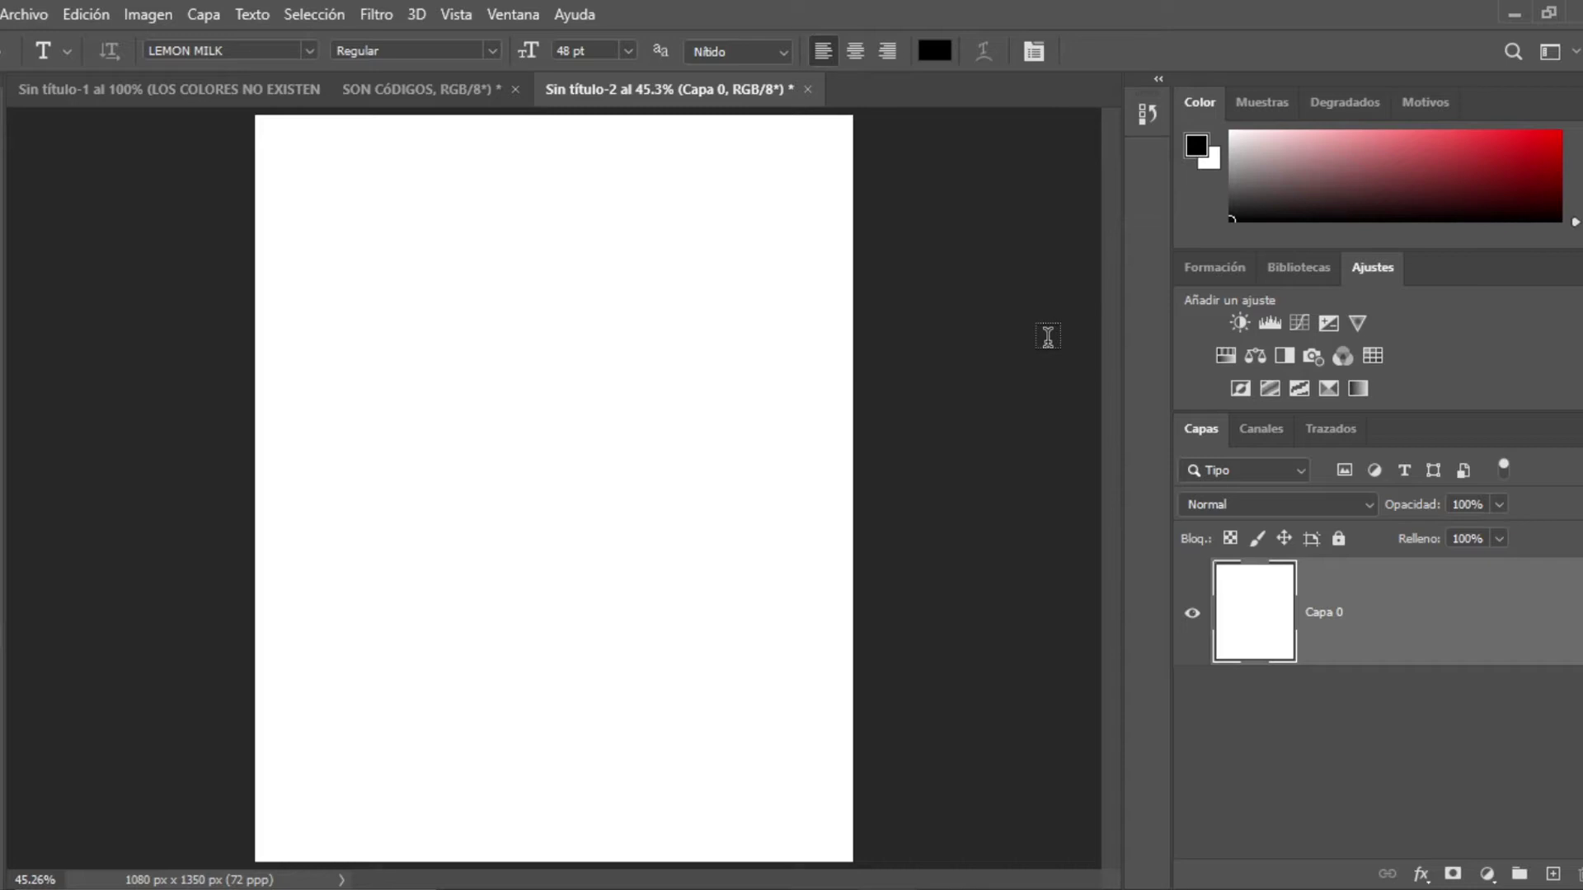
Switch to the browser and read through the BBC Mundo article "Los colores no existen", including its colour perception photo.
left_click(944, 792)
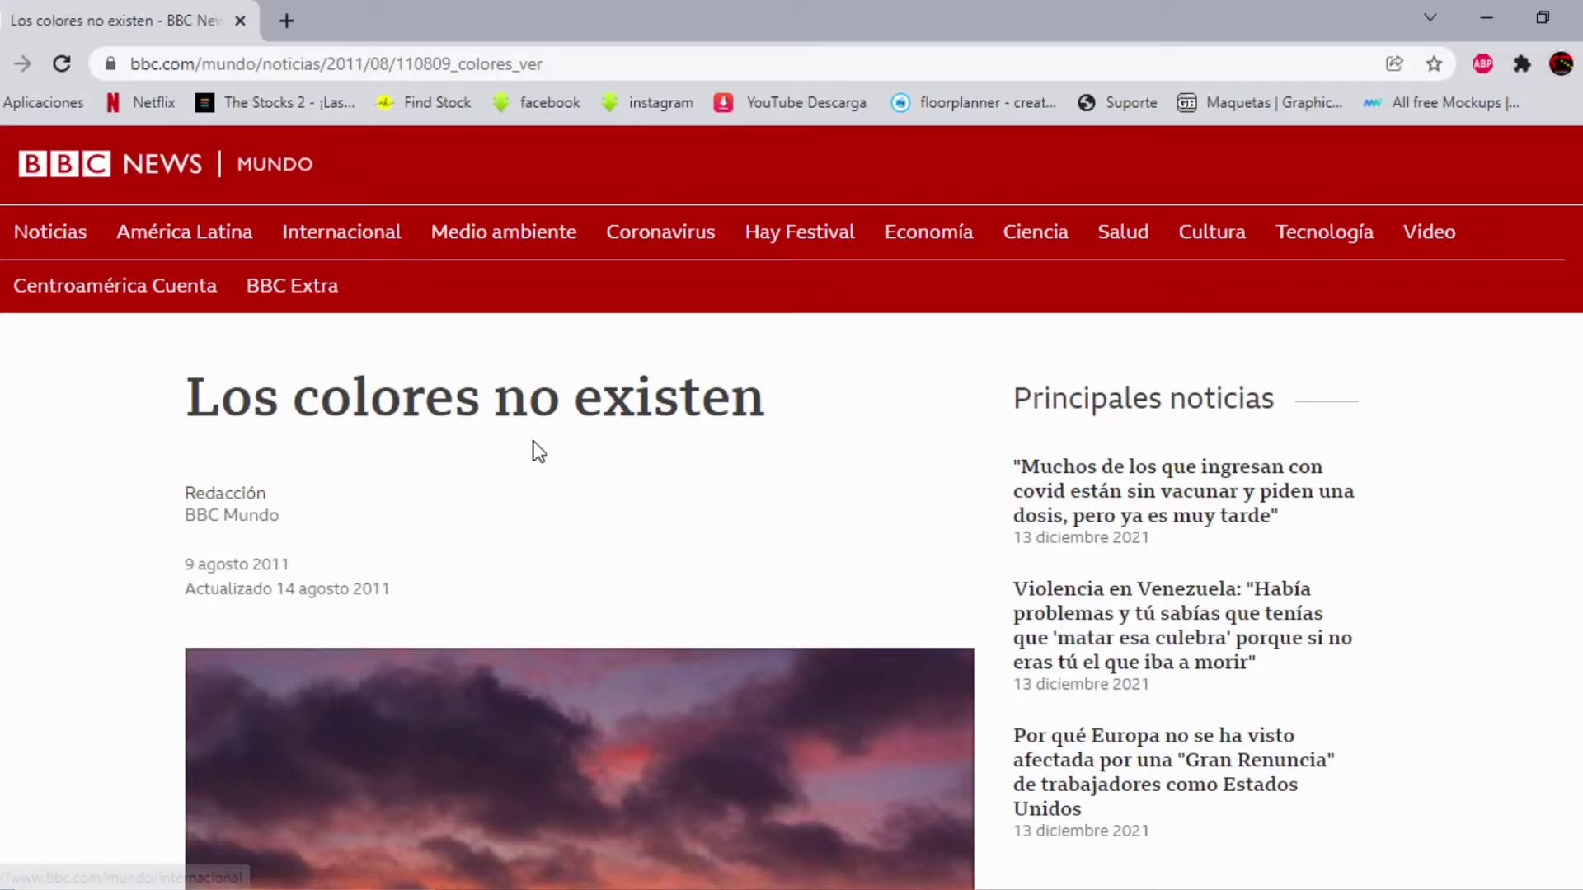
scroll(538, 451, "down", 2)
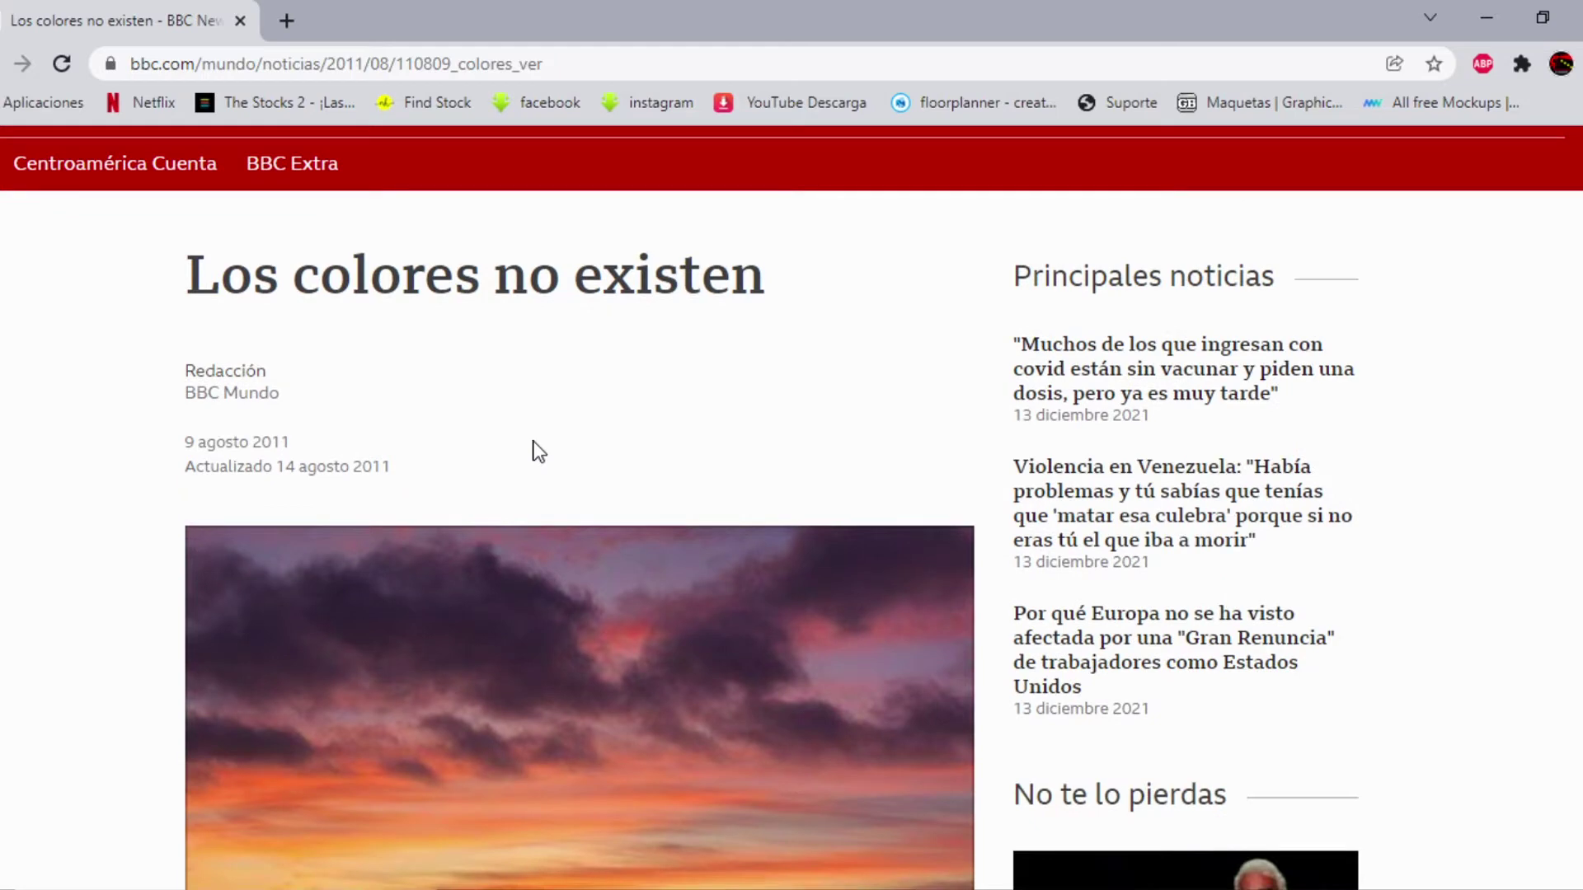
scroll(538, 452, "down", 3)
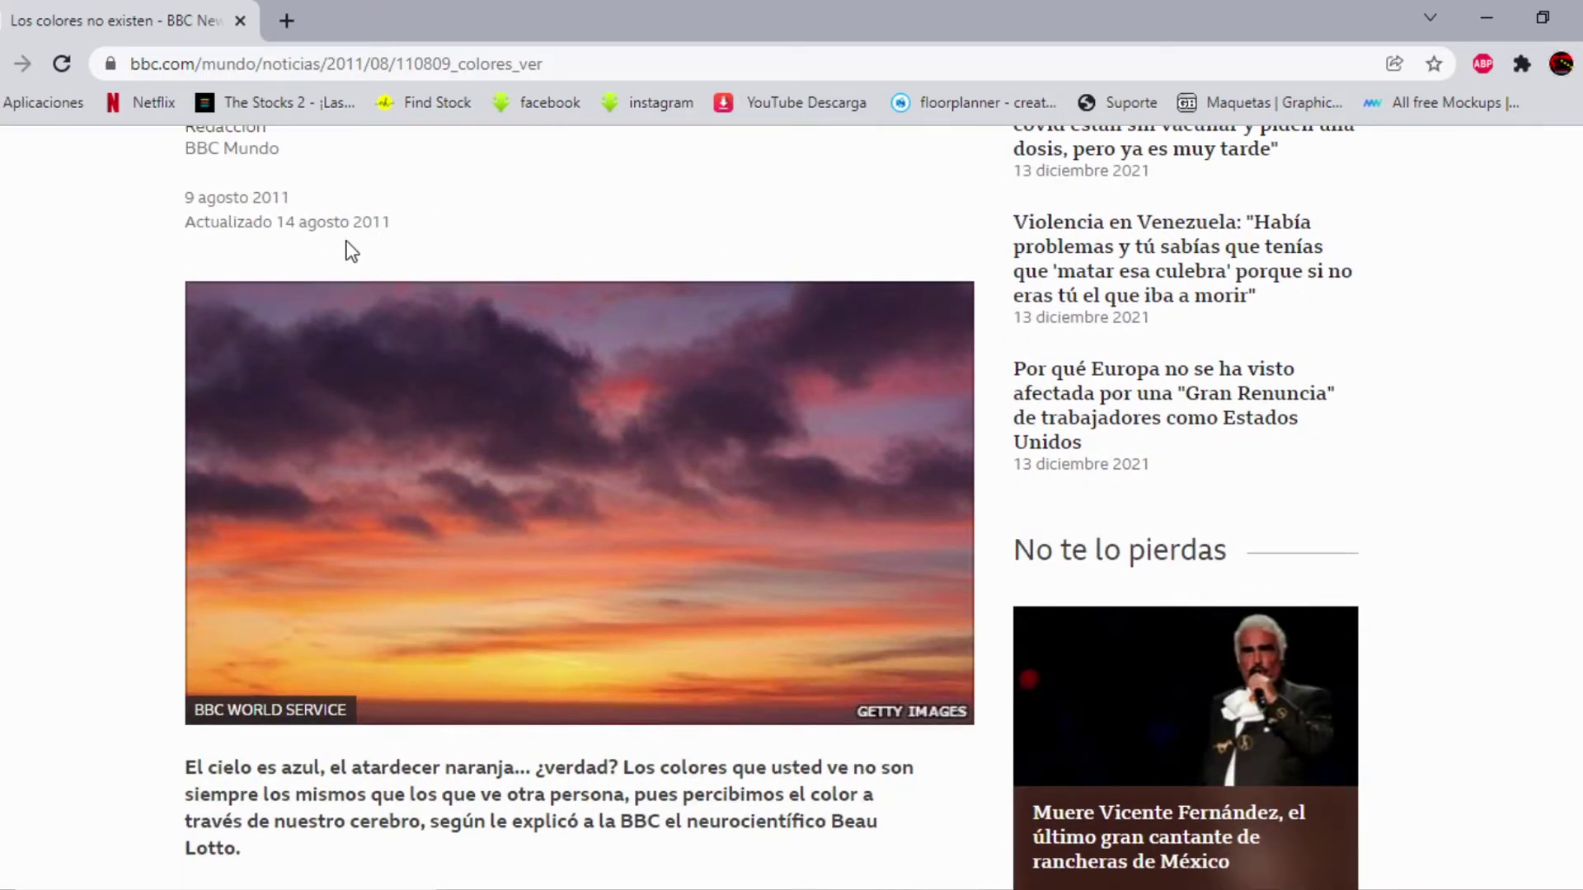
scroll(559, 456, "down", 4)
scroll(561, 455, "down", 2)
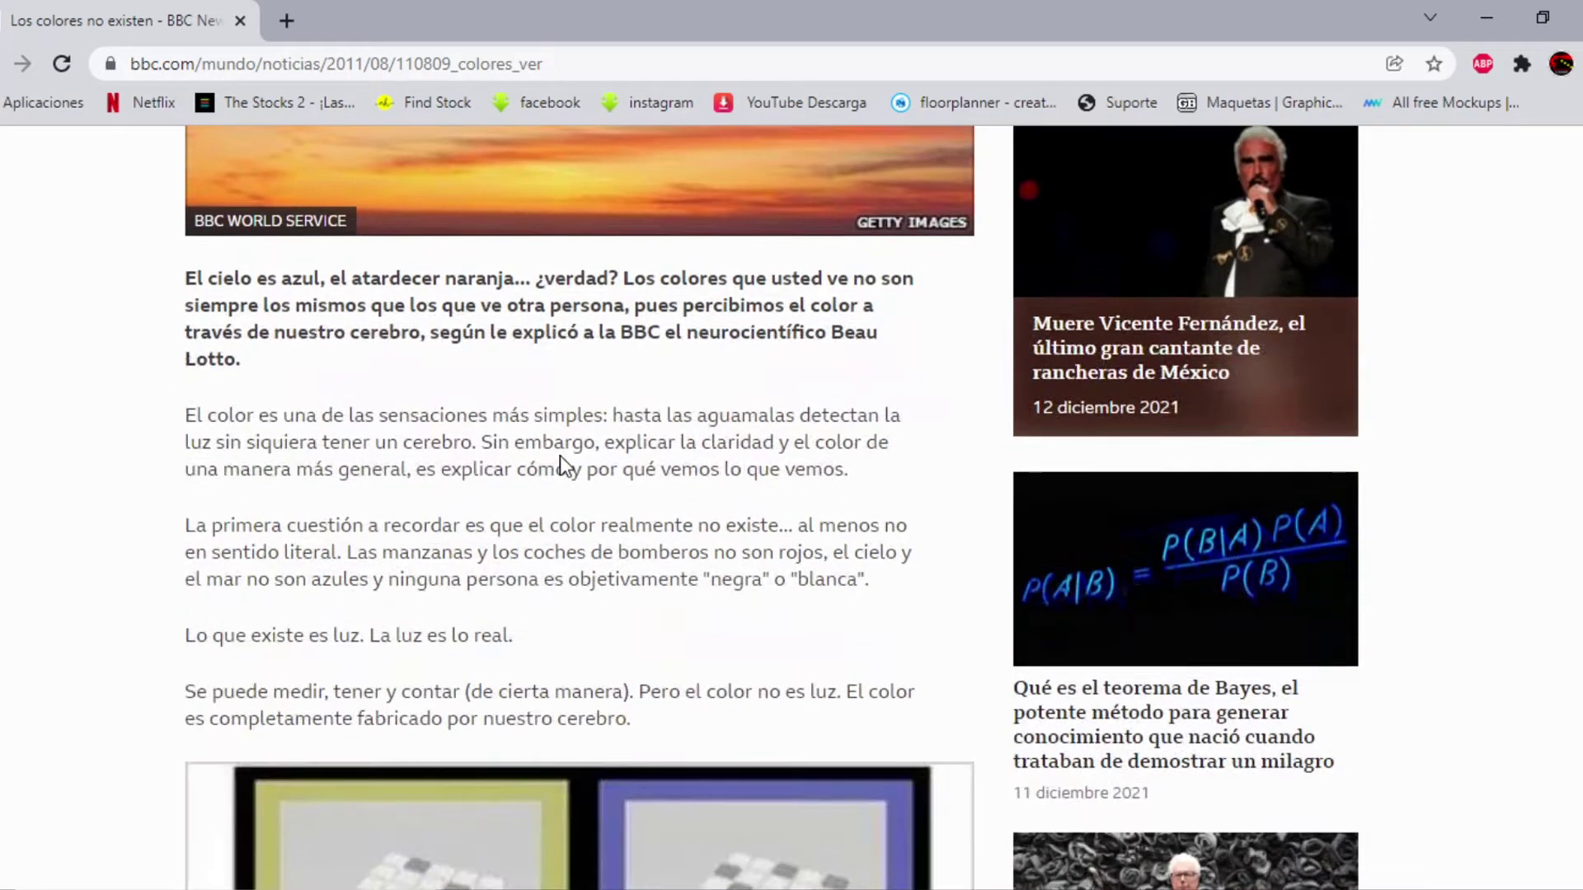
scroll(615, 396, "up", 2)
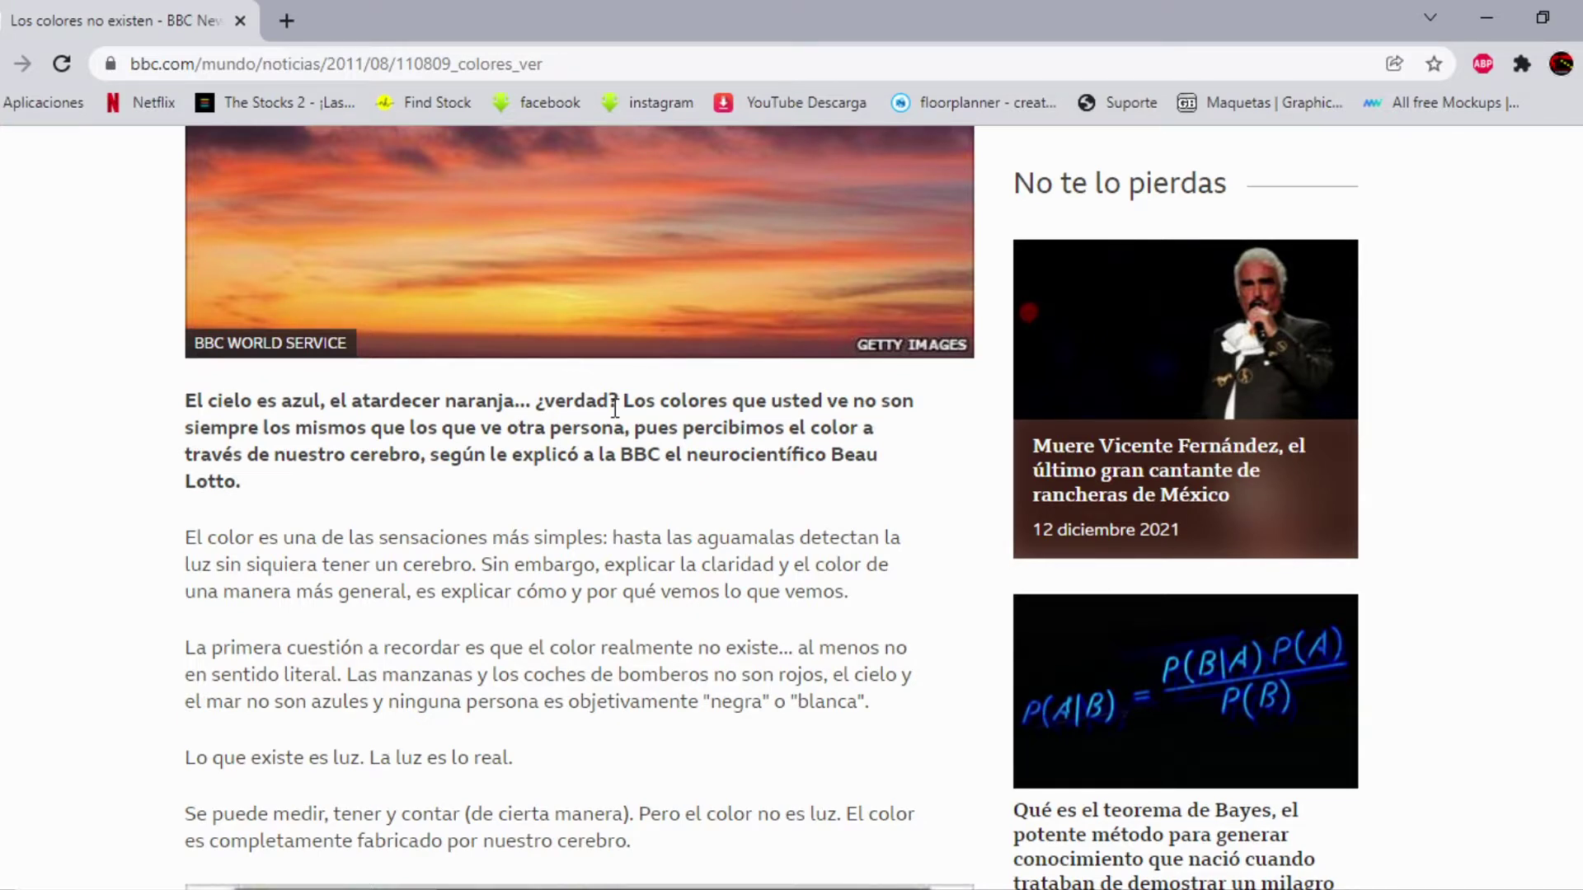
scroll(614, 408, "down", 20)
scroll(614, 408, "down", 20)
scroll(616, 410, "down", 20)
scroll(614, 409, "down", 5)
scroll(616, 410, "up", 7)
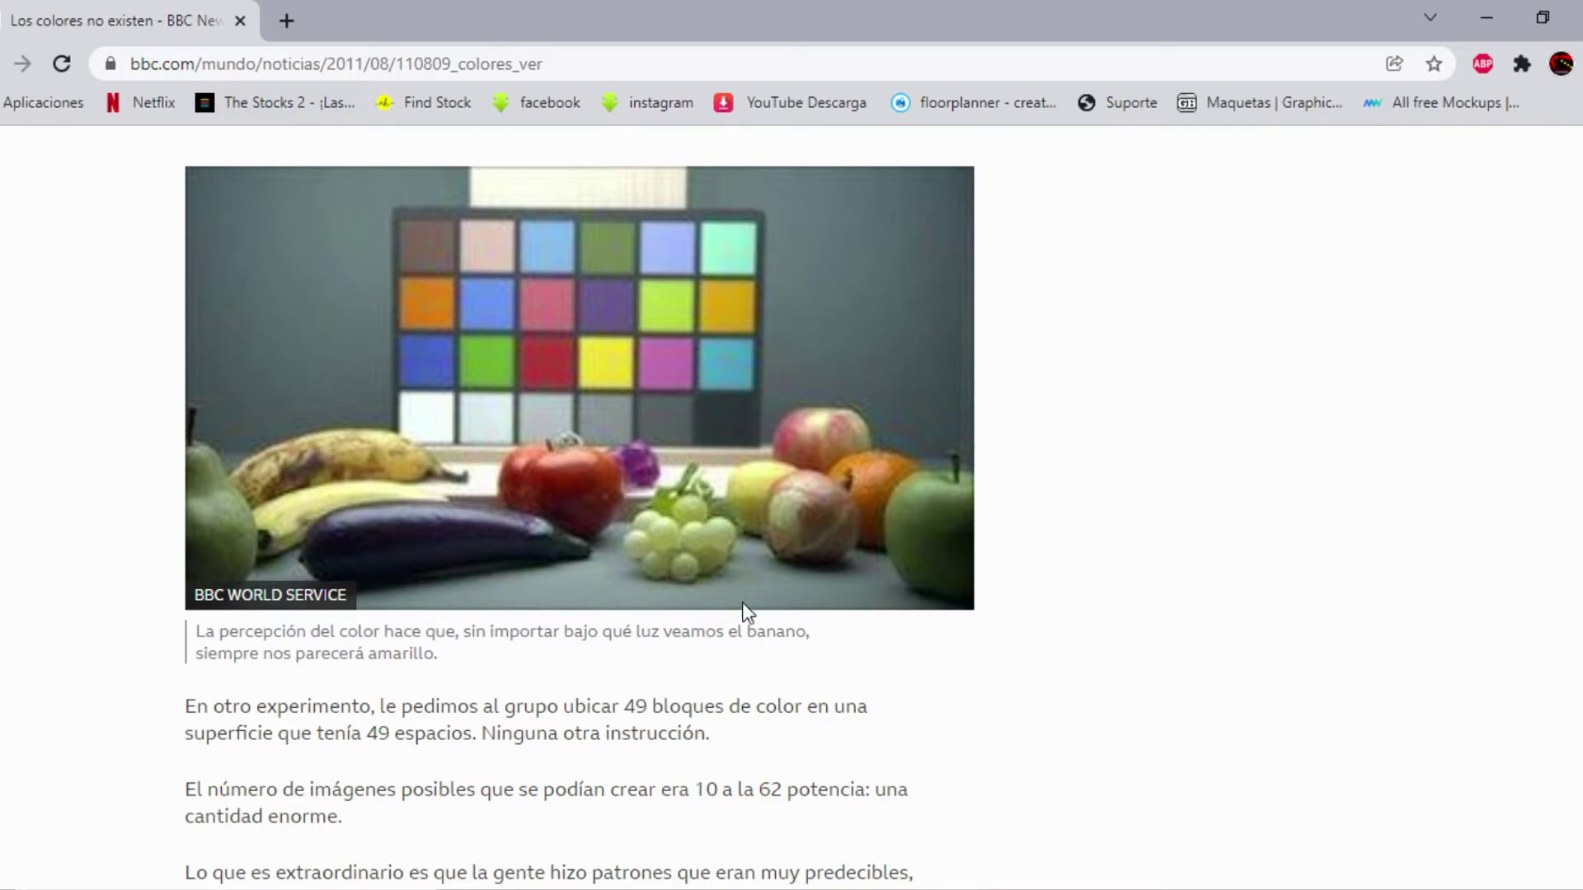
Switch back to Photoshop and view the Sin título-1 document with the TEORIA DEL COLOR text.
key("alt+Tab")
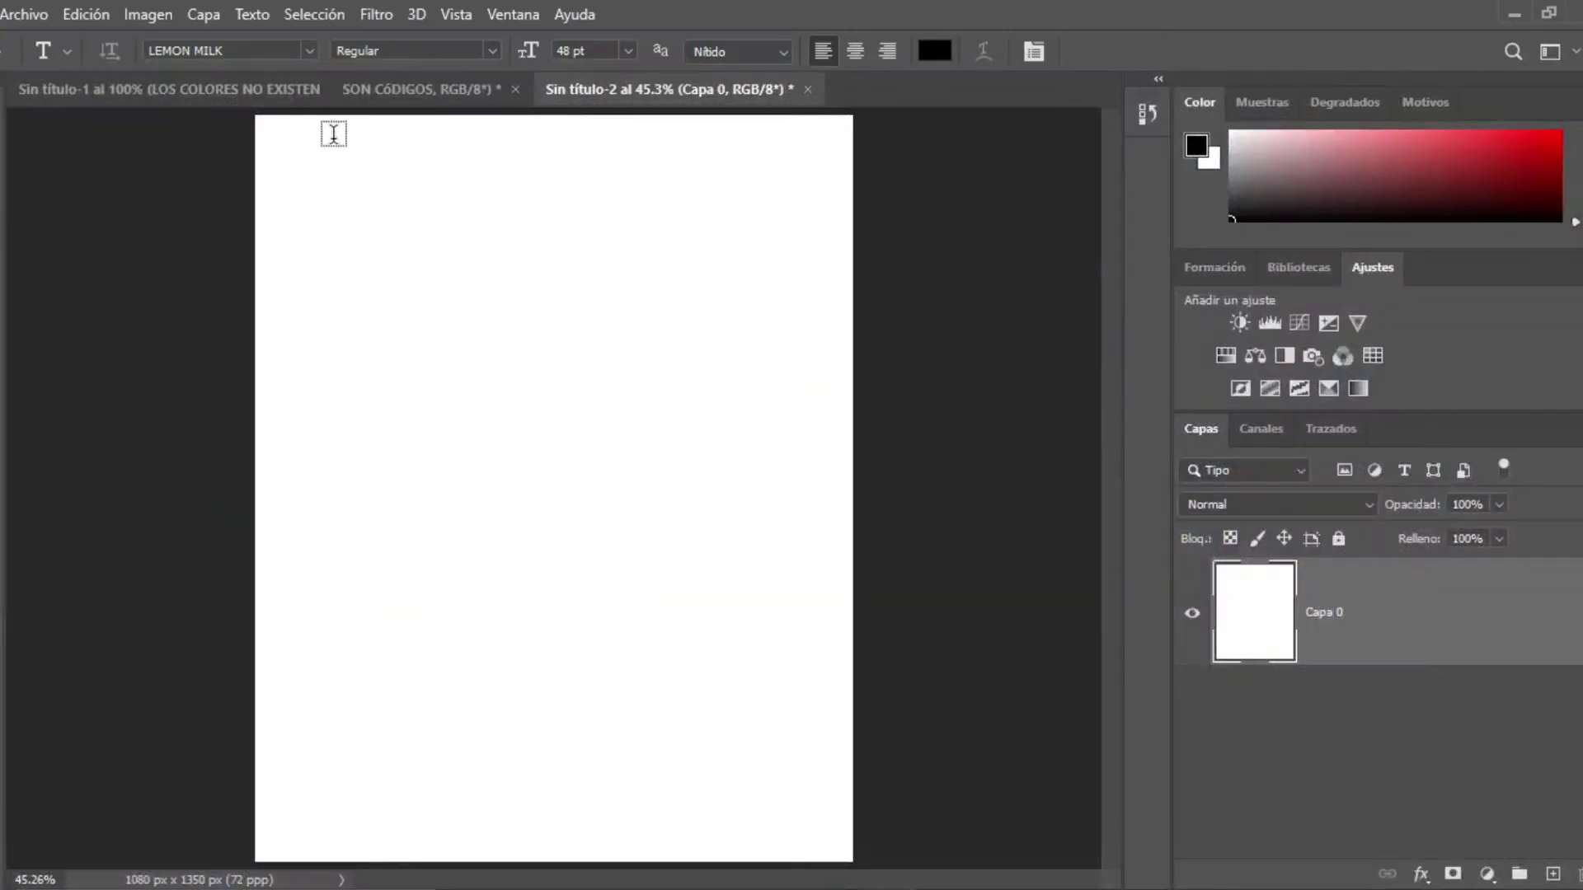
left_click(399, 106)
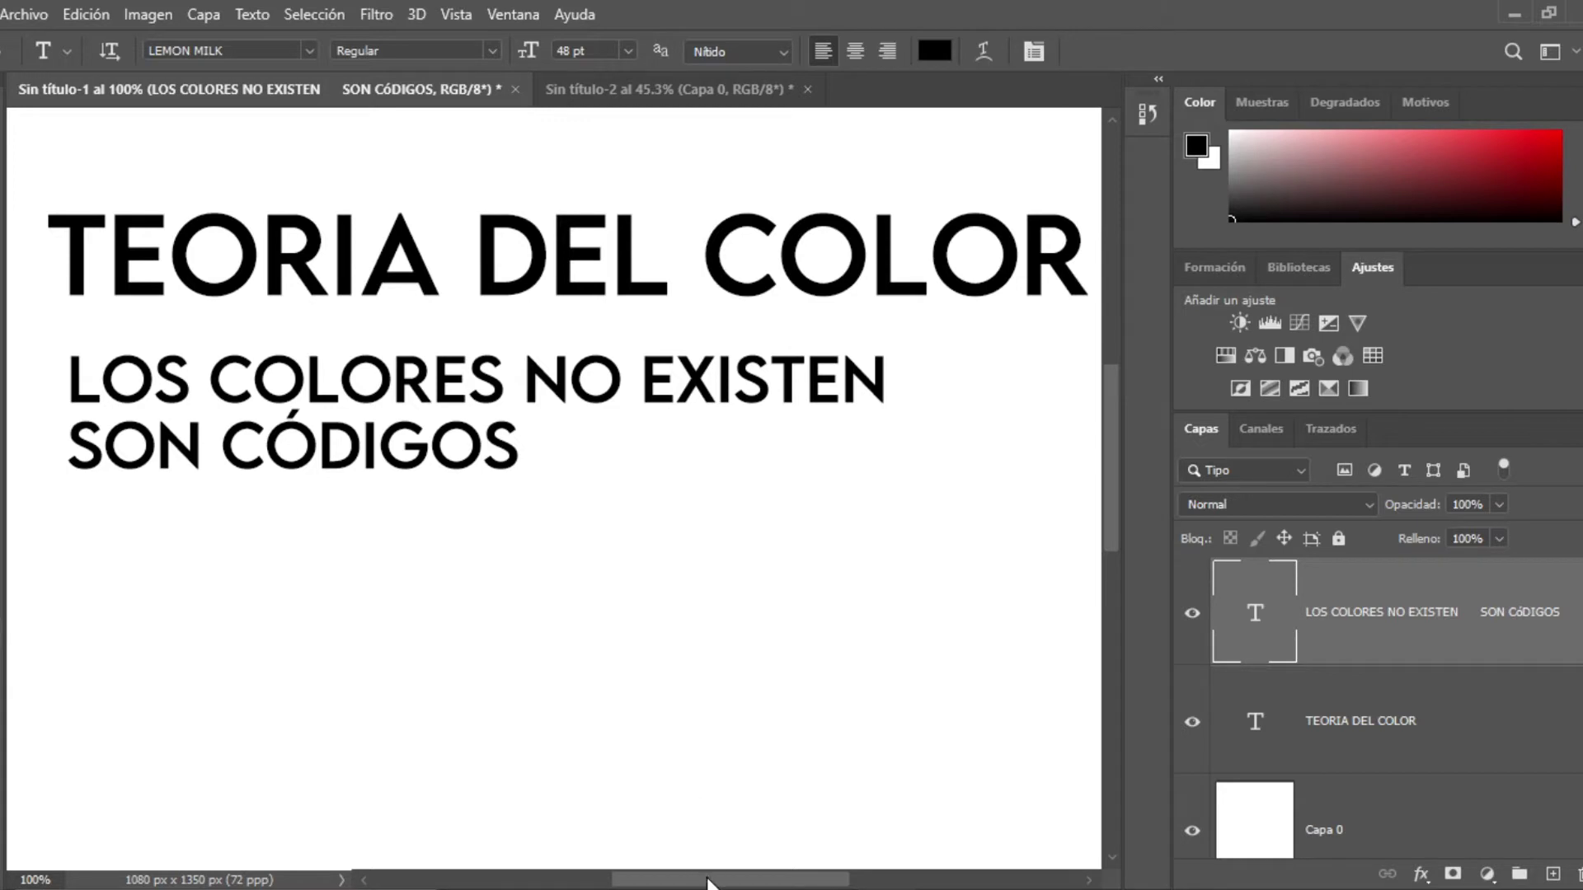
left_click_drag(709, 882, 711, 884)
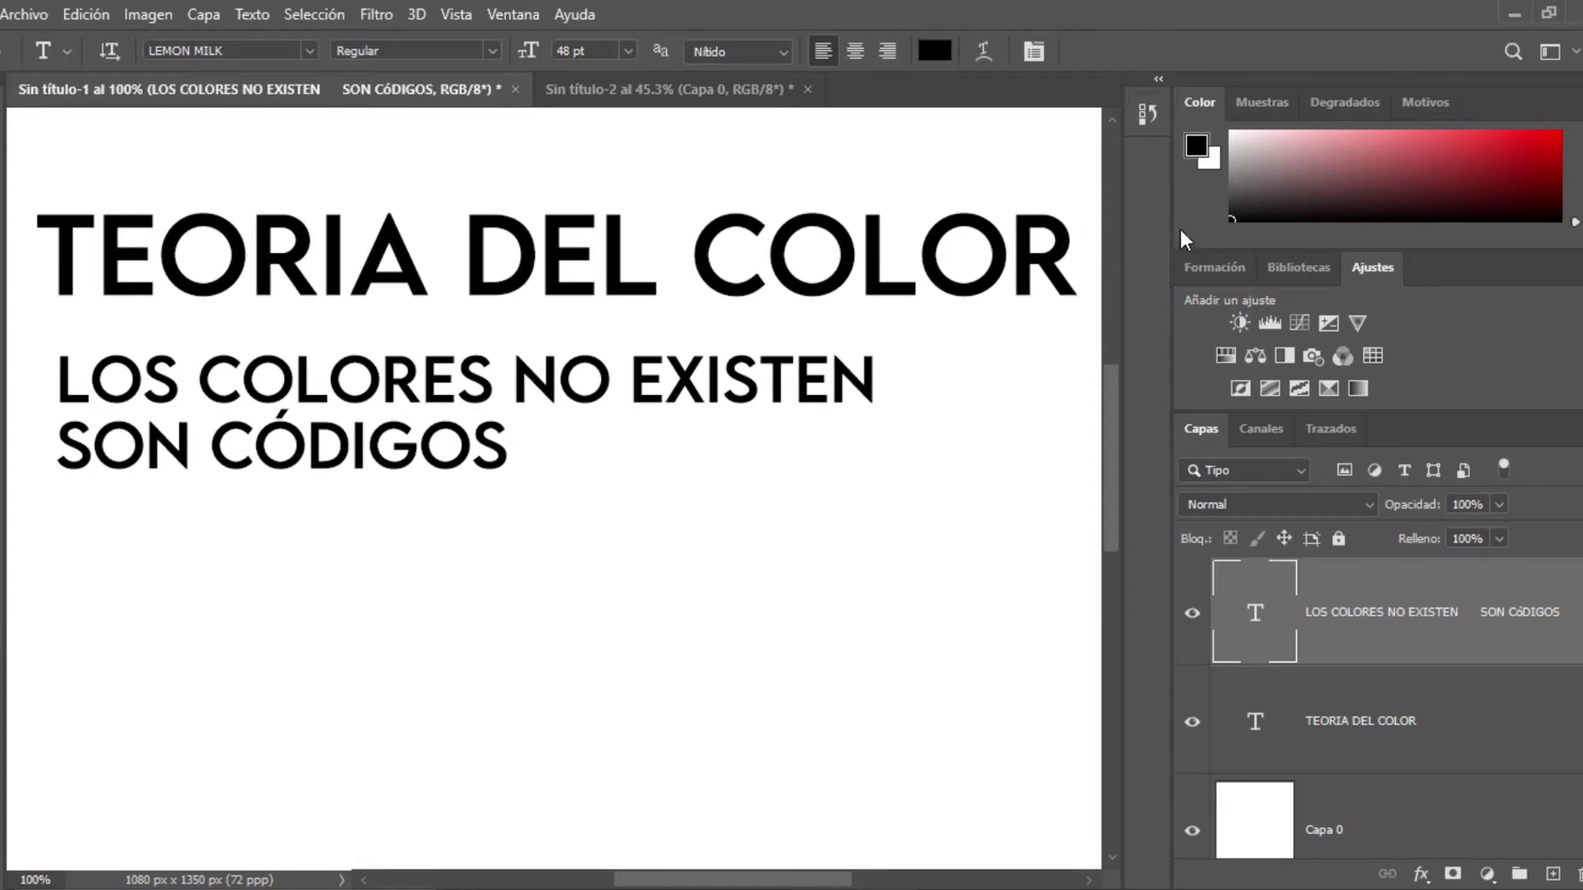
Try several shades of red for the foreground colour, from bright f40b0b to dark 420505 and ab2a2a.
left_click(1199, 148)
left_click_drag(1129, 210, 672, 202)
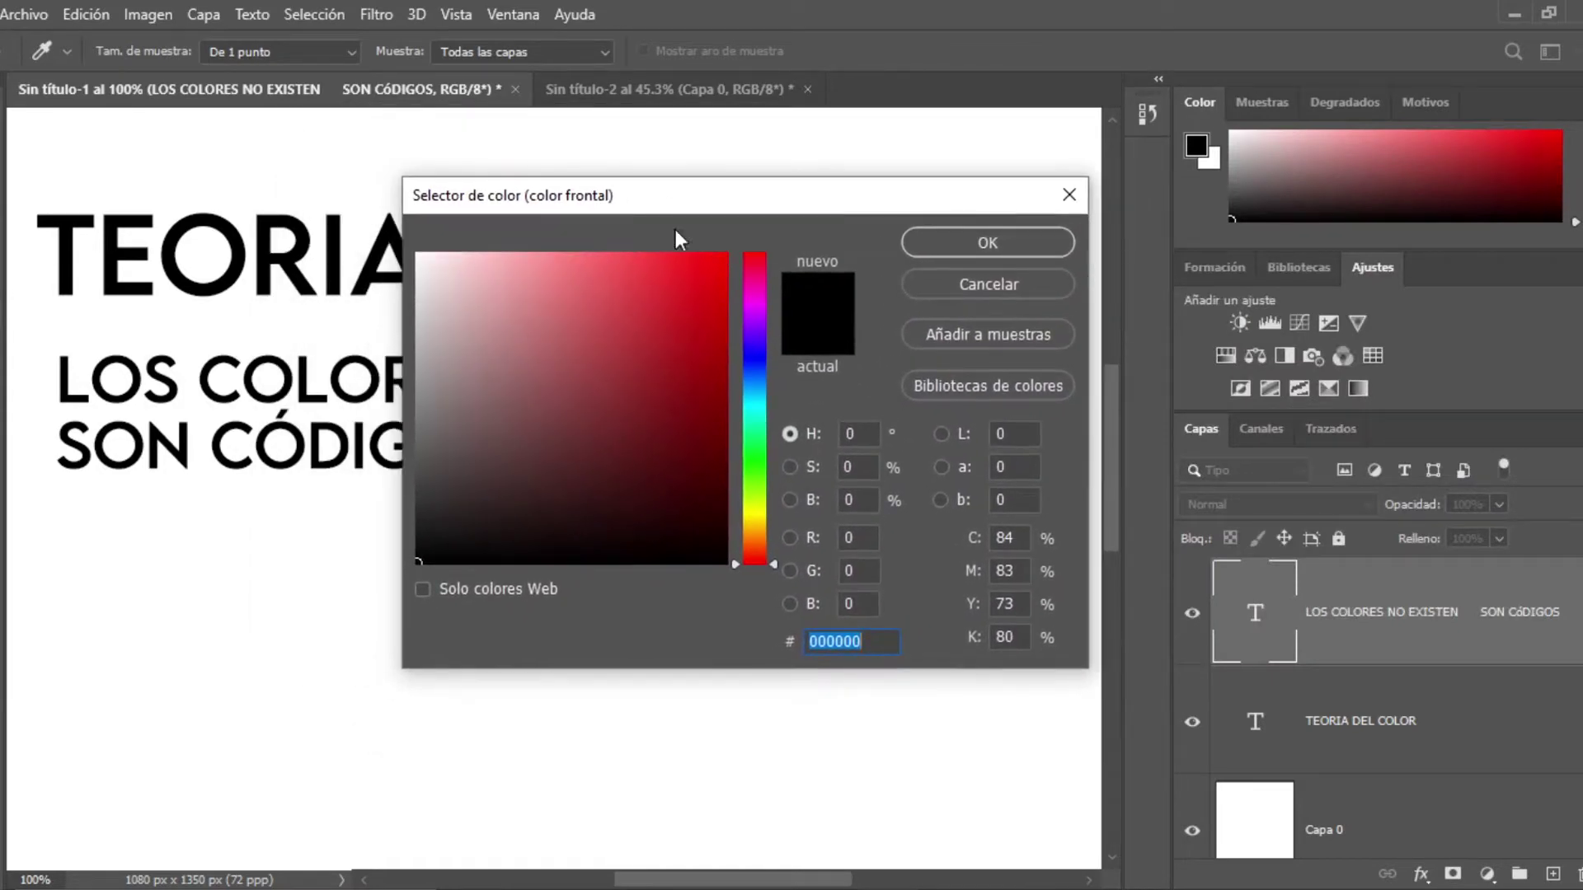
left_click(883, 641)
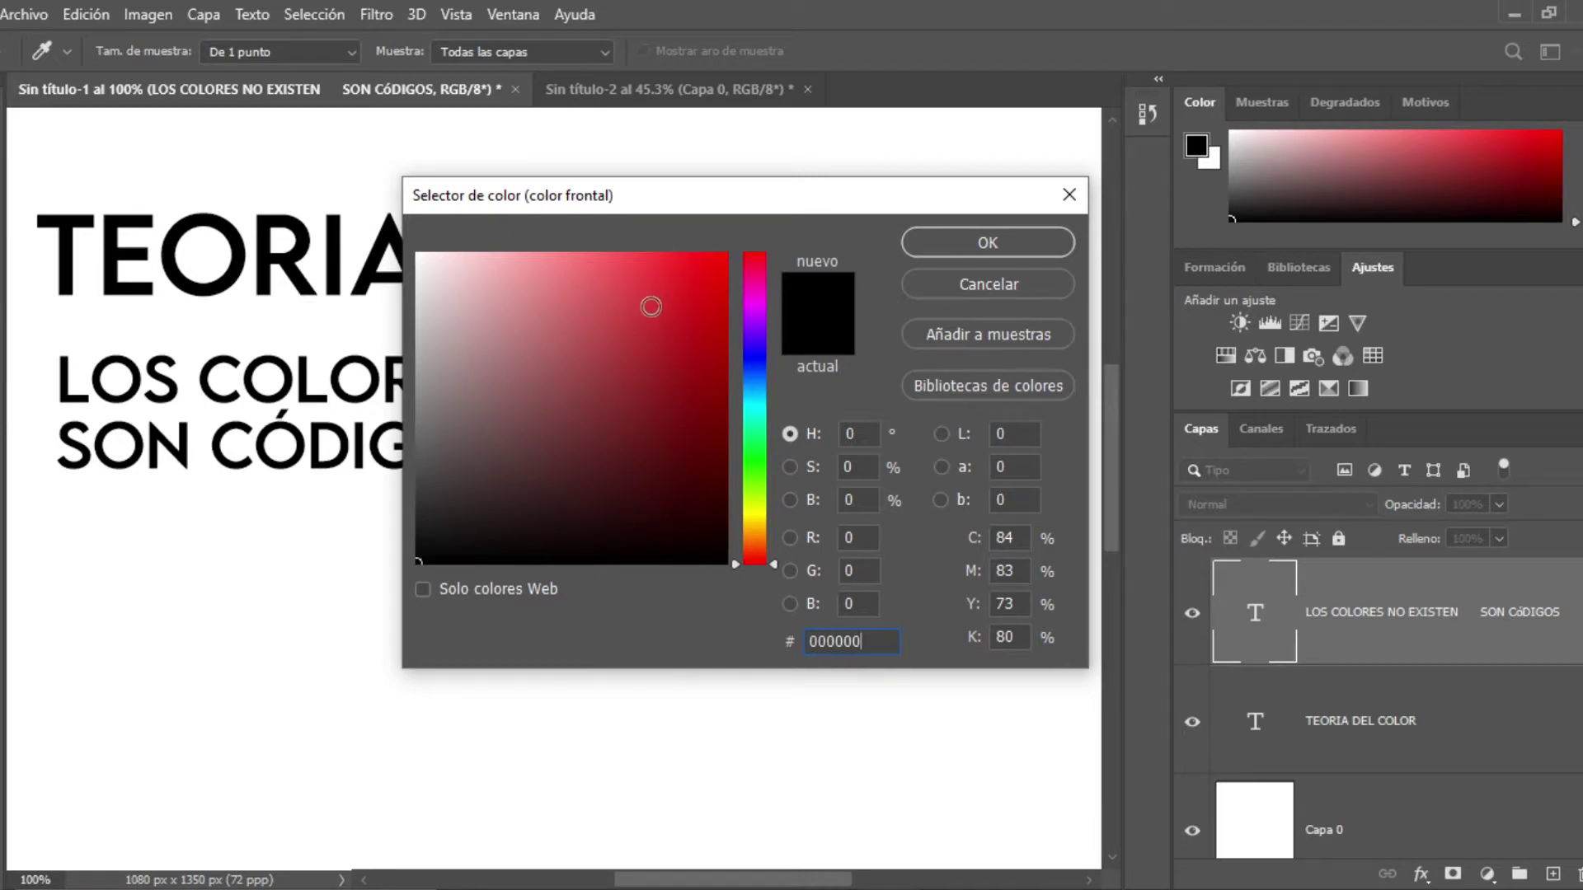
left_click(651, 306)
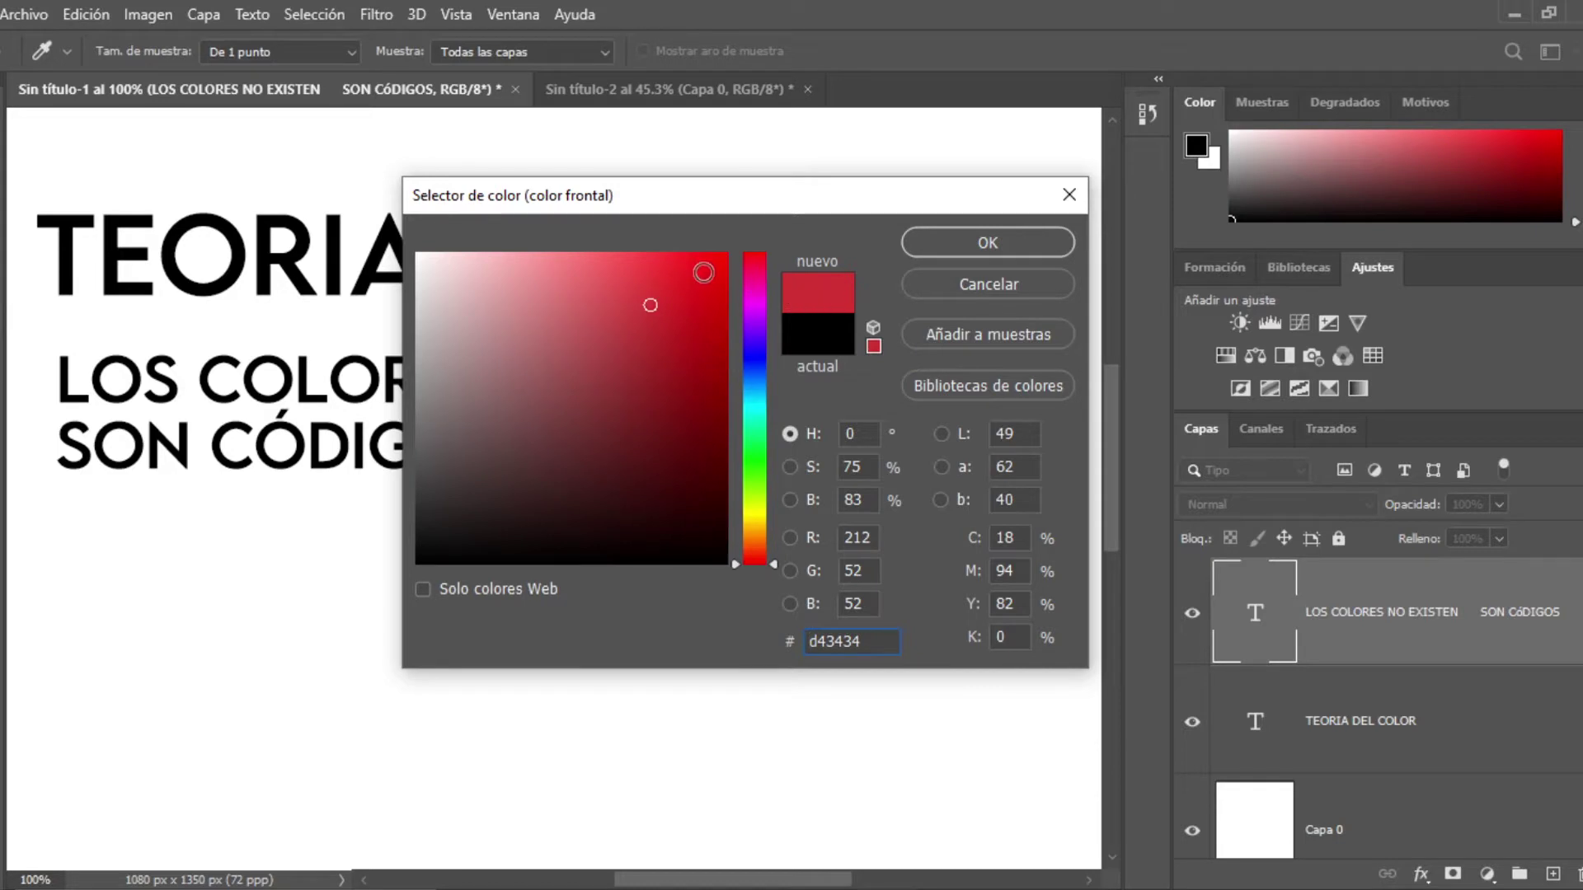
left_click(713, 265)
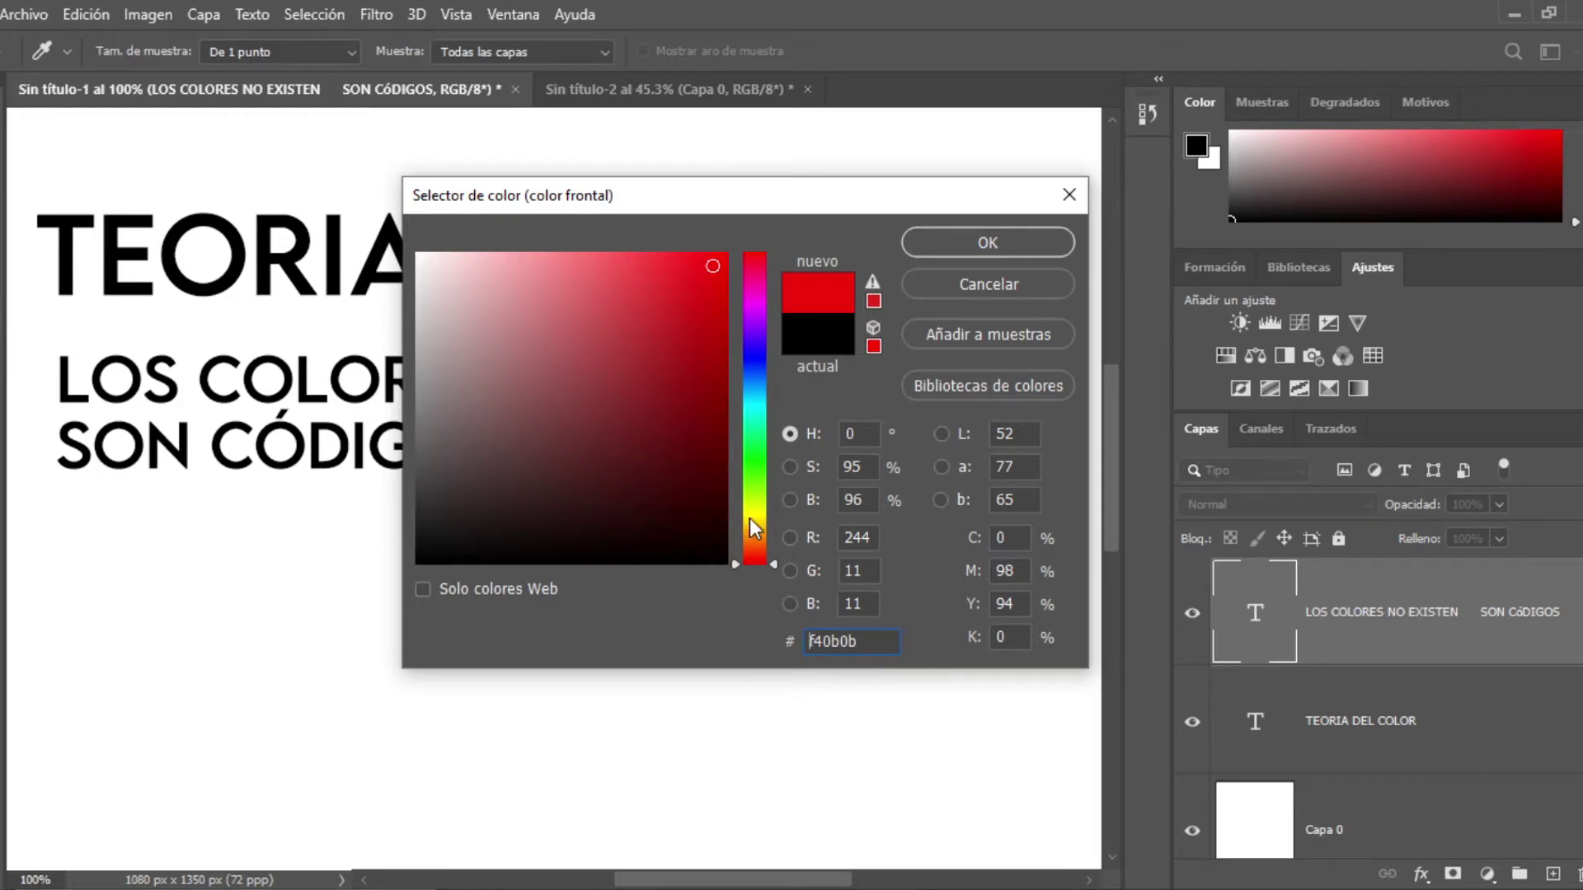
left_click(704, 483)
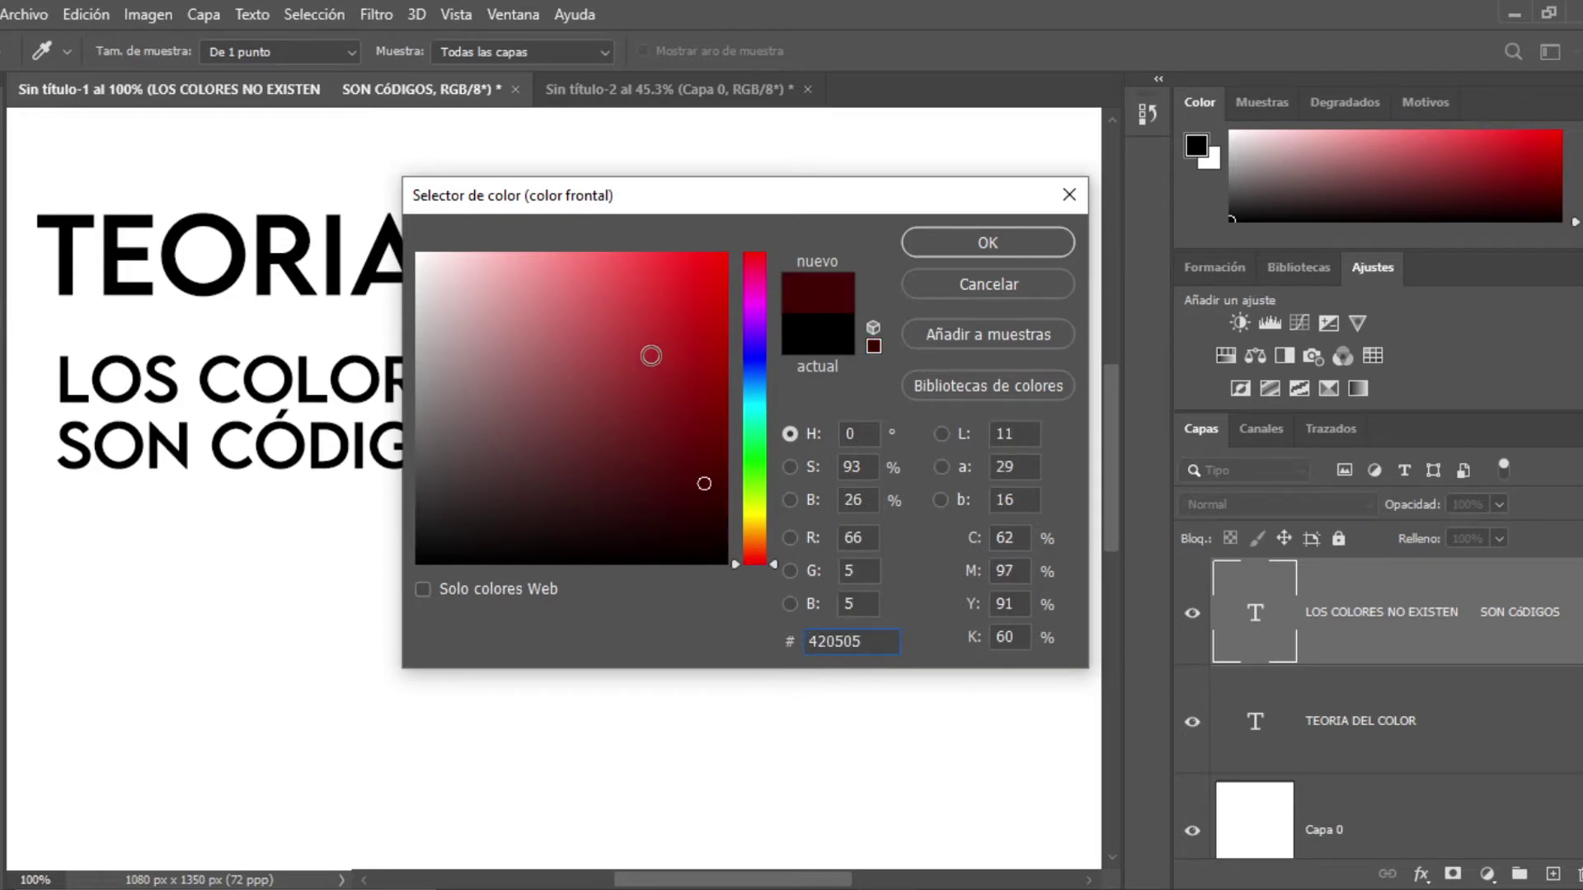
left_click(650, 355)
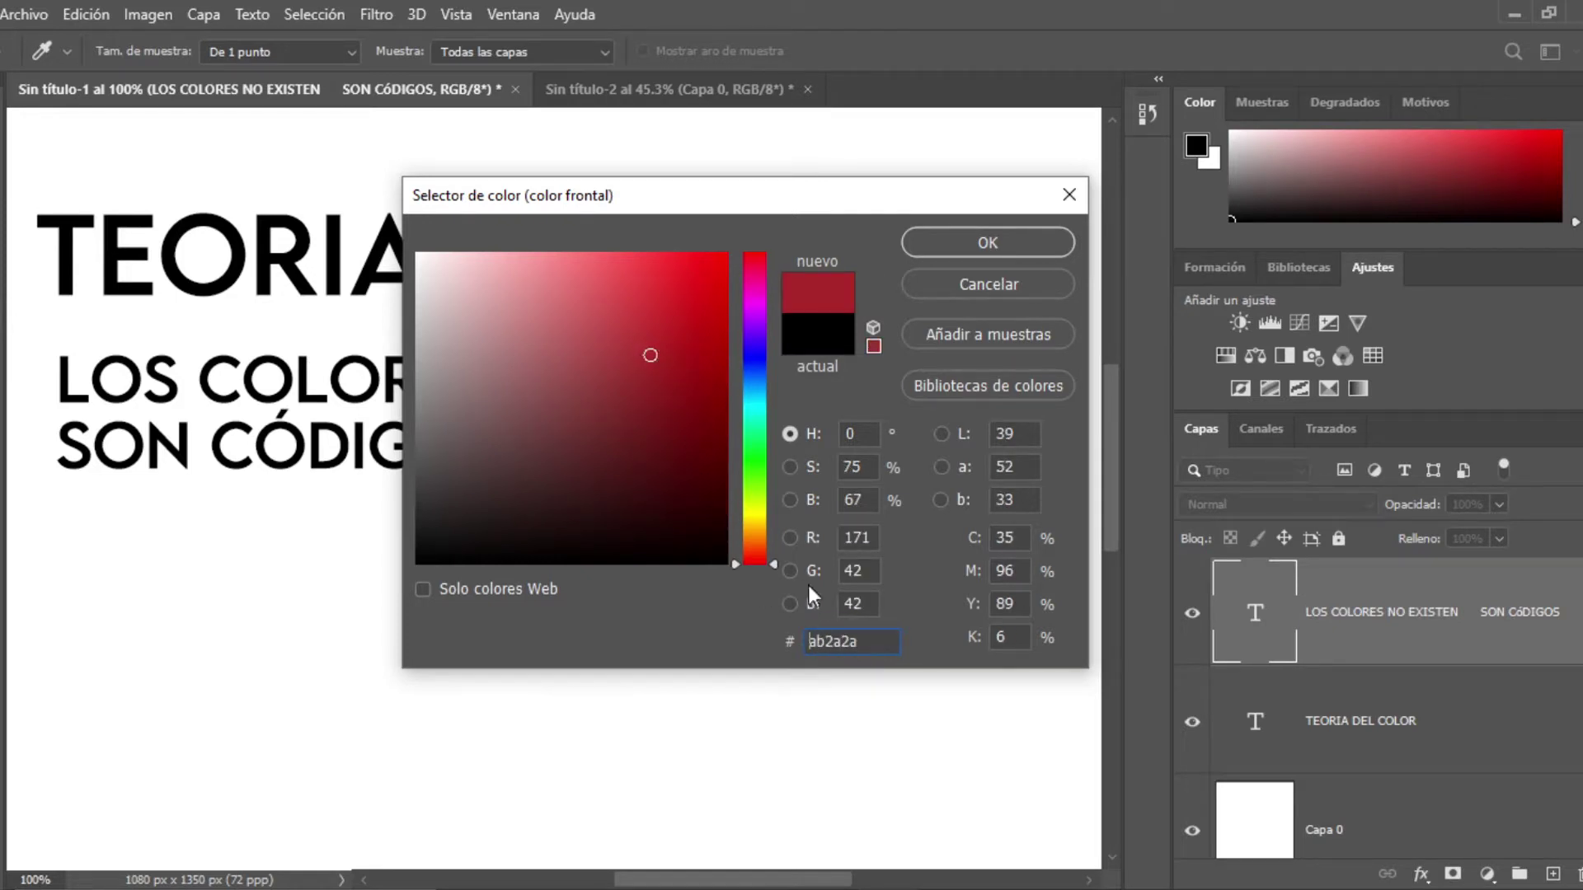
Shift the hue of the foreground colour from red through blue to purple.
left_click(763, 372)
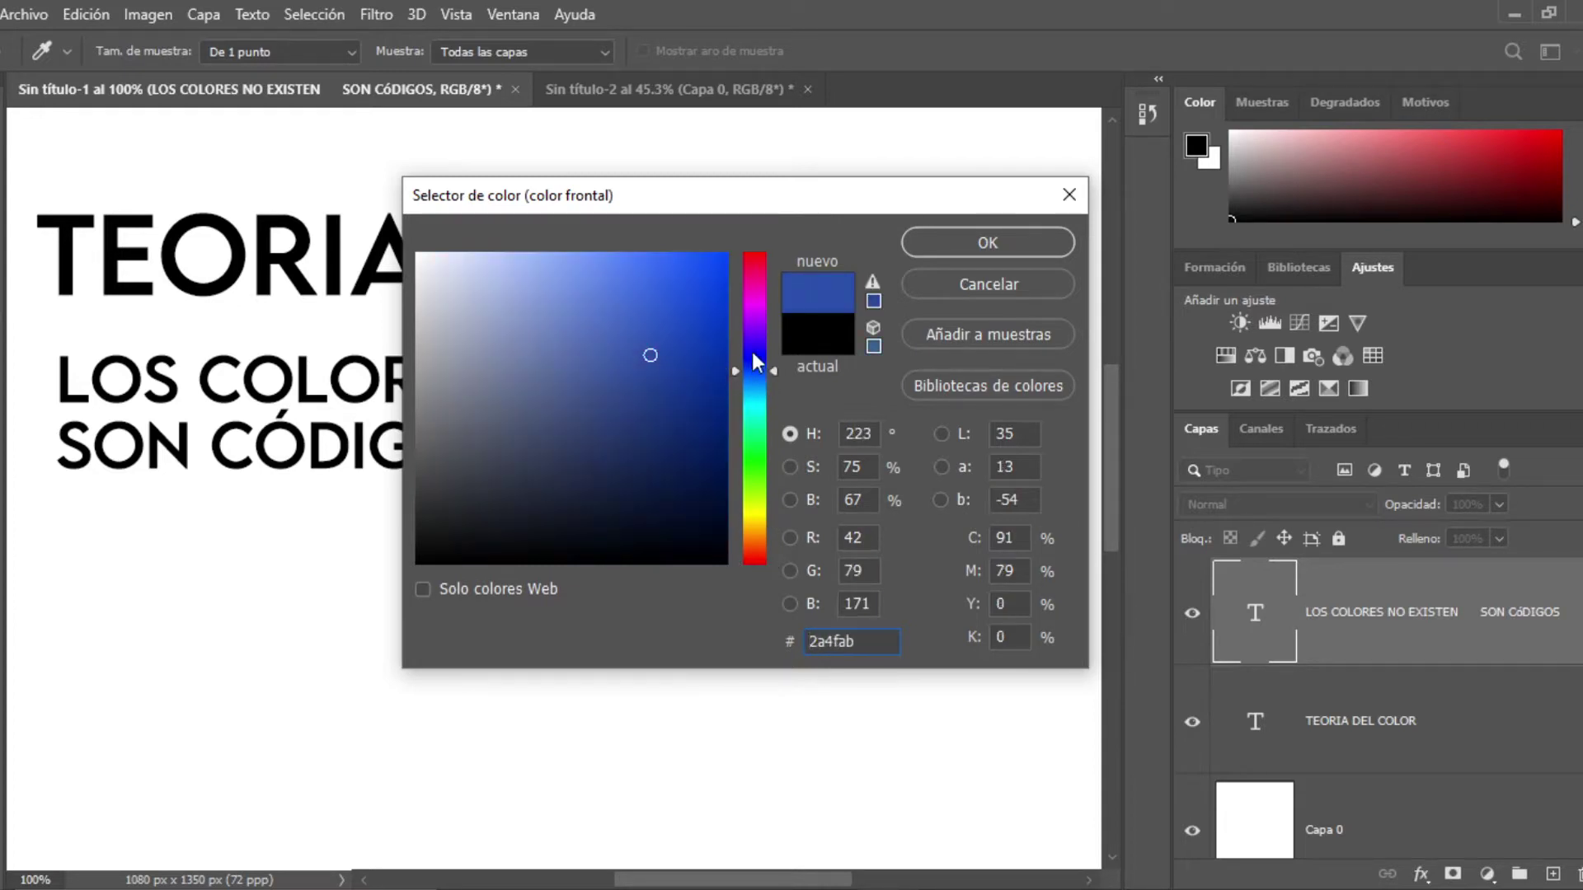
mouse_move(775, 369)
left_mouse_down()
mouse_move(784, 563)
mouse_move(765, 251)
mouse_move(766, 378)
left_mouse_up()
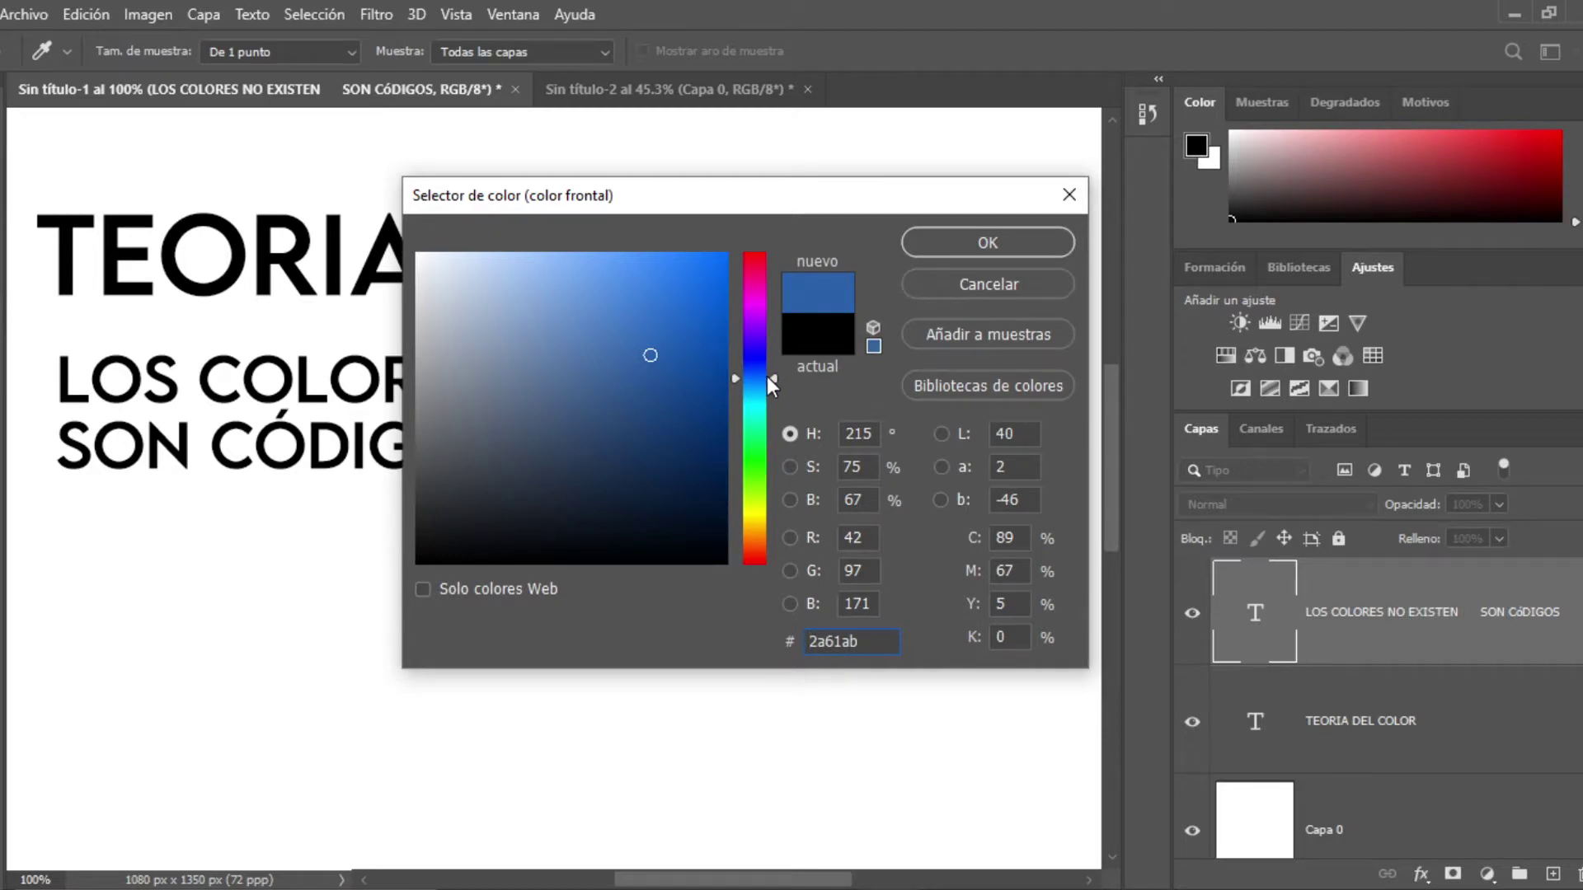
left_click_drag(774, 378, 774, 280)
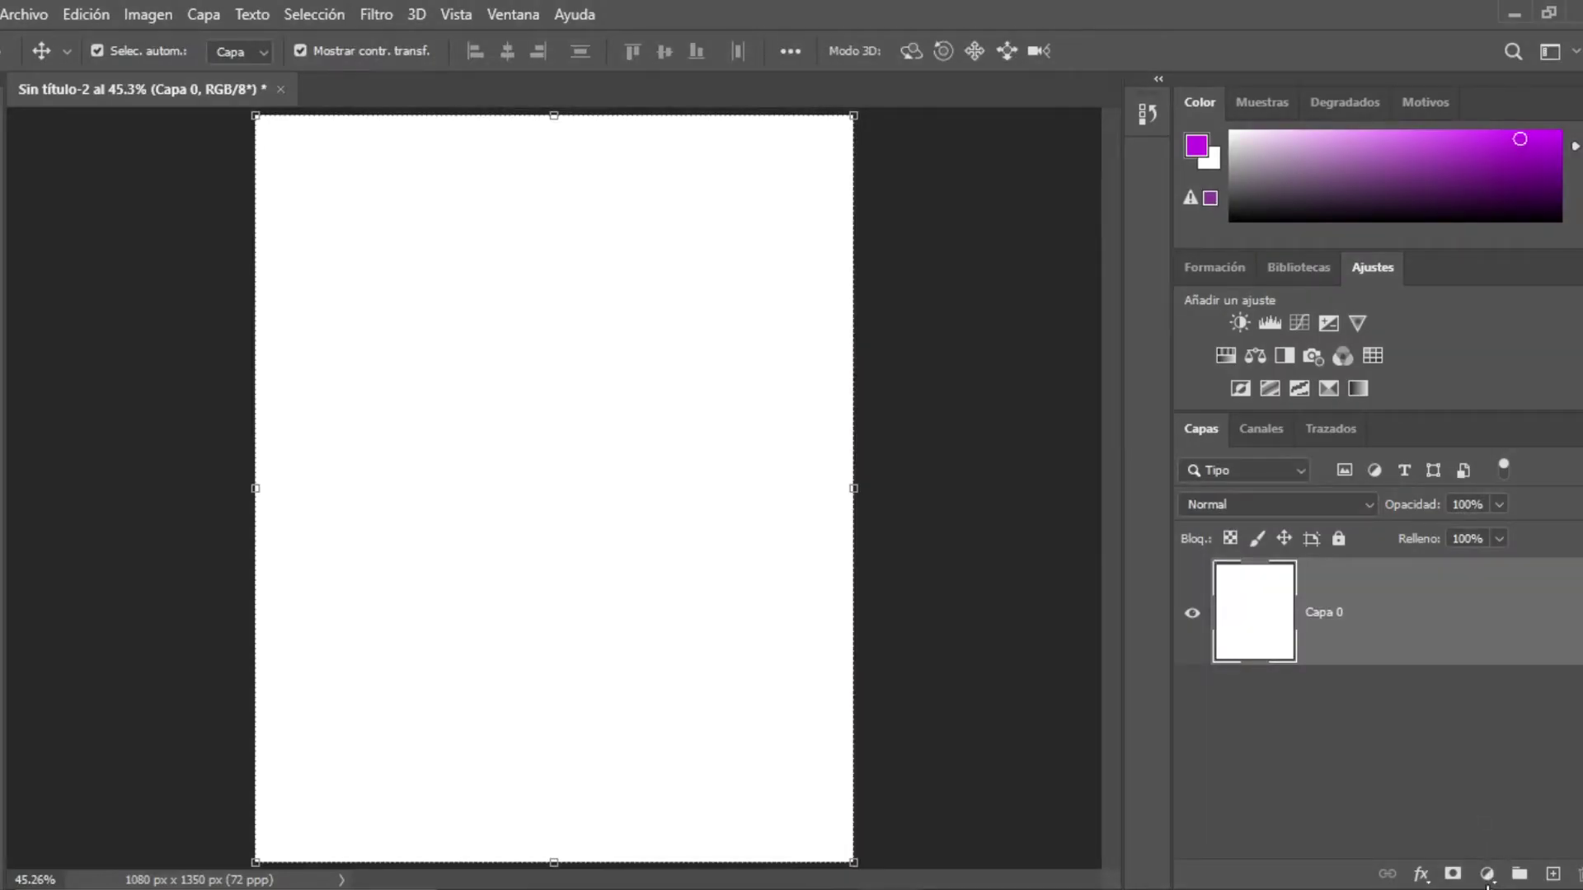
Add a solid colour (Color uniforme) fill layer above Capa 0 with the violet shade 852aaf.
left_click(1487, 875)
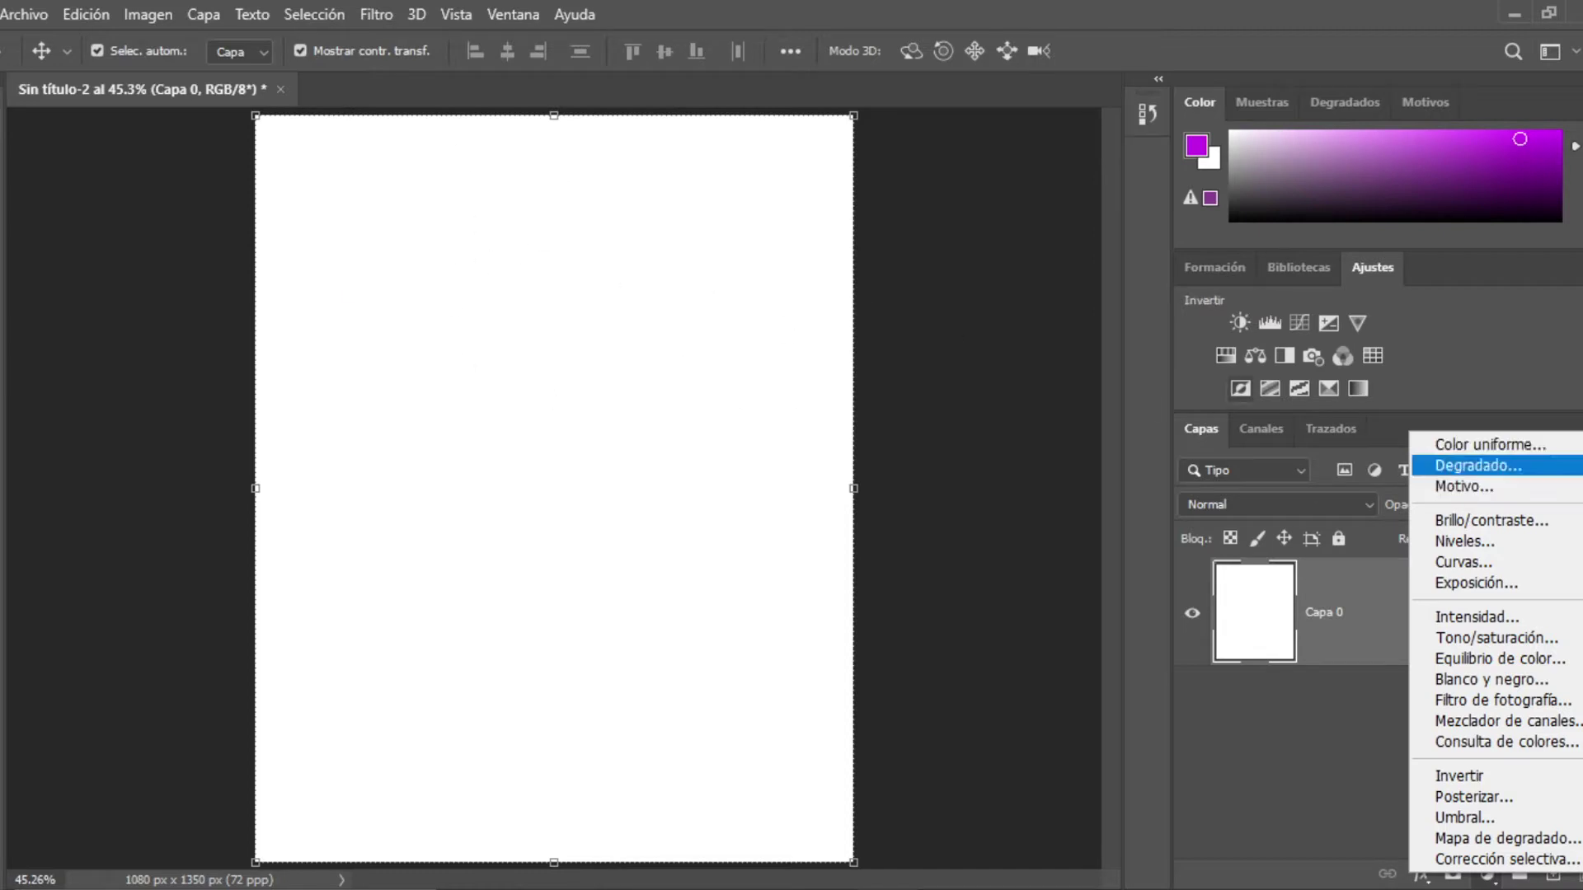
left_click(1314, 779)
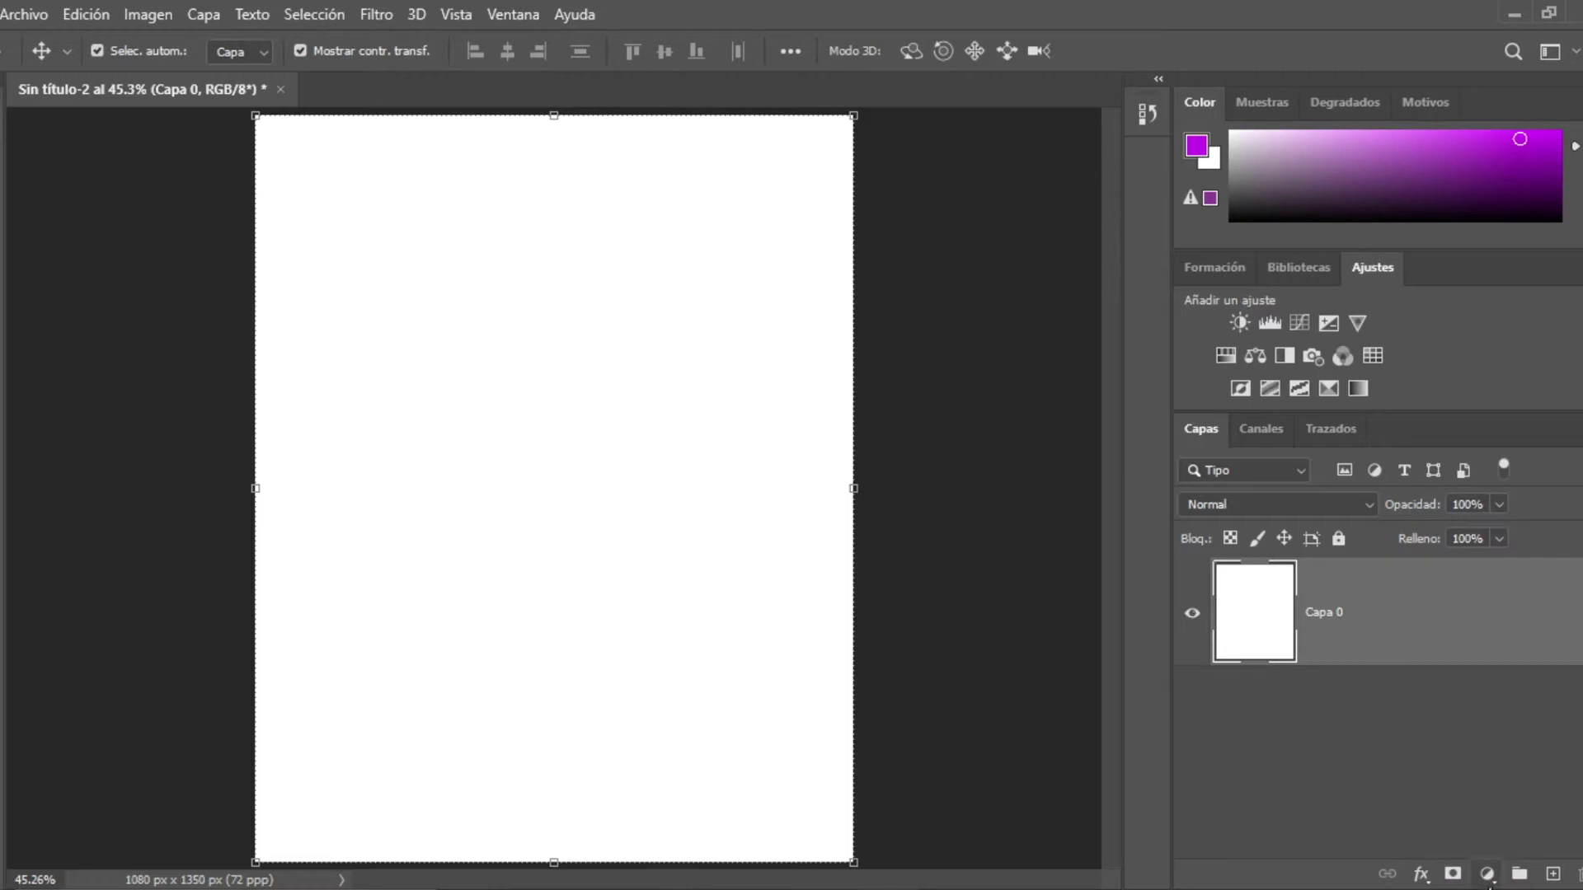
left_click(1487, 875)
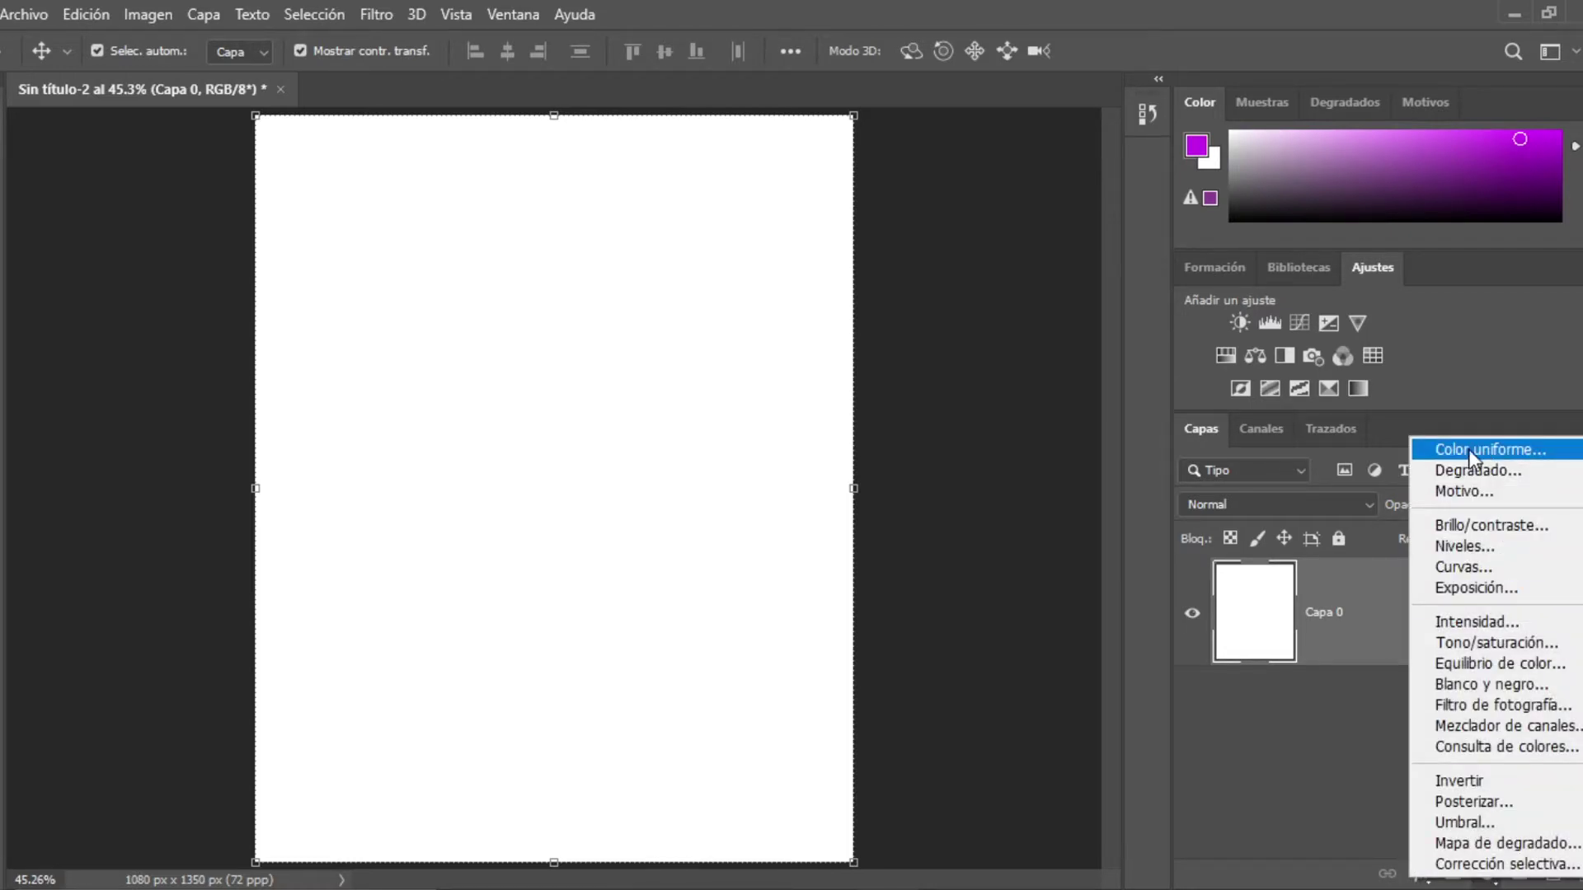
left_click(1476, 450)
left_click_drag(575, 214, 992, 250)
mouse_move(898, 416)
left_mouse_down()
mouse_move(879, 495)
mouse_move(1067, 551)
mouse_move(1110, 412)
mouse_move(1139, 429)
mouse_move(1151, 618)
mouse_move(1149, 304)
mouse_move(1149, 374)
left_mouse_up()
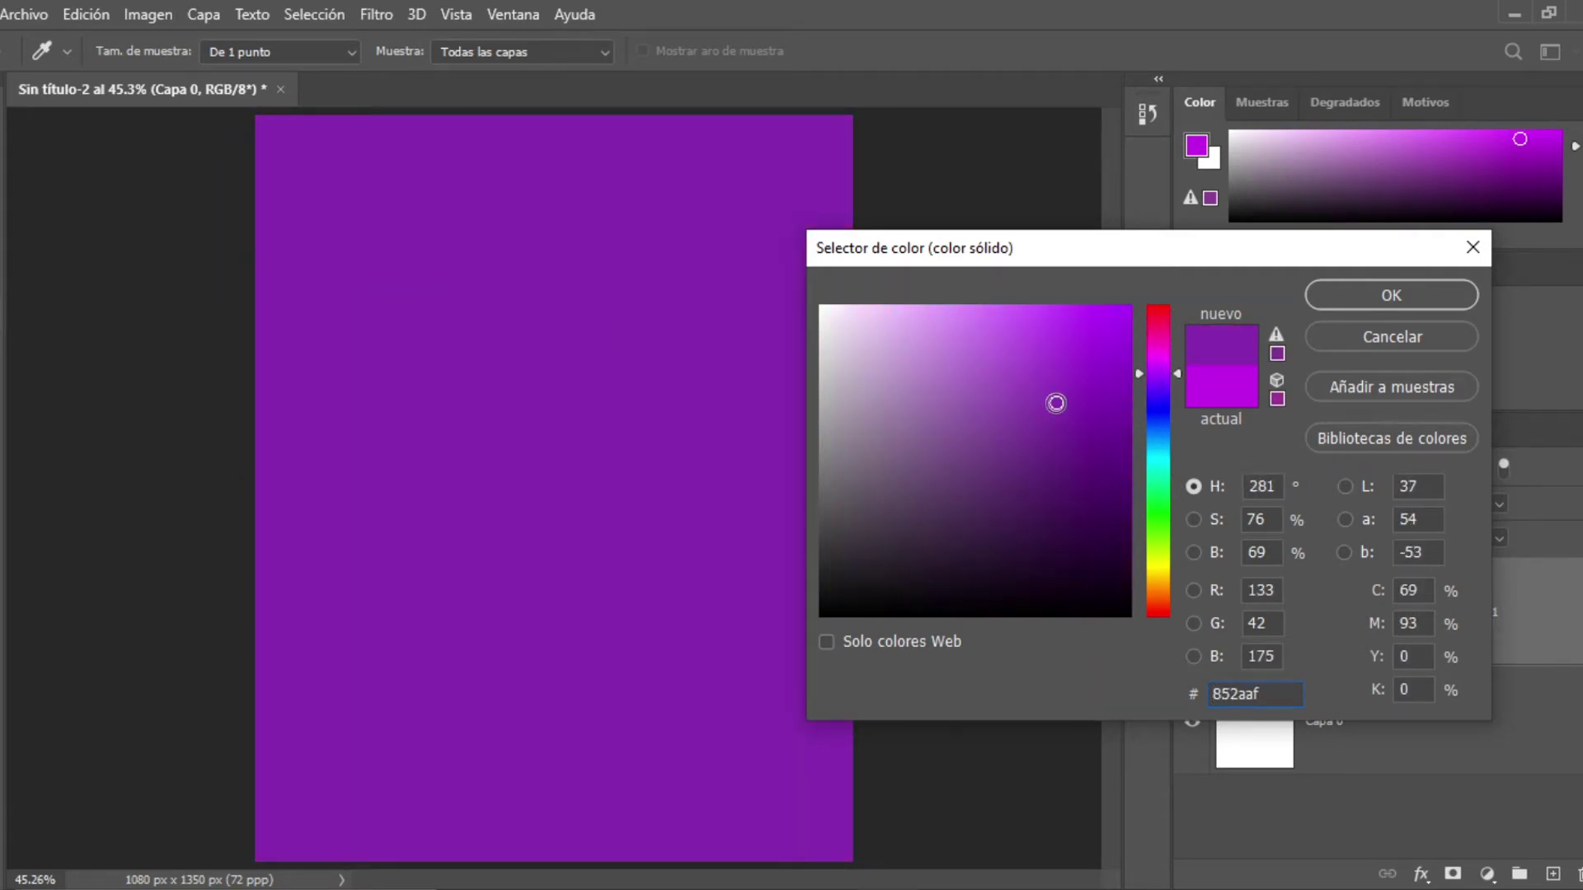
Change the fill layer's colour to the magenta-purple c02dc9 and accept it.
left_click(1089, 372)
left_click(1156, 353)
left_click_drag(1136, 358, 1136, 359)
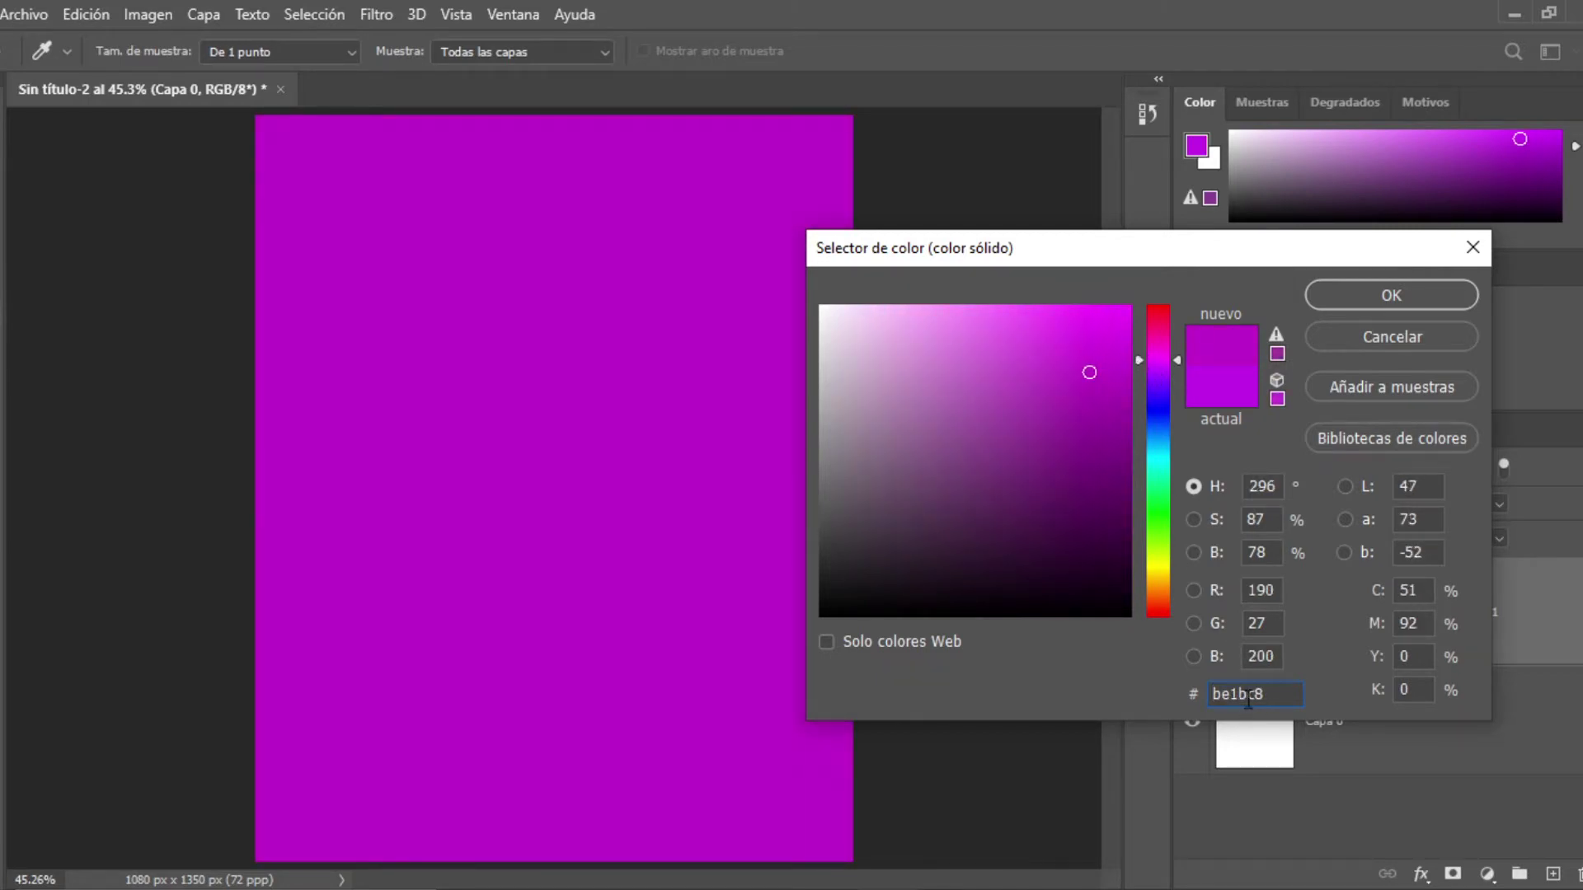
left_click_drag(1028, 248, 990, 198)
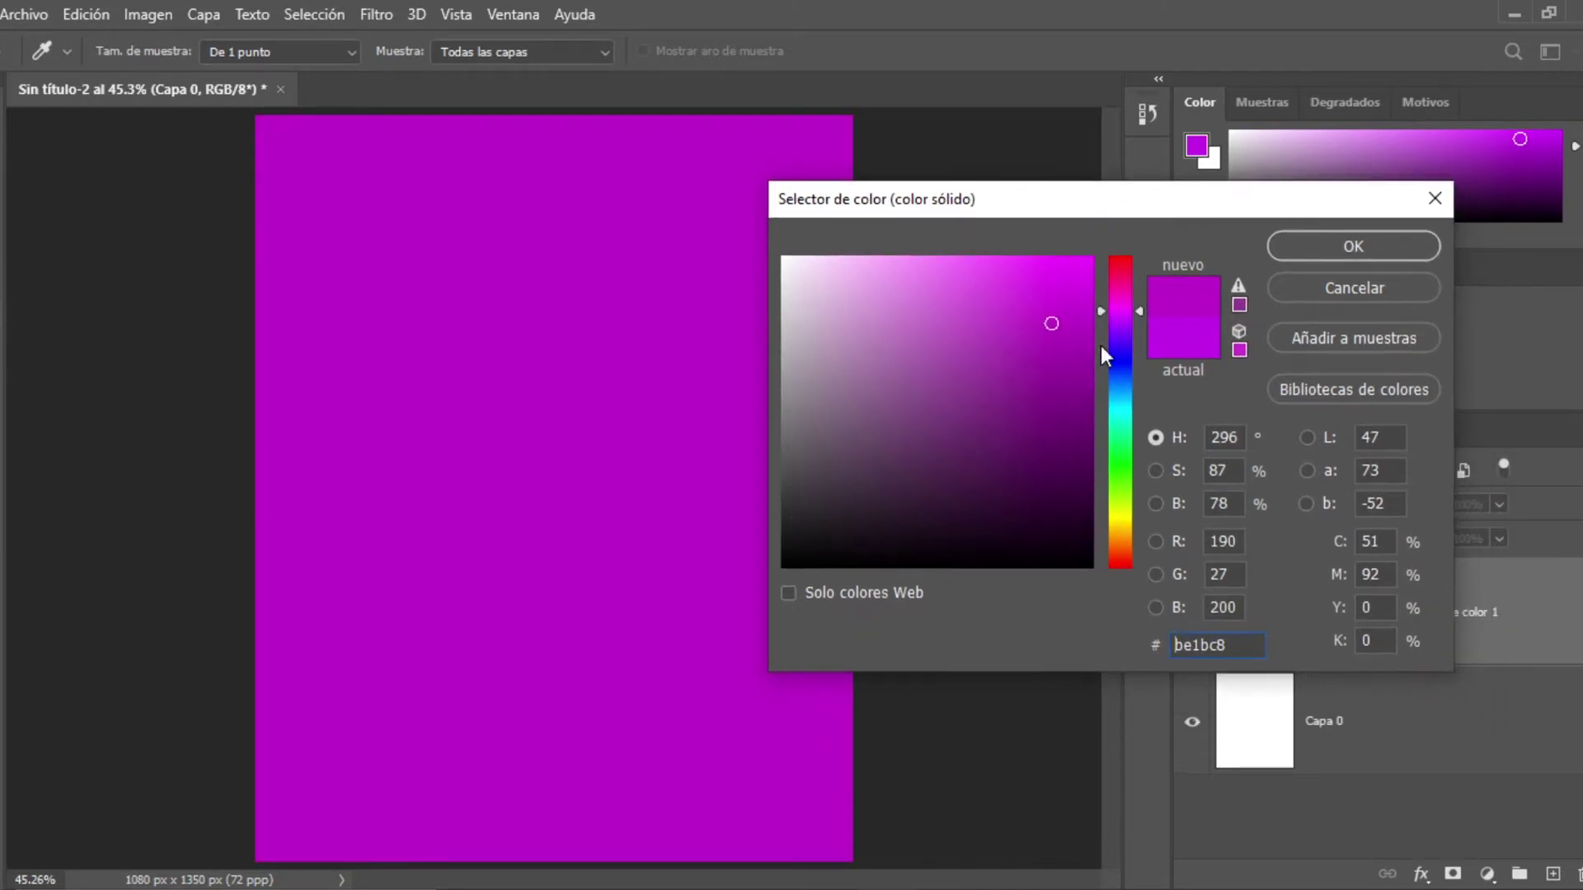
mouse_move(1093, 350)
left_mouse_down()
mouse_move(1038, 494)
mouse_move(976, 347)
mouse_move(976, 382)
mouse_move(996, 382)
mouse_move(1005, 358)
left_mouse_up()
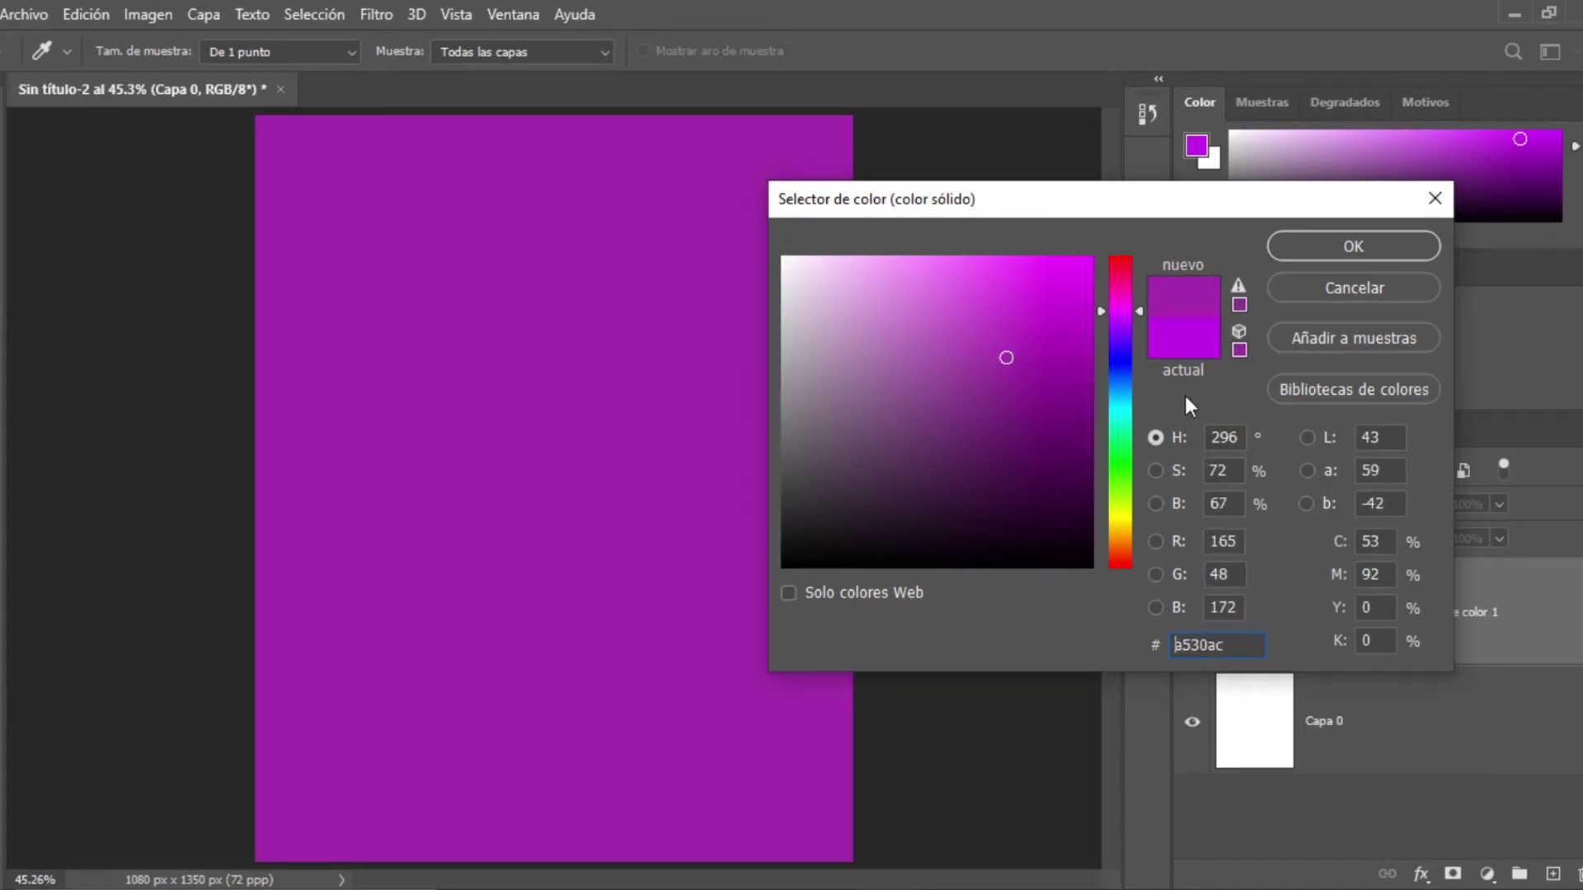
mouse_move(992, 491)
left_mouse_down()
mouse_move(975, 336)
mouse_move(993, 432)
mouse_move(905, 495)
mouse_move(951, 388)
mouse_move(1024, 300)
mouse_move(1024, 321)
left_mouse_up()
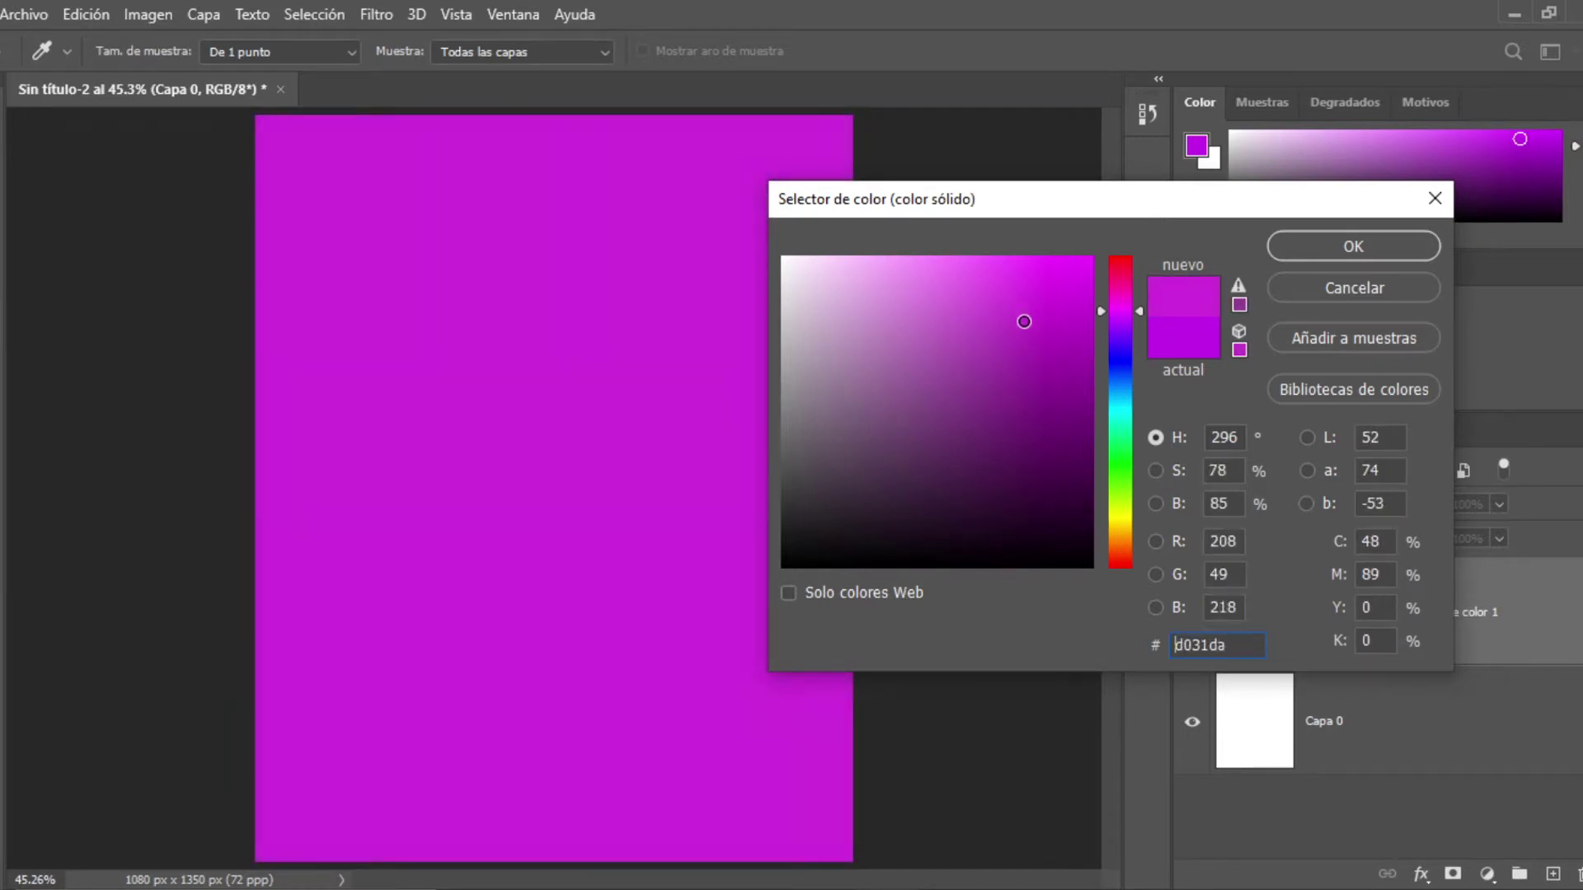
left_click_drag(1061, 206, 737, 159)
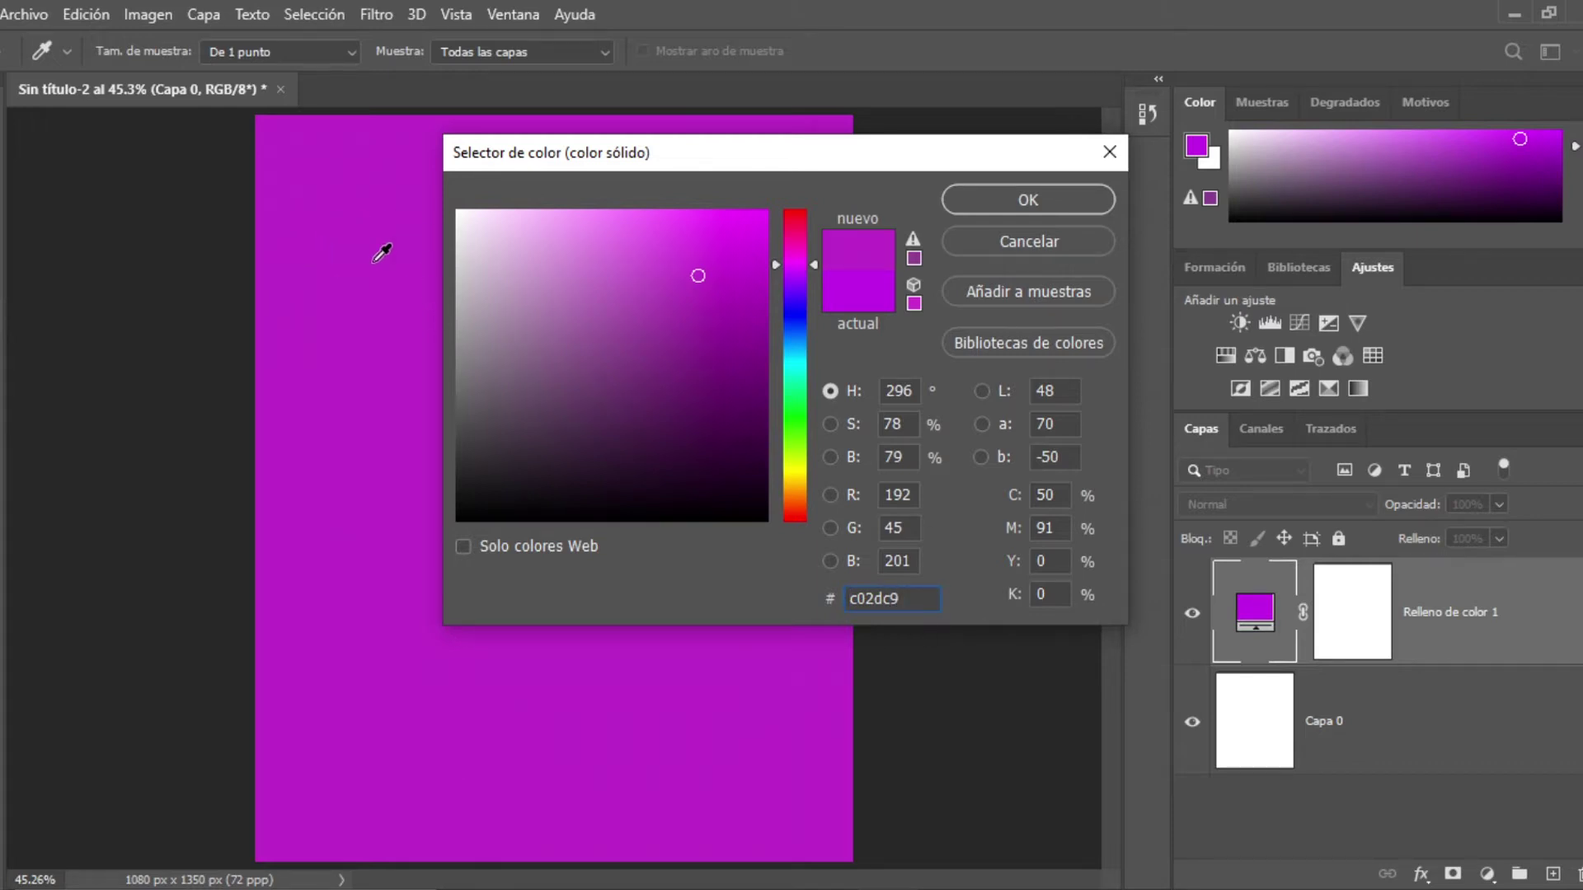
left_click(969, 197)
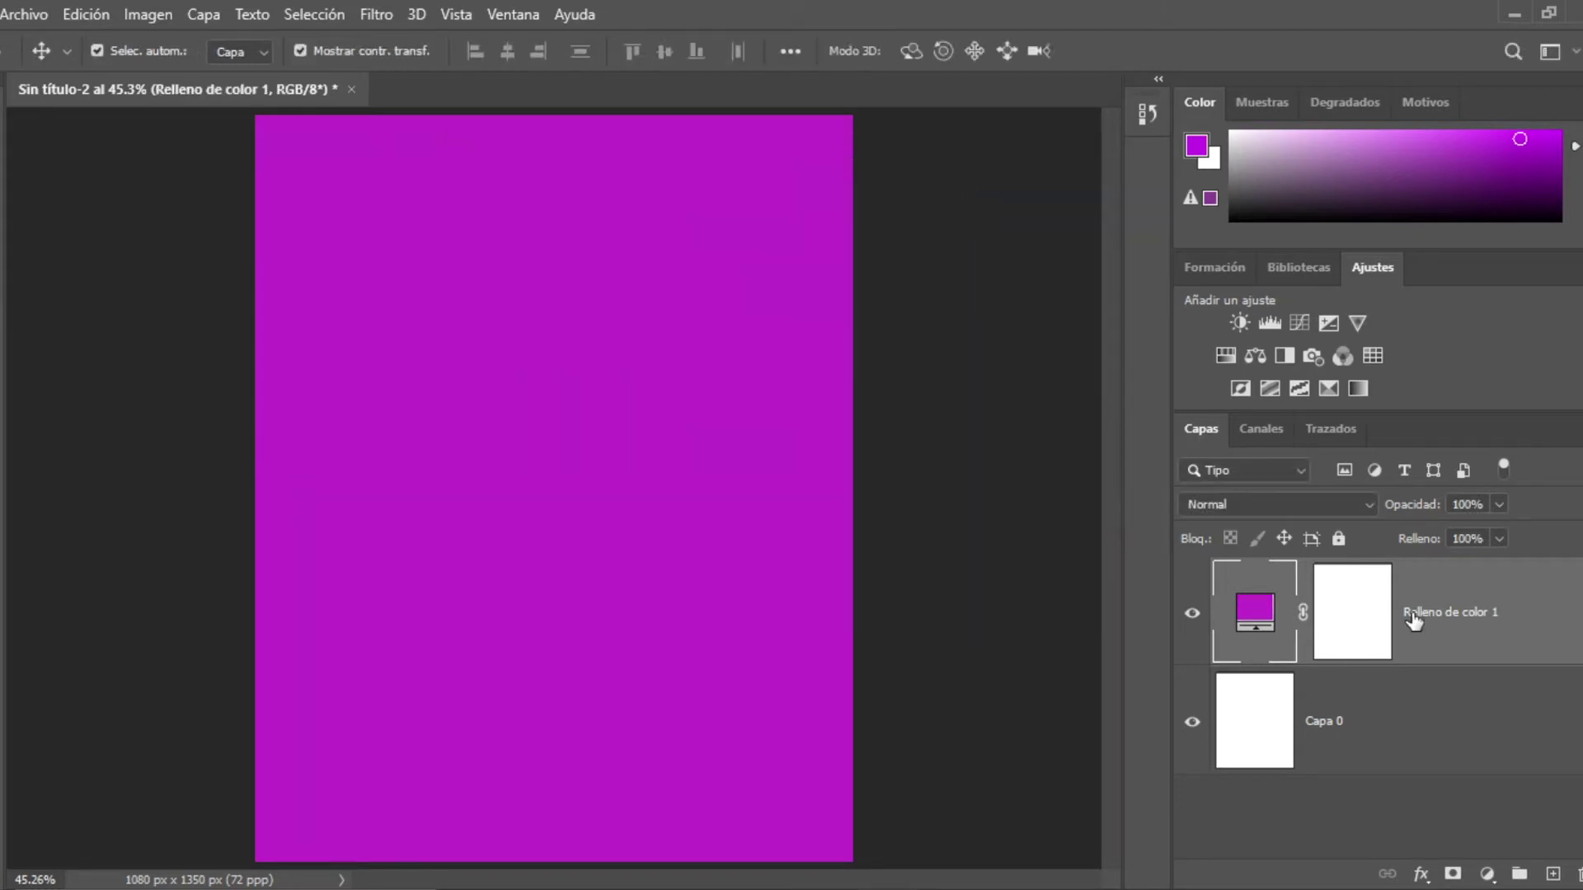
Rename the fill layer as COLOR UNIFORME.
double_click(1424, 614)
type("U")
type("OLOR UNIFORME")
left_click(1544, 619)
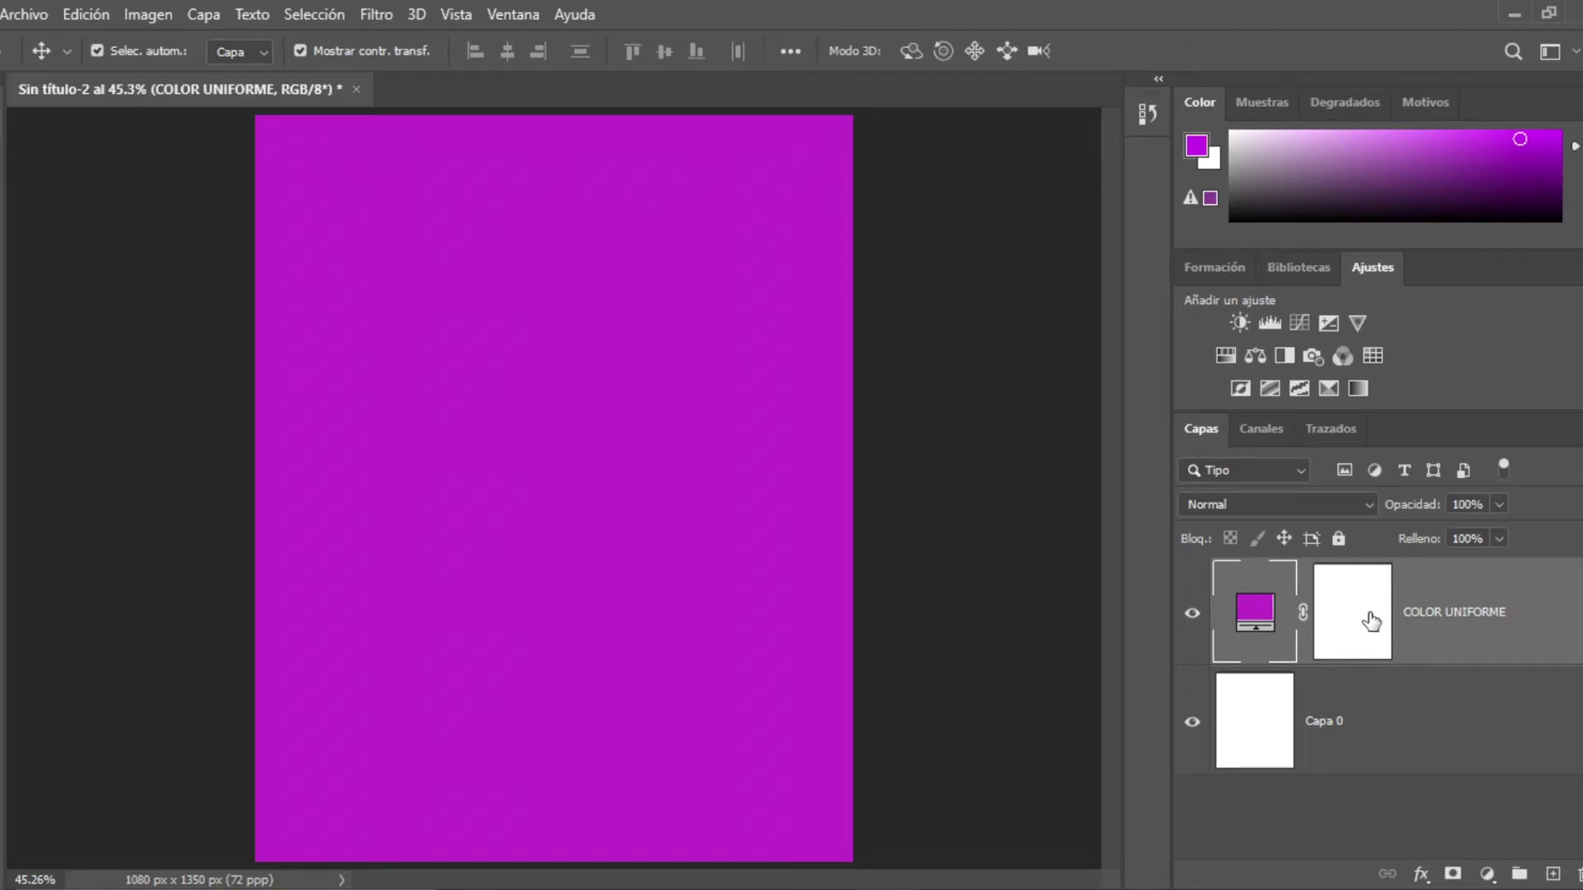
Compare the plain Capa 0 layer with the fill thumbnail and layer mask of COLOR UNIFORME.
left_click(1280, 722)
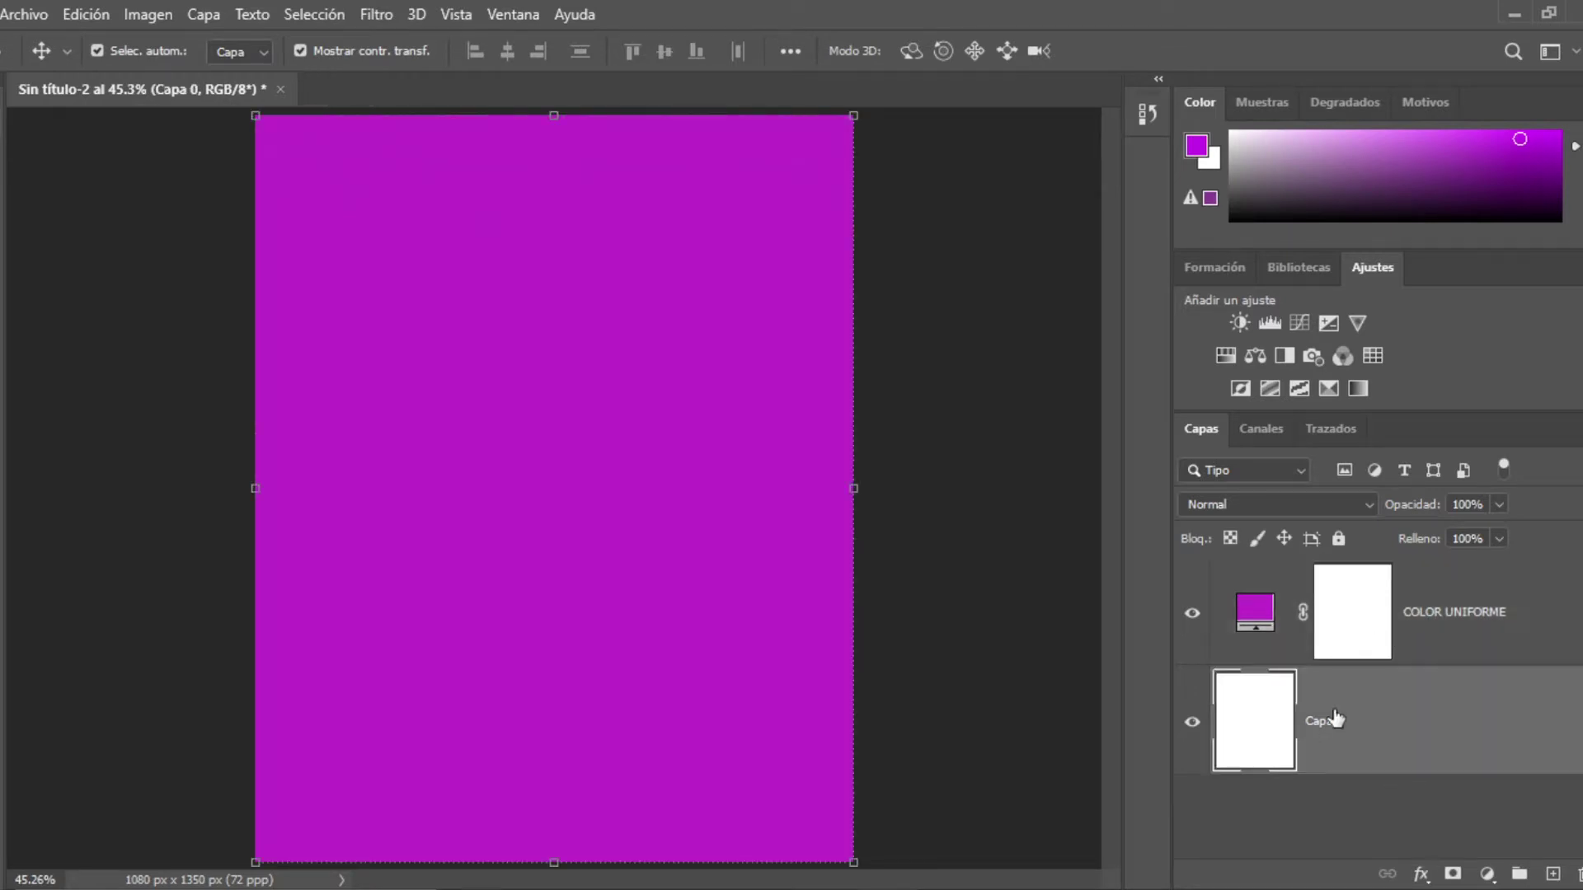
left_click(1276, 615)
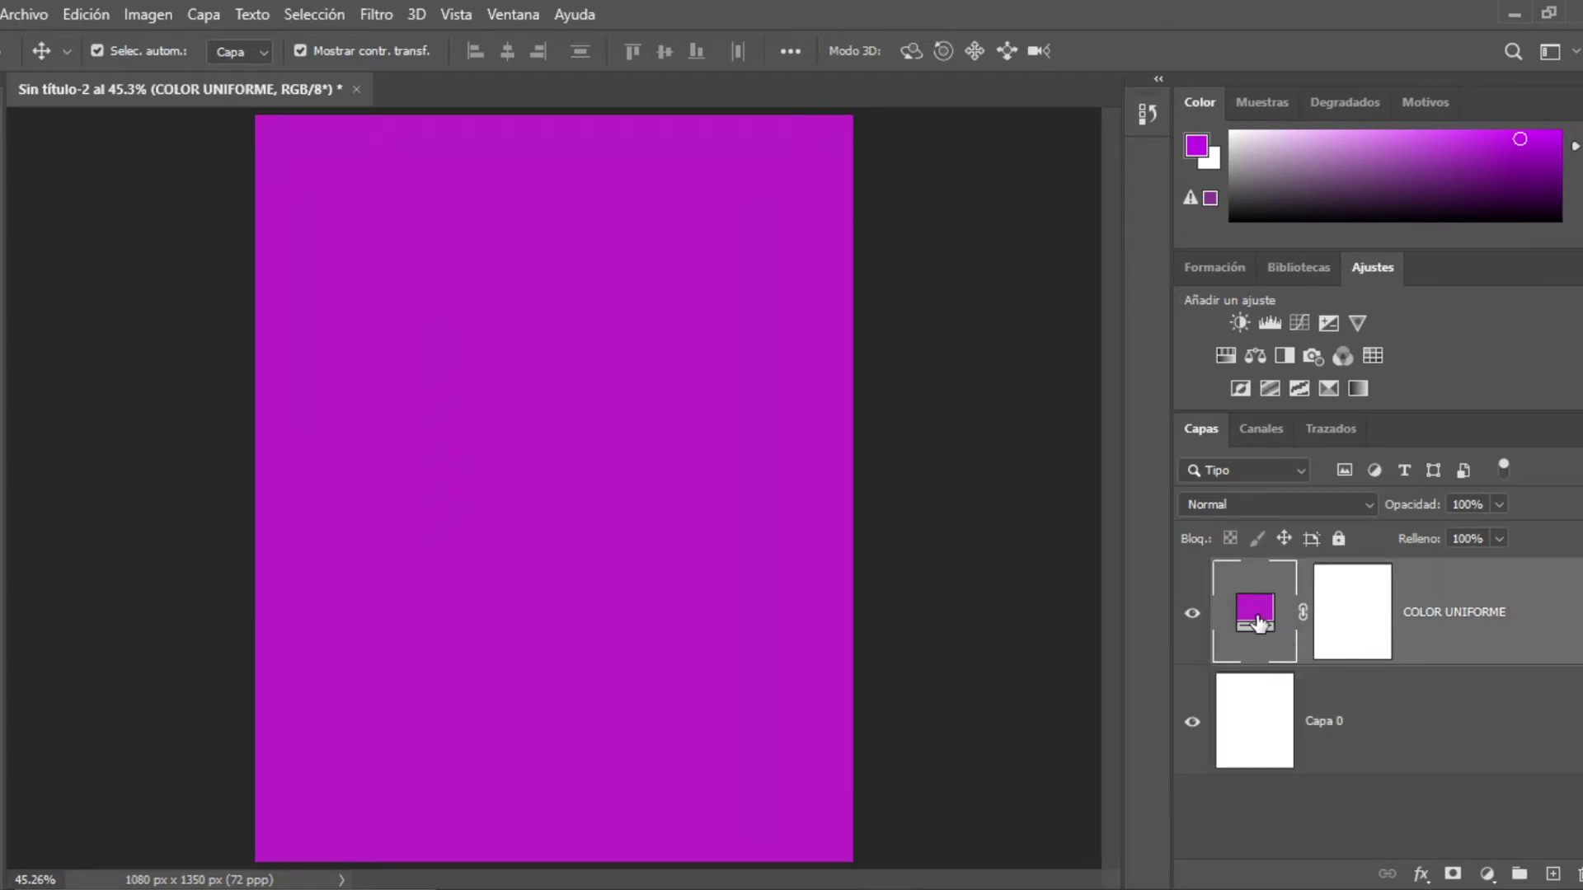
left_click(1352, 594)
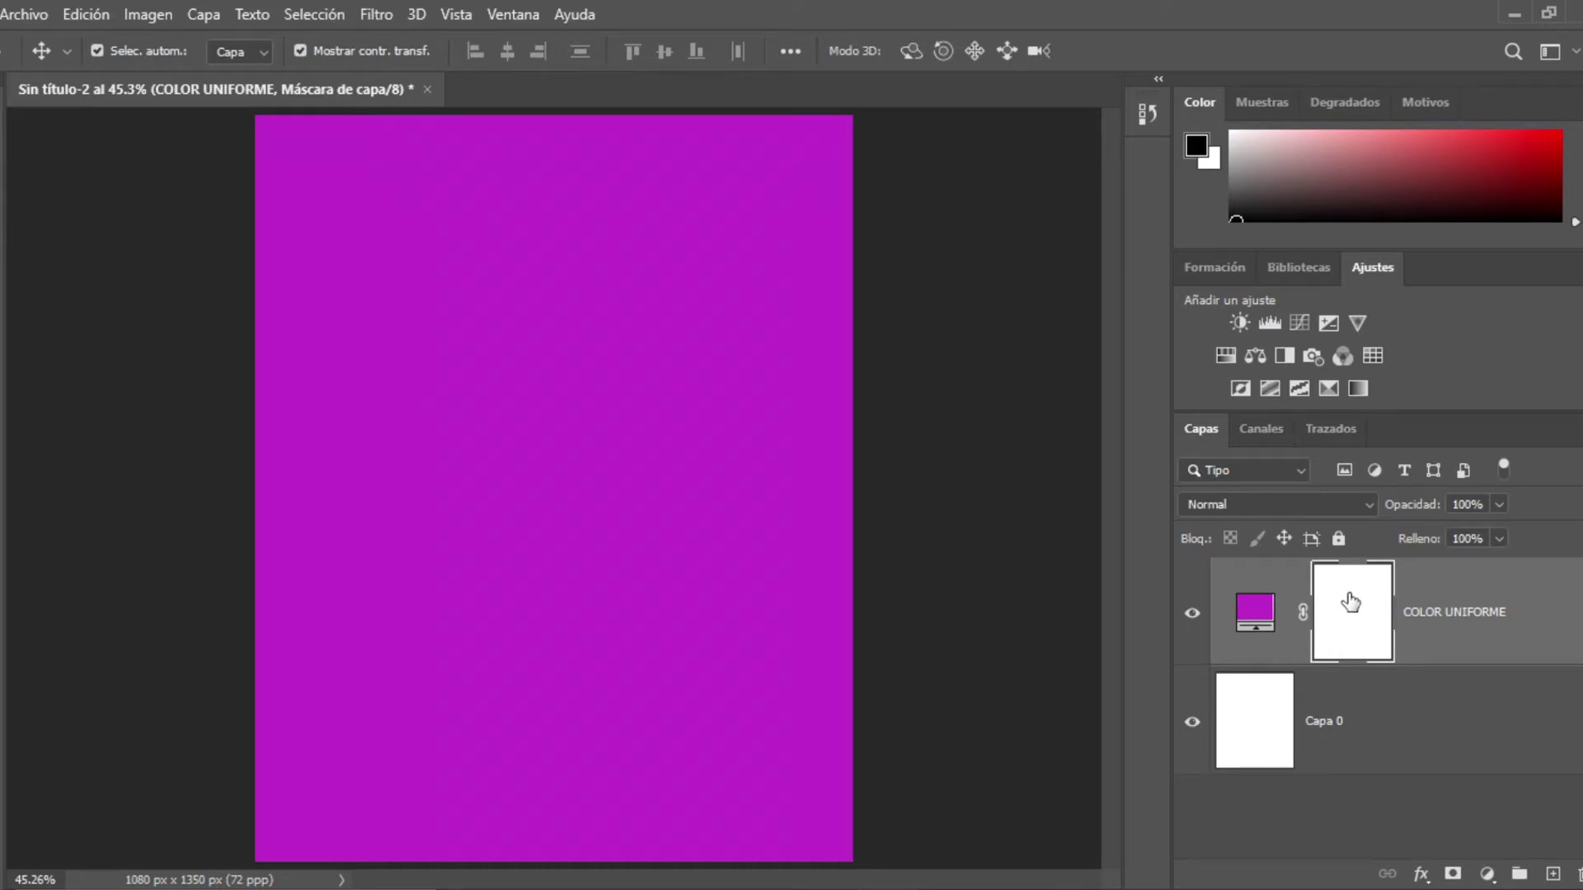
Target the colour fill of the COLOR UNIFORME layer instead of its mask and activate the standard Eraser tool.
left_click(1268, 622)
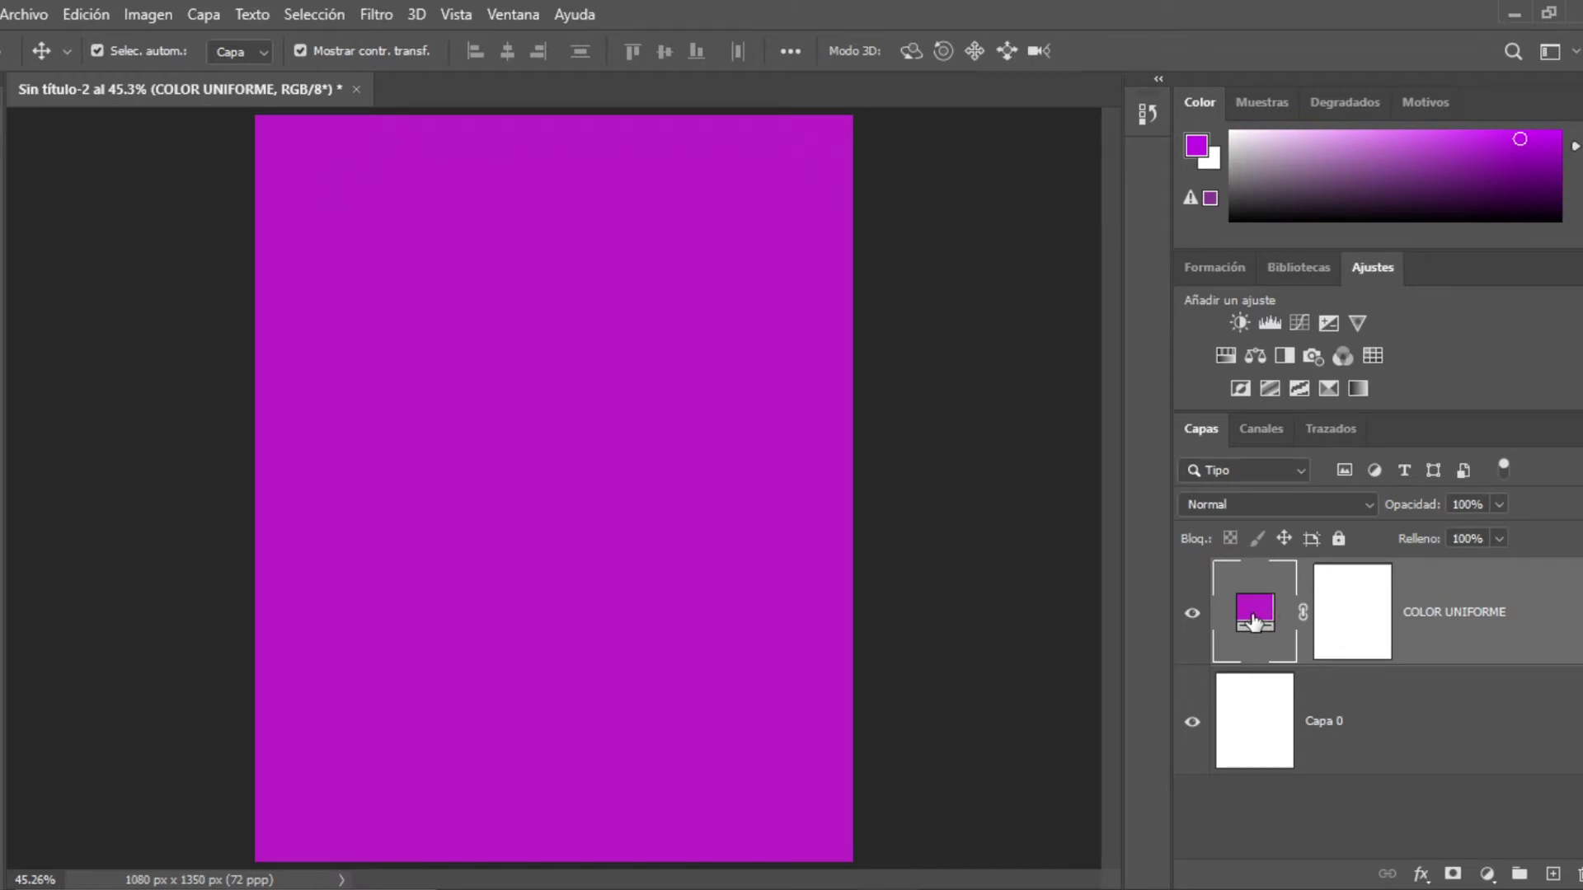
left_click(5, 470)
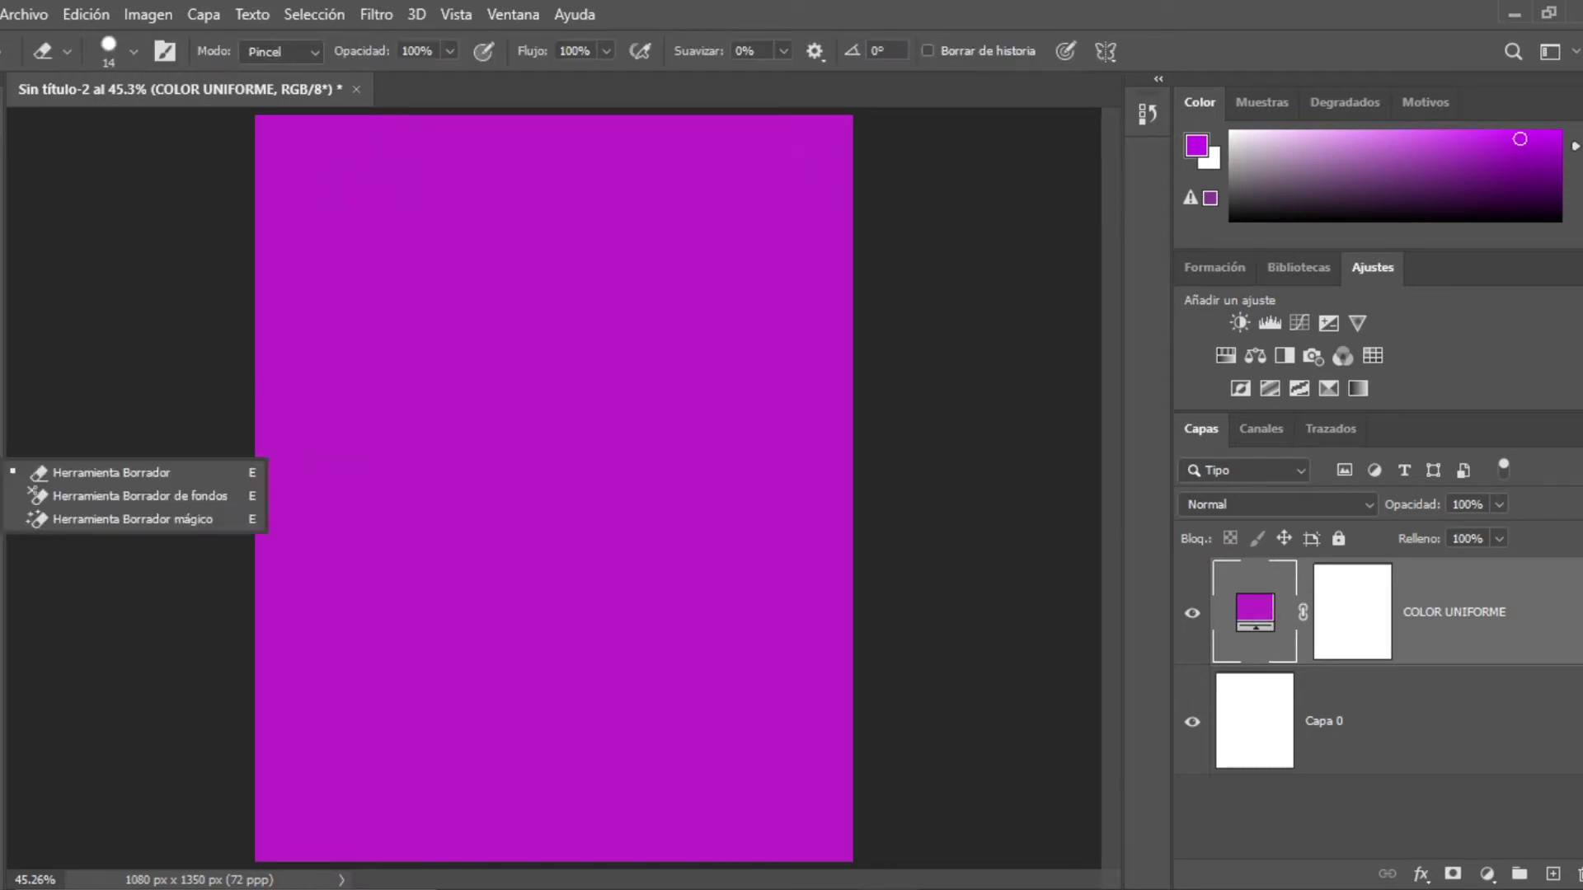
left_click(16, 466)
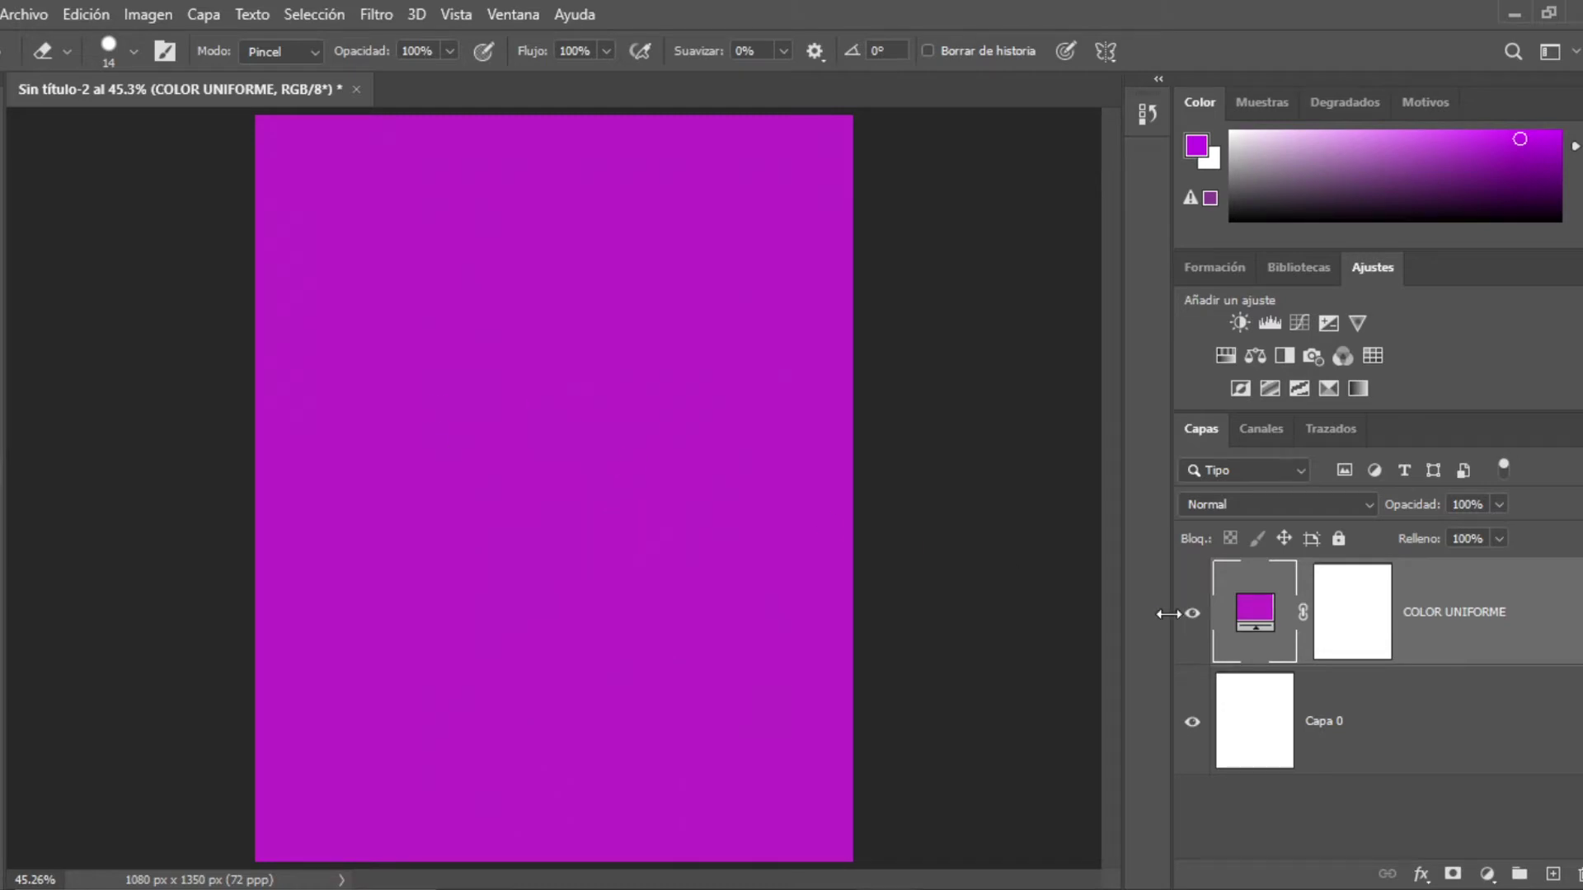
Target the COLOR UNIFORME layer mask, set the Eraser to an 89 px hard round brush, and swap to a black background colour.
left_click(1357, 641)
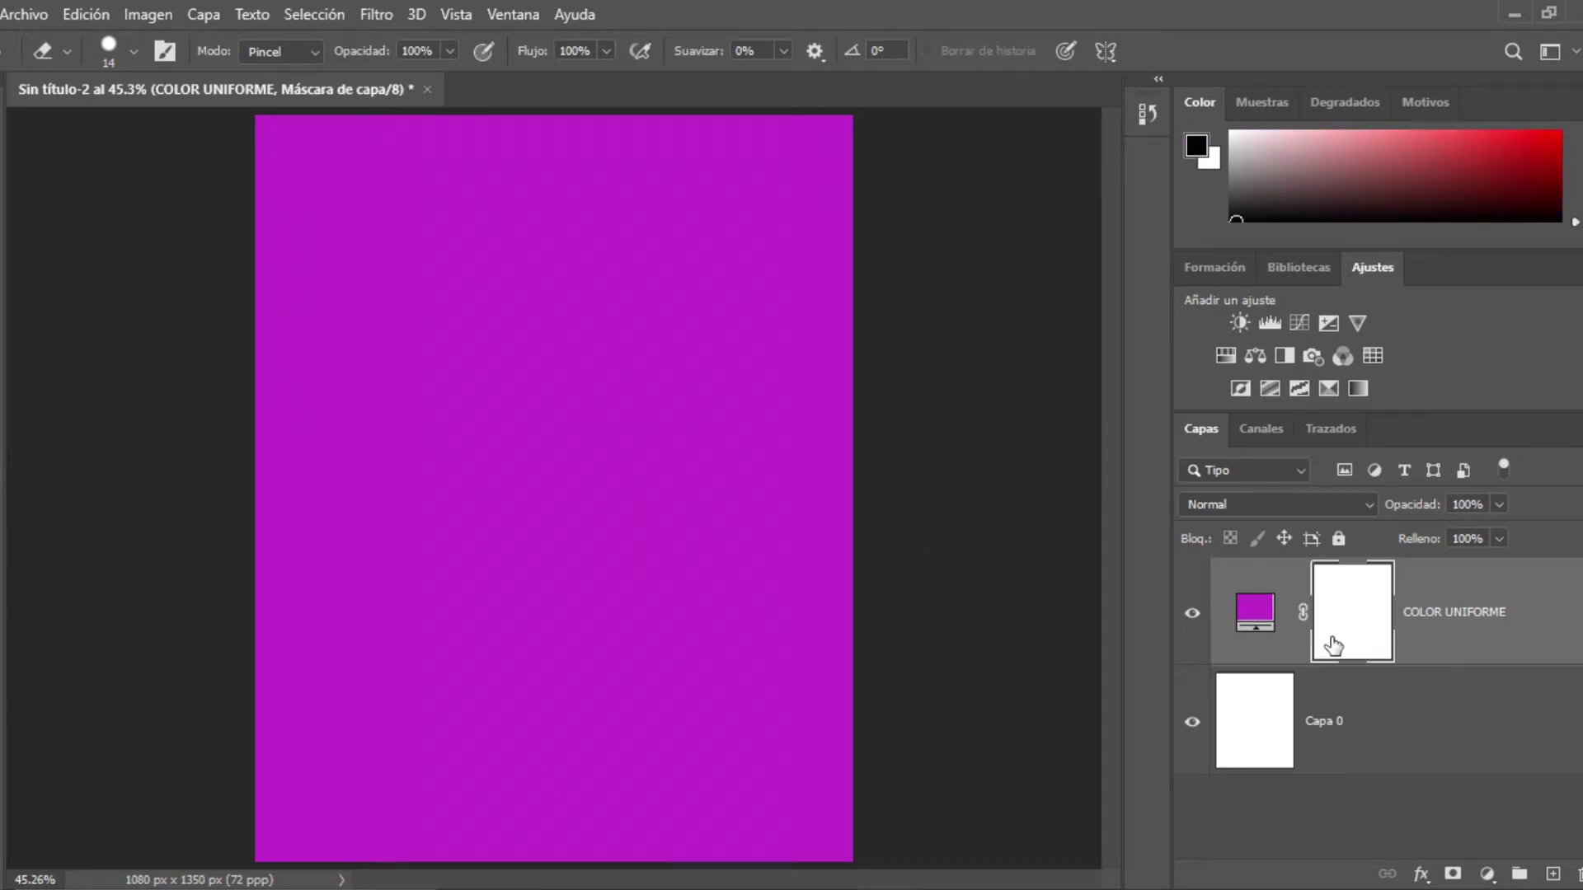
left_click(123, 52)
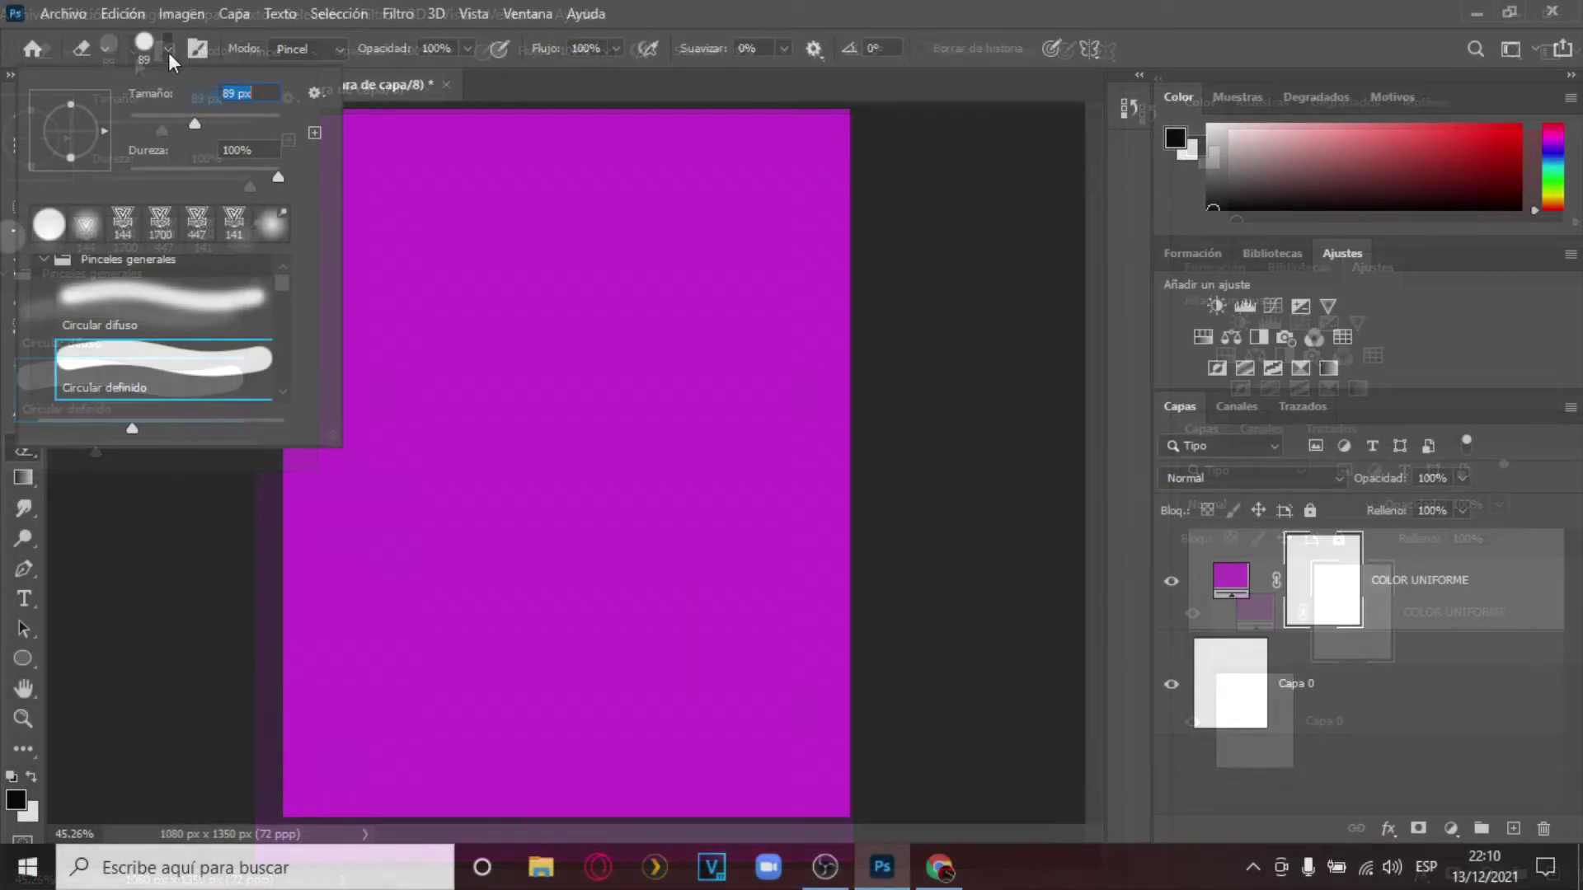
left_click(559, 375)
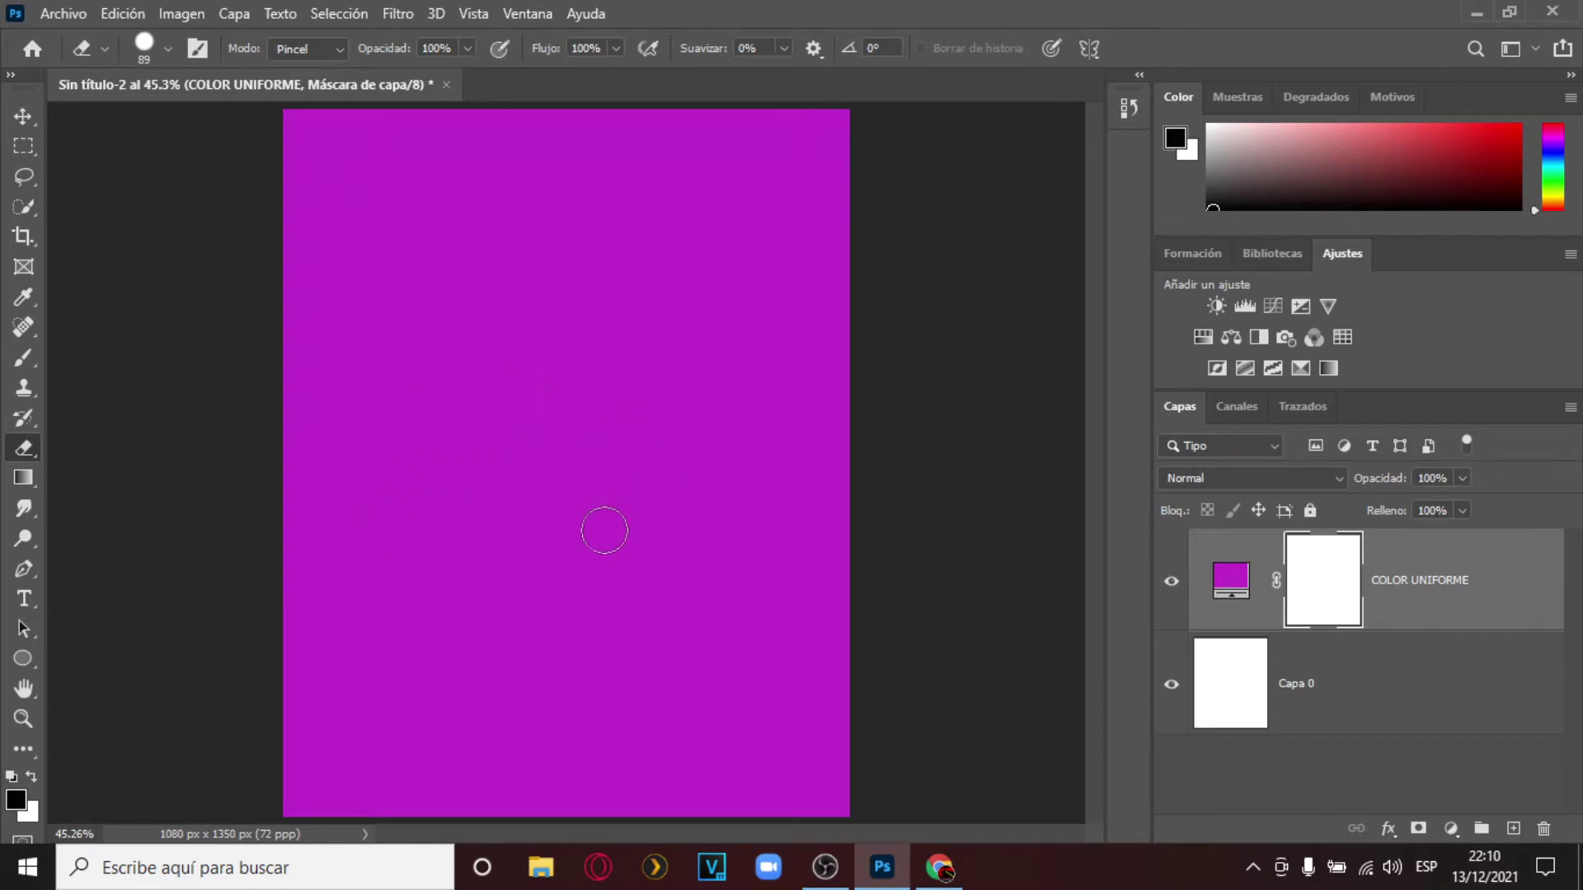
left_click(33, 778)
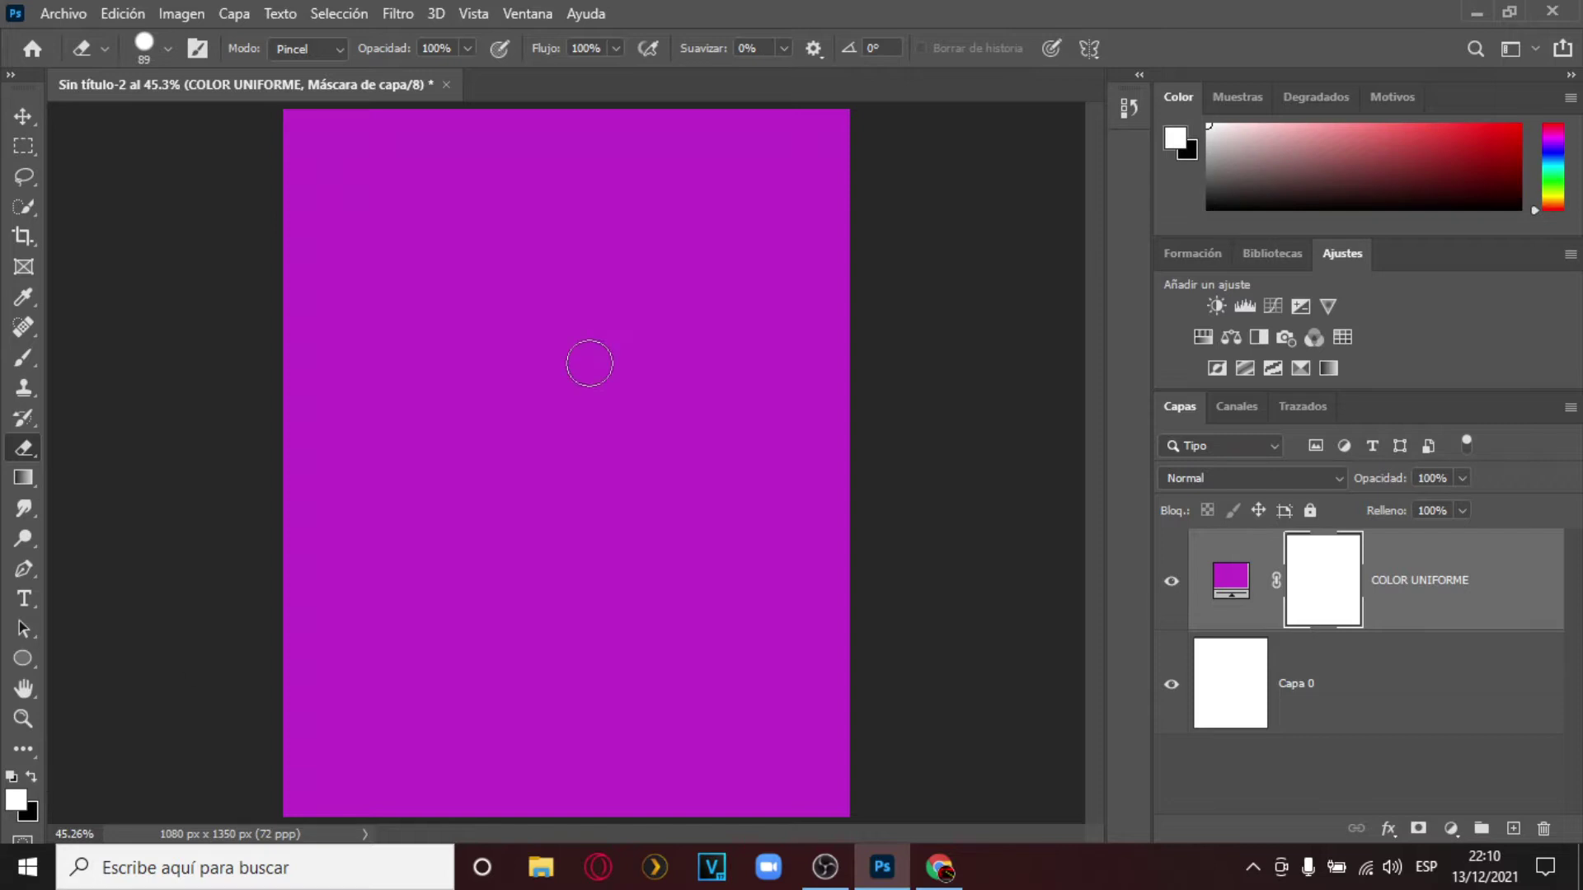
Erase a winding S-shaped stroke through the COLOR UNIFORME mask and undo it.
mouse_move(423, 335)
left_mouse_down()
mouse_move(468, 331)
mouse_move(629, 383)
mouse_move(488, 463)
mouse_move(371, 579)
mouse_move(641, 698)
mouse_move(777, 680)
left_mouse_up()
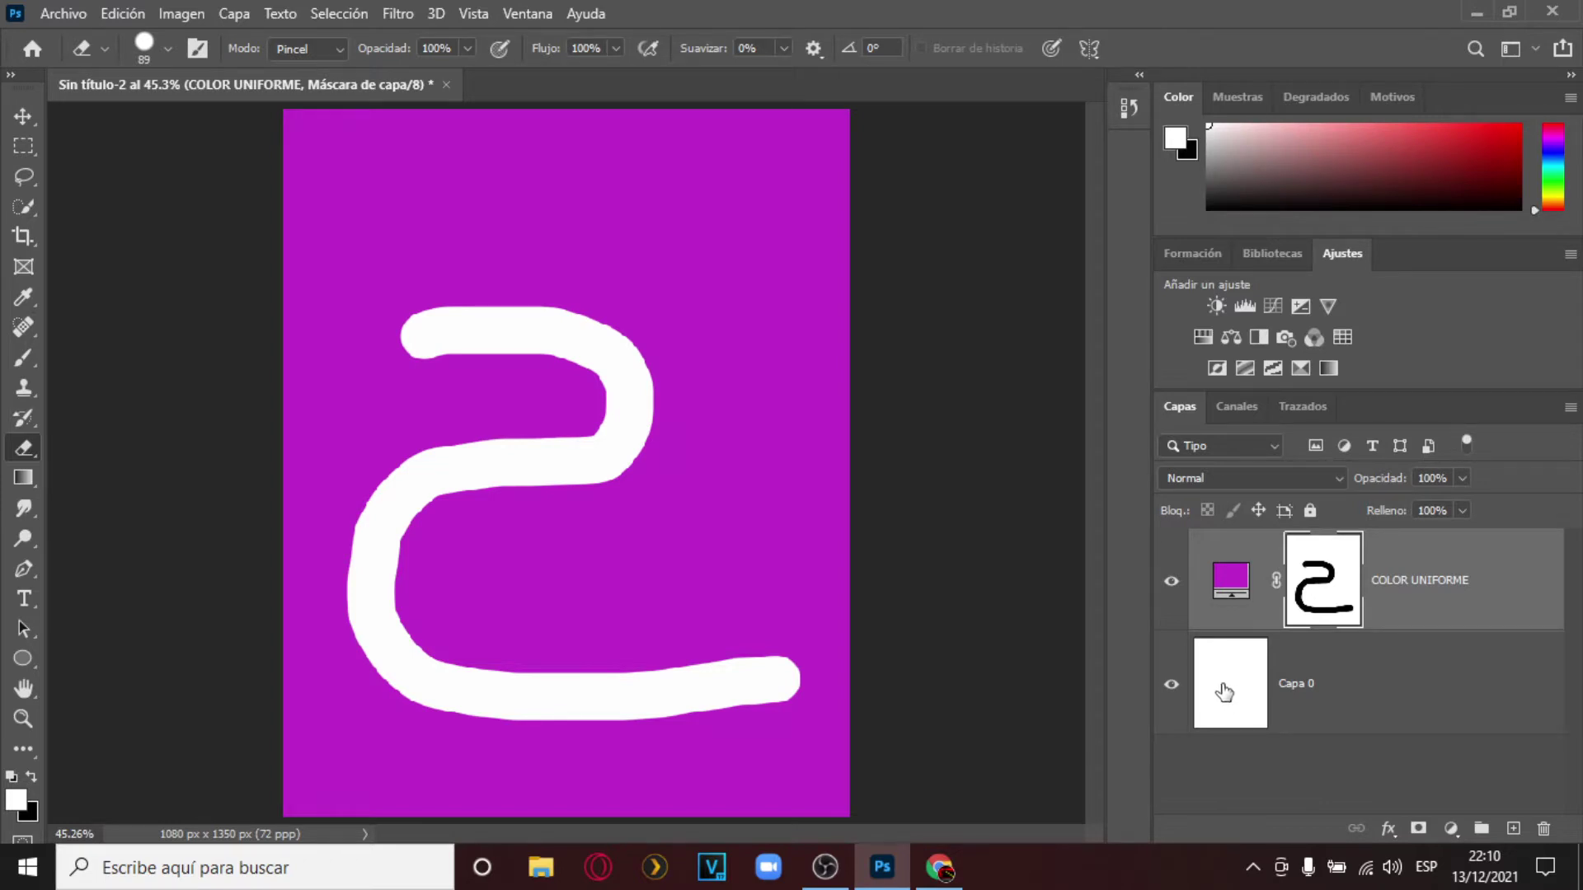
key("ctrl+z")
key("ctrl+z")
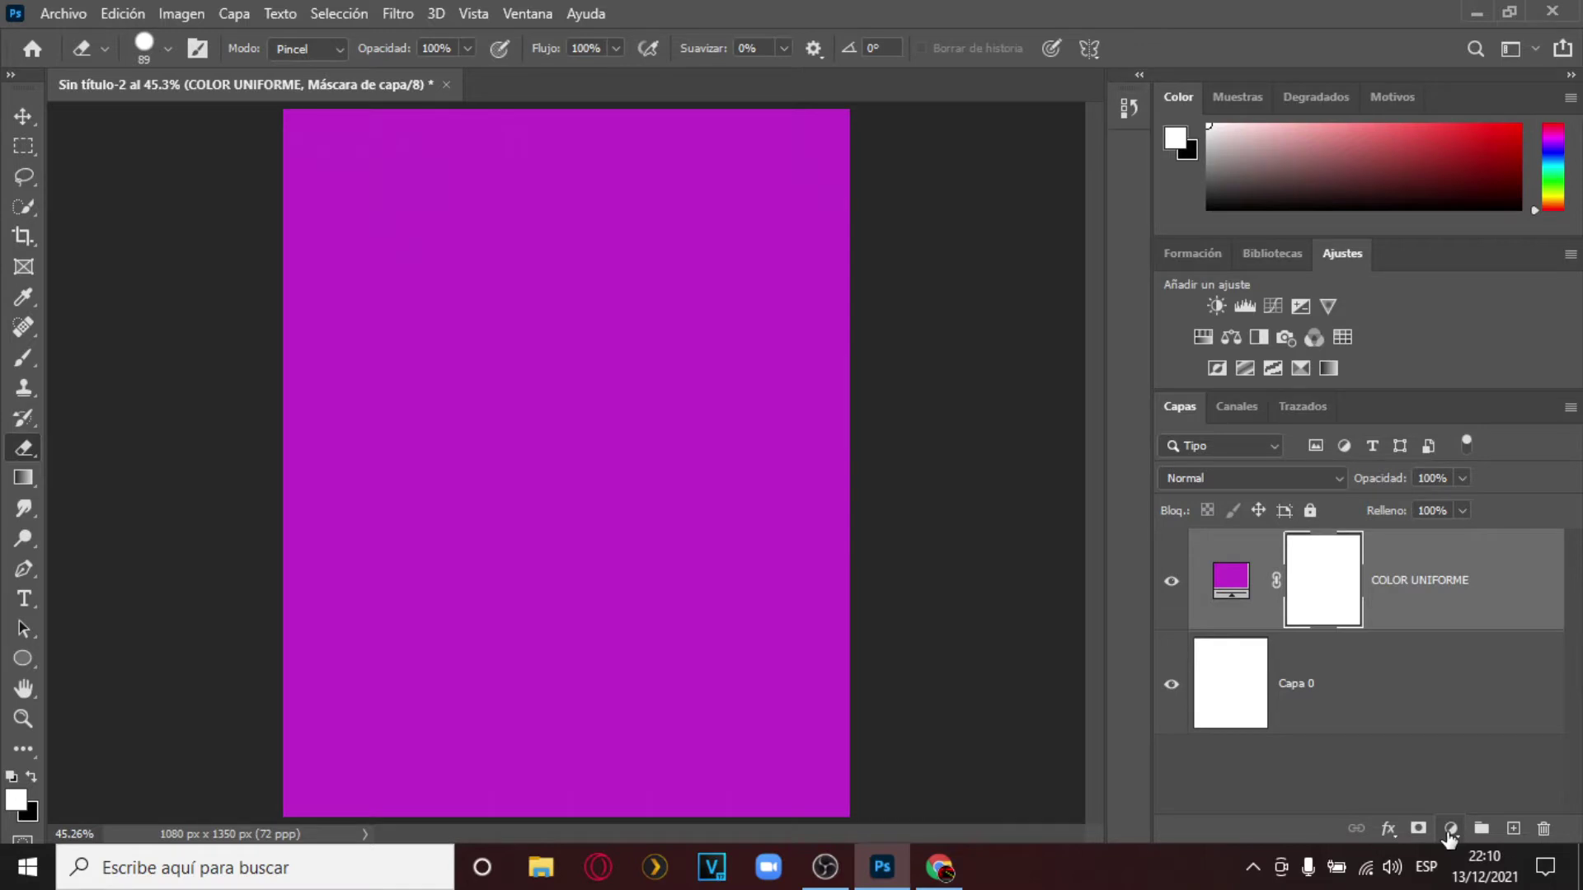
Add a solid colour fill layer above COLOR UNIFORME in red ea0505.
left_click(1449, 829)
left_click(1444, 424)
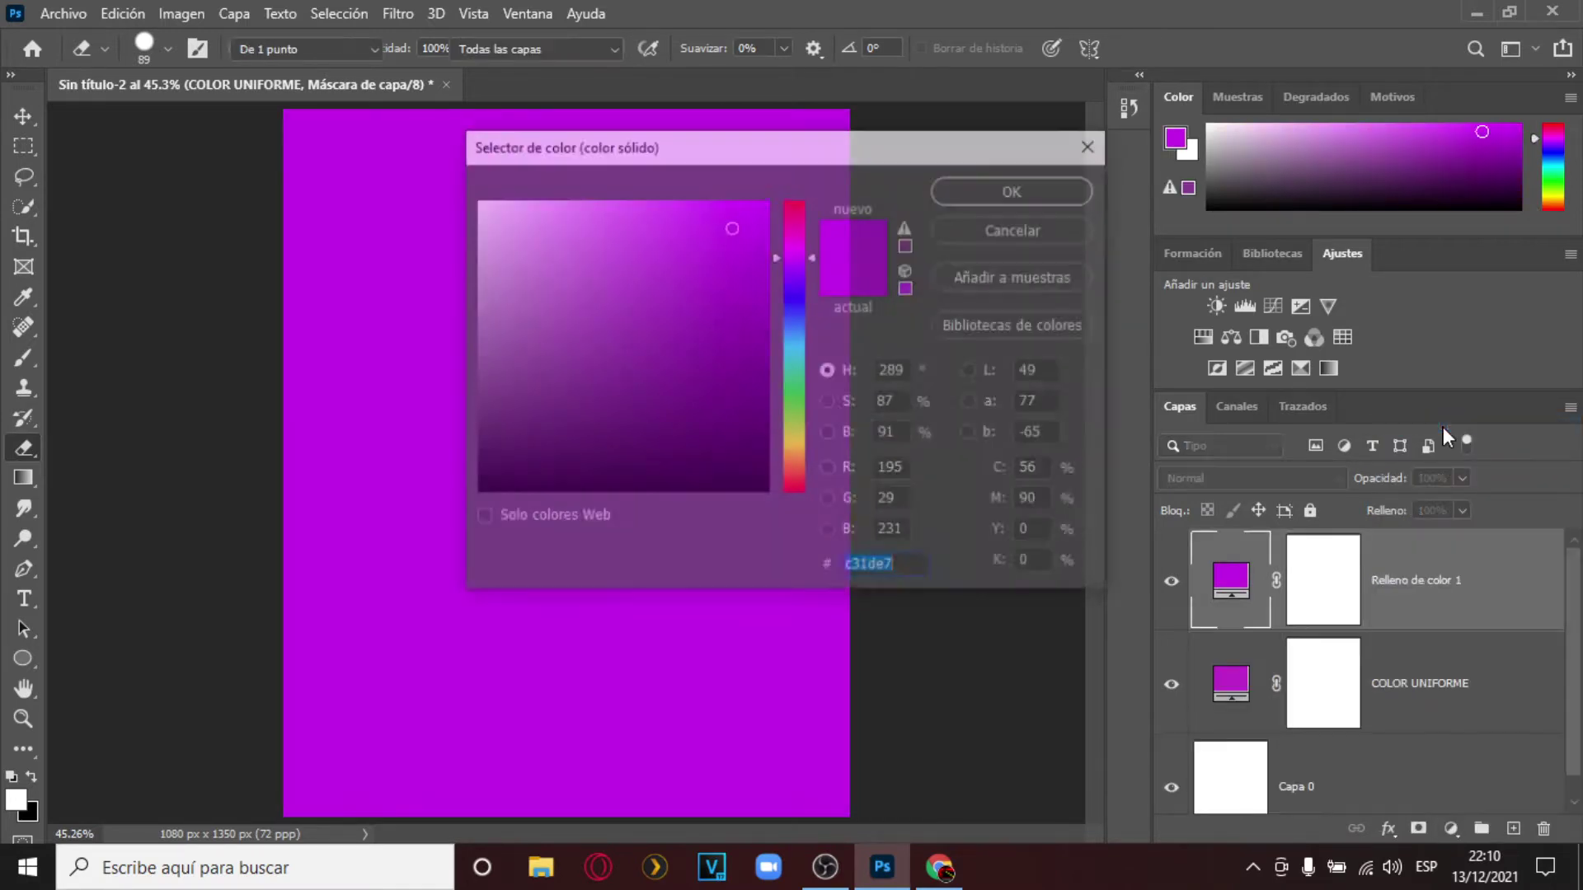
left_click_drag(774, 251, 778, 198)
left_click(763, 224)
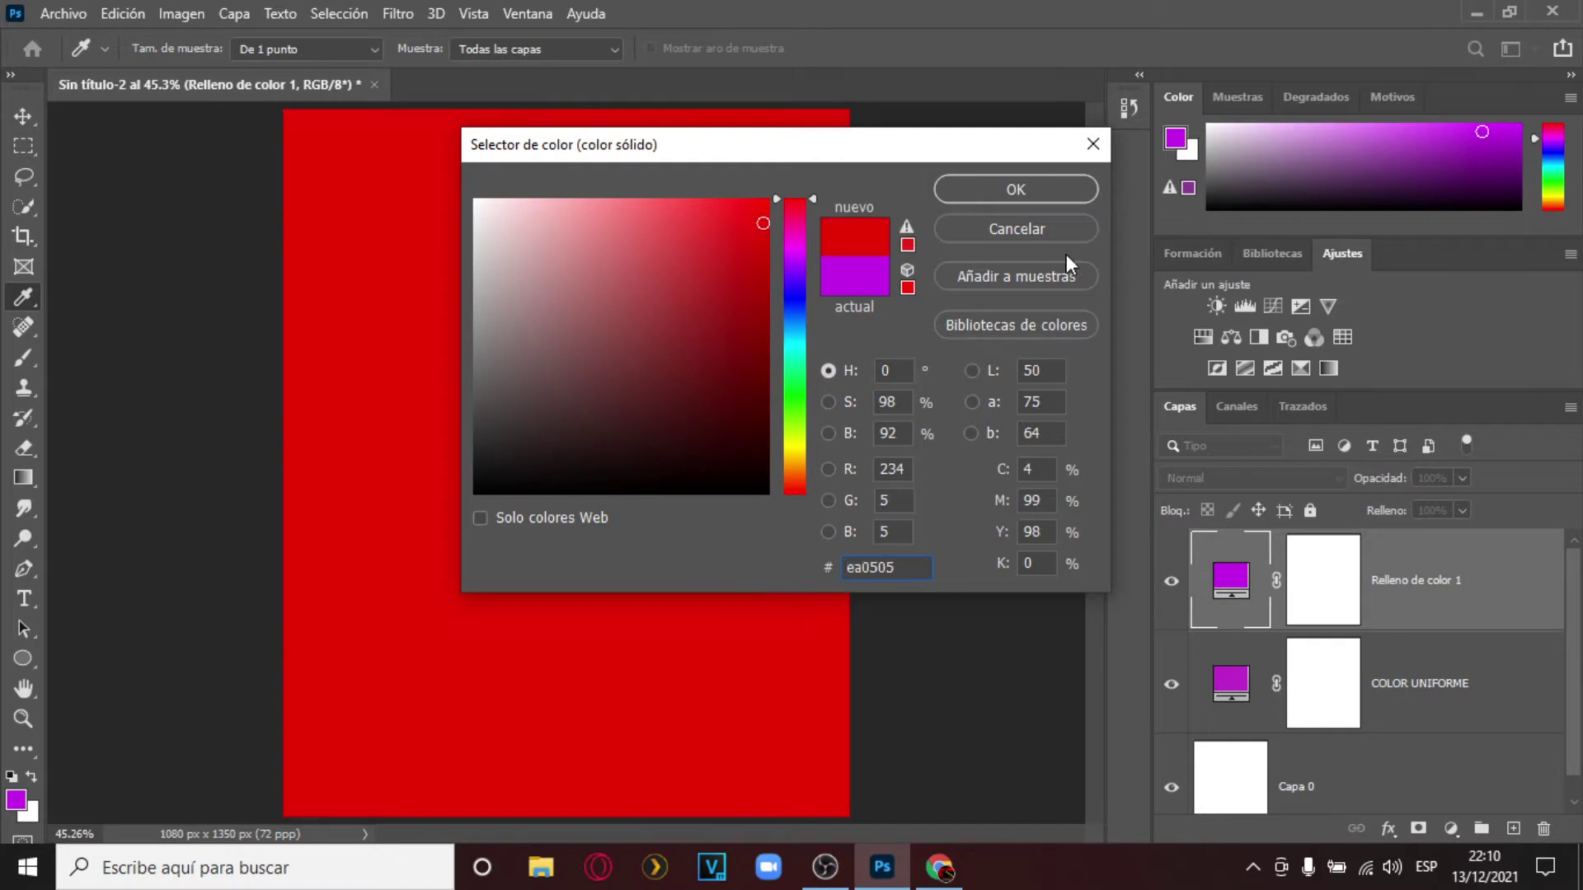
left_click(969, 193)
key("e")
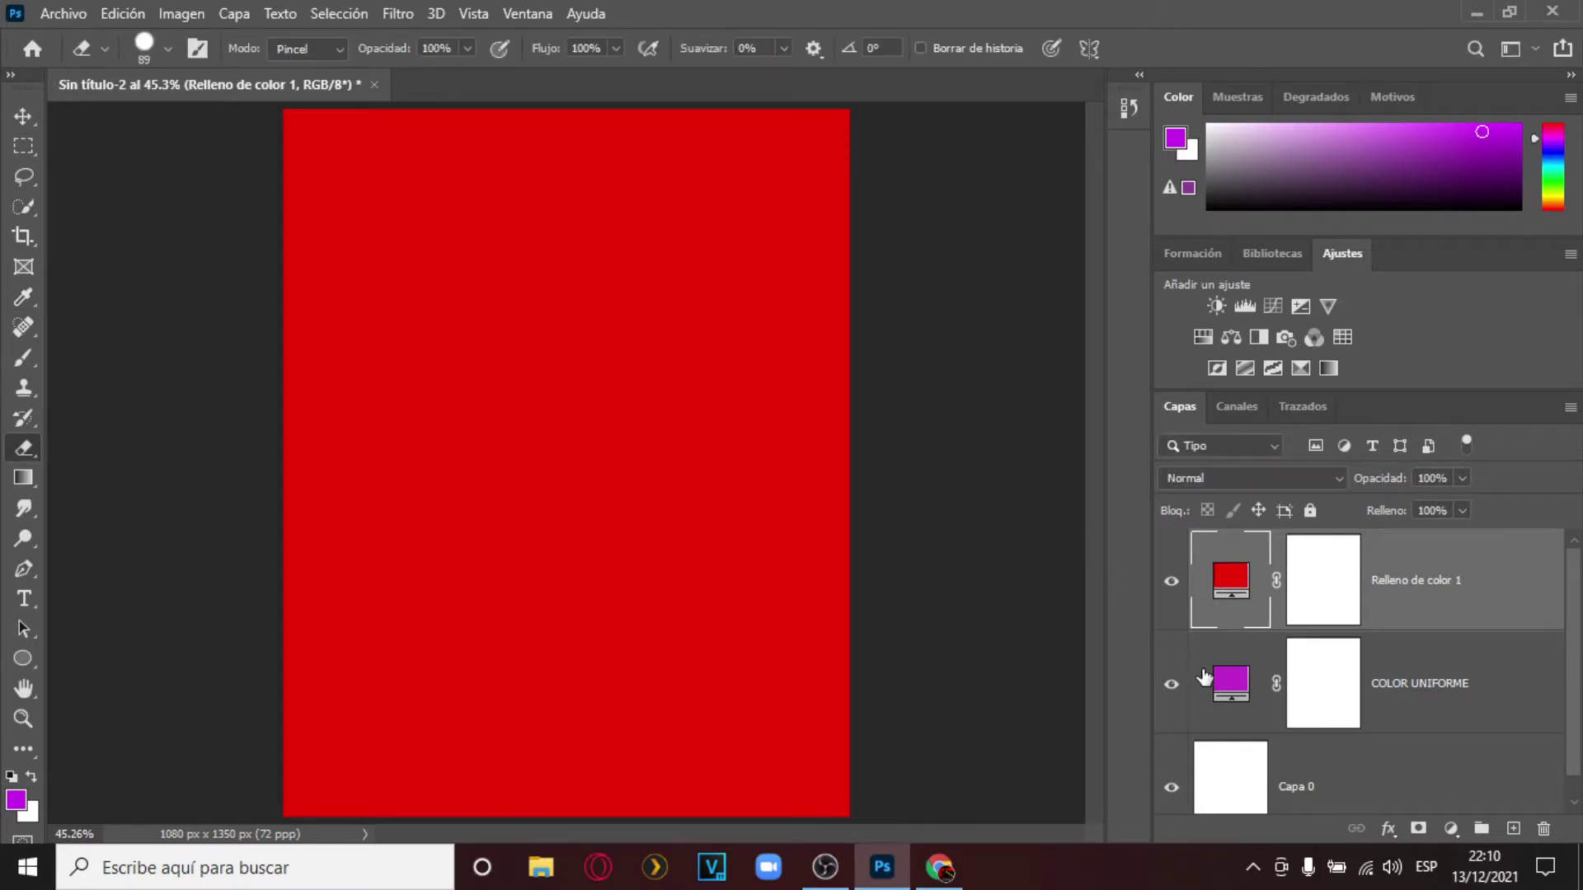
Rename the red fill layer as COLOR UNIFORME.
left_click(1318, 595)
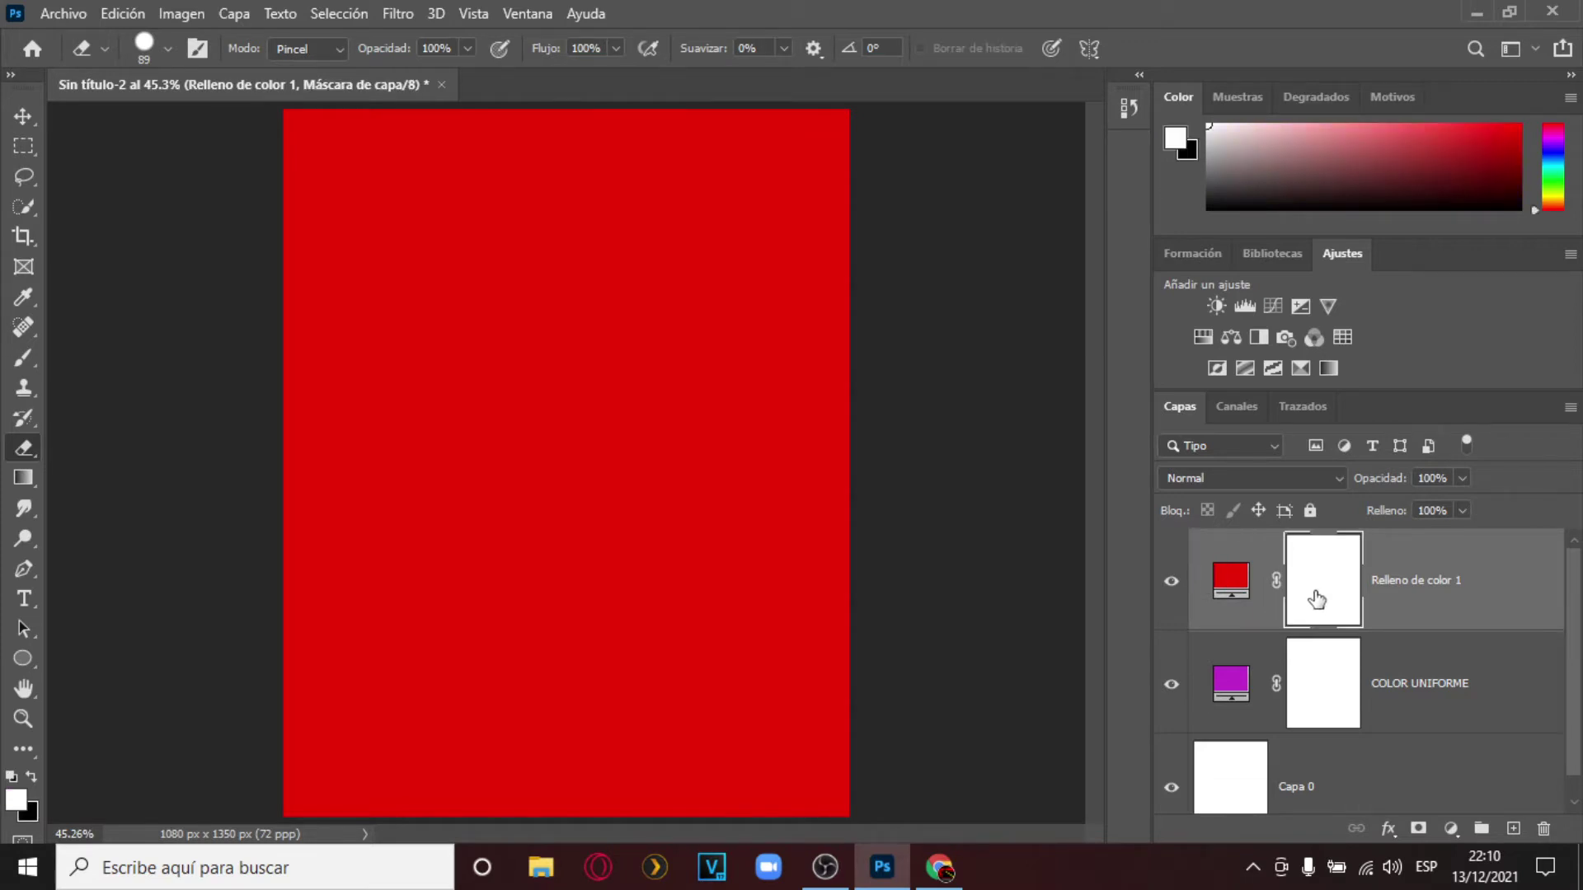
double_click(1406, 592)
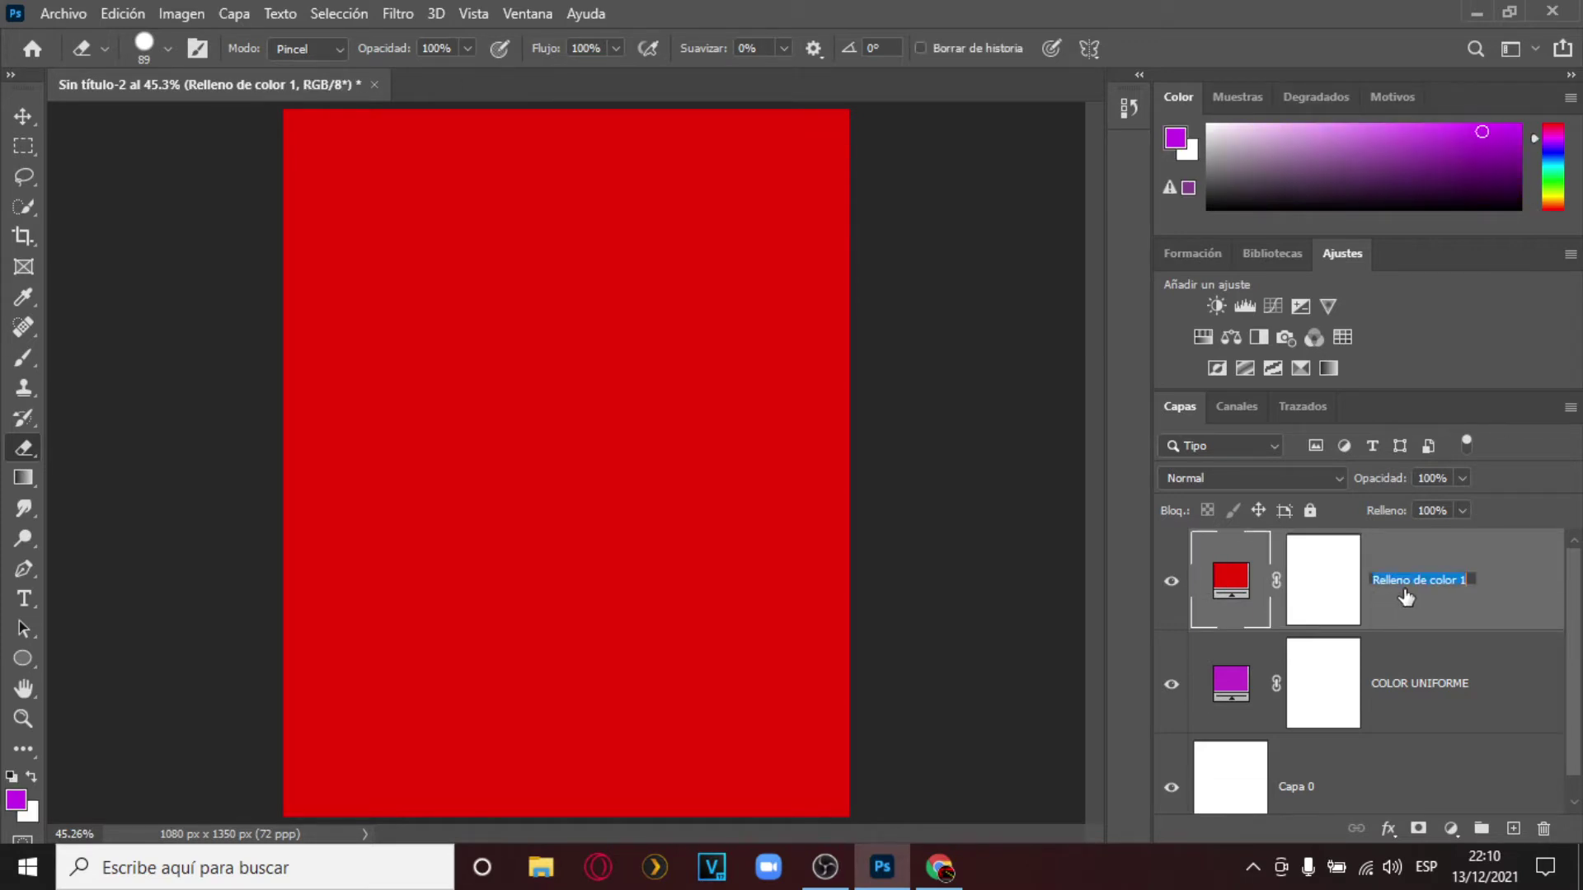
type("COLOR UN")
type("IFROME")
type("ORME")
key("Return")
Erase a winding stroke through the red fill layer's mask and along the same path in the purple fill layer's mask.
left_click(1316, 569)
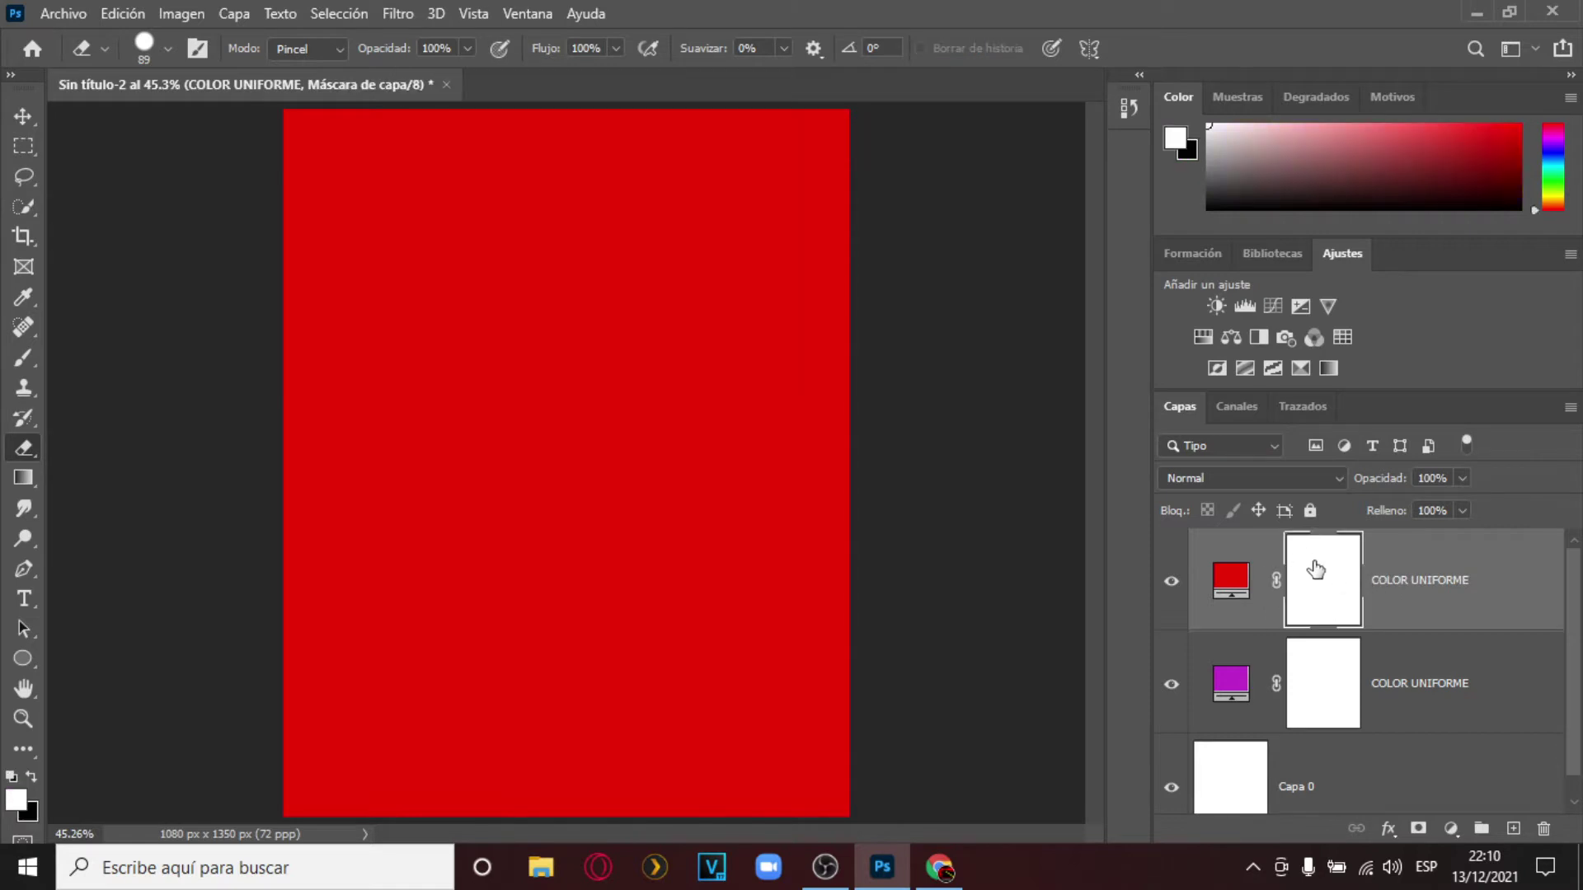
right_click(11, 456)
left_click(82, 449)
left_click(392, 270)
mouse_move(391, 270)
left_mouse_down()
mouse_move(682, 307)
mouse_move(718, 384)
mouse_move(483, 395)
mouse_move(391, 540)
mouse_move(553, 633)
mouse_move(738, 644)
mouse_move(657, 772)
left_mouse_up()
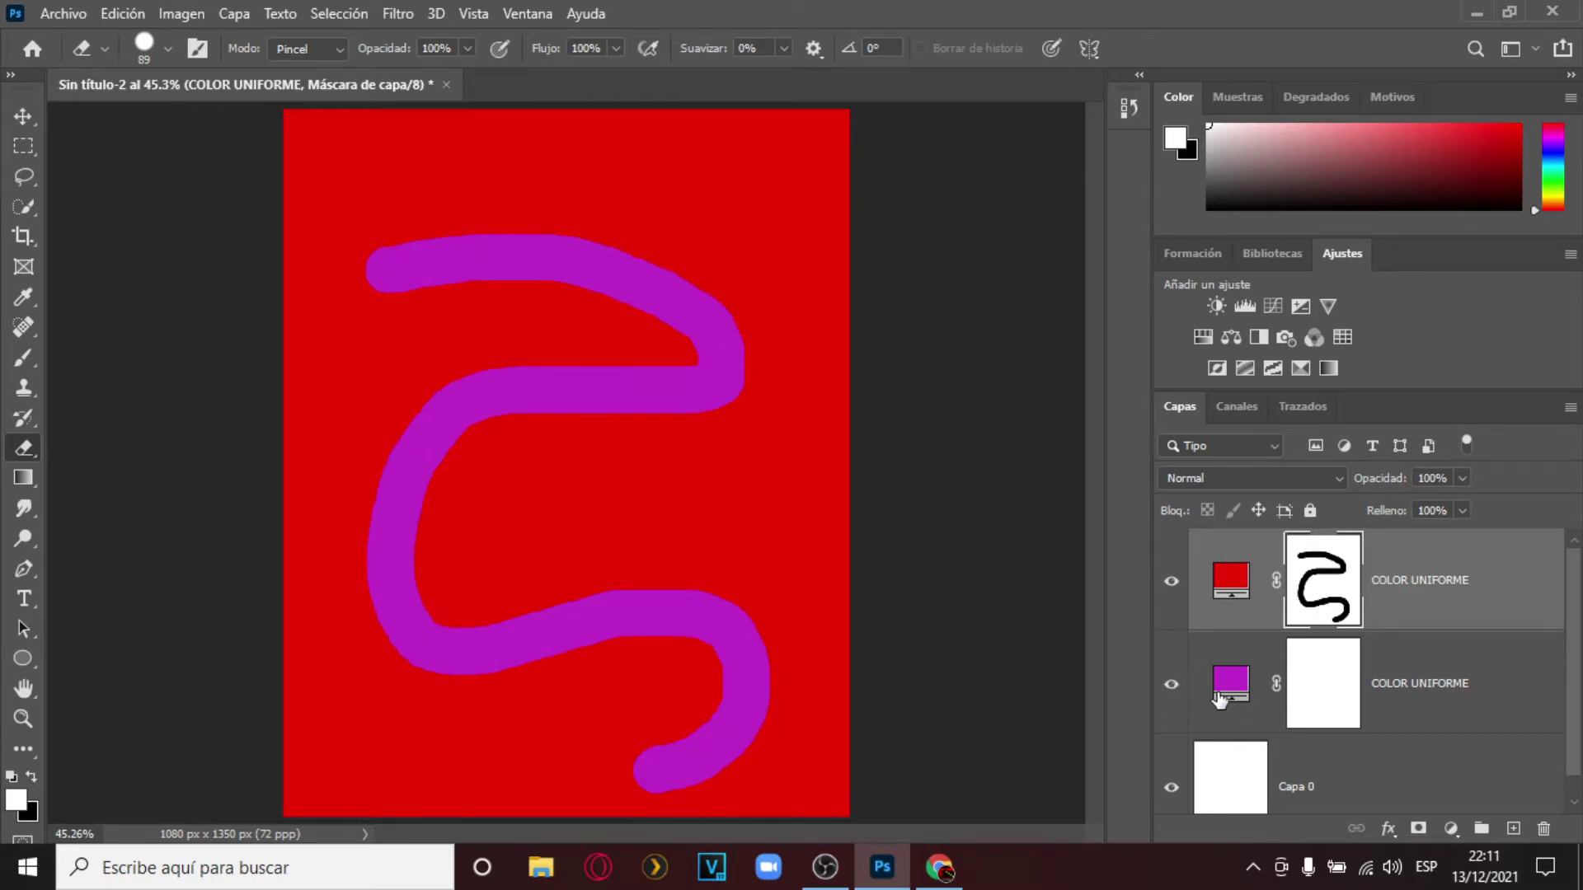
left_click(1303, 697)
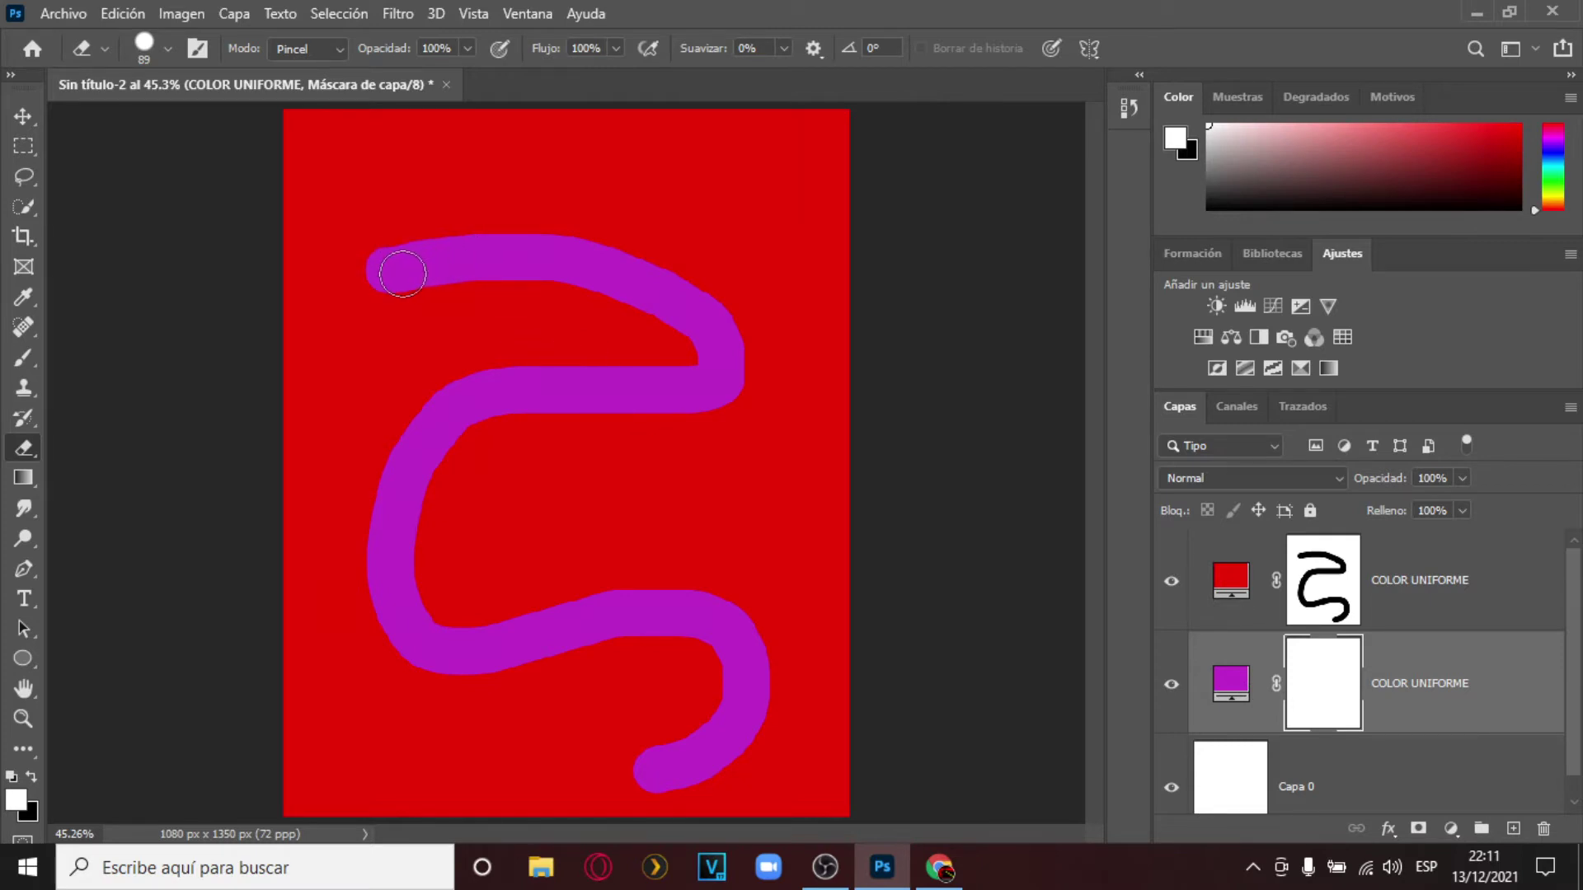
mouse_move(399, 272)
left_mouse_down()
mouse_move(521, 261)
mouse_move(635, 280)
mouse_move(720, 341)
mouse_move(720, 378)
mouse_move(416, 448)
left_mouse_up()
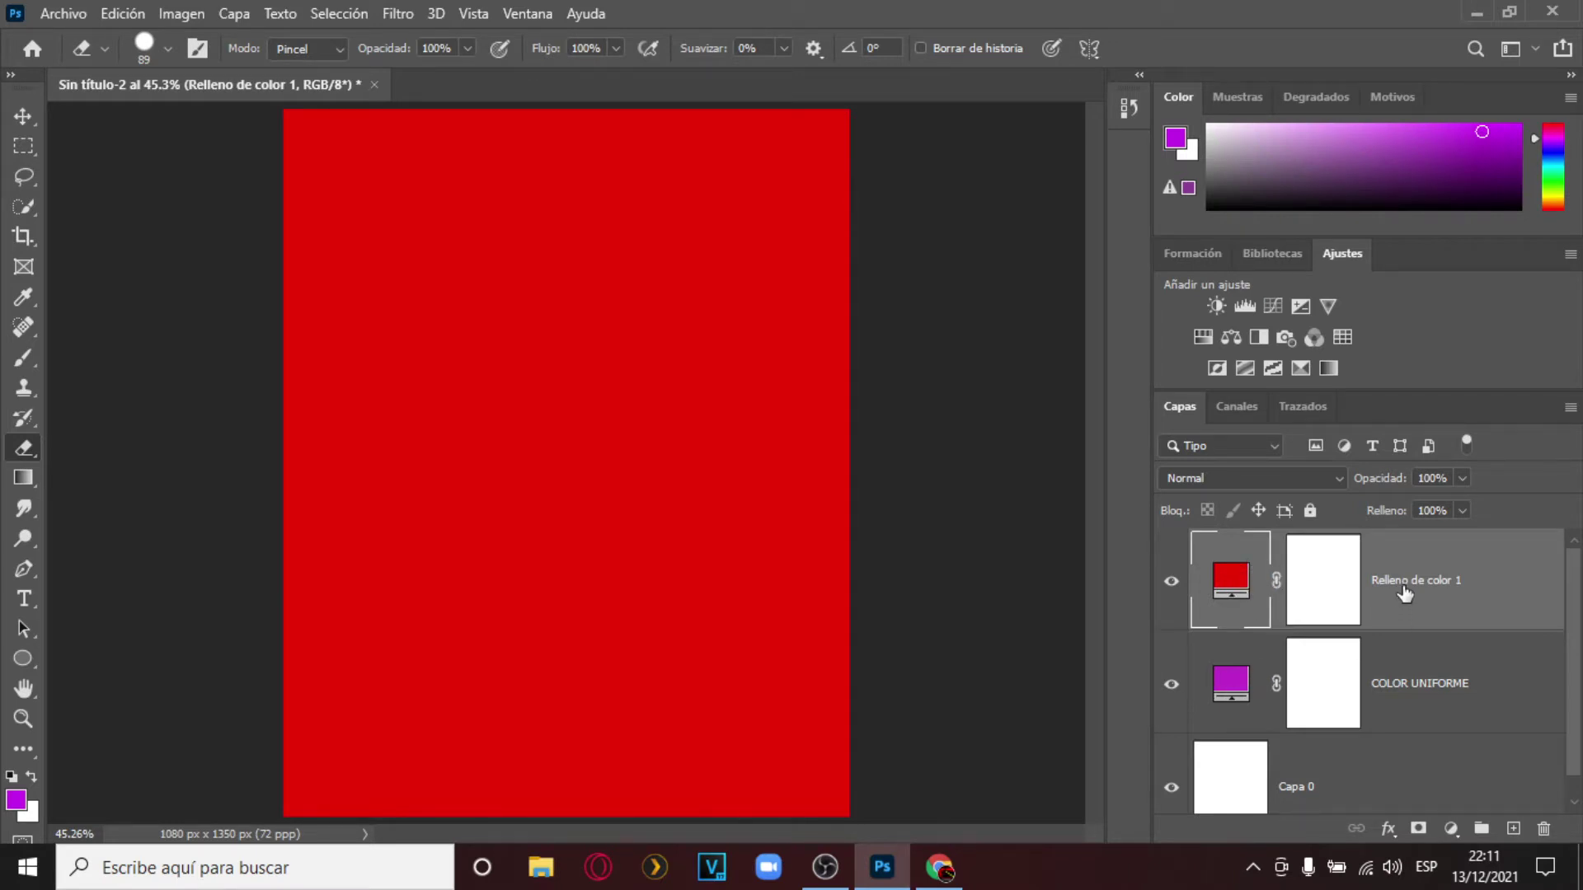
Try a lower opacity on the red fill layer.
left_click(1462, 479)
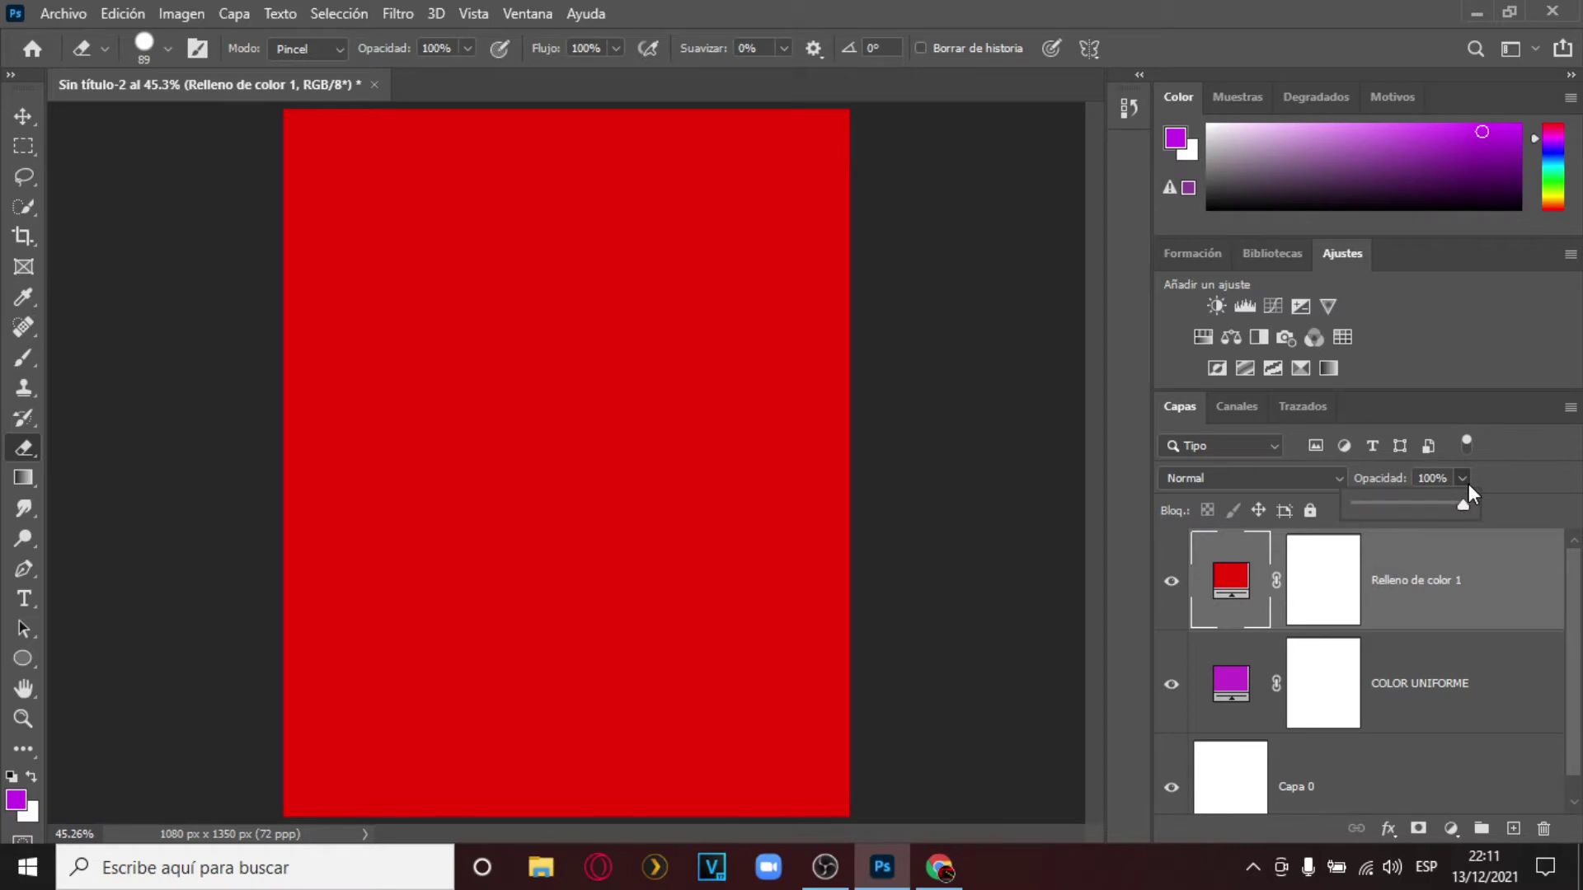
left_click_drag(1422, 507, 1418, 511)
Add a solid colour fill layer in black 000000 above the red fill layer.
left_click(1451, 827)
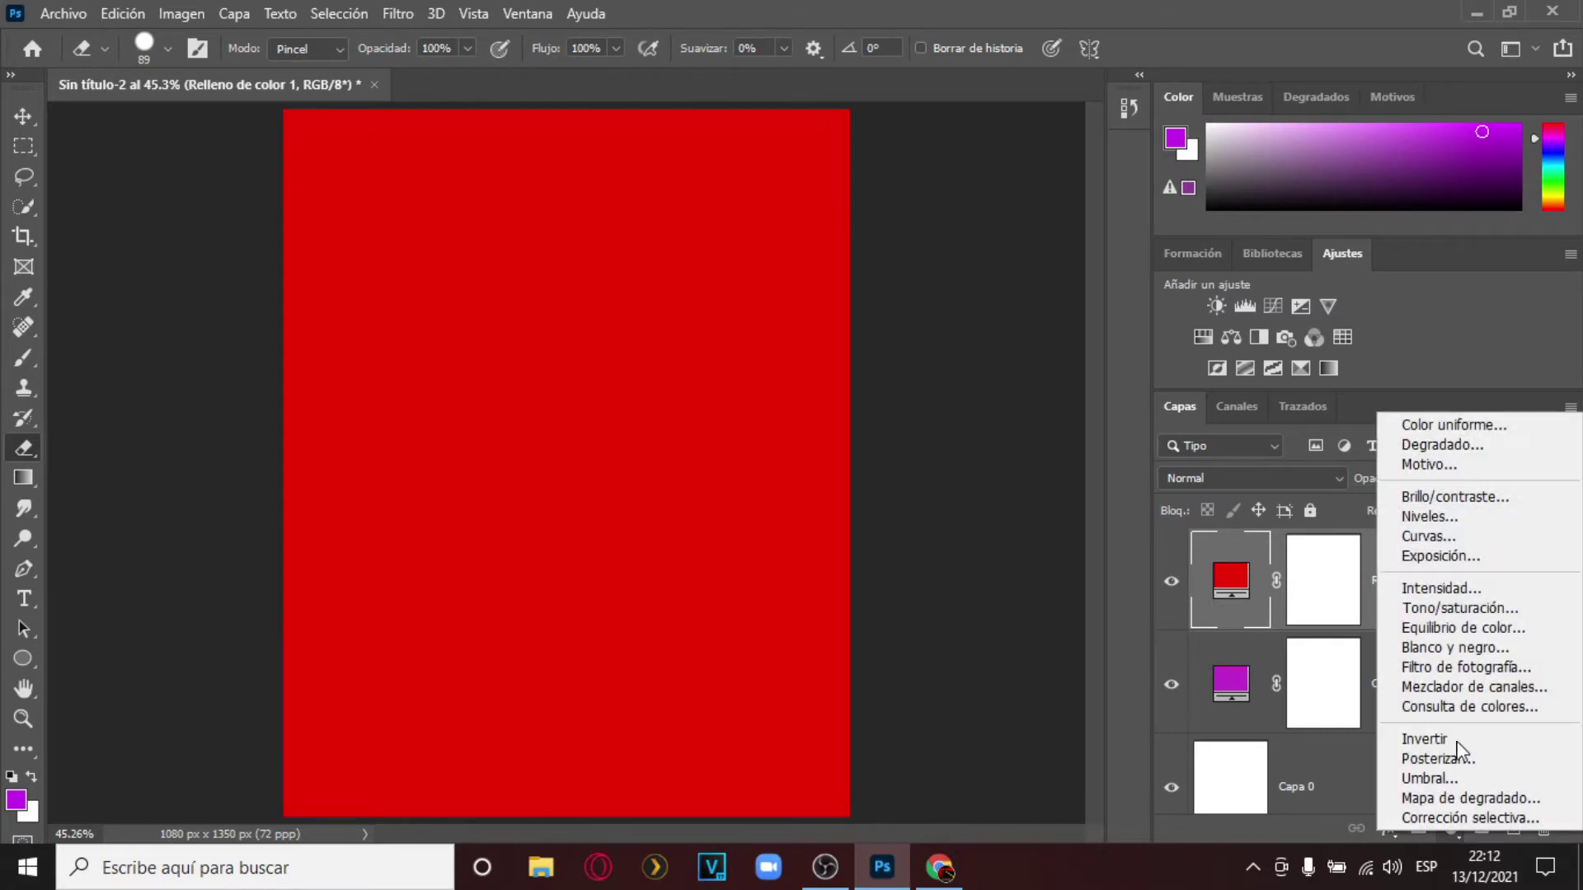
left_click(1452, 434)
left_click_drag(707, 382, 706, 495)
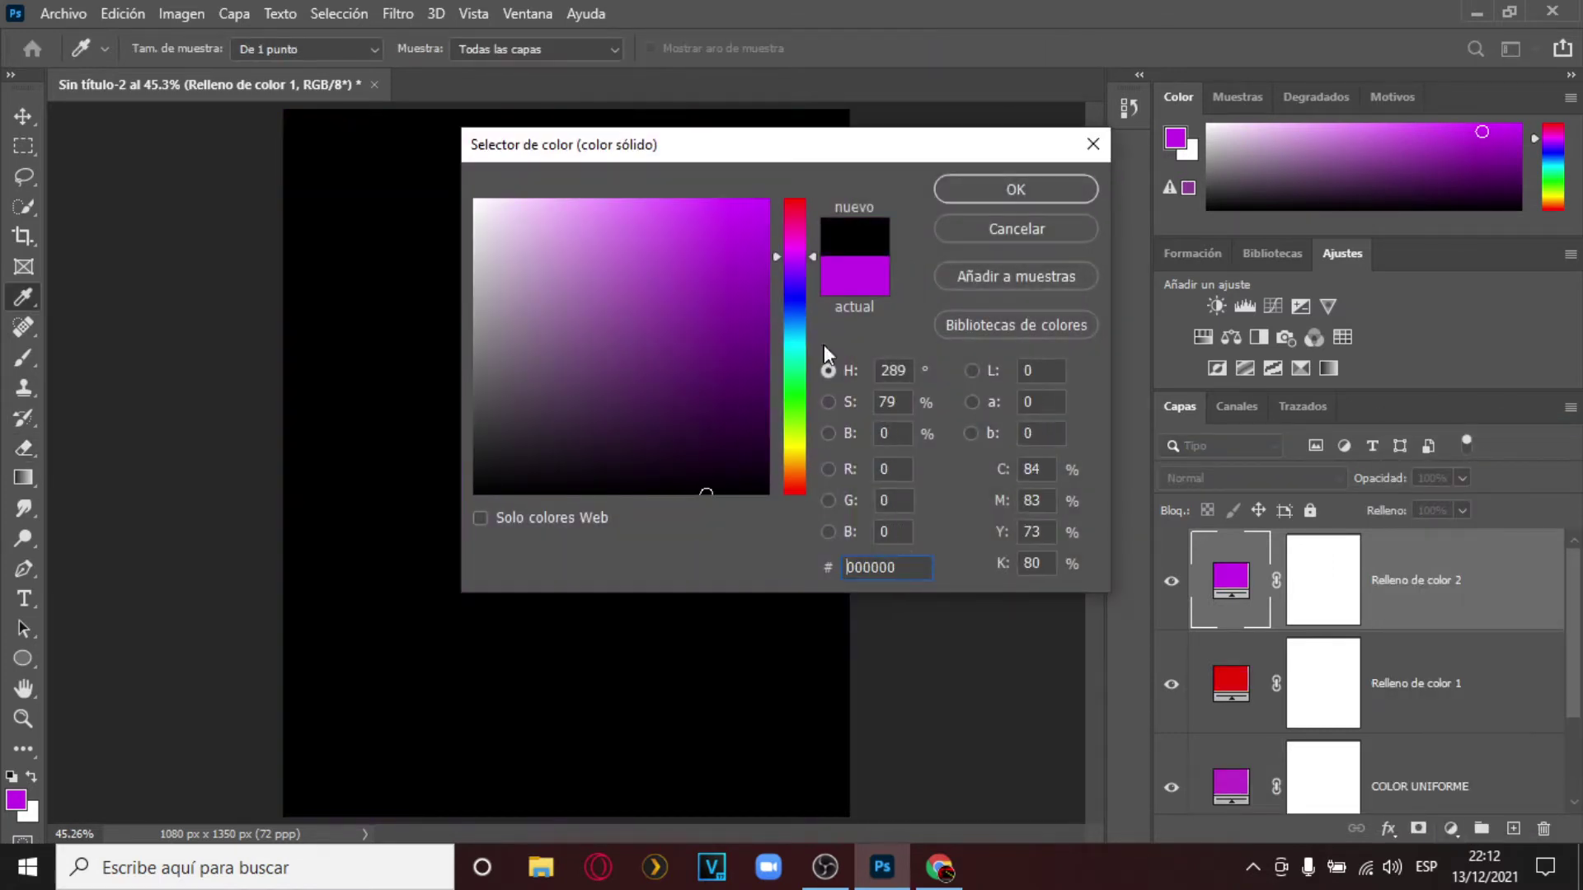
left_click(1001, 194)
key("e")
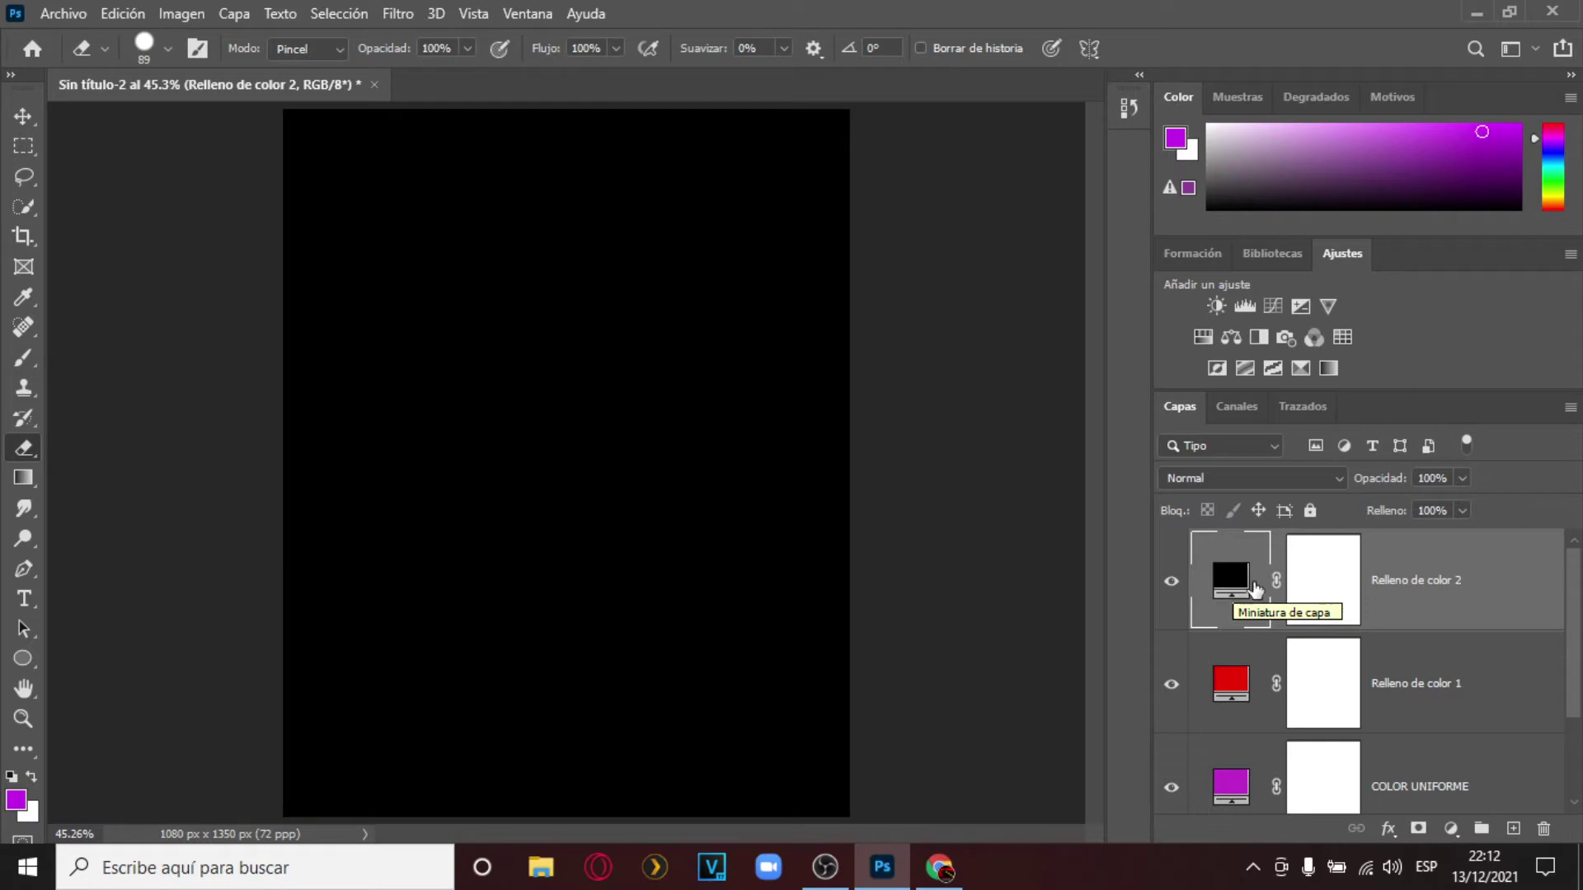
Lower the black fill layer's opacity to 63% and move the purple COLOR UNIFORME layer directly beneath it.
left_click(1463, 479)
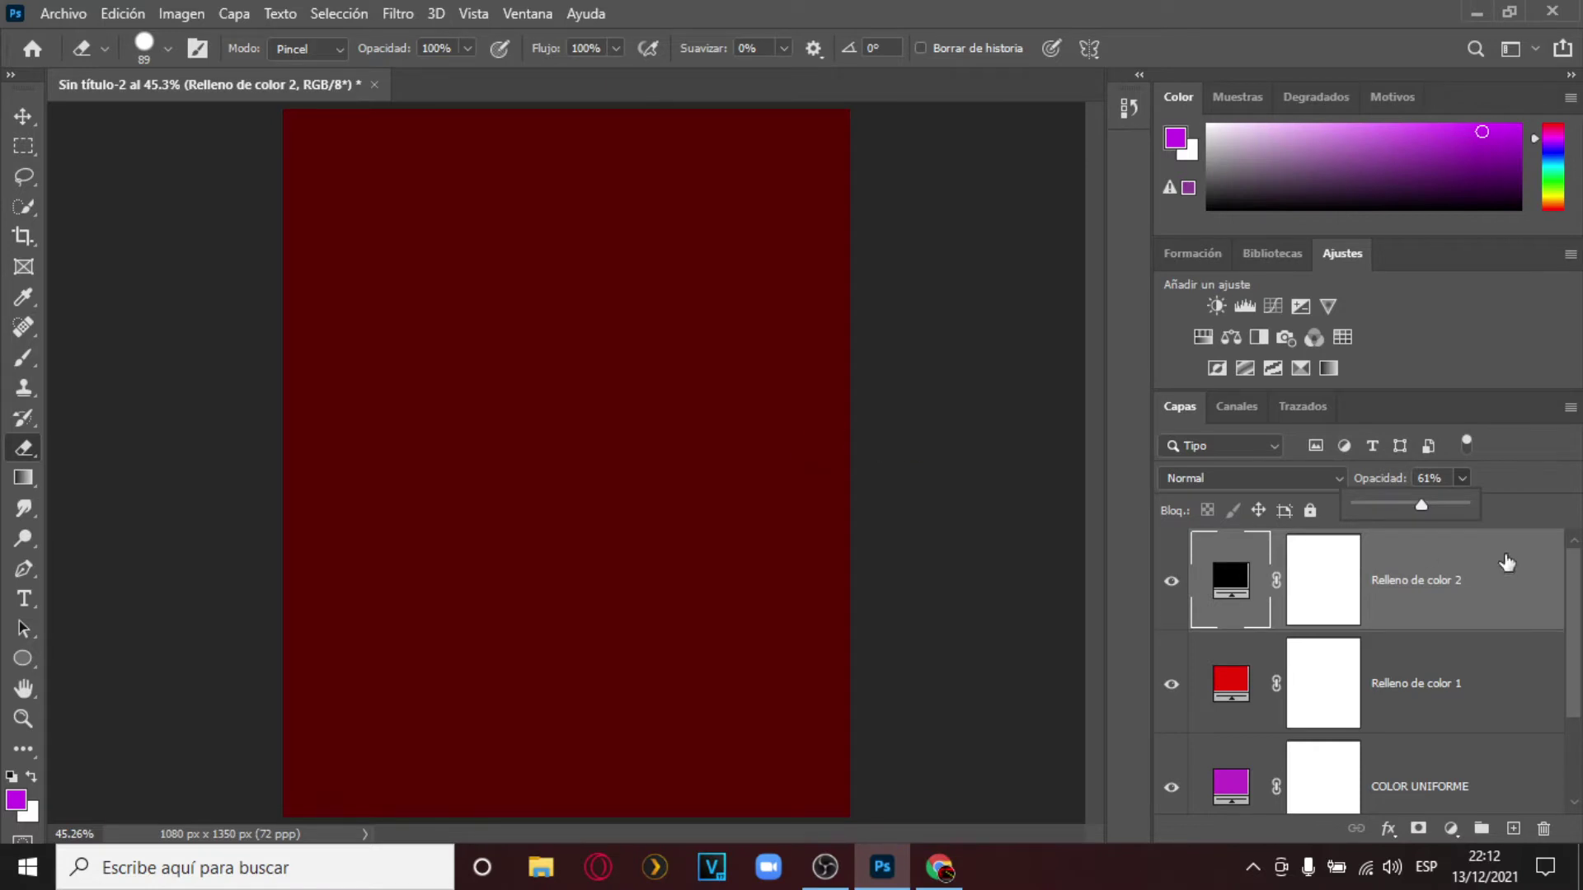
left_click(1381, 686)
left_click(1415, 785)
left_click_drag(1415, 793, 1397, 645)
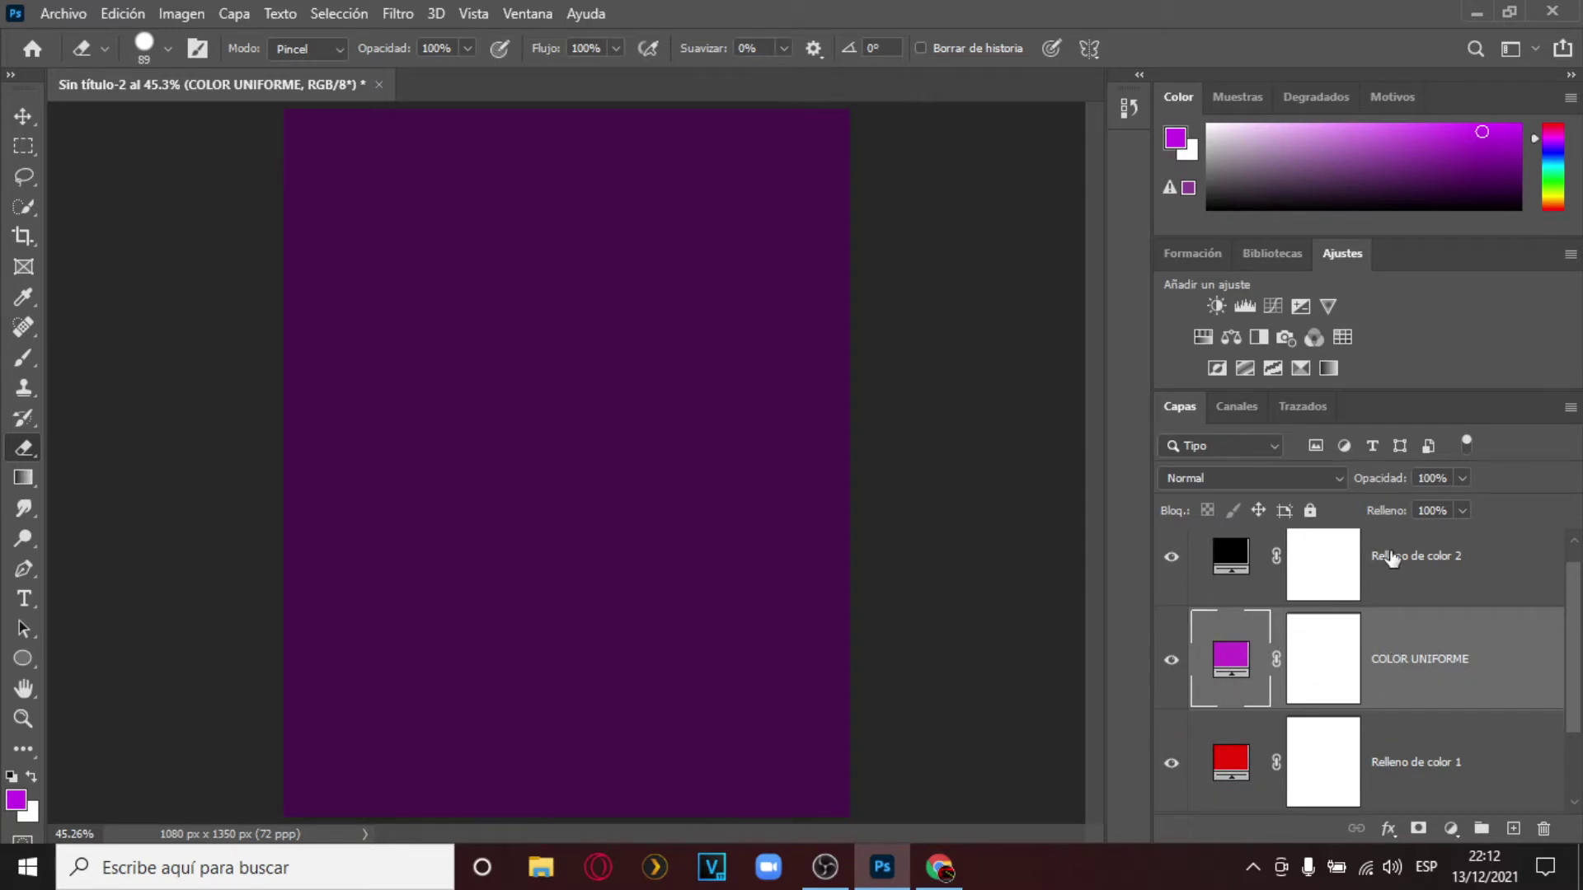
Vary the black fill layer's opacity between 27% and 89% and finish at 100%.
left_click(1416, 584)
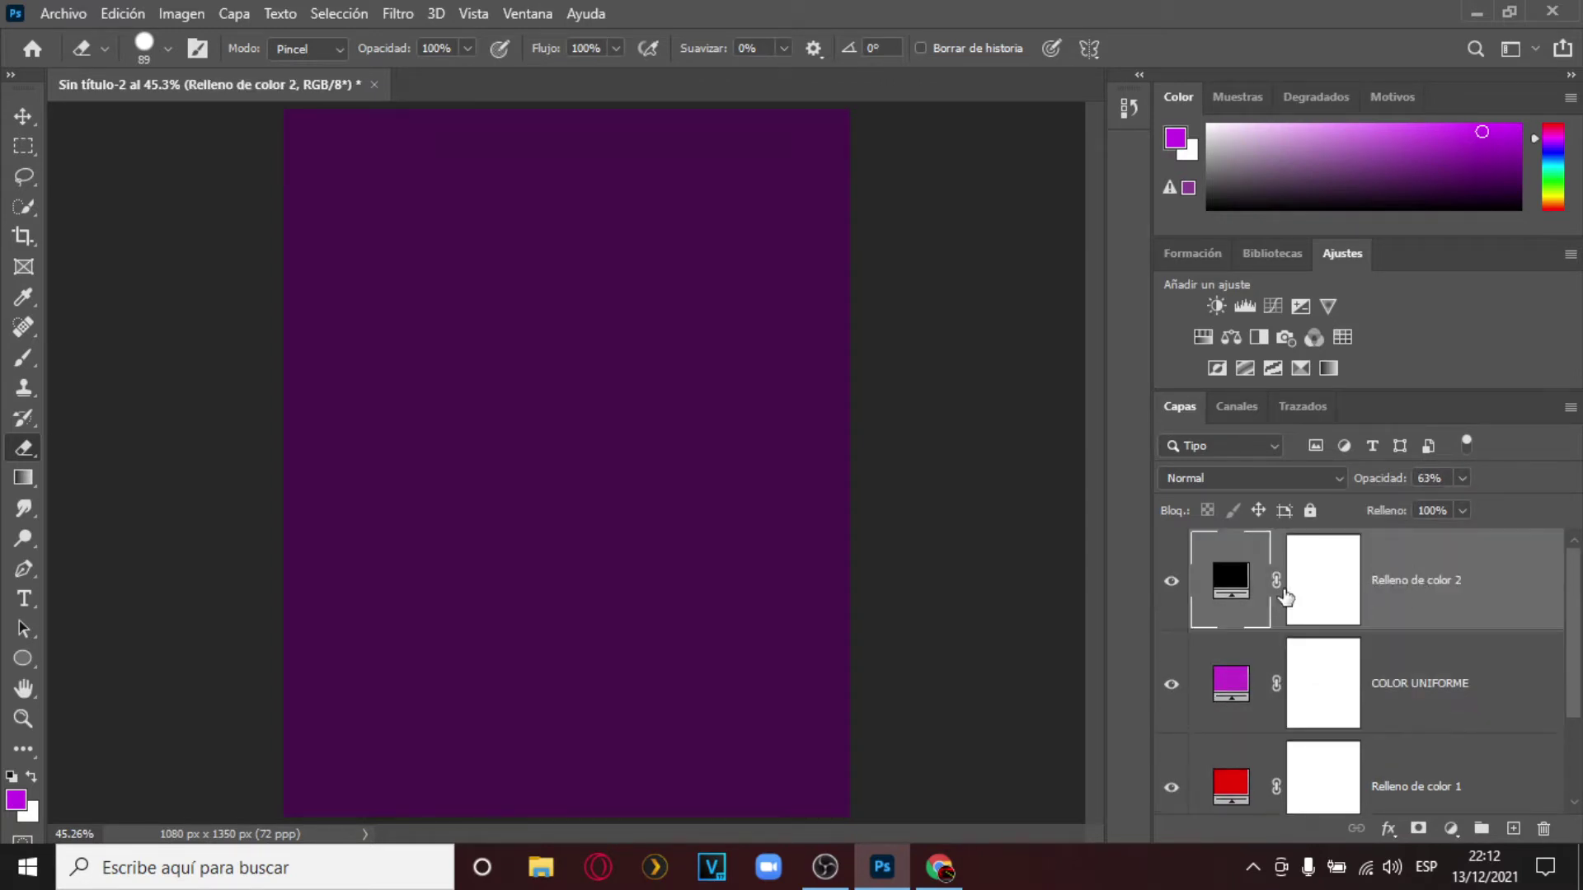
left_click(1461, 479)
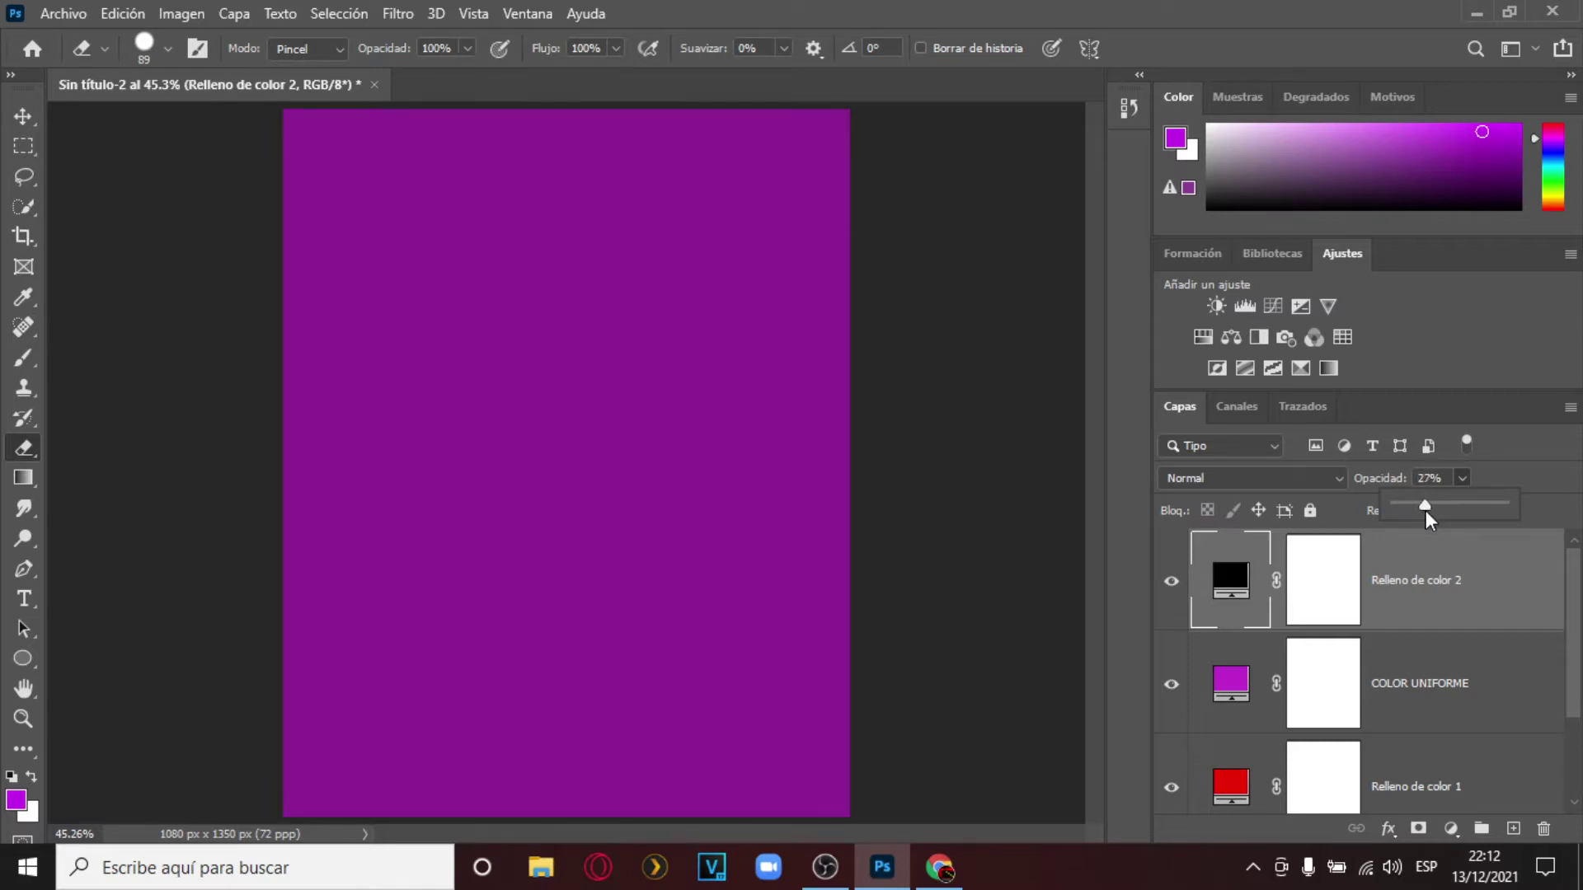
left_click_drag(1423, 504, 1438, 503)
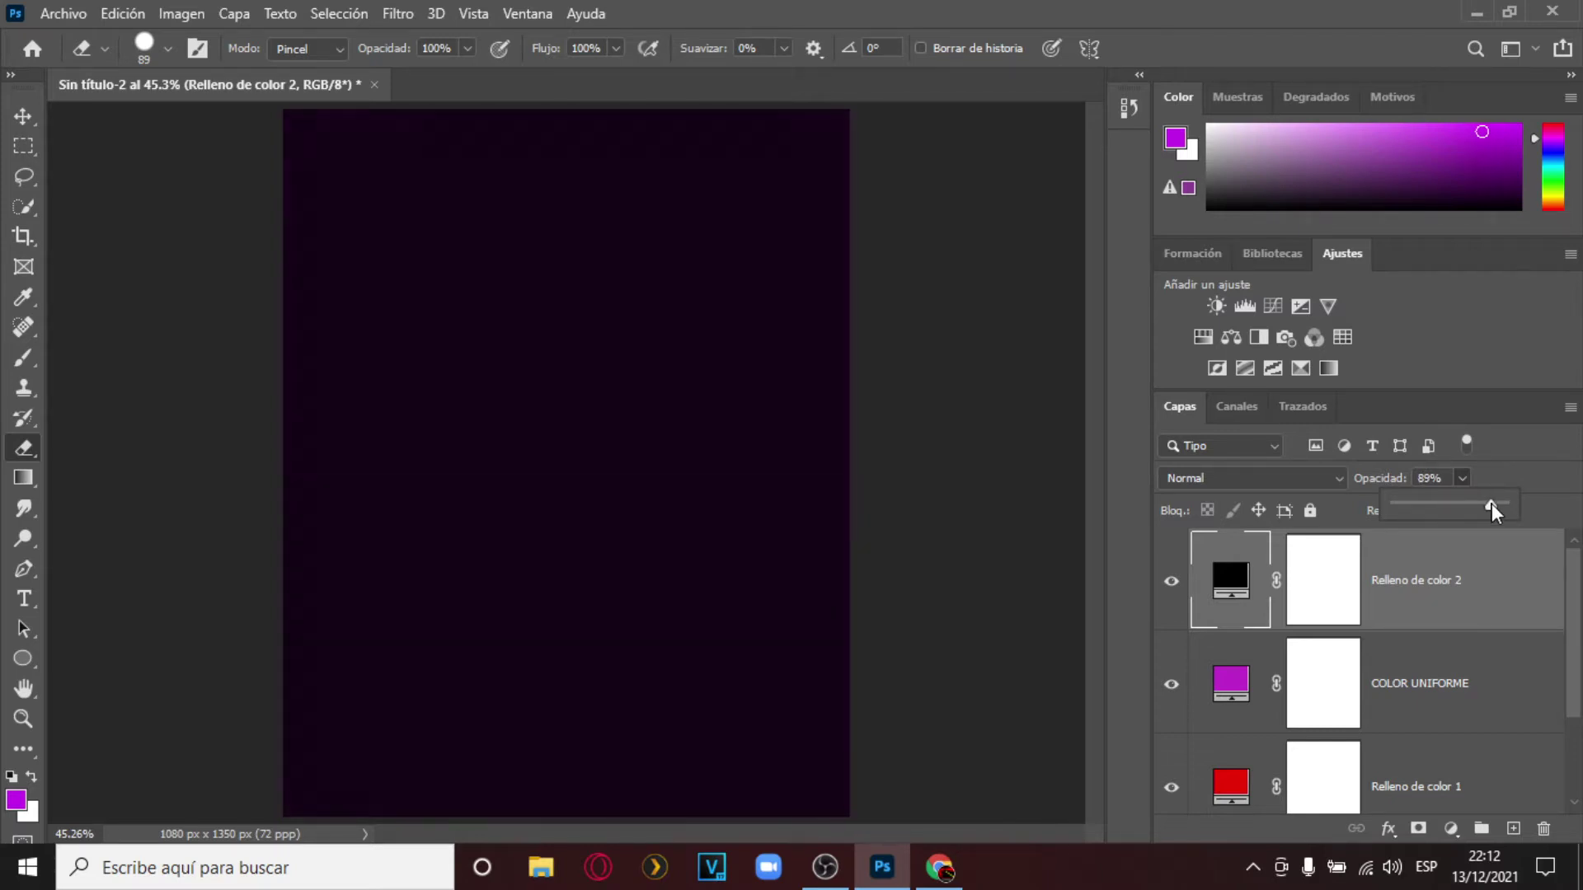
left_click_drag(1497, 500, 1524, 503)
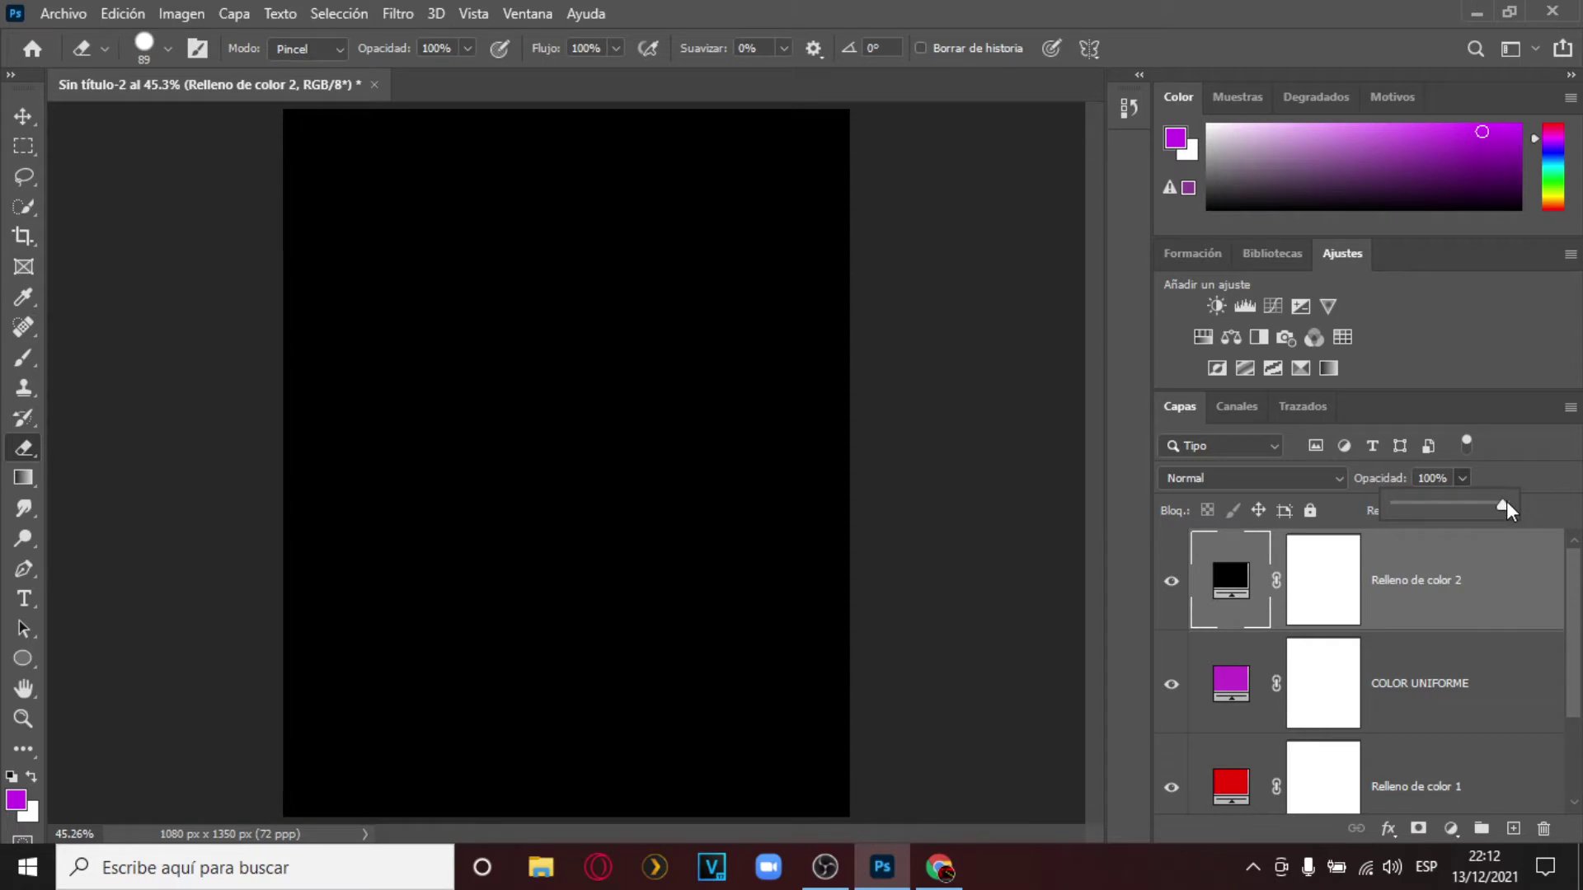
left_click(1522, 504)
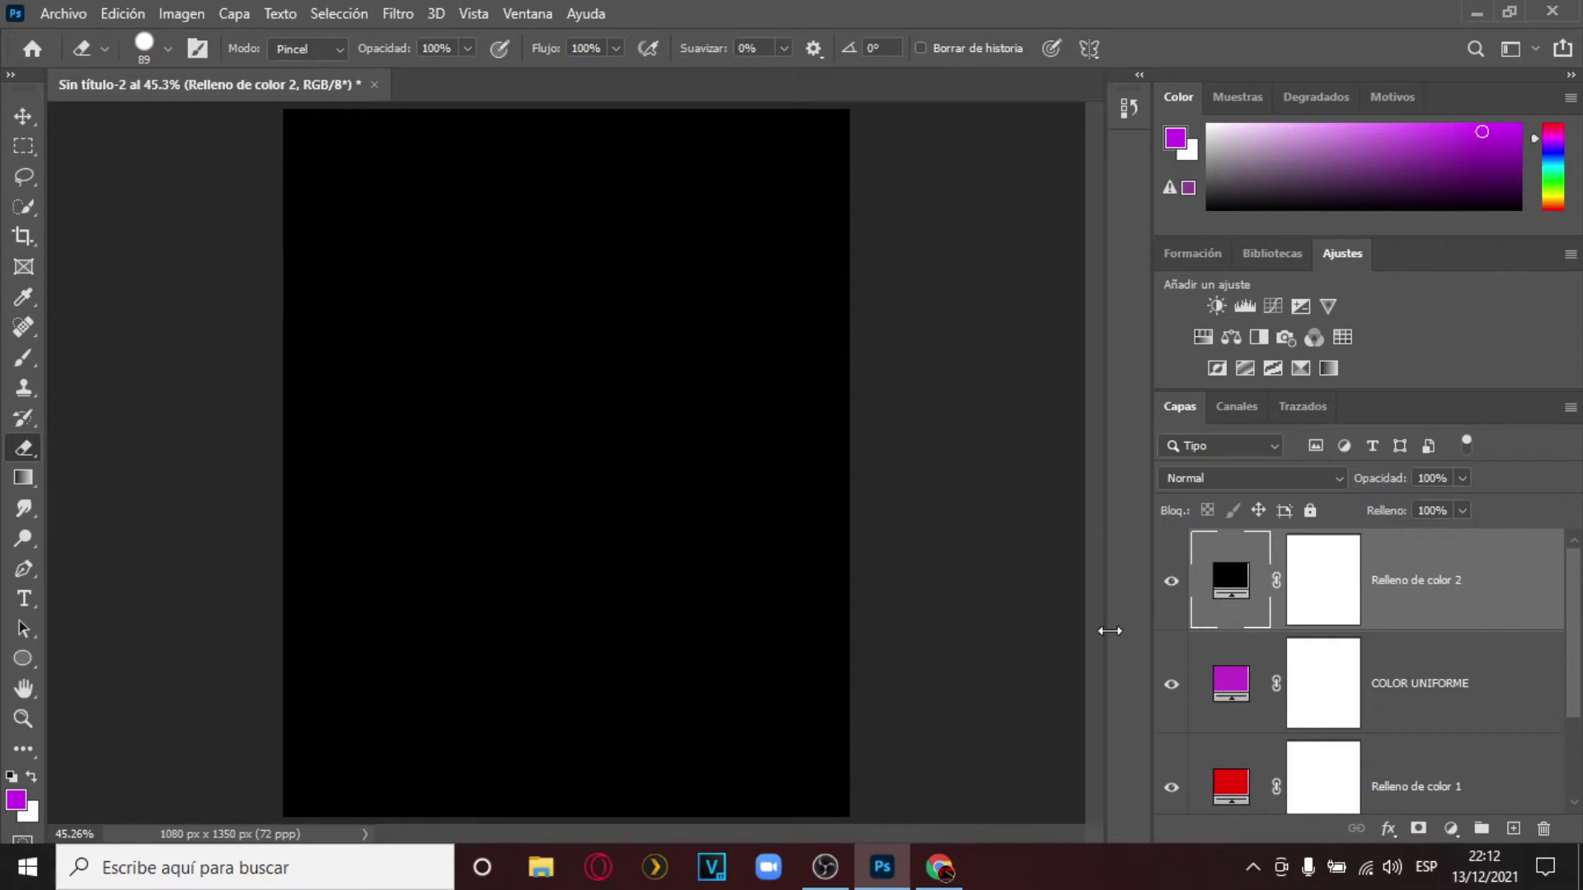
Change the black fill layer's colour to dark blue with the code 53656, after trying grey 535353.
double_click(1228, 588)
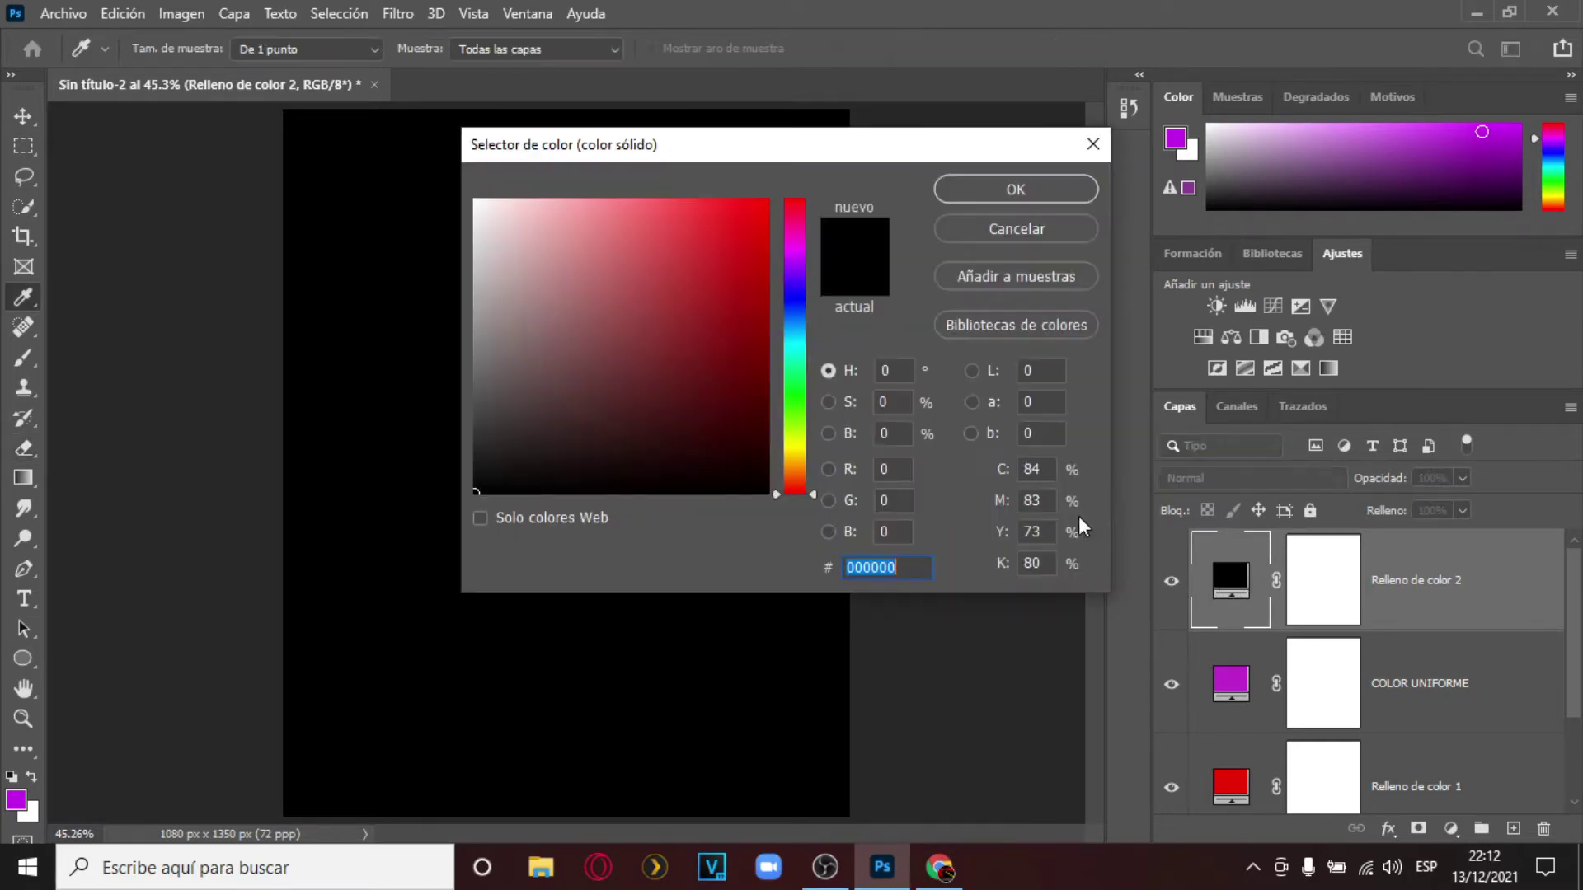
type("535353")
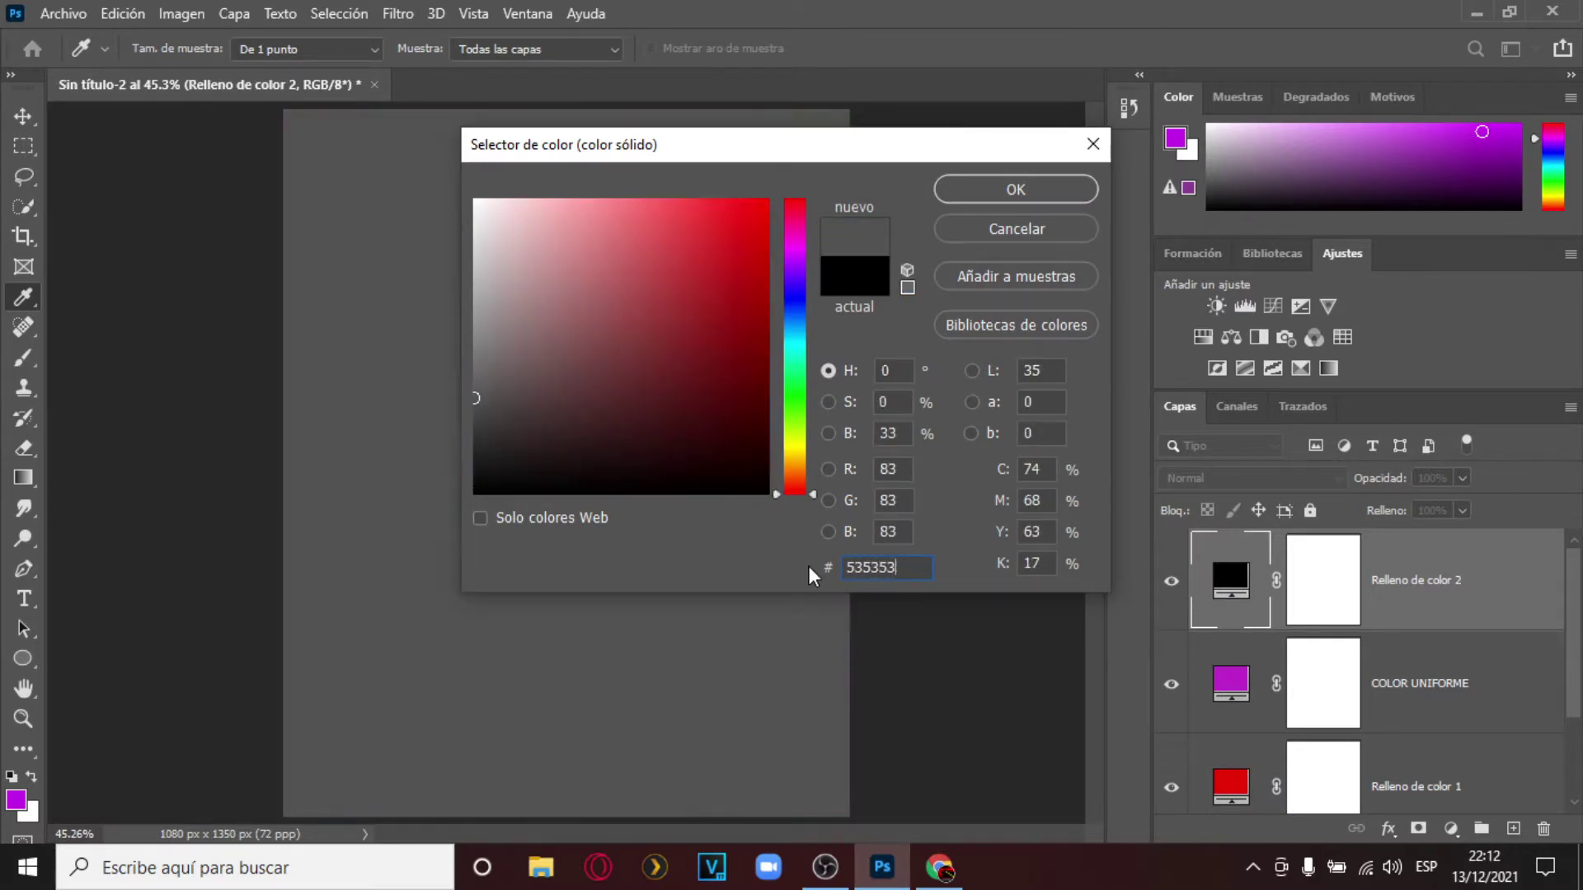
key("BackSpace")
key("BackSpace")
type("3")
key("BackSpace")
type("3")
key("BackSpace")
type("3")
key("BackSpace")
type("3")
key("BackSpace")
type("b")
key("BackSpace")
key("BackSpace")
key("BackSpace")
type("656")
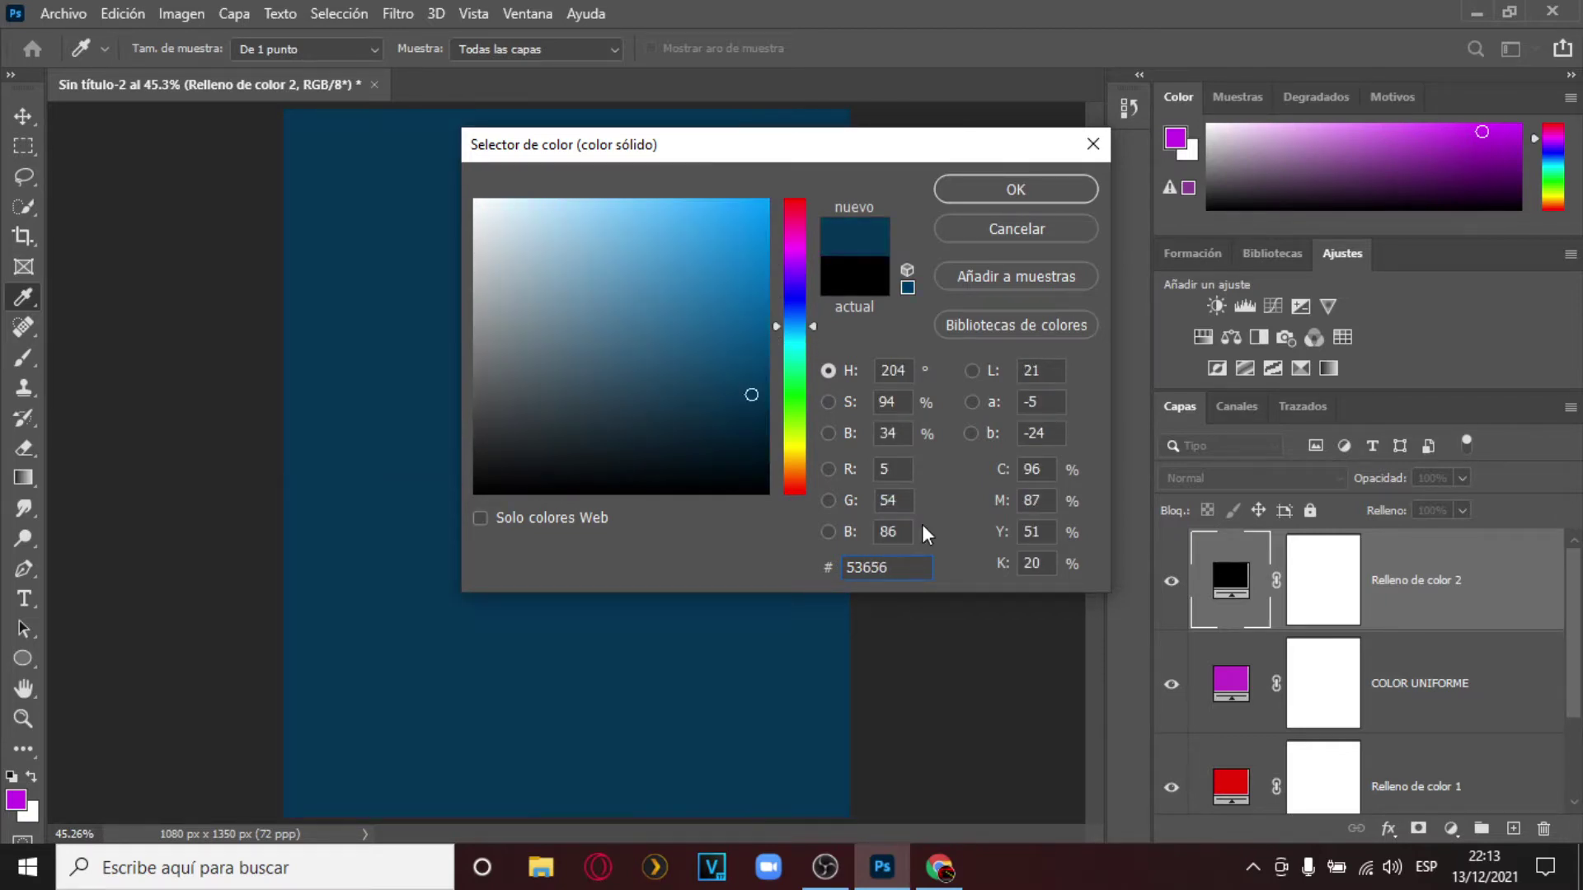
left_click(962, 176)
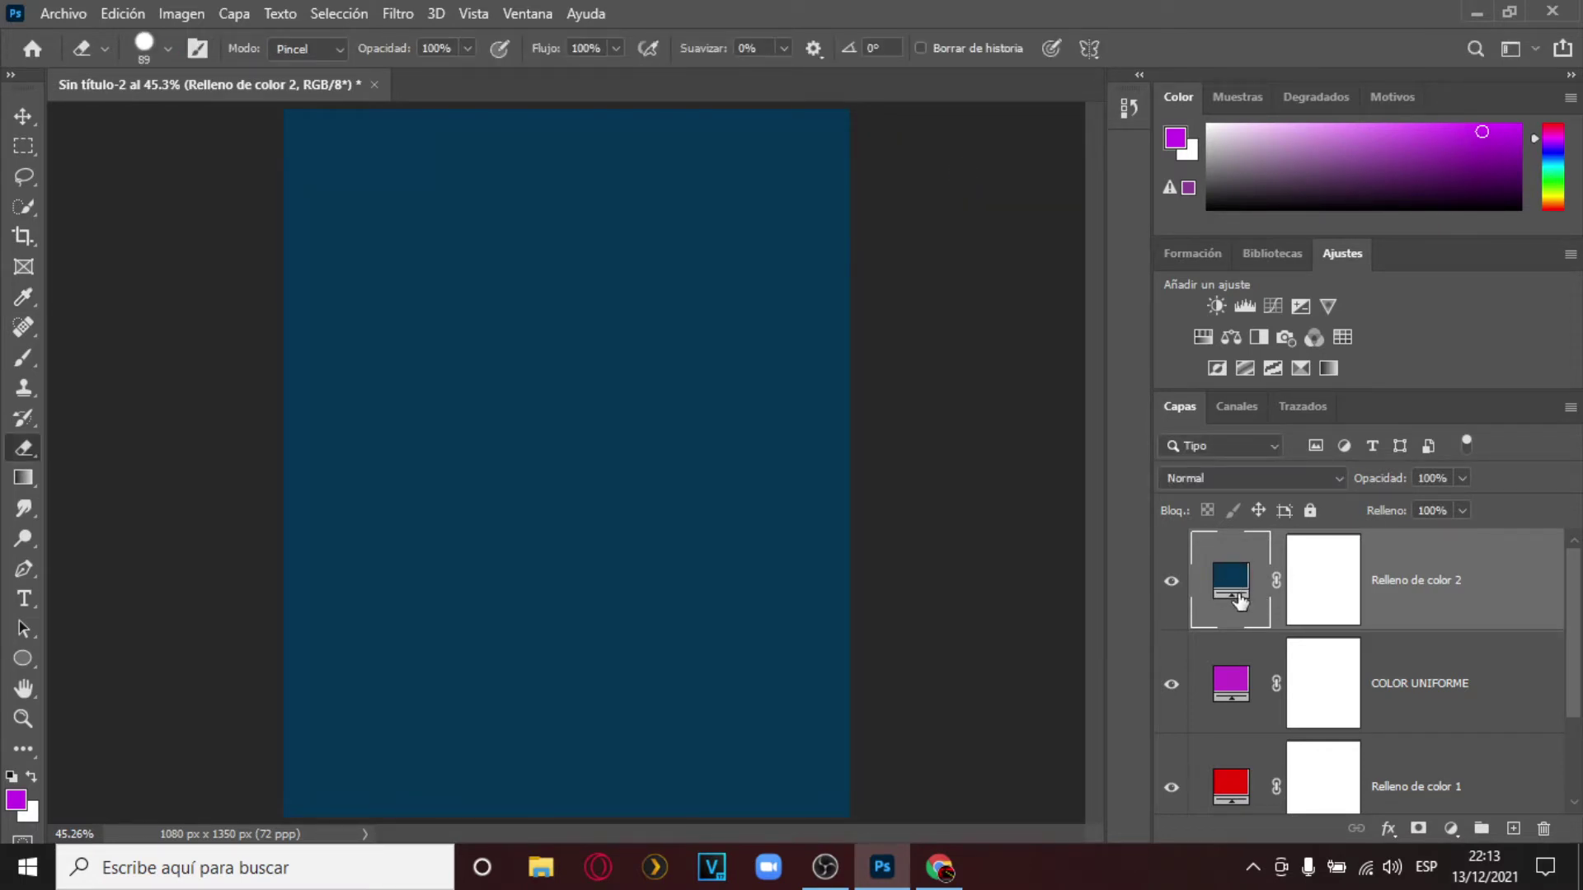
Delete the three solid colour fill layers, leaving only Capa 0.
scroll(1305, 639, "down", 1)
scroll(1305, 639, "up", 1)
scroll(1305, 639, "down", 1)
scroll(1305, 639, "up", 1)
key("Delete")
key("Delete")
key("Delete")
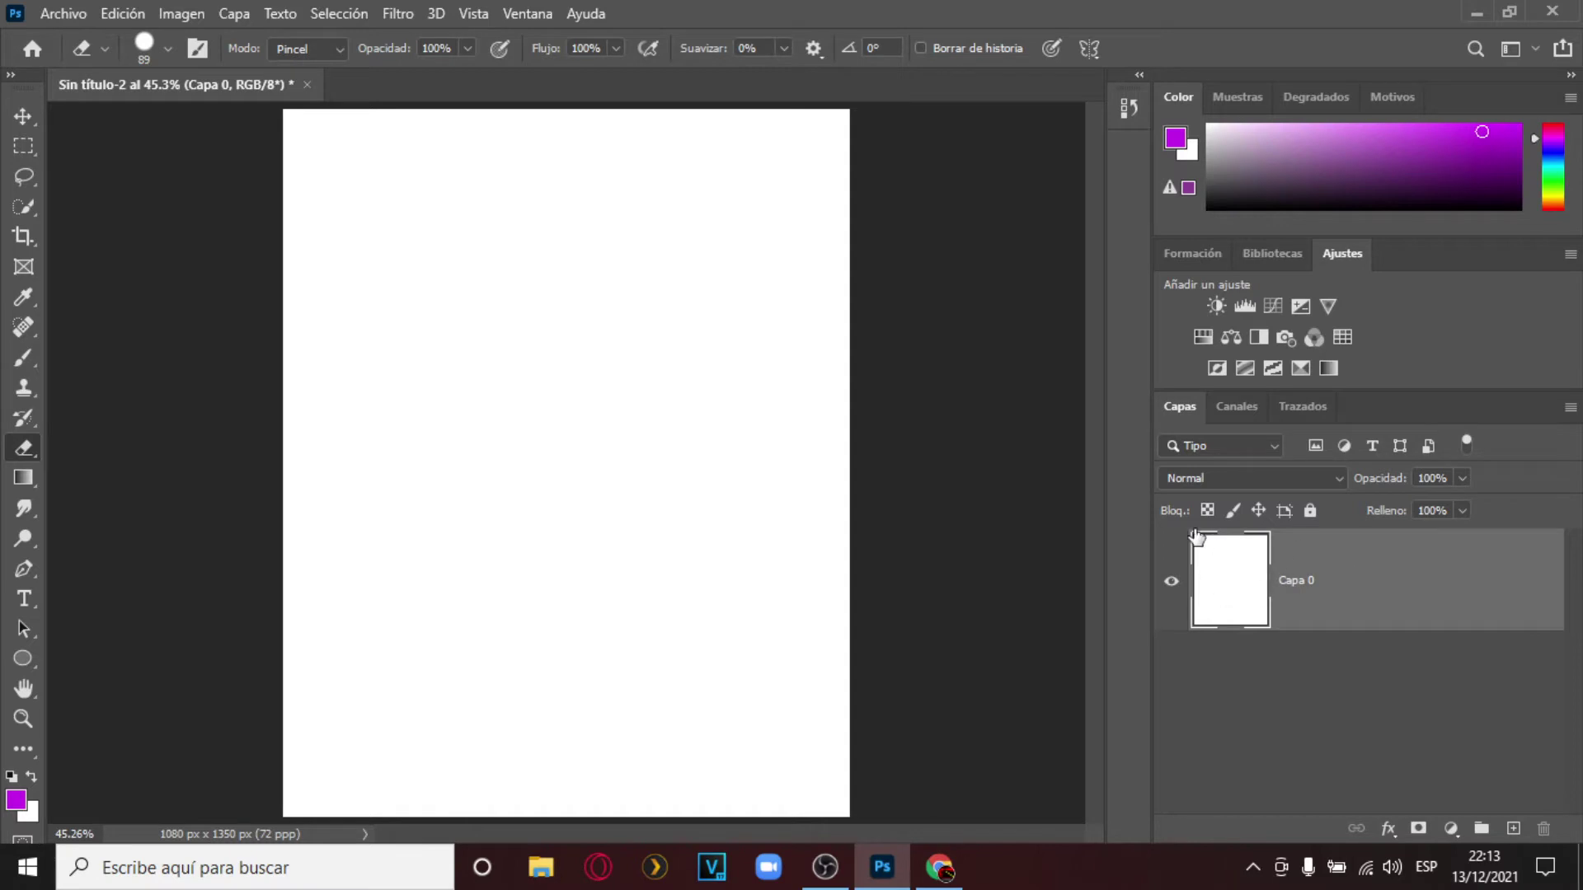
Activate the Move tool and add a solid colour fill layer above Capa 0 in purple c31de7.
left_click(17, 127)
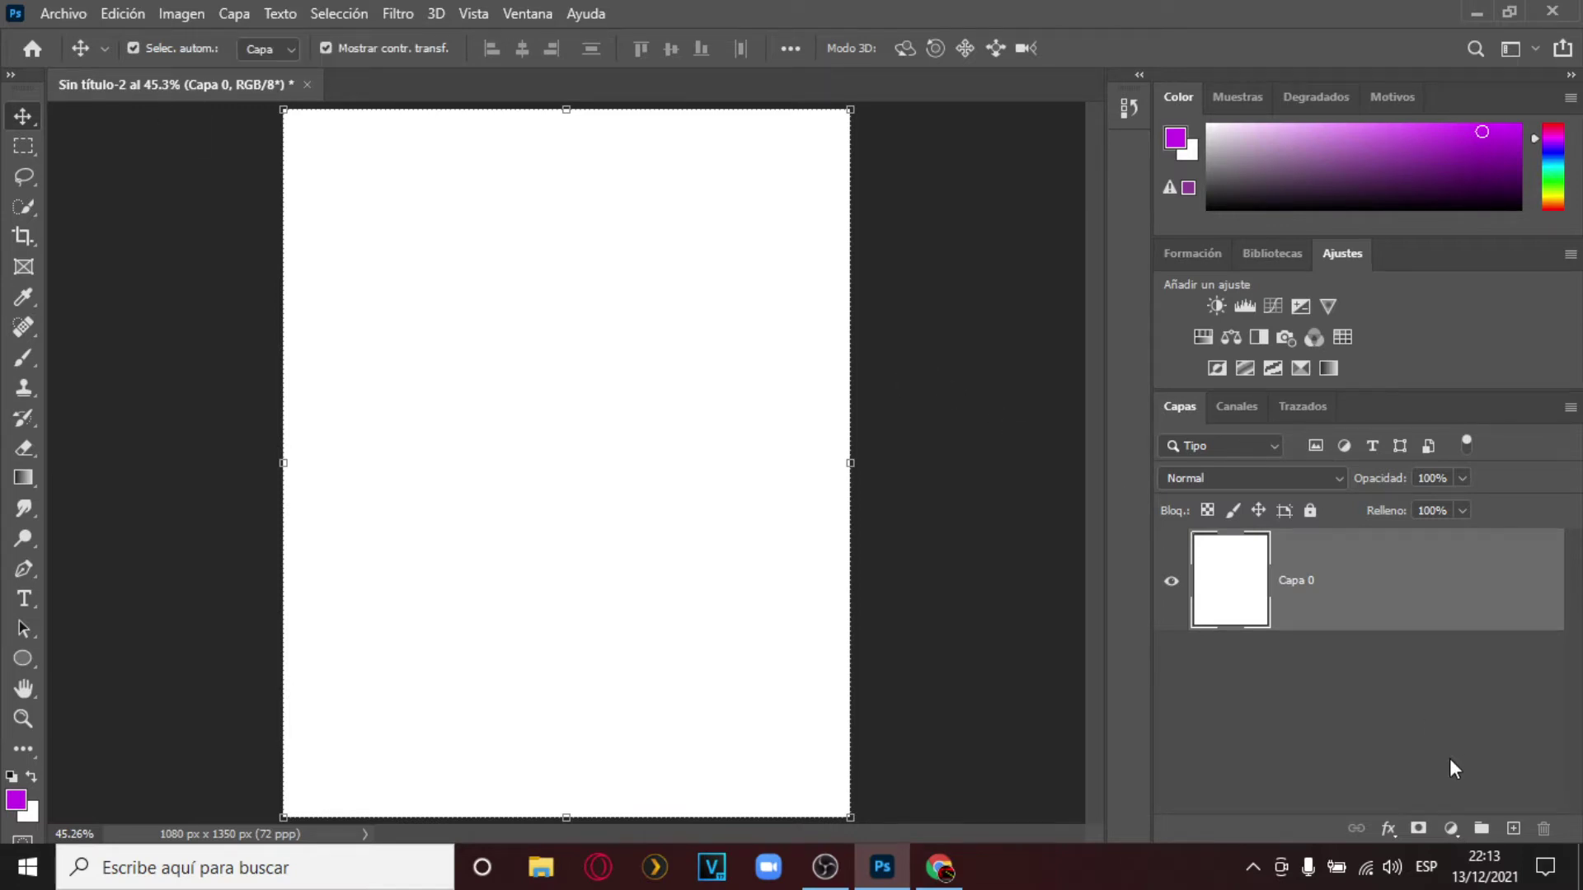
left_click(1447, 826)
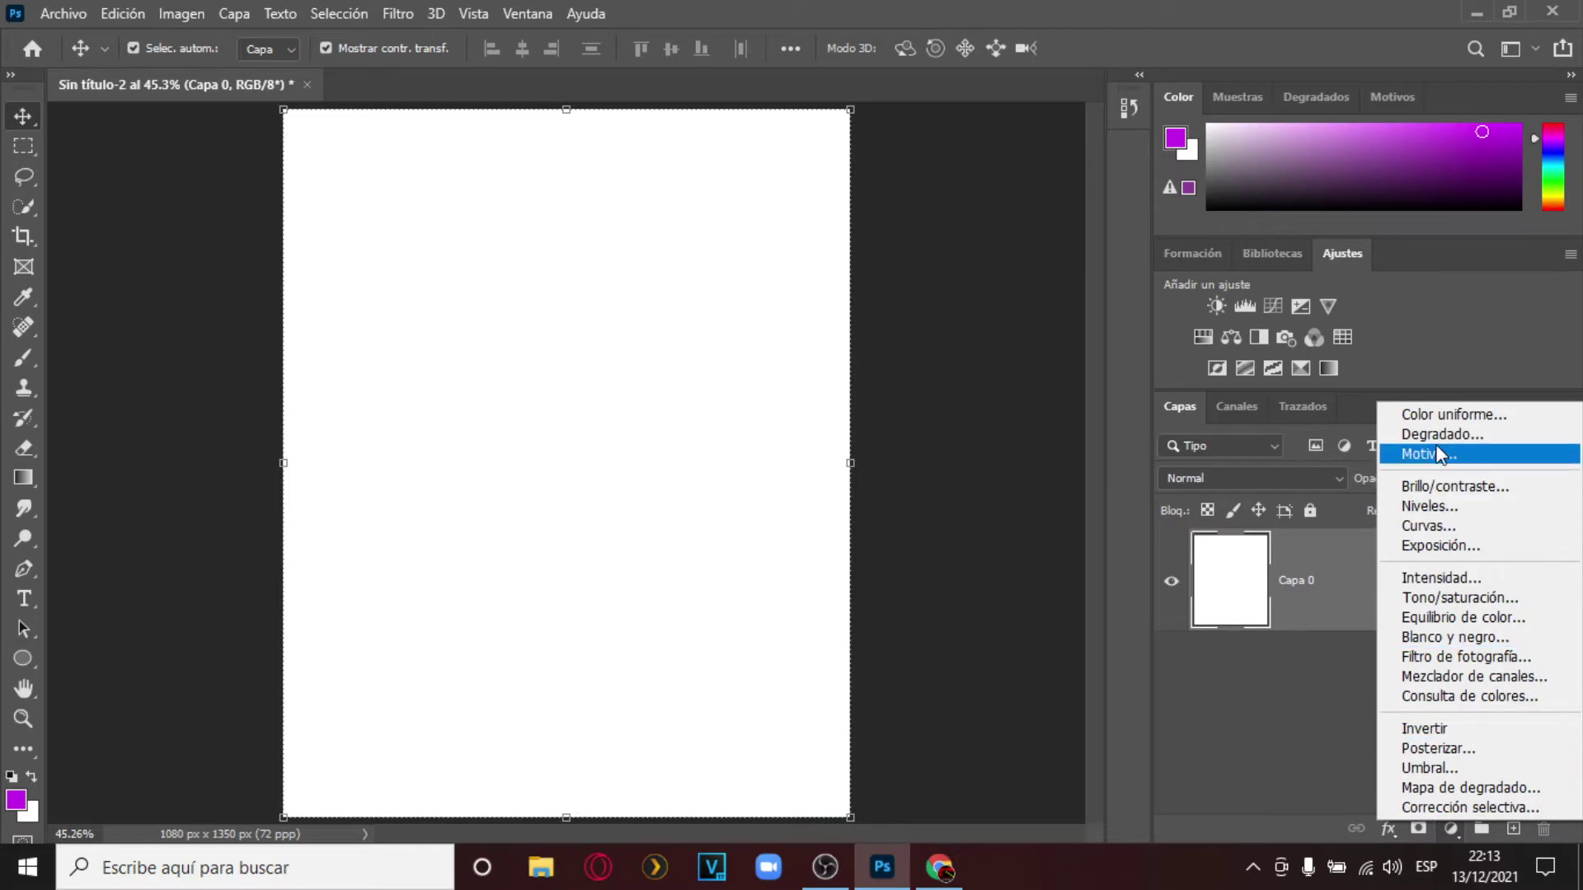
left_click(1437, 414)
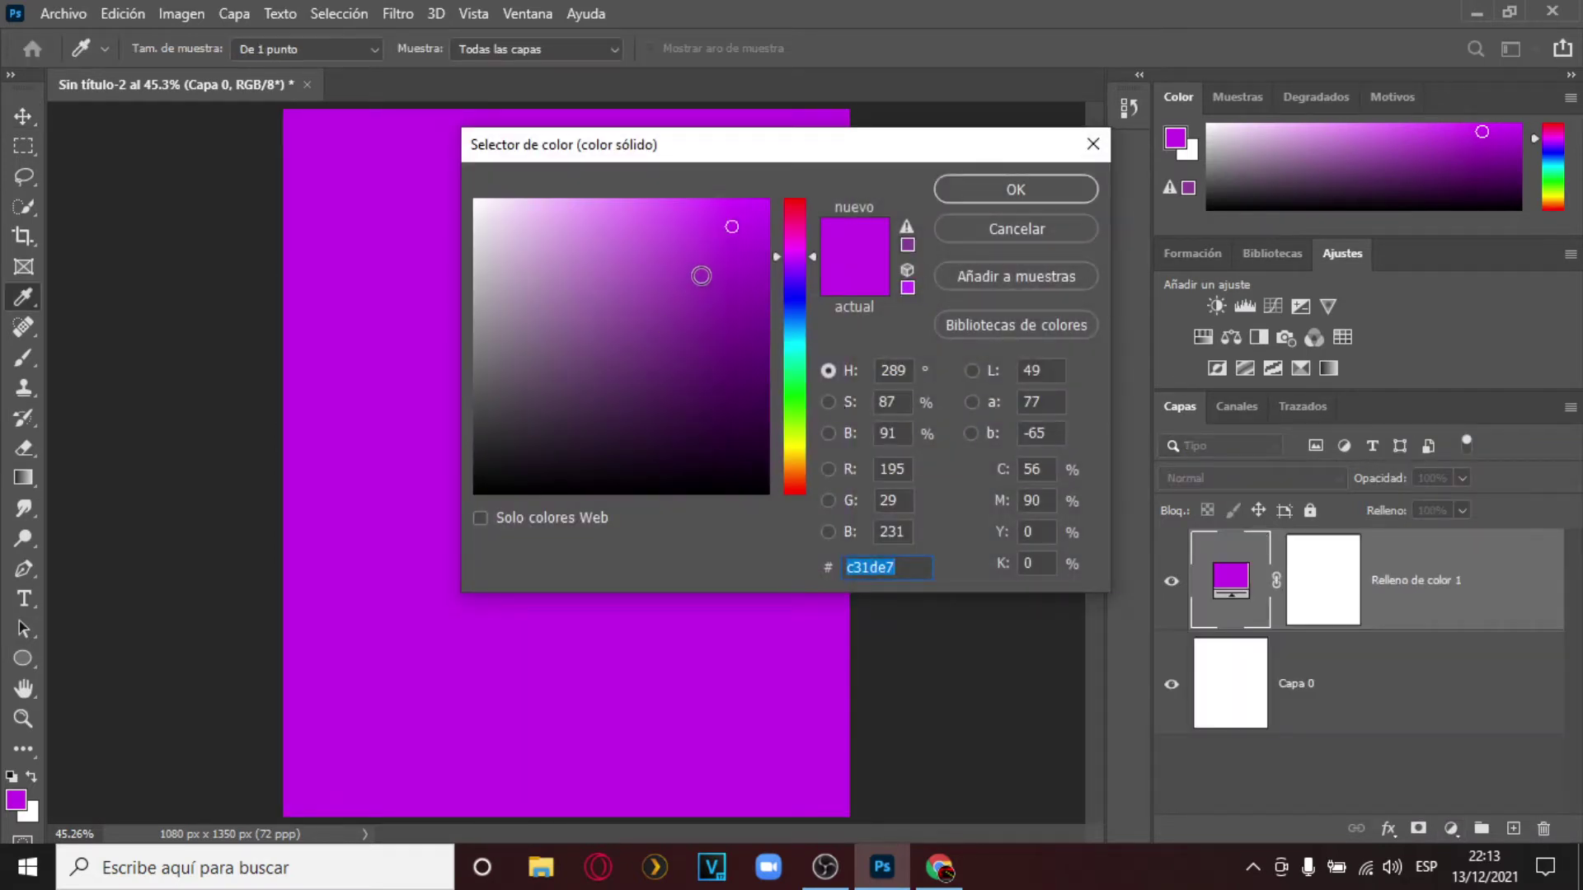
left_click(970, 191)
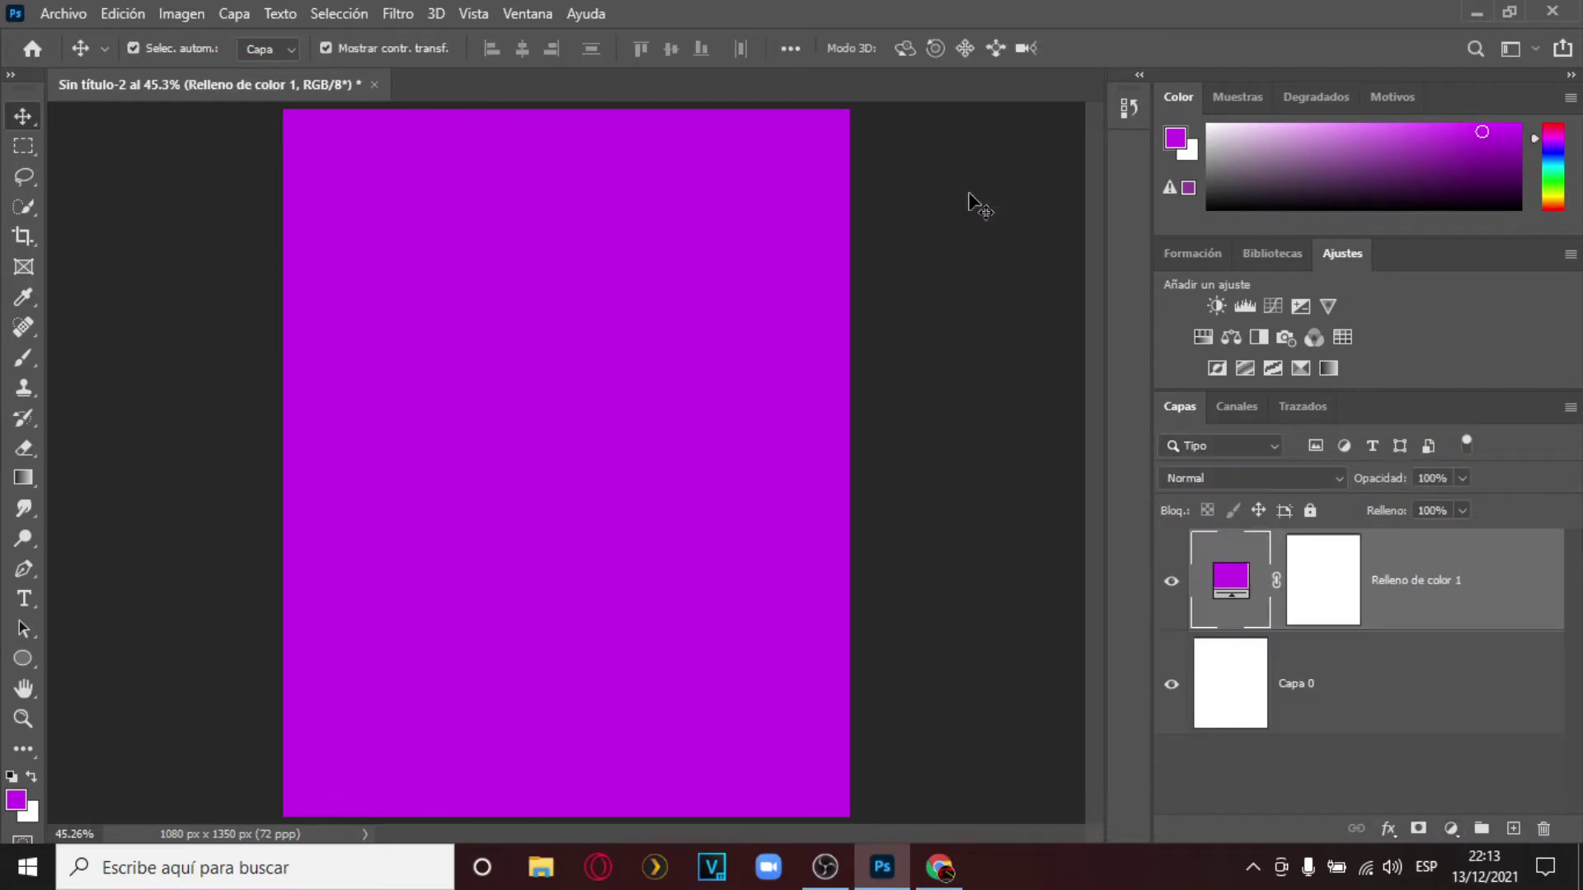
Switch to Chrome and search Google Images for "overlay fuego".
left_click(937, 868)
left_click(315, 19)
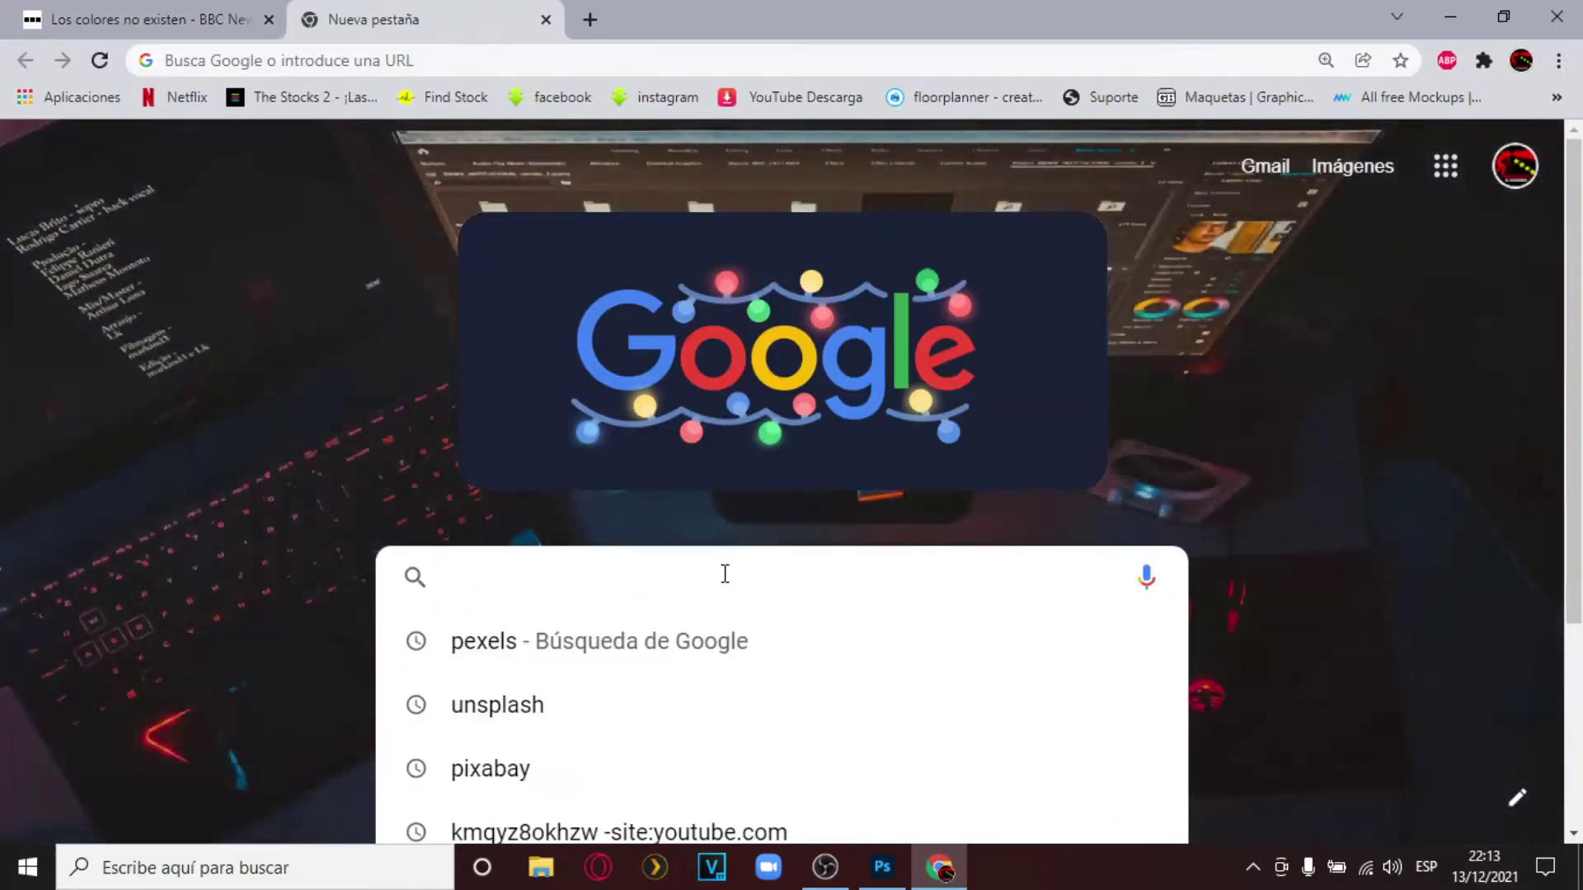
type("overlay")
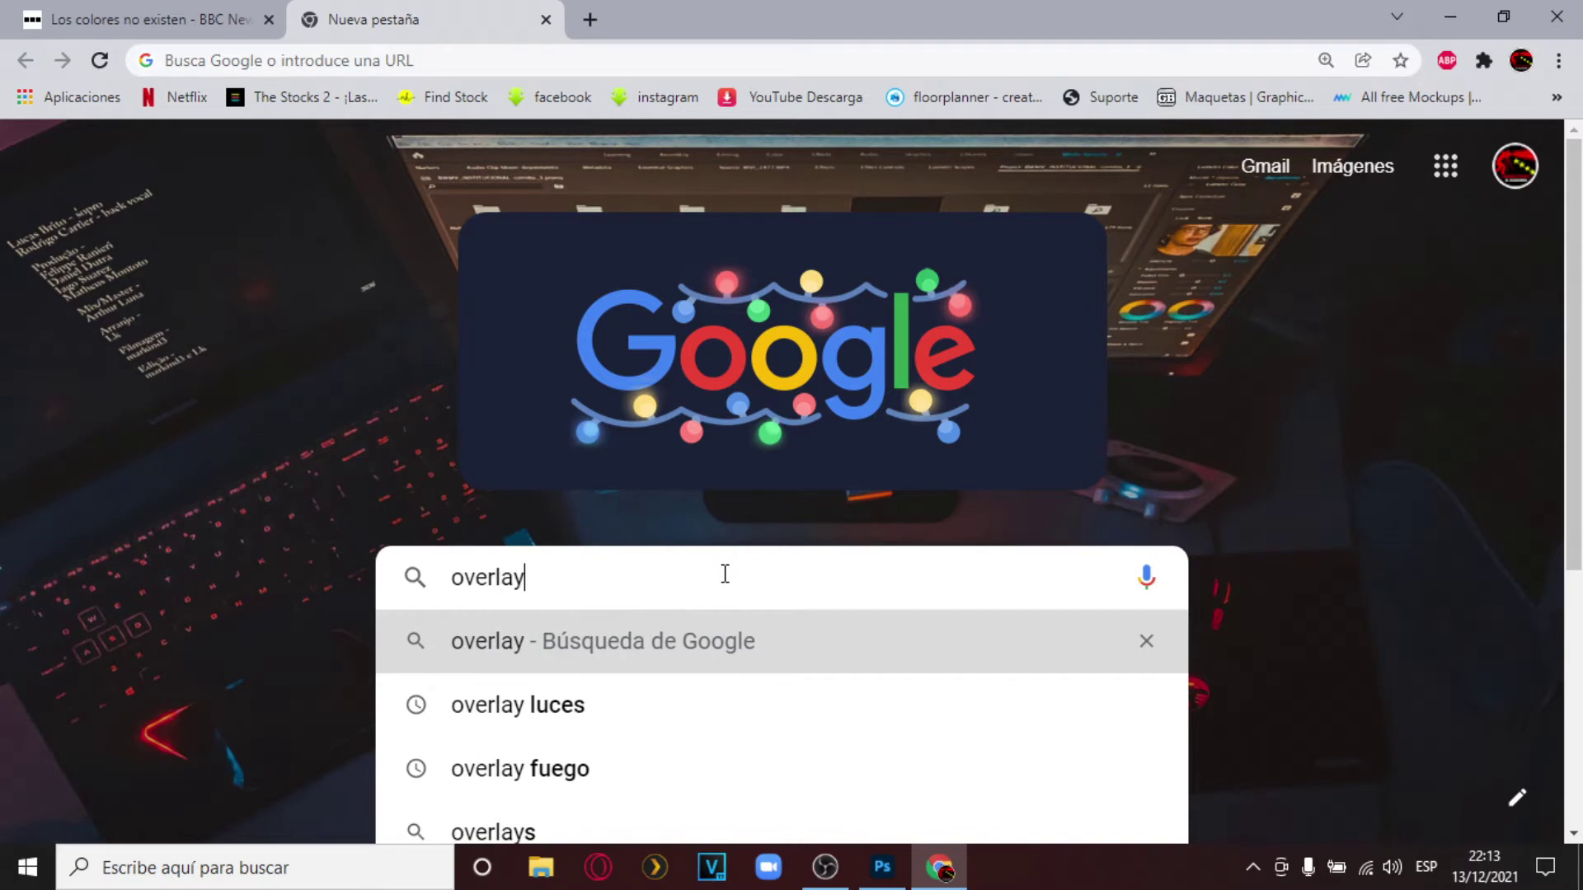
type(" fuego")
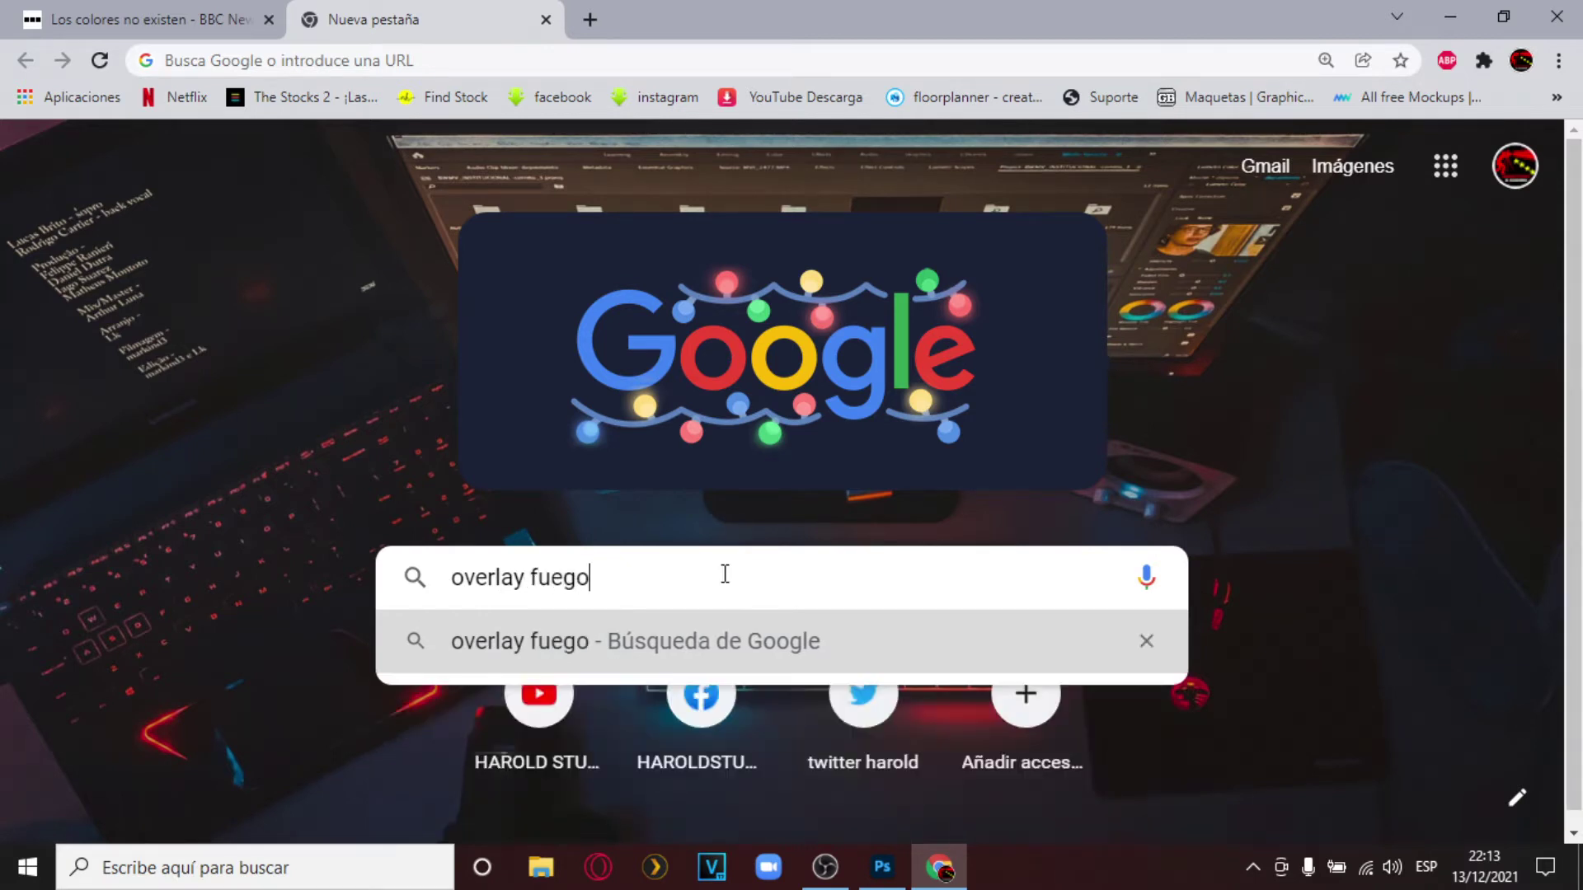
key("Return")
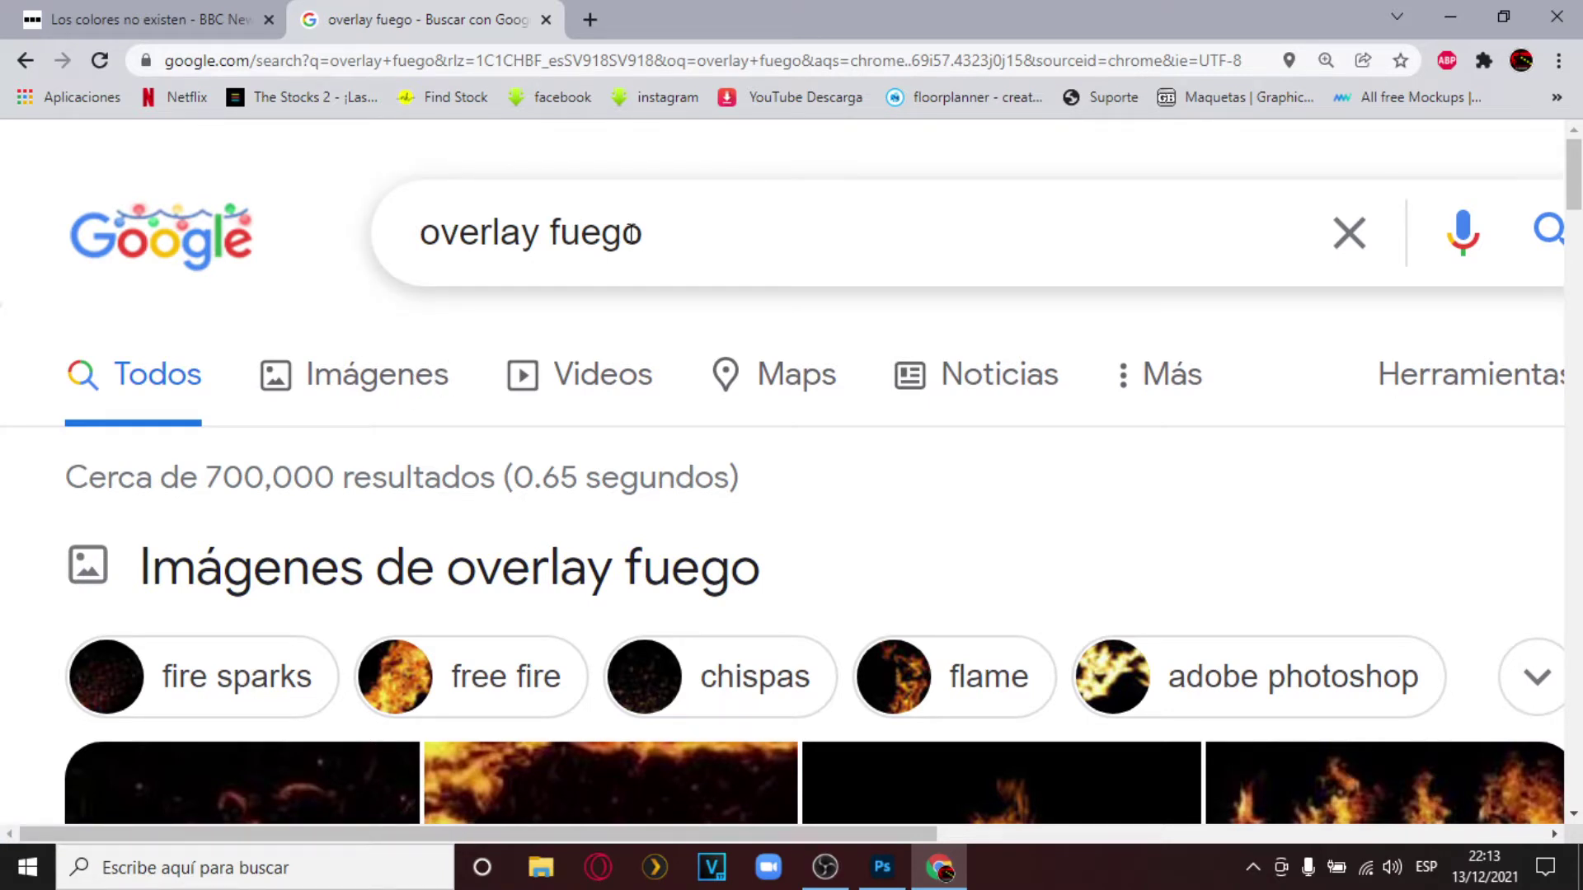
left_click(423, 365)
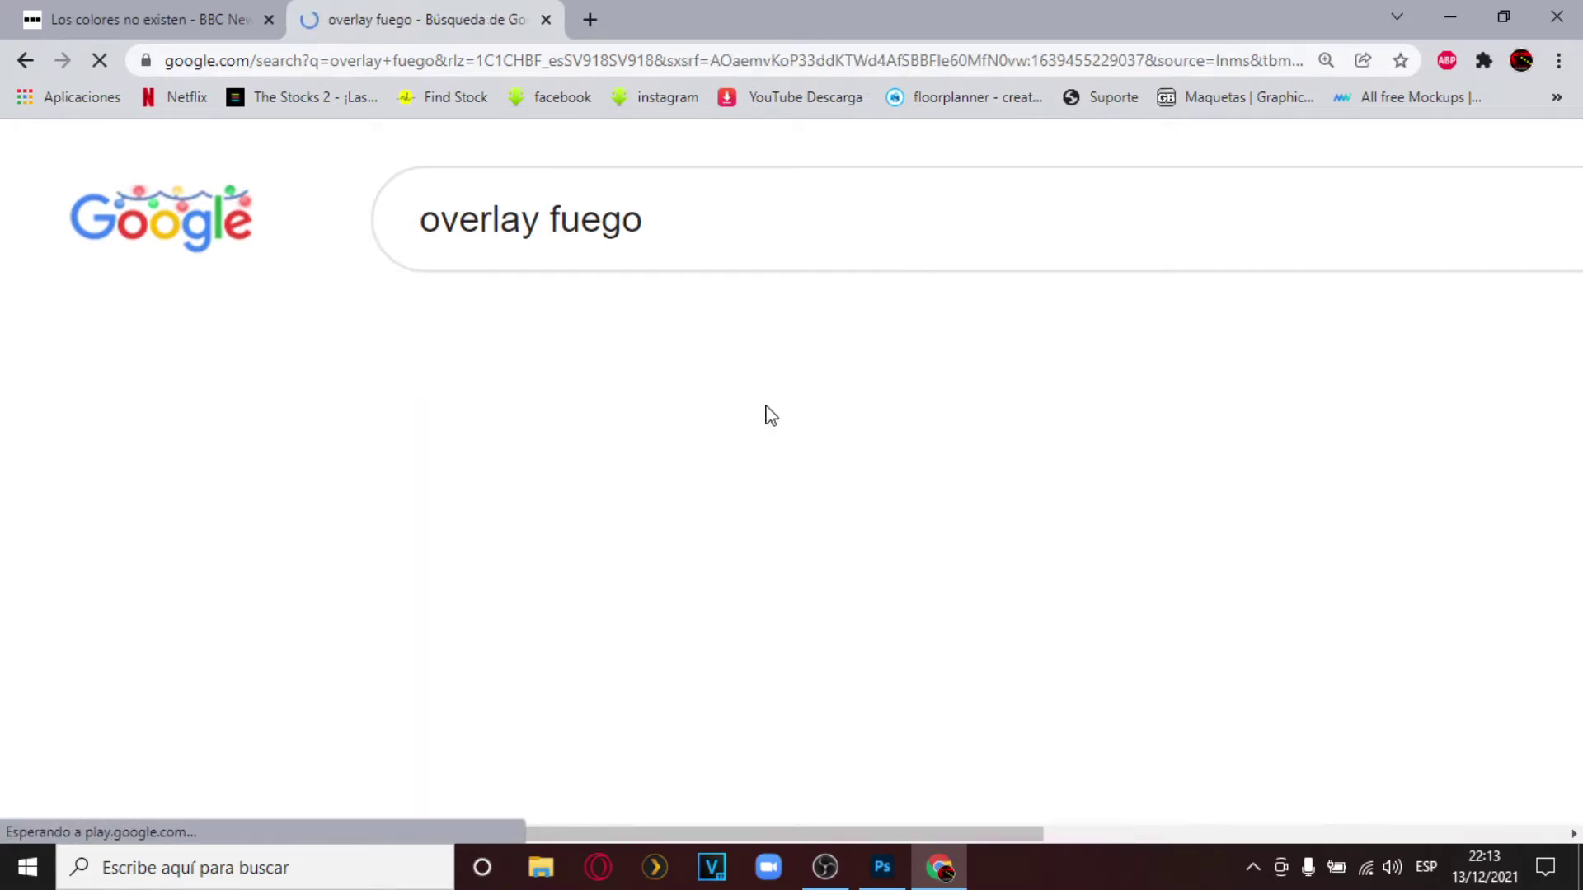
Reduce the page zoom to 125% and copy the 800 × 600 Pinterest image of flames on a black background.
scroll(766, 413, "down", 4)
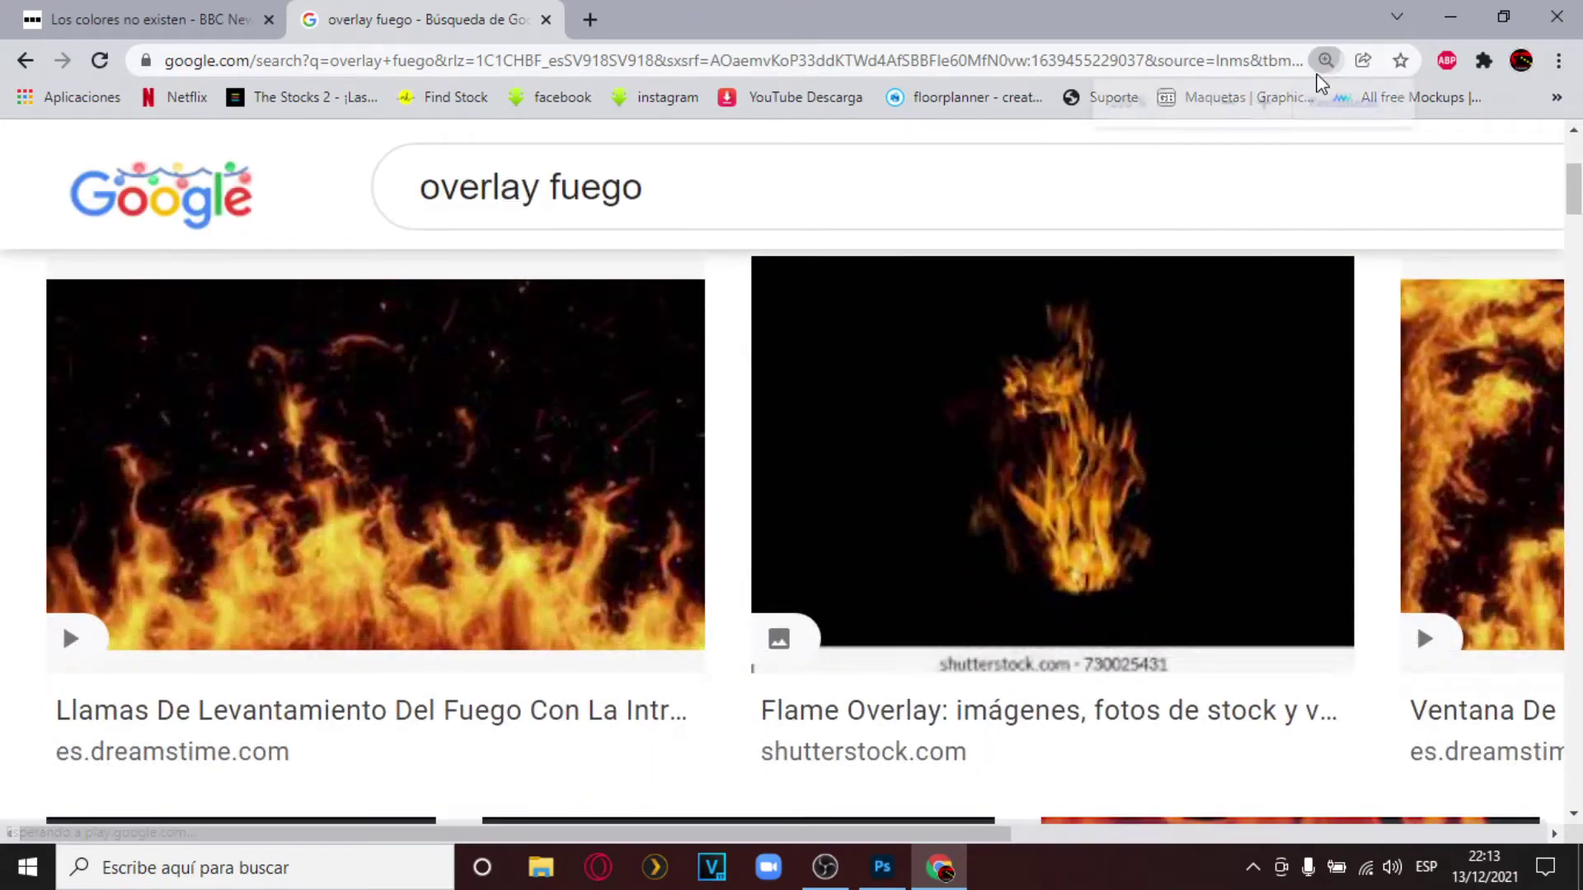
left_click(1325, 60)
left_click(1226, 103)
left_click(1226, 103)
left_click(1226, 102)
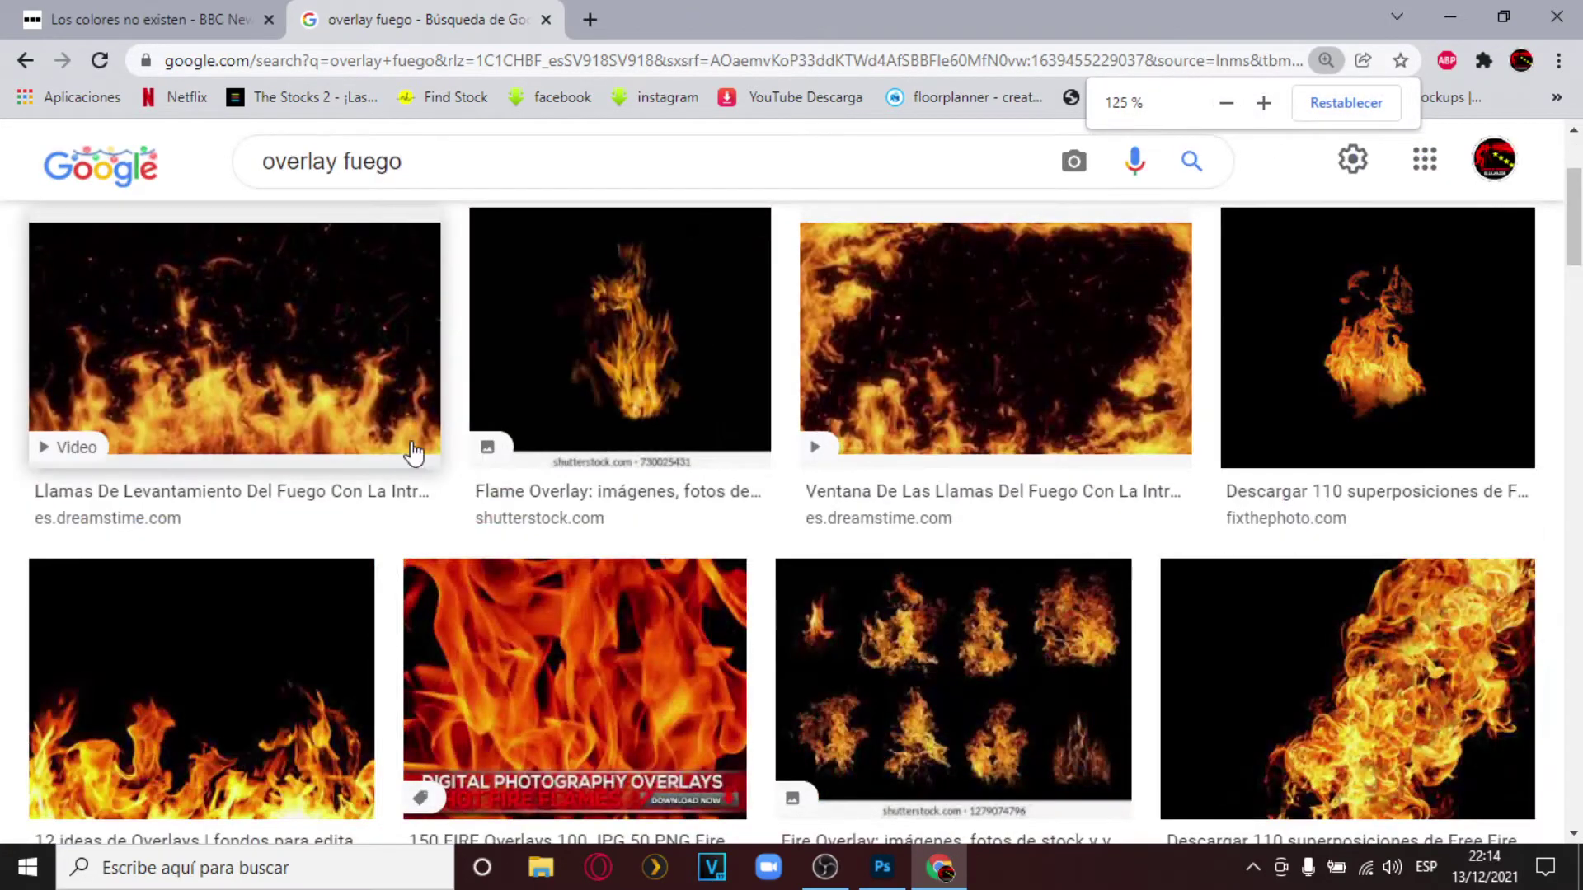
scroll(547, 512, "down", 5)
scroll(547, 512, "up", 5)
scroll(245, 464, "down", 2)
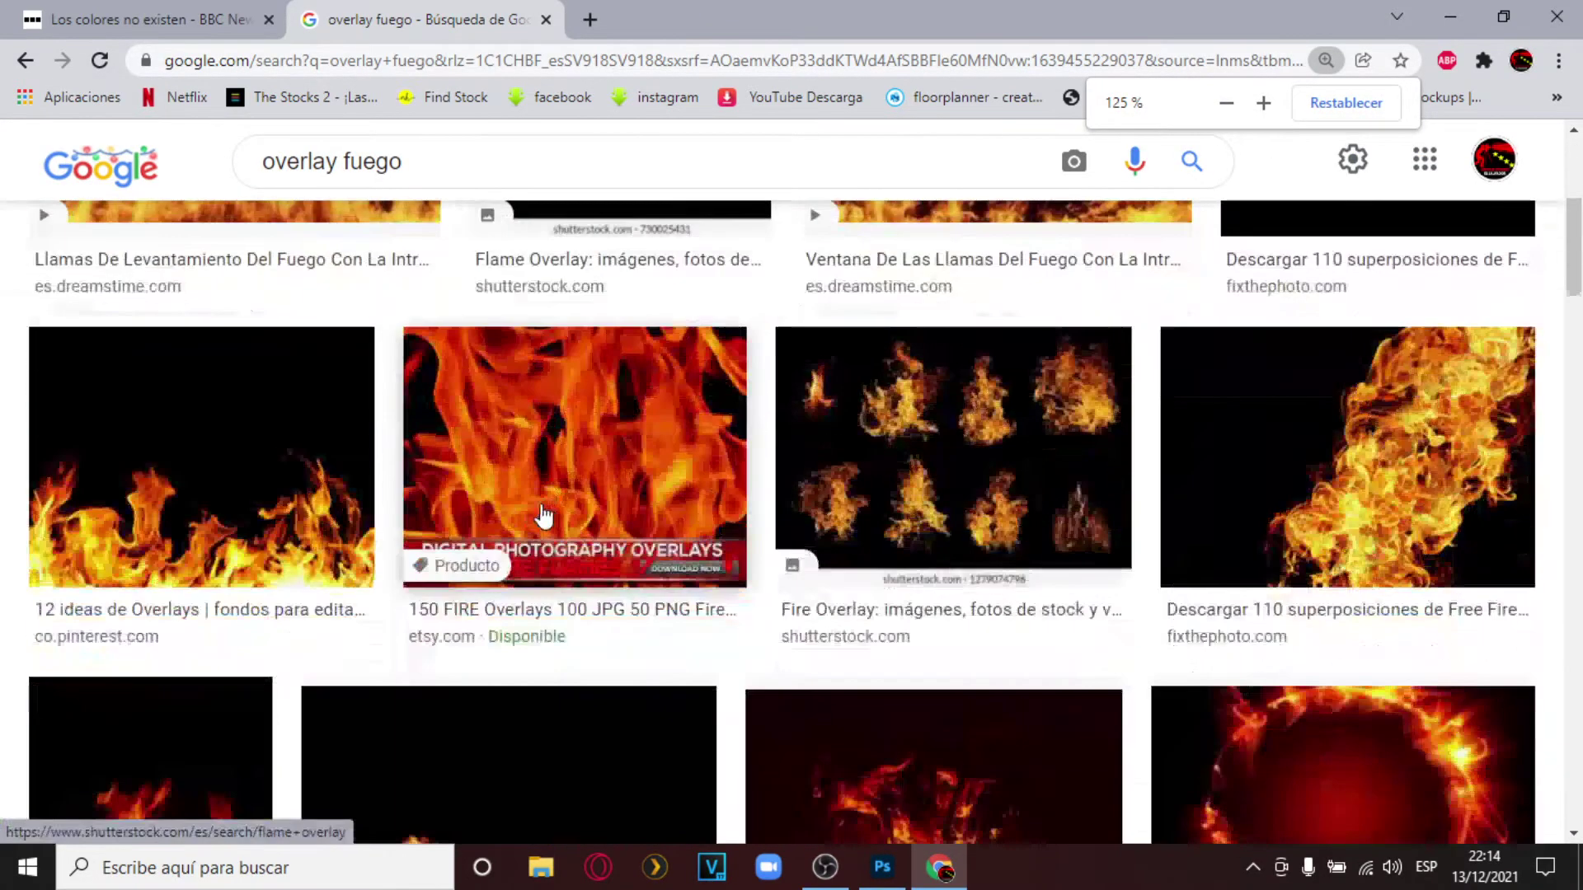
left_click(247, 461)
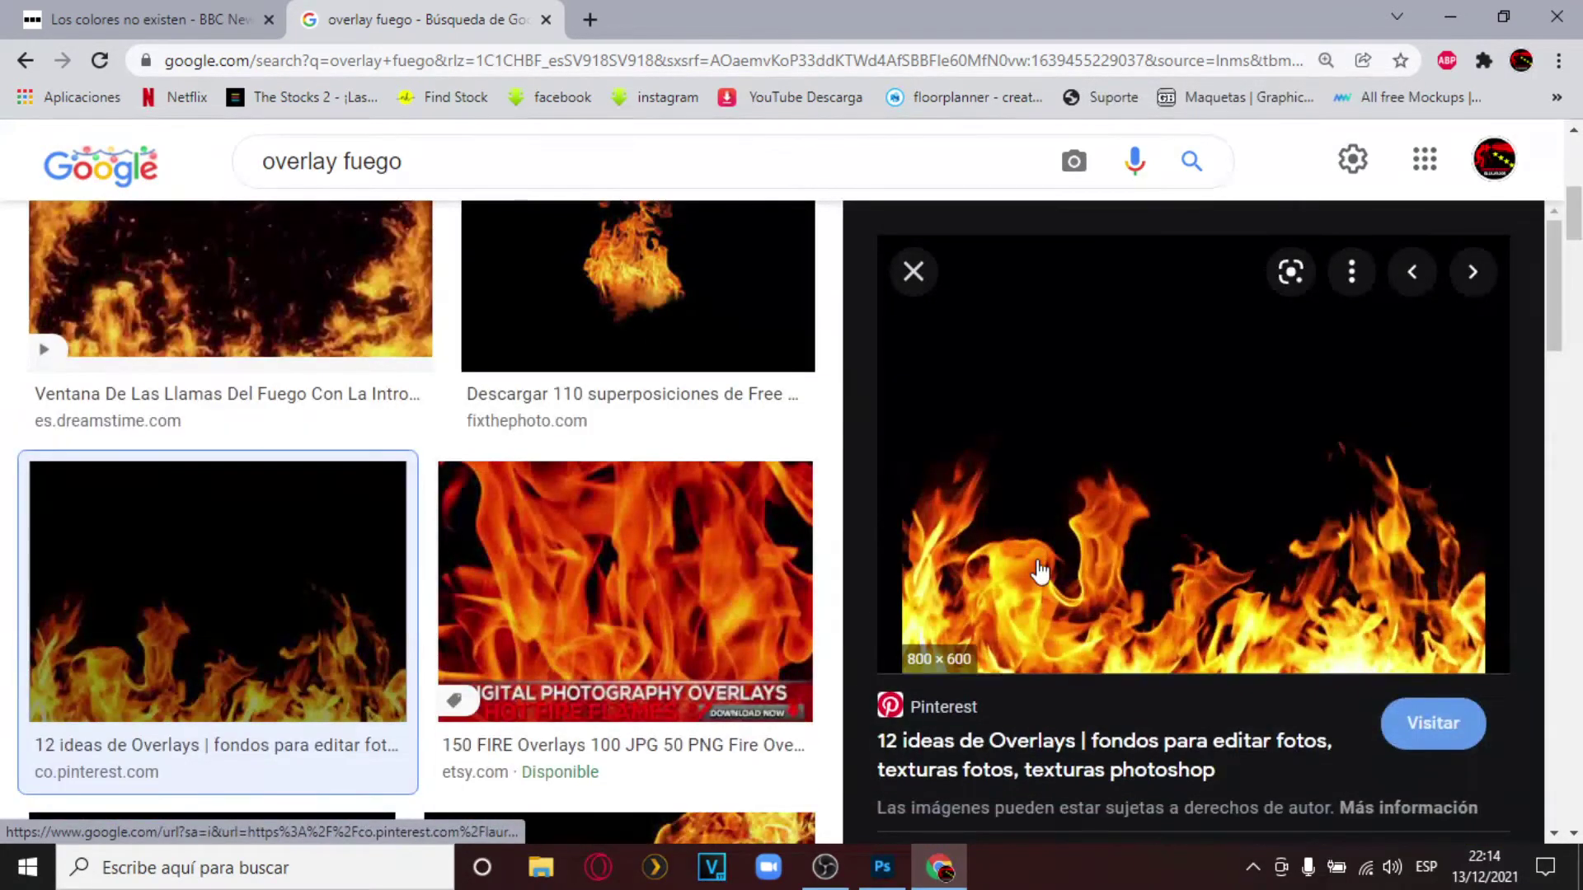
right_click(1134, 396)
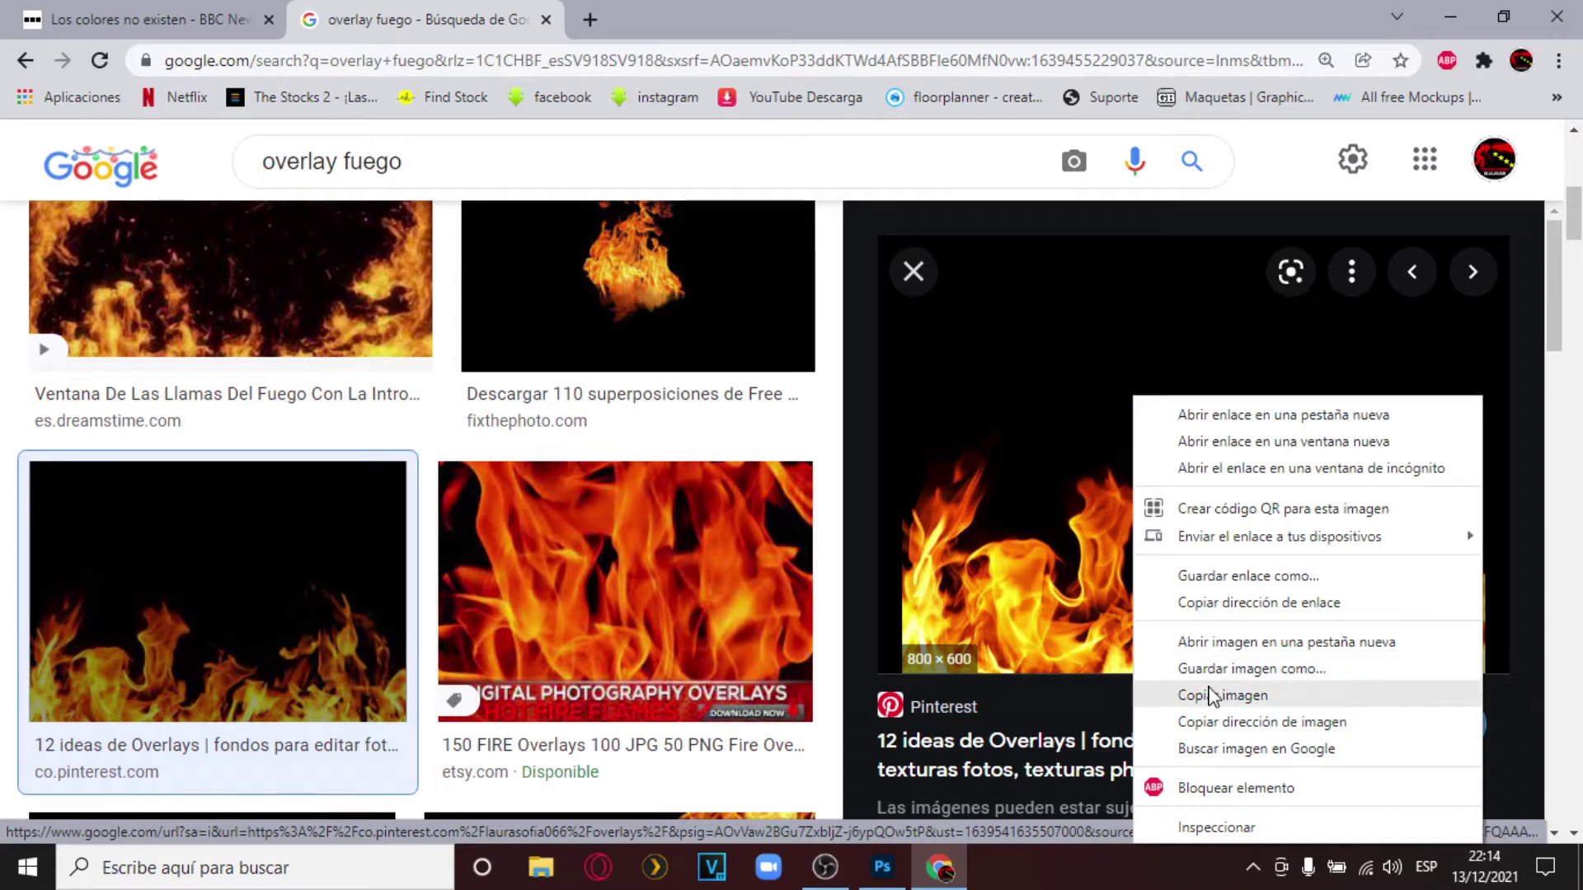
left_click(1212, 695)
Switch back to Photoshop, paste the flames above the purple fill layer and scale them up to cover the whole canvas.
key("alt+Tab")
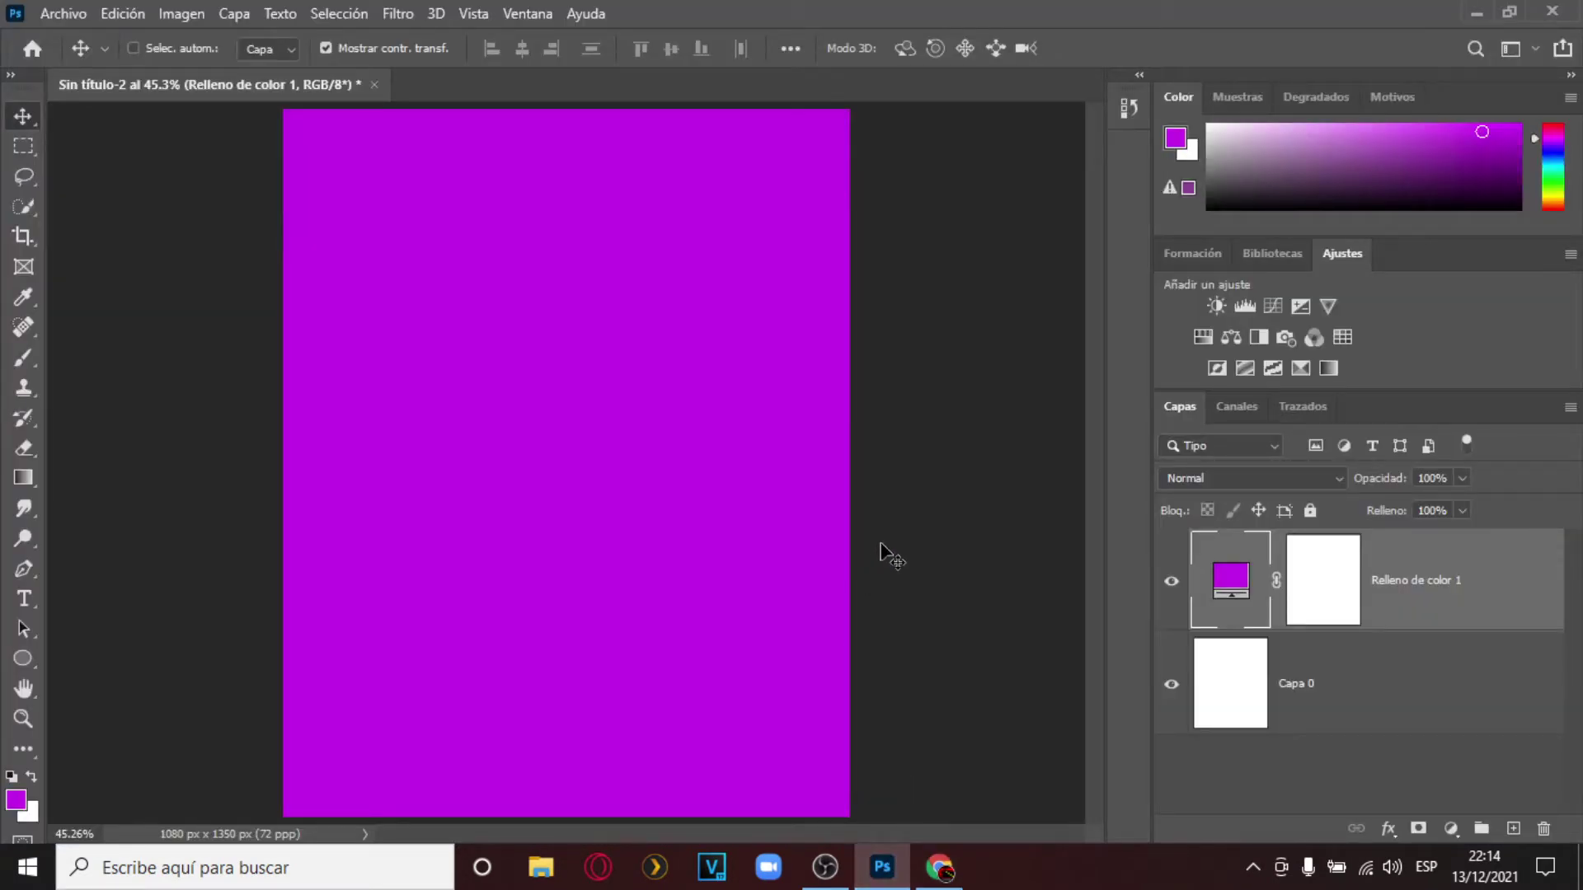
key("ctrl+v")
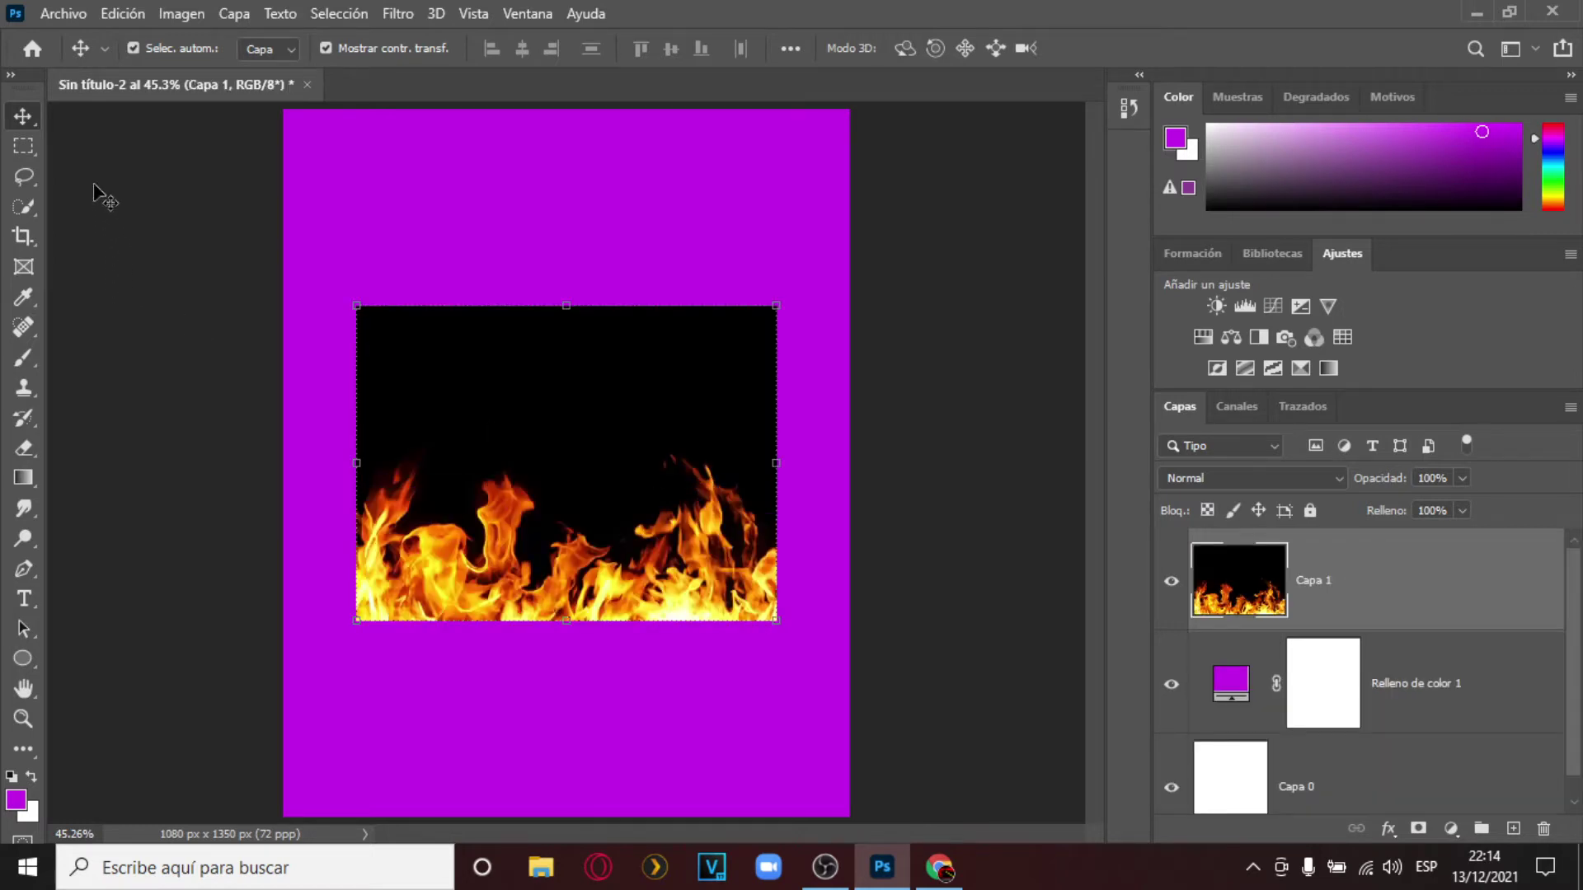
left_click_drag(573, 620, 573, 816)
key("Return")
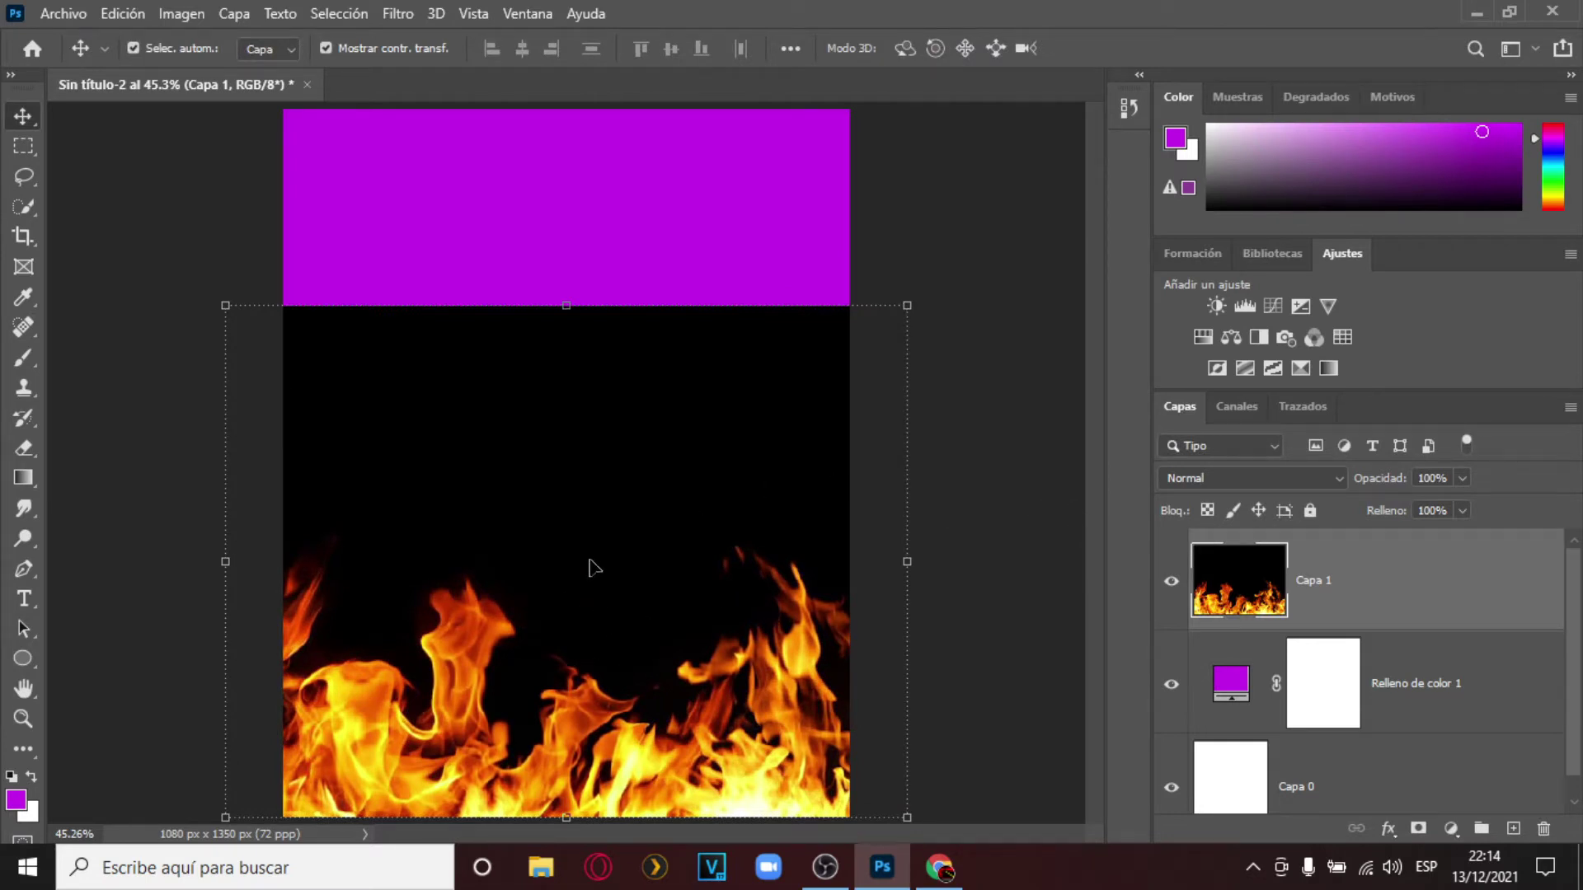
left_click_drag(565, 305, 566, 109)
key("Return")
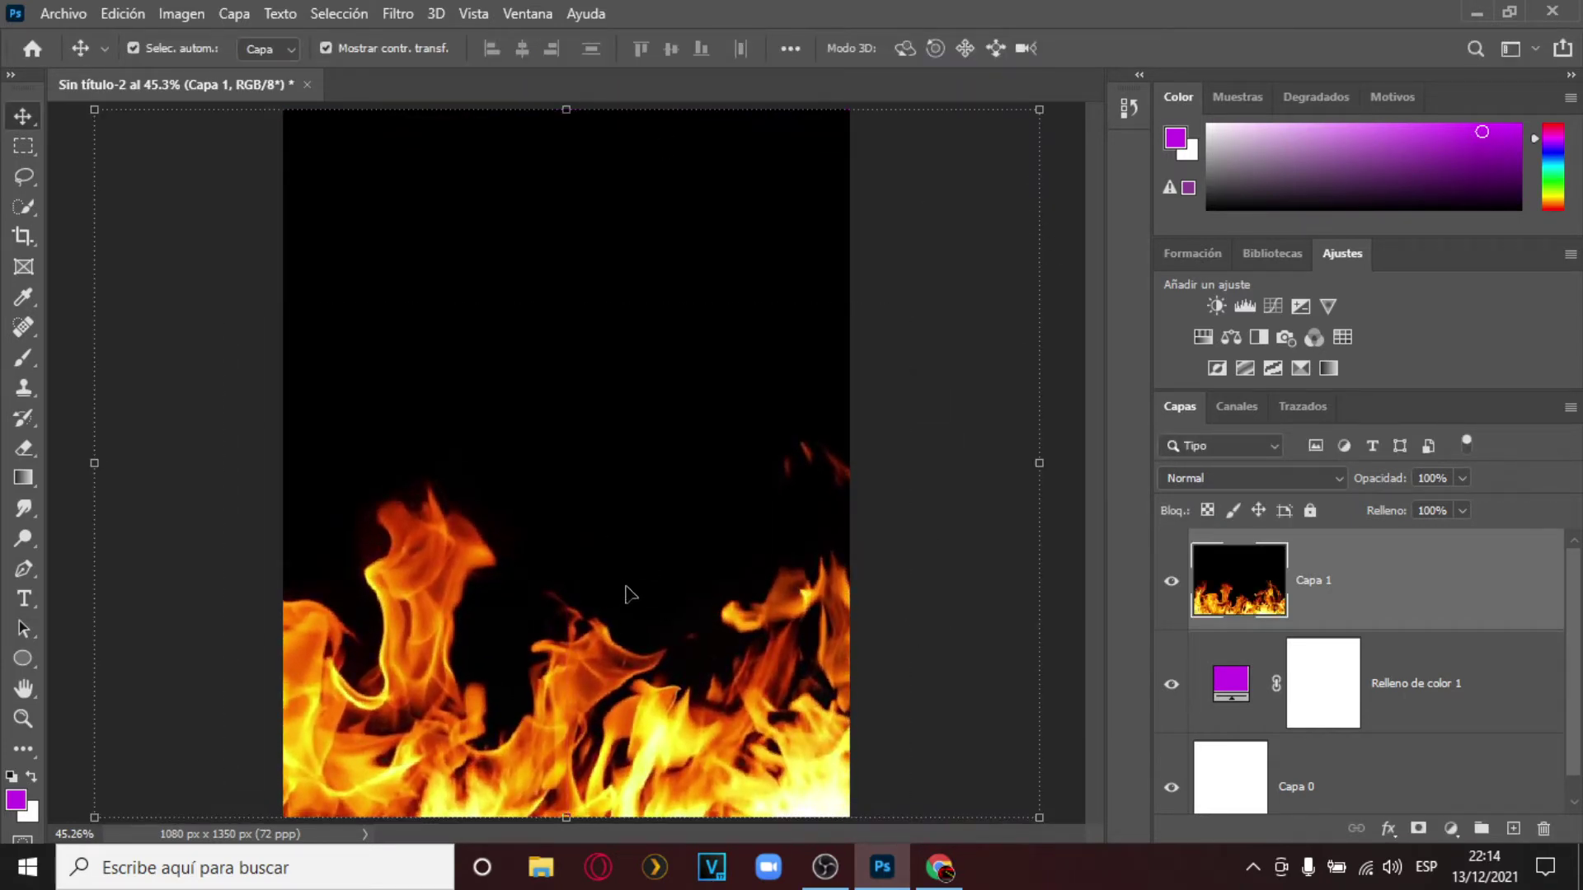
Rename the pasted flames layer as FUEGO.
double_click(1313, 581)
type("FUEGO")
left_click(1462, 596)
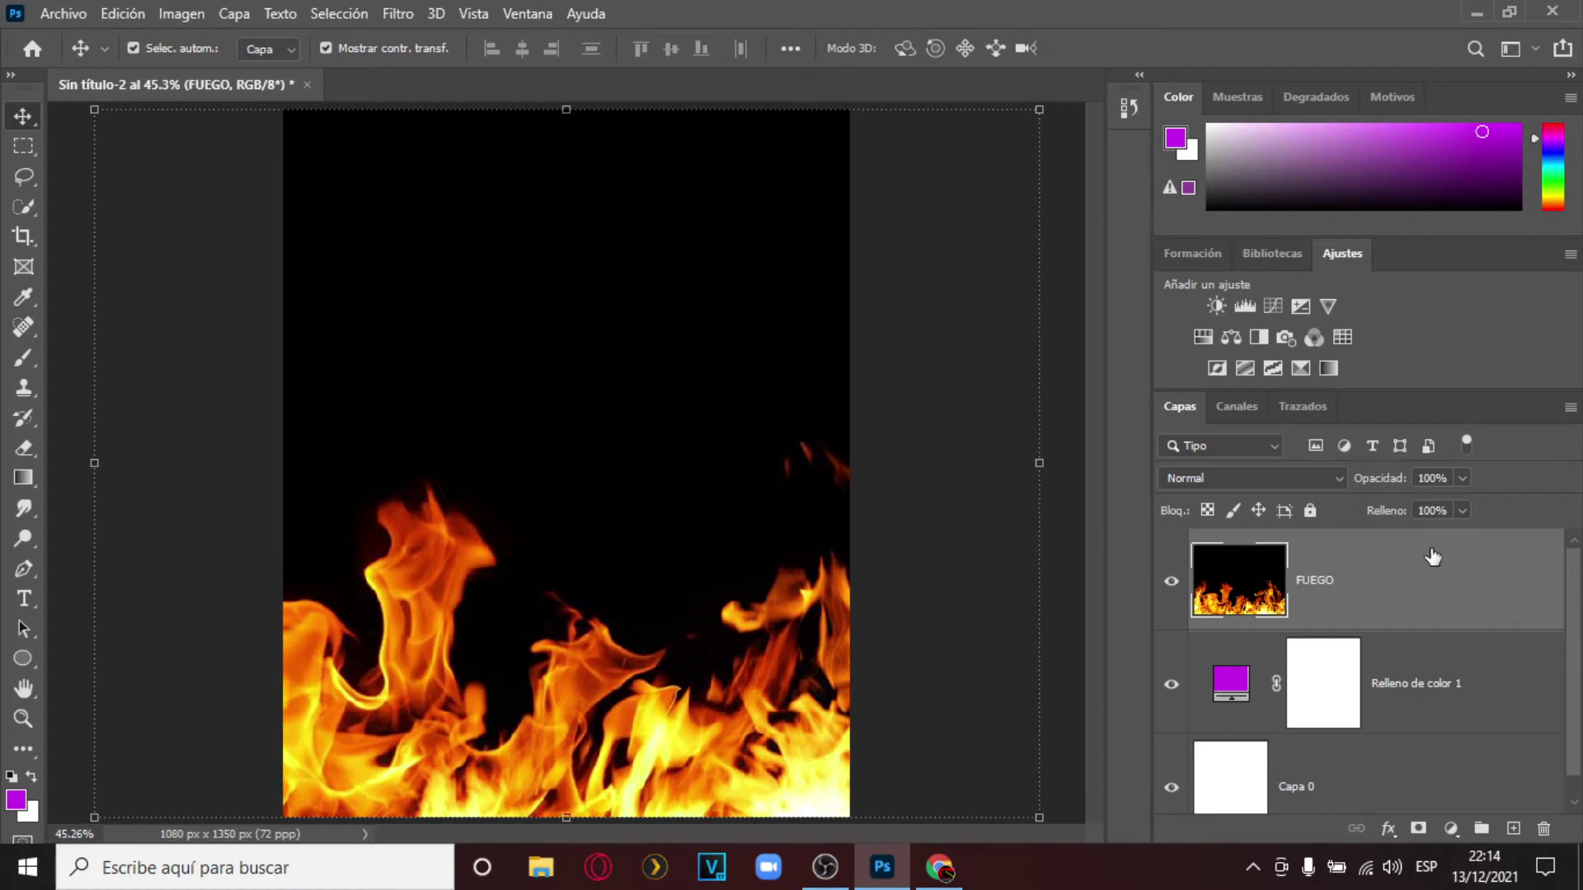
Try the Trama blend mode on the FUEGO layer and change it to Luminosidad.
left_click(1336, 480)
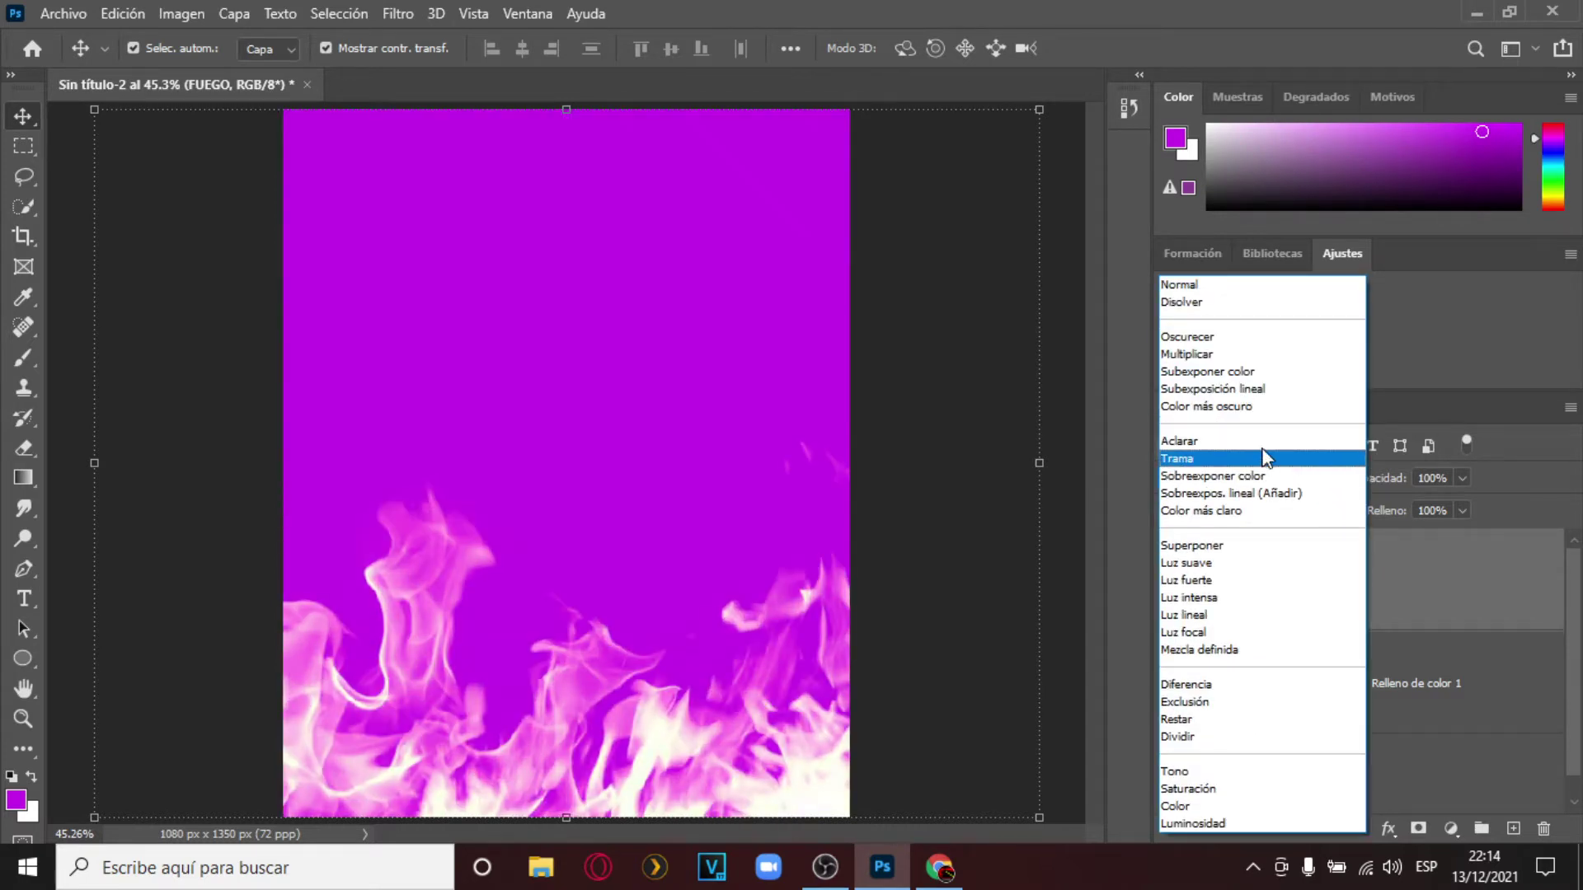
left_click(1263, 459)
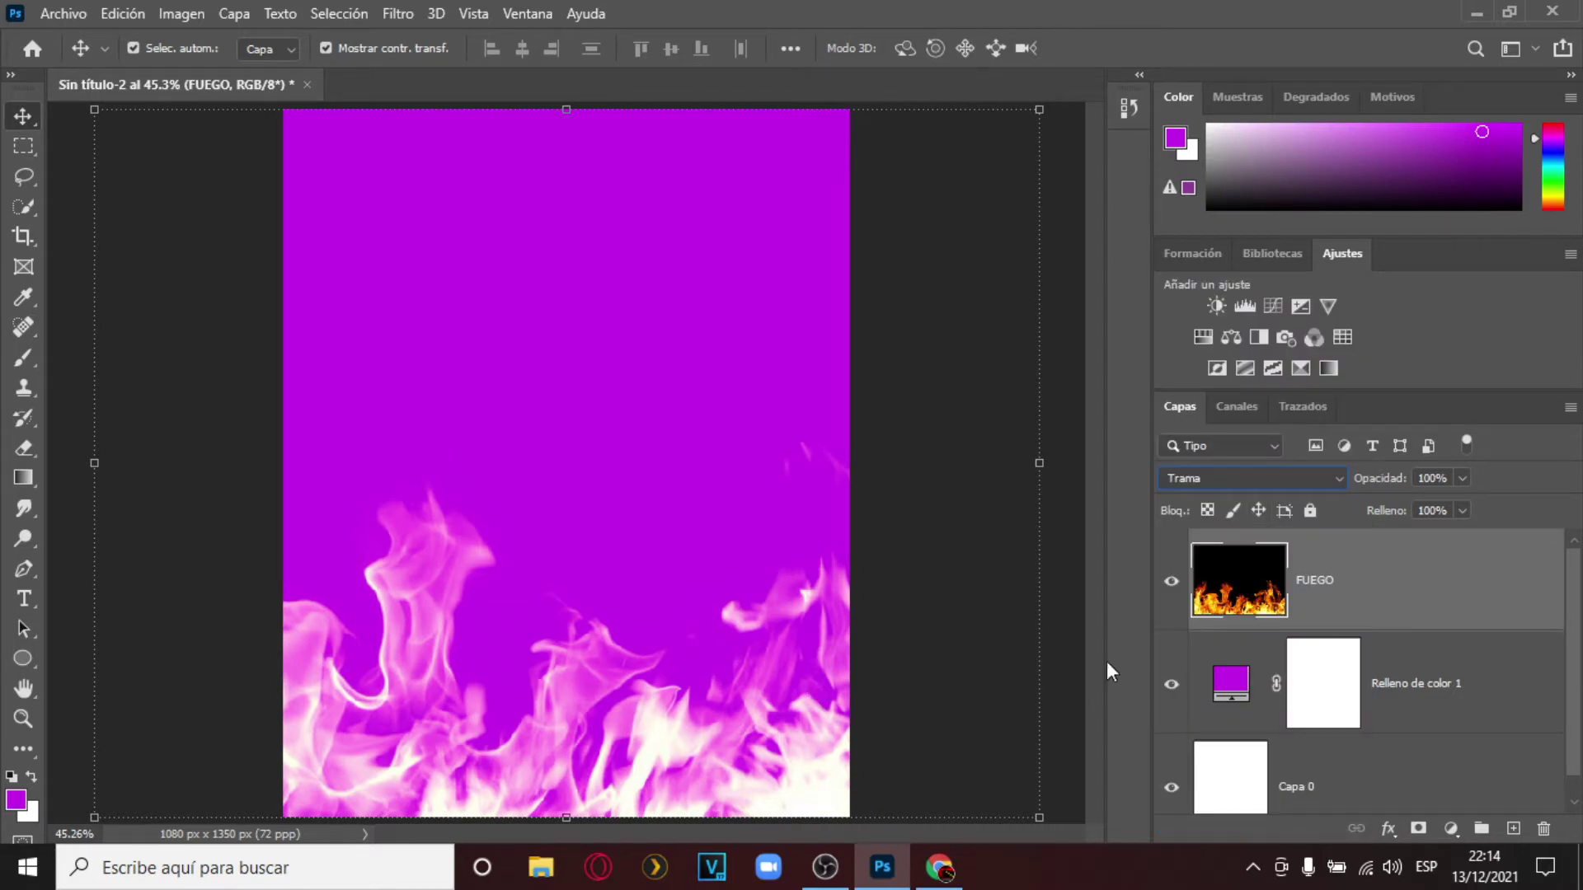
left_click(1261, 478)
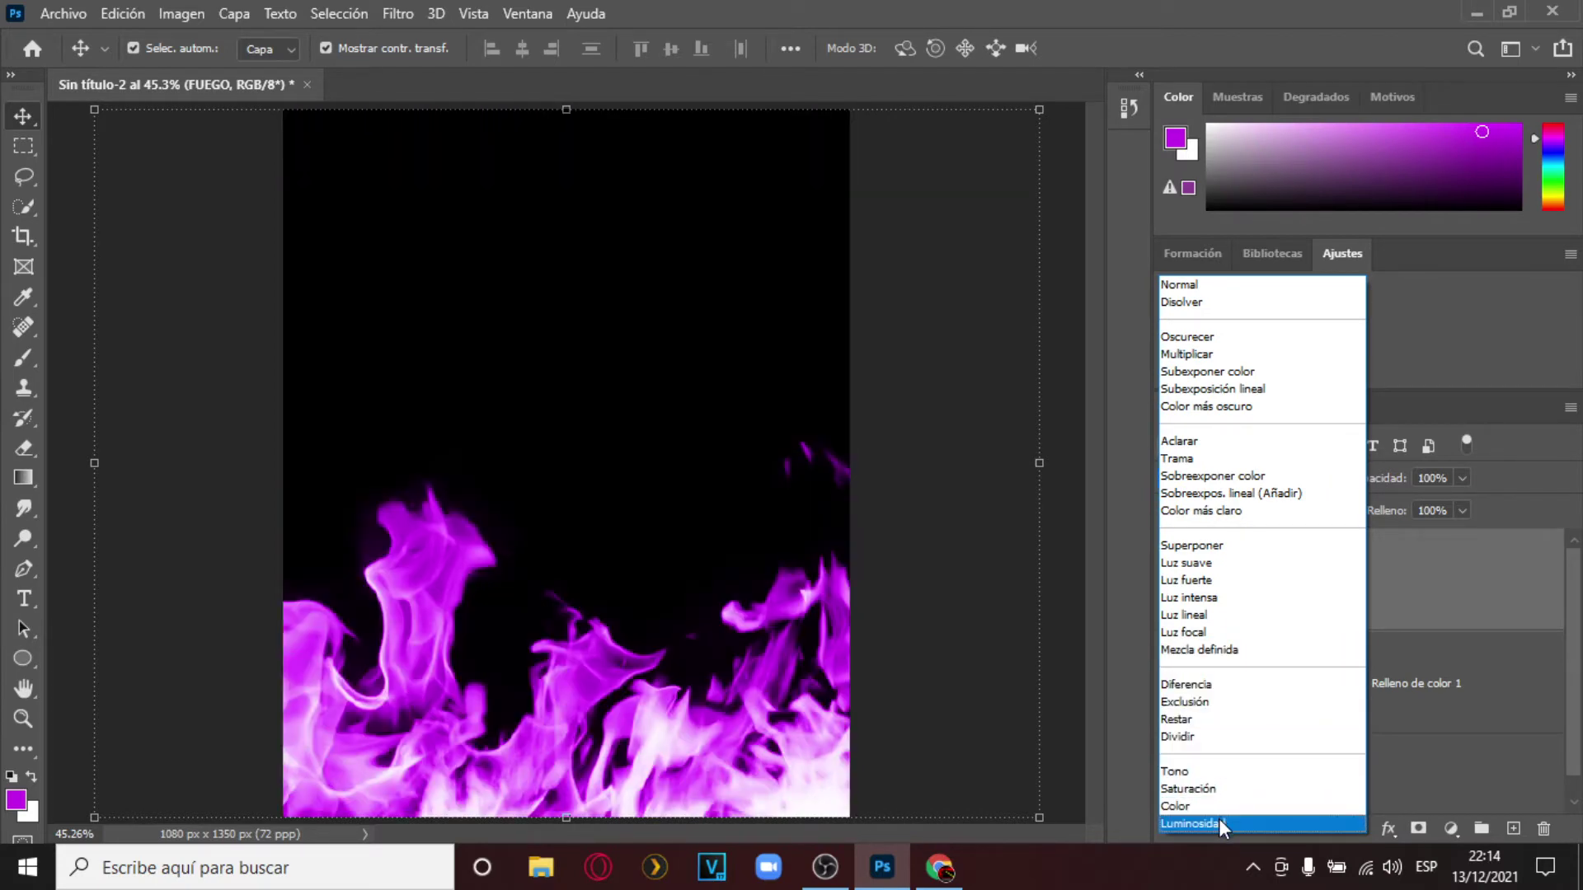
left_click(1209, 819)
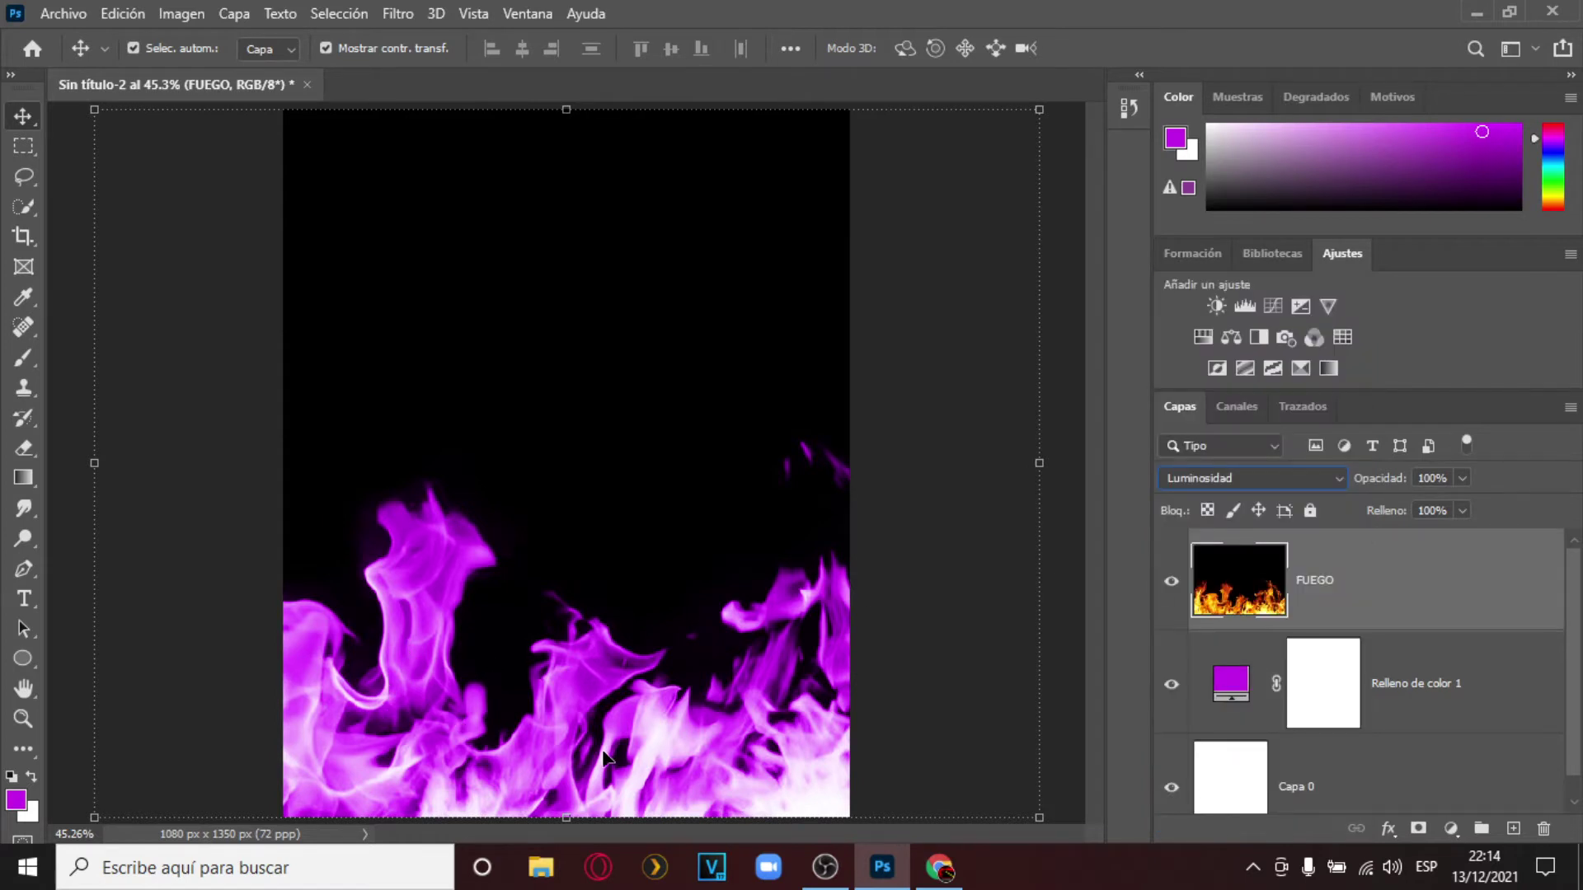
Change the purple solid colour fill layer to a crimson red by shifting its hue.
double_click(1228, 687)
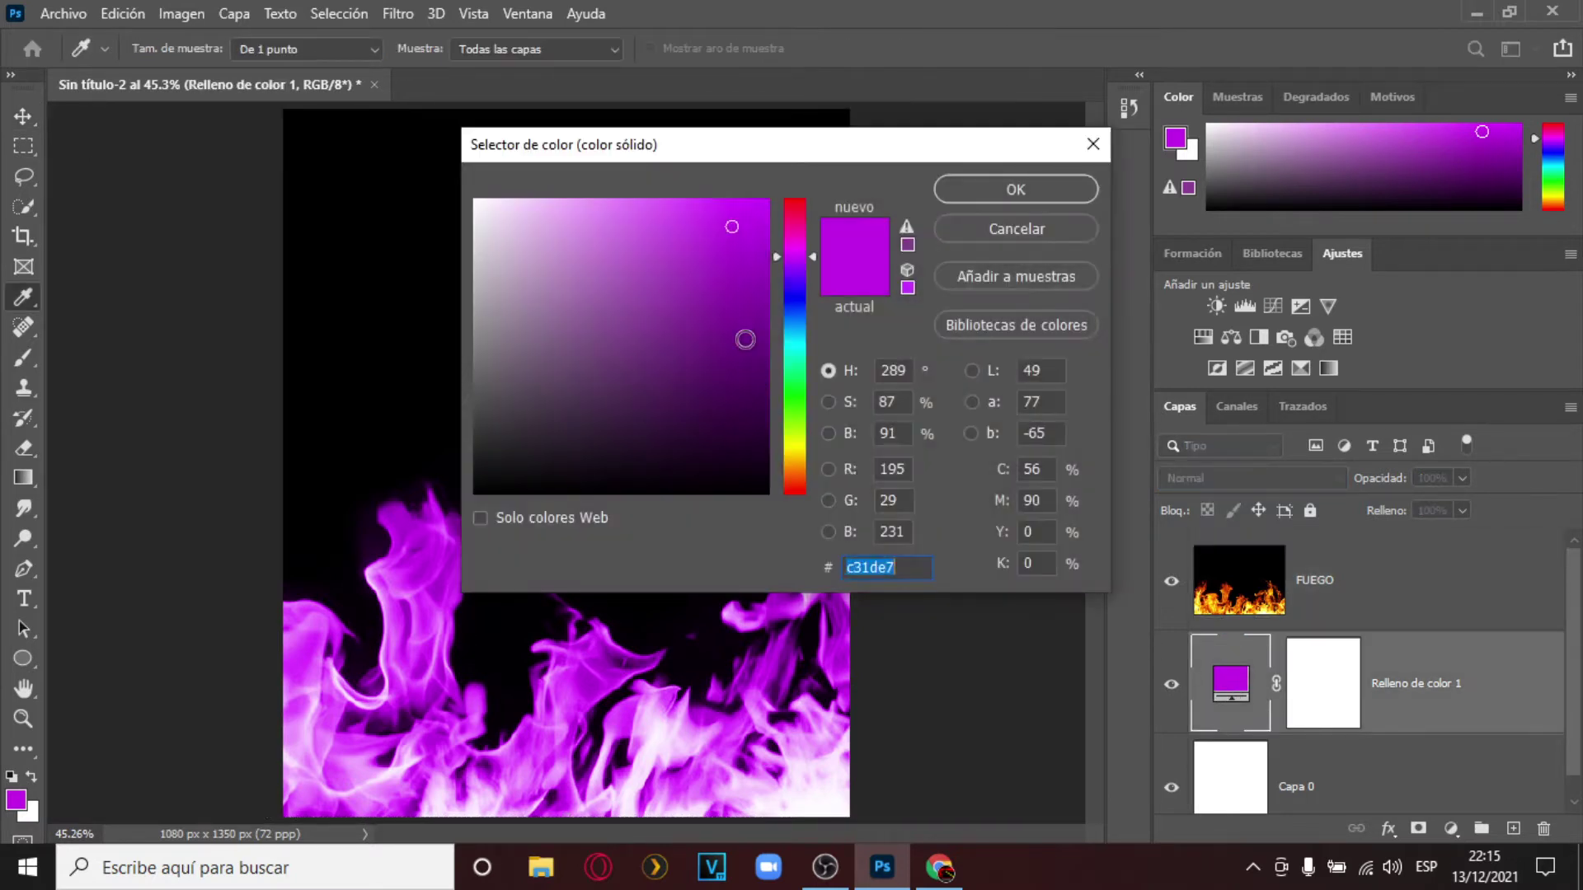
left_click_drag(775, 251, 795, 210)
left_click(994, 209)
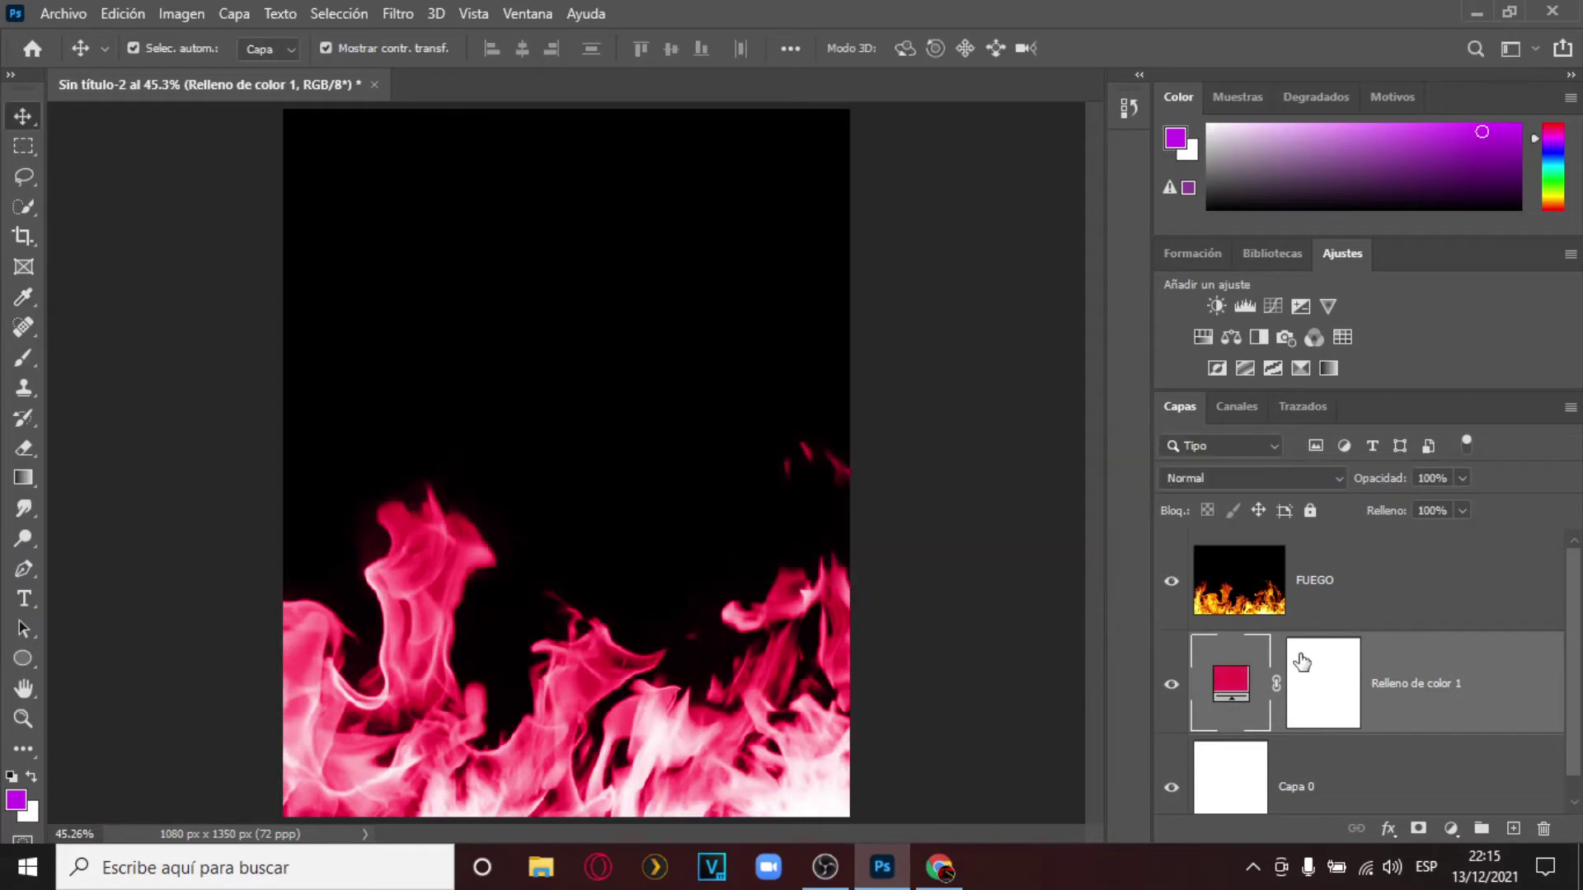
Preview other blend modes on the FUEGO layer, set it back to Normal and delete the layer.
left_click(1376, 606)
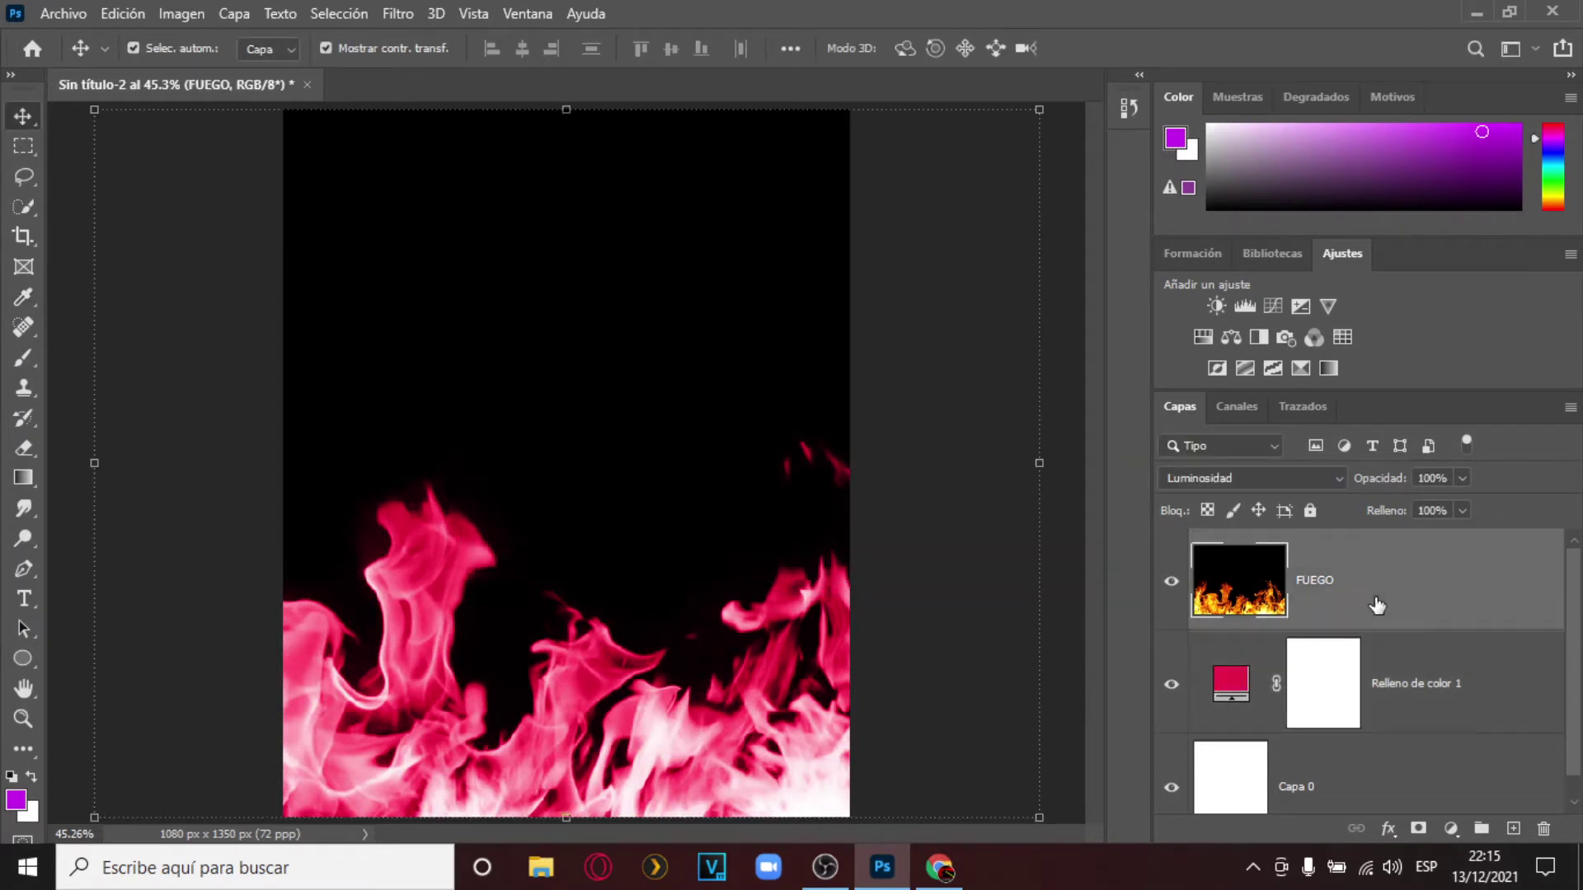
left_click(1460, 686)
left_click(1323, 559)
left_click(1314, 480)
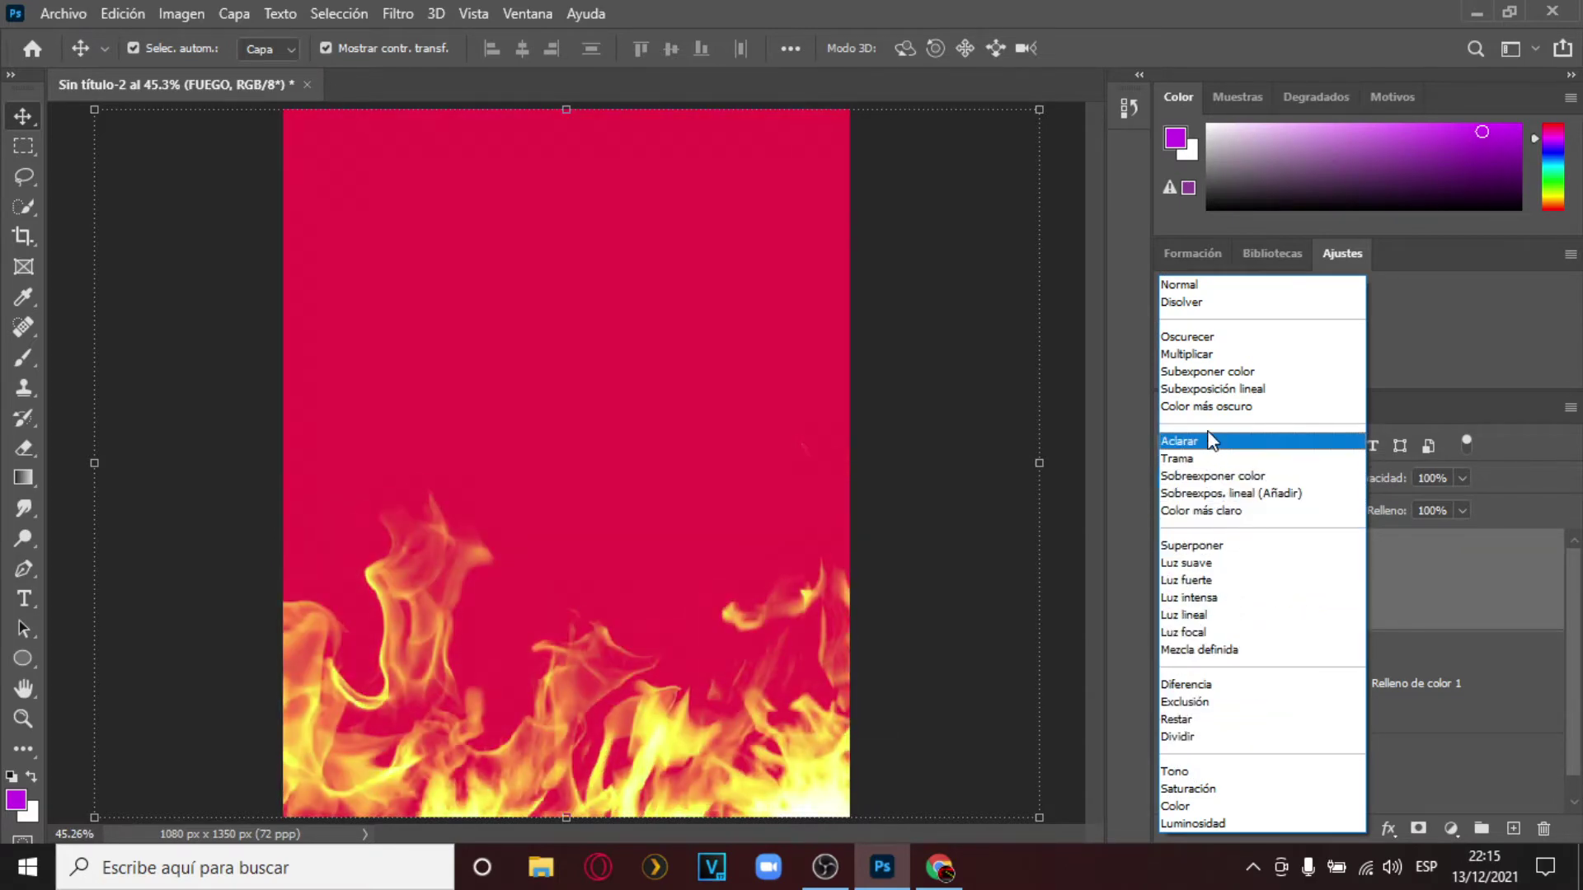
left_click(1198, 289)
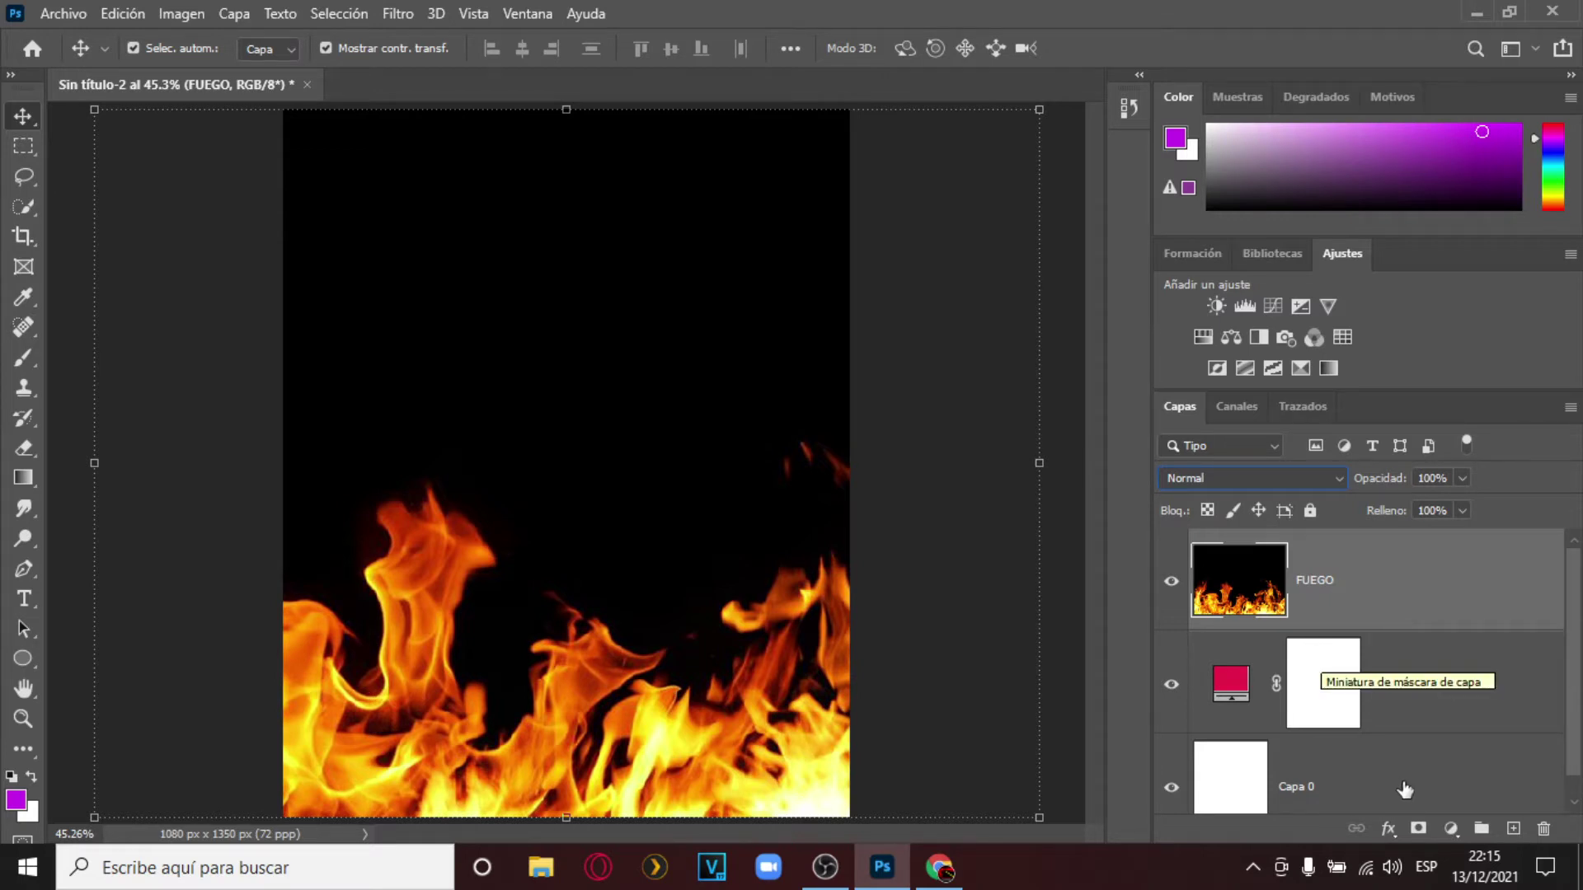
left_click(1544, 828)
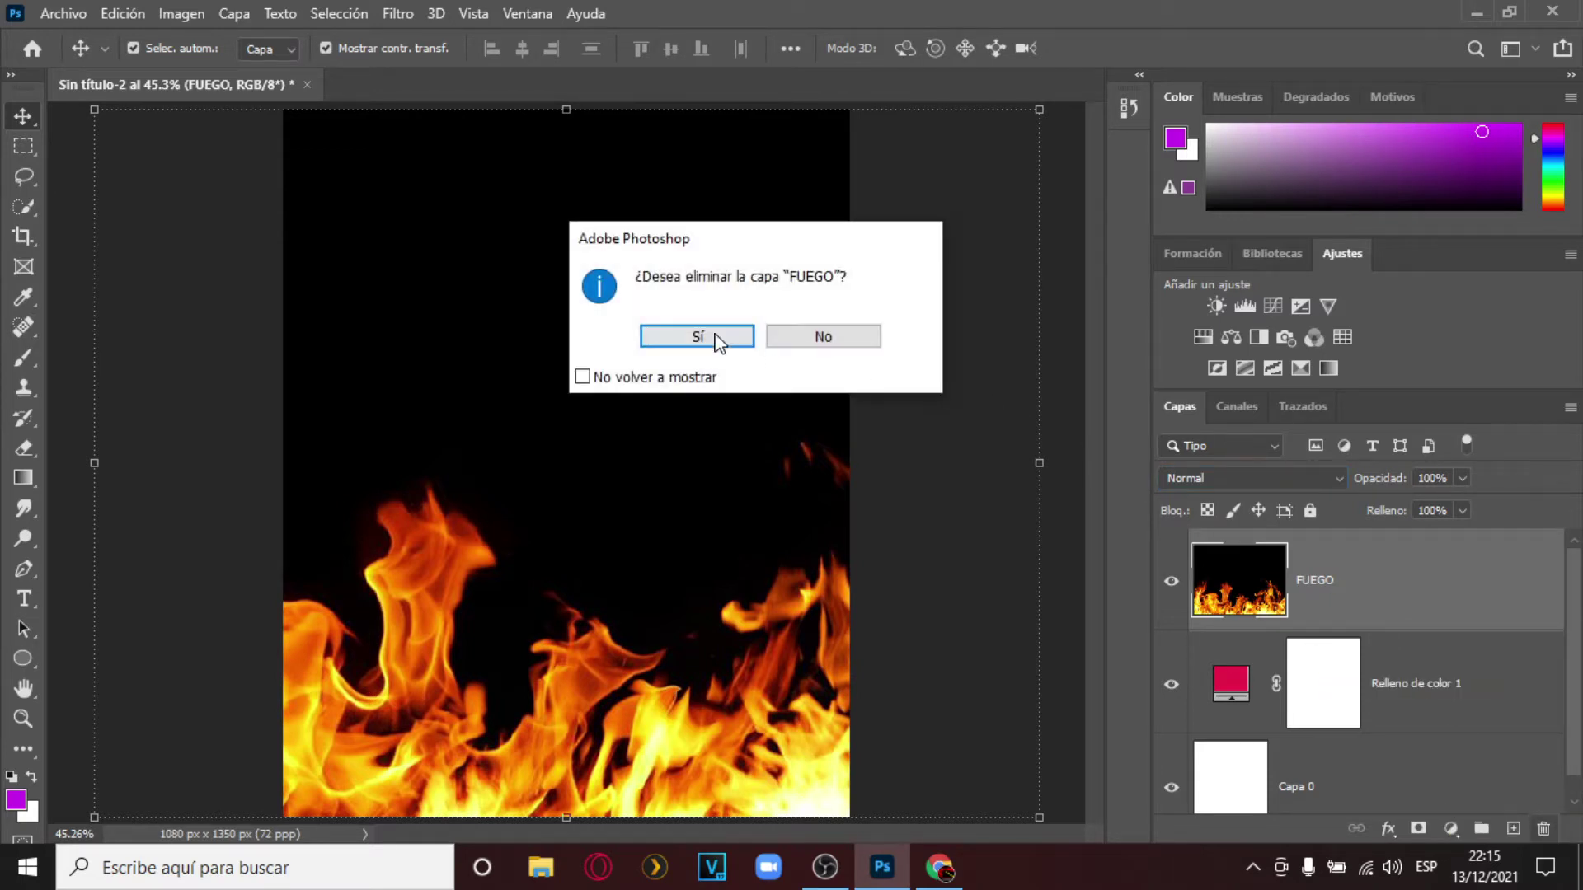
left_click(665, 337)
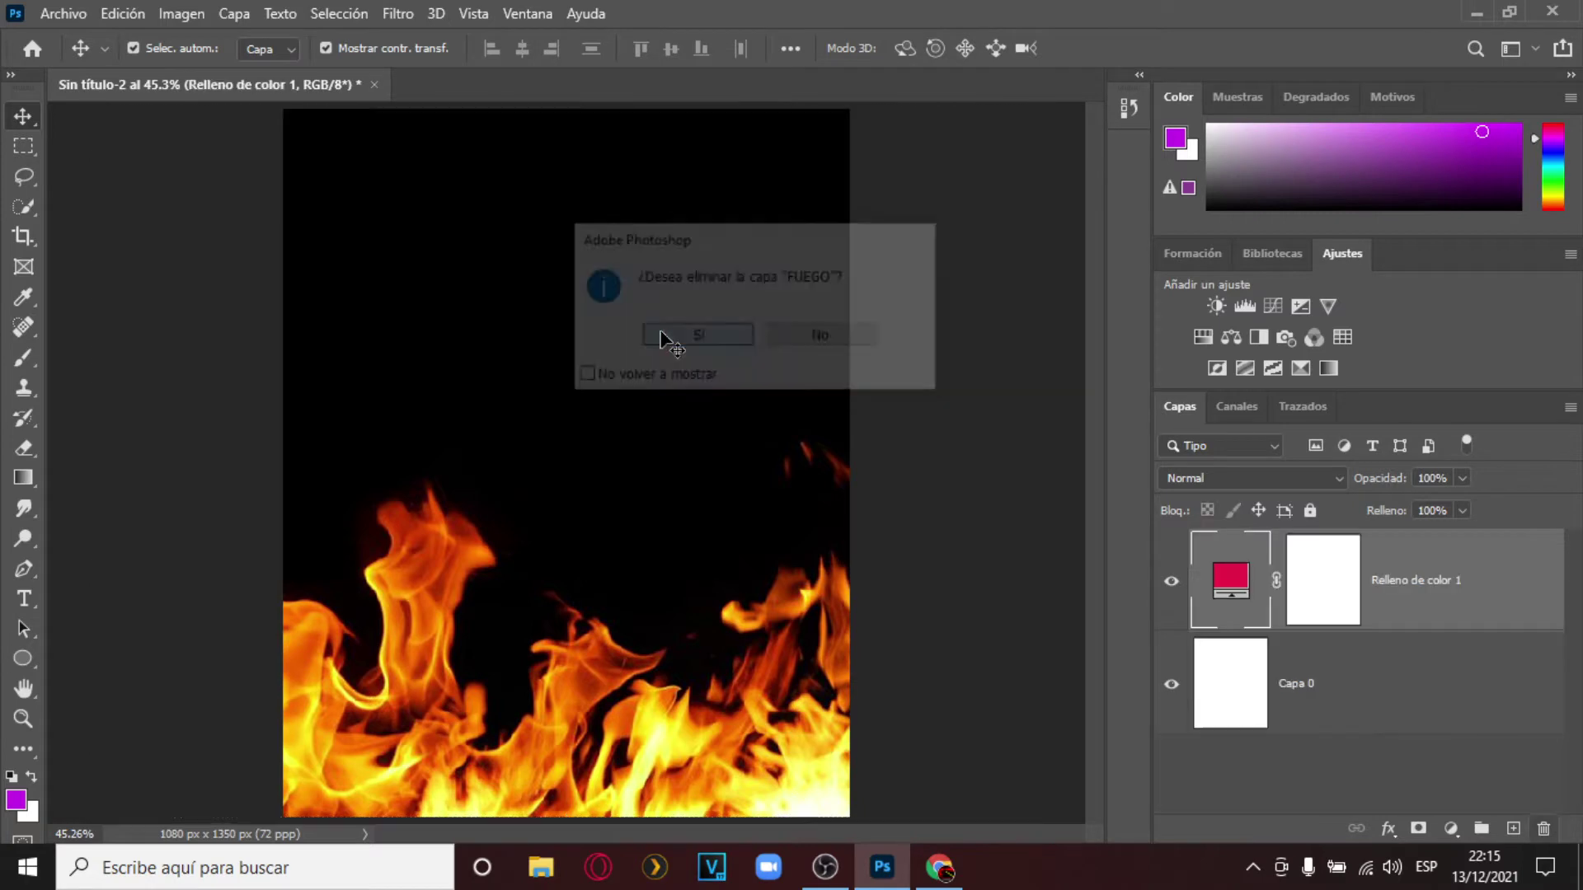
Switch to Chrome, close the flame image preview and search Google Images for "overlay LUCES".
left_click(938, 870)
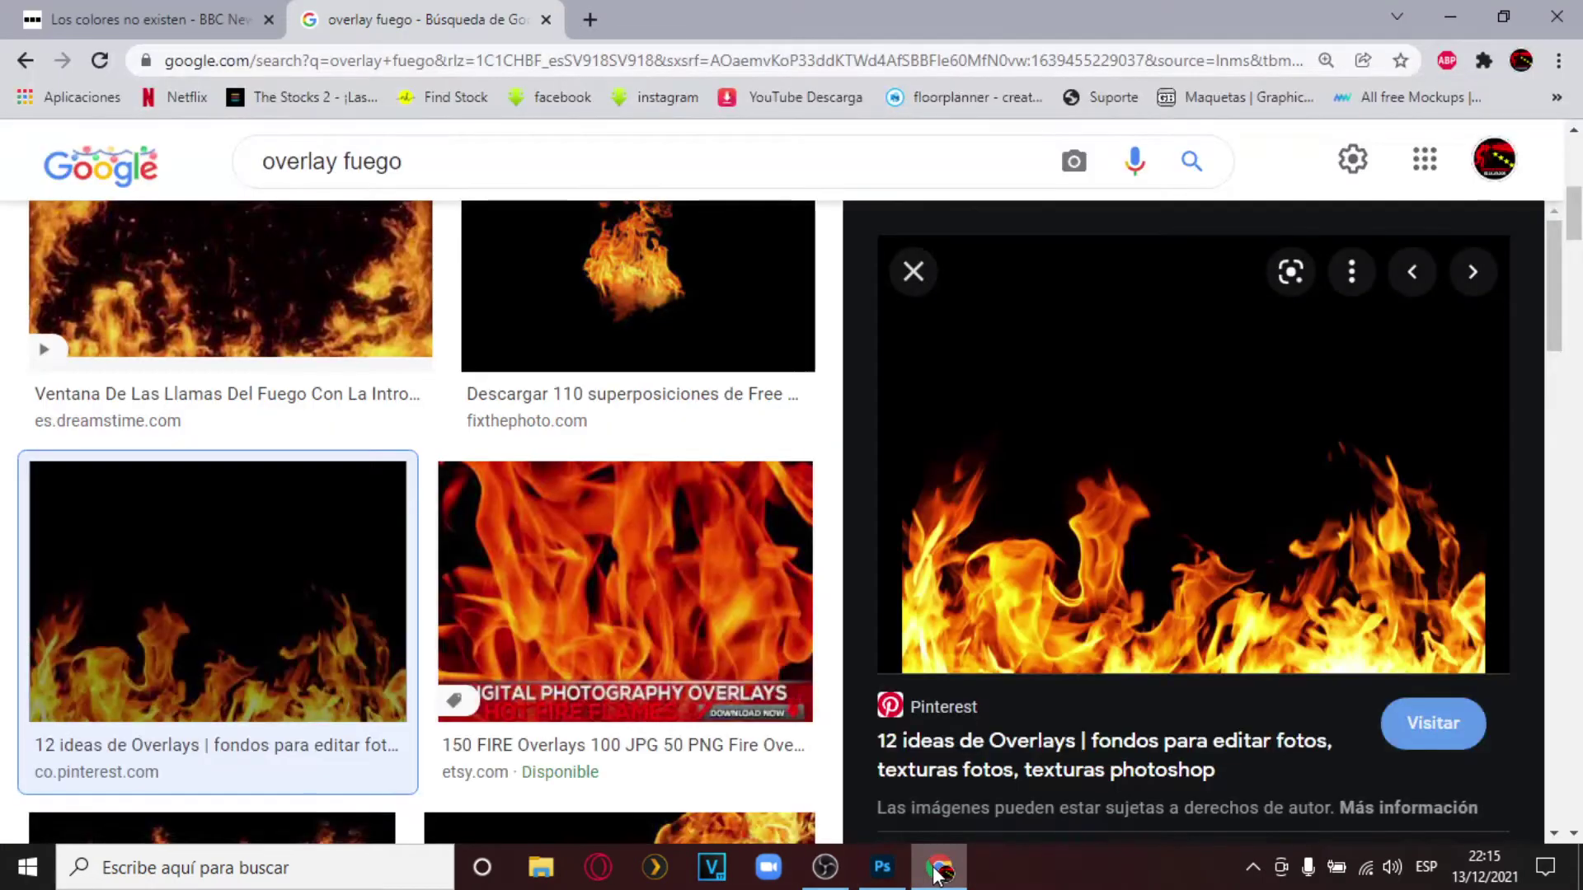
left_click(912, 268)
left_click(423, 169)
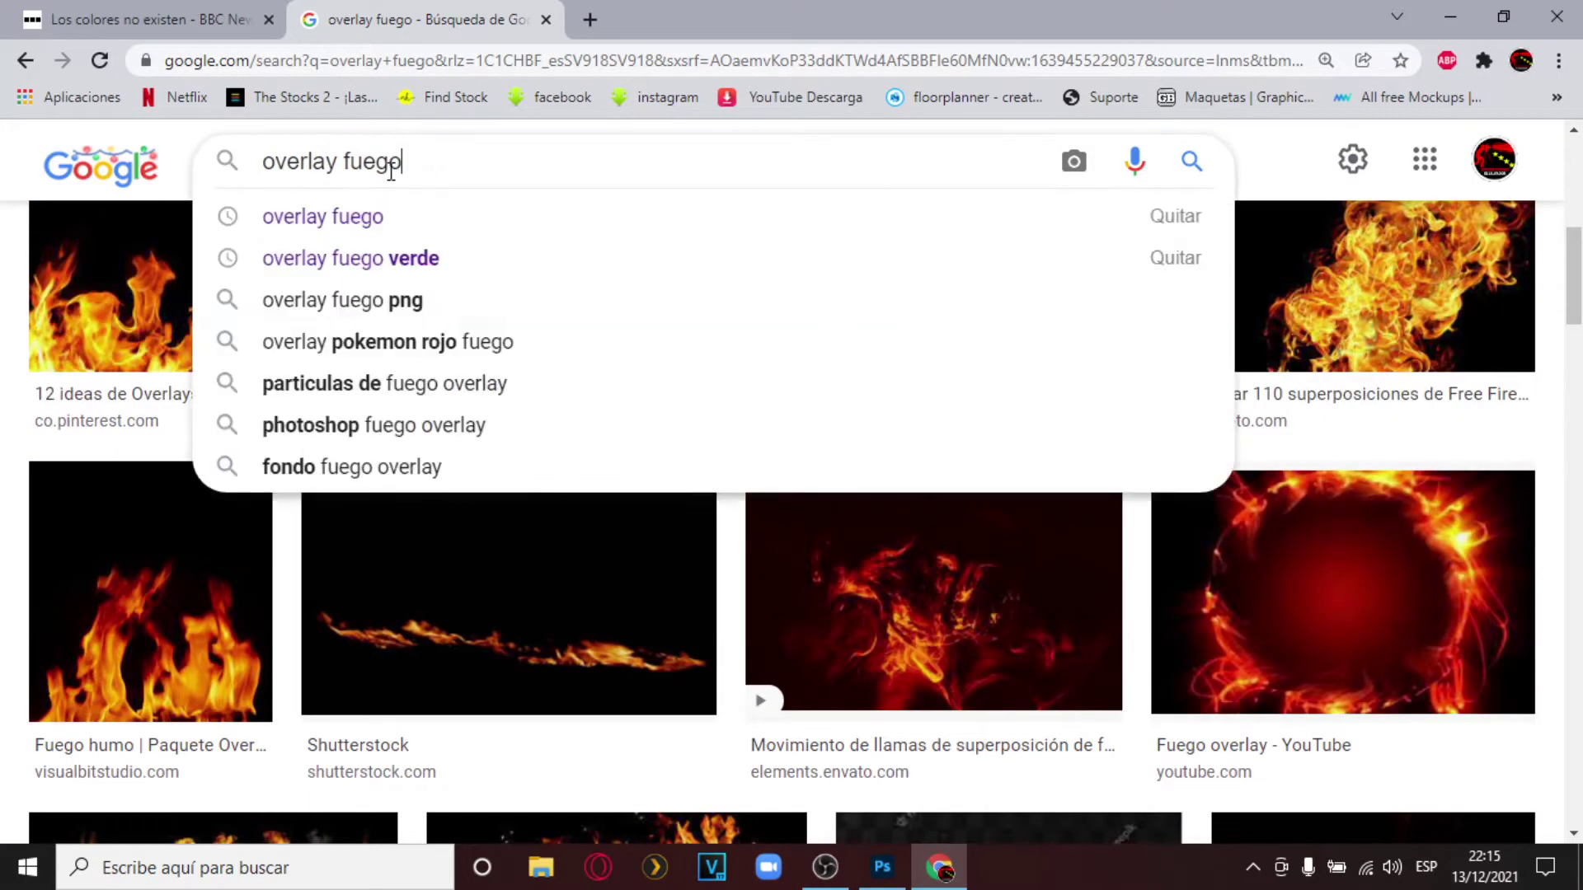
left_click_drag(404, 163, 347, 181)
type("LUCES")
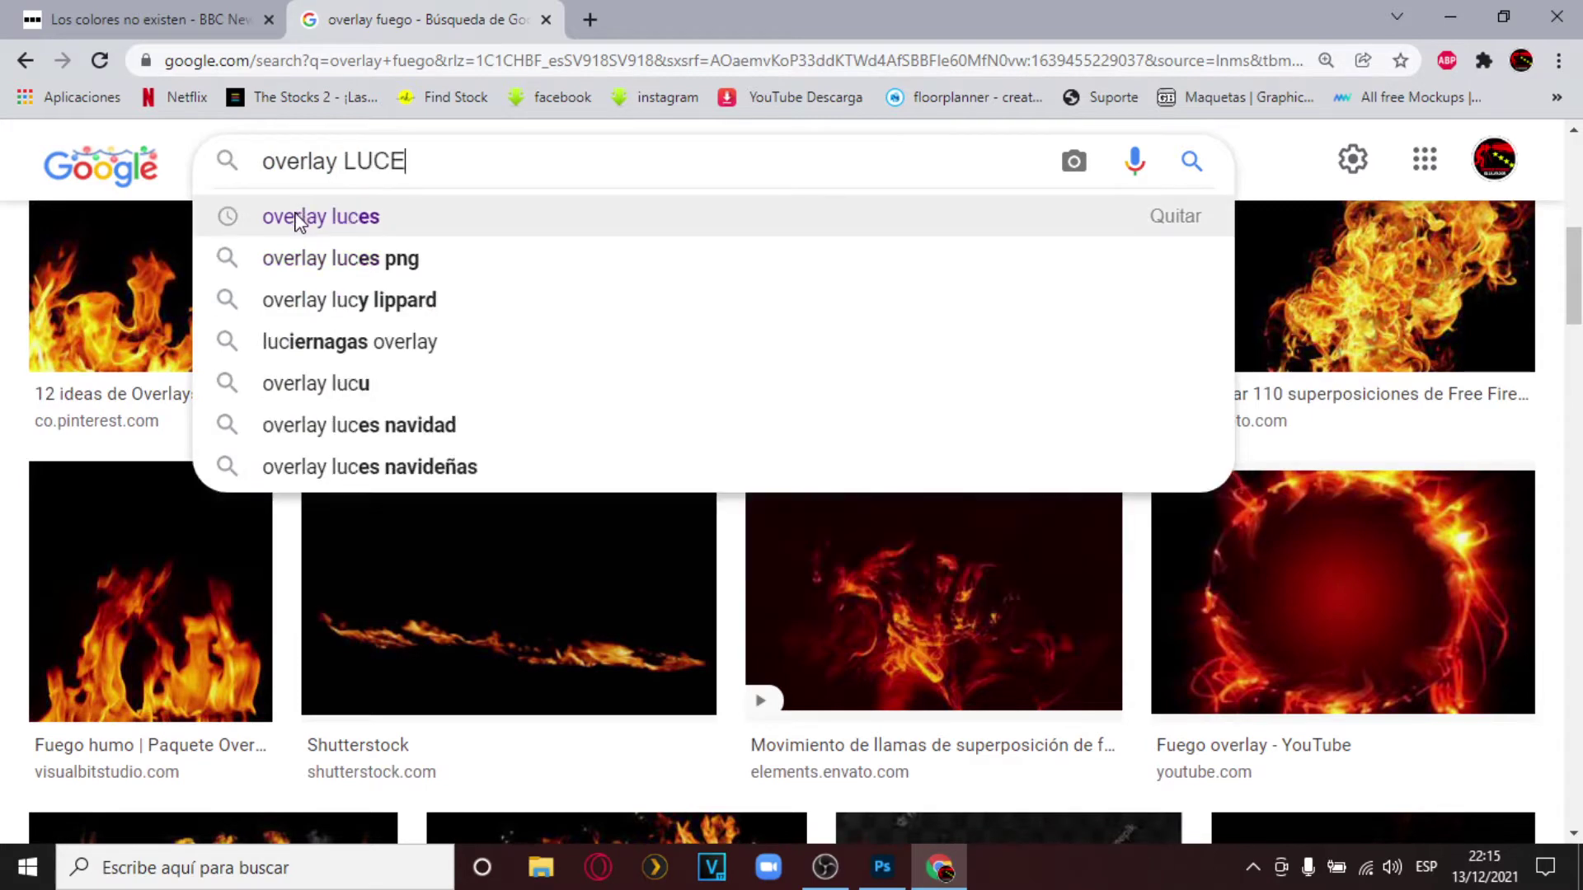
key("Return")
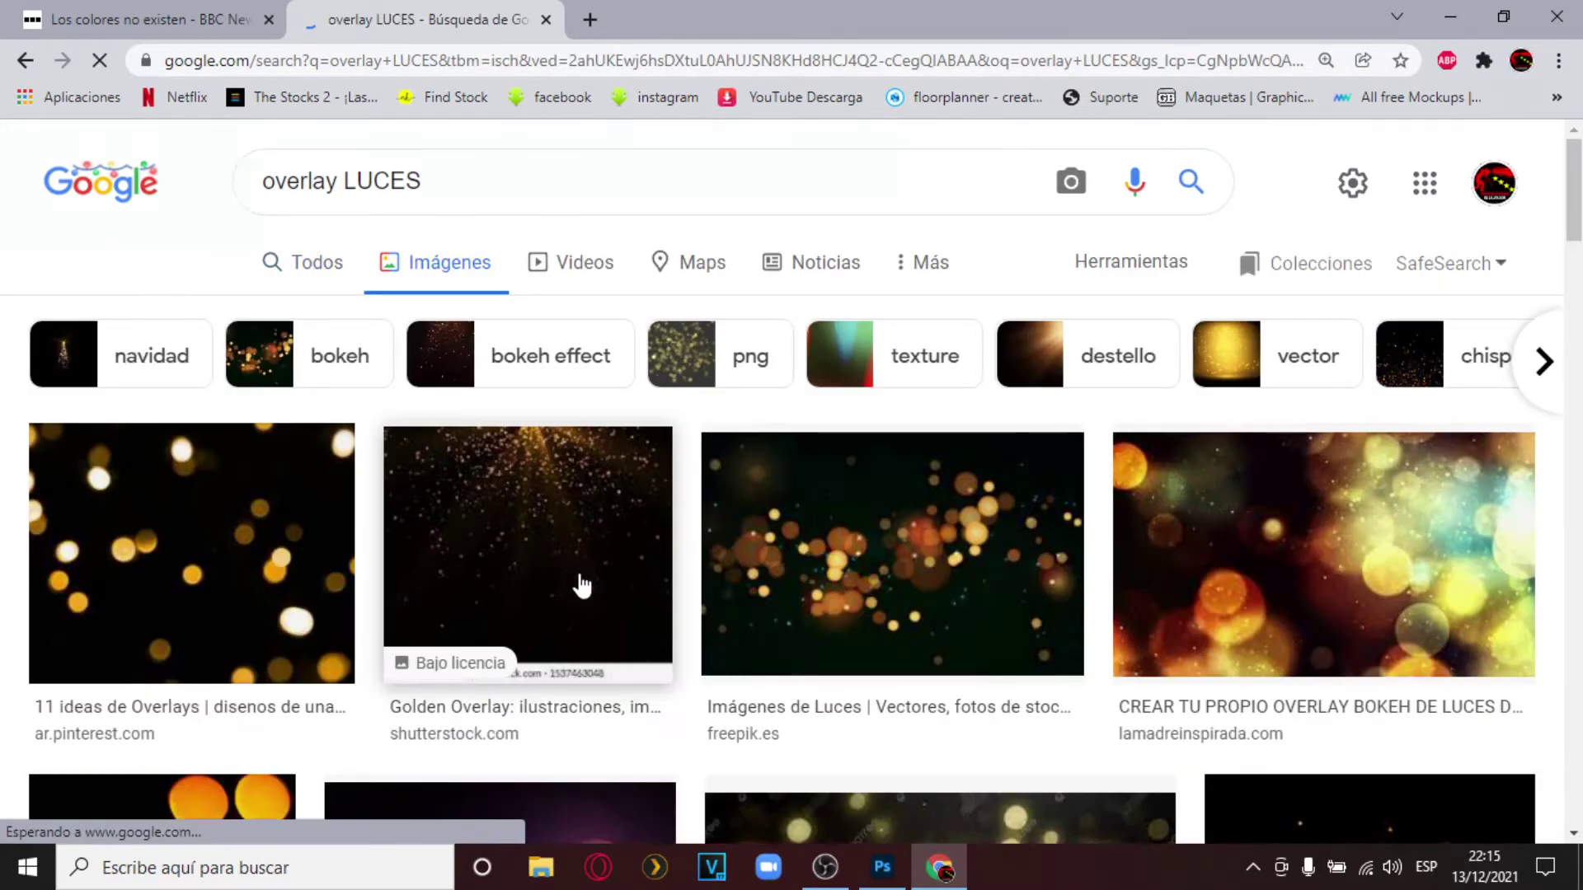
Open the 581 × 392 FixThePhoto image of orange bokeh lights on black and copy it.
scroll(578, 581, "down", 6)
scroll(582, 585, "down", 3)
scroll(577, 583, "up", 3)
left_click(277, 418)
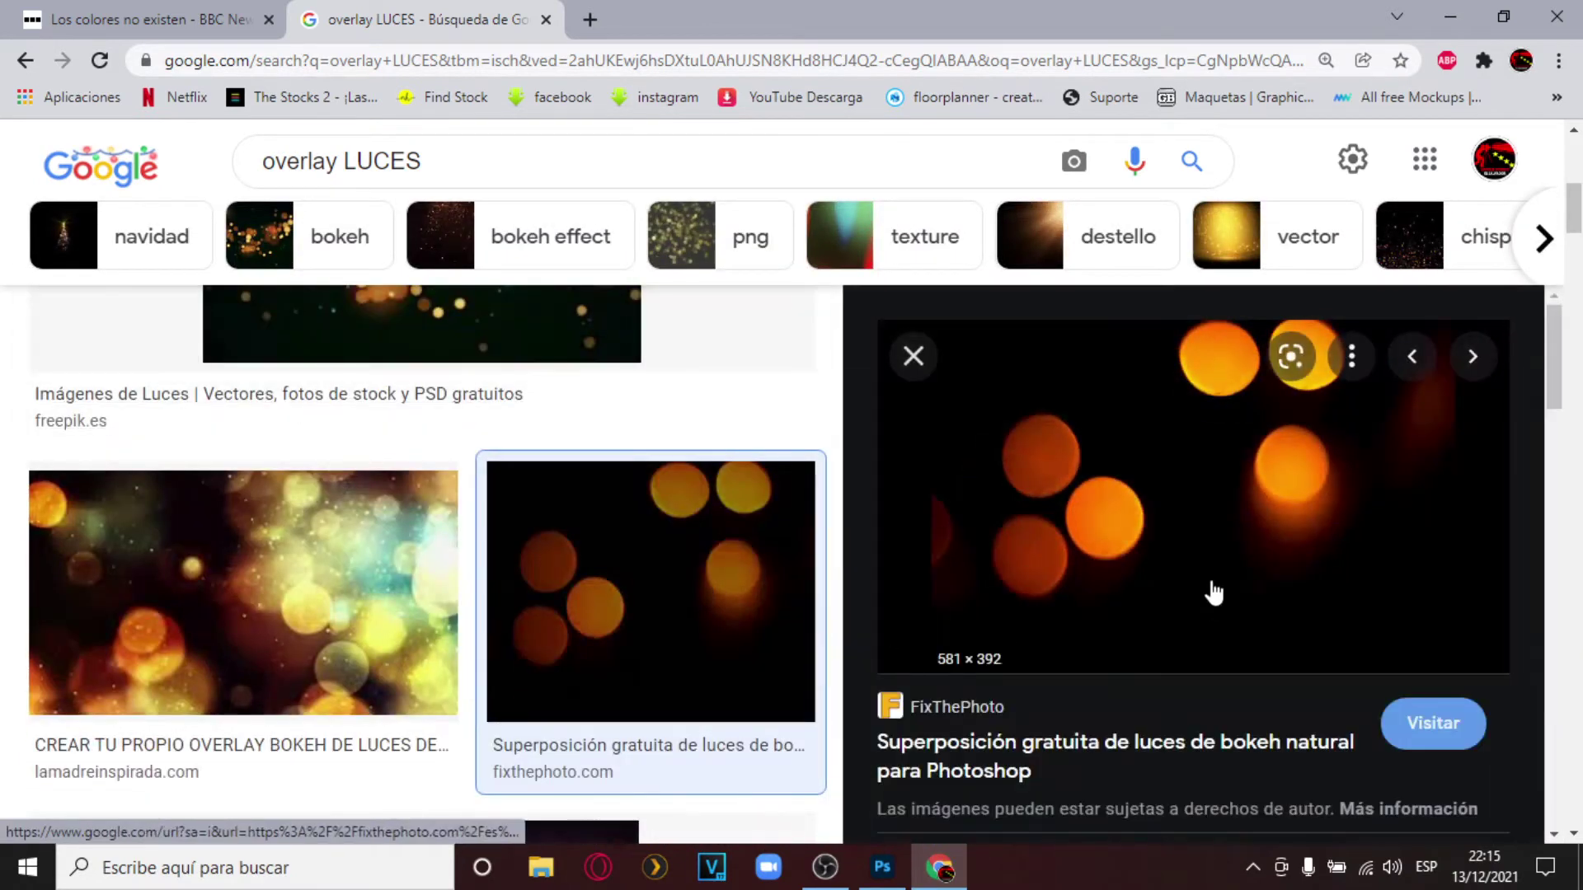
right_click(1164, 455)
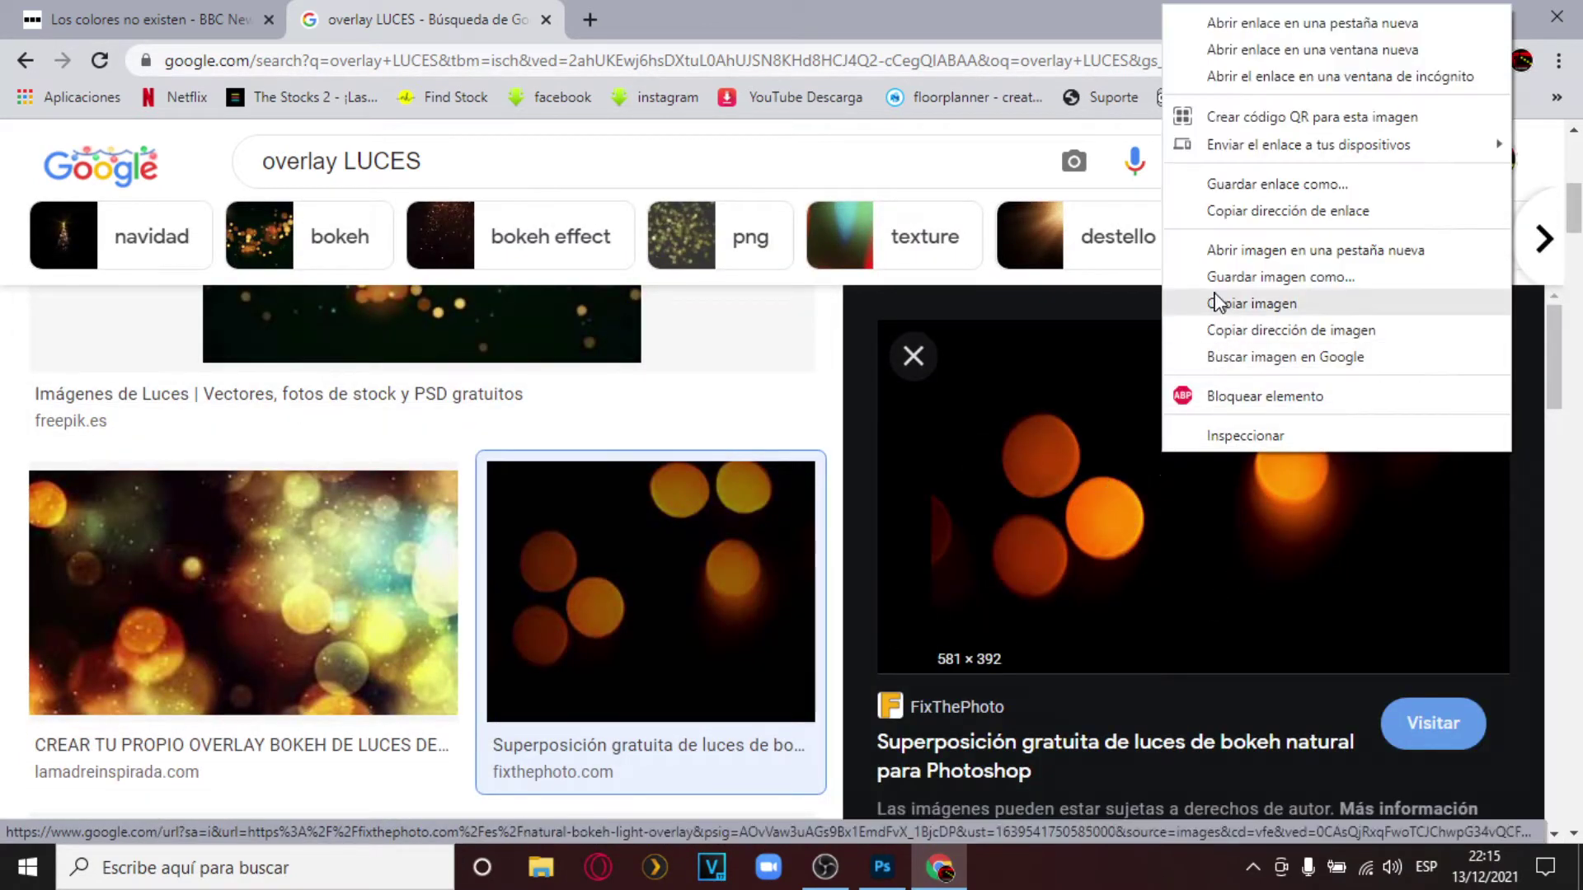
left_click(1219, 304)
Switch to Photoshop, paste the bokeh lights above the red fill layer and scale them to 344.39% to cover the canvas.
left_click(882, 868)
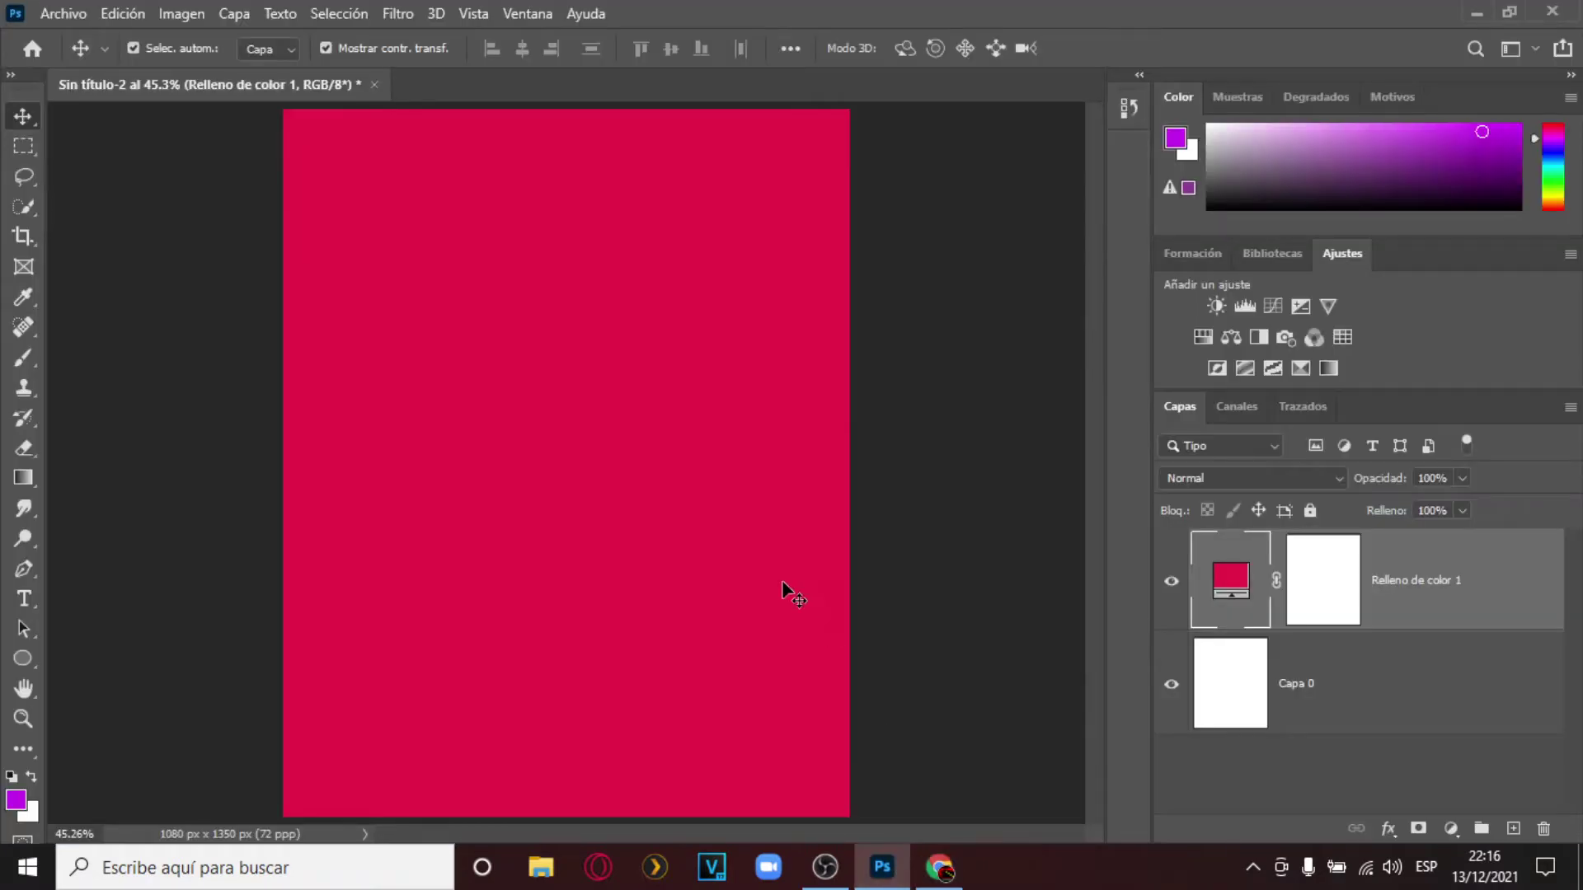
key("ctrl+v")
left_click_drag(557, 562, 566, 820)
left_click_drag(574, 355, 574, 104)
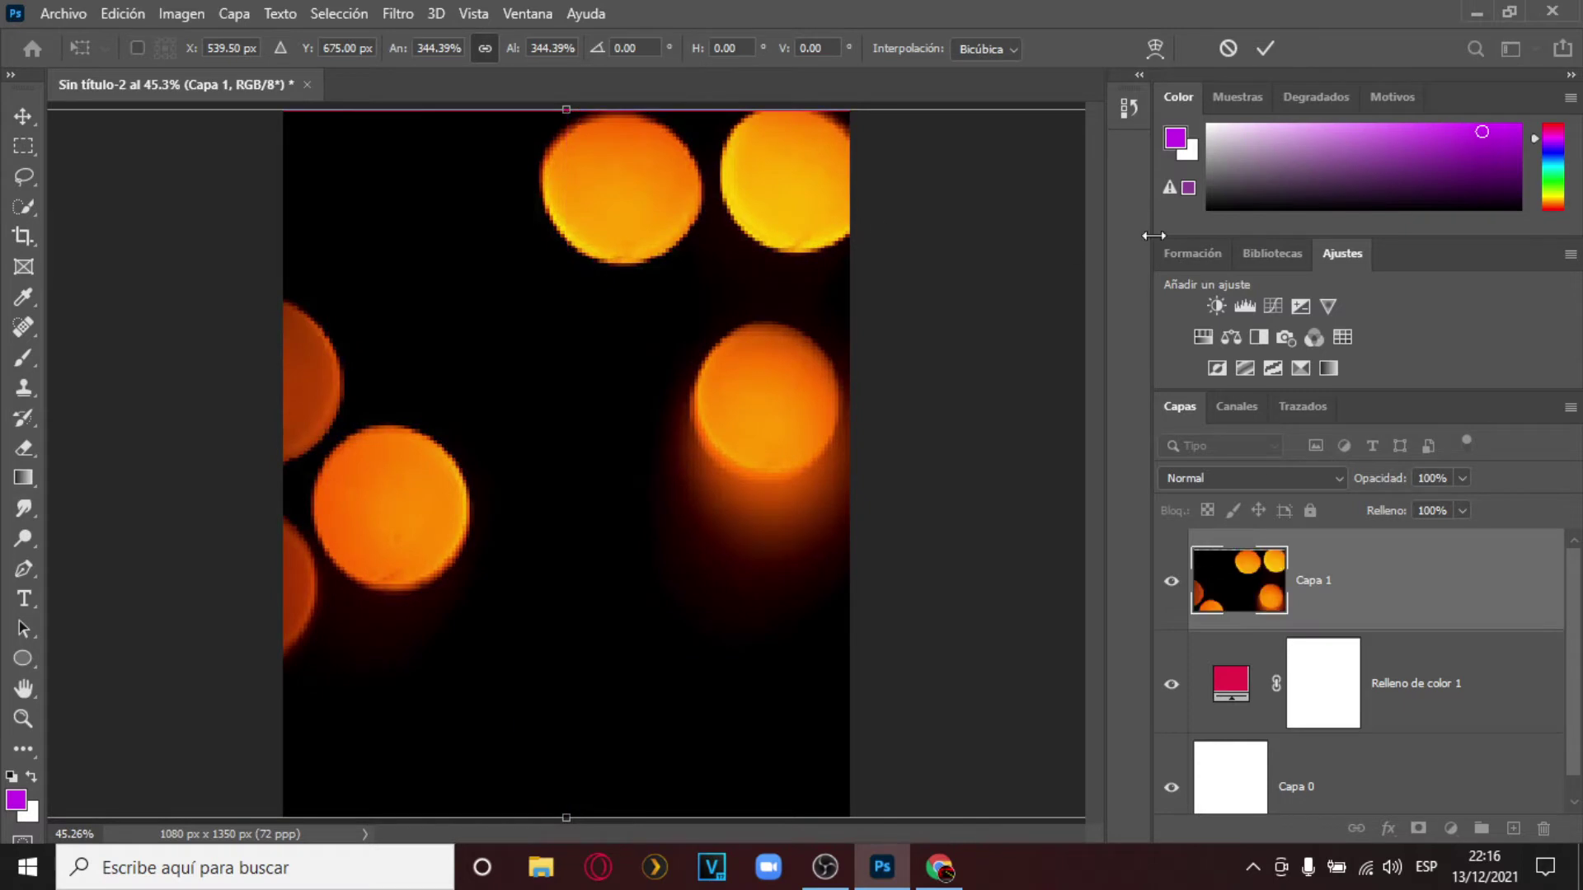
left_click(1268, 48)
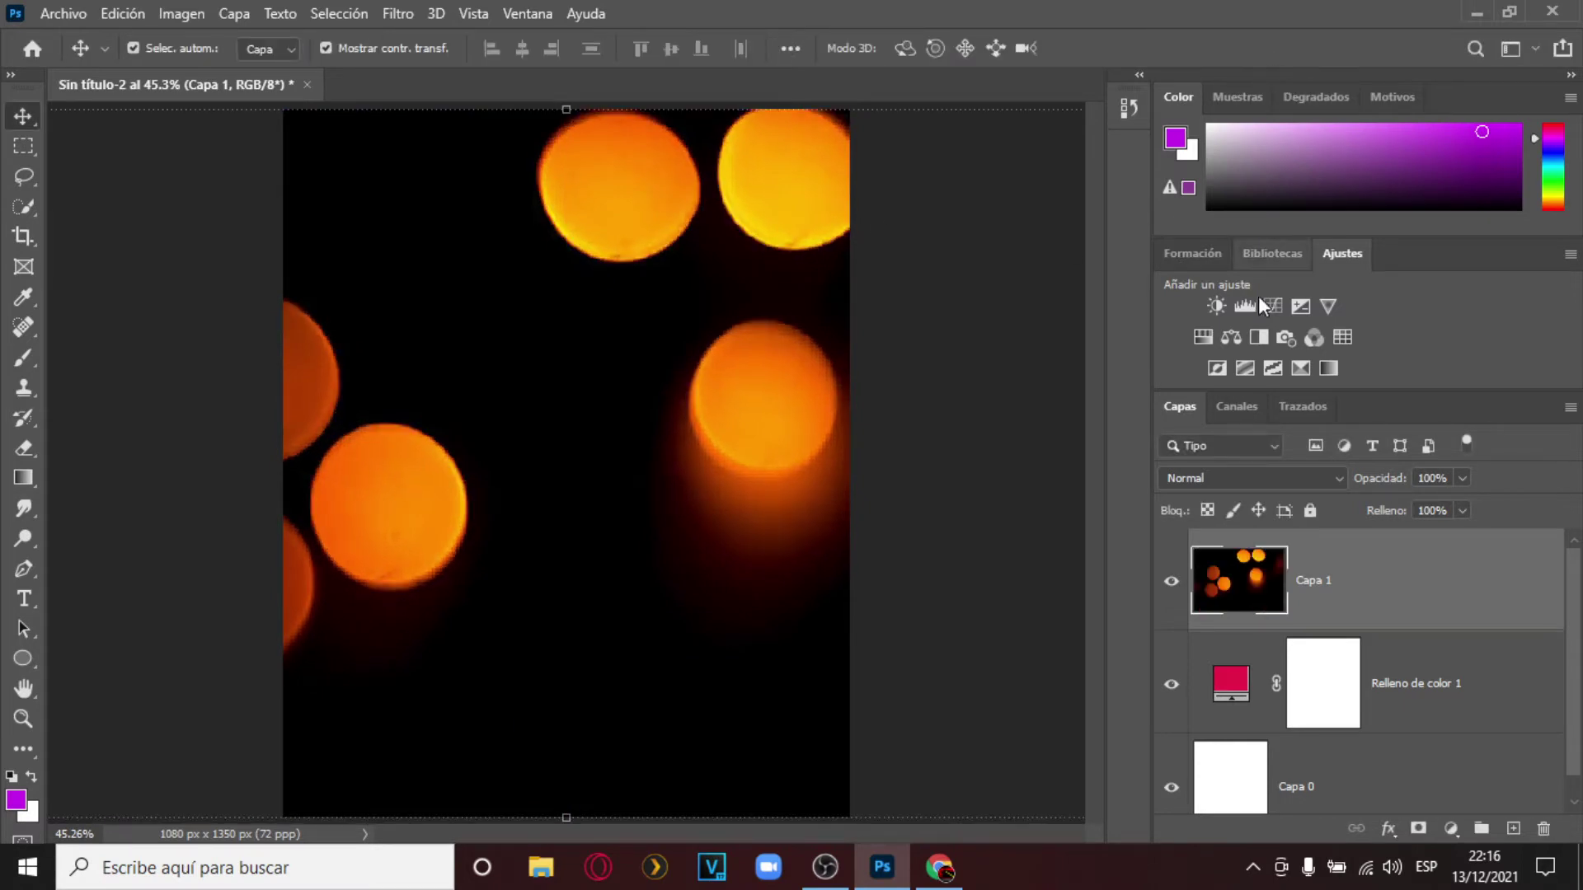
Set the bokeh lights layer to the Luminosidad blend mode and shift the colour fill beneath it to a purer red.
left_click(1332, 476)
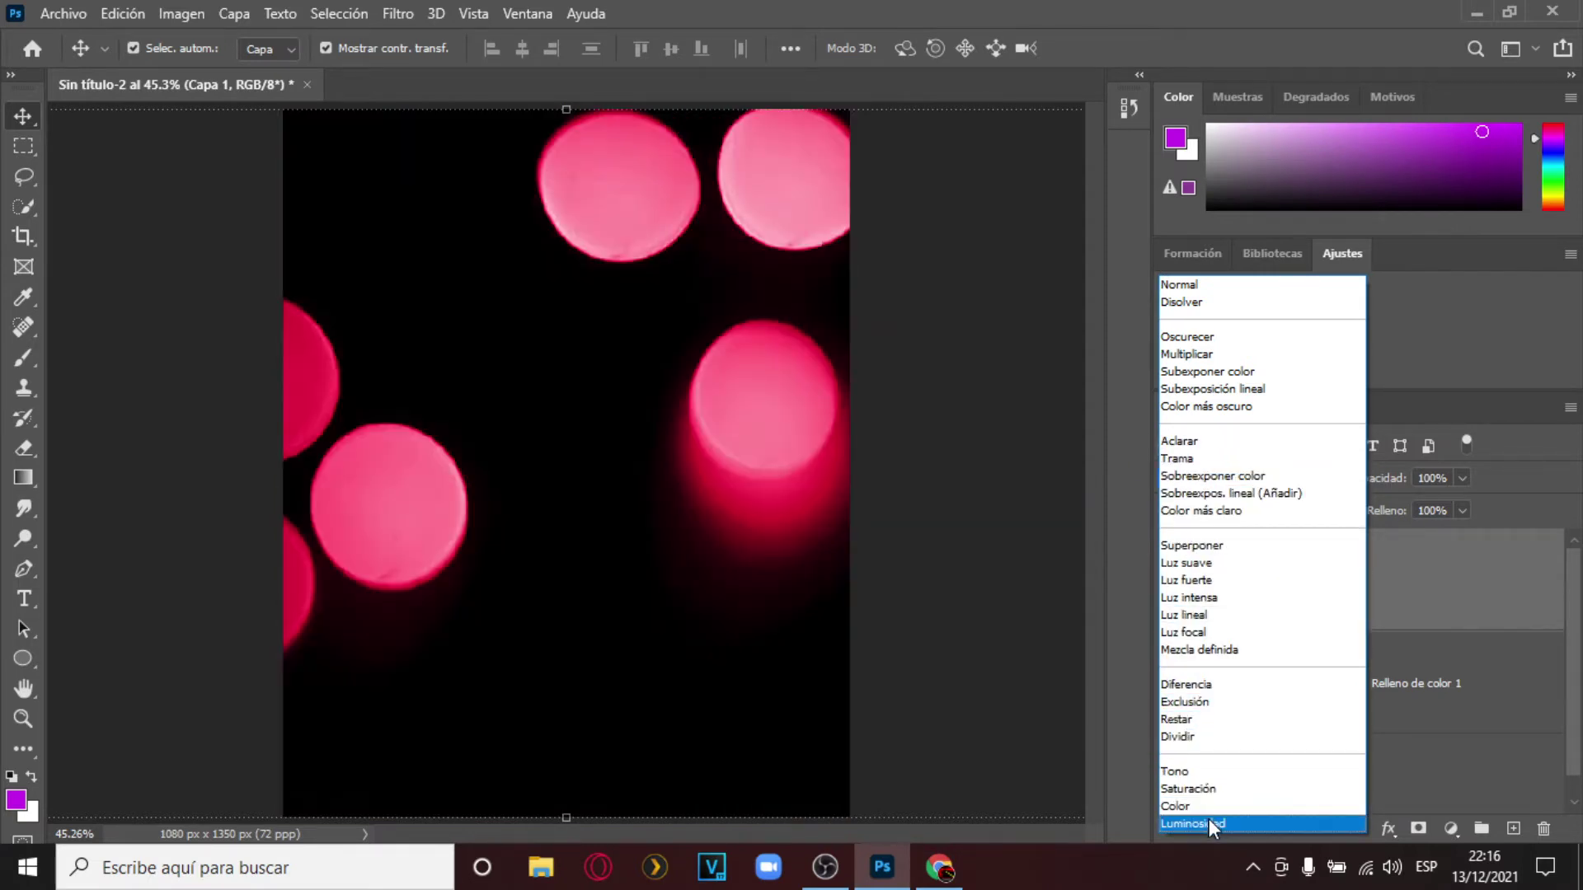
left_click(1209, 820)
double_click(1229, 684)
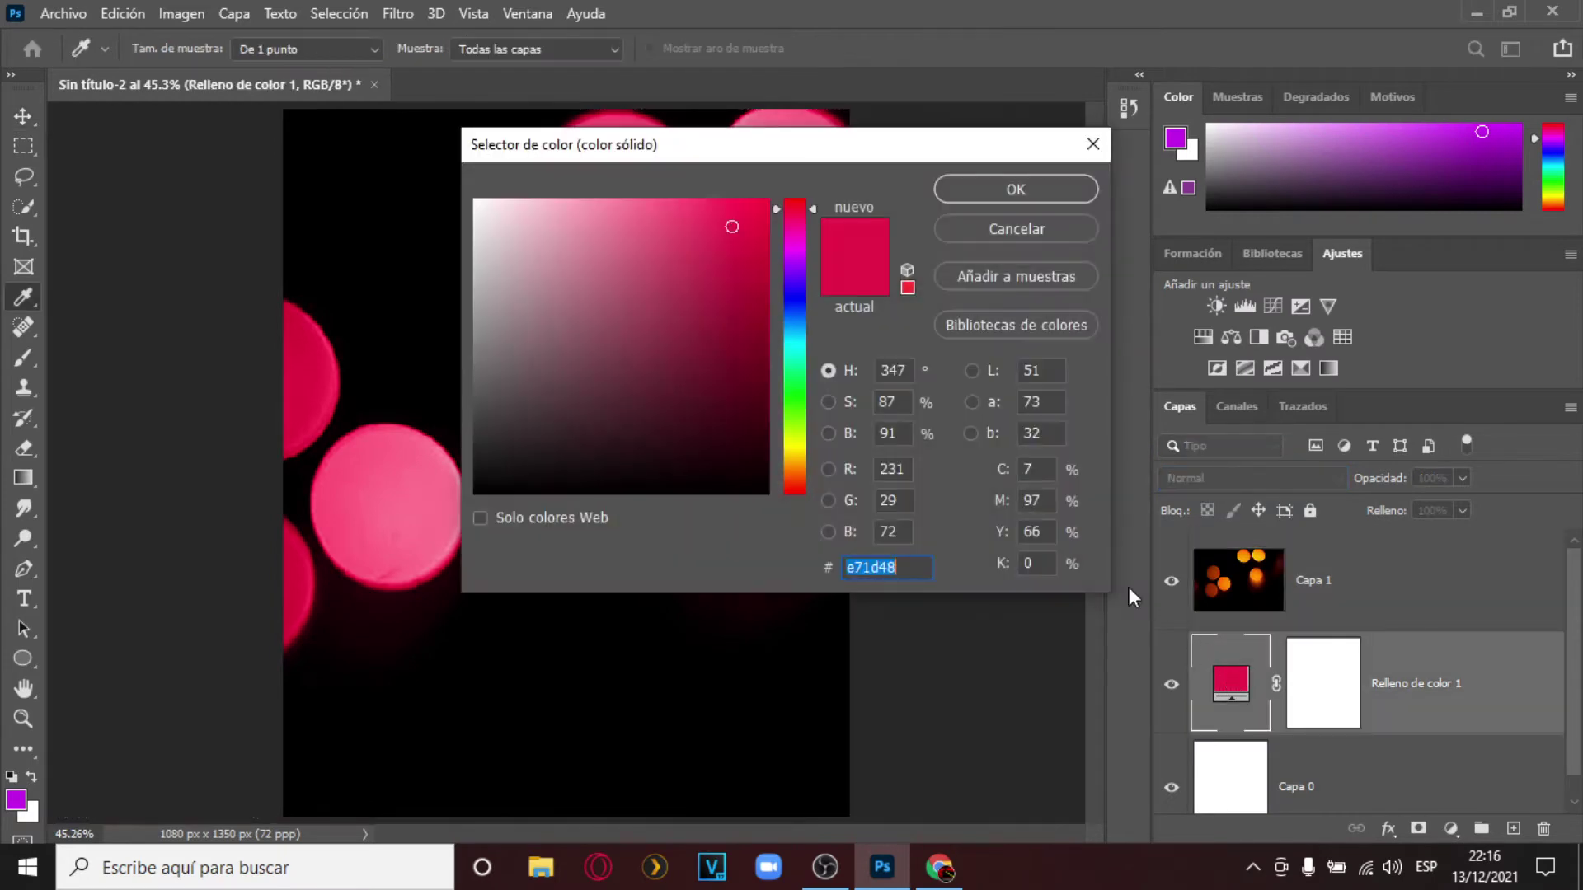
left_click_drag(821, 152, 1182, 151)
mouse_move(1133, 220)
left_mouse_down()
mouse_move(1146, 502)
mouse_move(1131, 200)
left_mouse_up()
left_click(1326, 201)
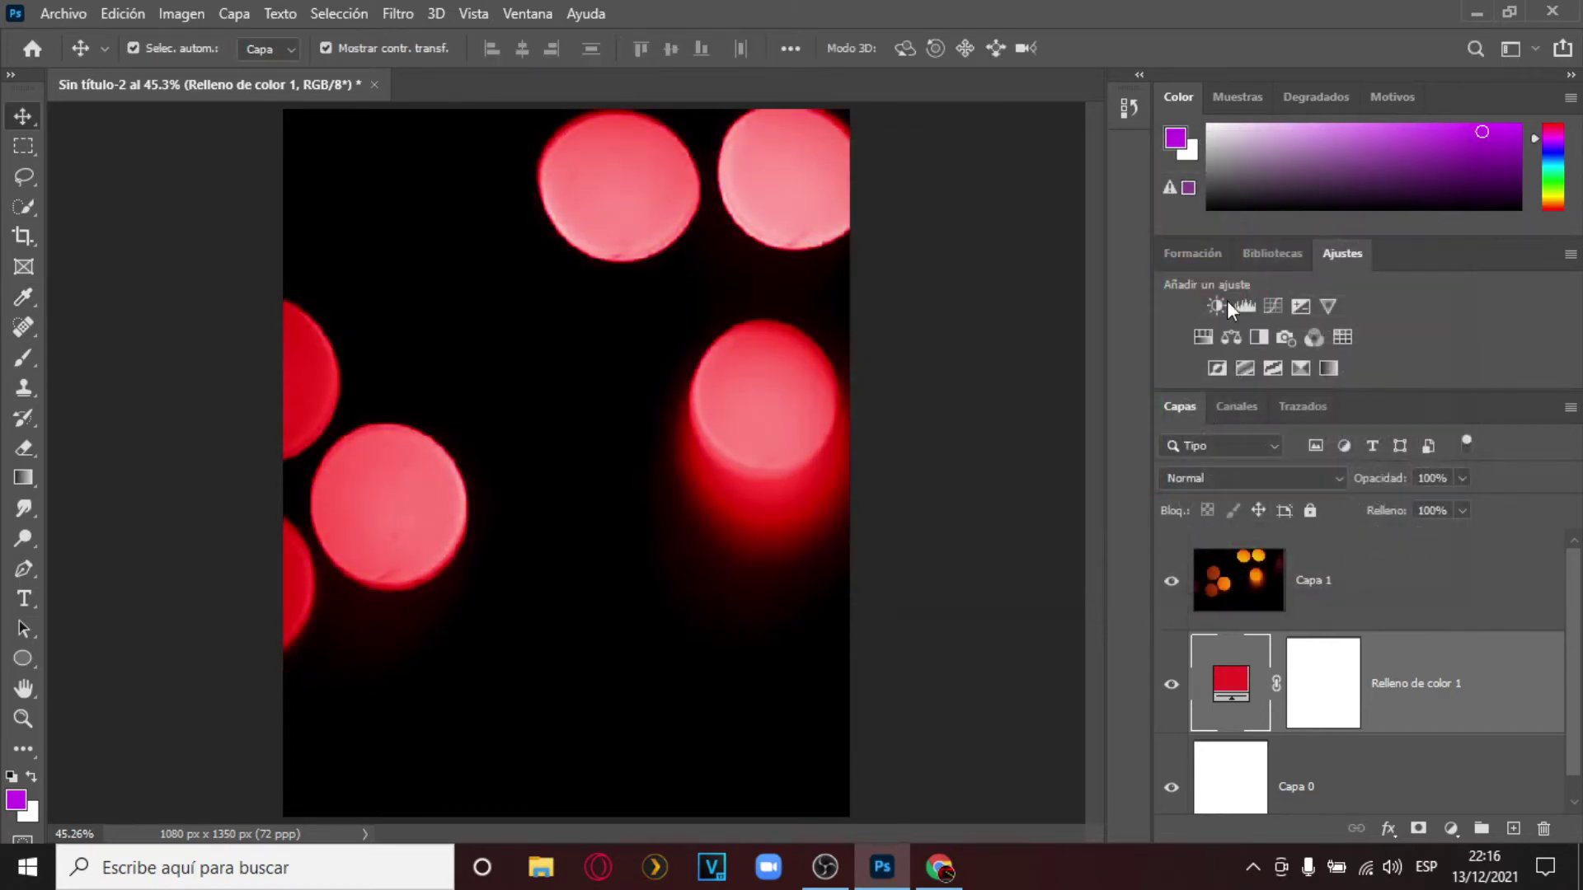
left_click(1349, 610)
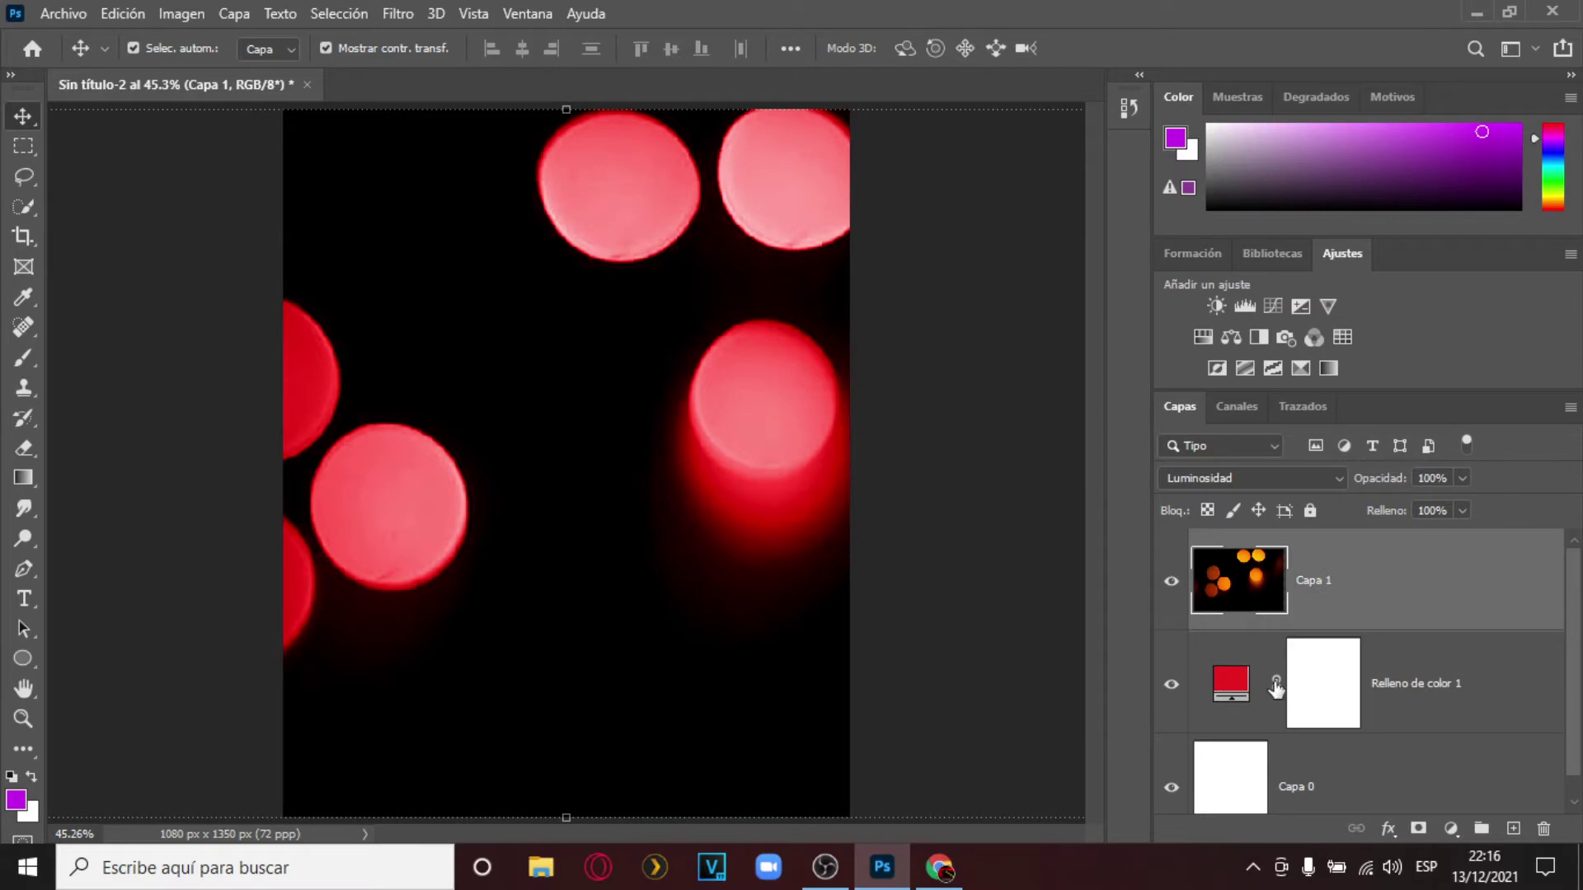
left_click(1373, 681)
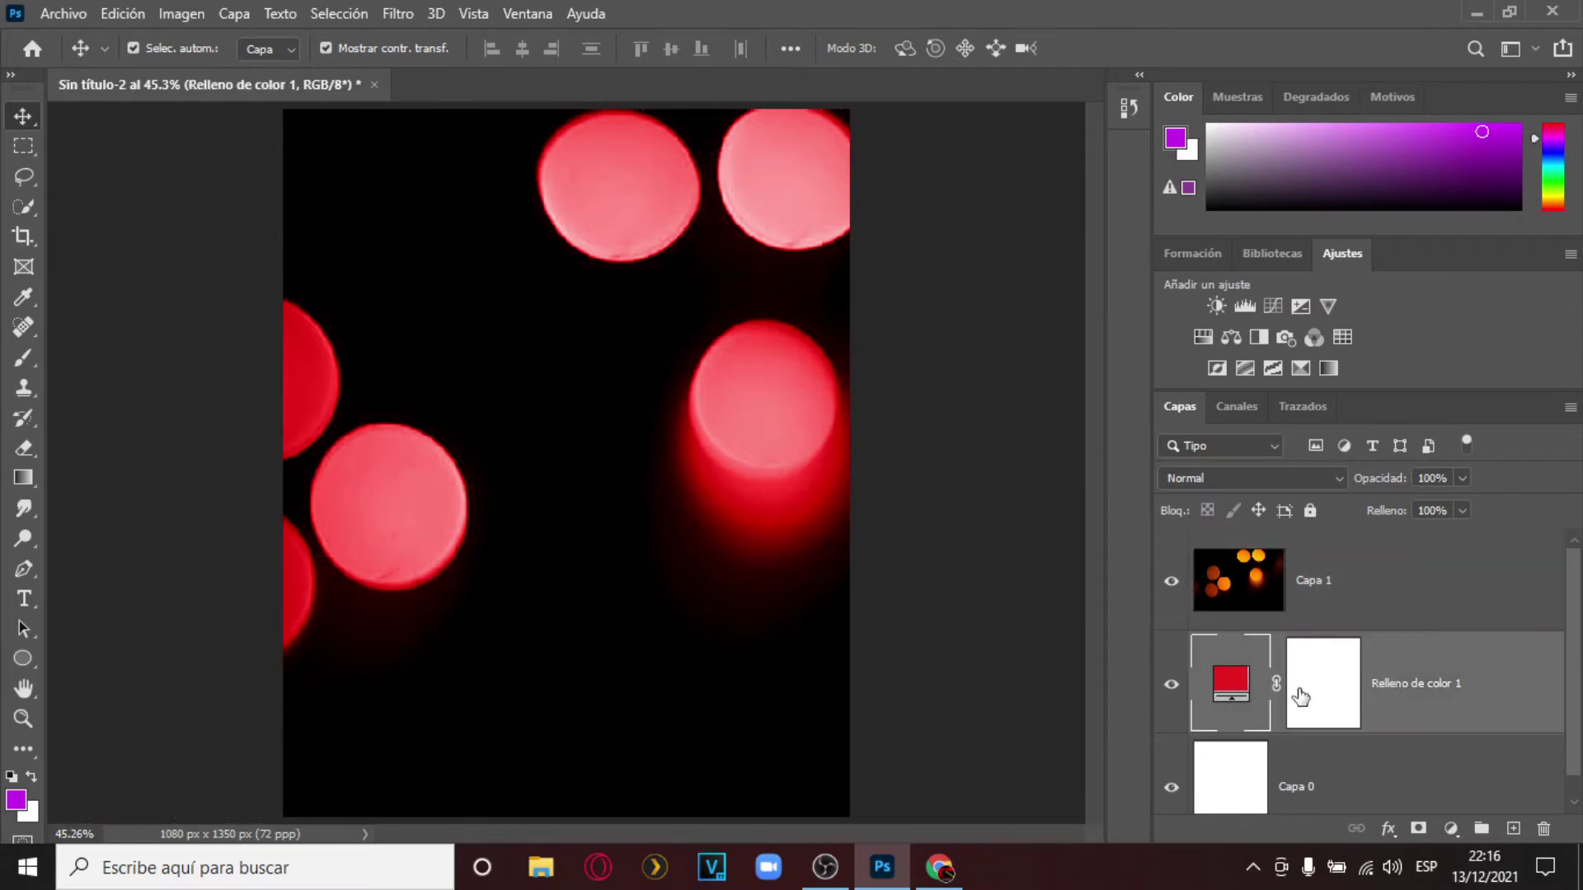
left_click(1369, 592)
left_click(1399, 676)
left_click(1372, 577)
left_click(1387, 684)
left_click(1379, 598)
left_click(1392, 696)
left_click(1352, 606)
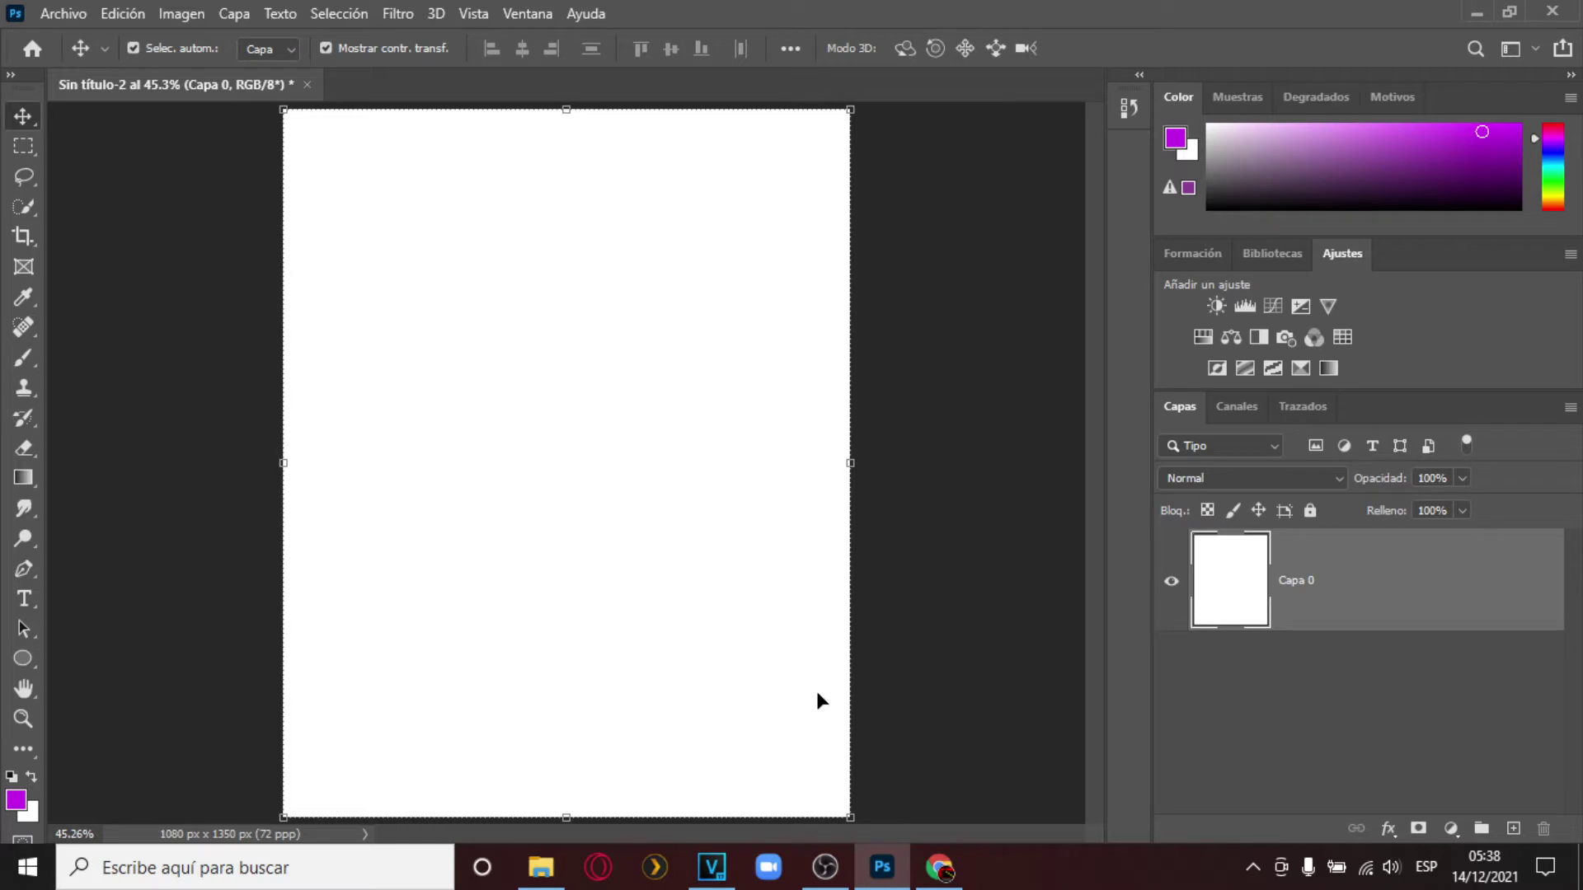
Place beautiful-purple-brick-wall-for-background from the clase 1 folder as an embedded image and scale it to 58.97% to cover the canvas.
left_click(67, 18)
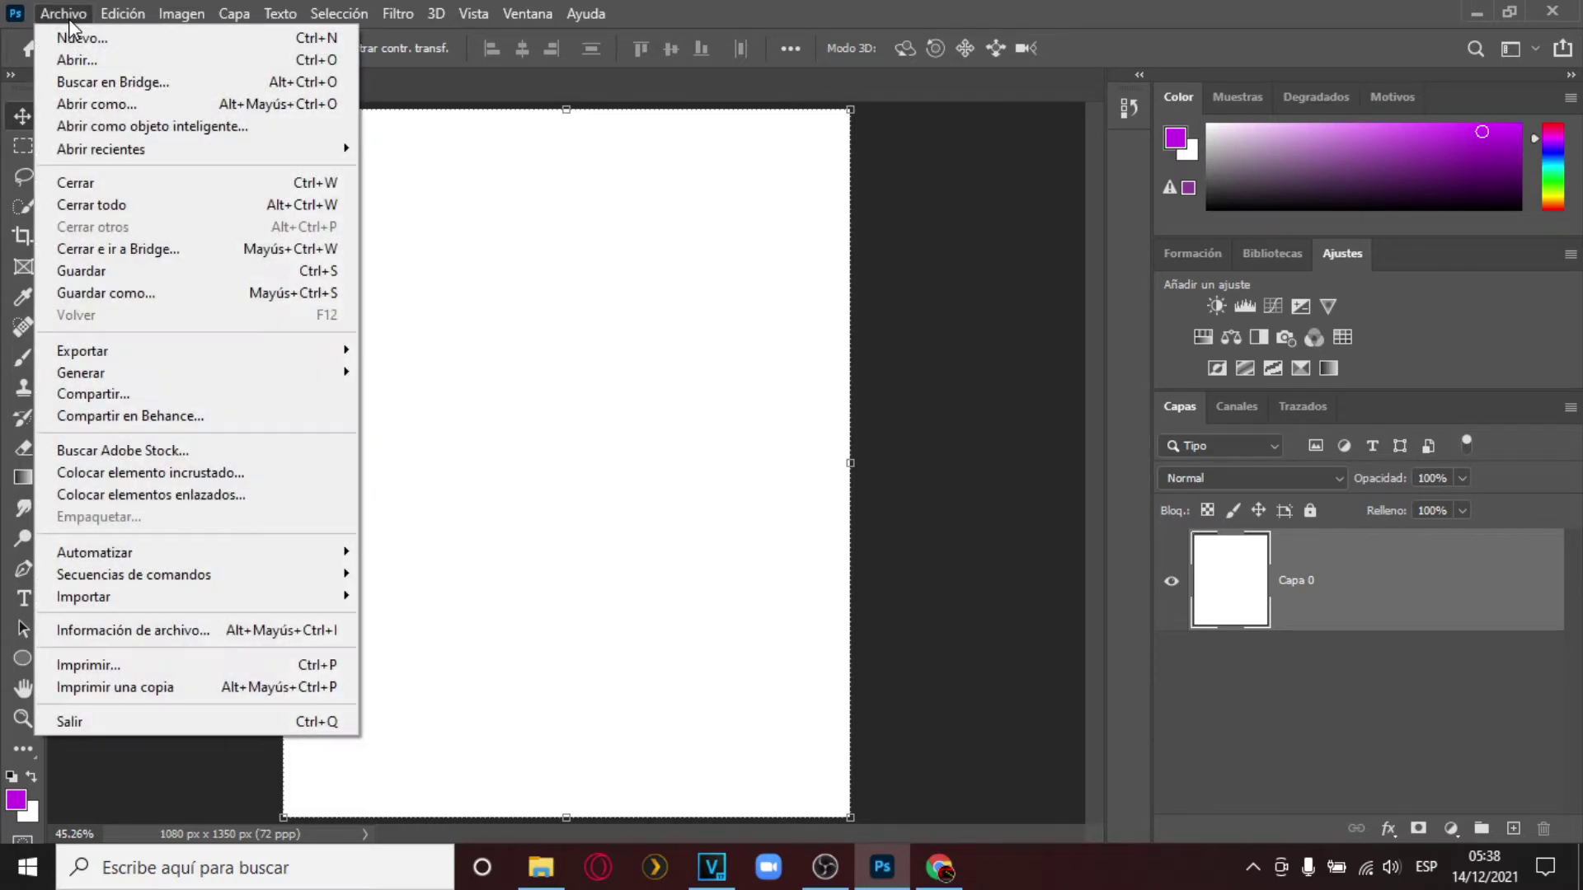
left_click(165, 475)
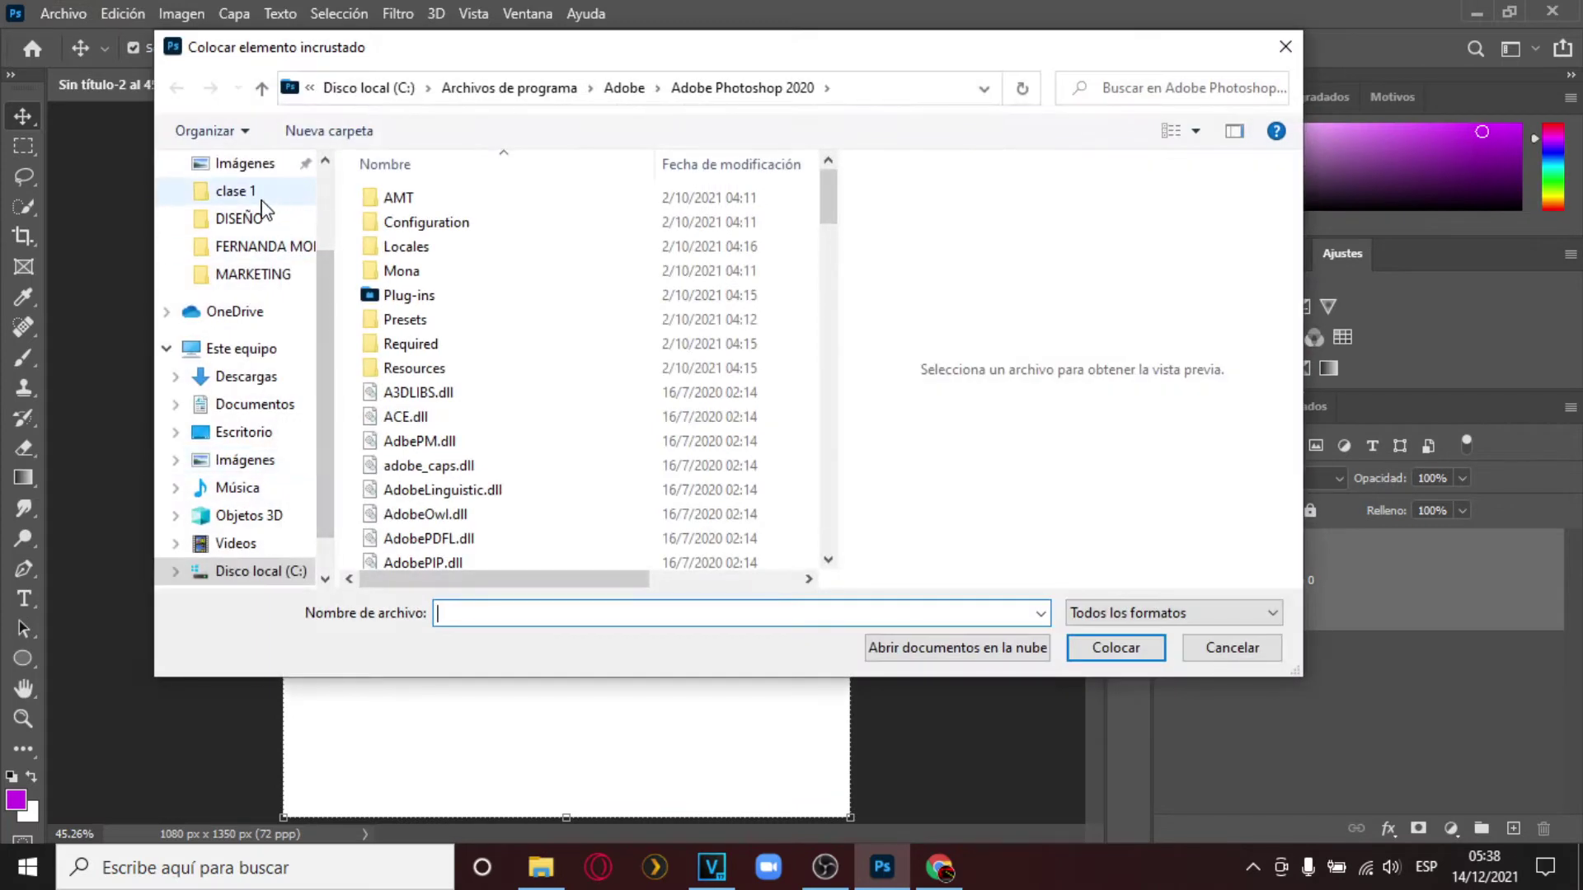
left_click(248, 194)
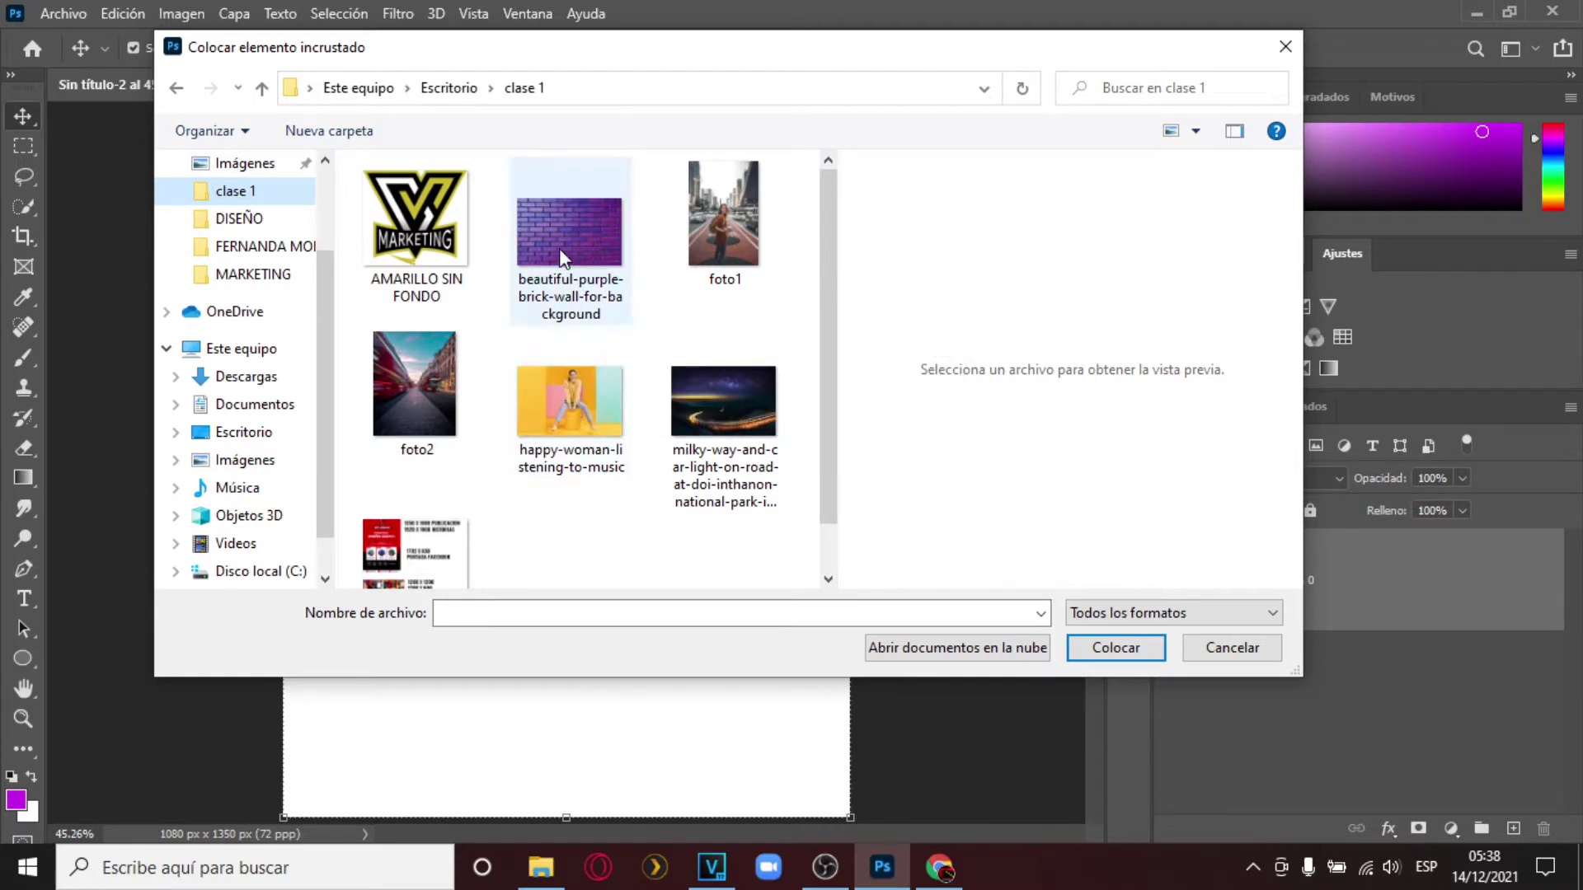
left_click(551, 315)
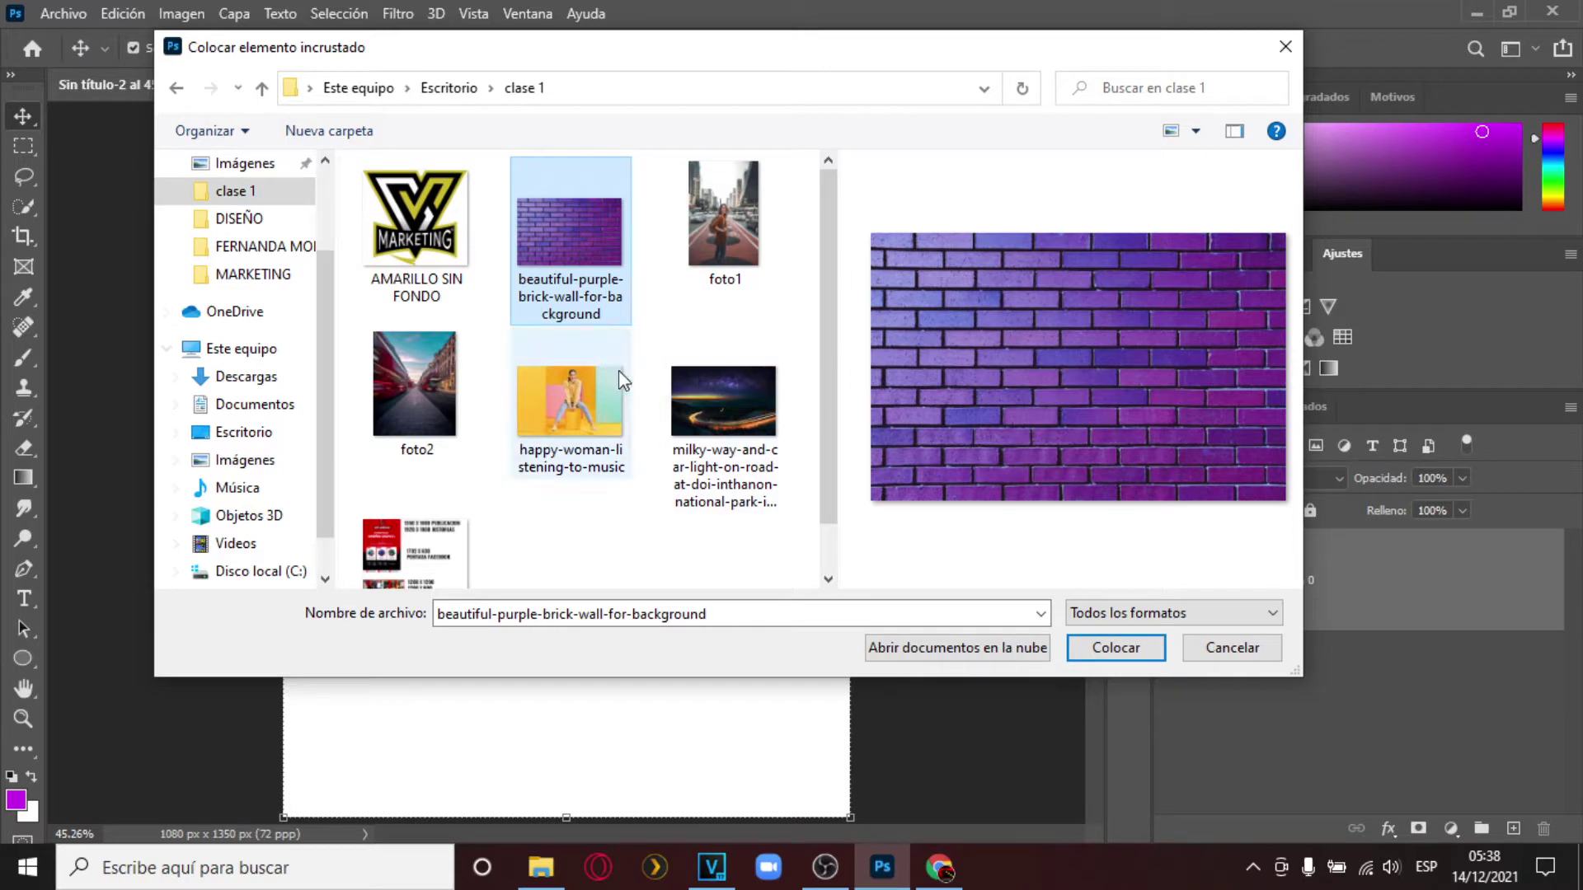
left_click(1125, 650)
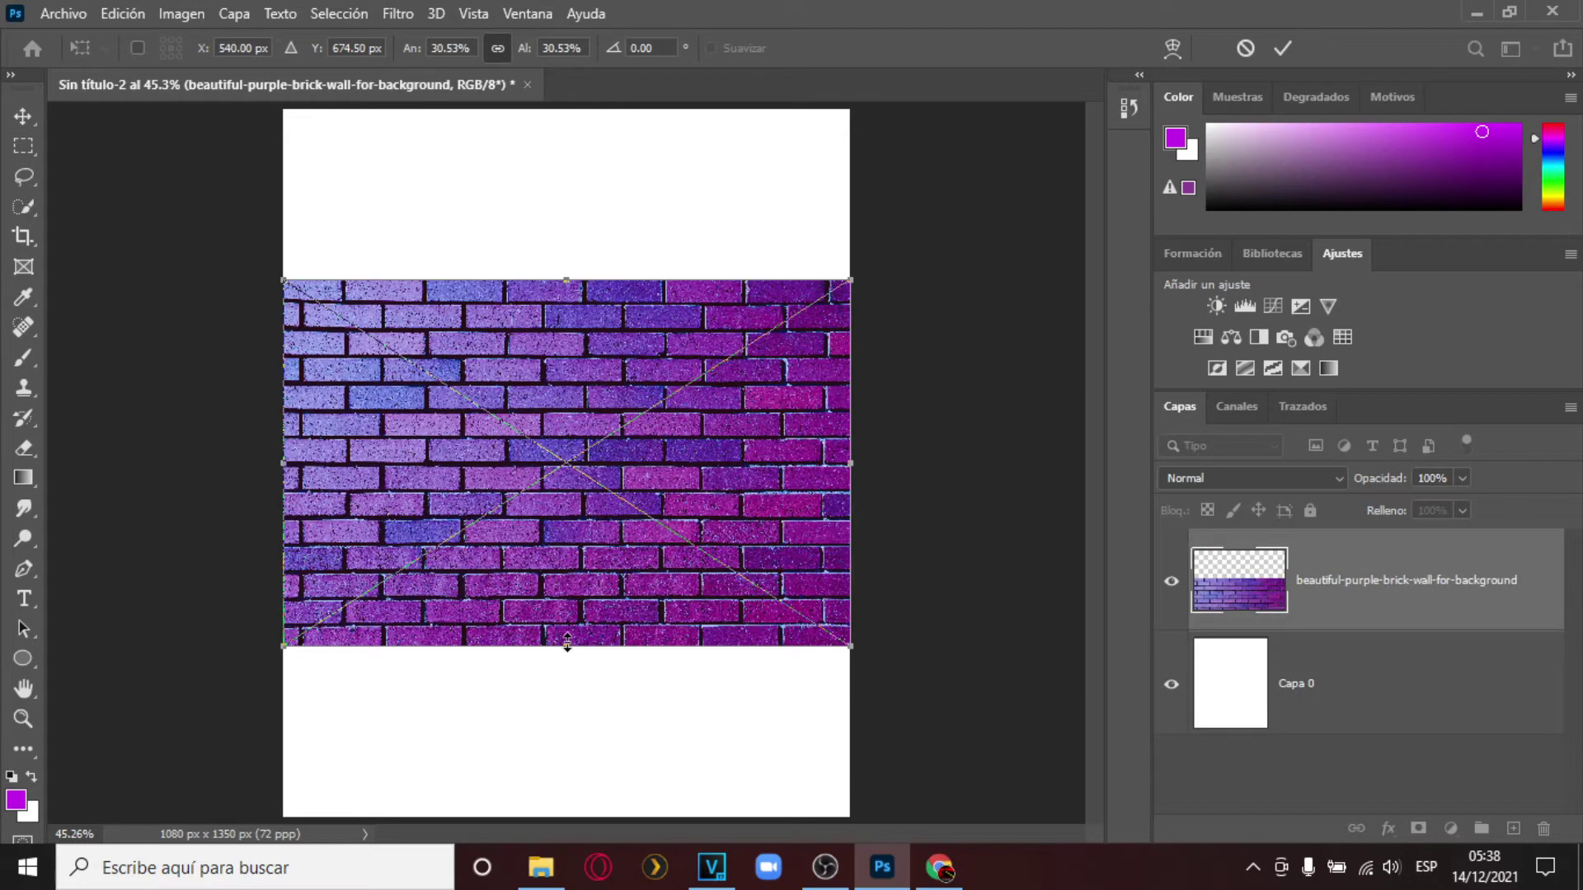
left_click_drag(567, 645, 567, 819)
left_click_drag(568, 277, 605, 106)
key("Return")
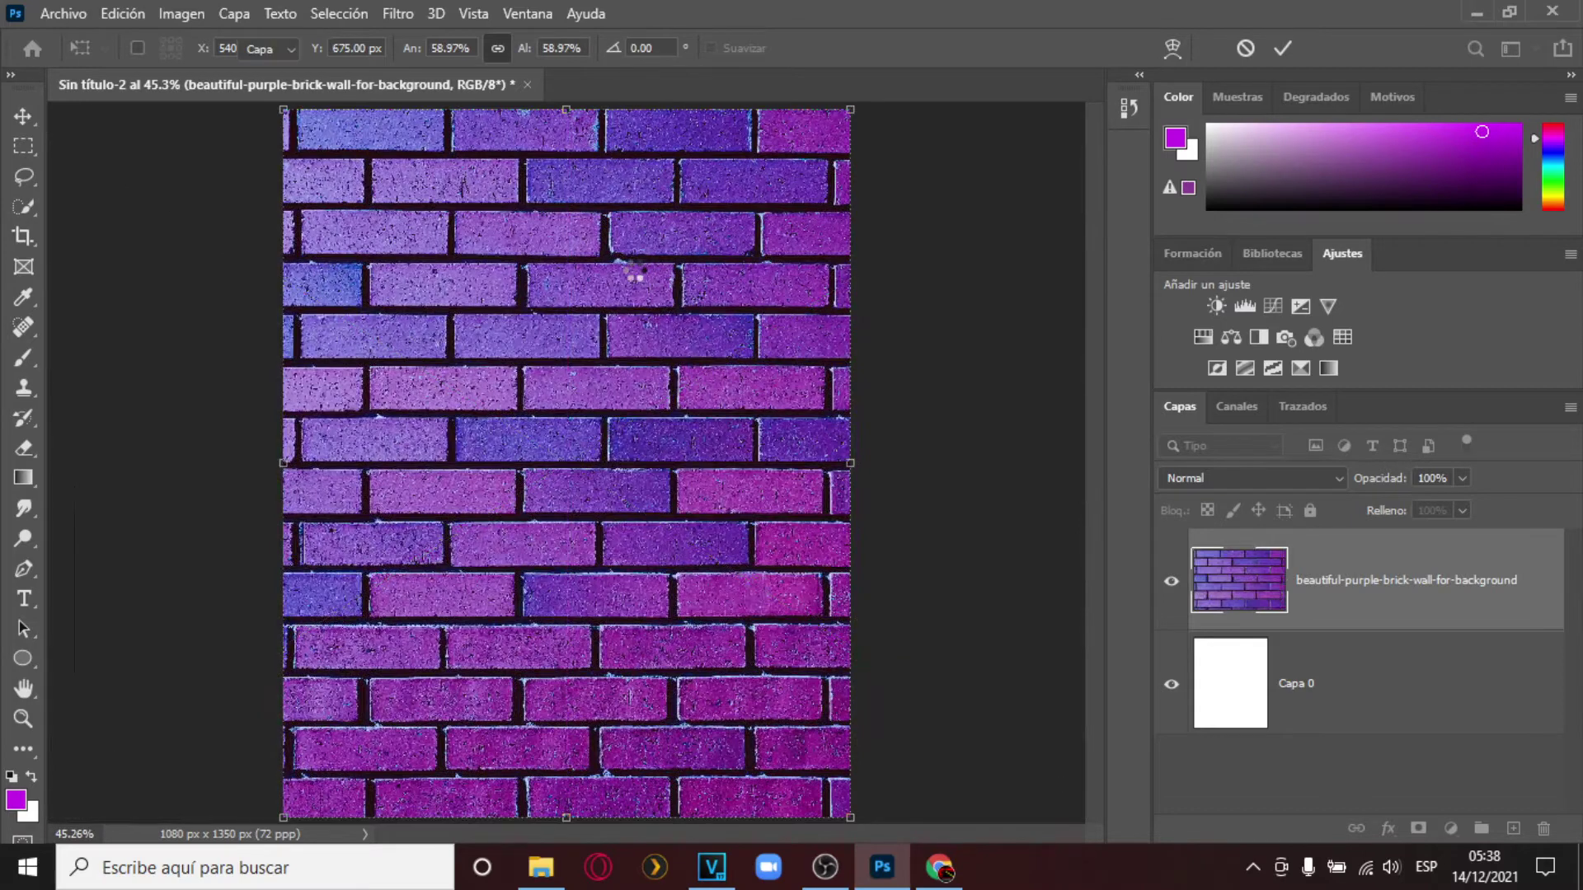
Rename the brick wall layer MURO and rasterize it.
double_click(1325, 587)
type("MURO")
key("Return")
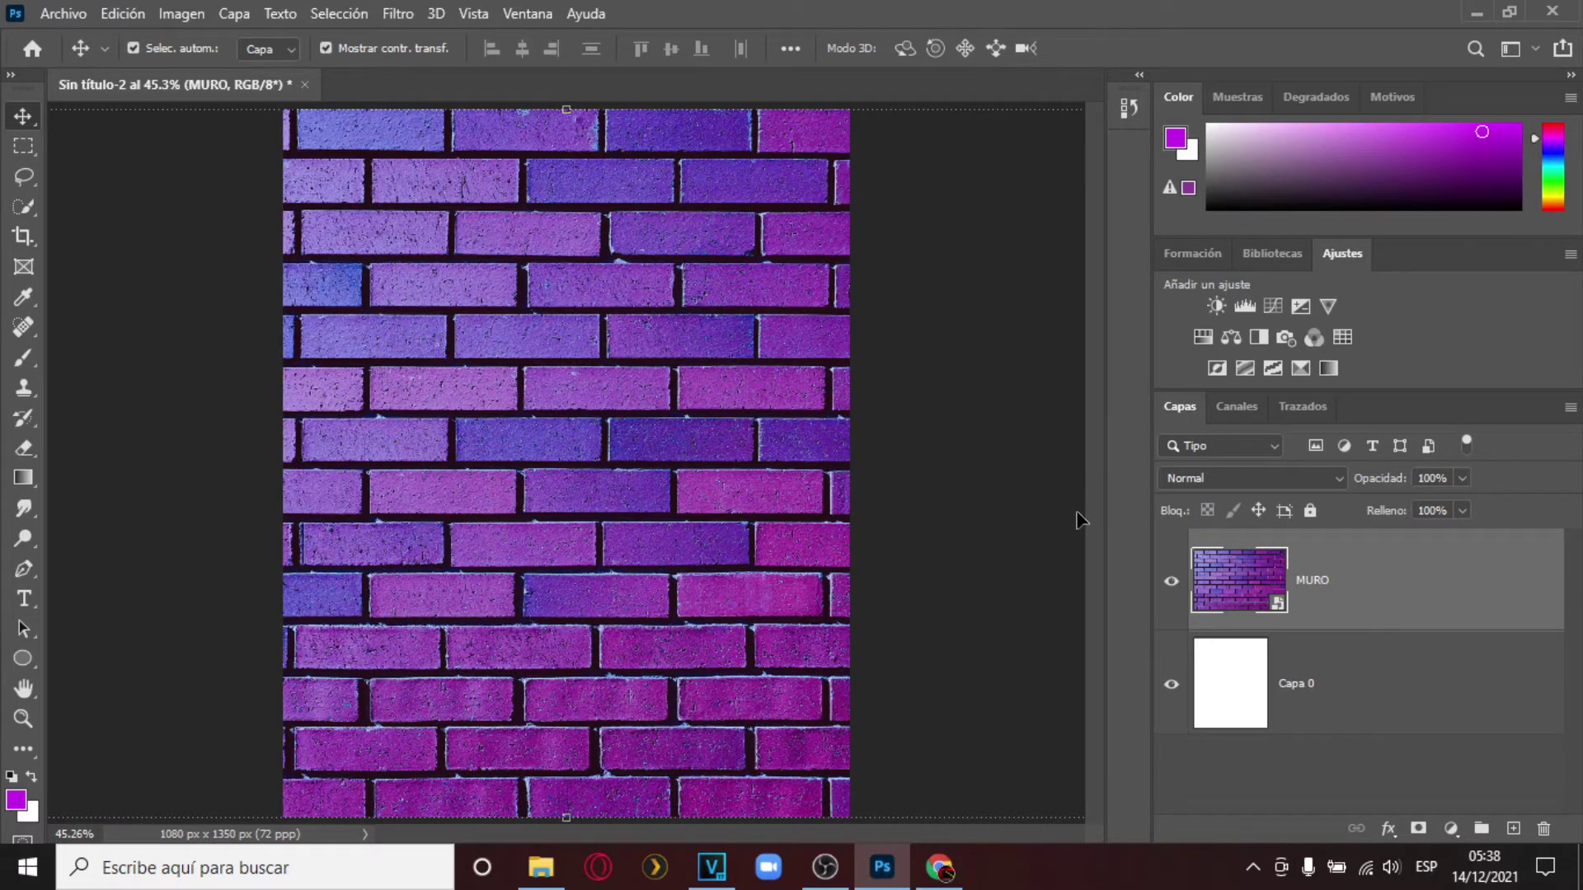
right_click(1314, 580)
left_click(1413, 578)
right_click(1379, 588)
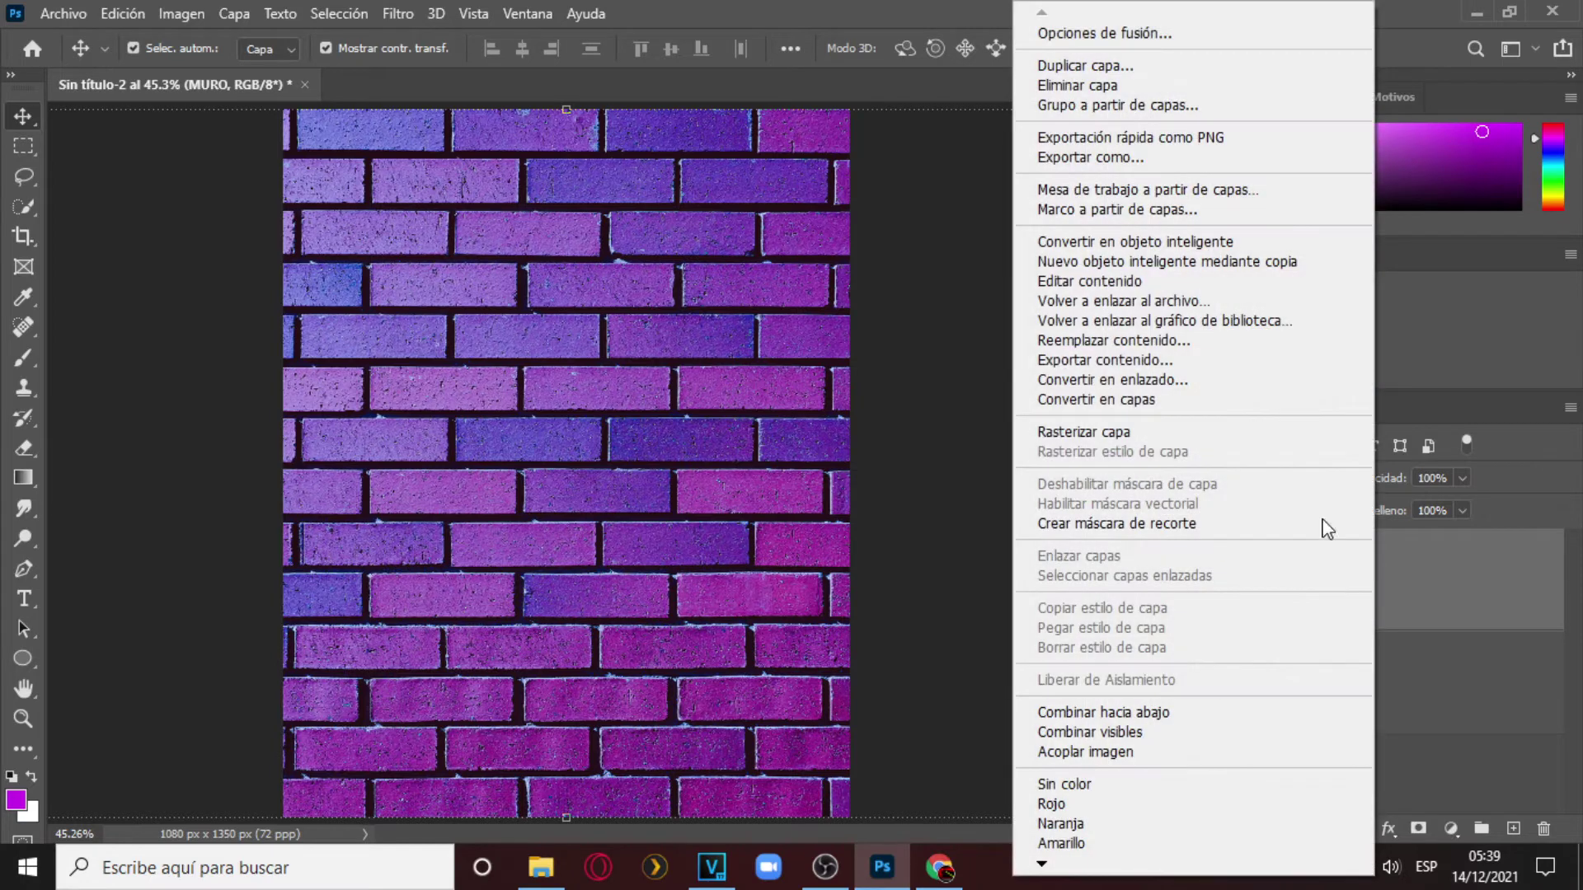
left_click(1220, 432)
Place happy-woman-listening-to-music as an embedded image, scale it to 102.40% and shift it left to X 394.23 px.
left_click(66, 18)
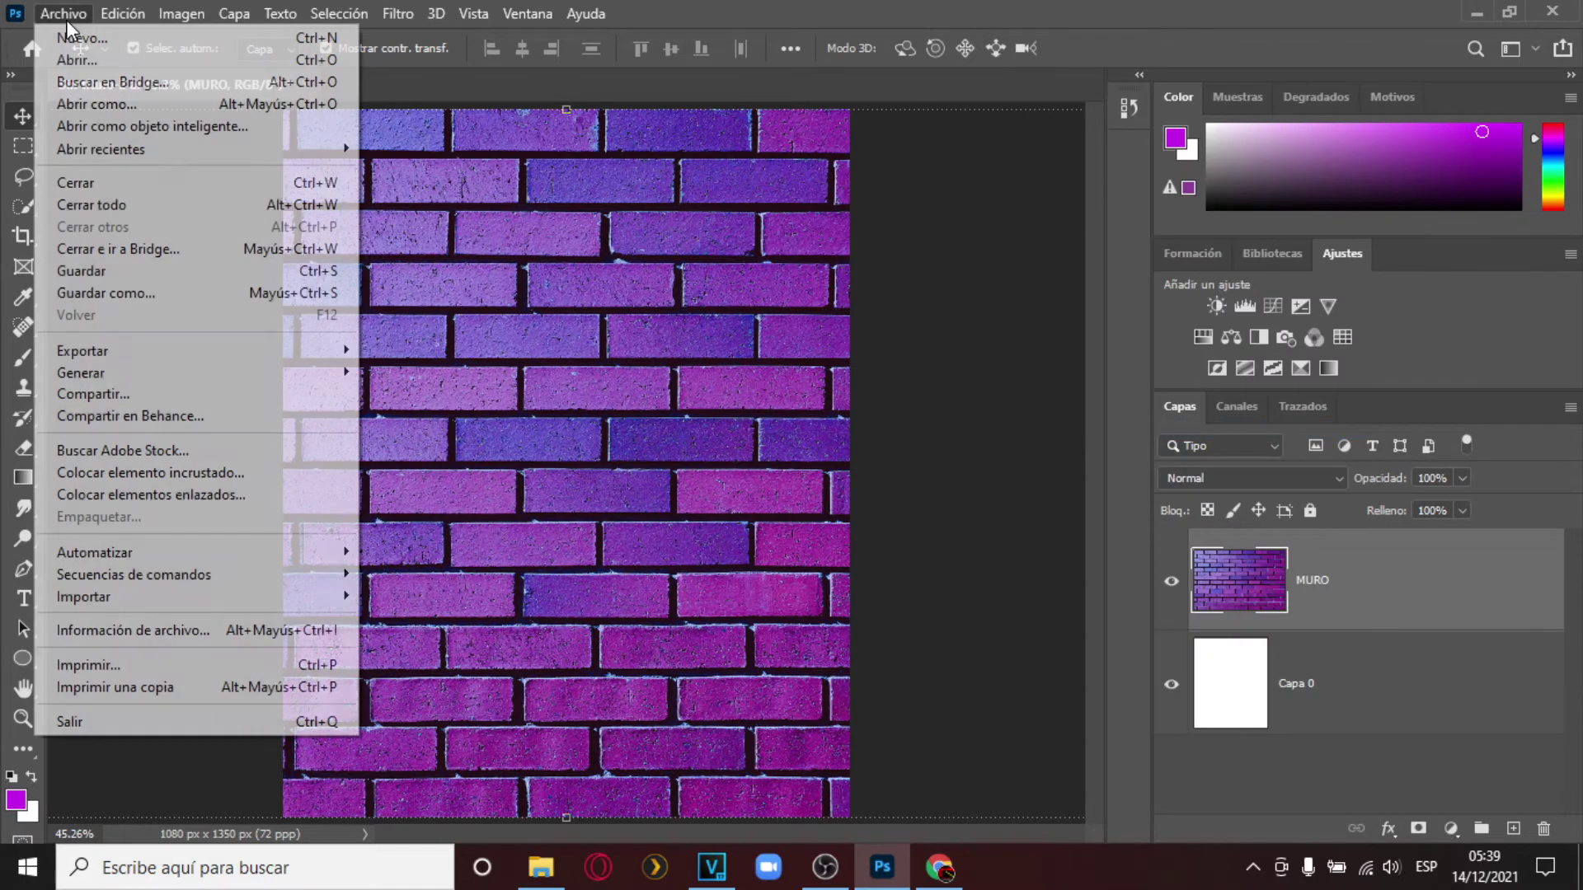
left_click(225, 474)
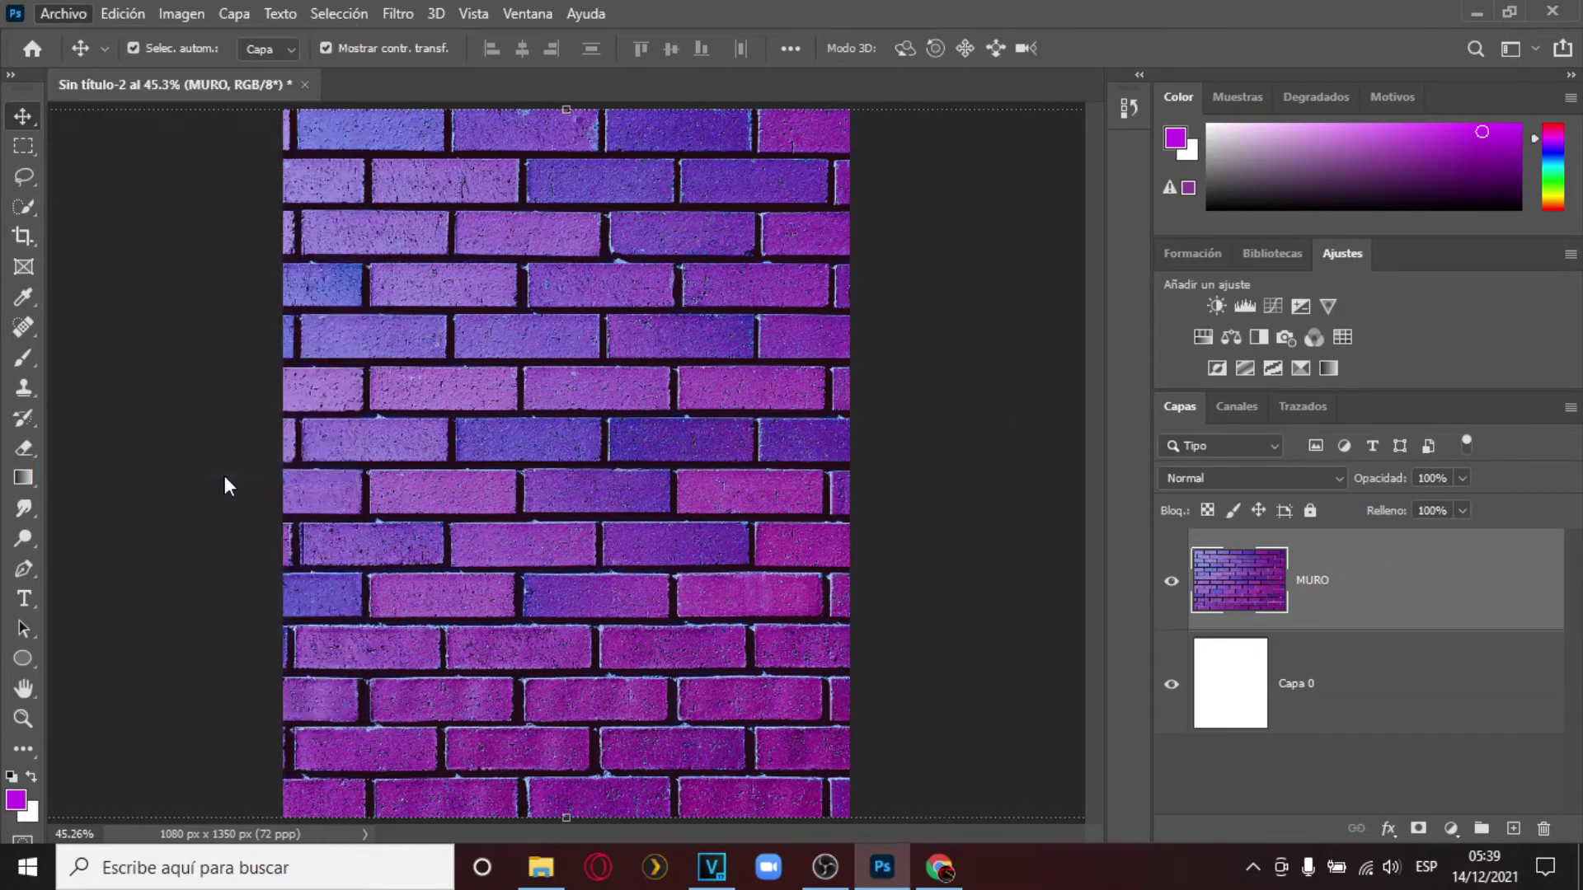
left_click(546, 388)
left_click(1145, 648)
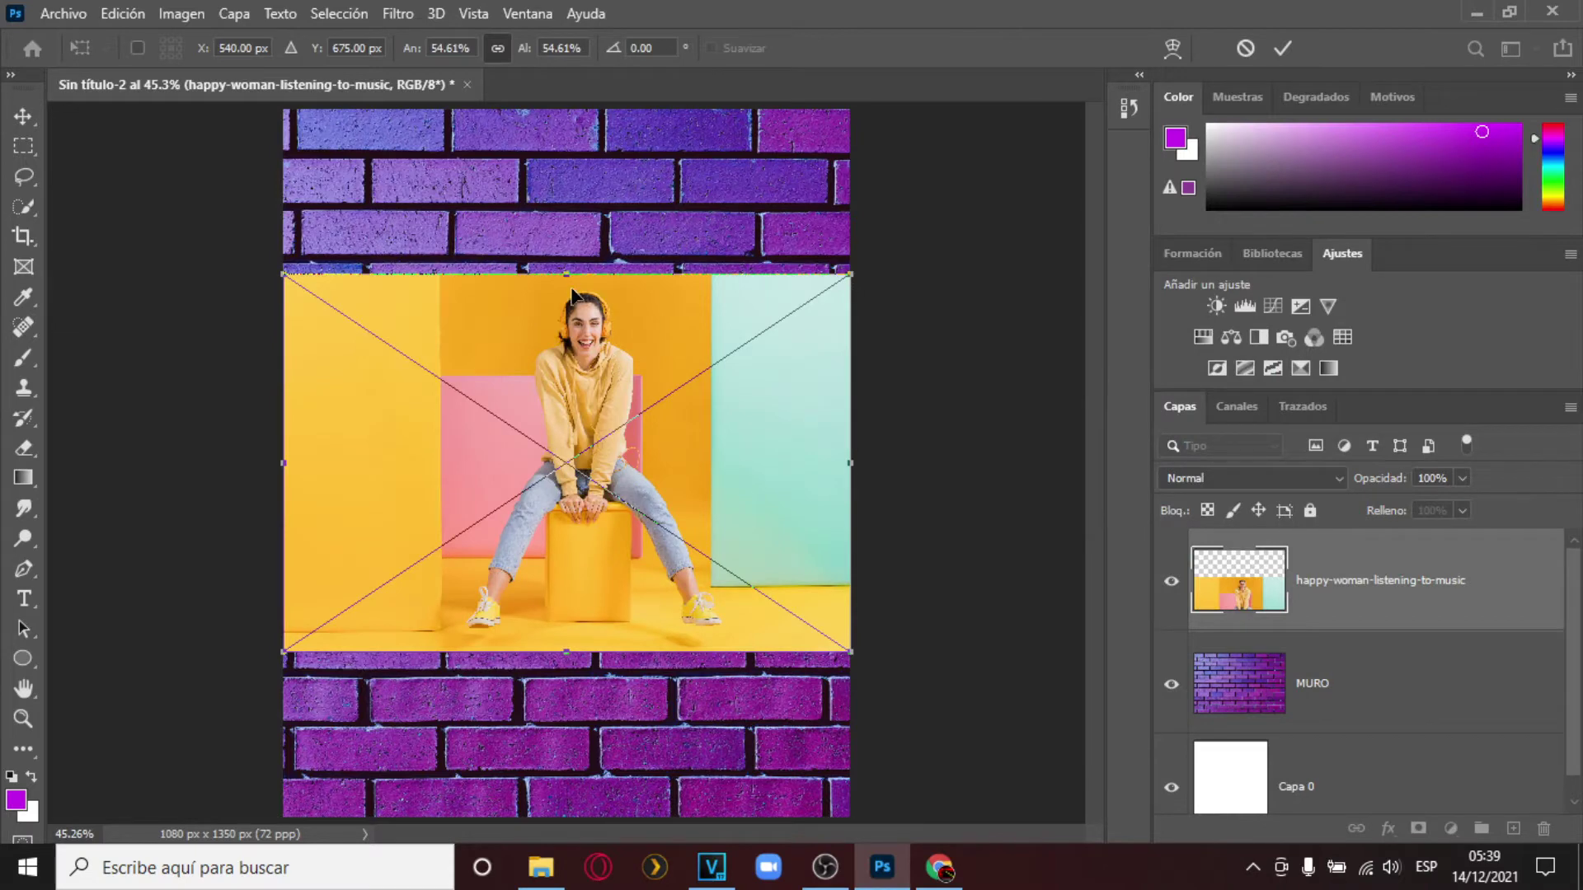
left_click_drag(568, 275, 567, 109)
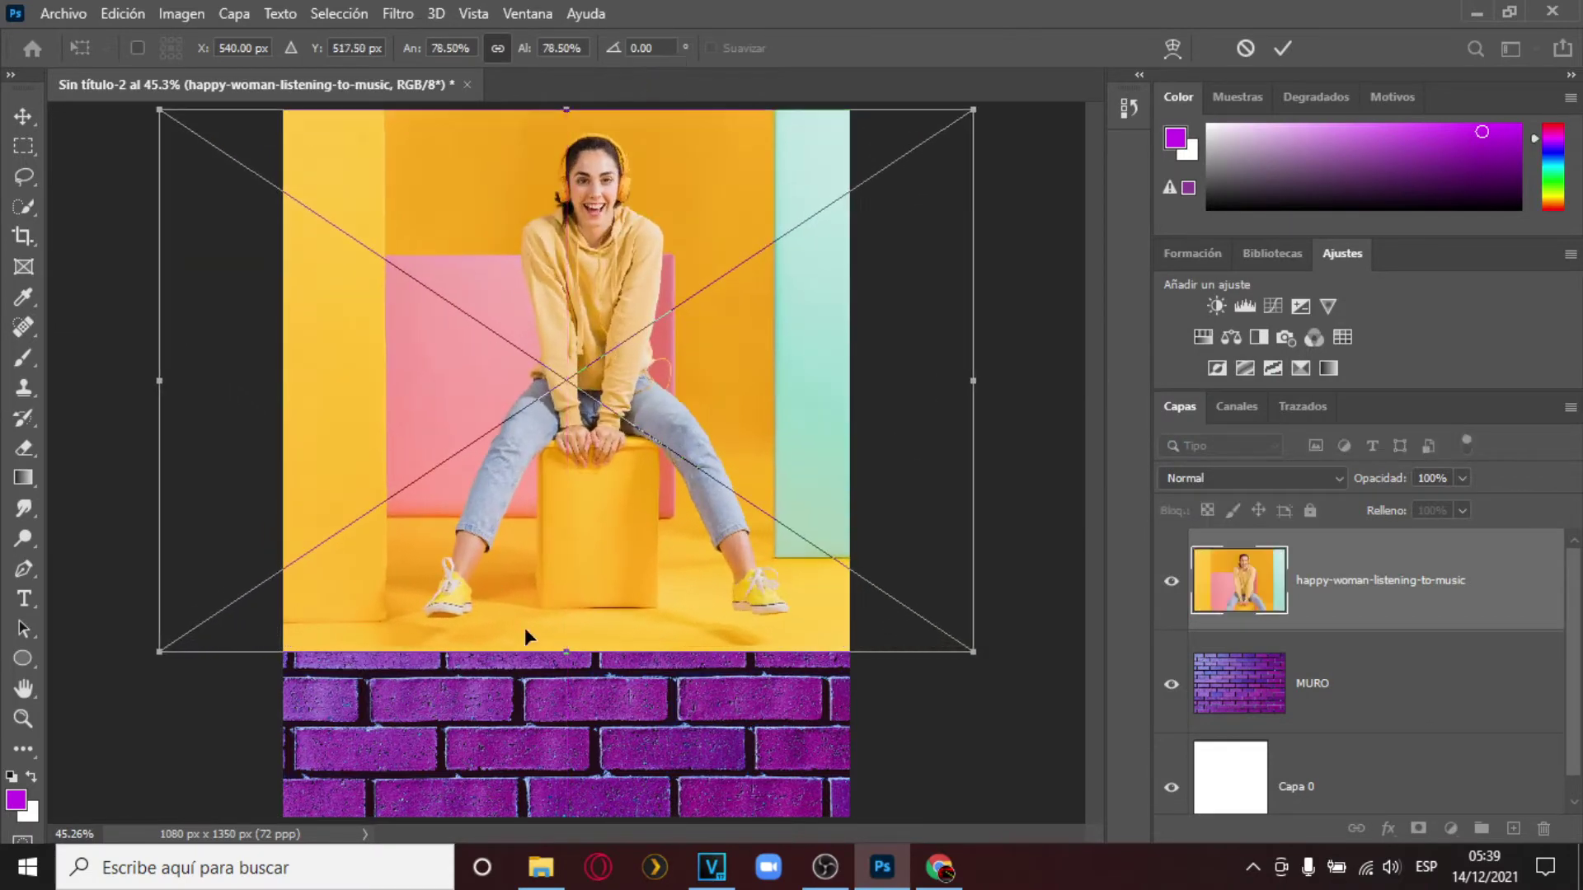
left_click_drag(569, 654, 570, 817)
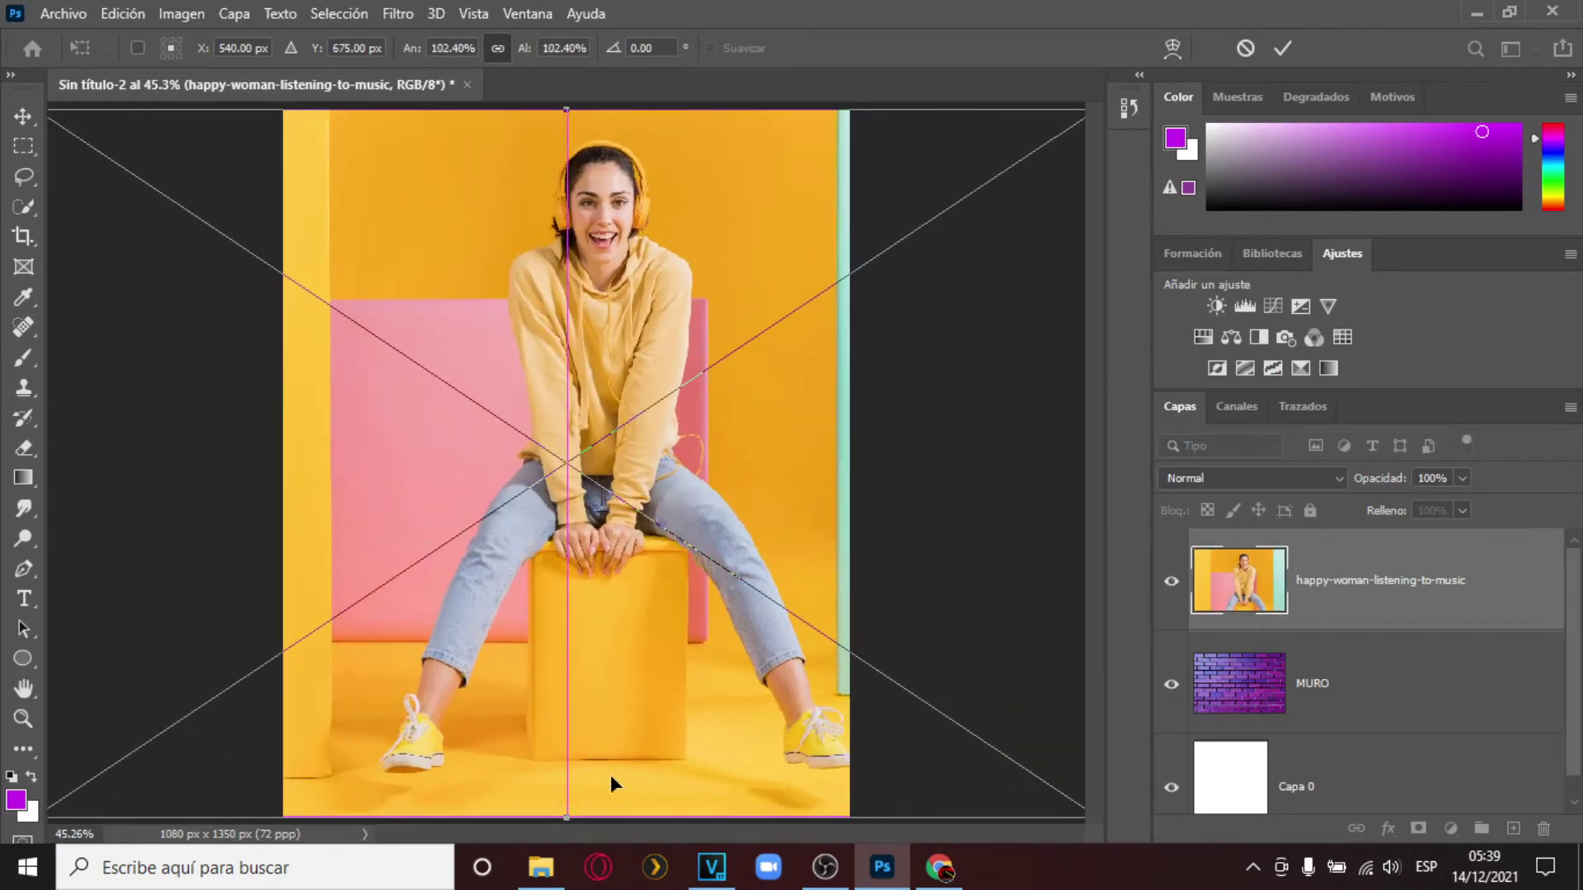
left_click_drag(713, 746, 636, 745)
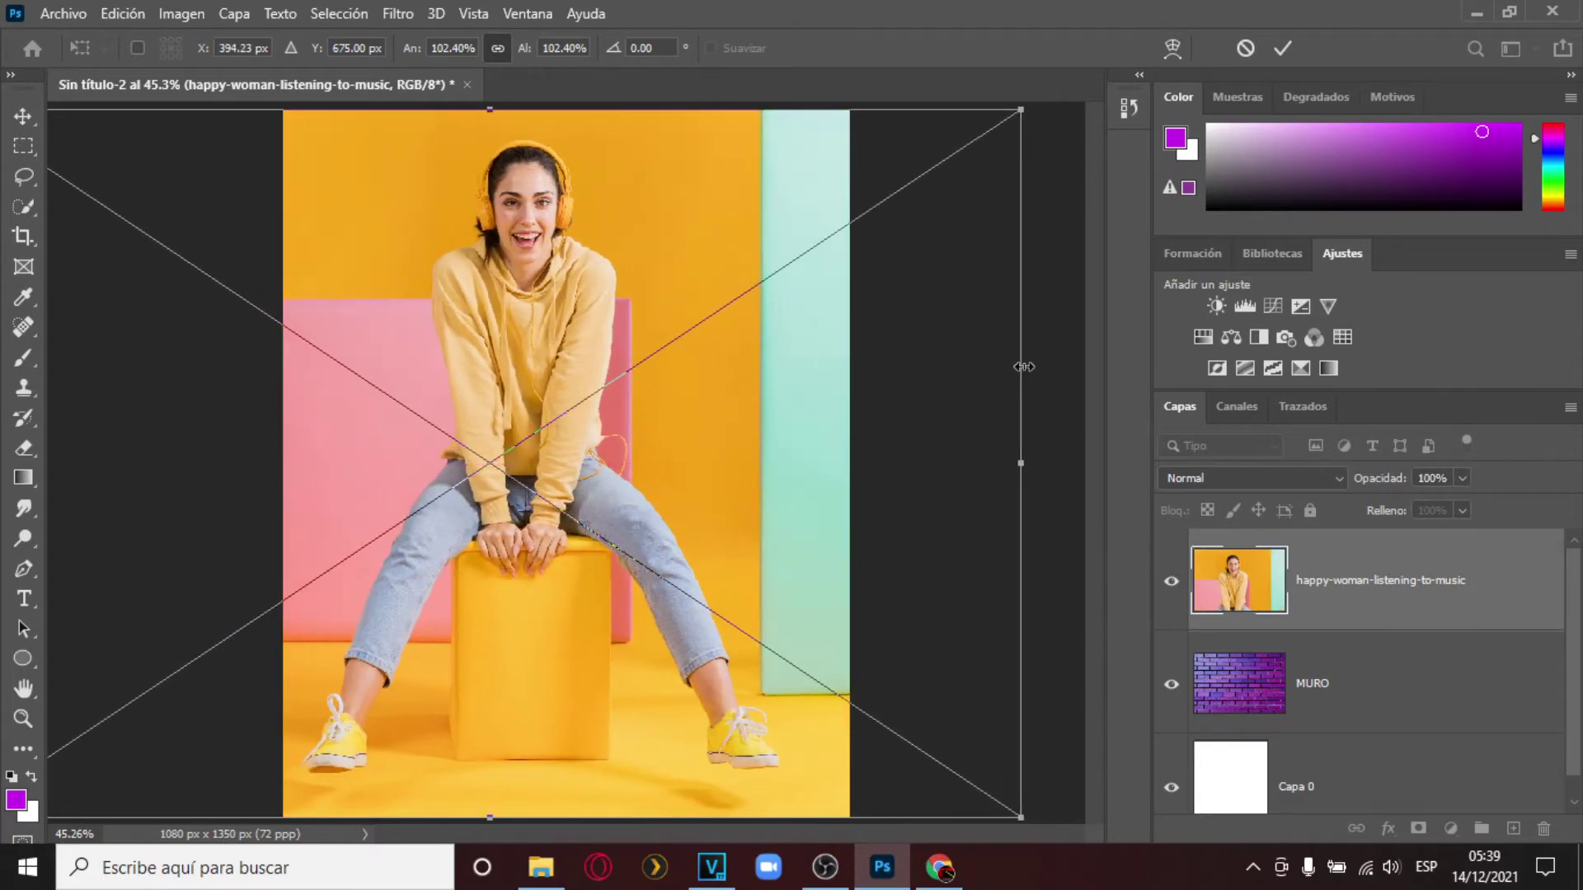
left_click(1282, 48)
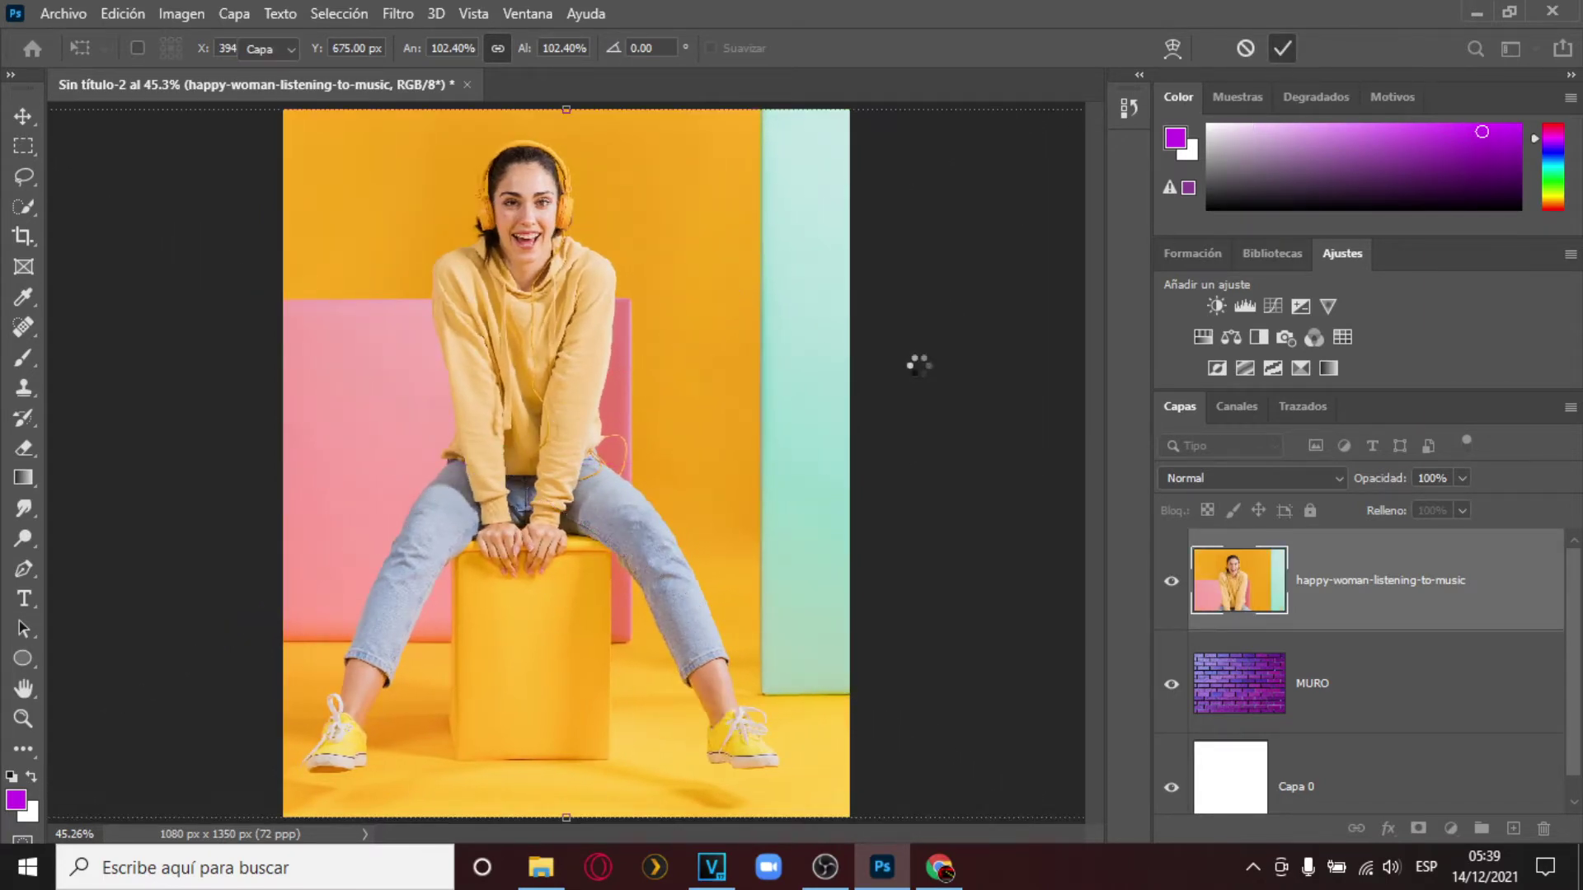
Rasterize the placed woman photo and rename its layer FOTO MODELO.
right_click(1347, 577)
left_click(1153, 434)
double_click(1333, 581)
type("F")
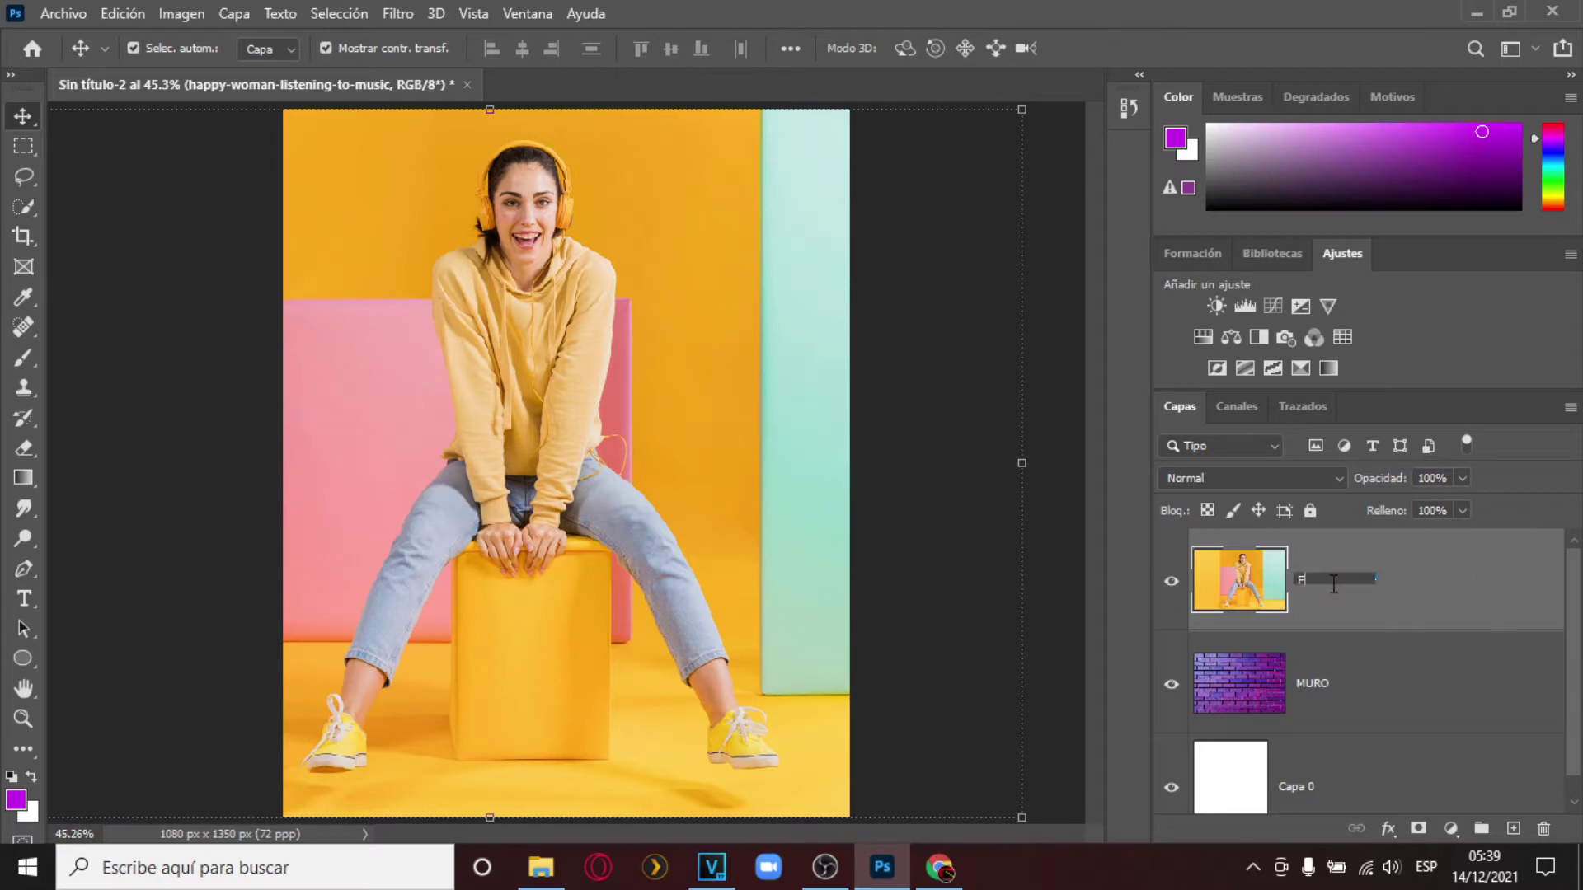
type("OTO MODELO")
left_click(1420, 581)
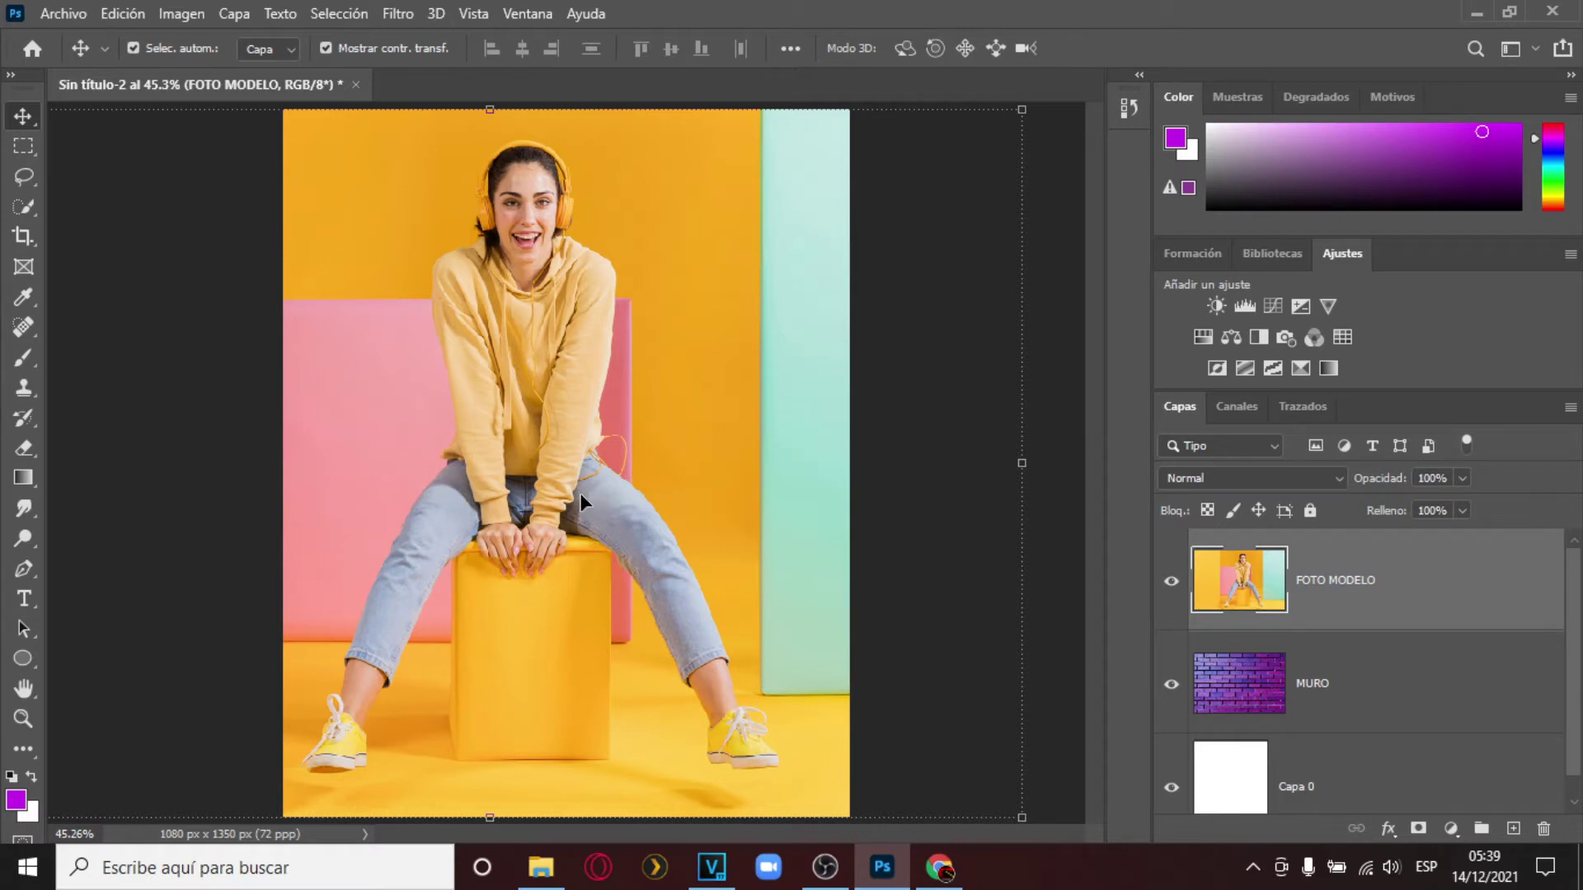
Start Select and Mask on the FOTO MODELO layer with the Superponer view and select the subject automatically.
left_click(41, 175)
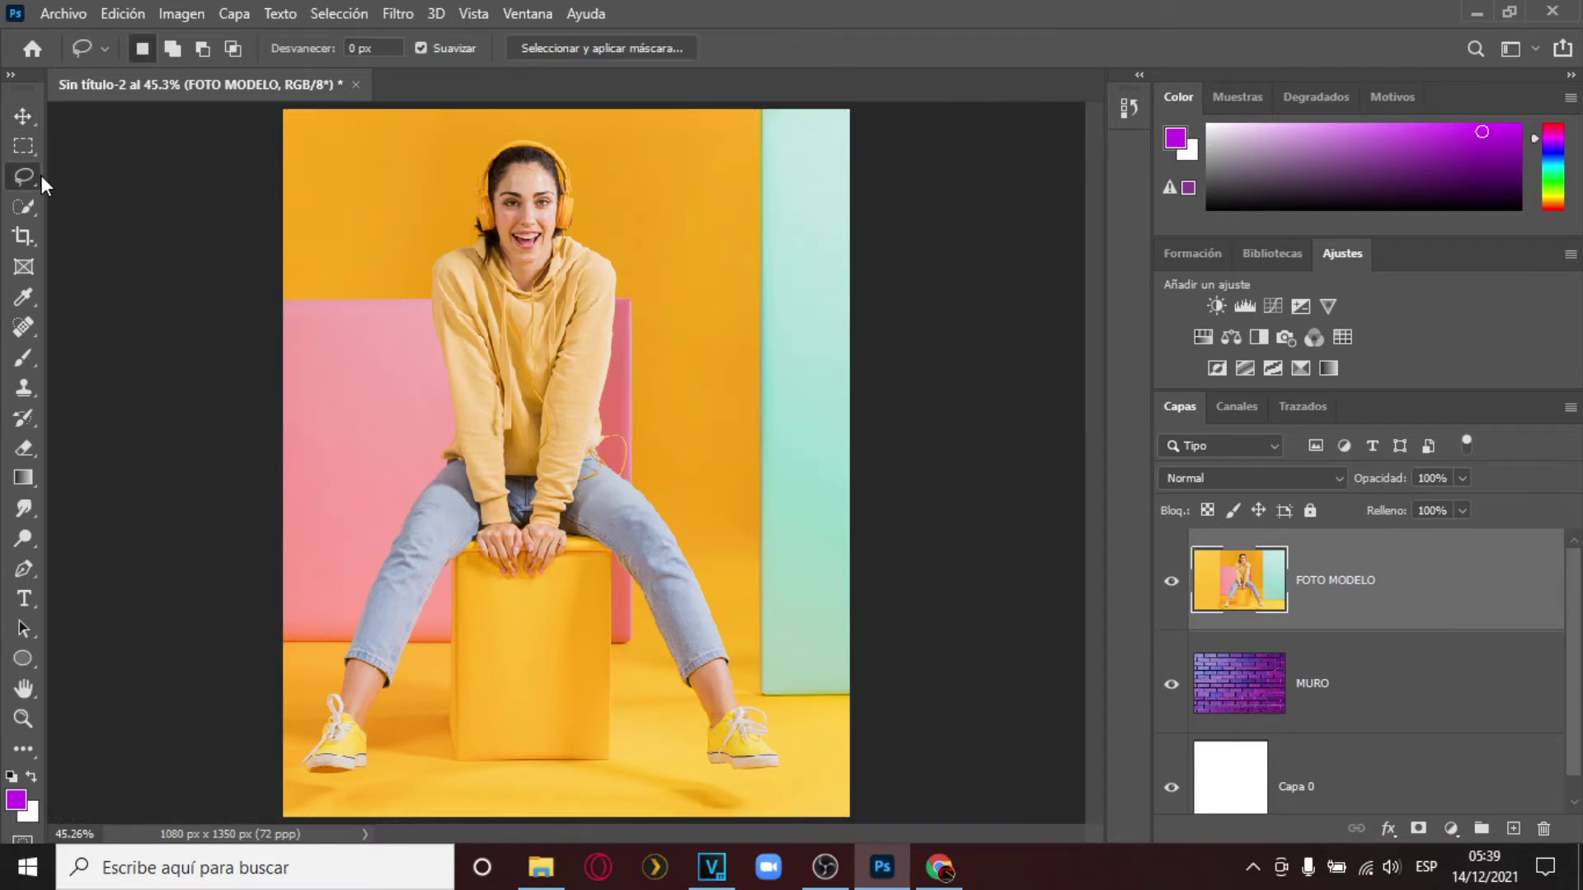
left_click(581, 48)
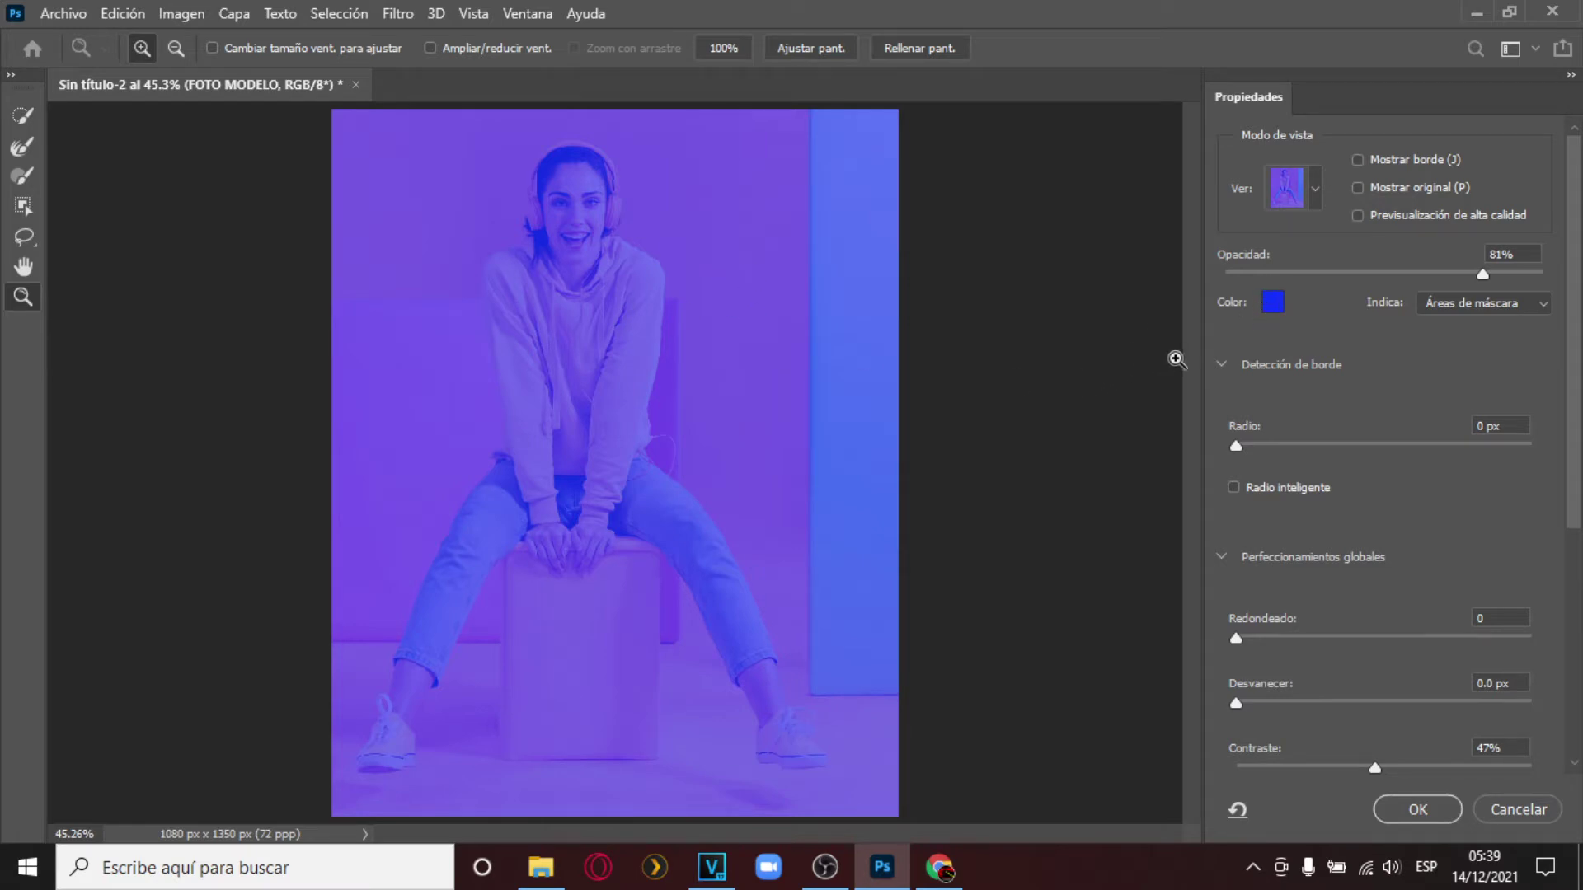
left_click(1316, 186)
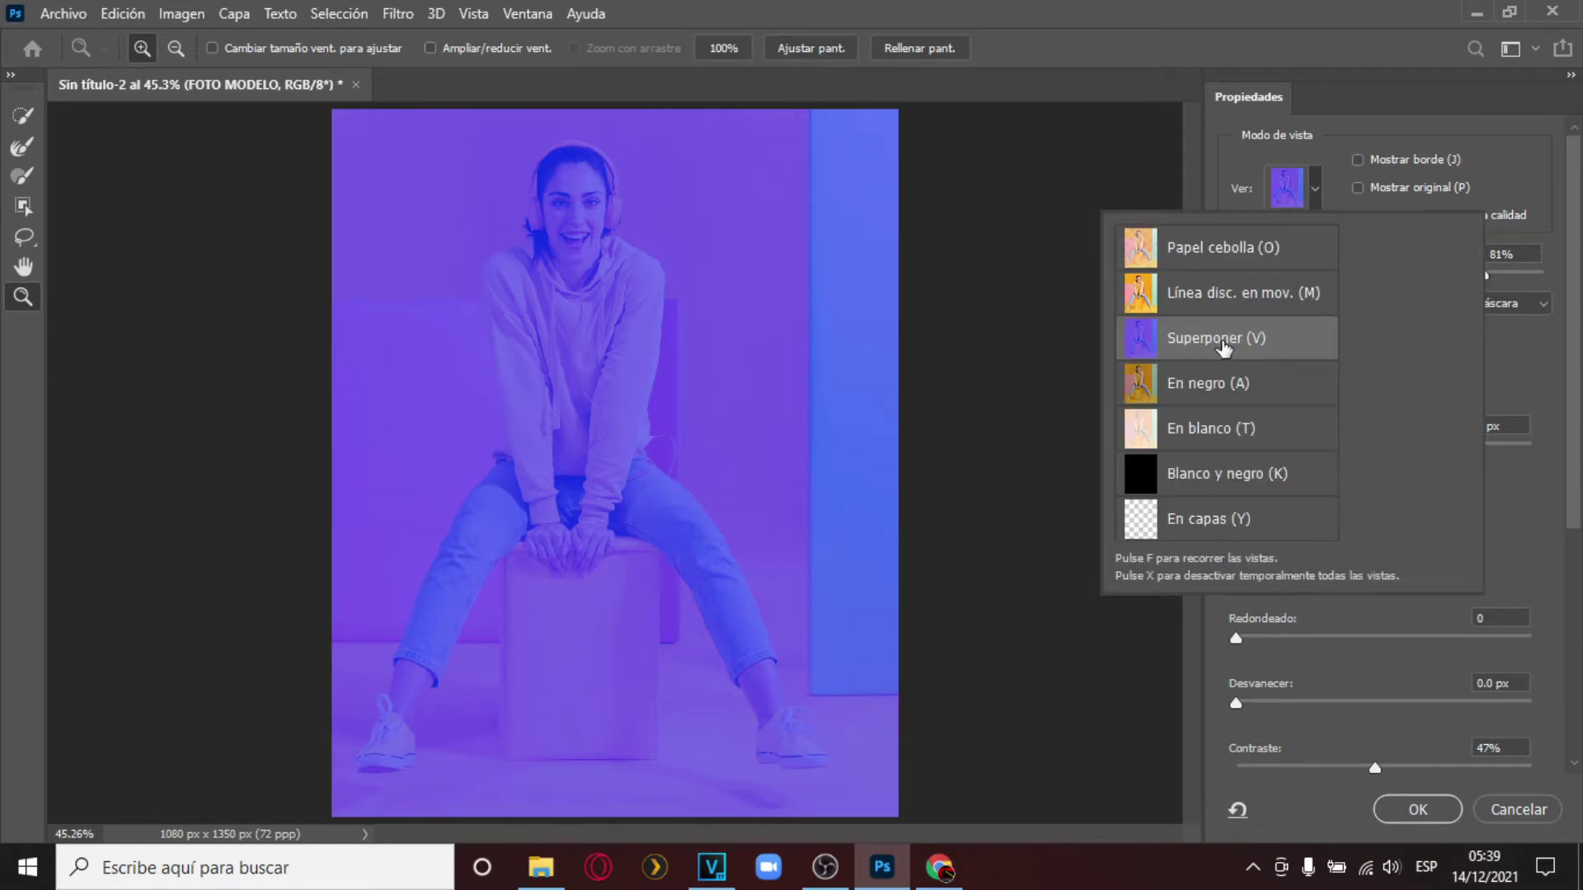
left_click(1224, 342)
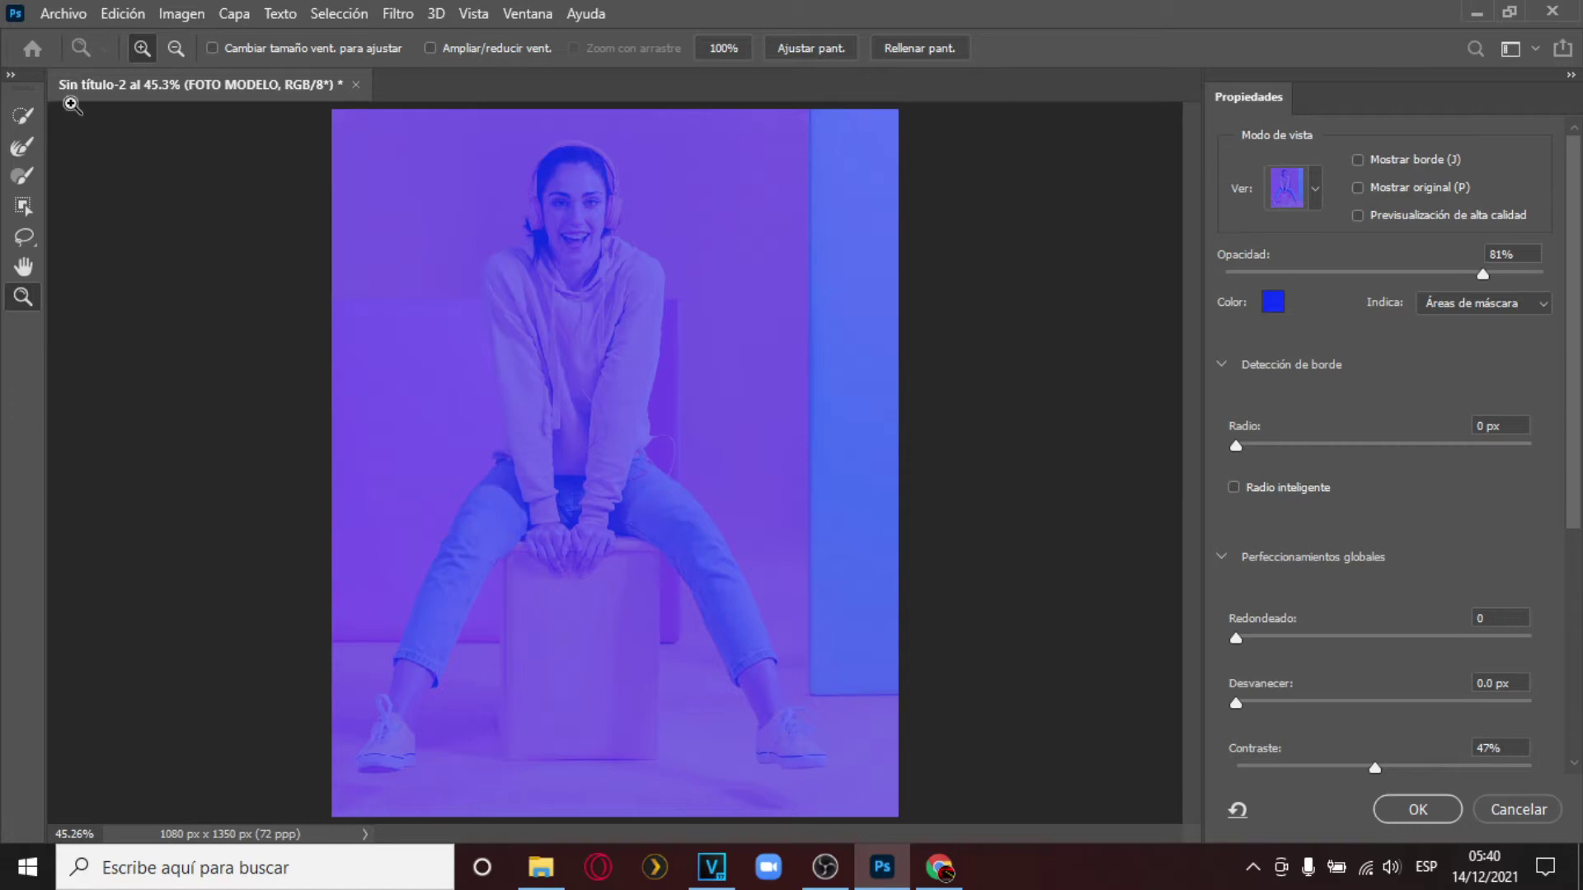
left_click(23, 116)
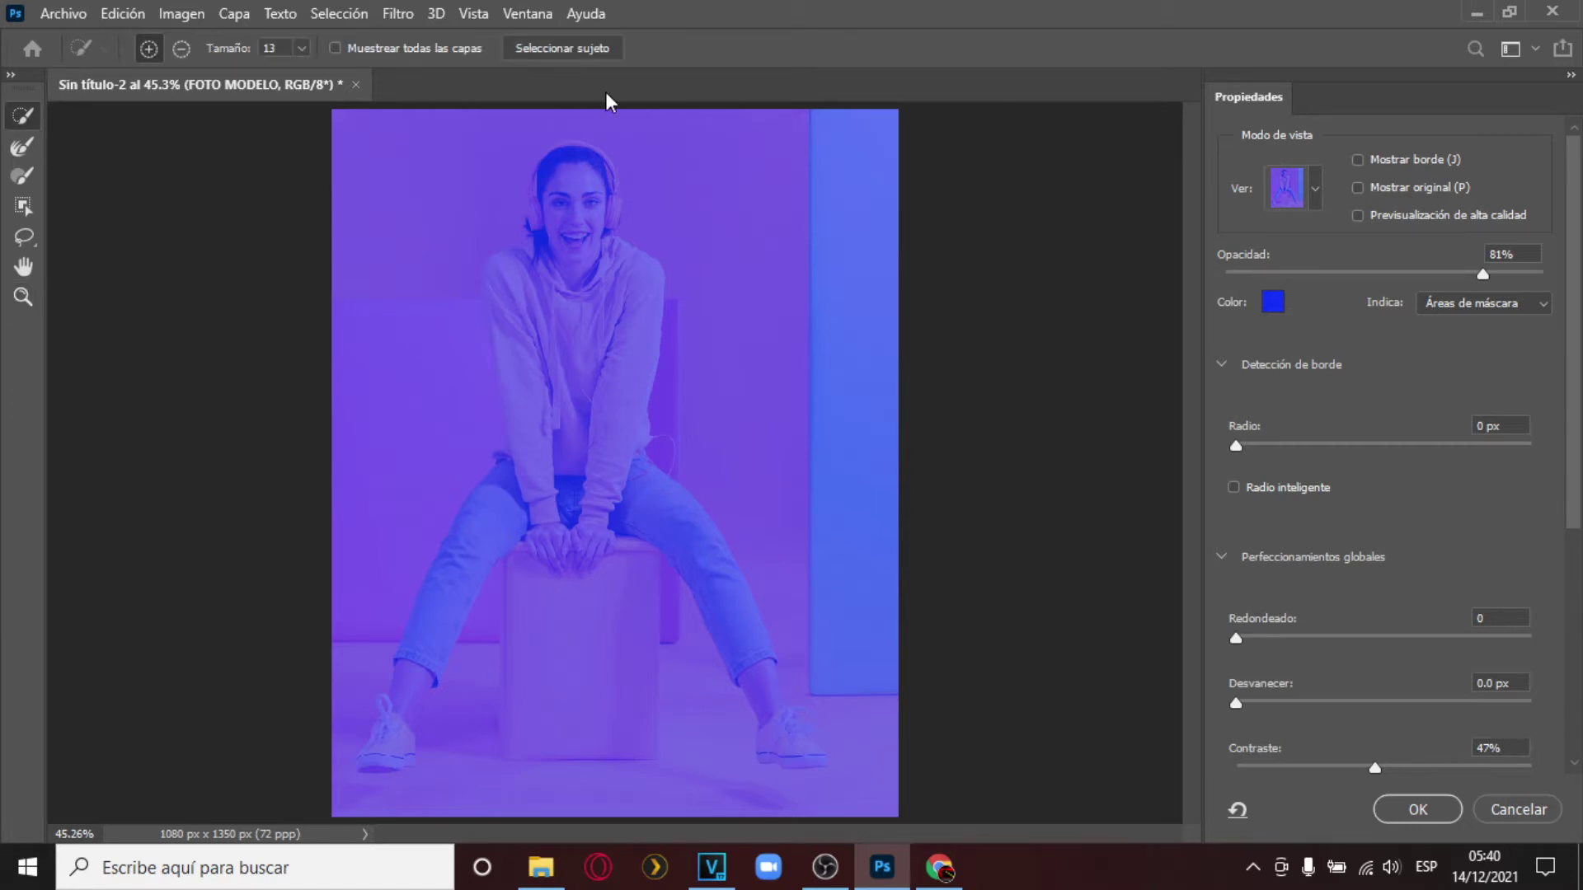
left_click(570, 54)
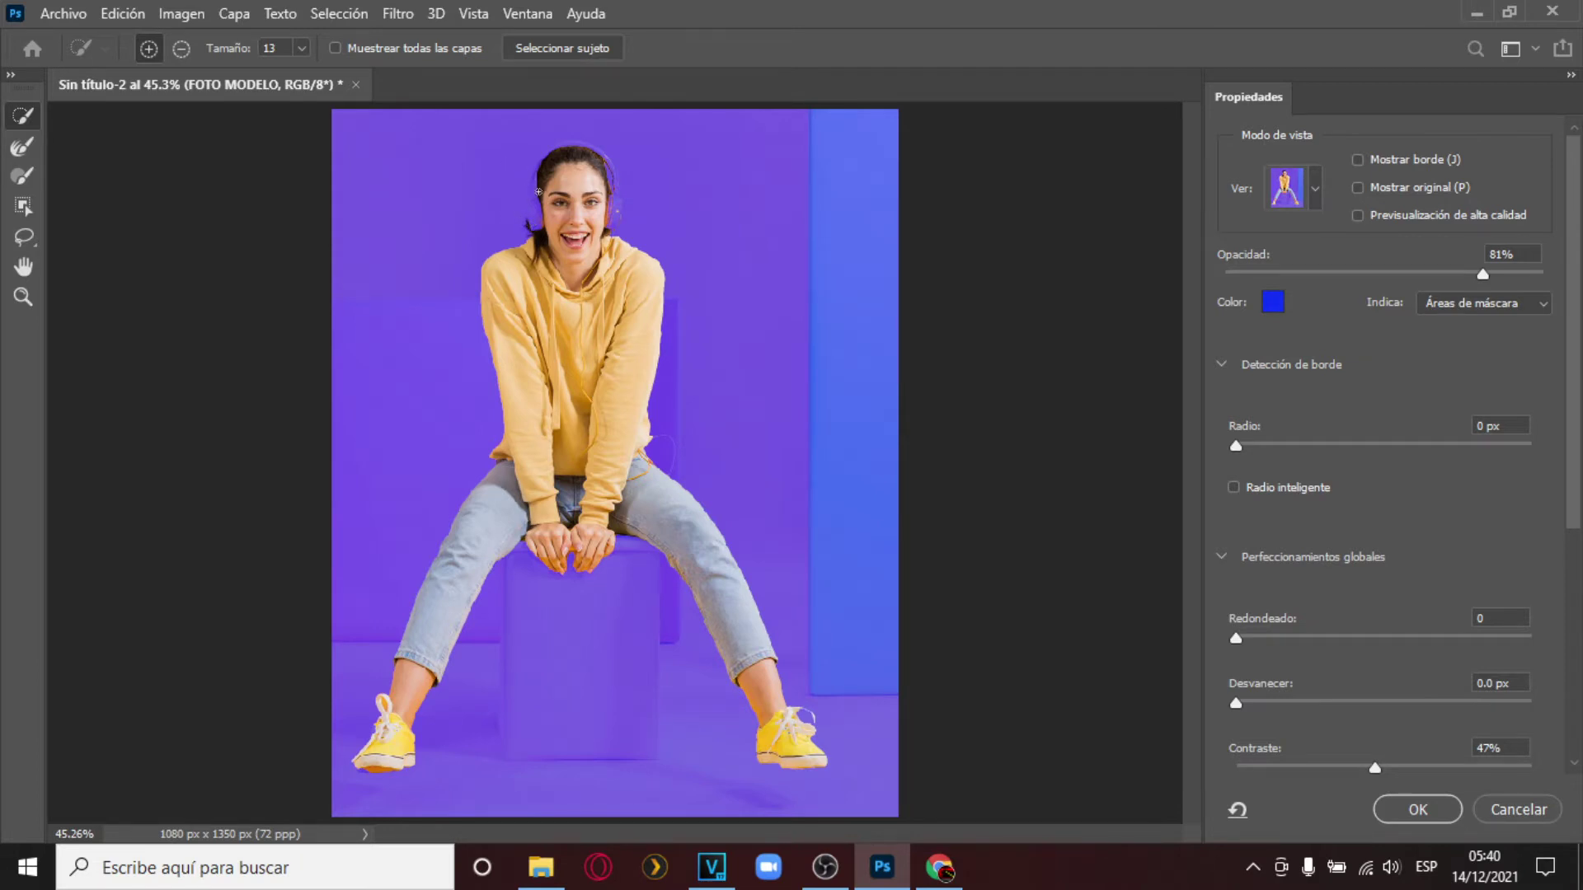
Brush both ear cups of the woman's headphones into the selection with a size 6 brush at 200% zoom.
left_click(14, 300)
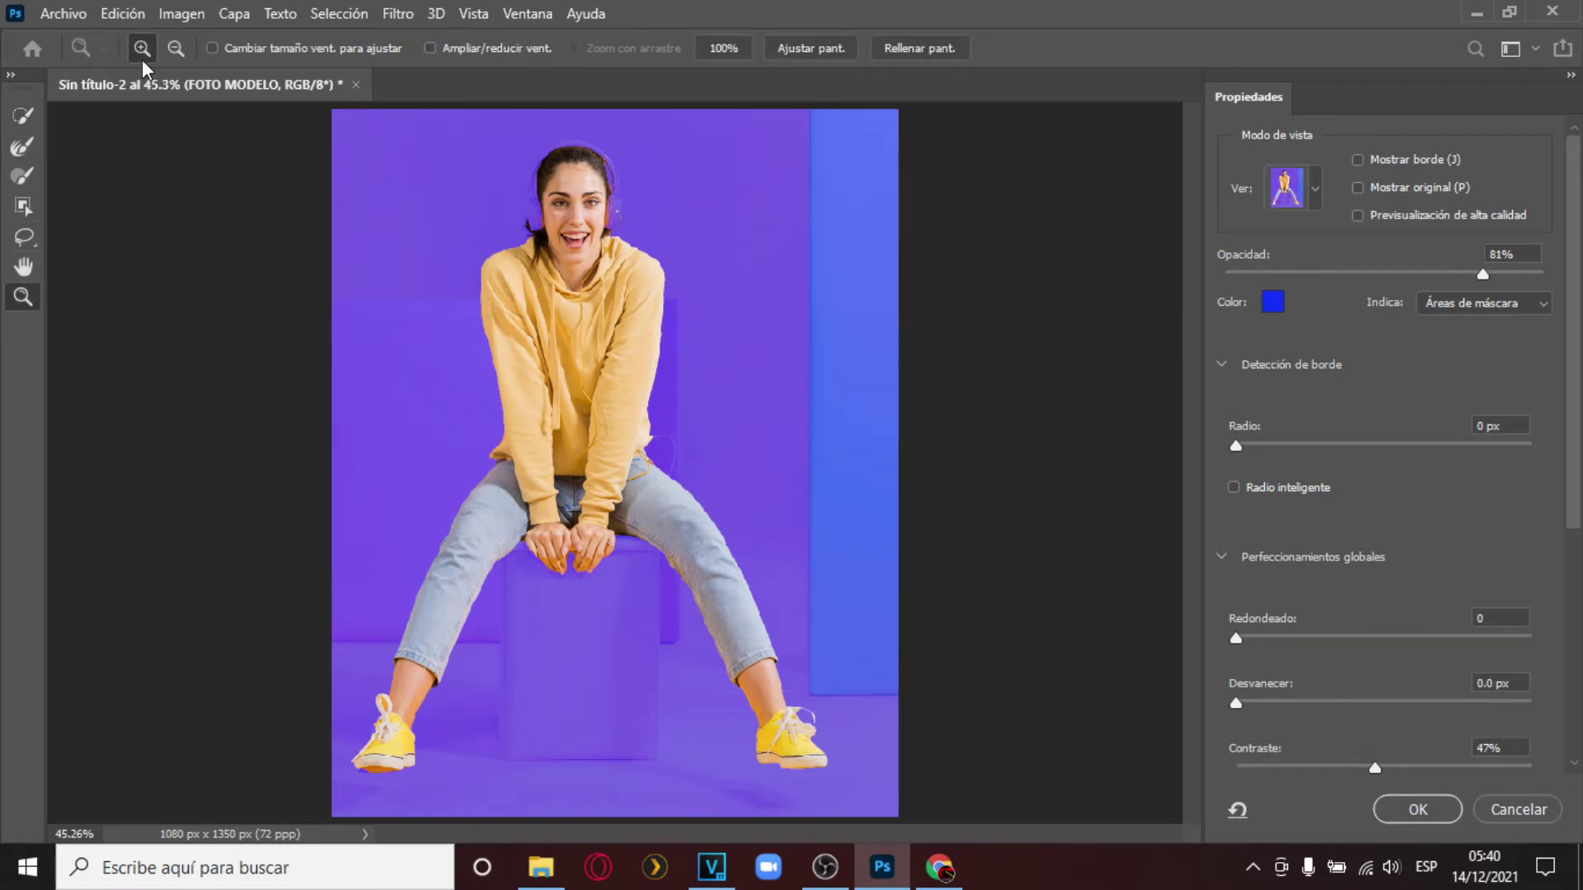
left_click(535, 151)
left_click(534, 151)
left_click(532, 149)
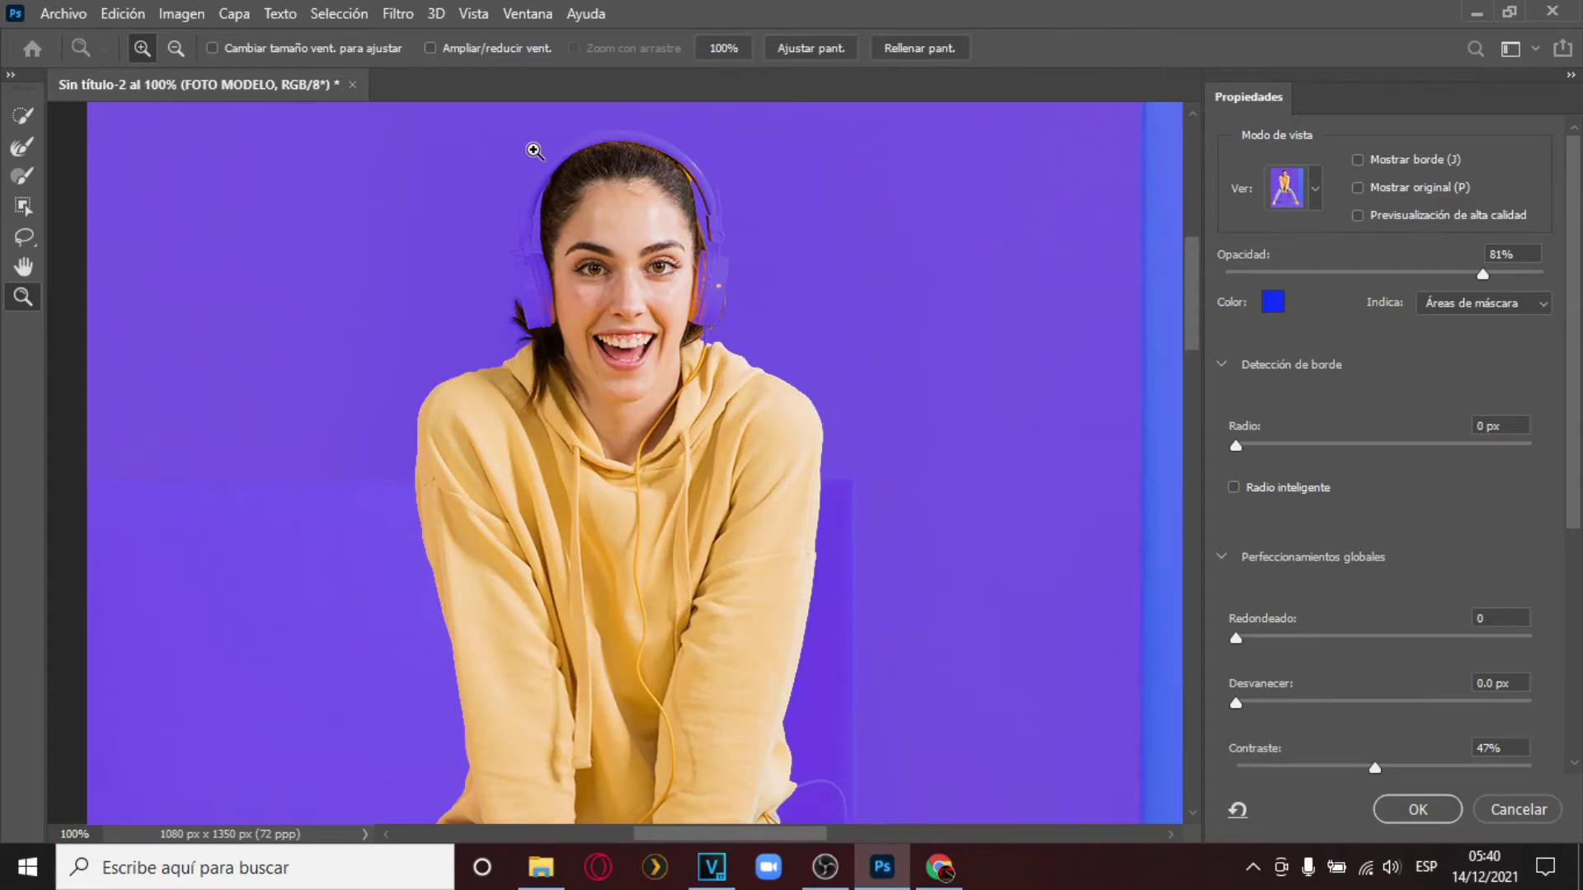
left_click(532, 149)
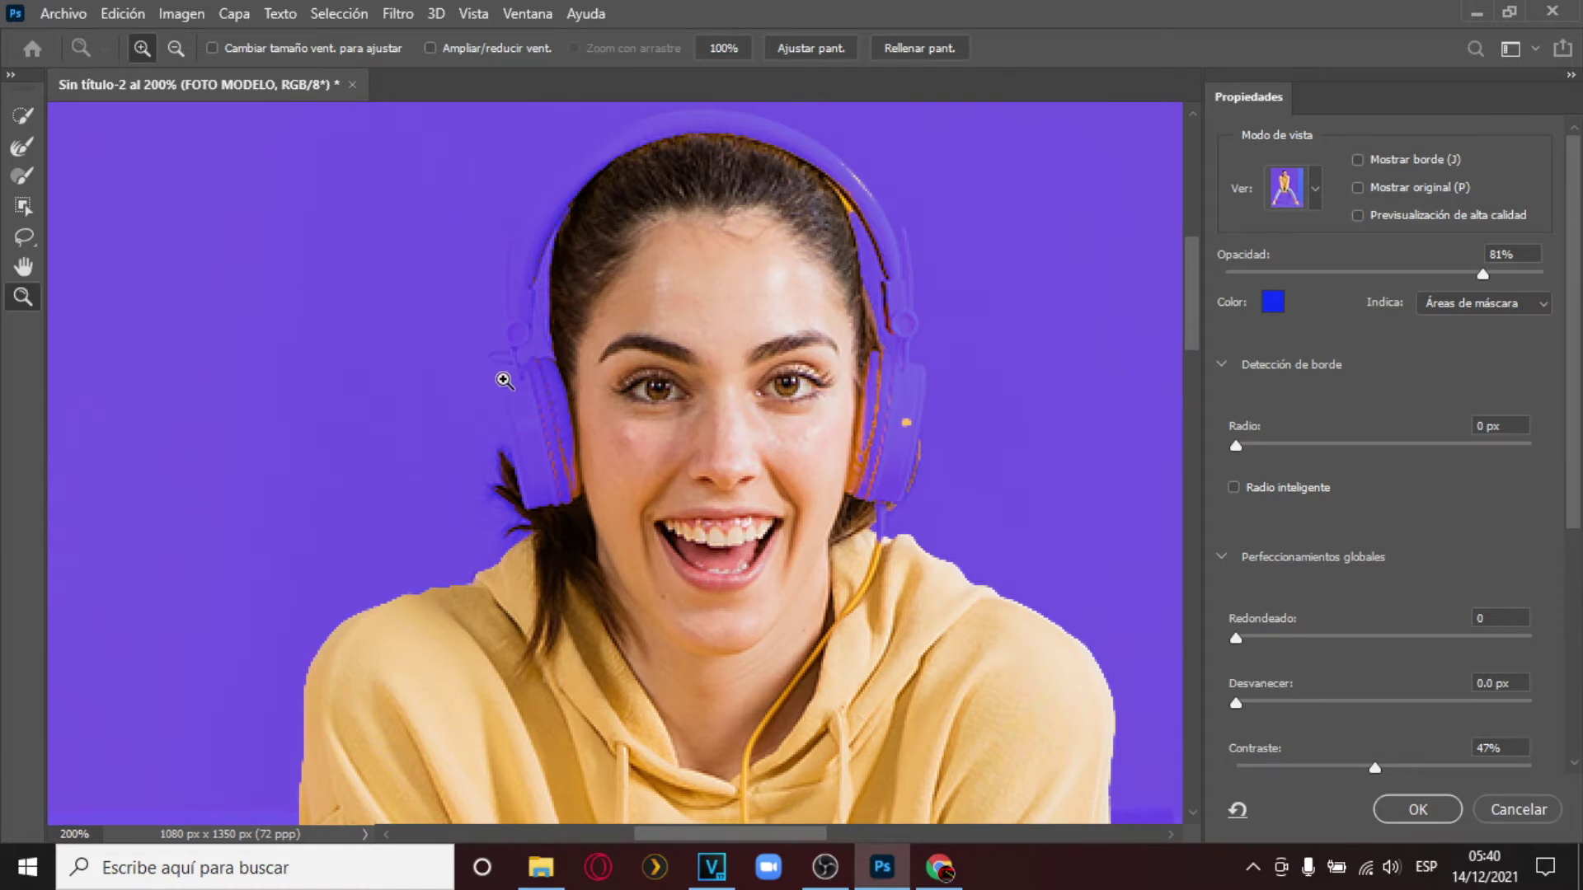
left_click(19, 180)
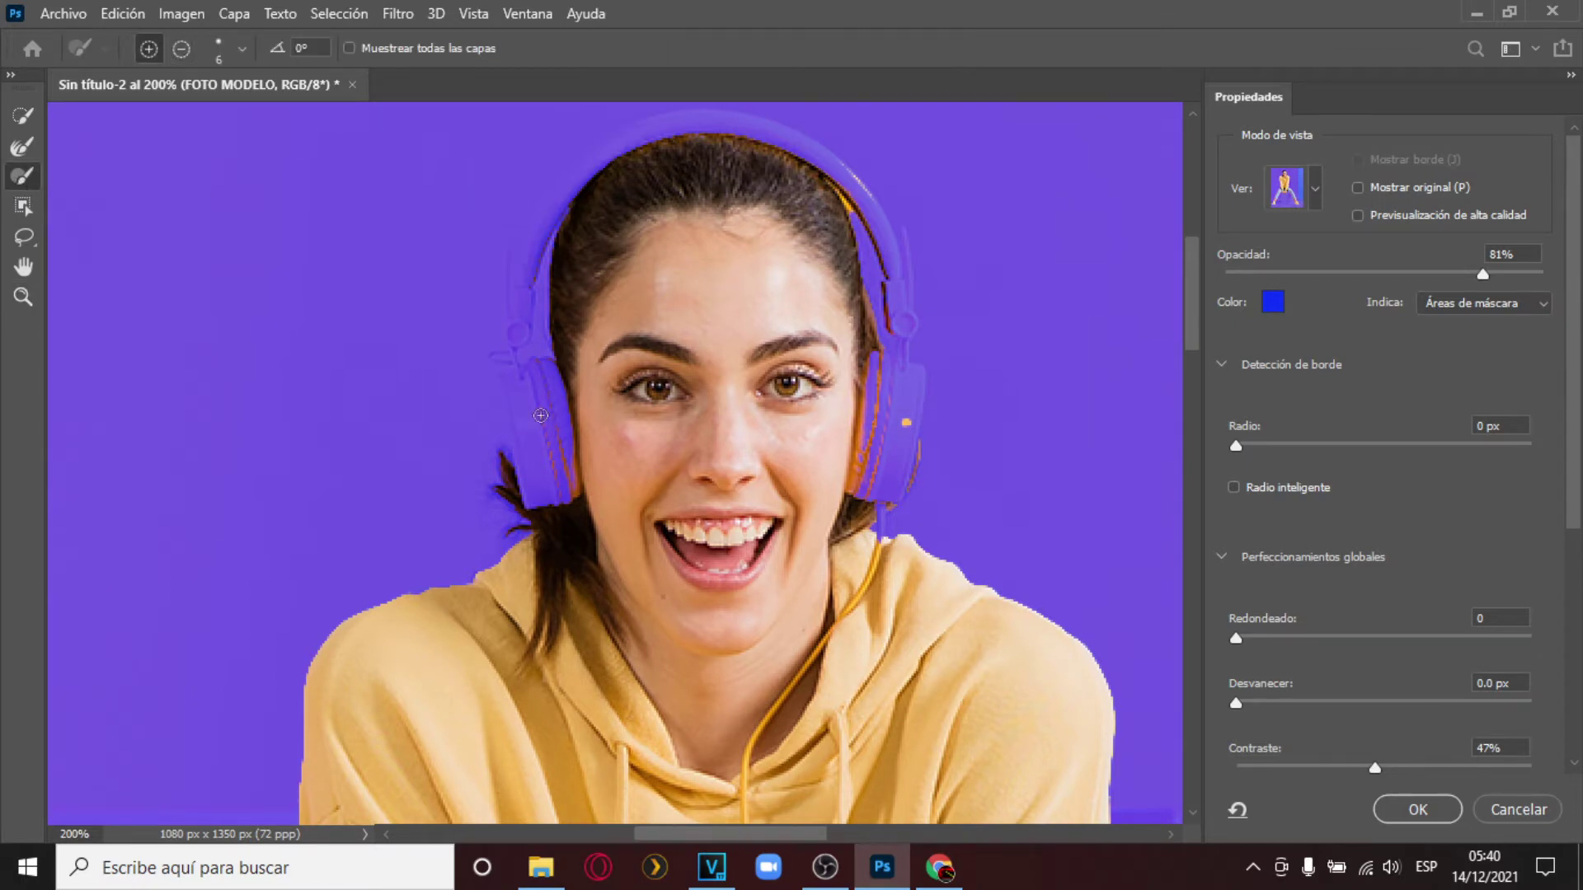
mouse_move(550, 467)
left_mouse_down()
mouse_move(539, 419)
mouse_move(543, 485)
mouse_move(522, 437)
mouse_move(540, 499)
mouse_move(550, 480)
mouse_move(558, 498)
mouse_move(562, 413)
mouse_move(579, 506)
mouse_move(574, 437)
mouse_move(536, 510)
mouse_move(520, 468)
mouse_move(520, 397)
mouse_move(529, 384)
mouse_move(552, 421)
mouse_move(558, 367)
mouse_move(516, 403)
mouse_move(517, 368)
mouse_move(506, 454)
mouse_move(536, 410)
left_mouse_up()
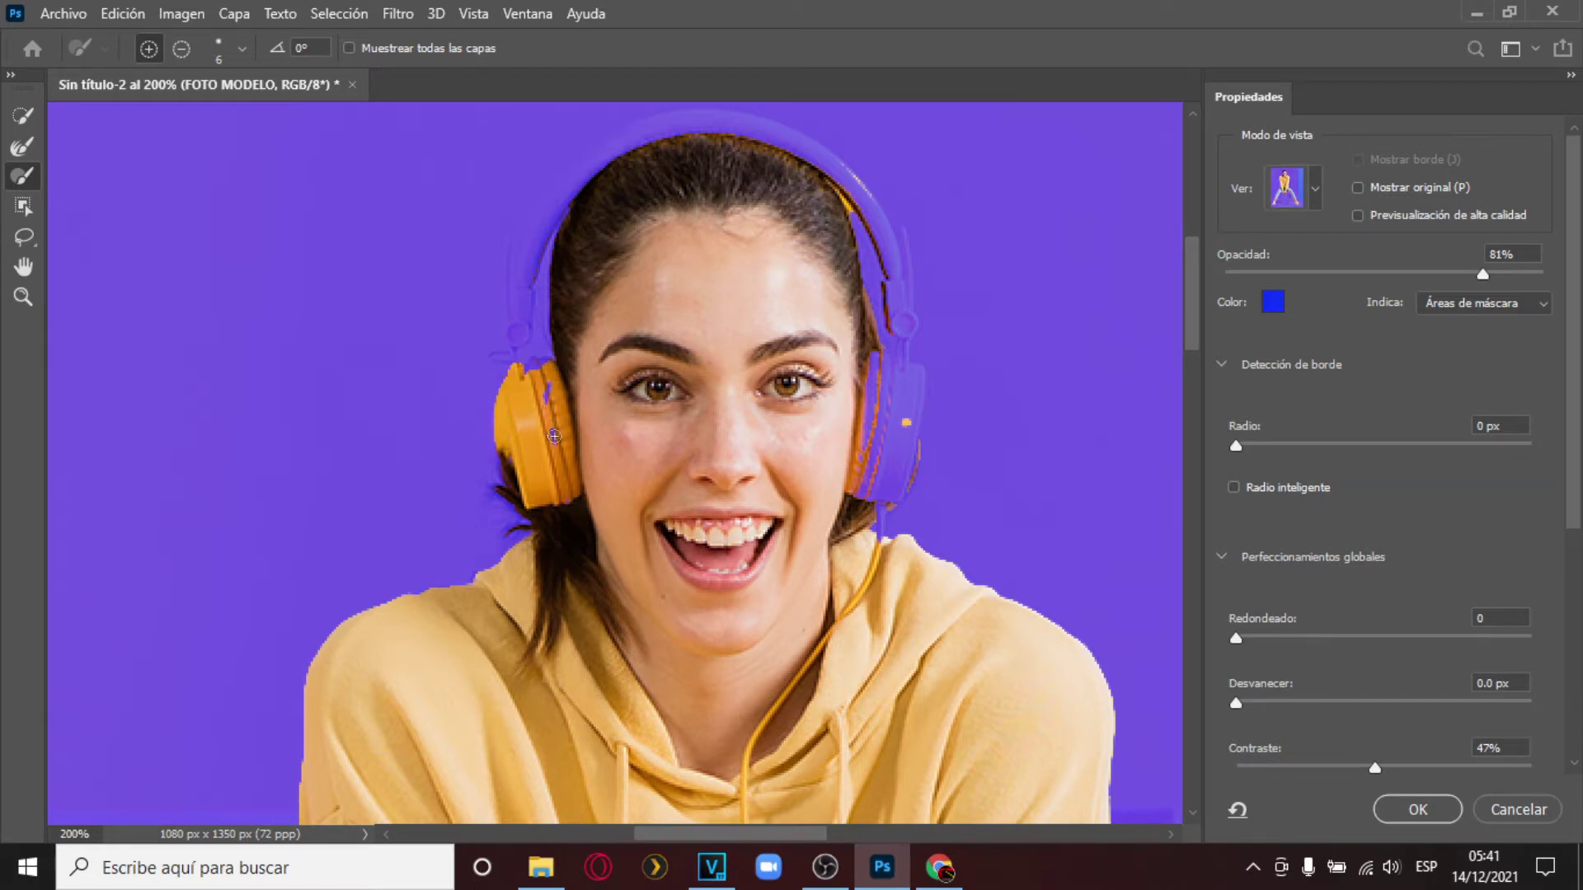
mouse_move(873, 474)
left_mouse_down()
mouse_move(892, 388)
mouse_move(870, 489)
mouse_move(893, 432)
mouse_move(890, 501)
mouse_move(913, 387)
mouse_move(863, 417)
mouse_move(867, 376)
mouse_move(879, 365)
mouse_move(902, 387)
mouse_move(904, 371)
mouse_move(876, 401)
mouse_move(893, 381)
mouse_move(899, 431)
mouse_move(890, 377)
left_mouse_up()
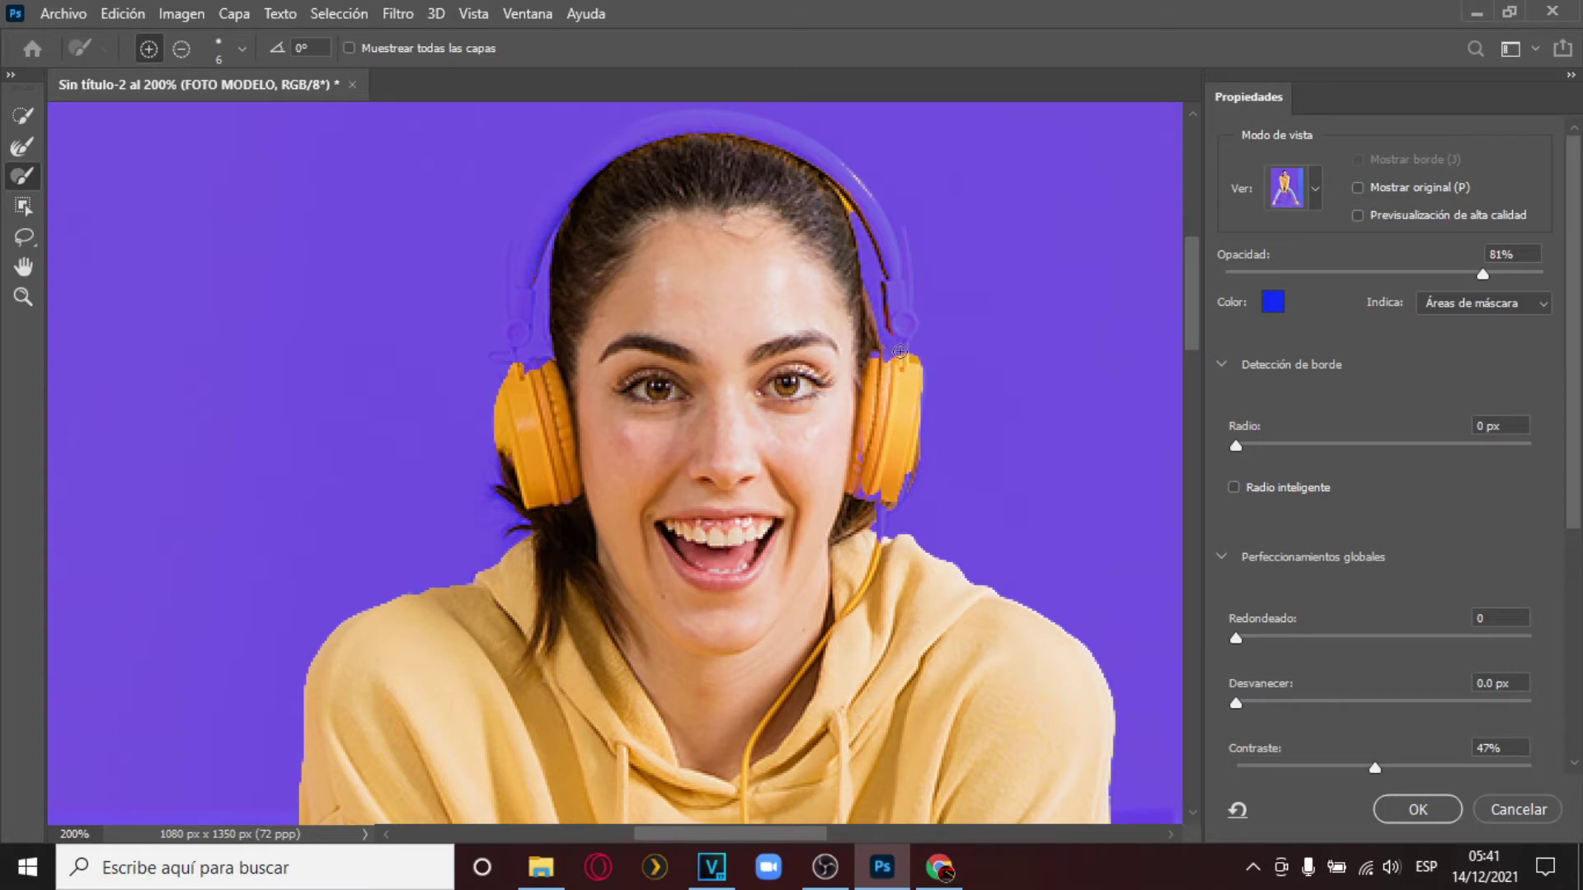
With the selection brush at 1 px, add the thin stem joining the right-hand ear cup to its hinge ring to the selection.
left_click(23, 299)
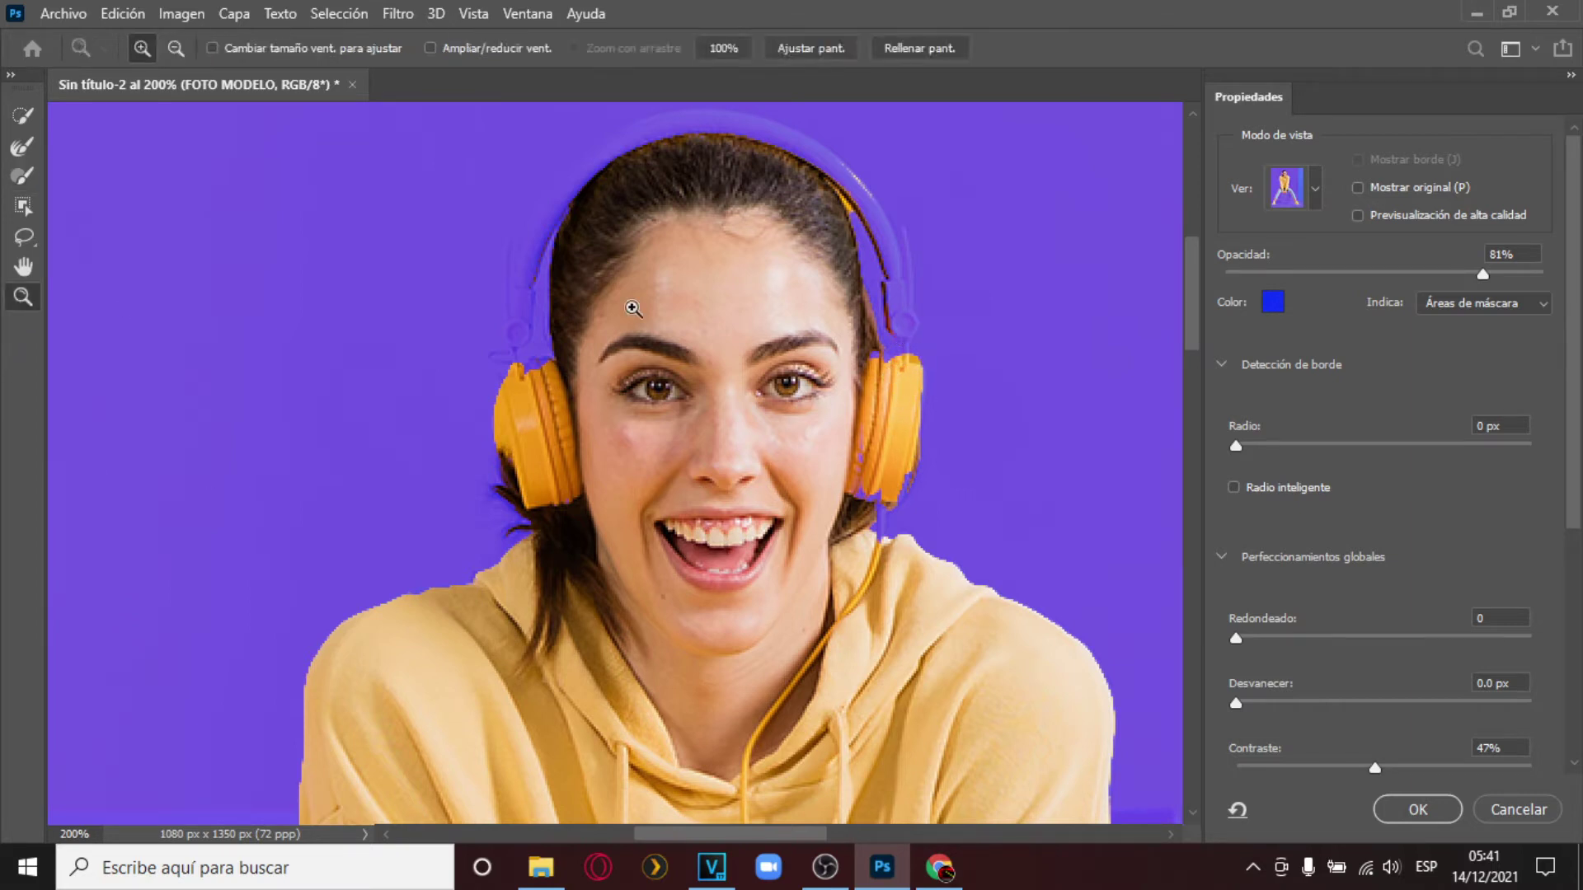
left_click(937, 354)
left_click(938, 354)
left_click(891, 346)
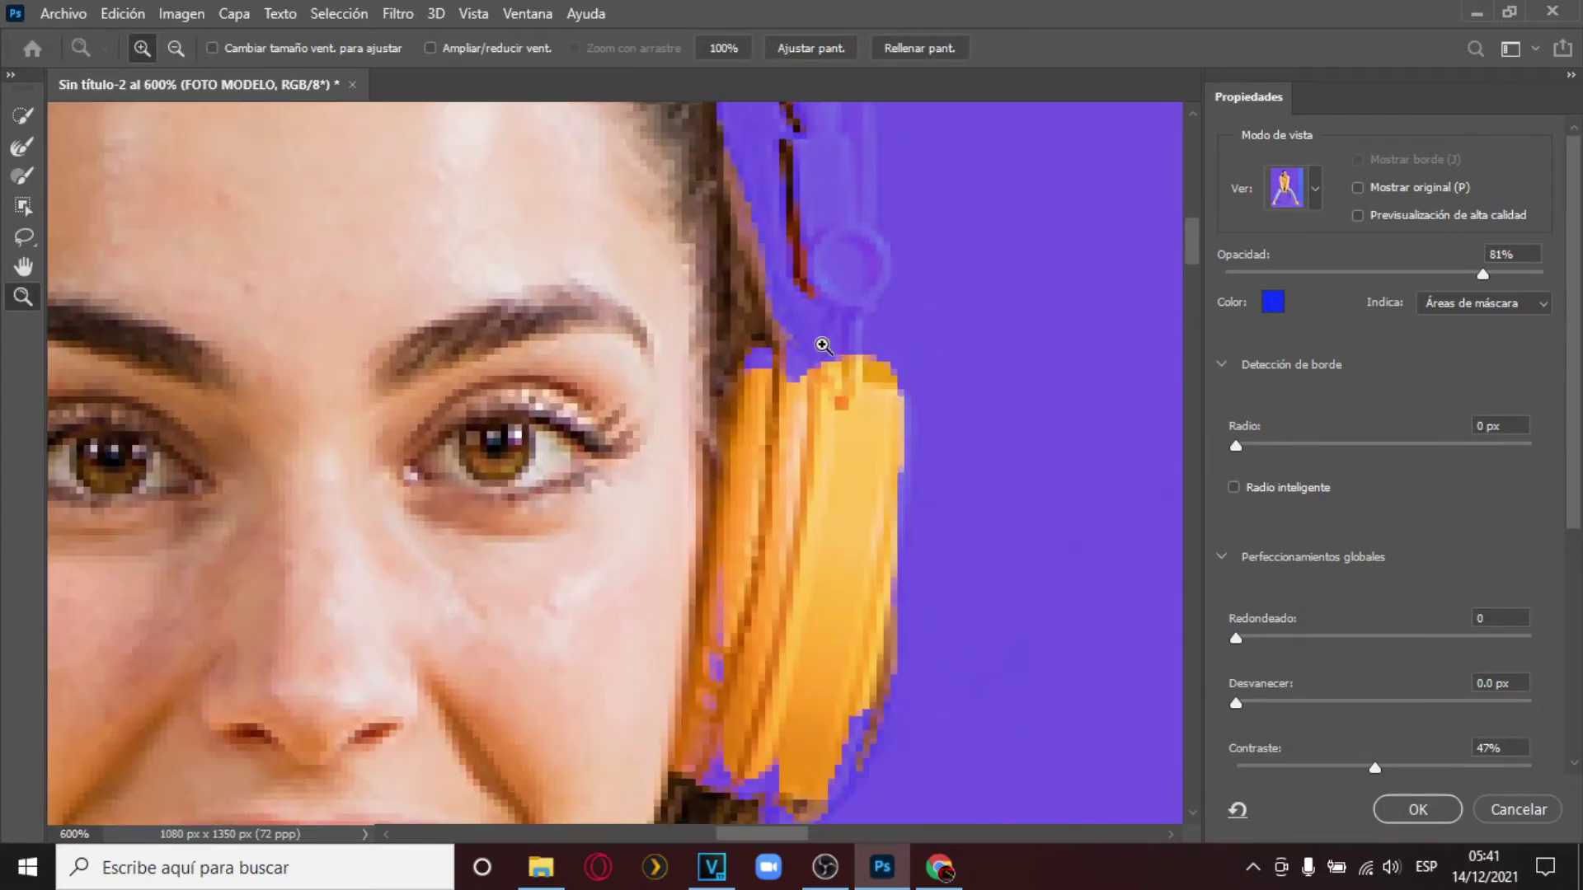
left_click(23, 176)
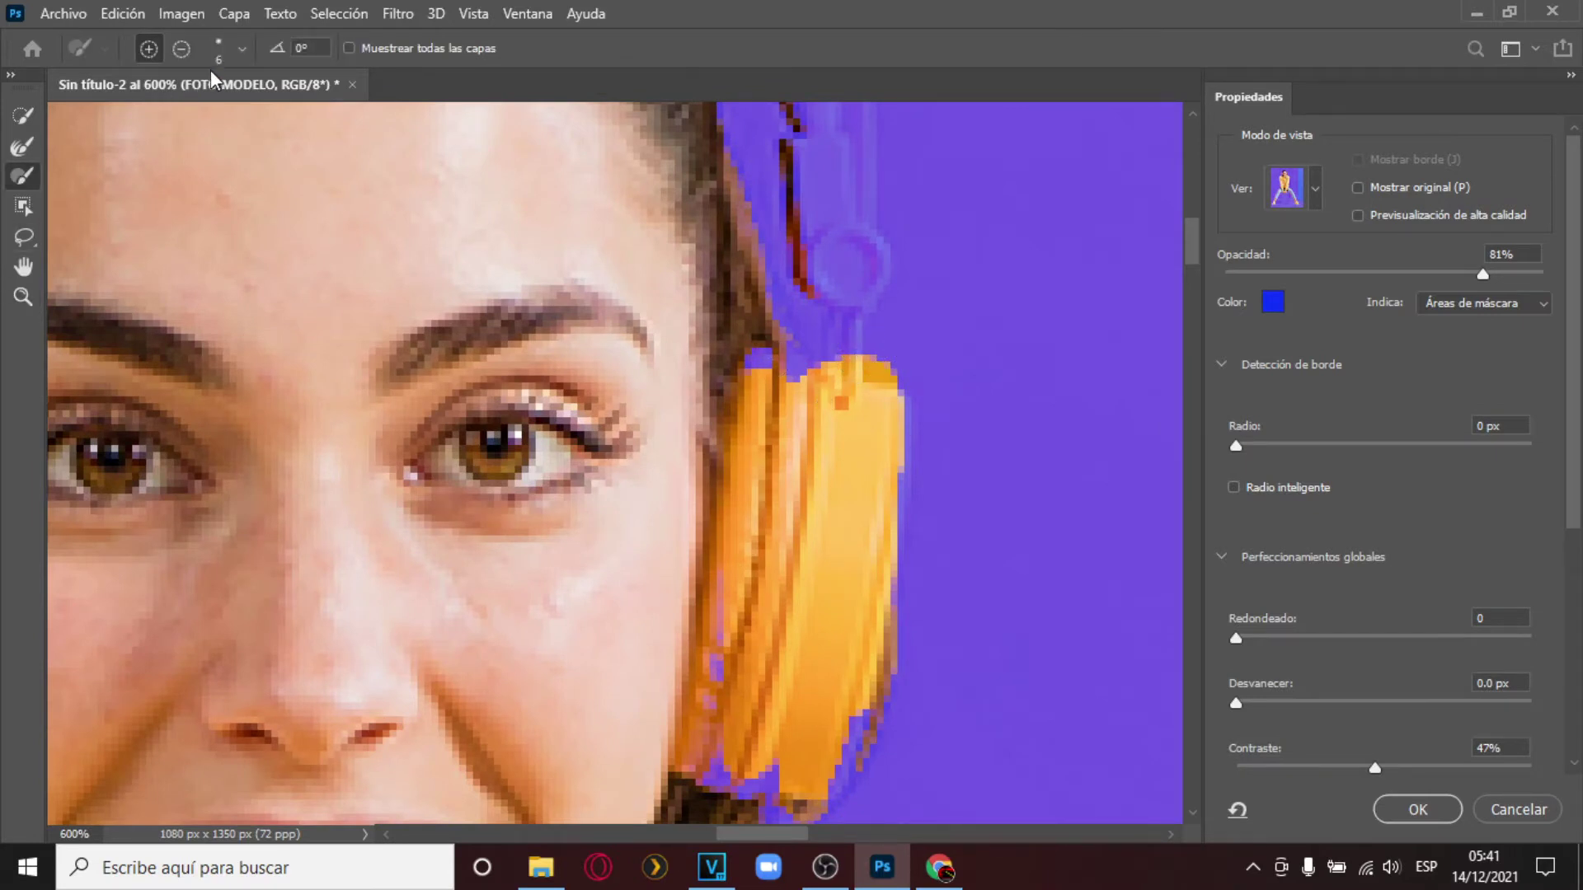
left_click(237, 56)
left_click_drag(121, 115, 115, 115)
left_click(853, 341)
left_click_drag(820, 291, 815, 248)
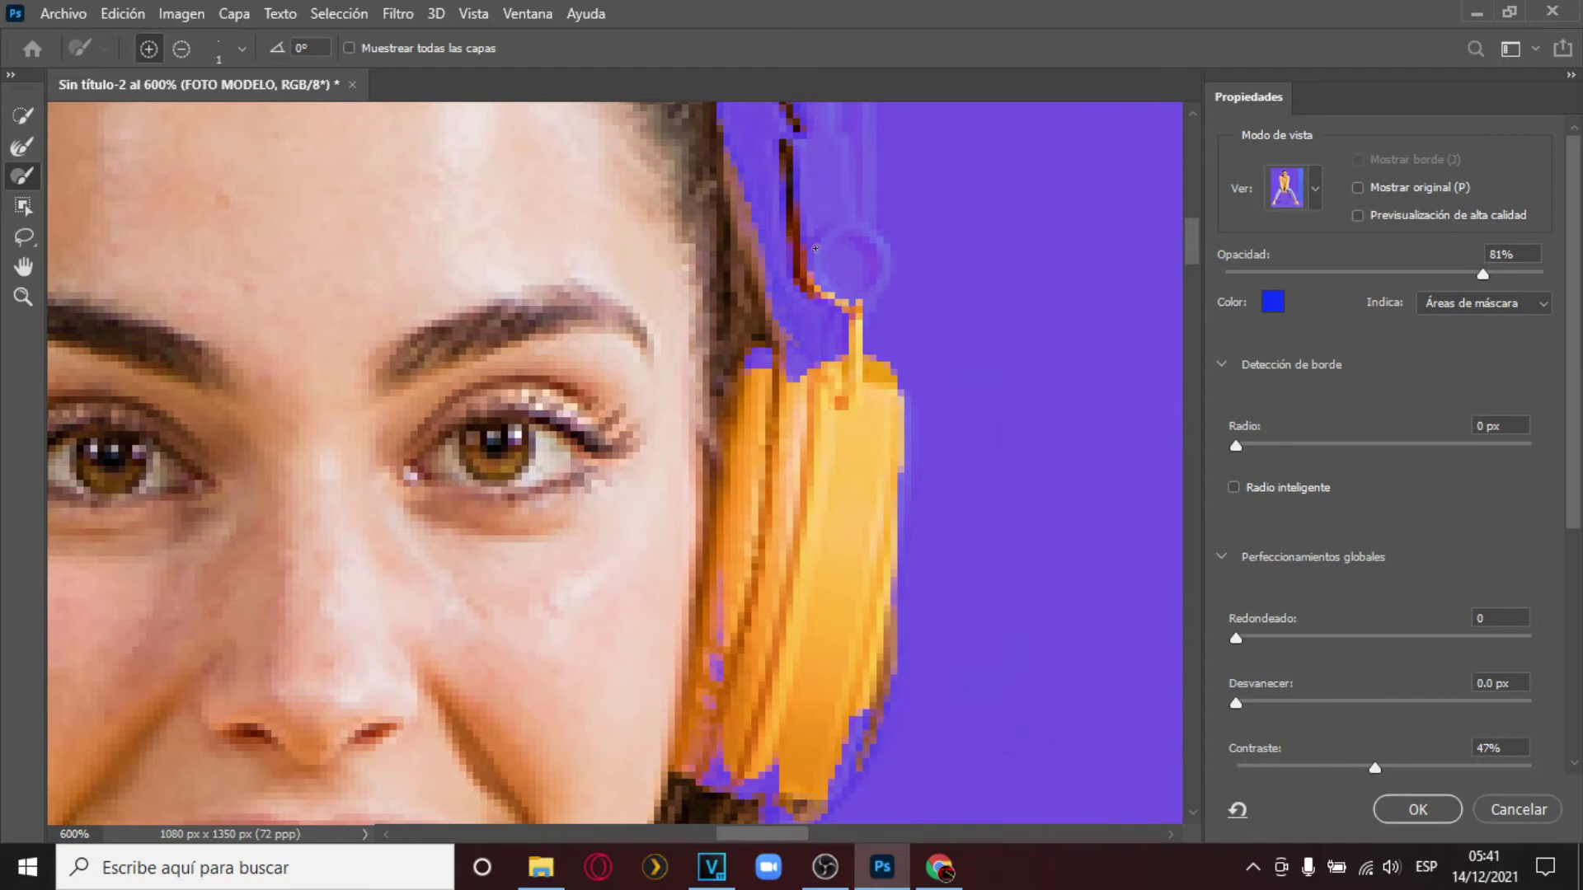
Brush the outline of the hinge ring above the right-hand ear cup and the connector over it into the selection.
mouse_move(880, 291)
left_mouse_down()
mouse_move(851, 309)
mouse_move(813, 290)
mouse_move(808, 265)
mouse_move(883, 234)
left_mouse_up()
mouse_move(890, 278)
left_mouse_down()
mouse_move(817, 297)
mouse_move(813, 263)
mouse_move(863, 242)
mouse_move(884, 280)
mouse_move(860, 310)
left_mouse_up()
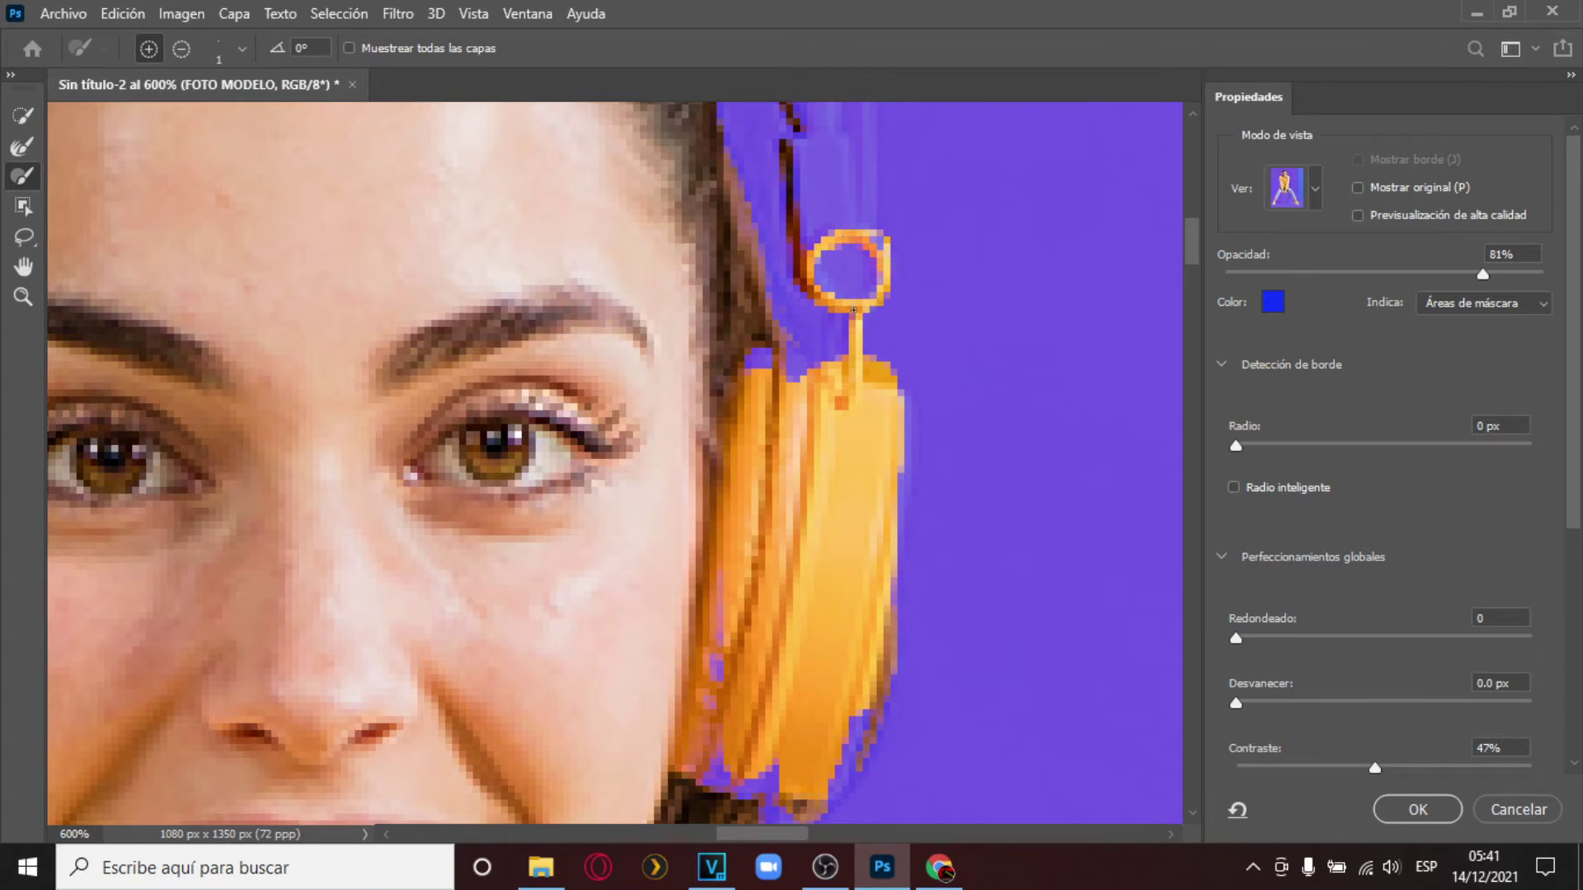
mouse_move(850, 244)
left_mouse_down()
mouse_move(872, 305)
mouse_move(866, 240)
left_mouse_up()
mouse_move(855, 157)
left_mouse_down()
mouse_move(857, 227)
mouse_move(829, 221)
mouse_move(840, 195)
mouse_move(862, 307)
left_mouse_up()
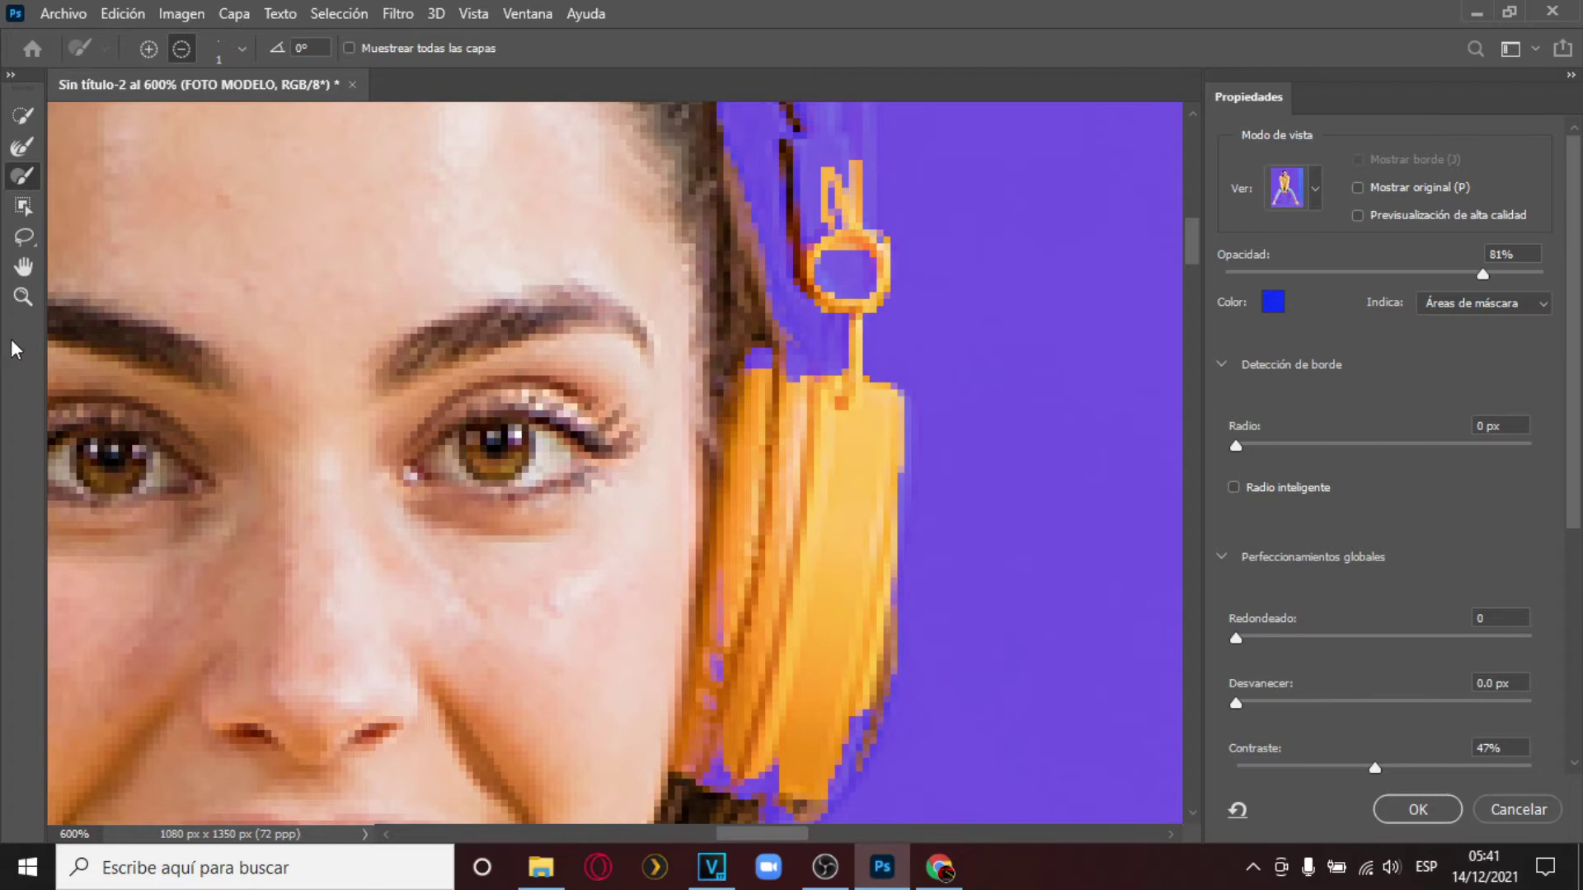
Brush the top of the headphone headband into the selection at size 13 and subtract the excess along its upper edge.
left_click(23, 296)
left_click(174, 52)
left_click(410, 276)
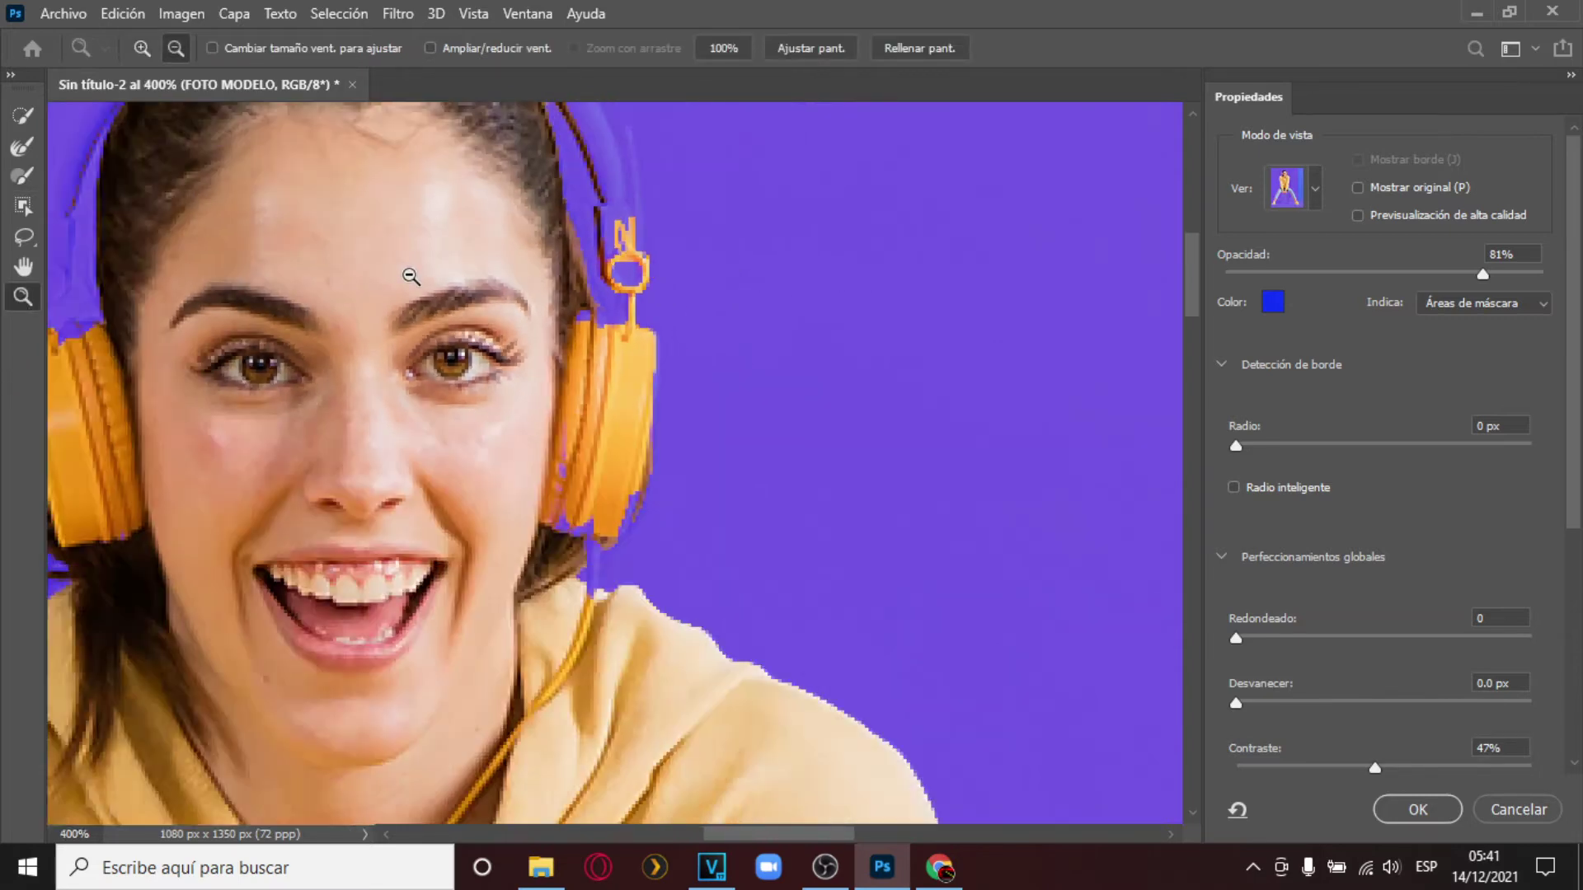
left_click(410, 276)
left_click(411, 277)
left_click(410, 276)
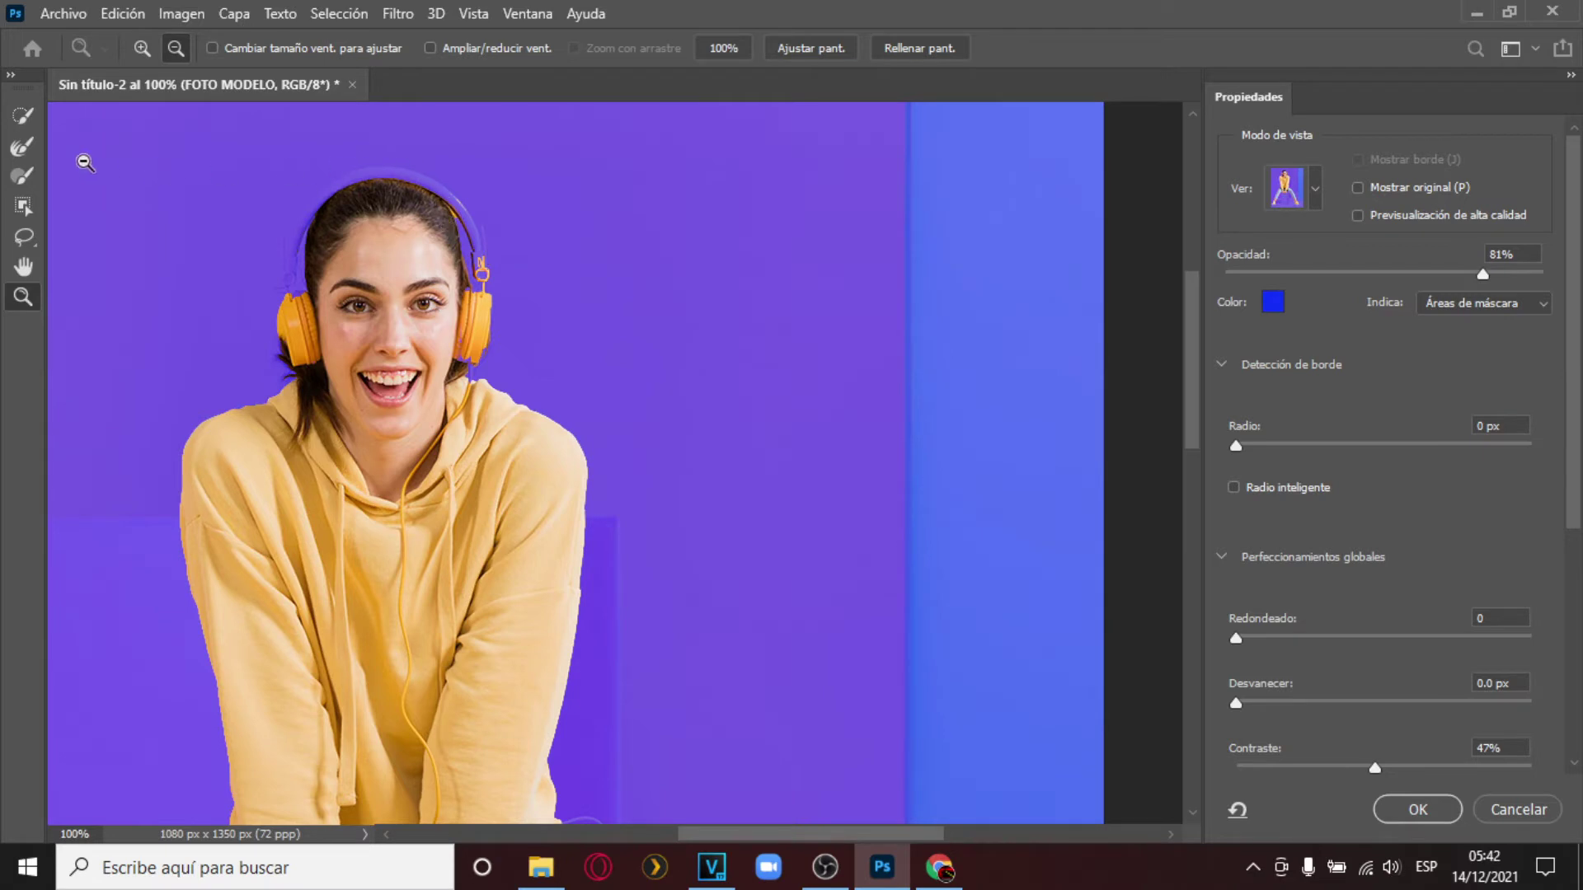
left_click(154, 51)
left_click(340, 158)
left_click(342, 150)
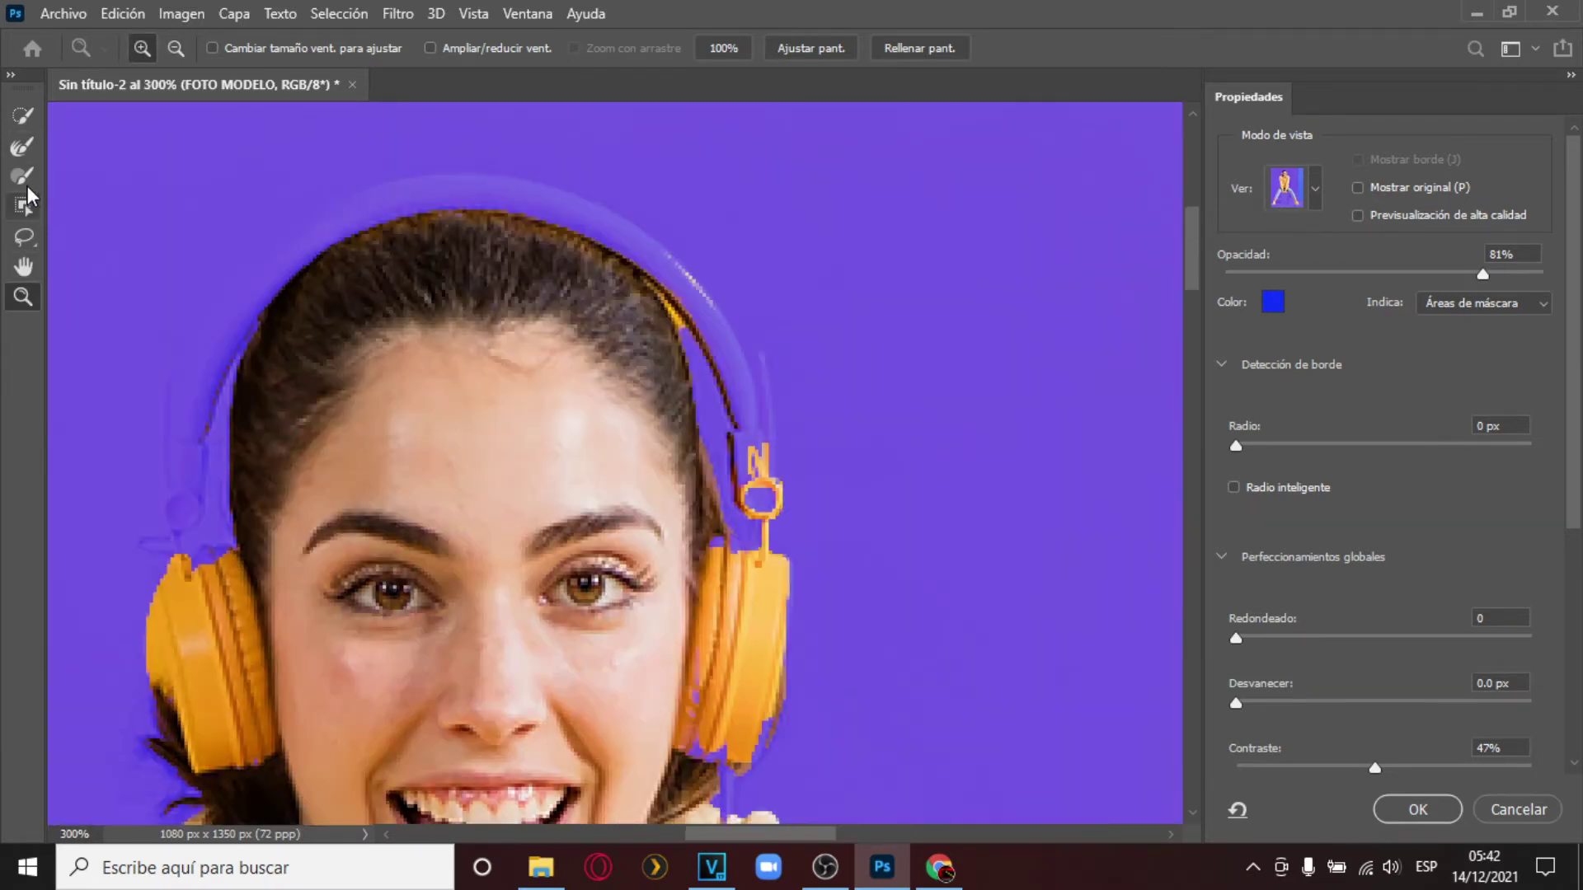
left_click(26, 180)
left_click(242, 48)
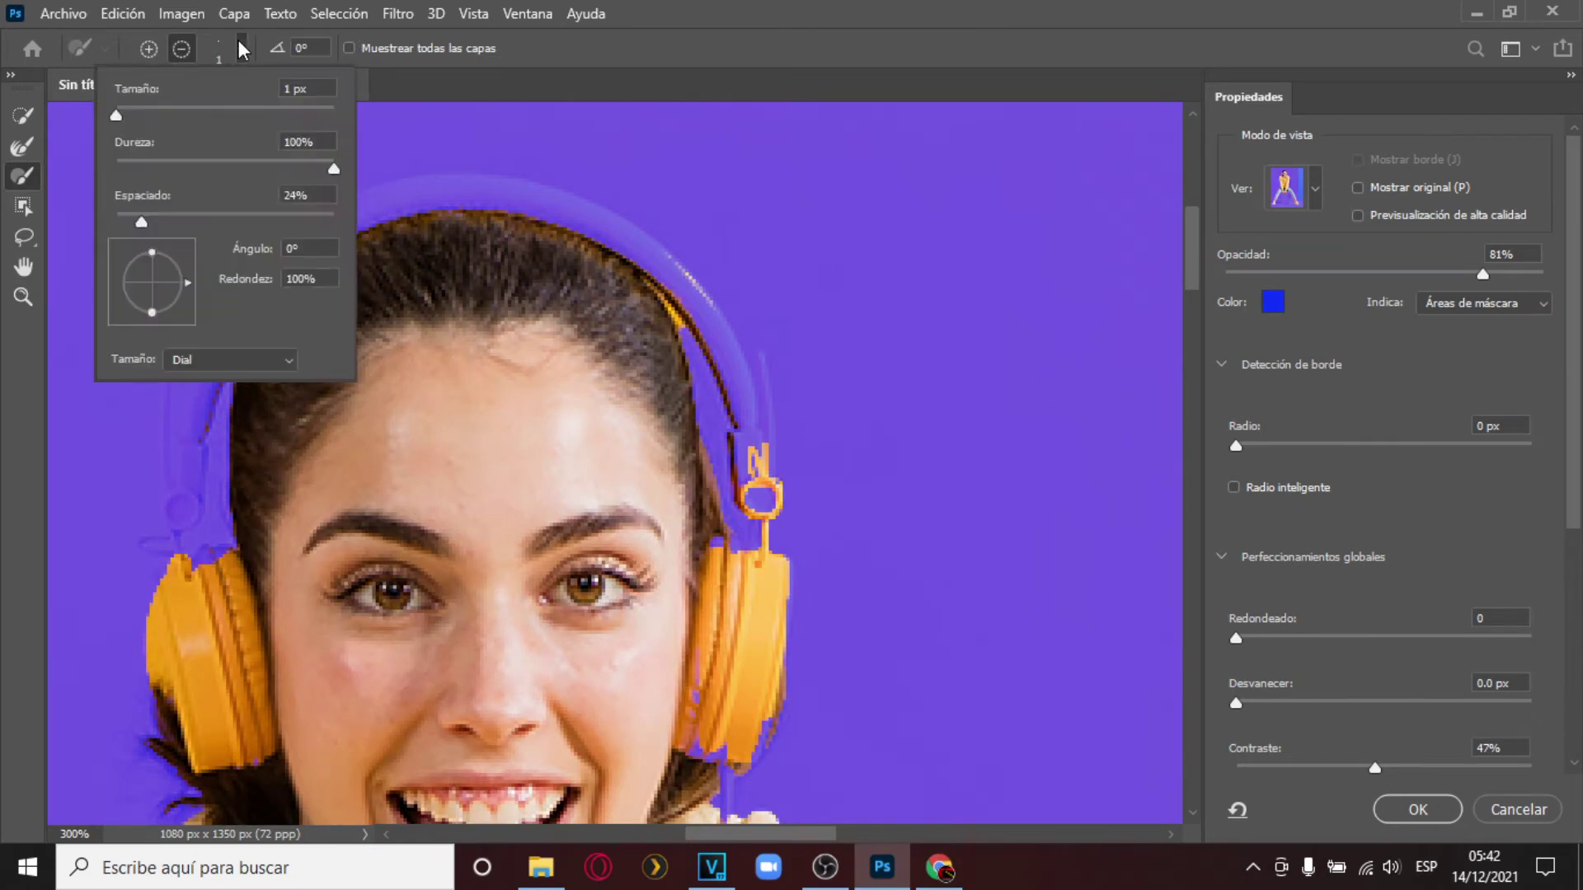
left_click_drag(114, 113, 129, 112)
left_click(265, 76)
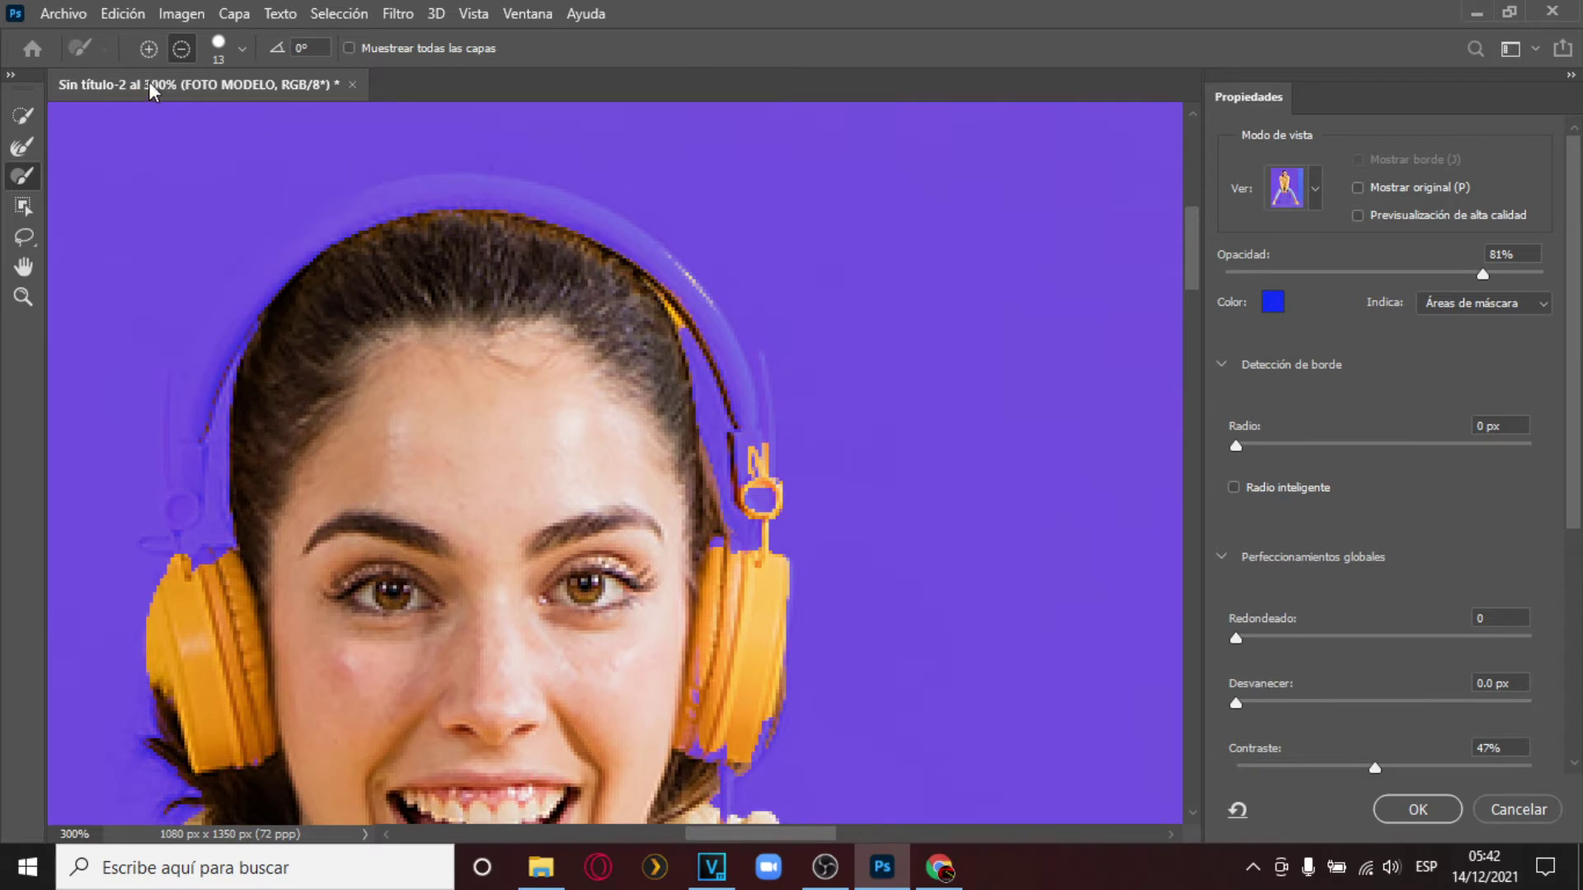
mouse_move(383, 213)
left_mouse_down()
mouse_move(486, 198)
mouse_move(656, 292)
mouse_move(622, 248)
mouse_move(553, 206)
mouse_move(500, 200)
mouse_move(395, 208)
mouse_move(311, 241)
mouse_move(252, 301)
mouse_move(355, 196)
mouse_move(449, 183)
mouse_move(569, 216)
mouse_move(629, 258)
mouse_move(544, 198)
mouse_move(449, 186)
mouse_move(367, 203)
left_mouse_up()
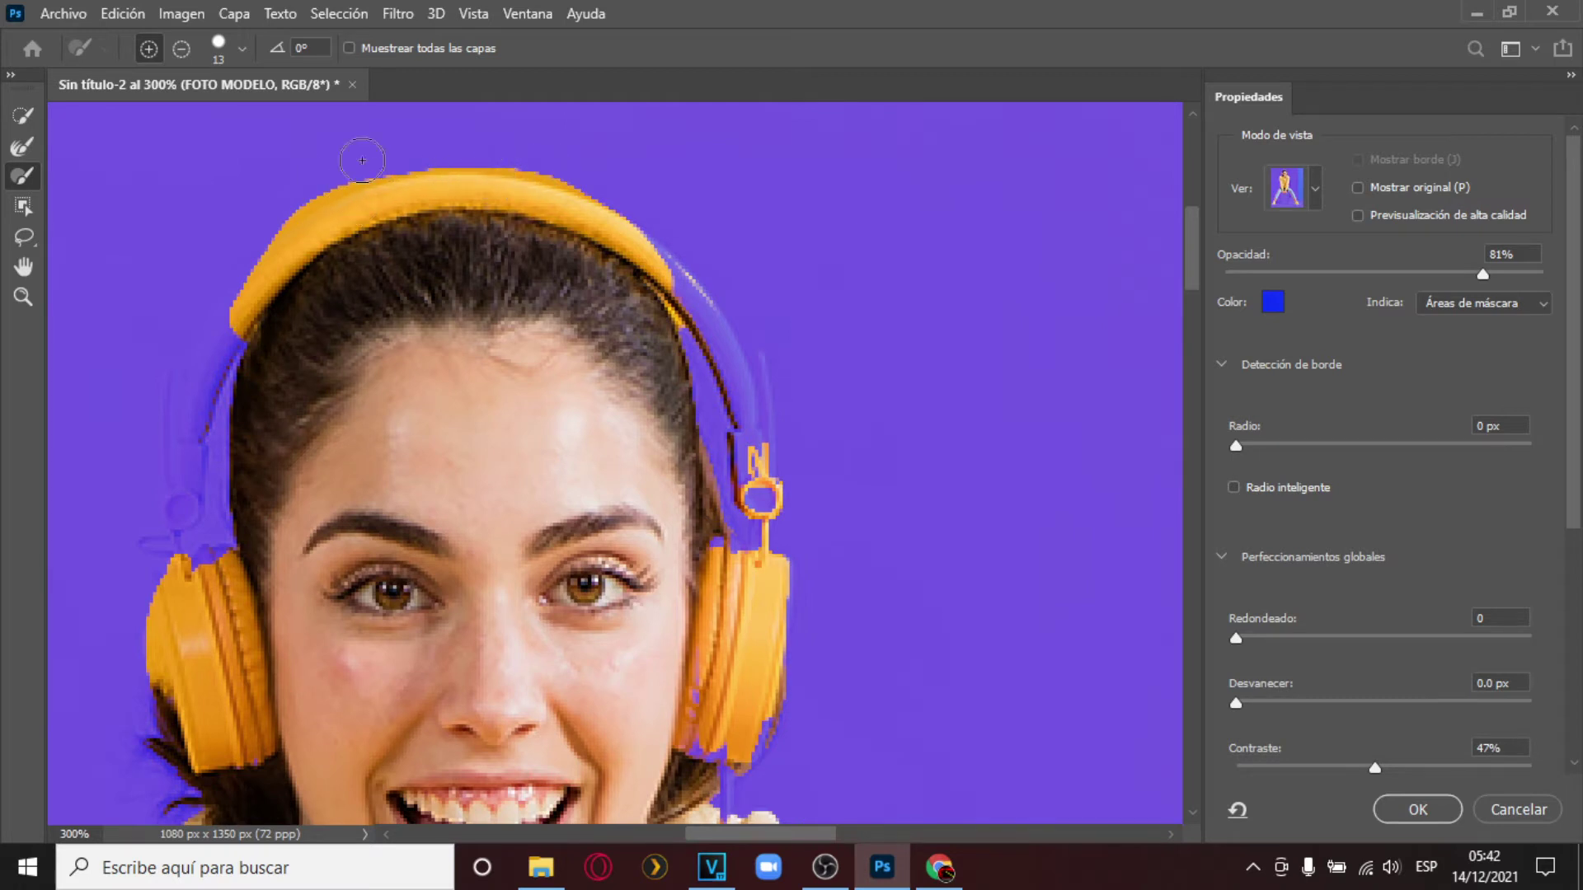
left_click(181, 48)
mouse_move(272, 178)
left_mouse_down()
mouse_move(280, 206)
mouse_move(351, 169)
mouse_move(461, 148)
mouse_move(606, 186)
mouse_move(382, 152)
mouse_move(223, 247)
mouse_move(210, 293)
left_mouse_up()
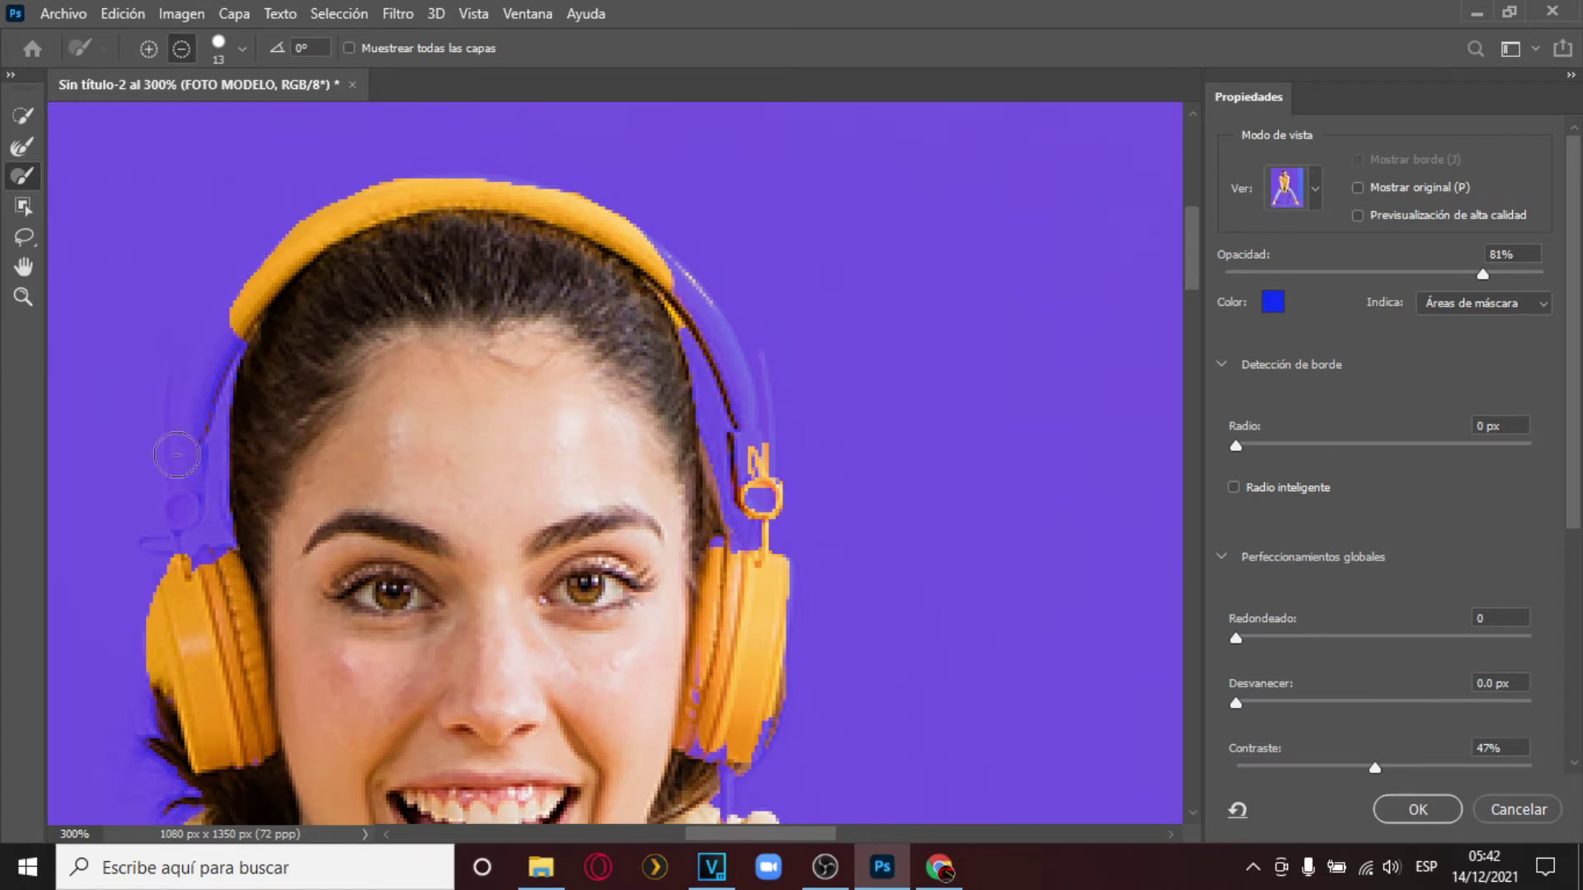
Add the outer side of the headphone cable loop beside the hip to the selection with a 1 px brush.
left_click_drag(1193, 264, 1212, 473)
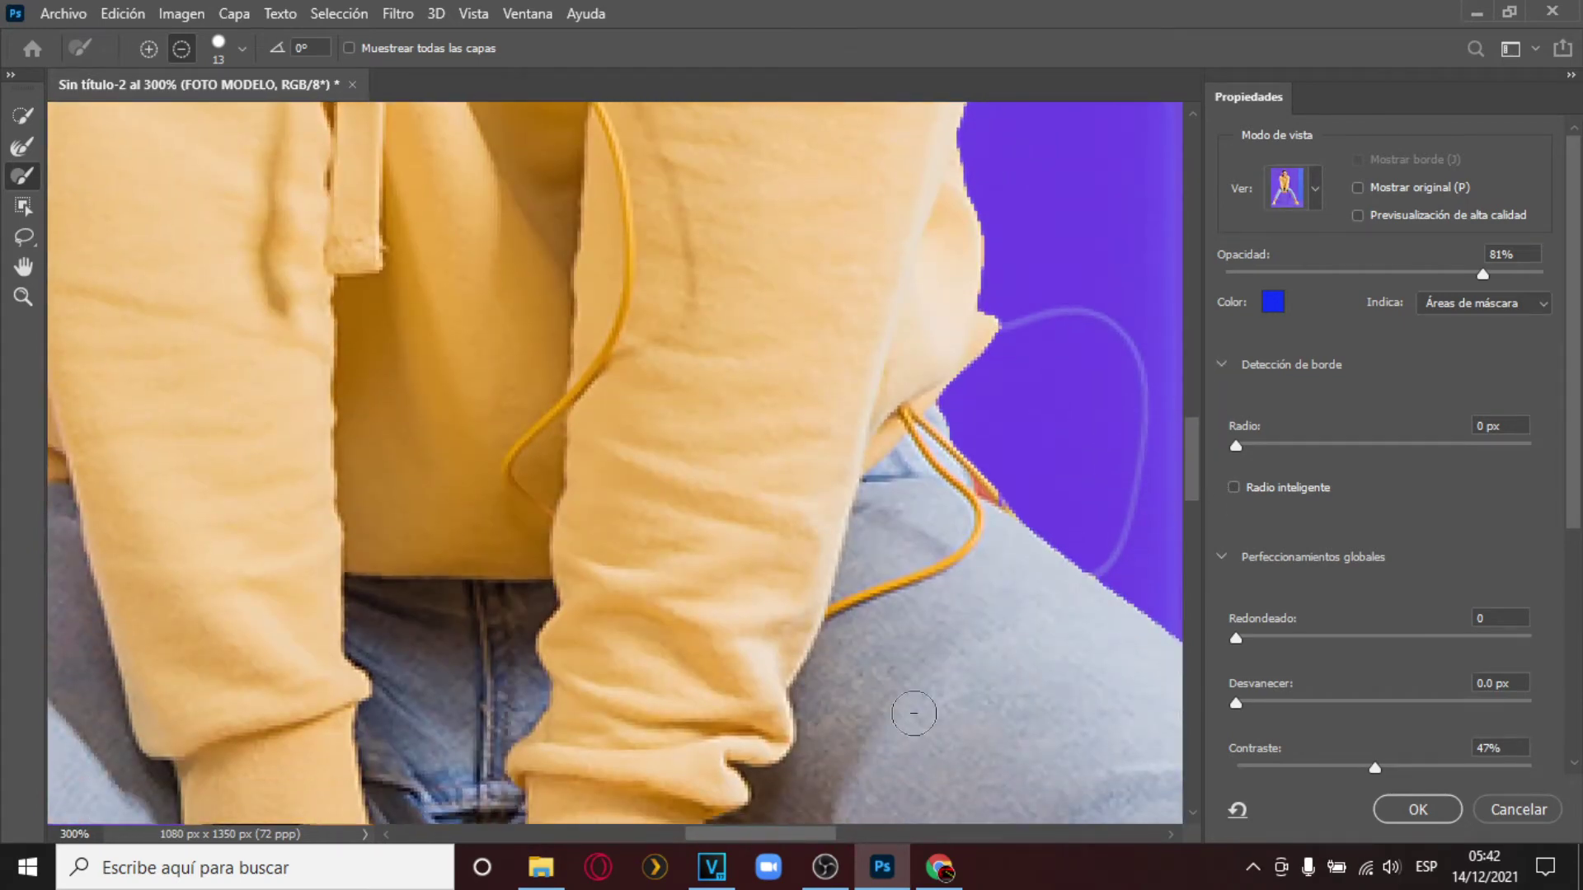
left_click_drag(814, 839, 854, 839)
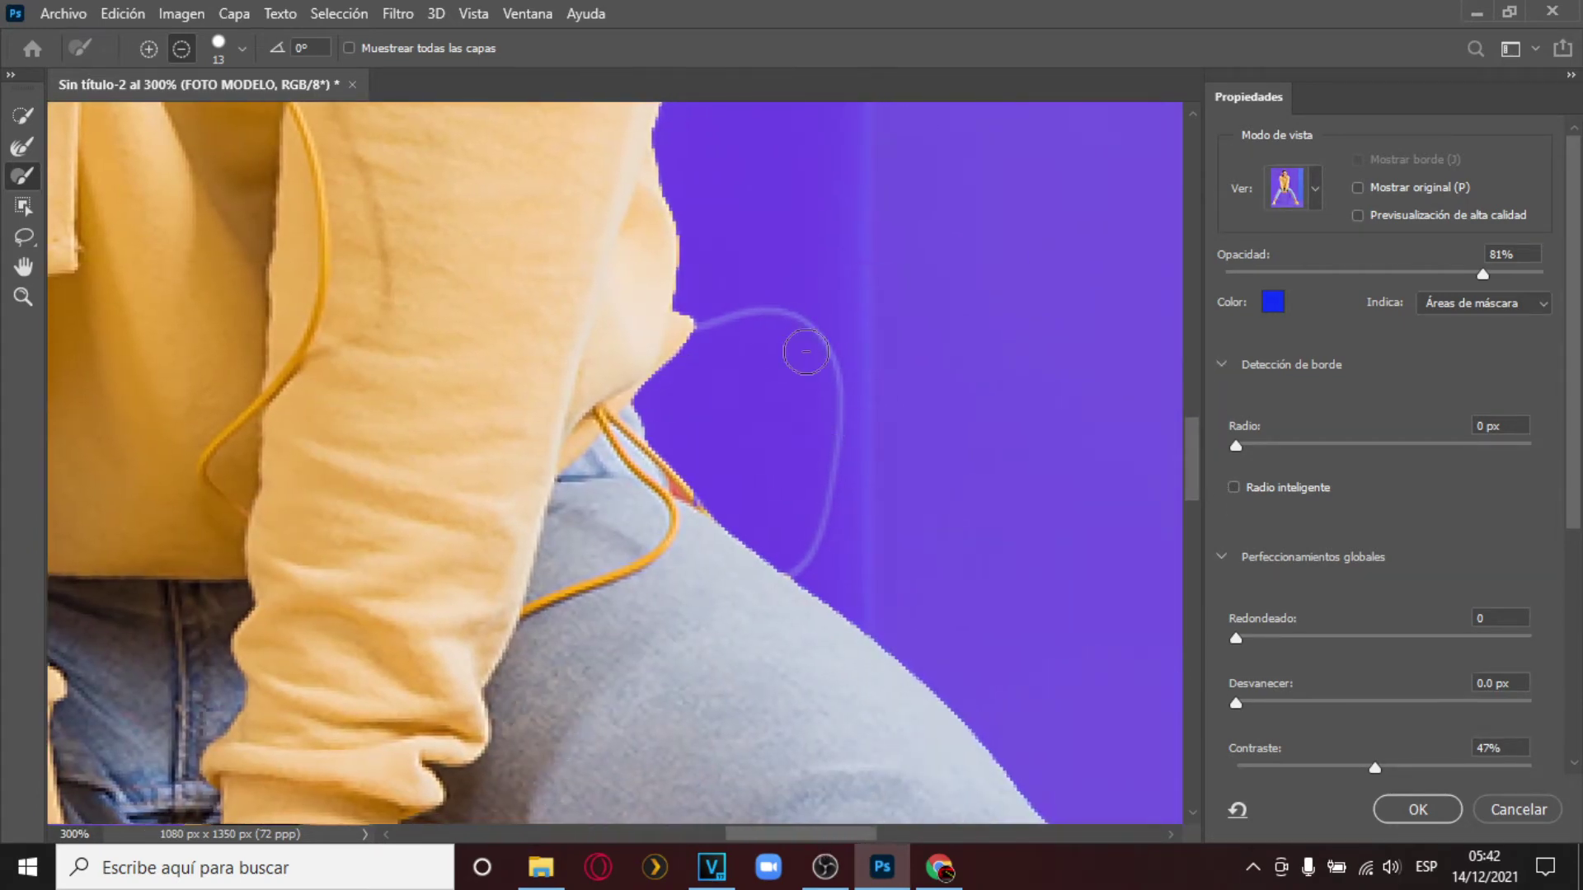
left_click(143, 48)
left_click(23, 297)
left_click(848, 533)
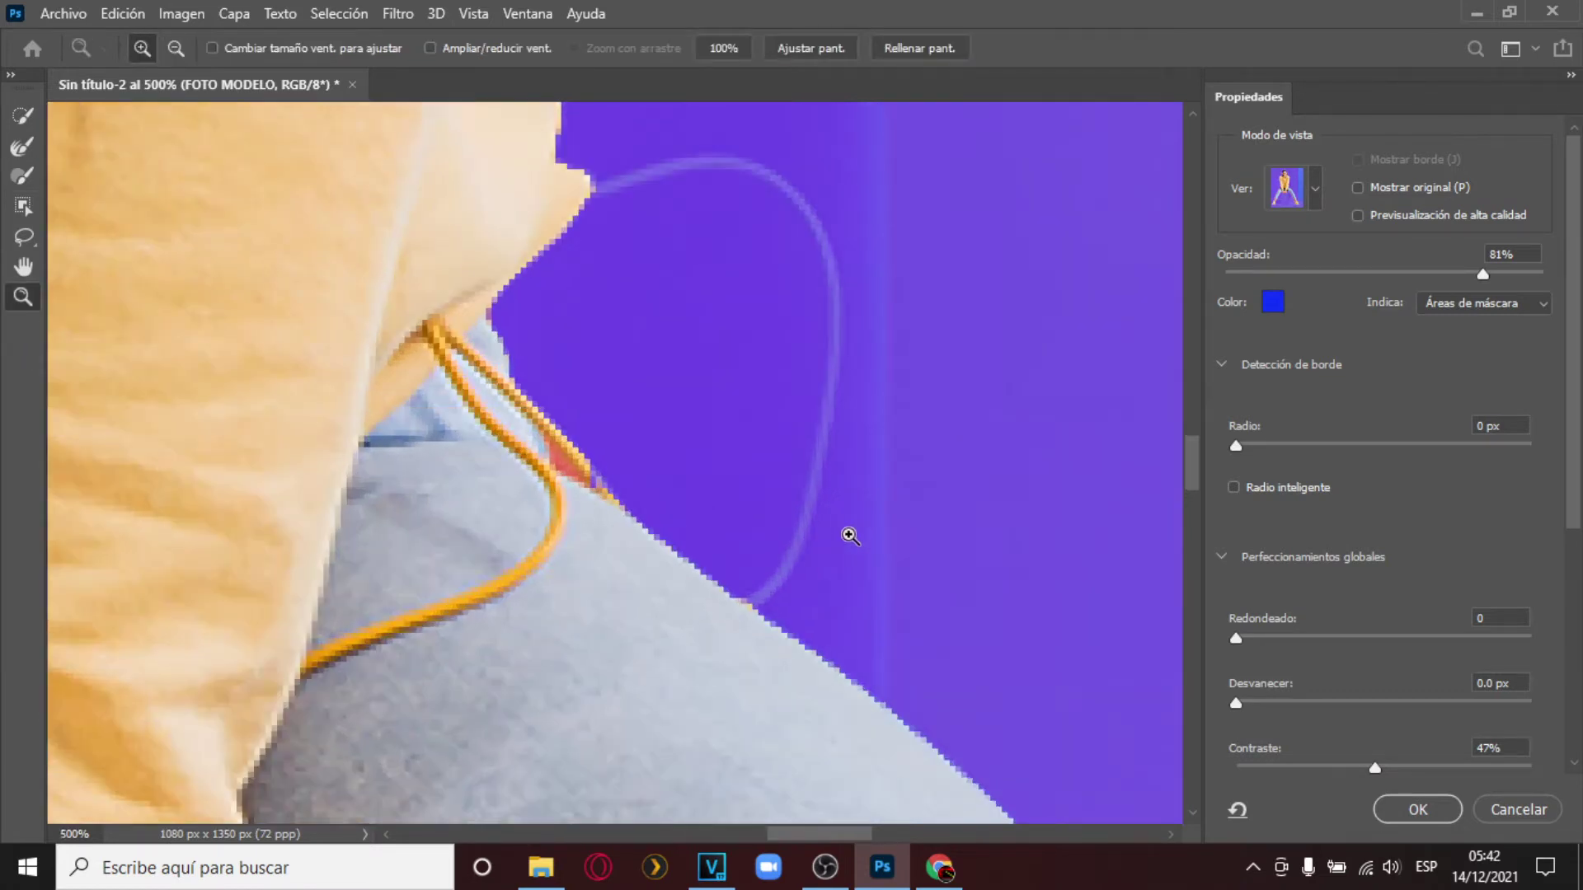
left_click(23, 176)
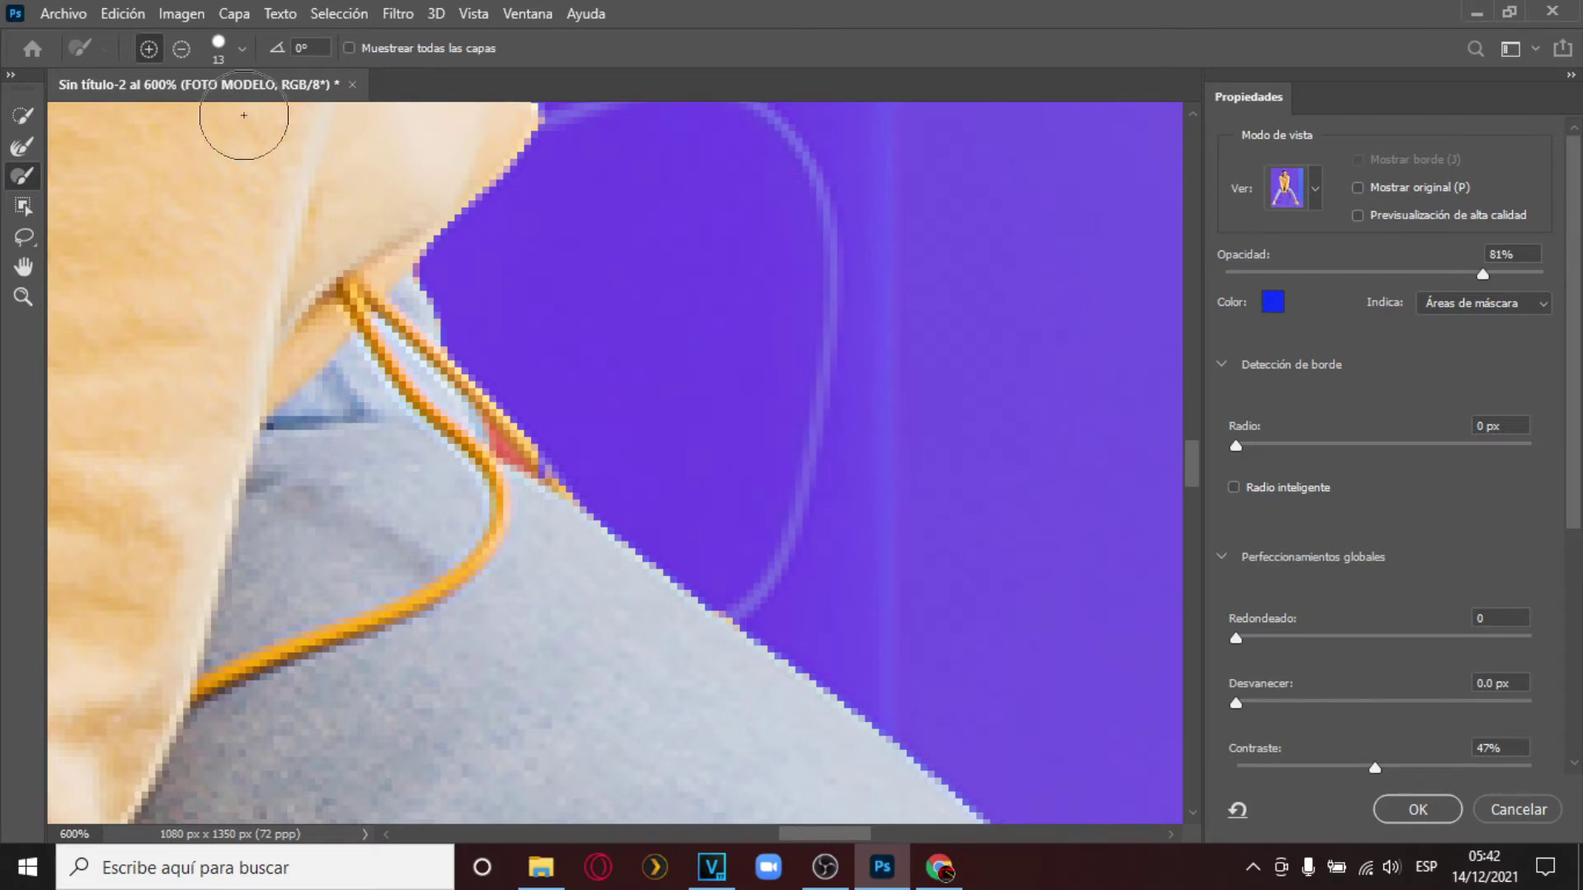
left_click(241, 49)
left_click_drag(130, 117, 111, 117)
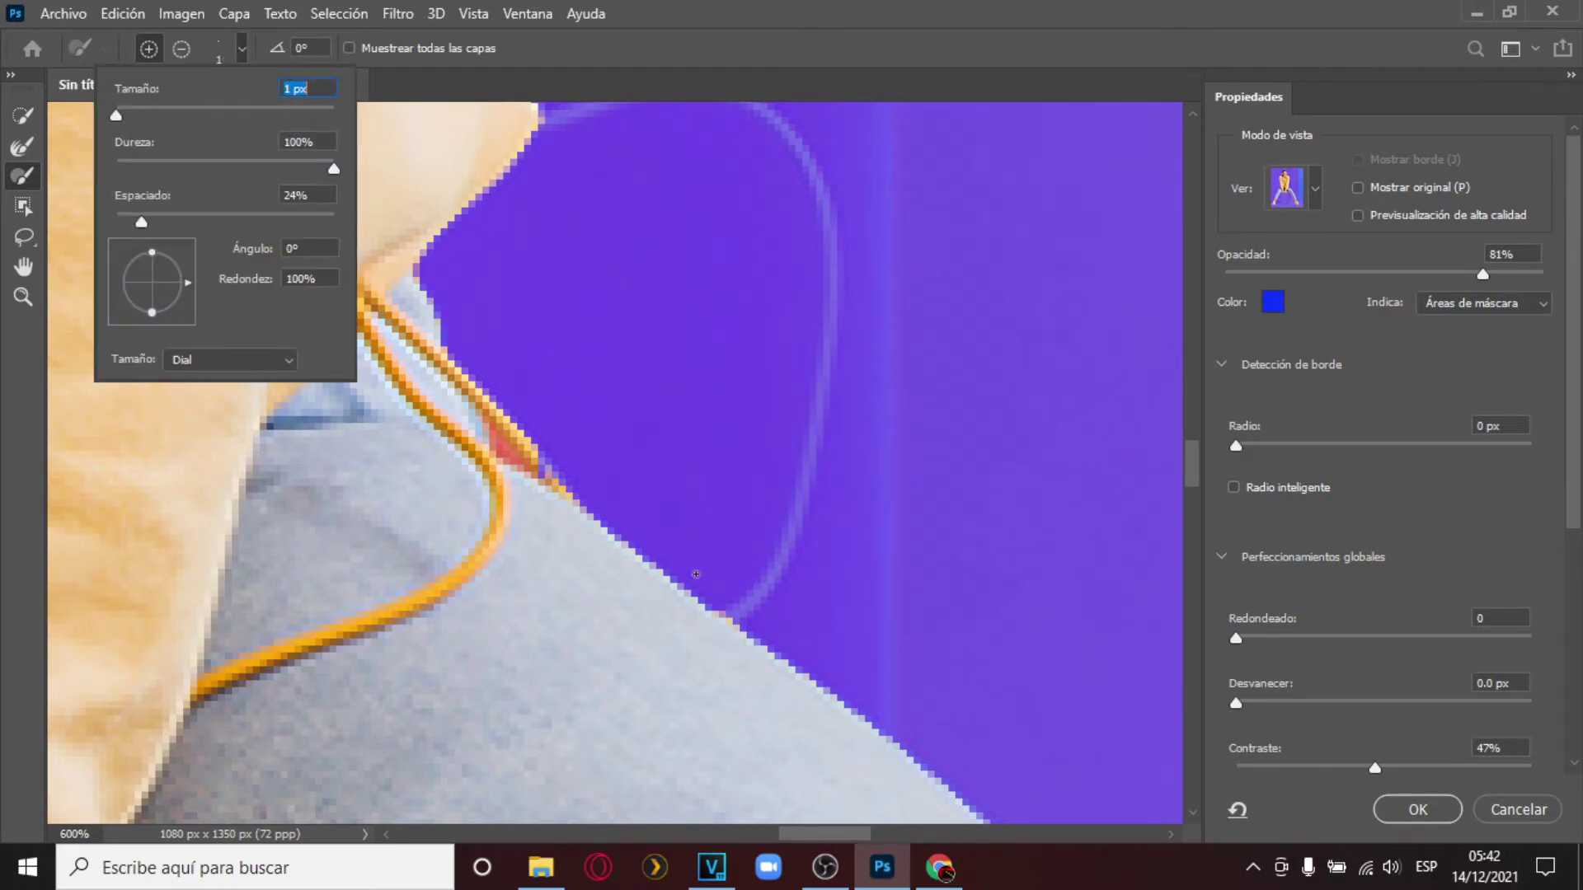
left_click(735, 611)
mouse_move(735, 611)
left_mouse_down()
mouse_move(786, 552)
mouse_move(806, 484)
mouse_move(833, 264)
mouse_move(793, 541)
mouse_move(756, 614)
mouse_move(721, 636)
mouse_move(763, 591)
mouse_move(751, 615)
mouse_move(796, 528)
mouse_move(836, 311)
mouse_move(818, 184)
mouse_move(778, 120)
left_mouse_up()
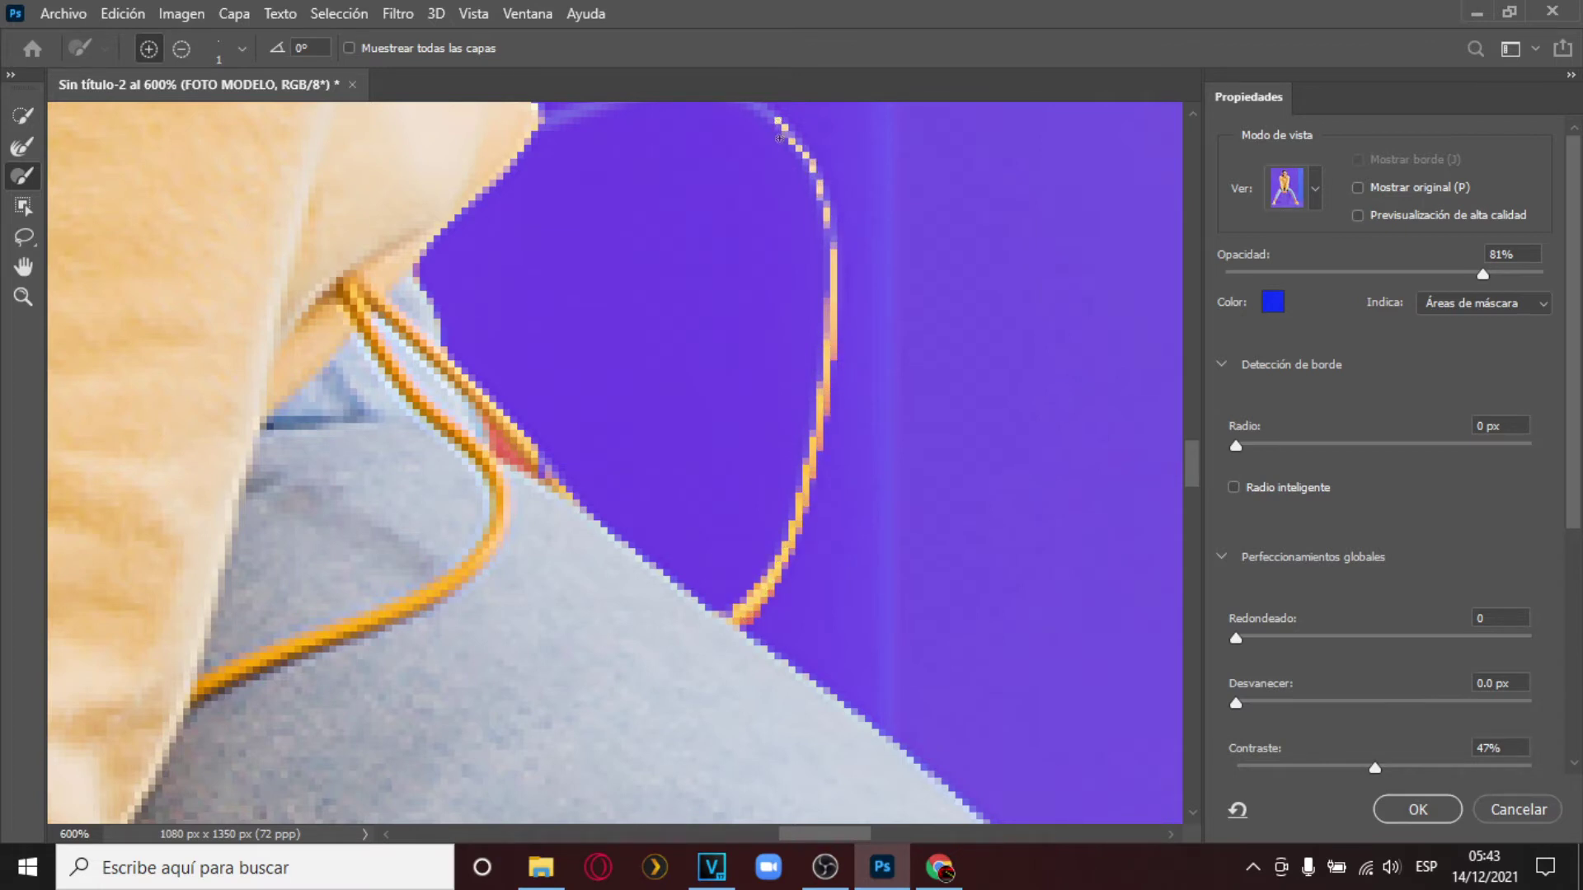
Brush the upper arc of the cable loop into the selection, from the hoodie's edge to the part already added.
scroll(1195, 447, "up", 5)
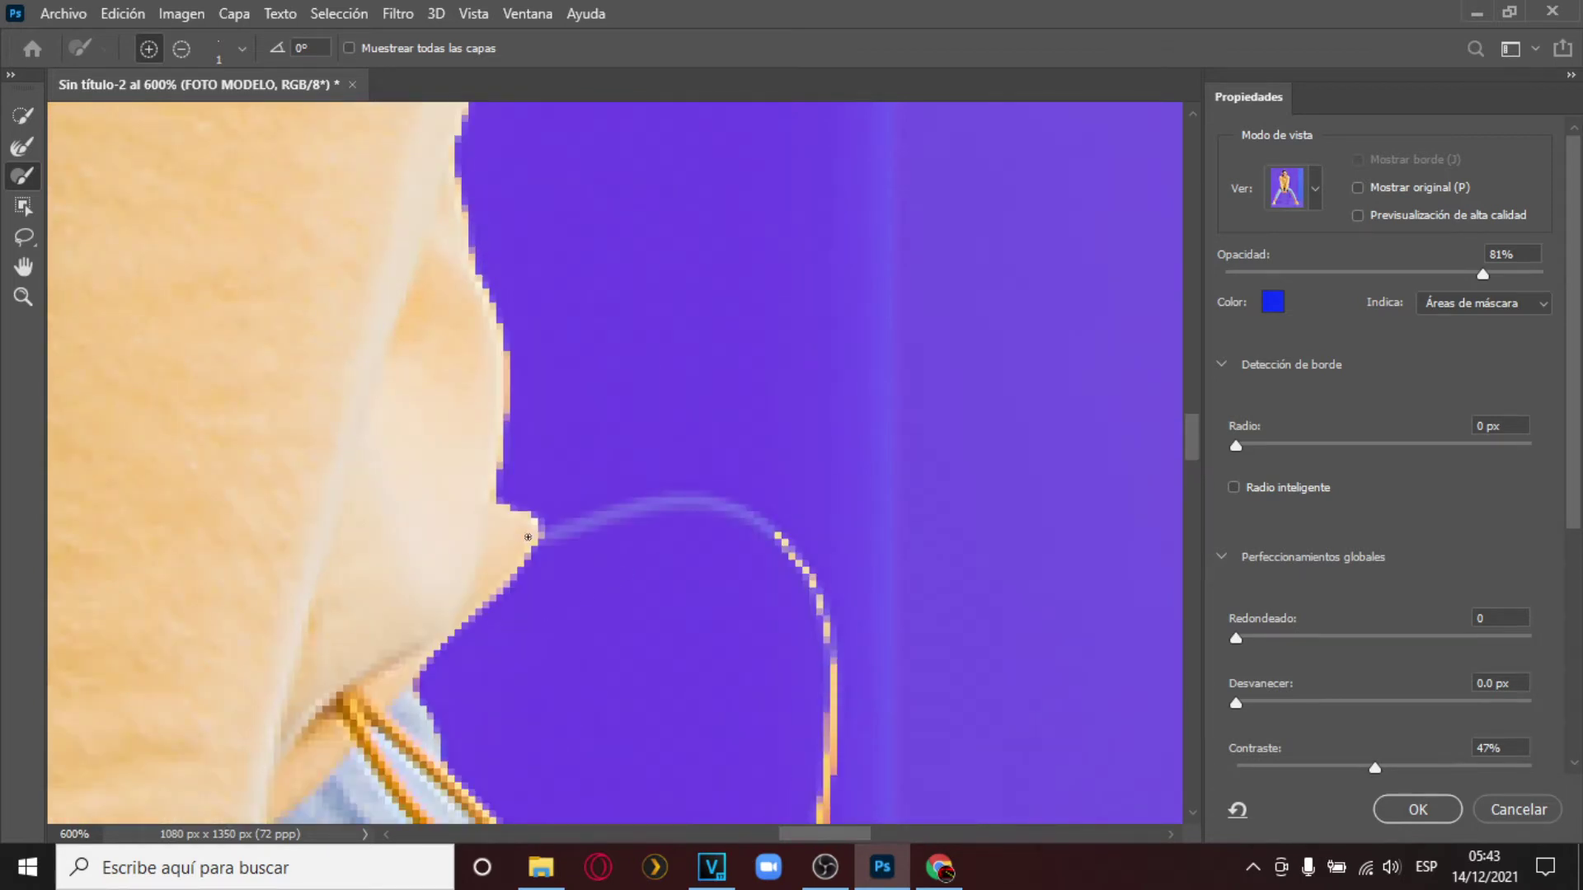
mouse_move(542, 533)
left_mouse_down()
mouse_move(698, 496)
mouse_move(779, 536)
mouse_move(683, 504)
mouse_move(536, 544)
left_mouse_up()
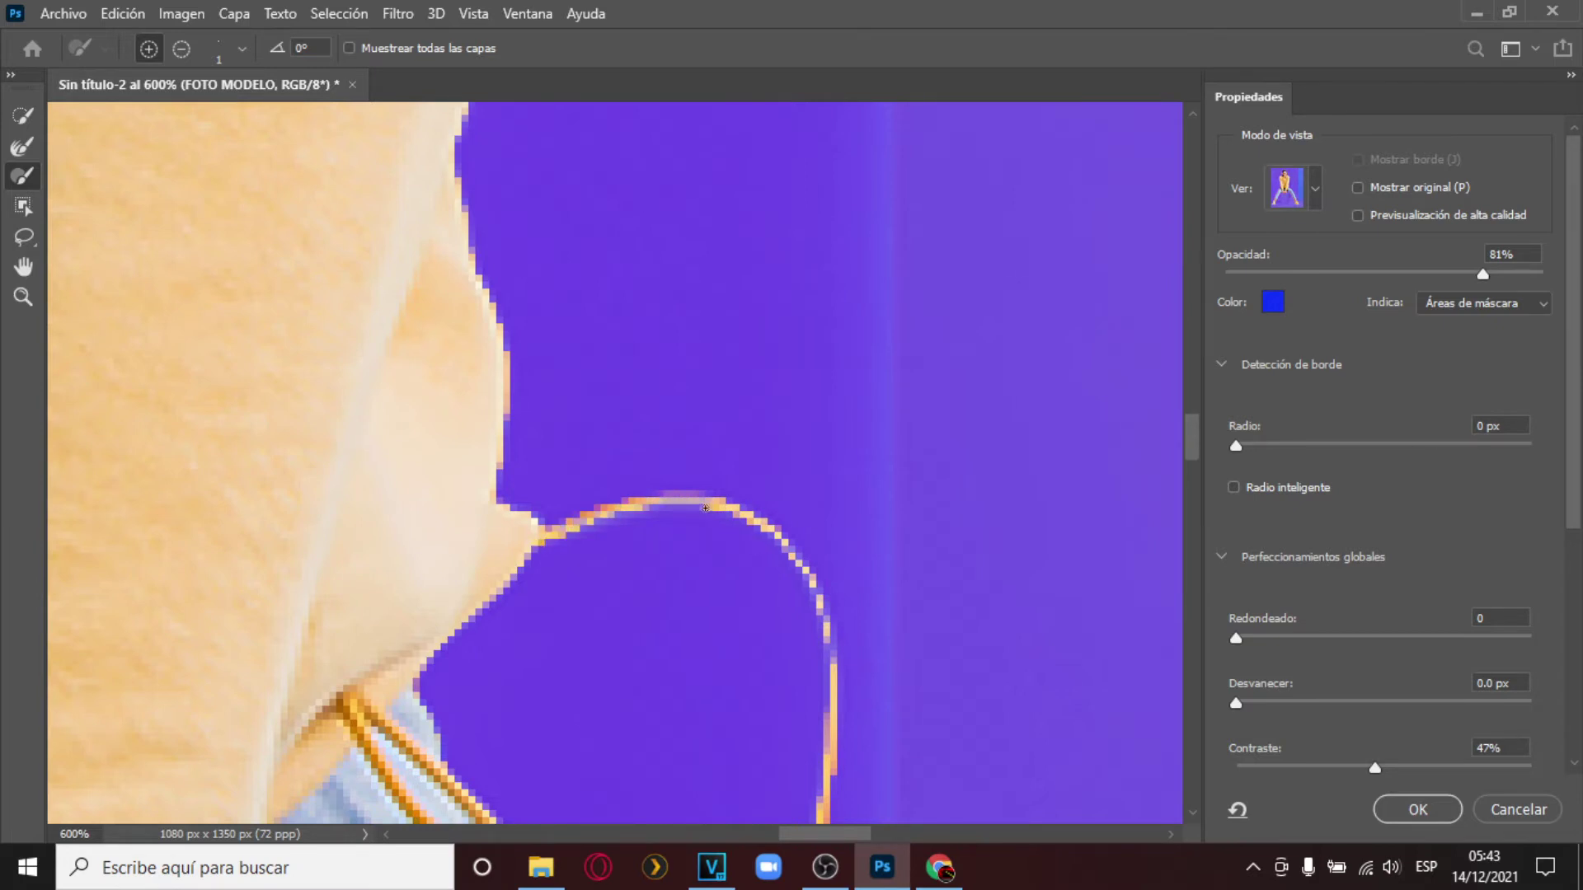
mouse_move(686, 507)
left_mouse_down()
mouse_move(587, 520)
mouse_move(532, 554)
left_mouse_up()
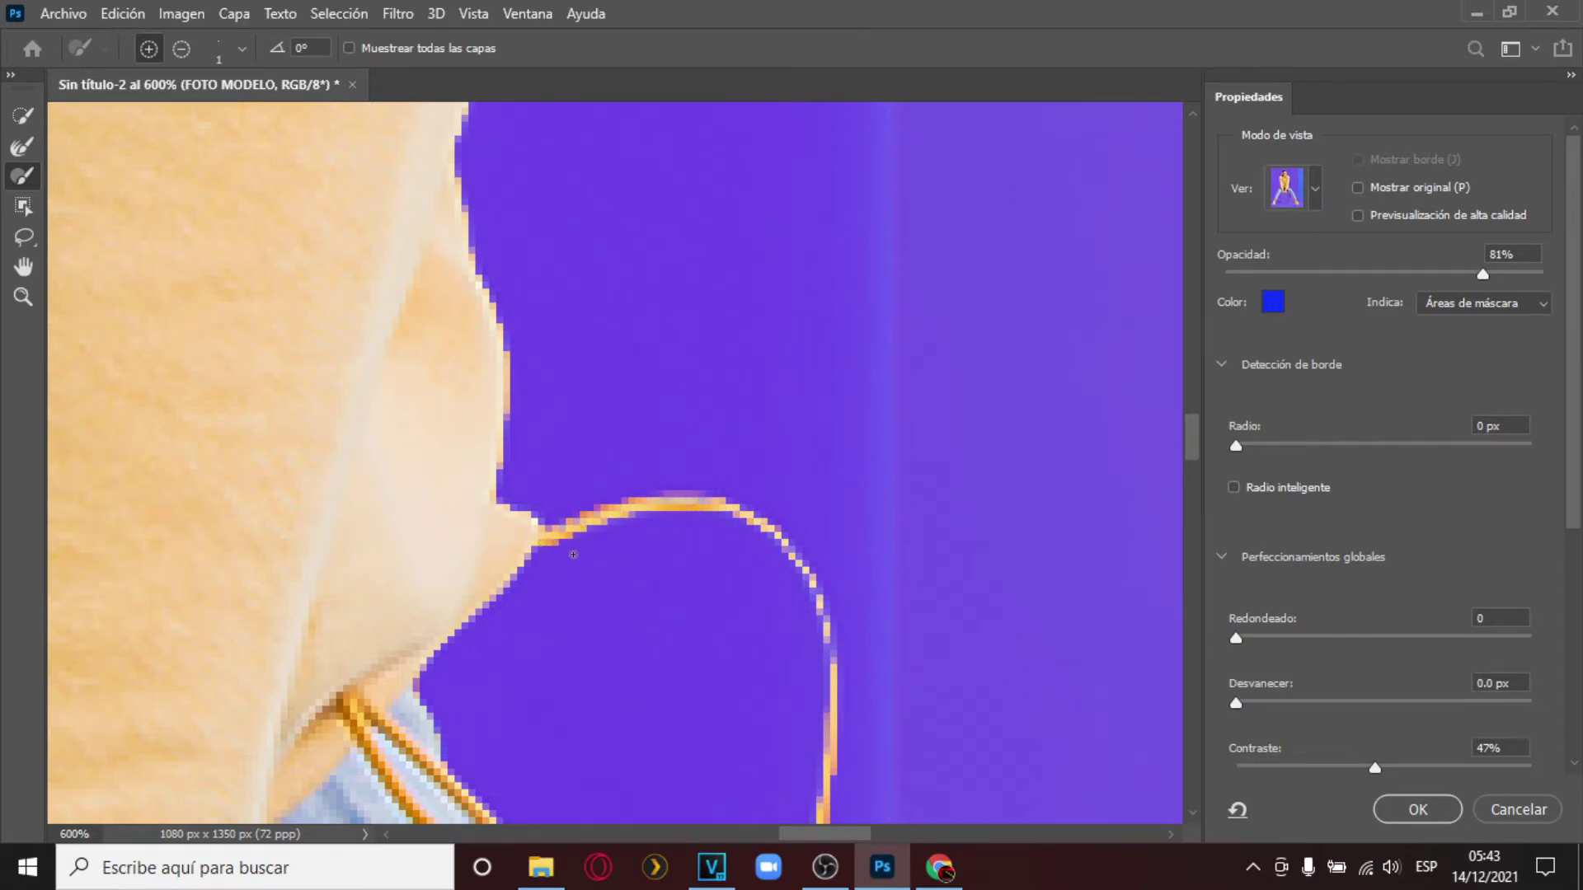
Subtract the leftover background between the two hands below the thumbs from the selection with the 1 px brush.
left_click_drag(1195, 454, 1197, 571)
left_click(14, 305)
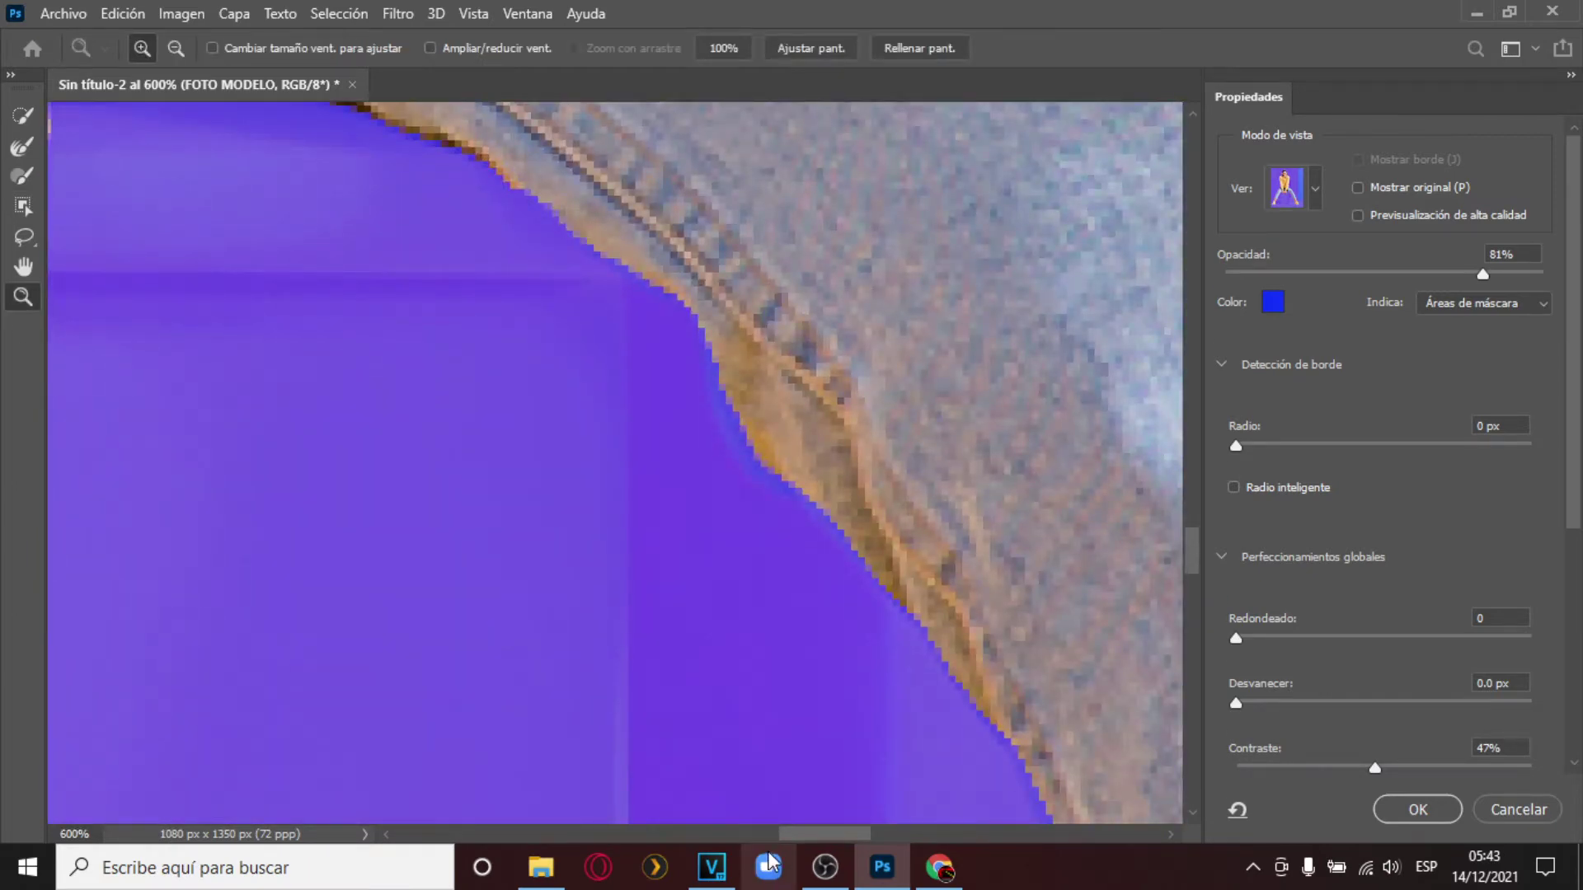
left_click_drag(808, 839, 701, 846)
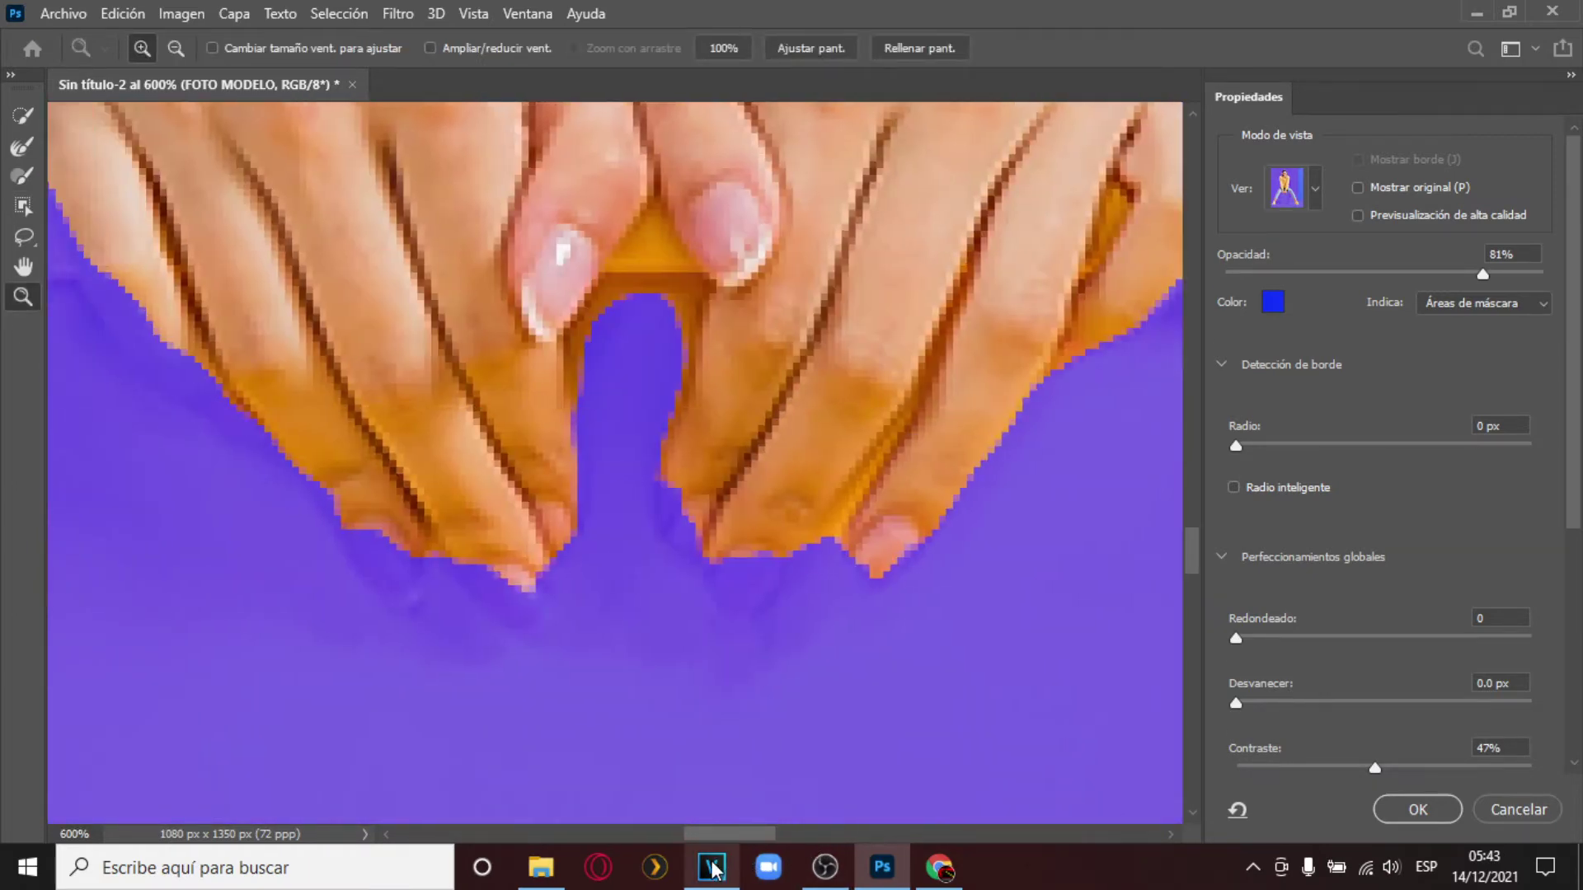
left_click_drag(1190, 559, 1190, 551)
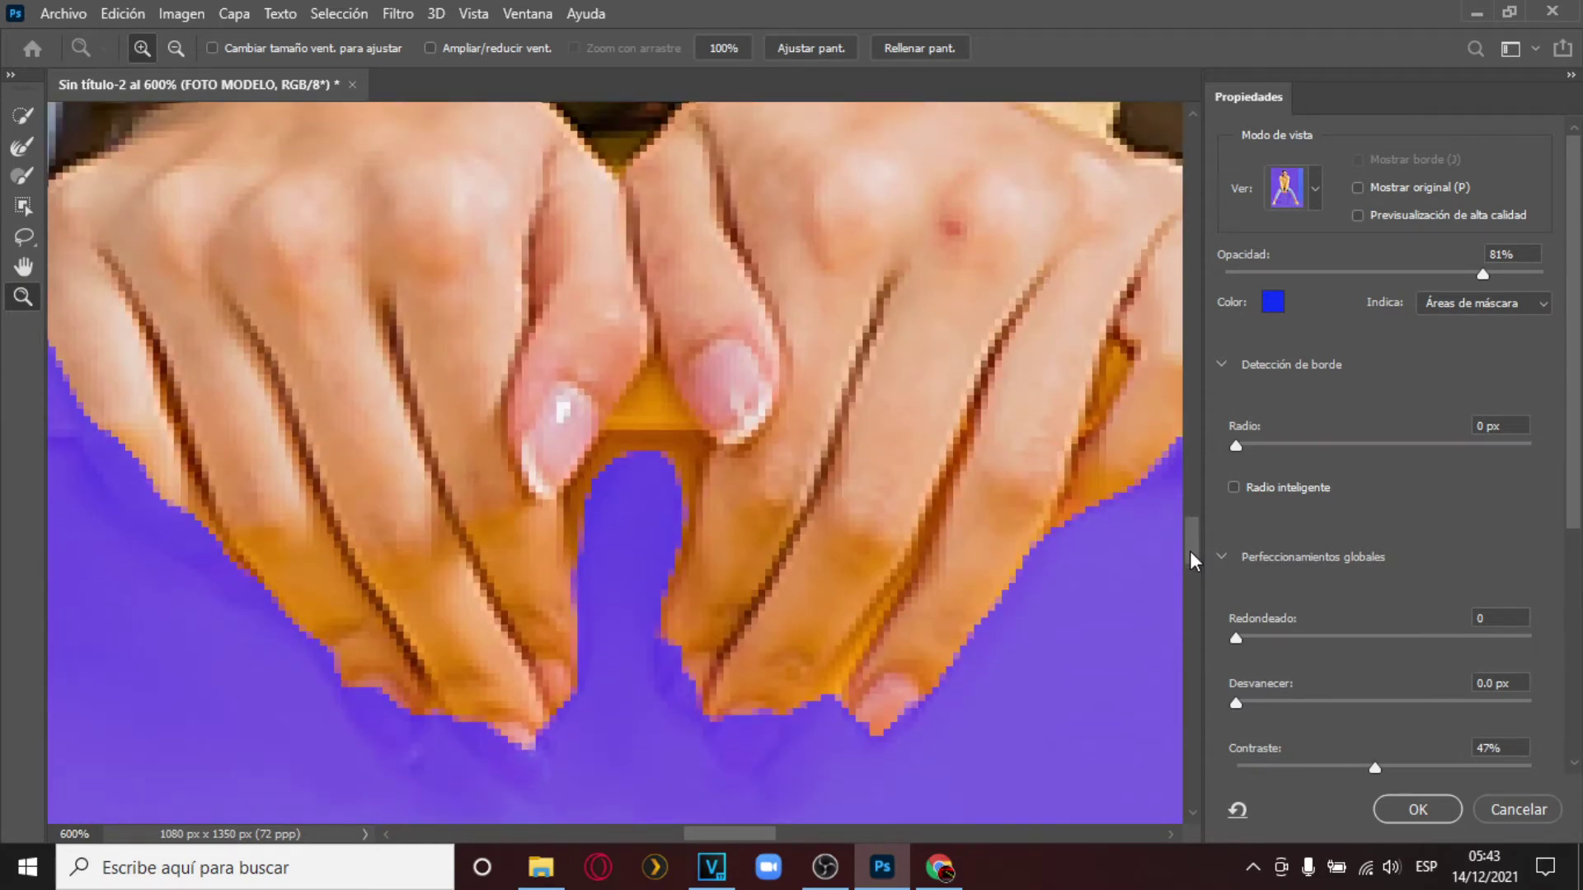
left_click(21, 178)
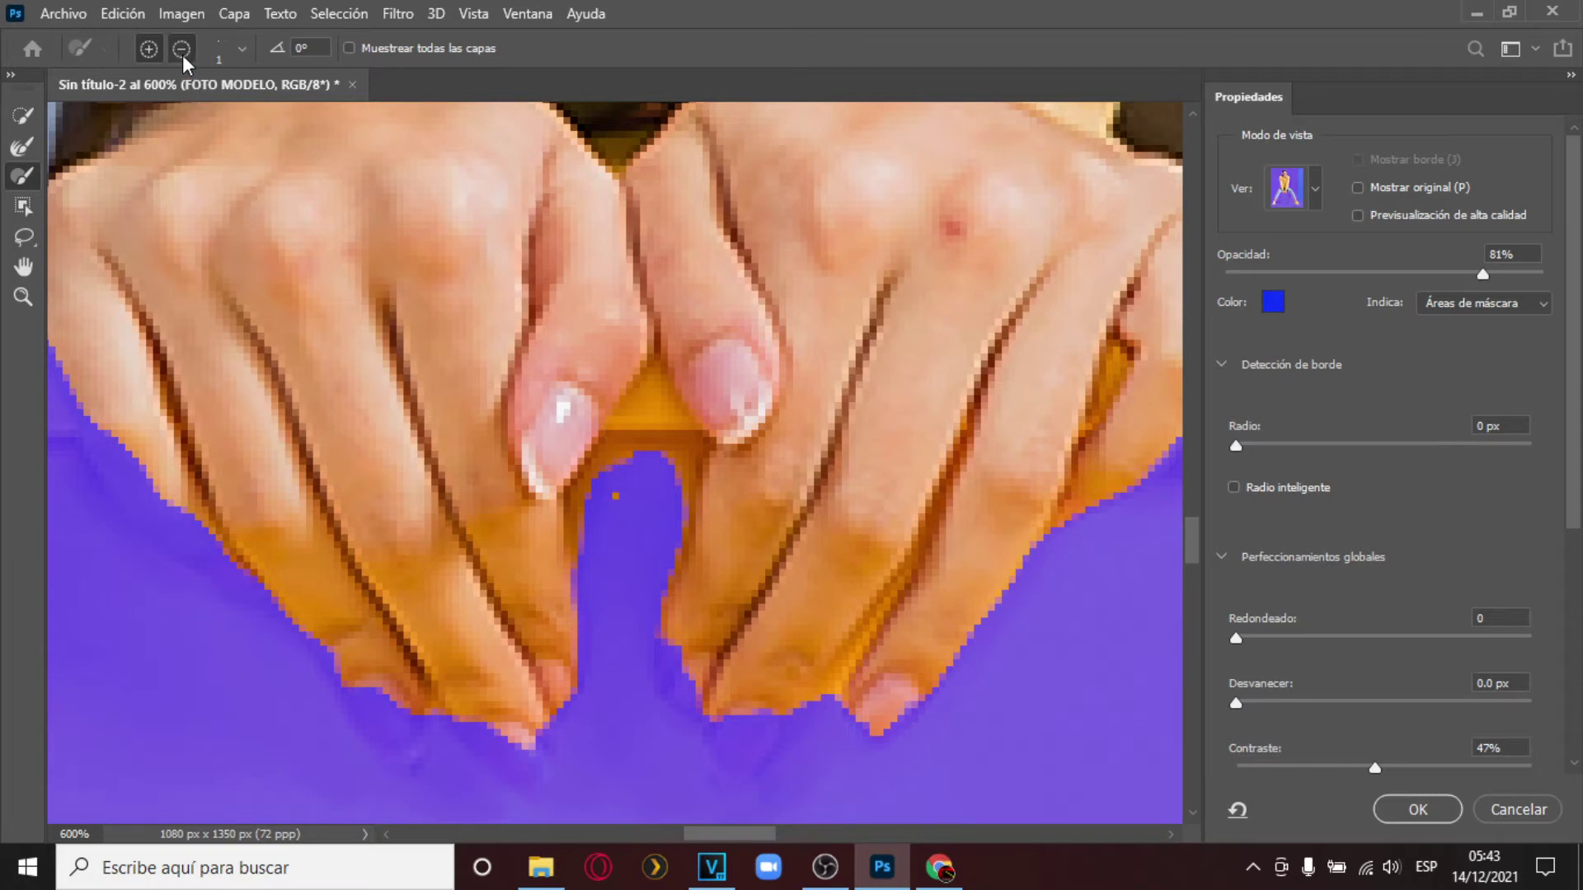
mouse_move(626, 431)
left_mouse_down()
mouse_move(626, 475)
mouse_move(645, 438)
mouse_move(652, 476)
mouse_move(656, 431)
mouse_move(674, 472)
mouse_move(664, 424)
mouse_move(647, 440)
mouse_move(658, 408)
mouse_move(633, 441)
mouse_move(650, 394)
mouse_move(587, 480)
mouse_move(574, 560)
mouse_move(613, 447)
mouse_move(613, 514)
mouse_move(630, 437)
left_mouse_up()
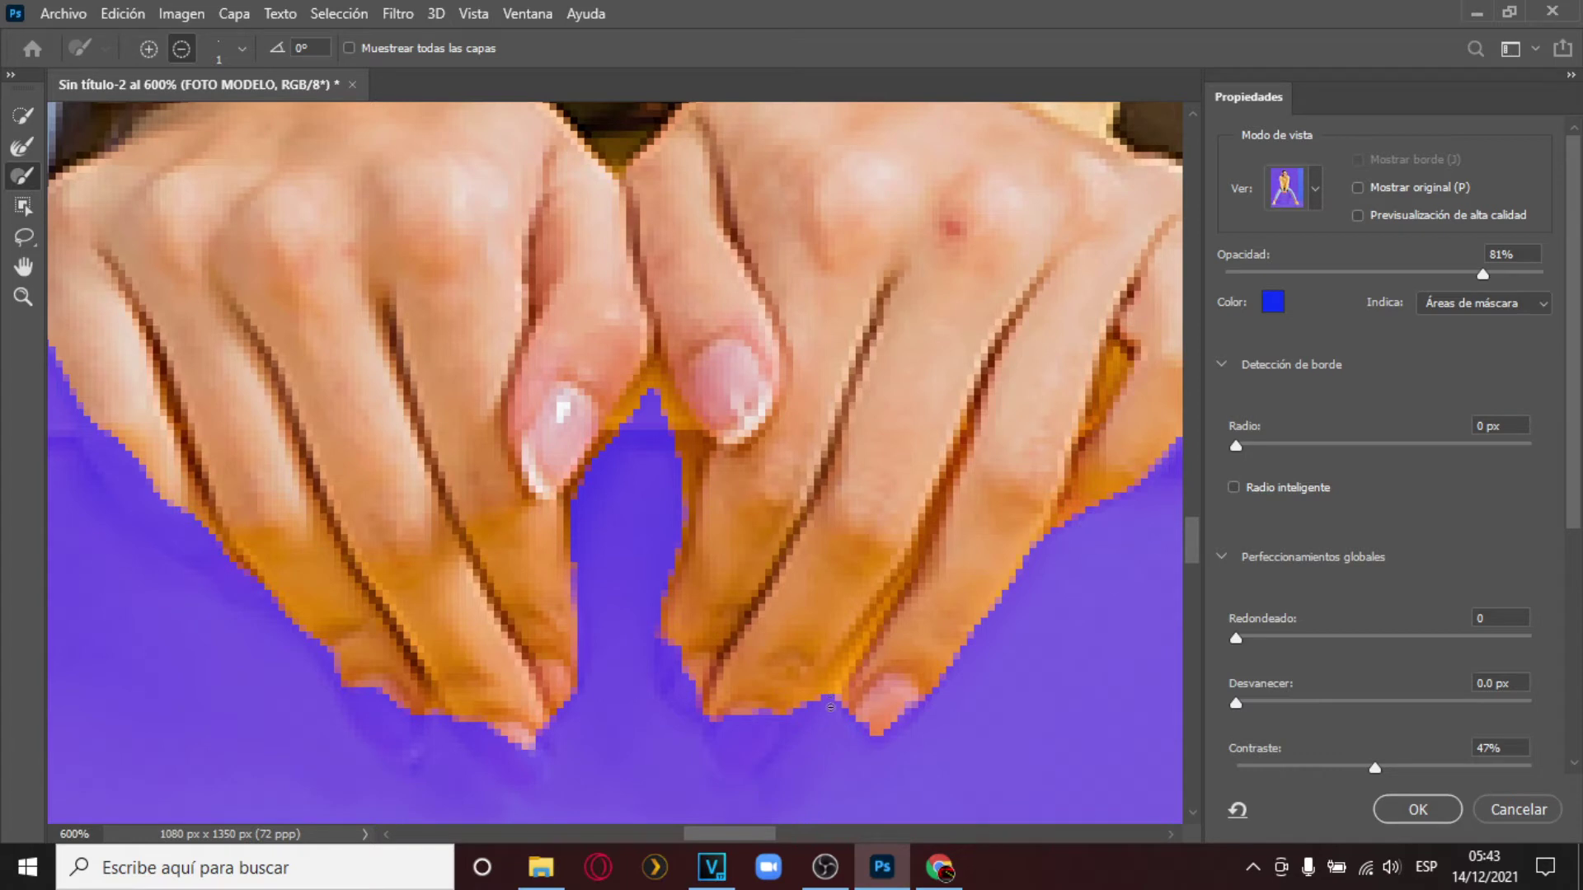
Subtract the gap between two fingers of the right-hand hand and add its missing fingertips to the selection.
mouse_move(856, 665)
left_mouse_down()
mouse_move(917, 548)
mouse_move(832, 714)
left_mouse_up()
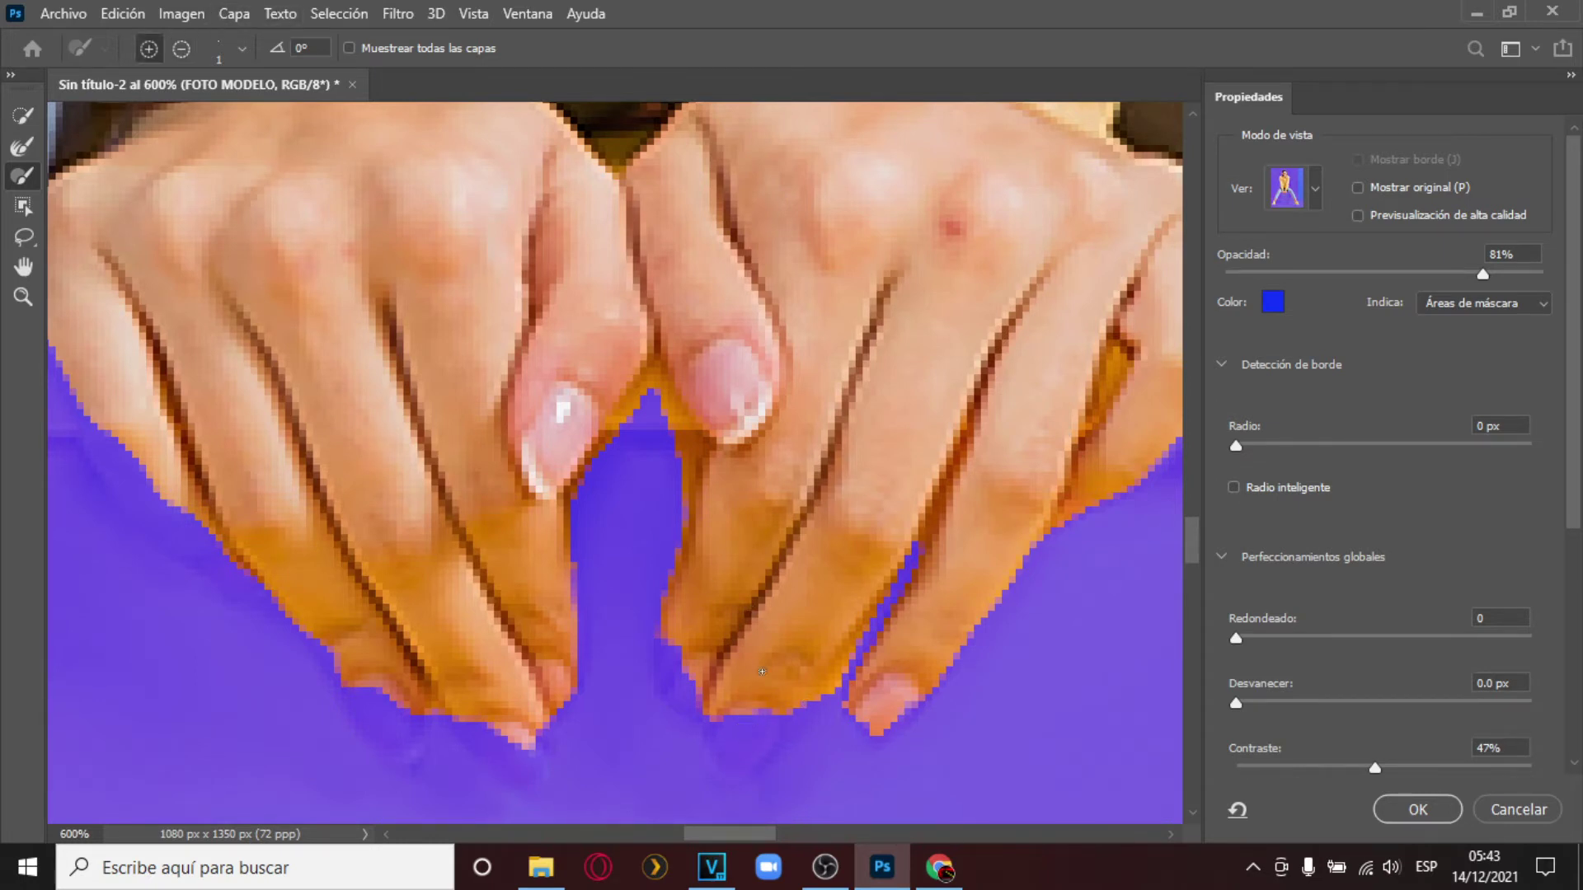
mouse_move(758, 706)
left_mouse_down()
mouse_move(718, 723)
mouse_move(751, 709)
mouse_move(735, 741)
mouse_move(777, 701)
mouse_move(755, 739)
mouse_move(802, 702)
mouse_move(769, 745)
mouse_move(813, 691)
mouse_move(752, 747)
mouse_move(757, 710)
mouse_move(727, 756)
mouse_move(719, 719)
mouse_move(707, 751)
mouse_move(783, 720)
mouse_move(737, 761)
mouse_move(722, 715)
mouse_move(704, 736)
mouse_move(715, 759)
mouse_move(779, 738)
mouse_move(740, 771)
mouse_move(676, 639)
mouse_move(693, 749)
mouse_move(675, 630)
left_mouse_up()
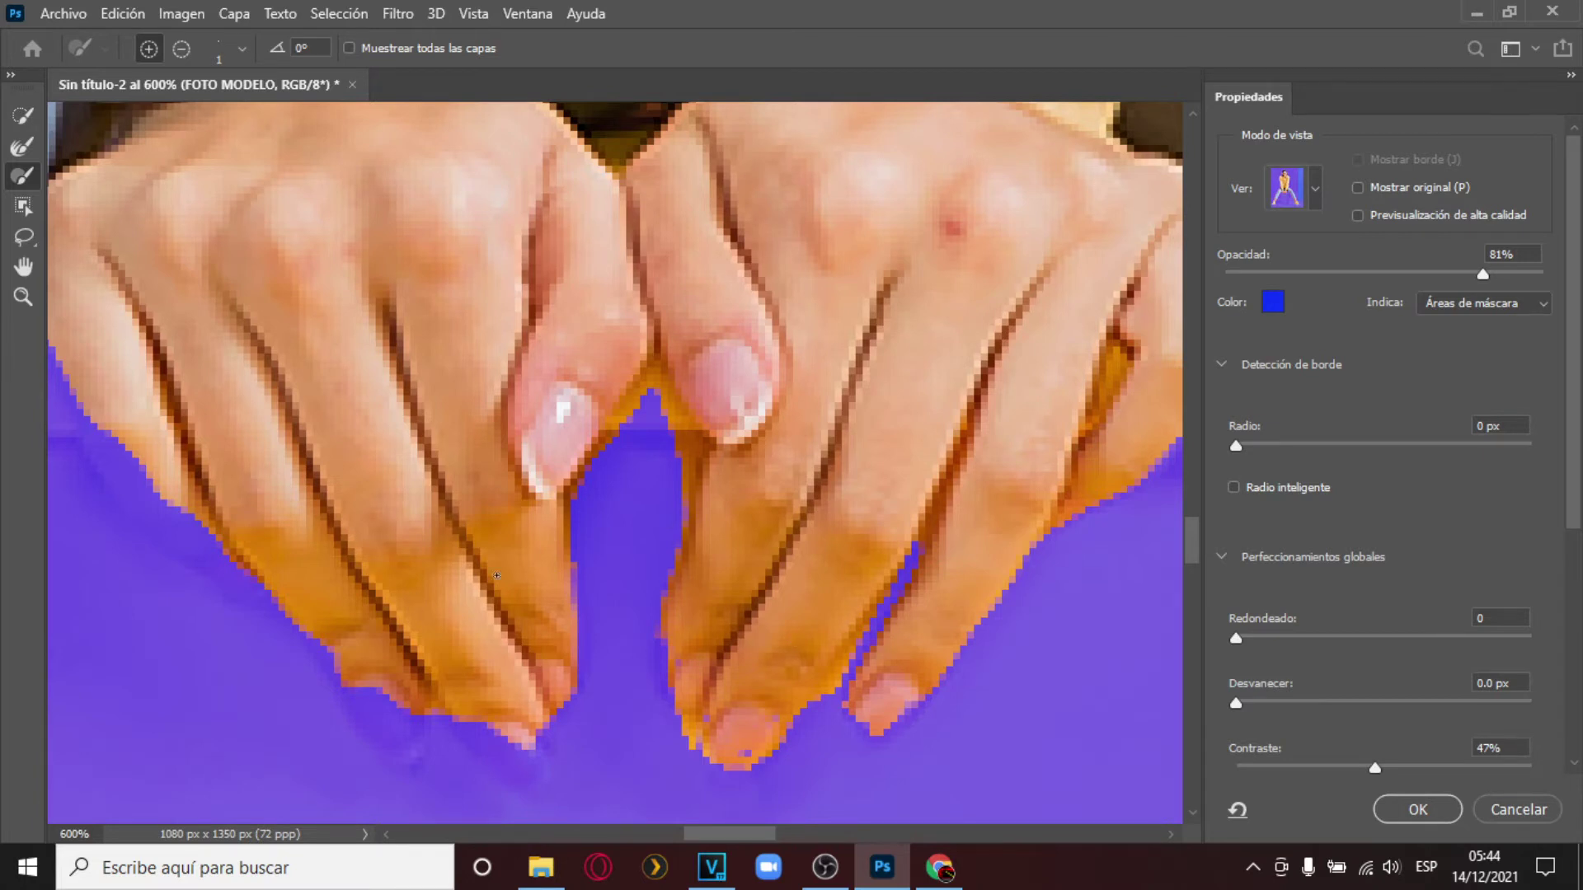
Subtract the background inside the tall shoelace loop of the left-hand shoe from the selection with the 1 px brush.
left_click(22, 295)
left_click(175, 49)
left_click(619, 452)
left_click(618, 452)
left_click(618, 452)
left_click(618, 452)
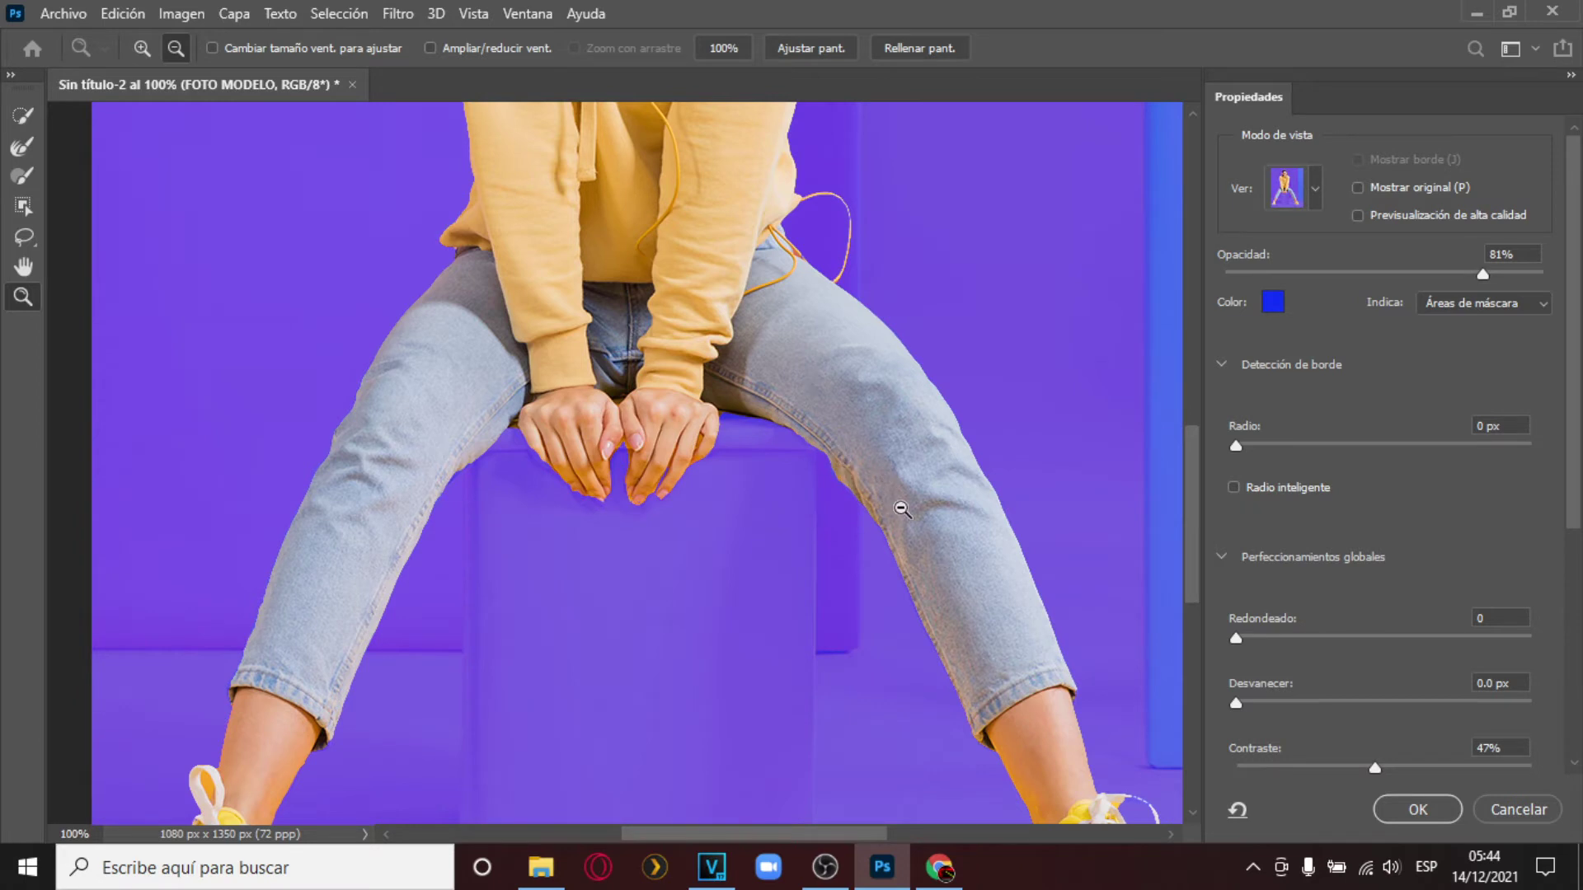
left_click_drag(1196, 518, 1197, 575)
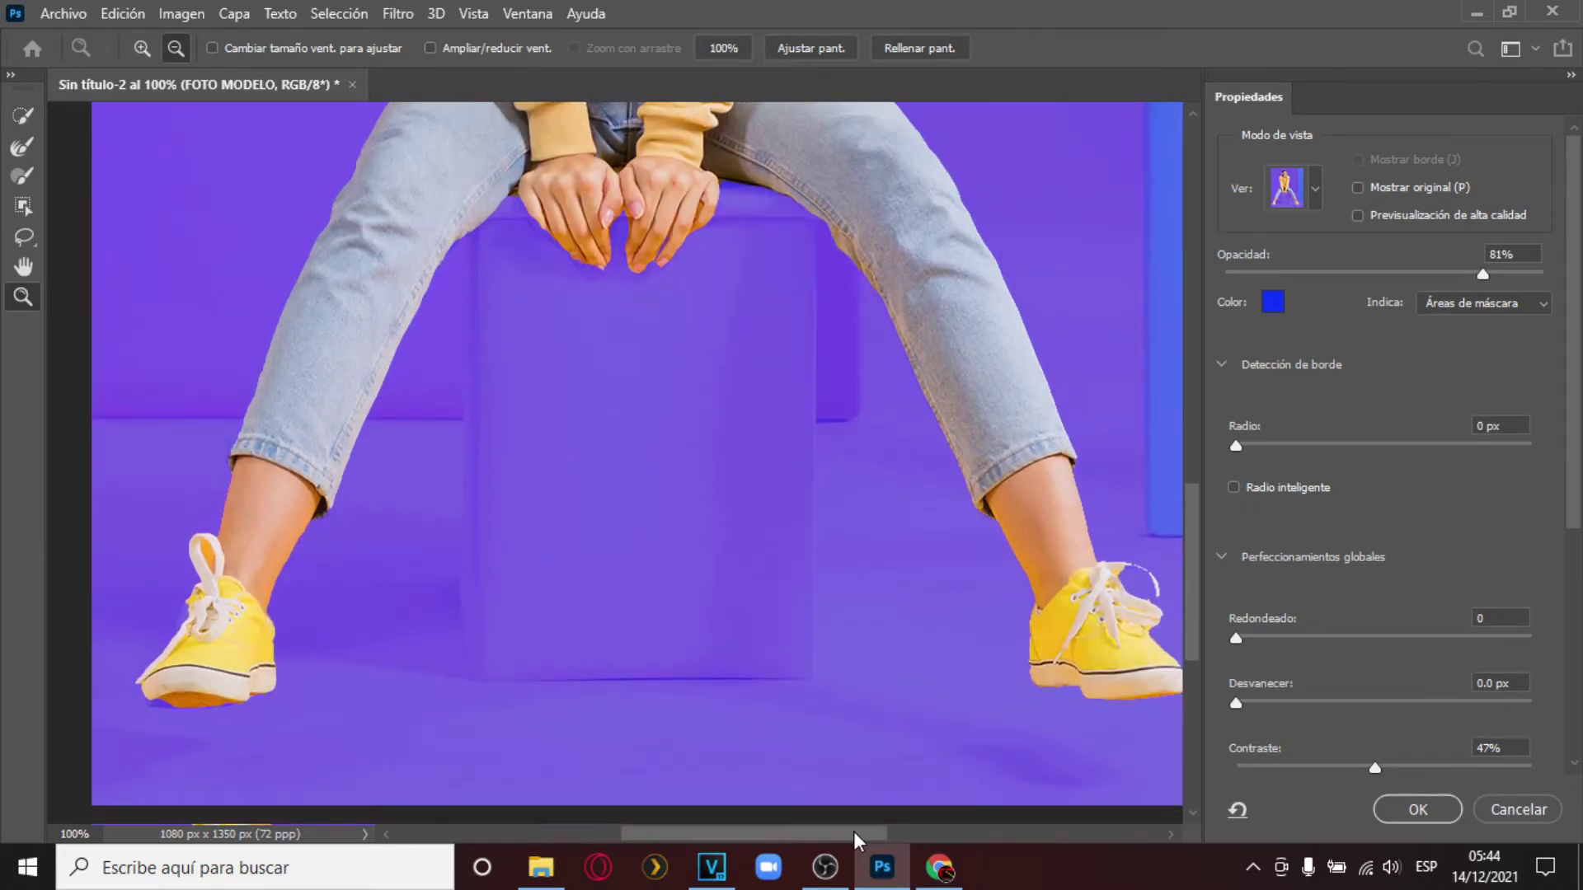
left_click_drag(853, 831, 799, 831)
left_click(142, 48)
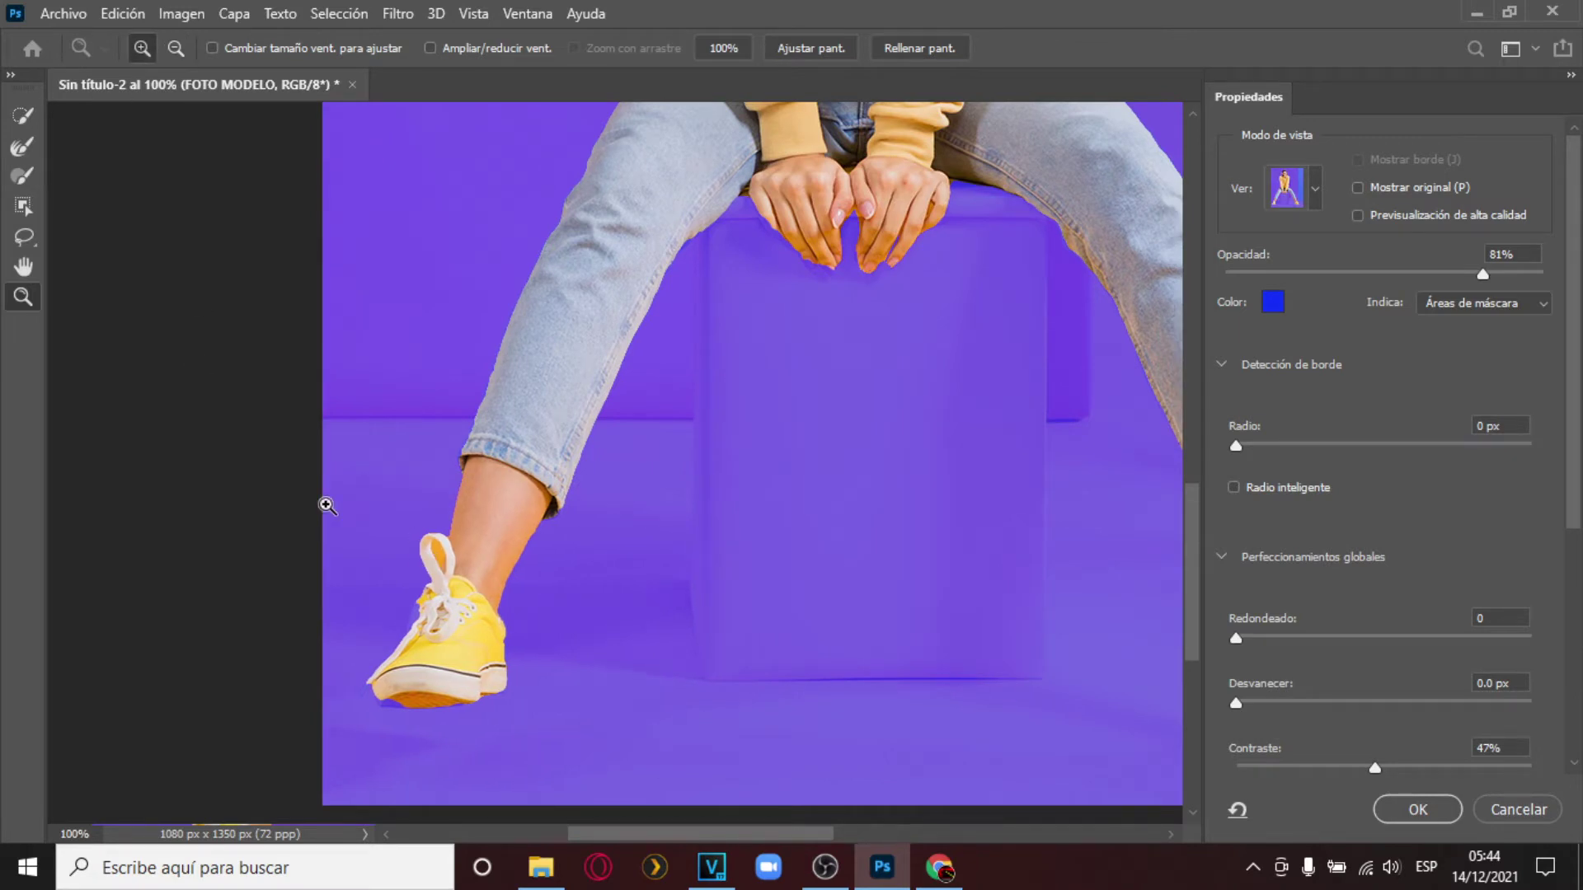
left_click(352, 555)
left_click(346, 551)
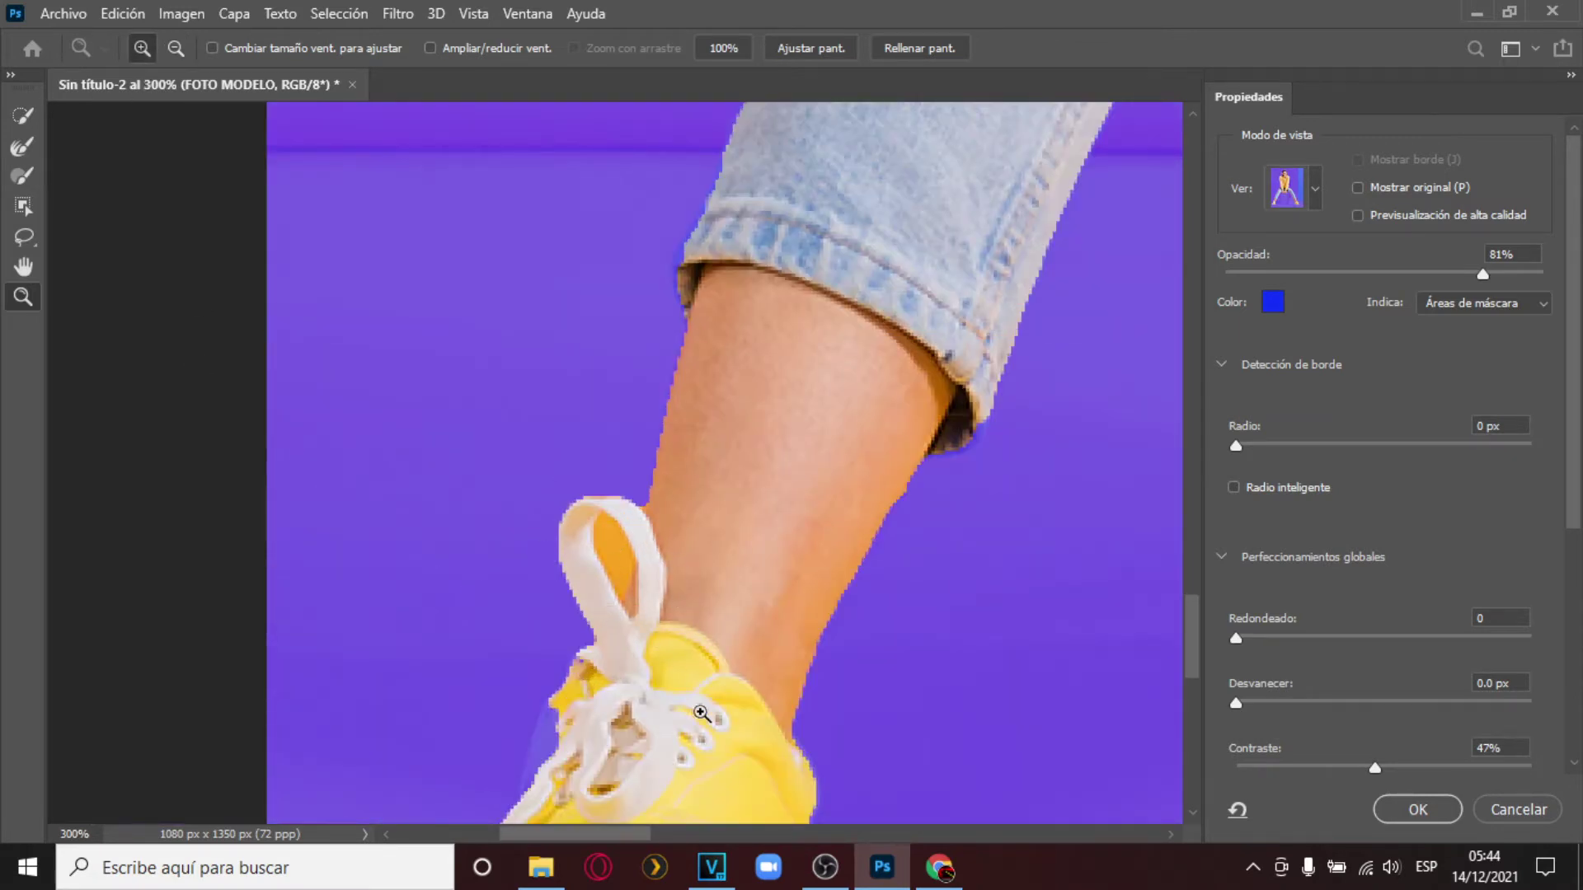
left_click_drag(641, 833, 651, 836)
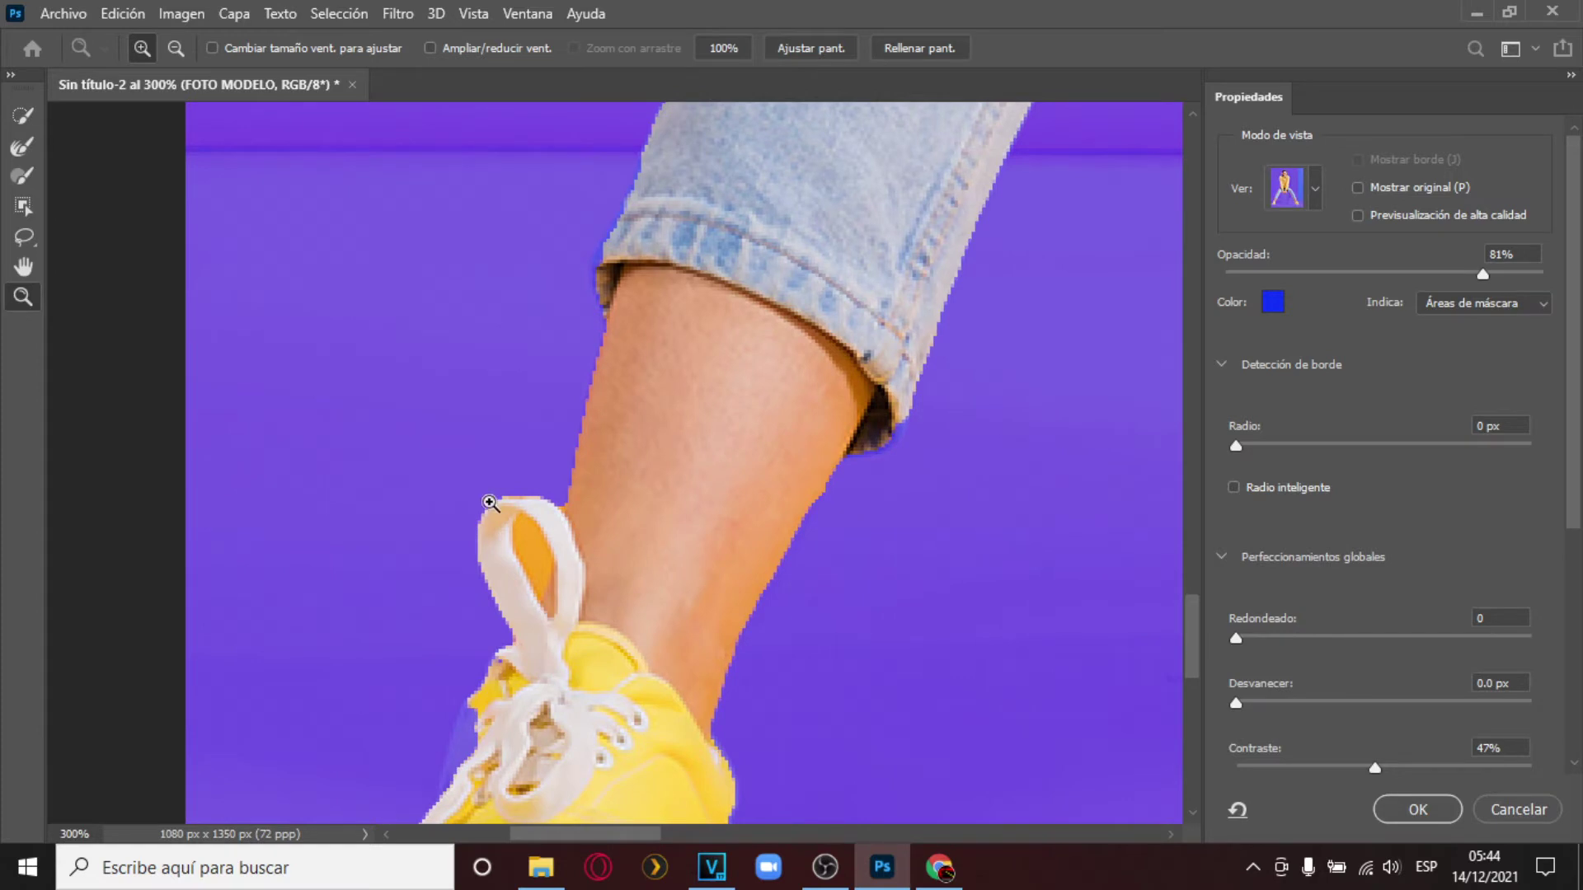
left_click(30, 175)
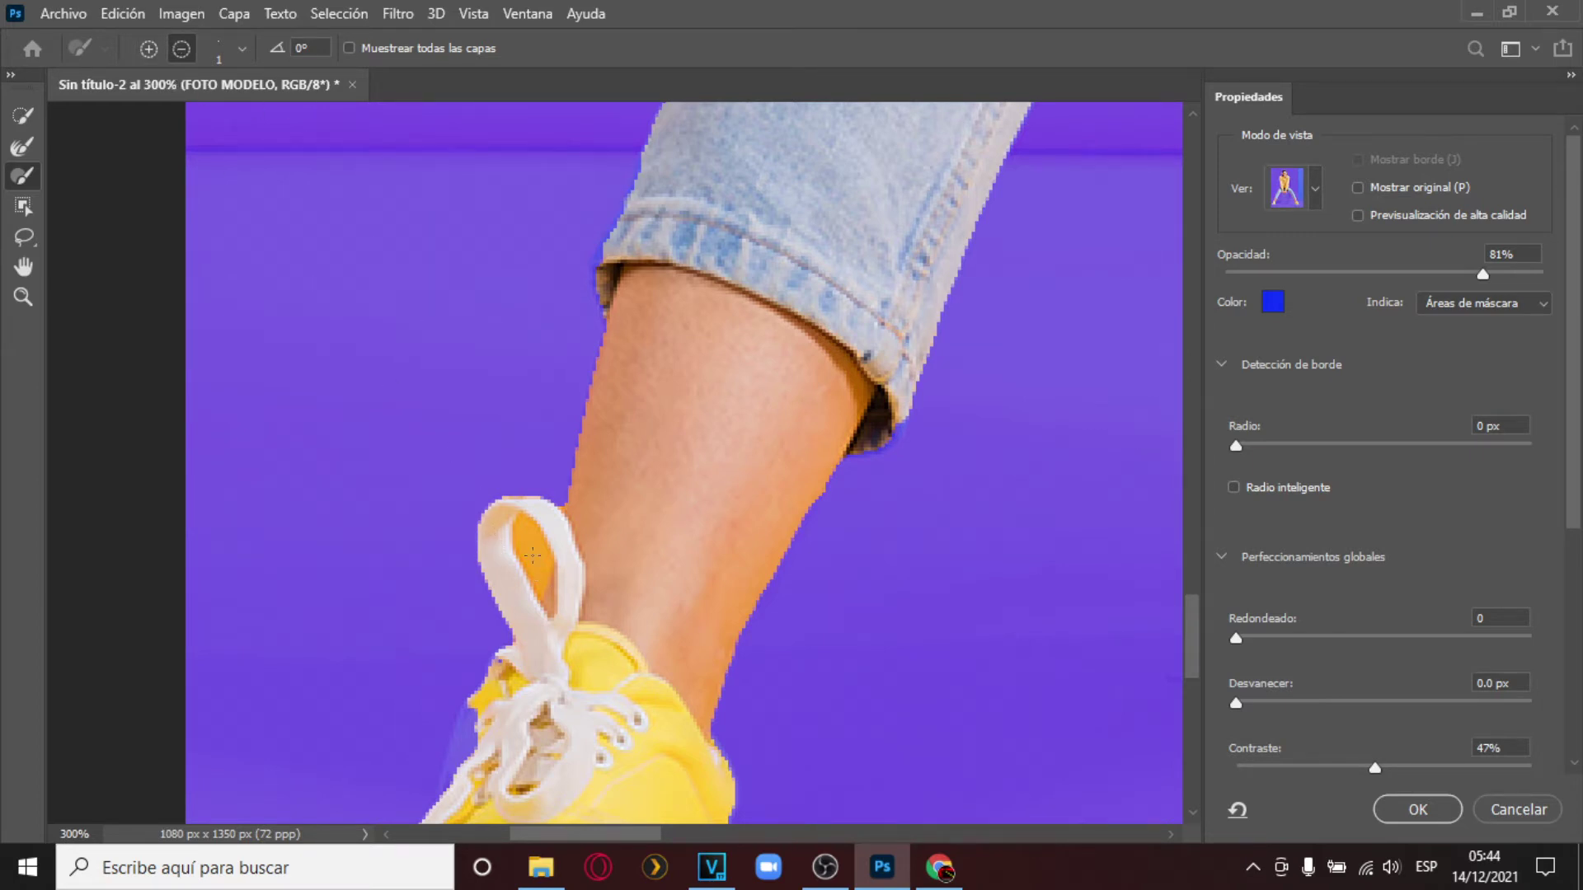
left_click_drag(535, 554, 527, 534)
Brush the missing underside edge at the toe of the left-hand shoe's sole into the selection.
left_click_drag(1195, 621, 1195, 654)
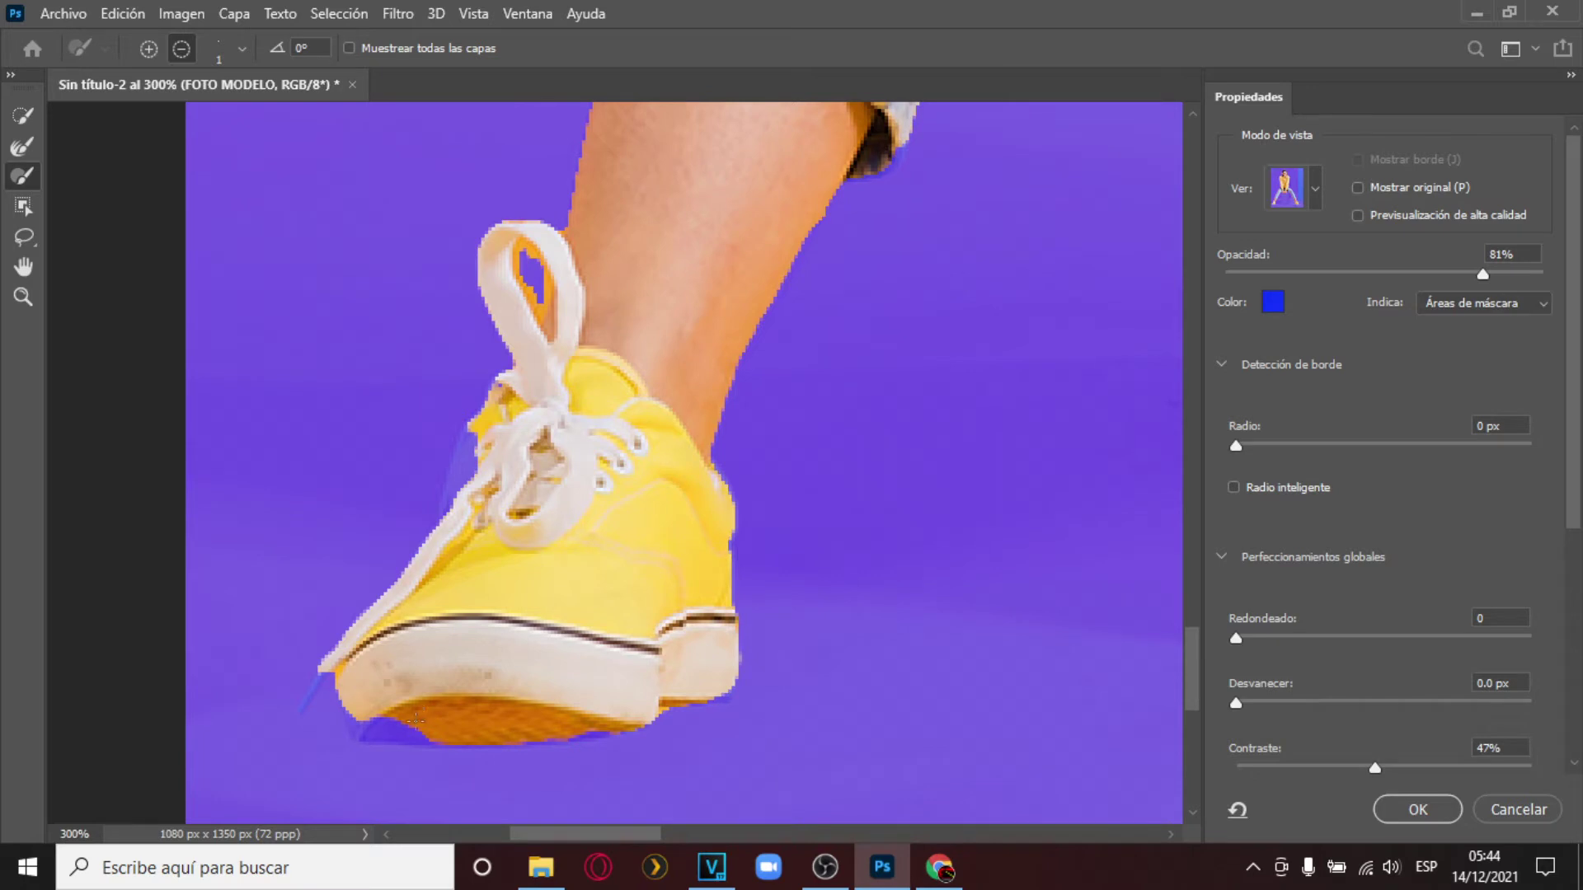
left_click(148, 47)
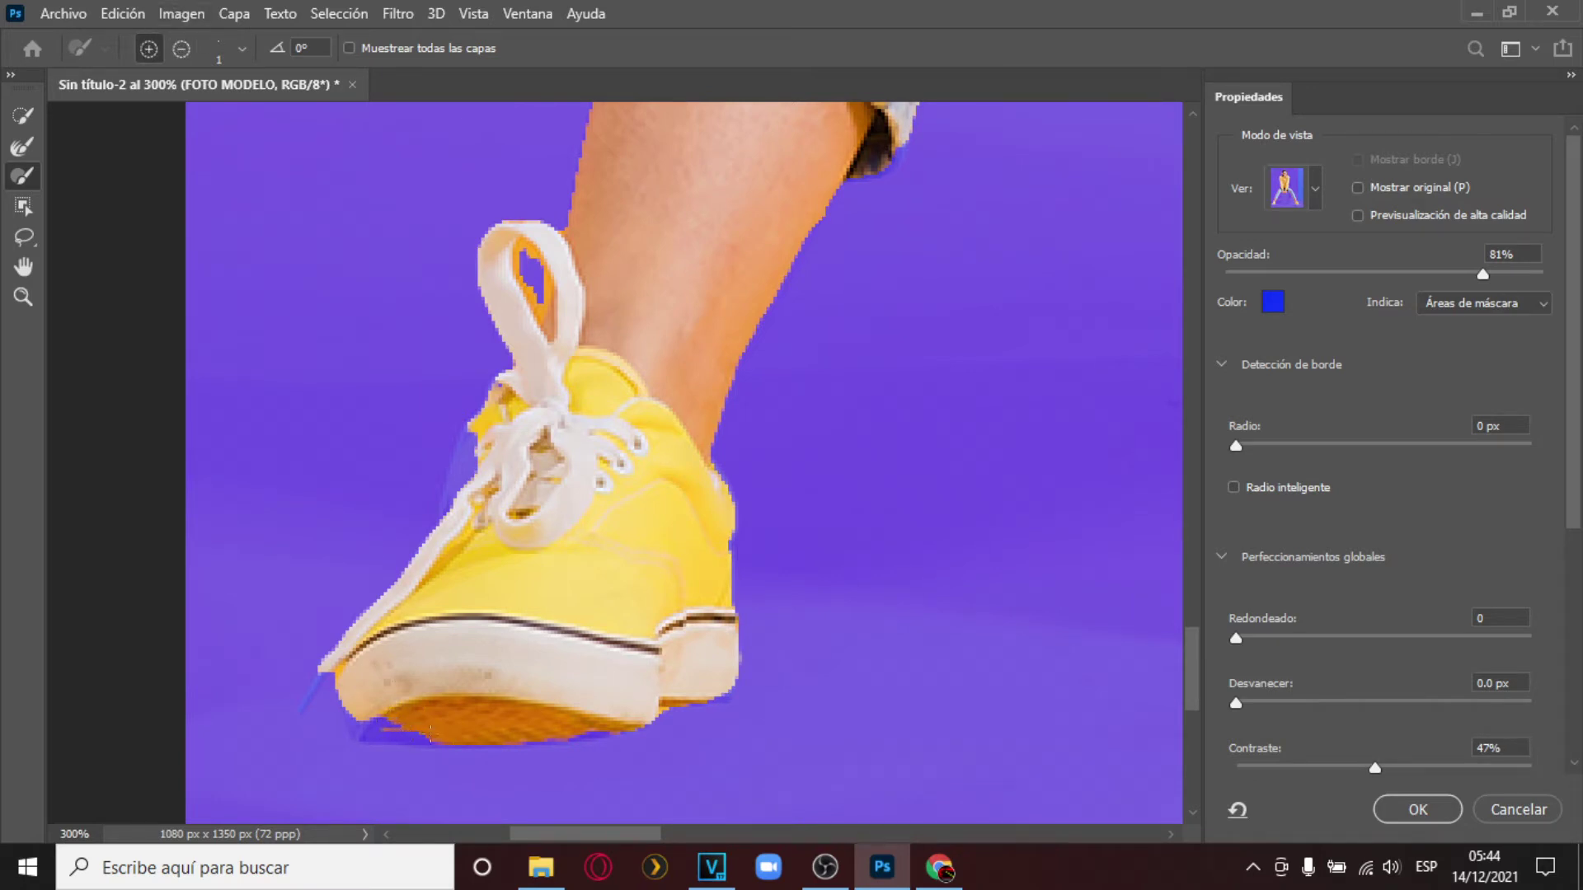
left_click_drag(392, 732, 363, 709)
Cancel the Select and Mask session and delete the FOTO MODELO layer.
left_click(23, 297)
left_click(175, 48)
left_click(583, 387)
left_click(583, 388)
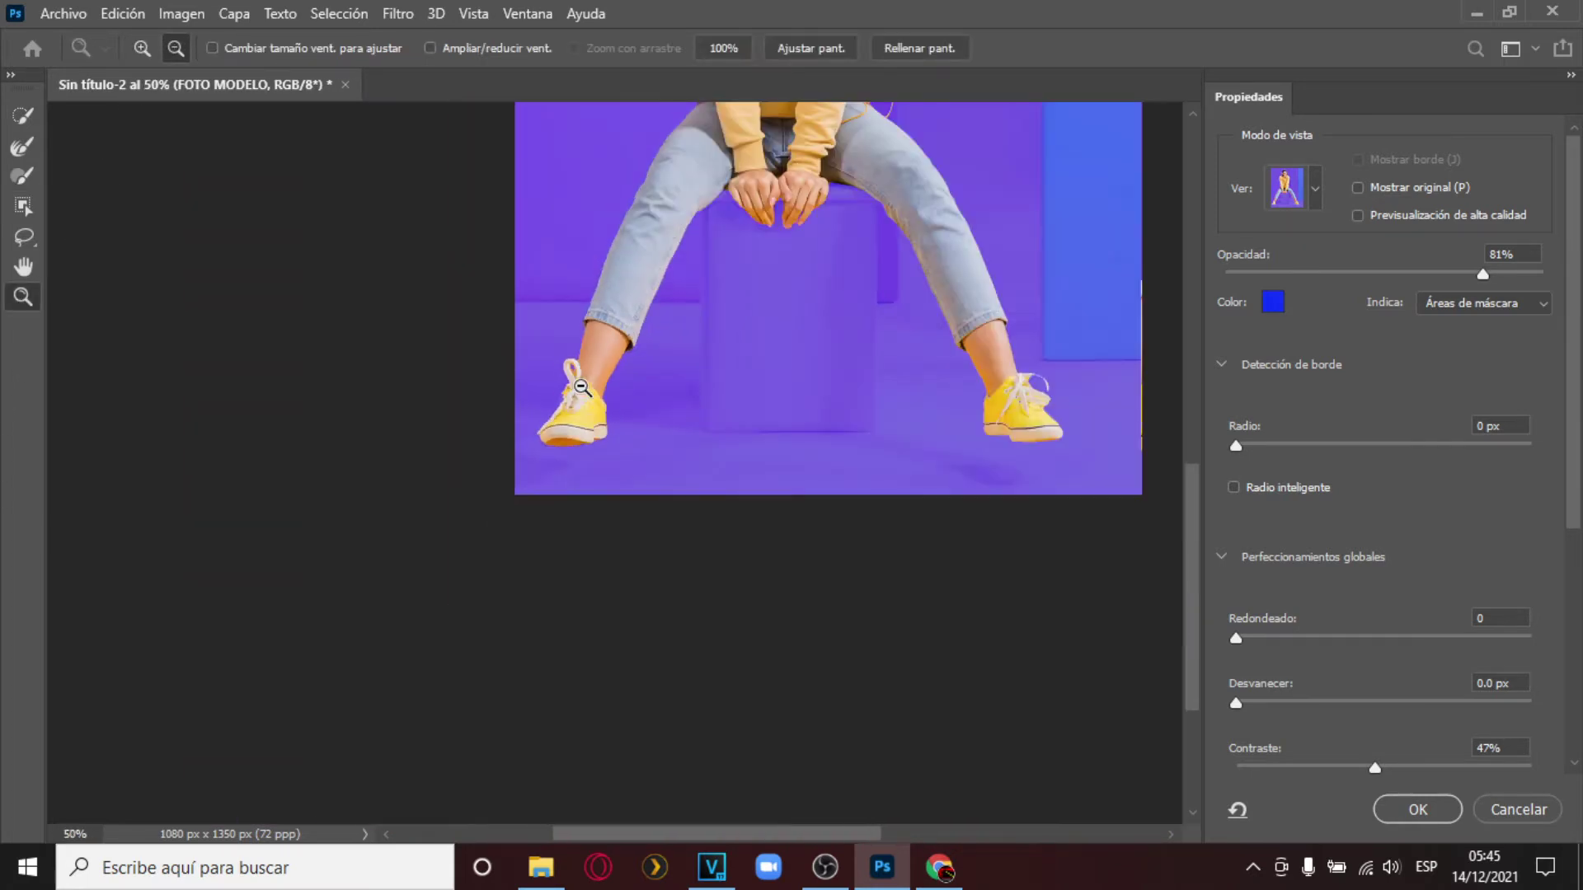
left_click_drag(774, 833, 834, 811)
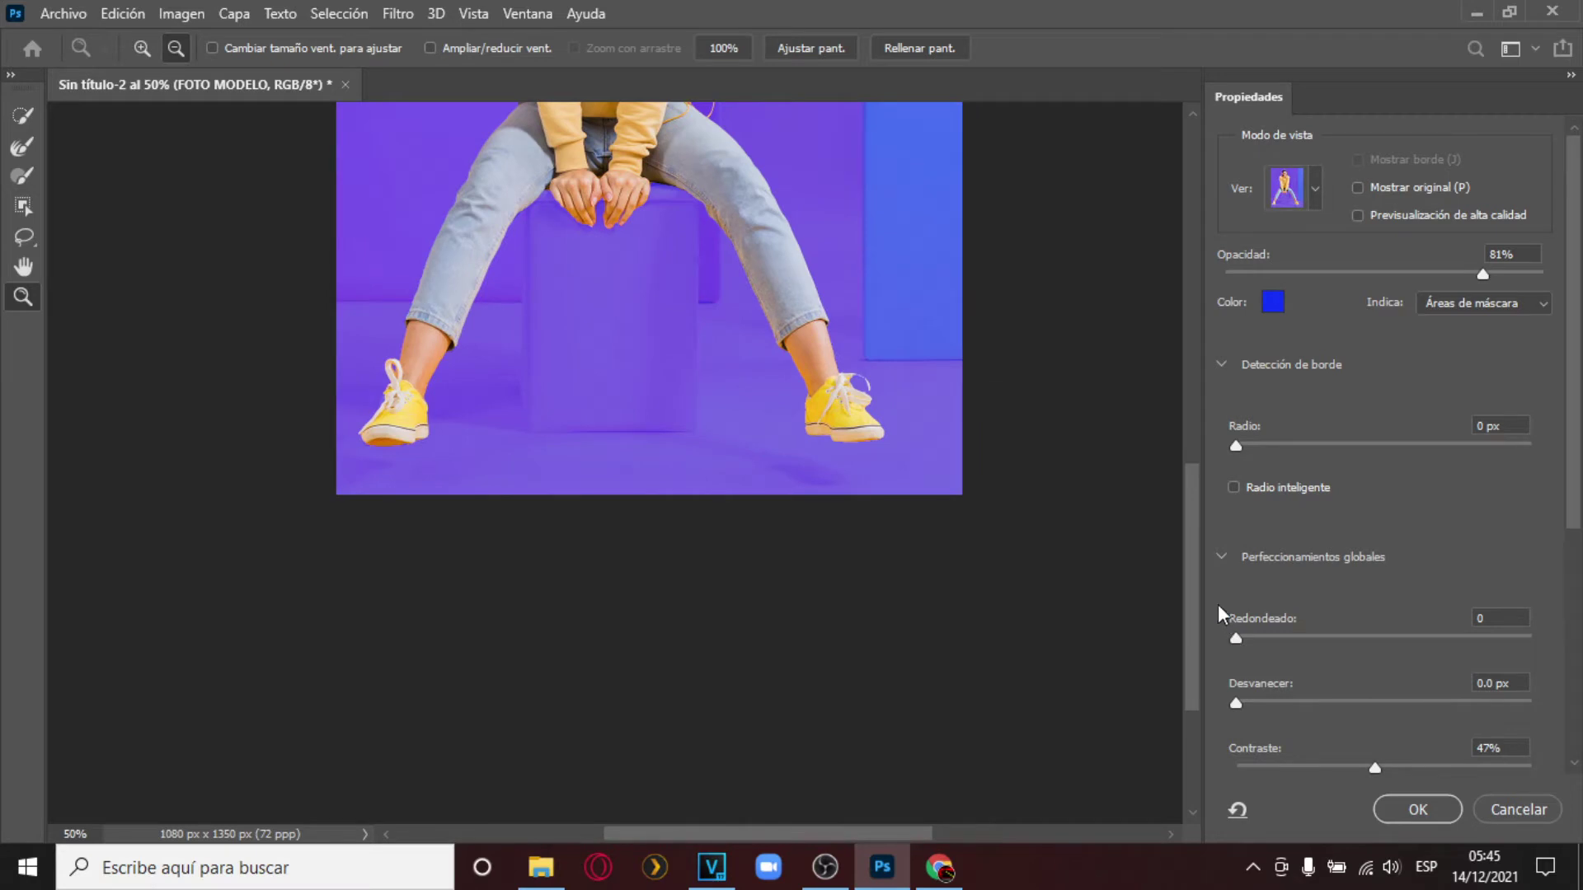
left_click_drag(1194, 561, 1172, 429)
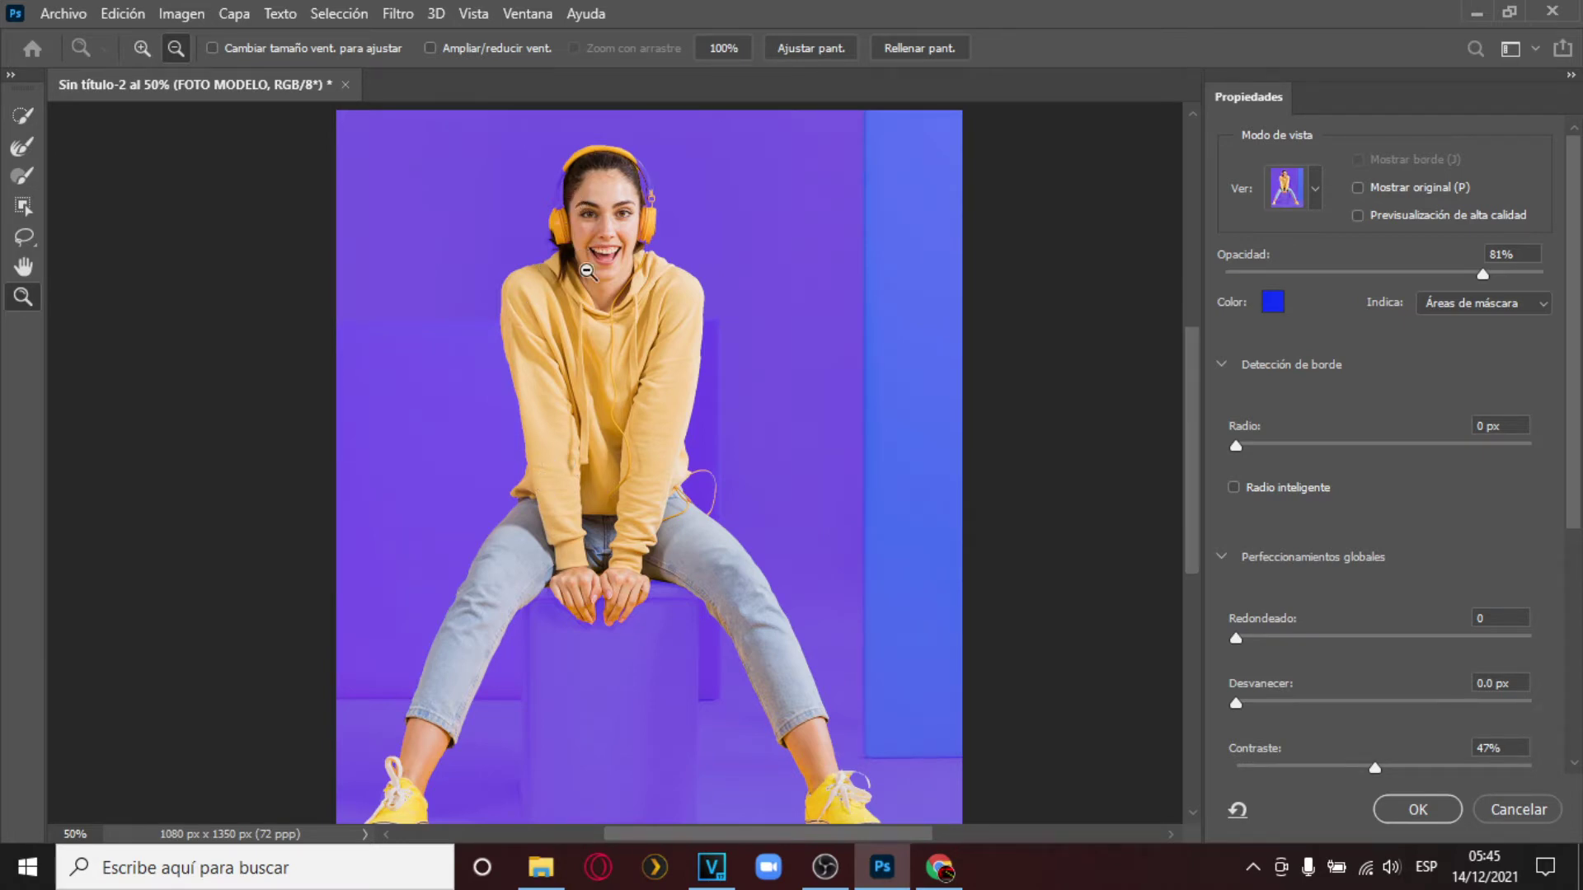
left_click_drag(1573, 411, 1561, 702)
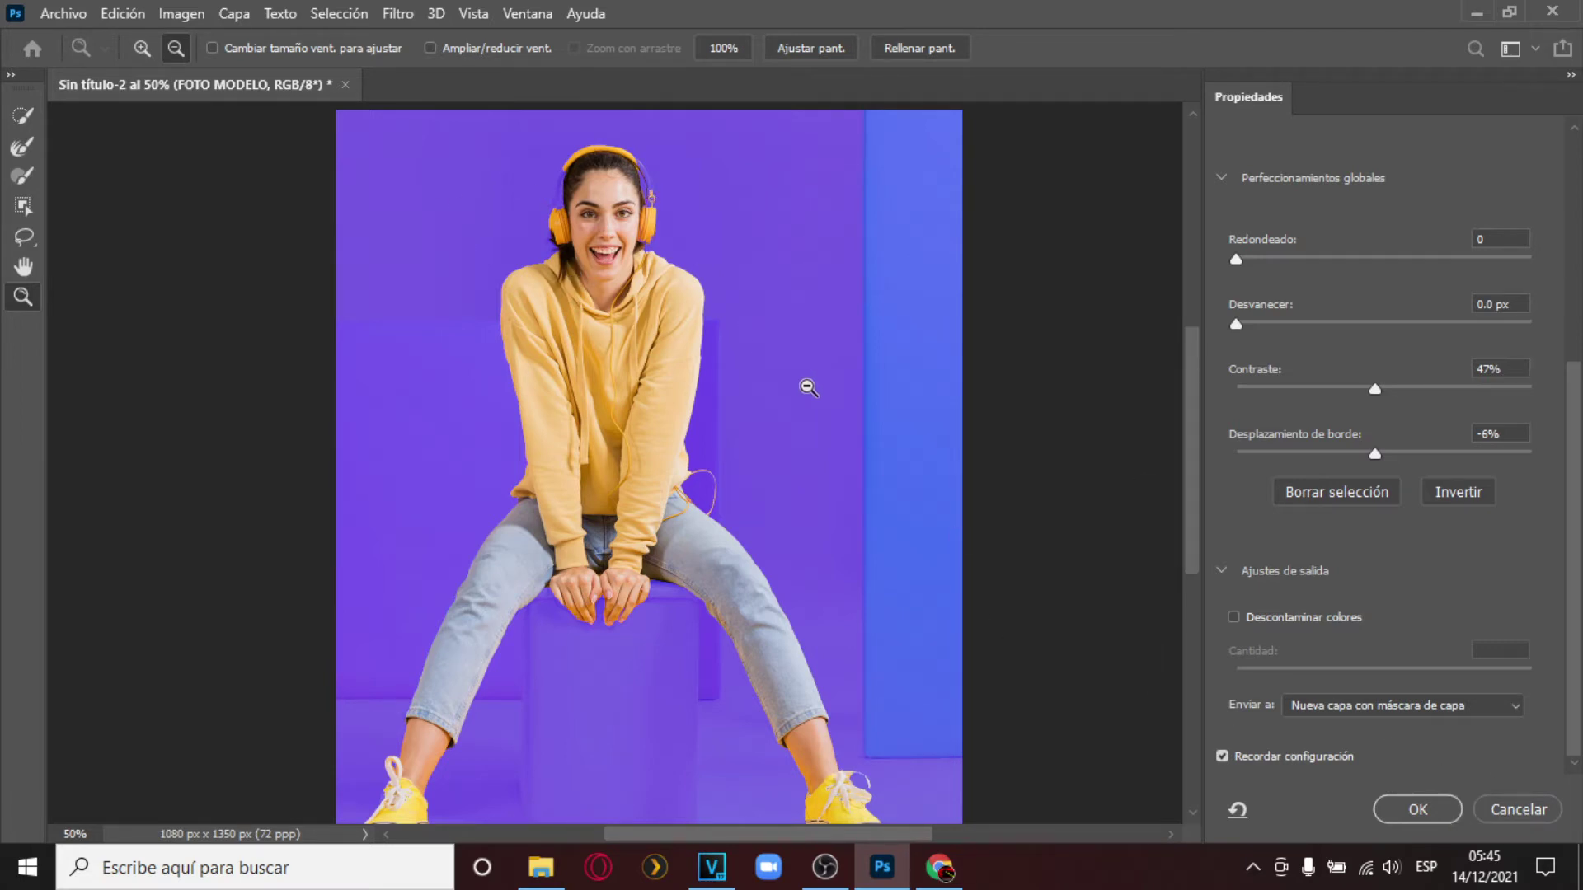
left_click(1501, 805)
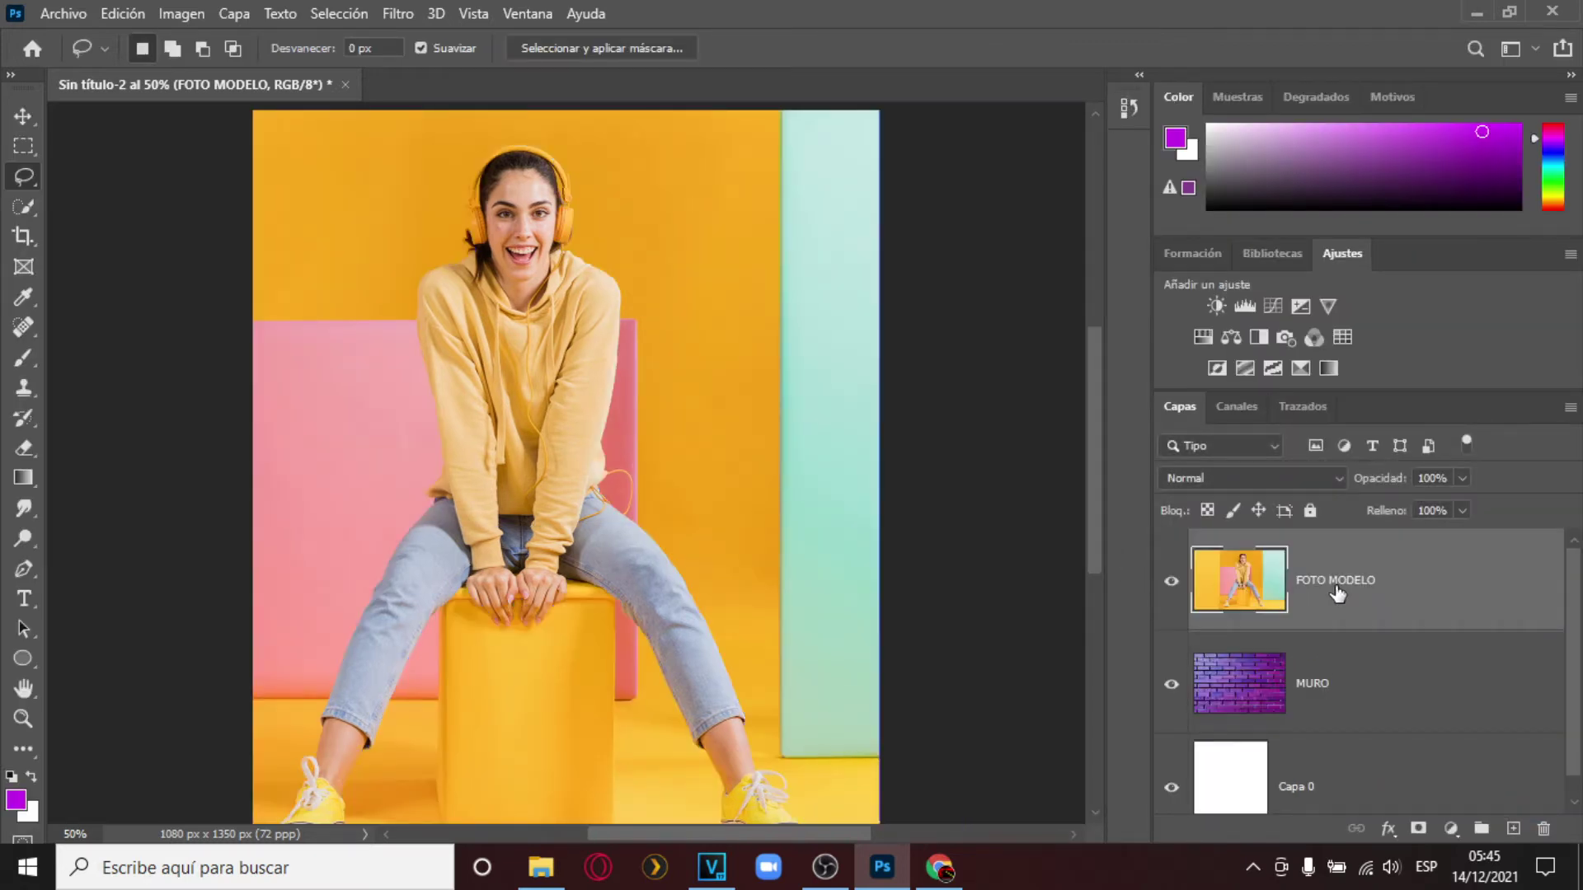
key("Delete")
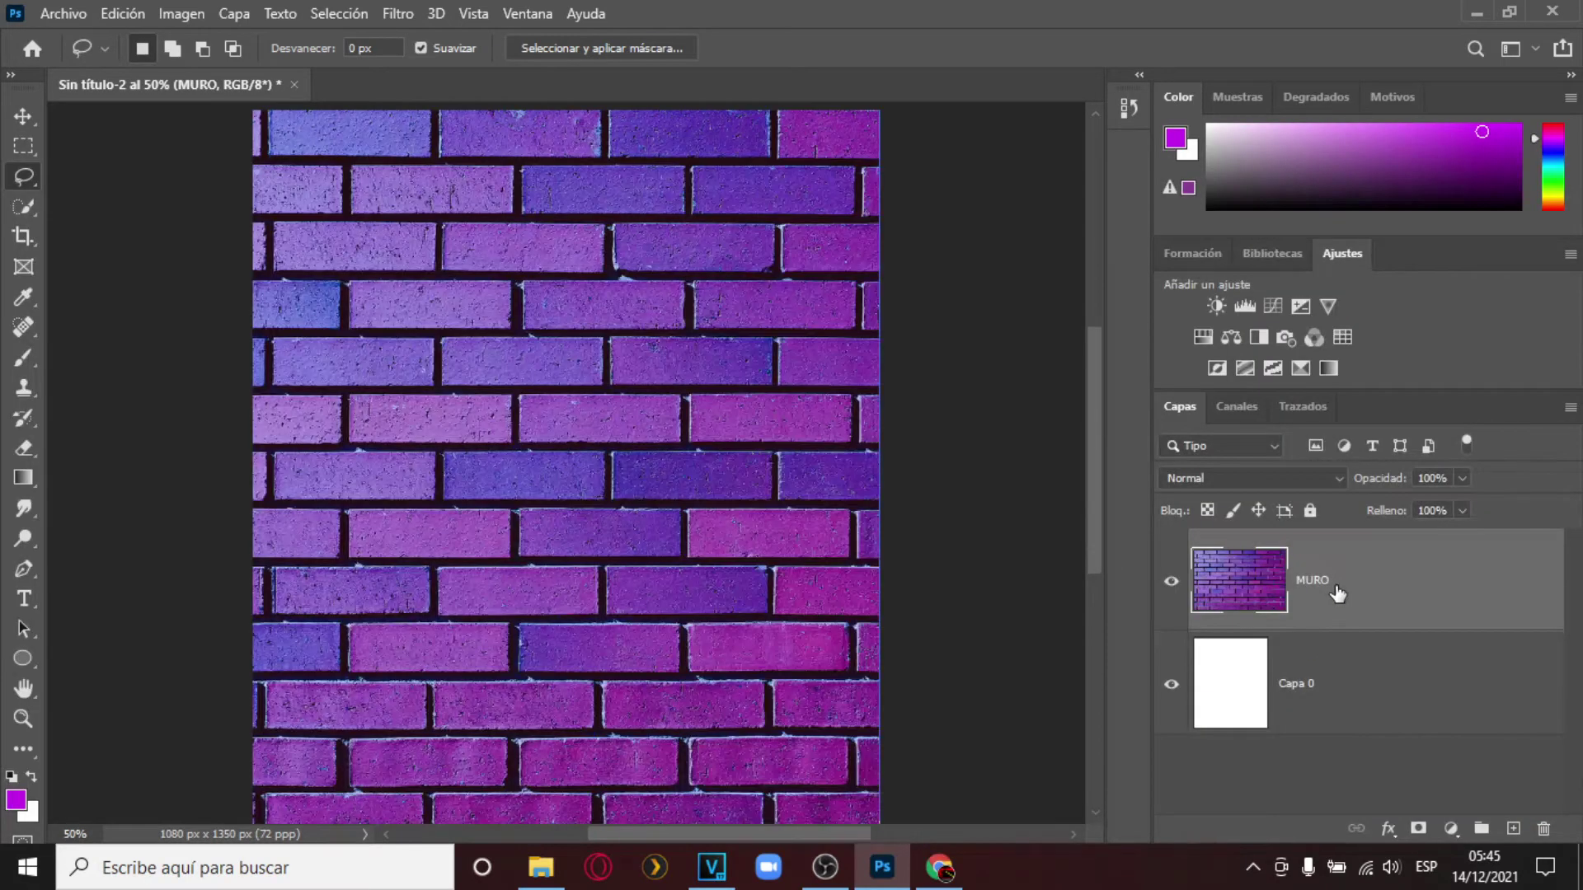
Place the Modelo audifonos image from Descargas as an embedded element over the wall, about 24 px lower than its initial position.
left_click(53, 2)
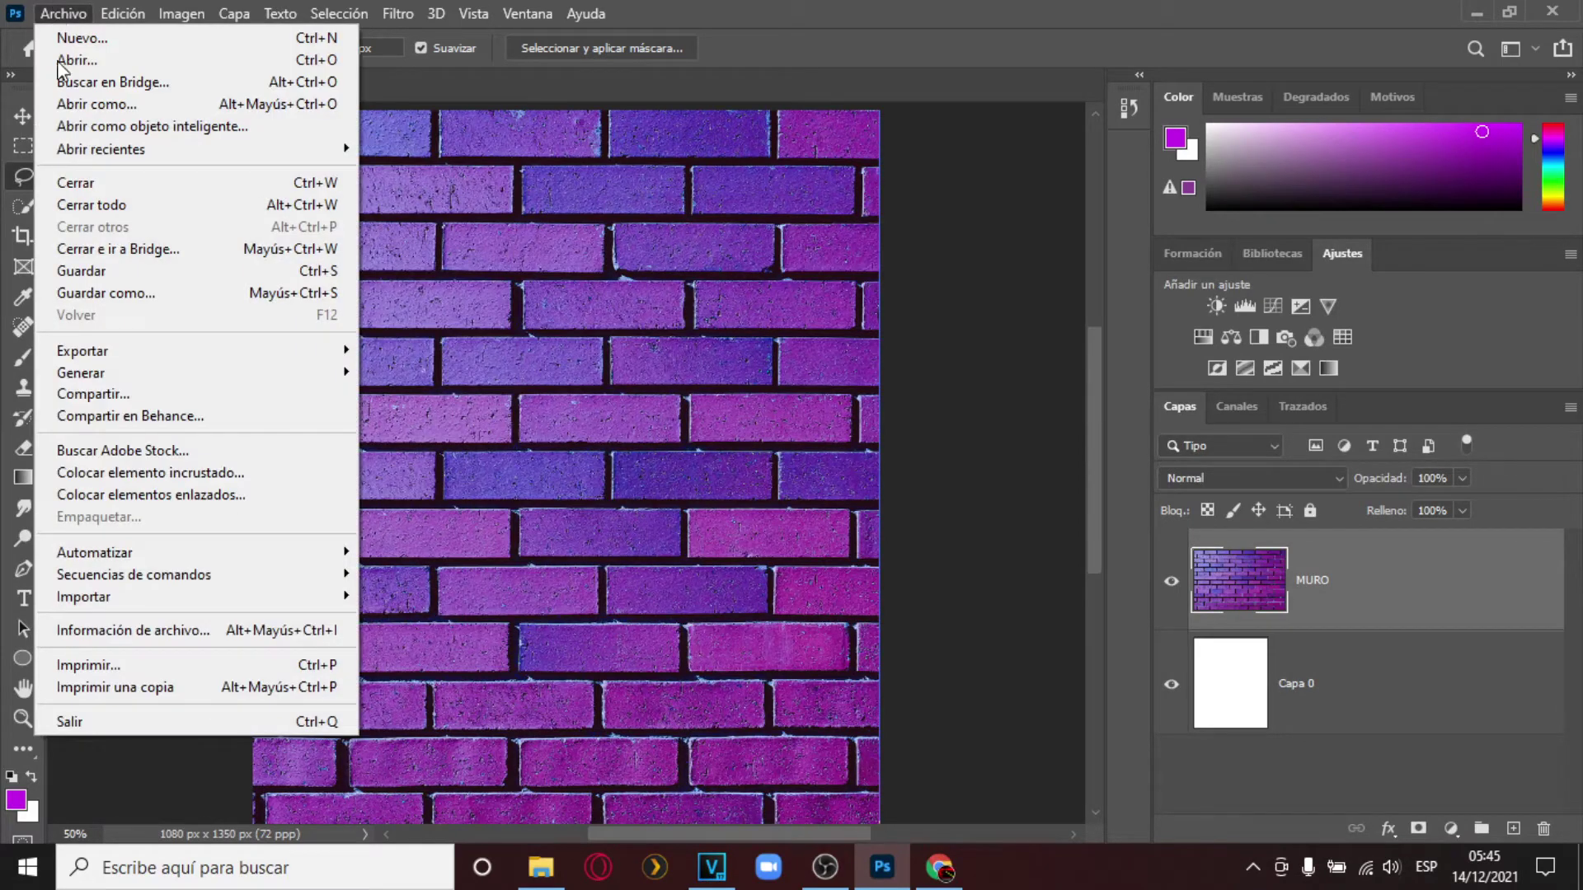
left_click(137, 472)
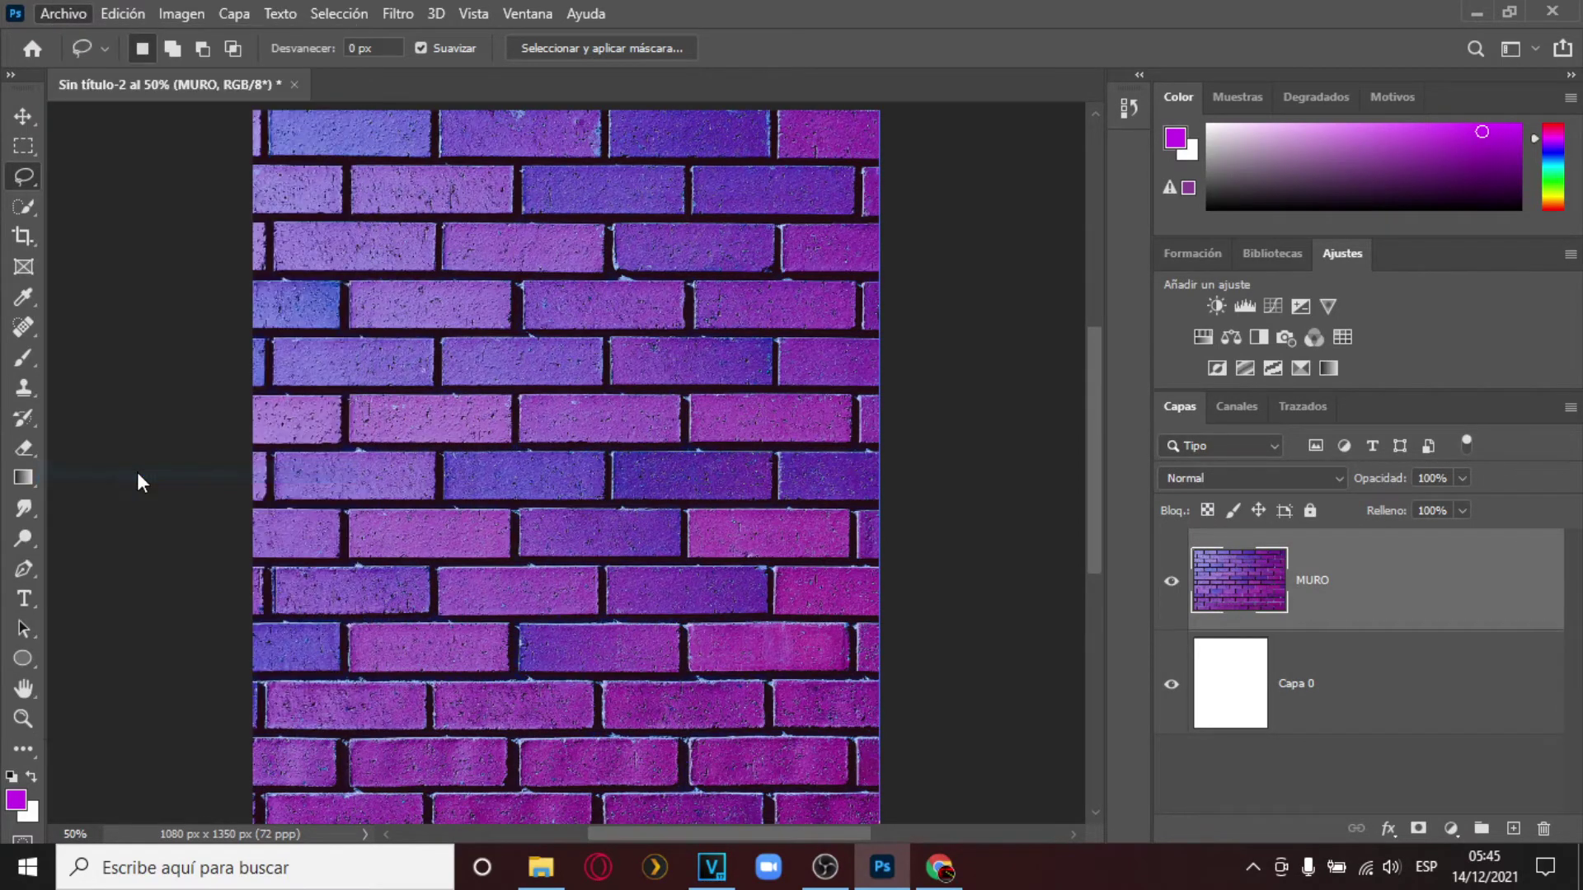
left_click(274, 205)
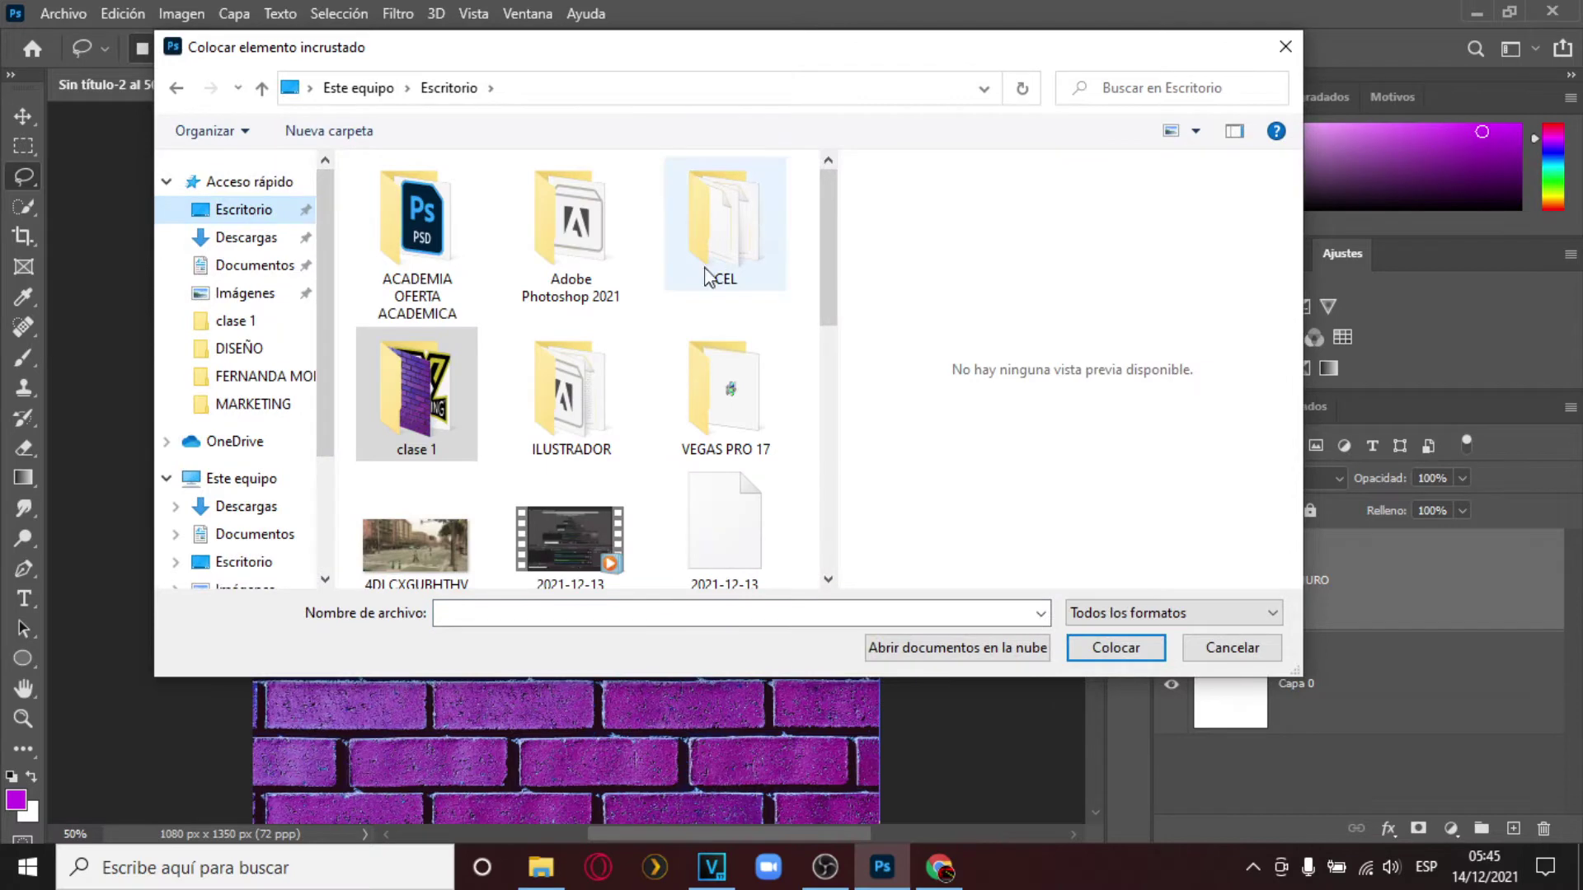
left_click(248, 238)
left_click_drag(829, 195, 862, 569)
left_click(445, 239)
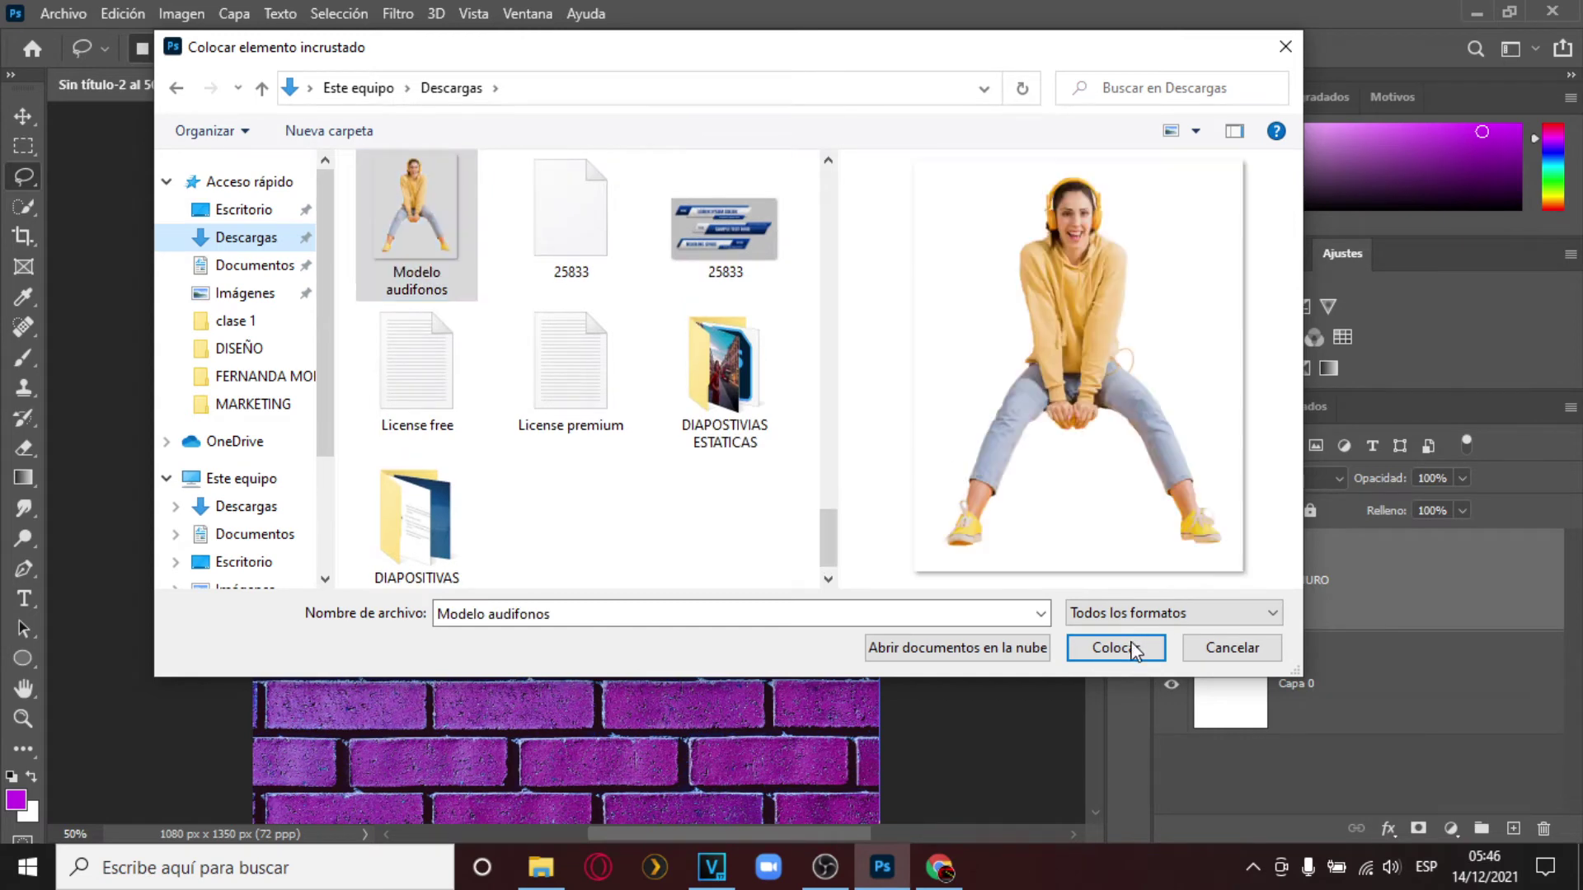
left_click(1121, 647)
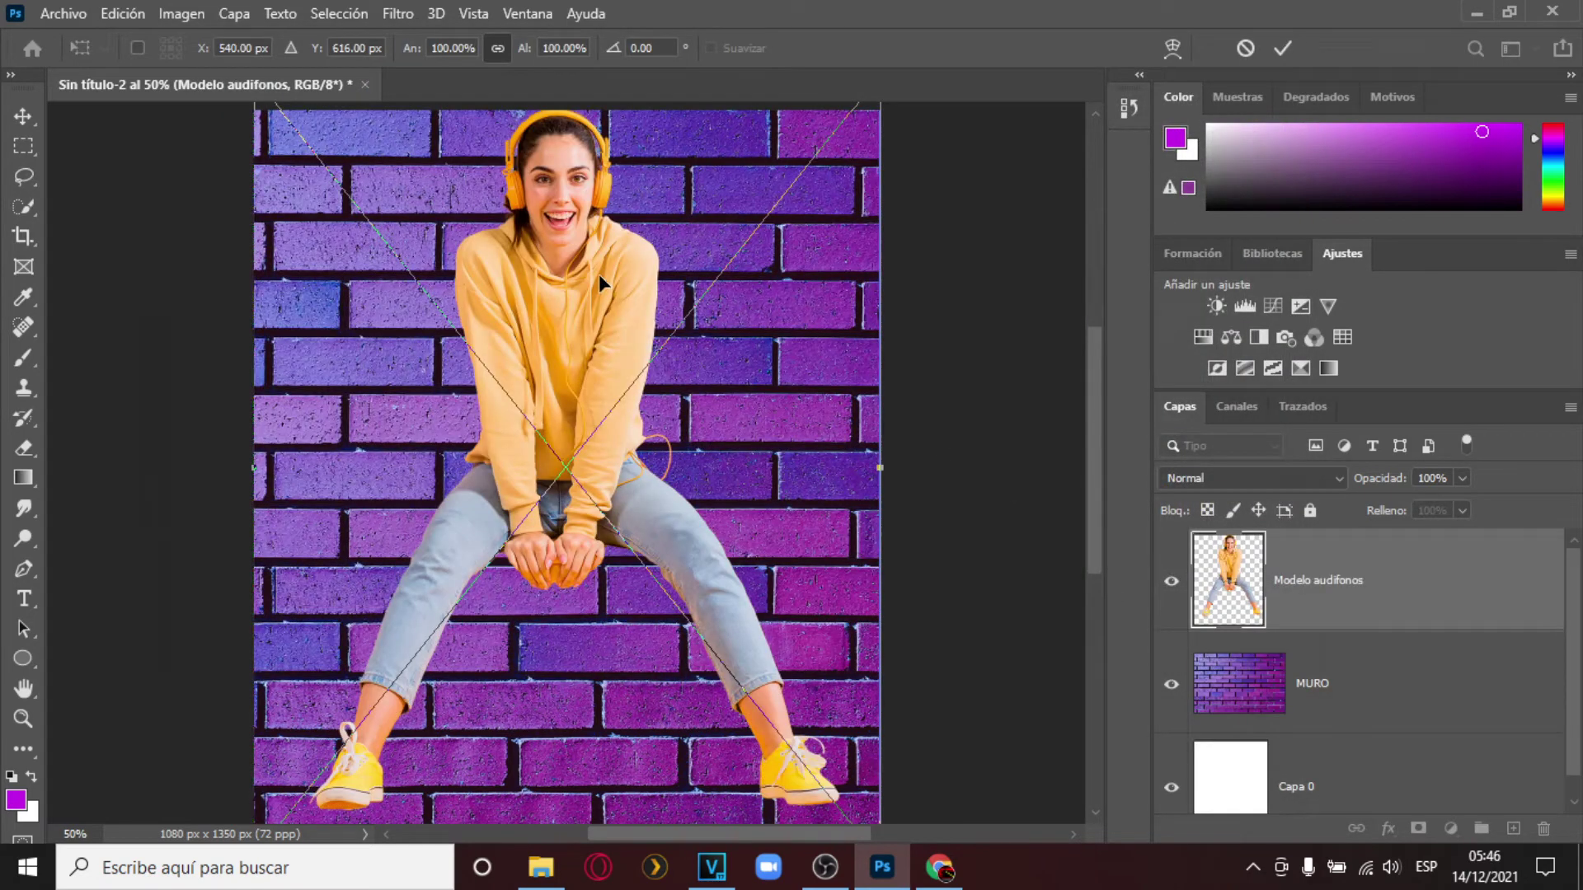
left_click_drag(599, 274, 596, 288)
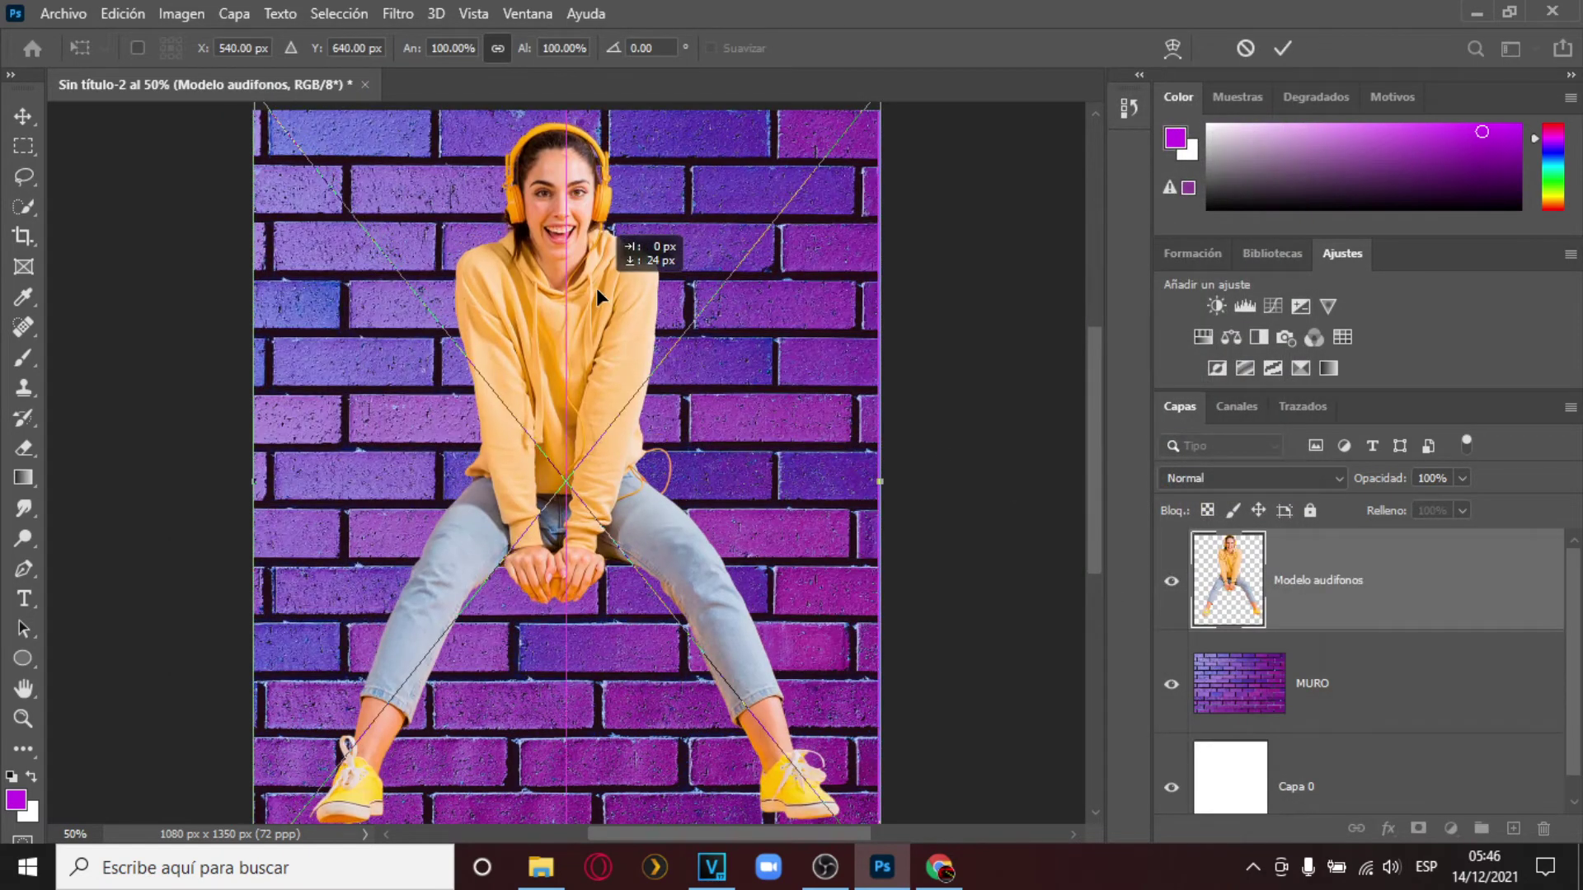
left_click(1283, 48)
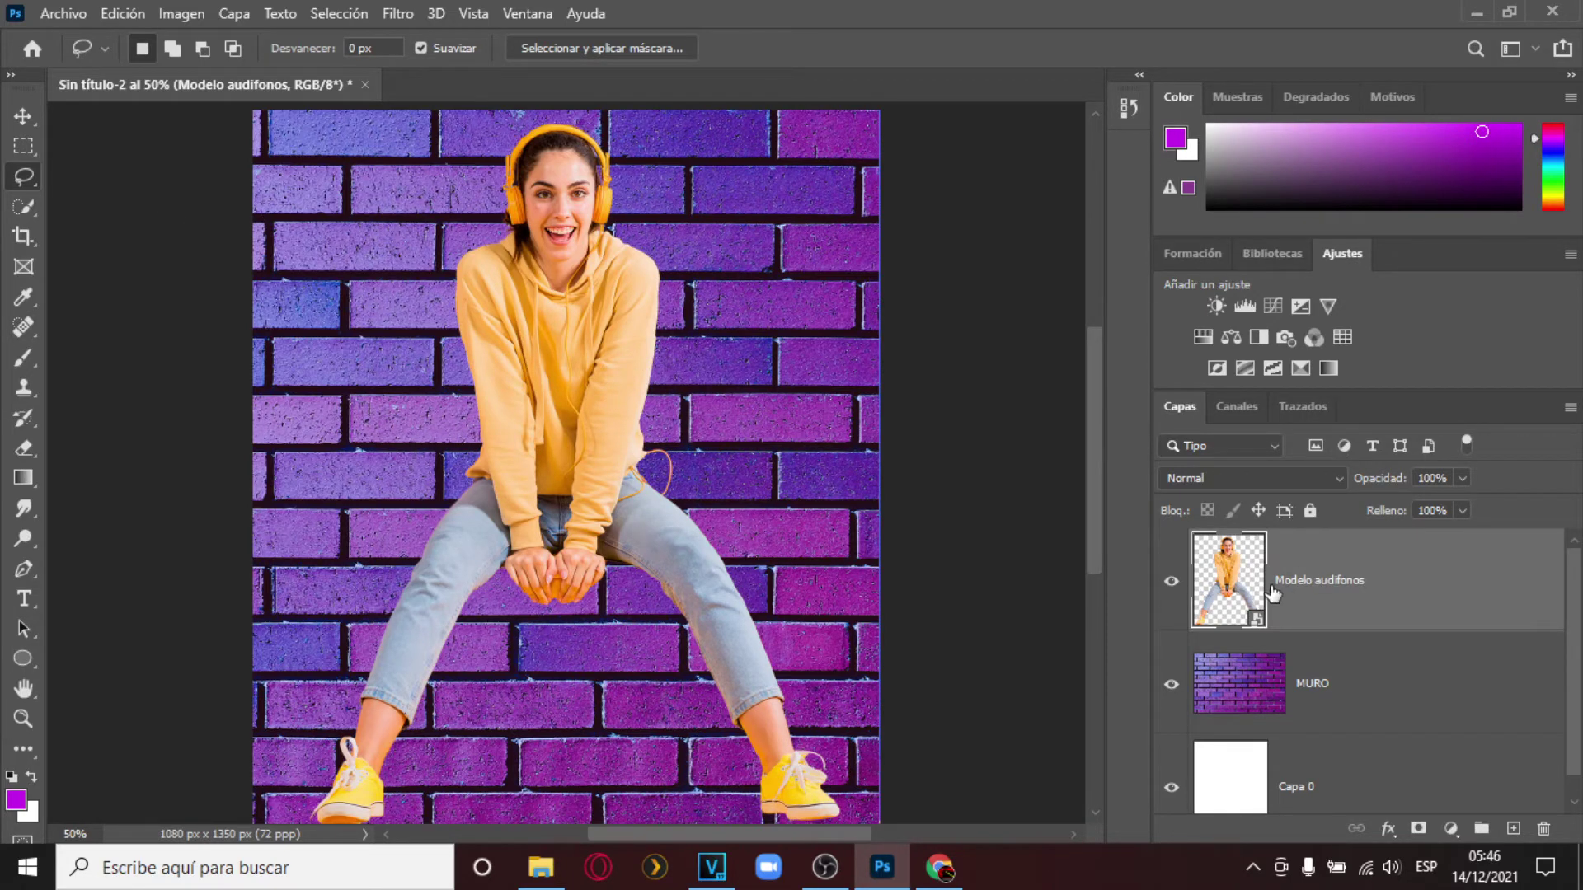
Add a layer mask to the Modelo audifonos layer and nudge the model slightly upward.
left_click(1414, 827)
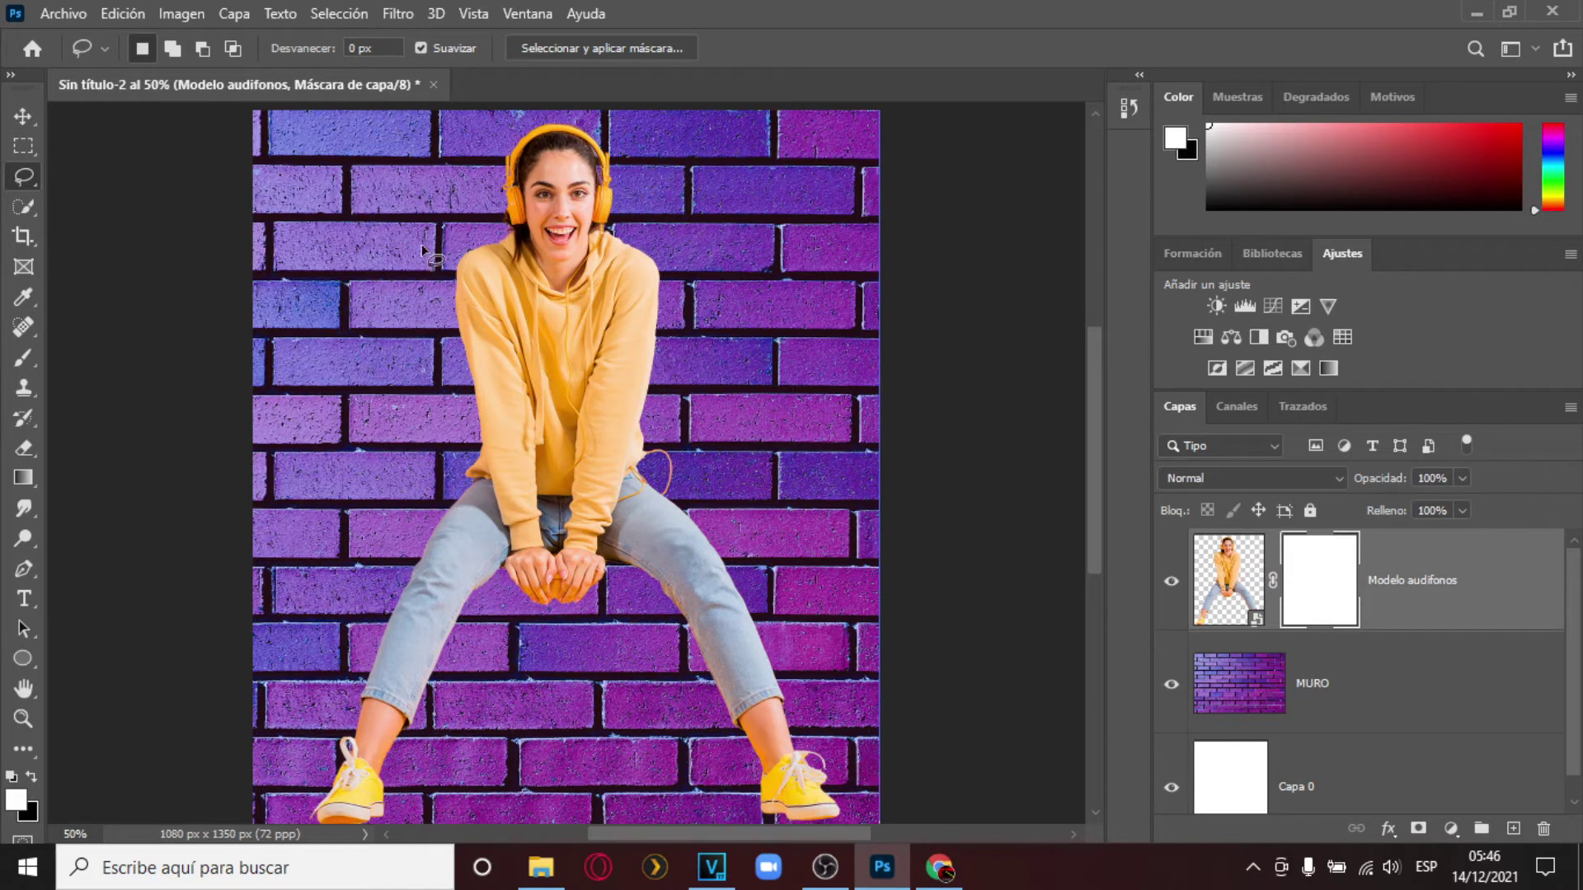
key("v")
mouse_move(554, 294)
left_mouse_down()
mouse_move(558, 275)
mouse_move(555, 289)
left_mouse_up()
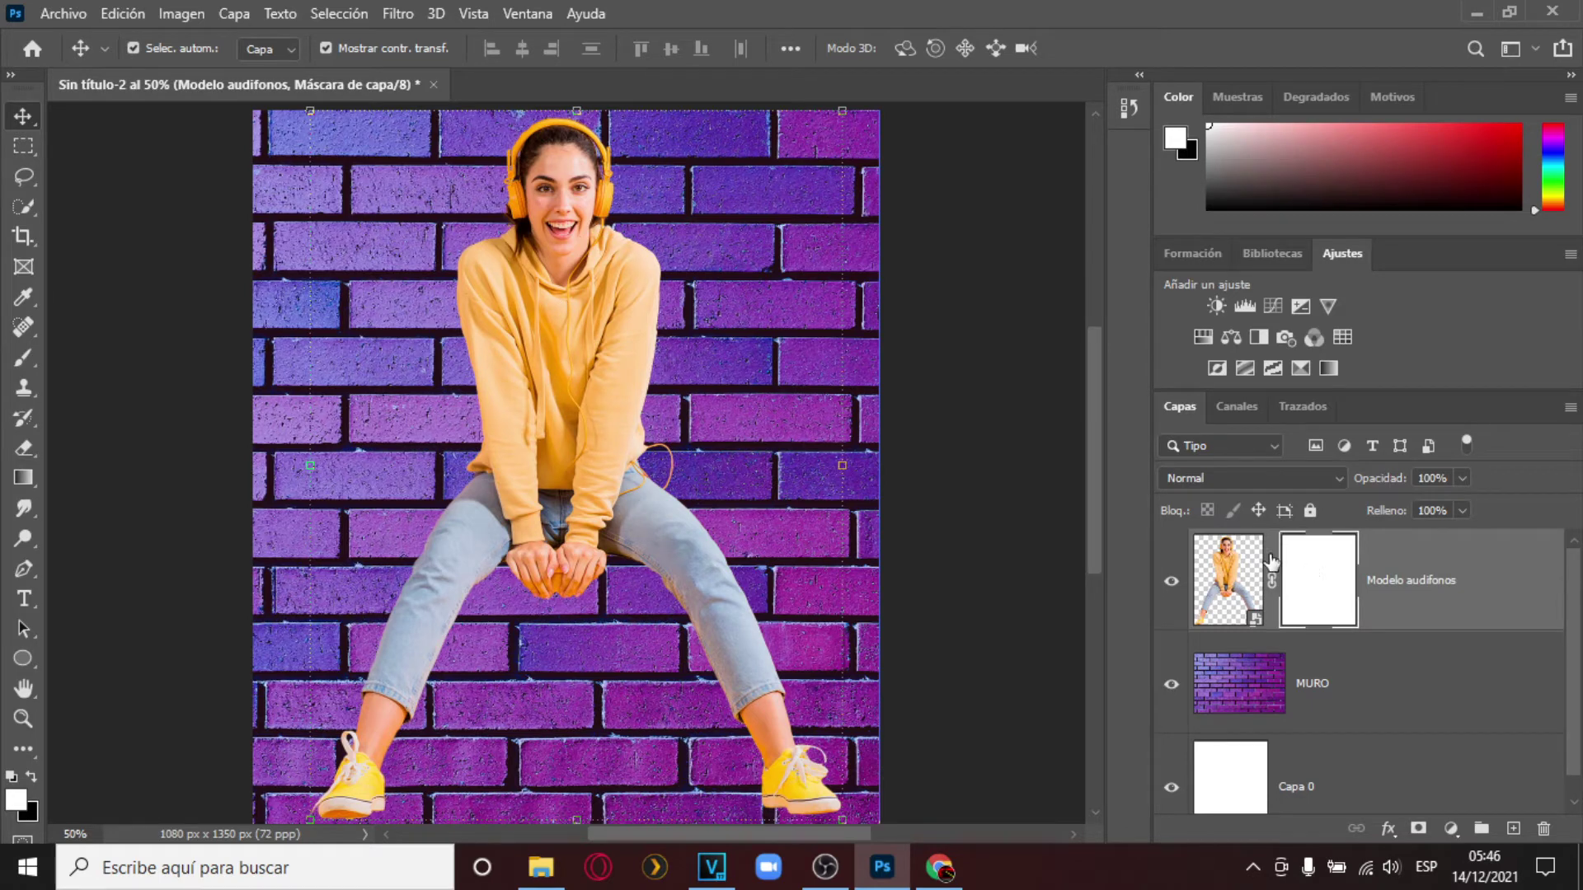
left_click(1228, 587)
left_click(1329, 606)
Hide the MURO and Capa 0 layers and start a quick PNG export of the isolated model.
left_click(1171, 677)
left_click(1171, 788)
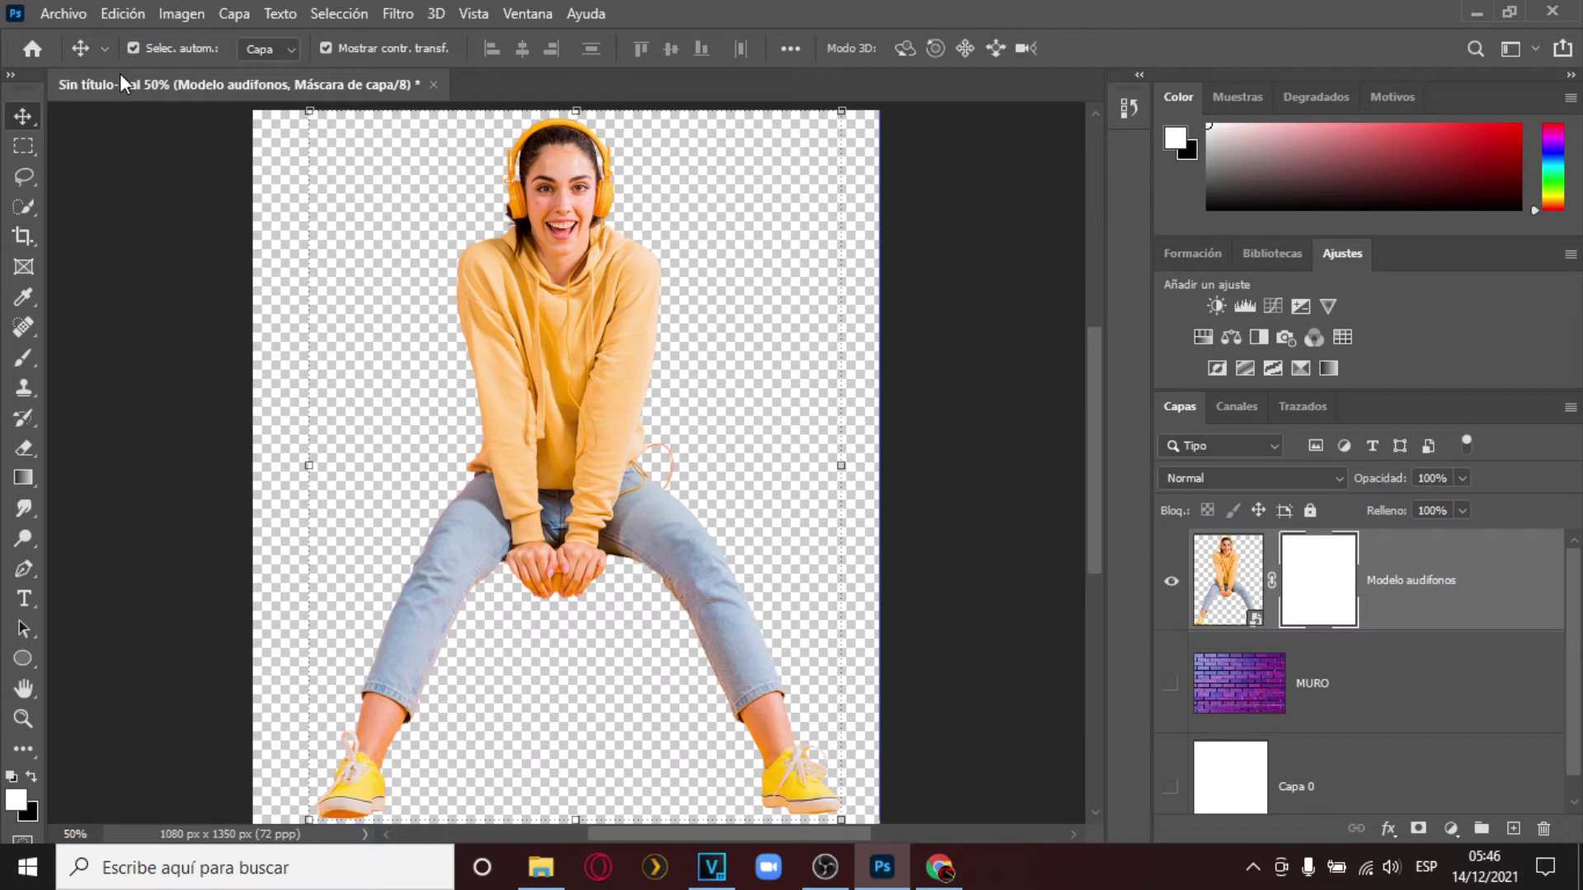
left_click(82, 18)
mouse_move(112, 361)
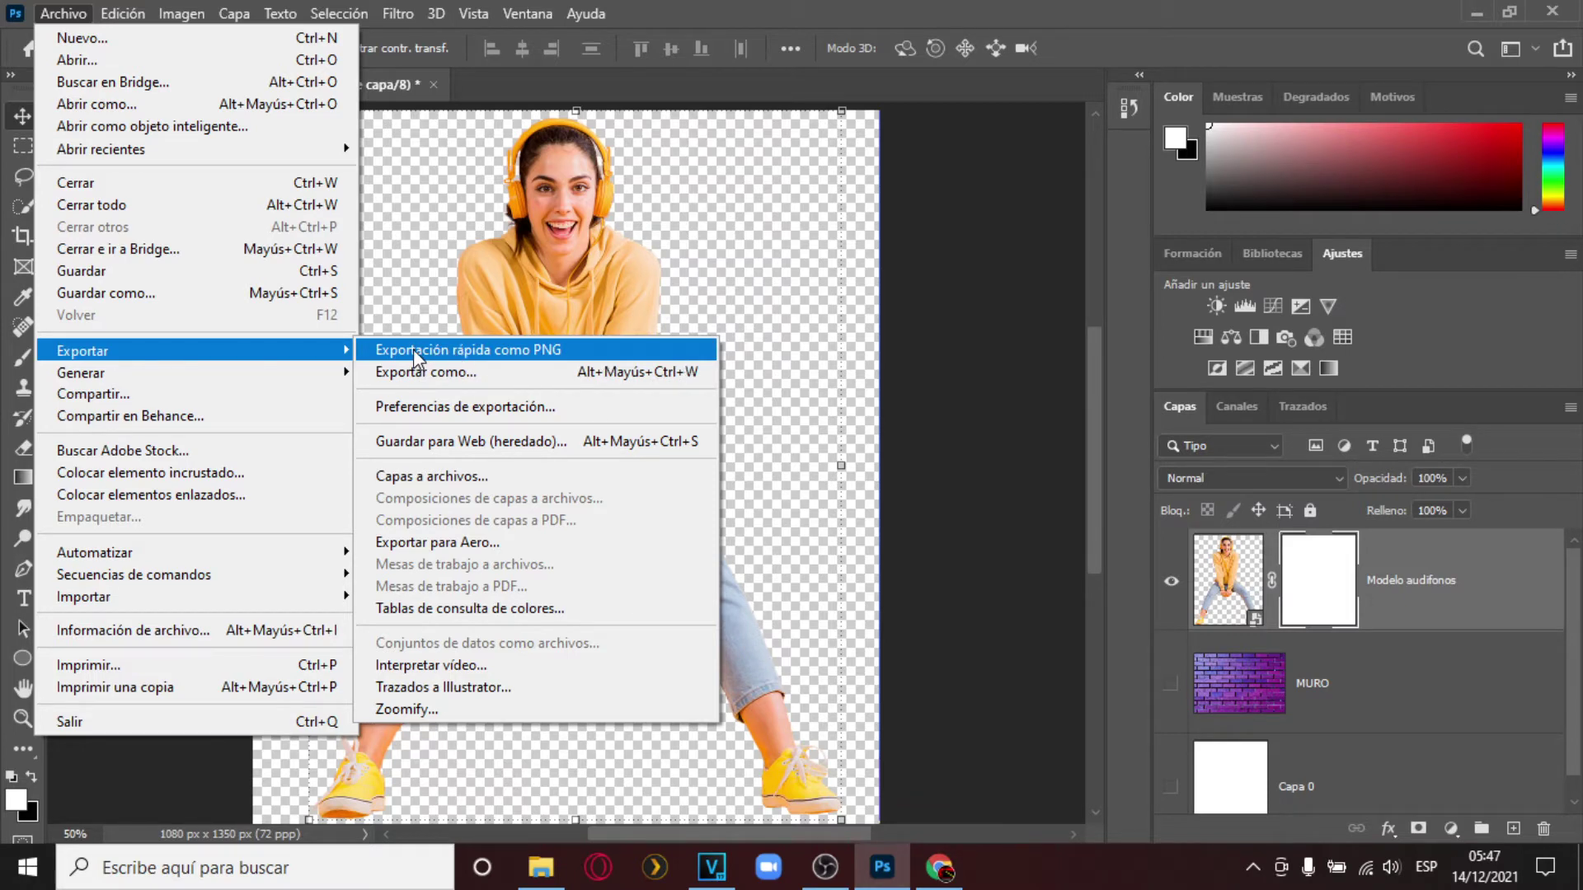
left_click(559, 353)
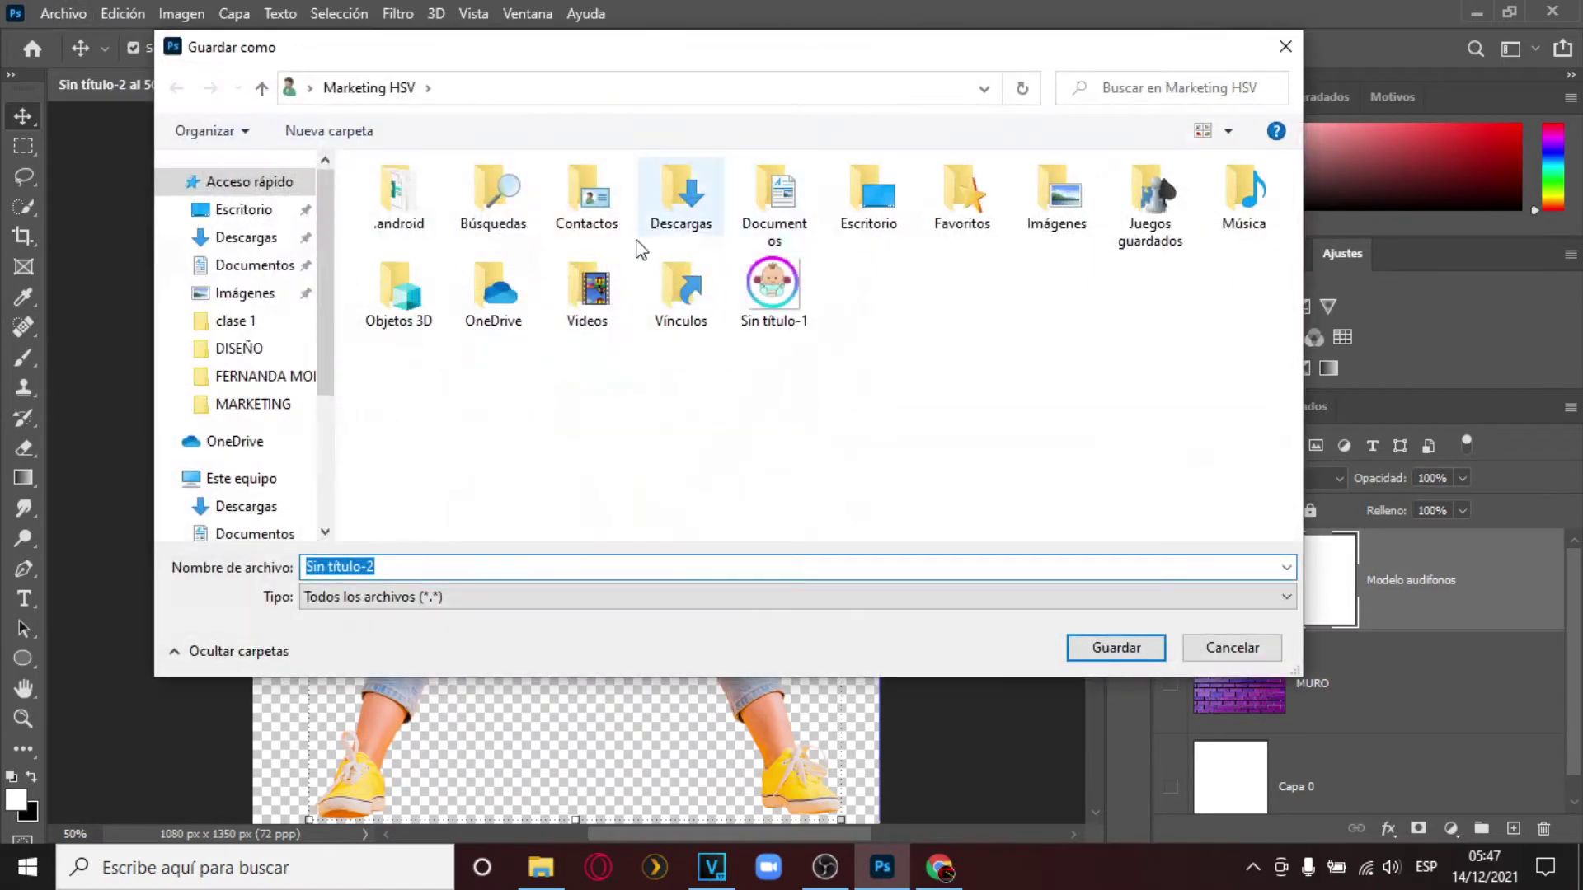
Save the exported PNG in Escritorio, naming it with the person's first name followed by "png modelo".
left_click(258, 212)
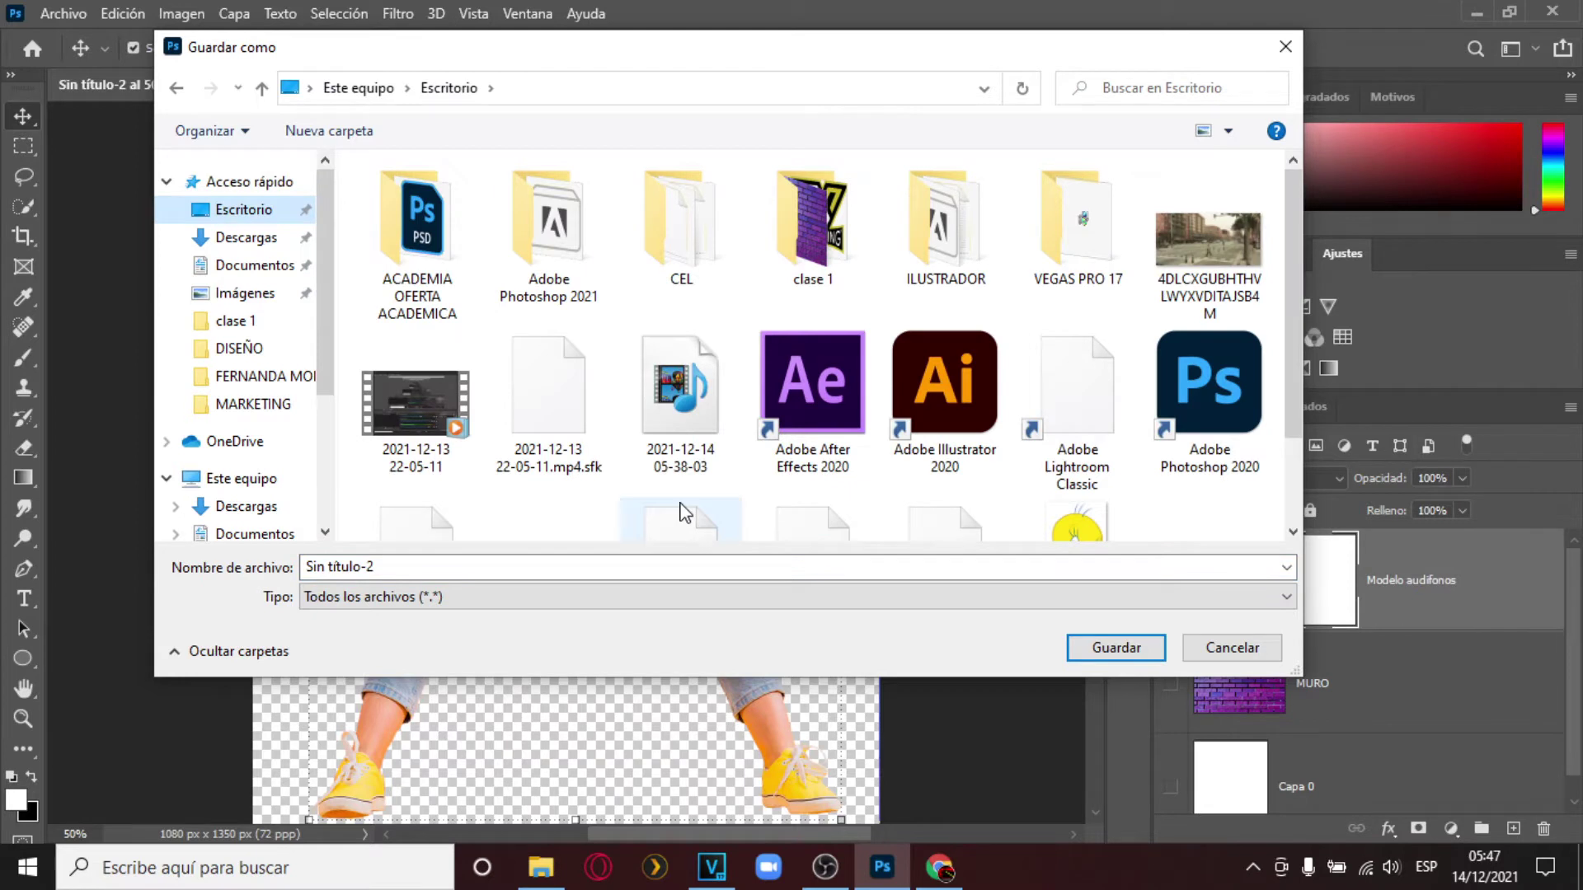
scroll(686, 488, "down", 1)
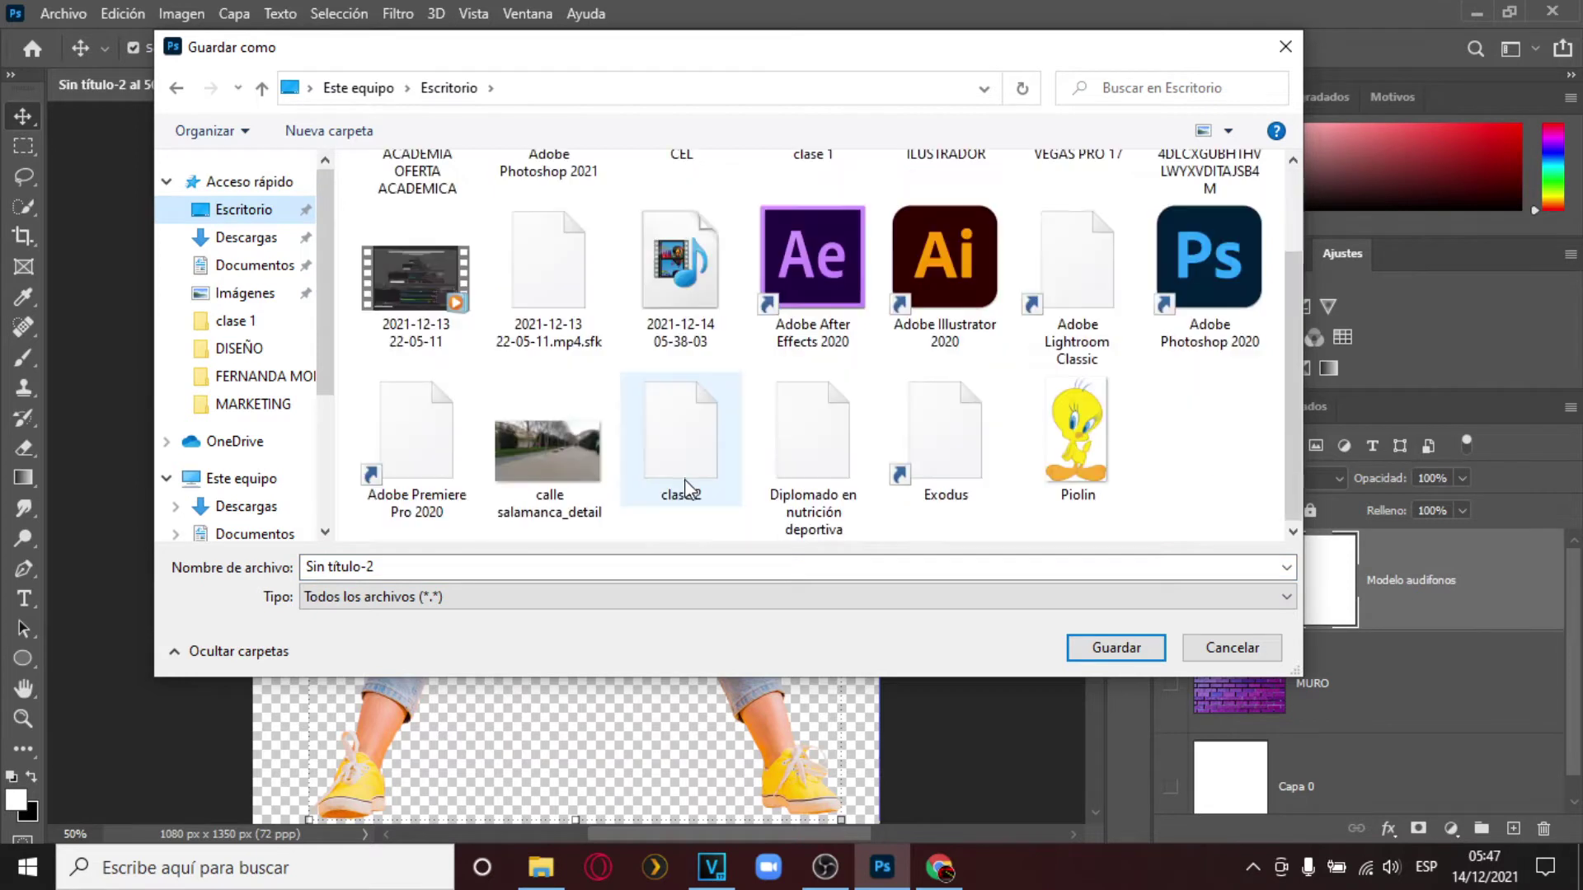
left_click(666, 565)
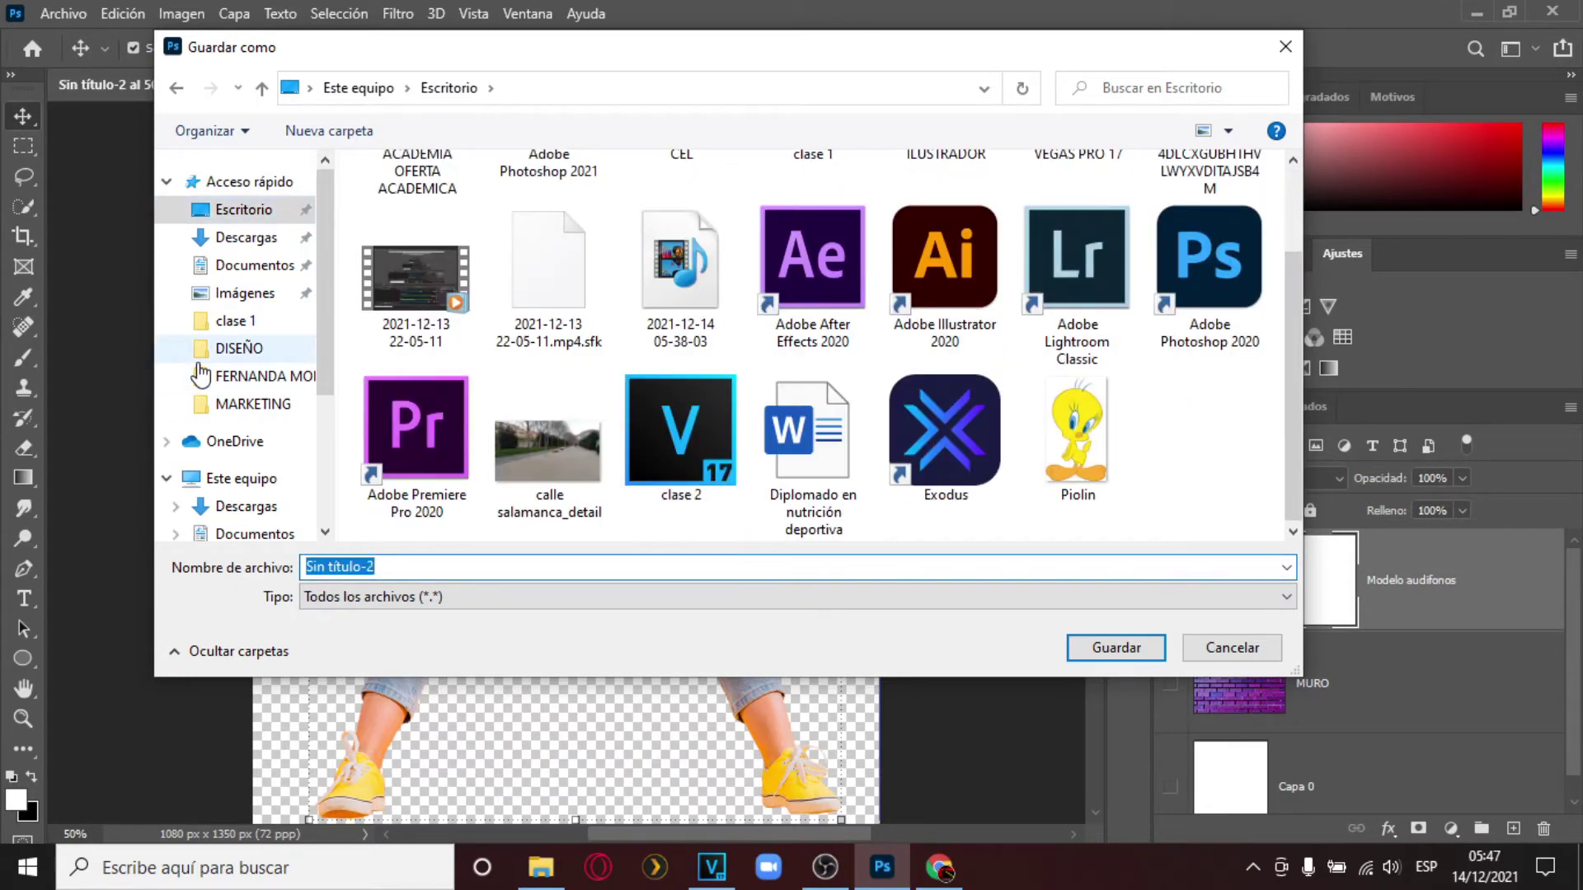
type("harold")
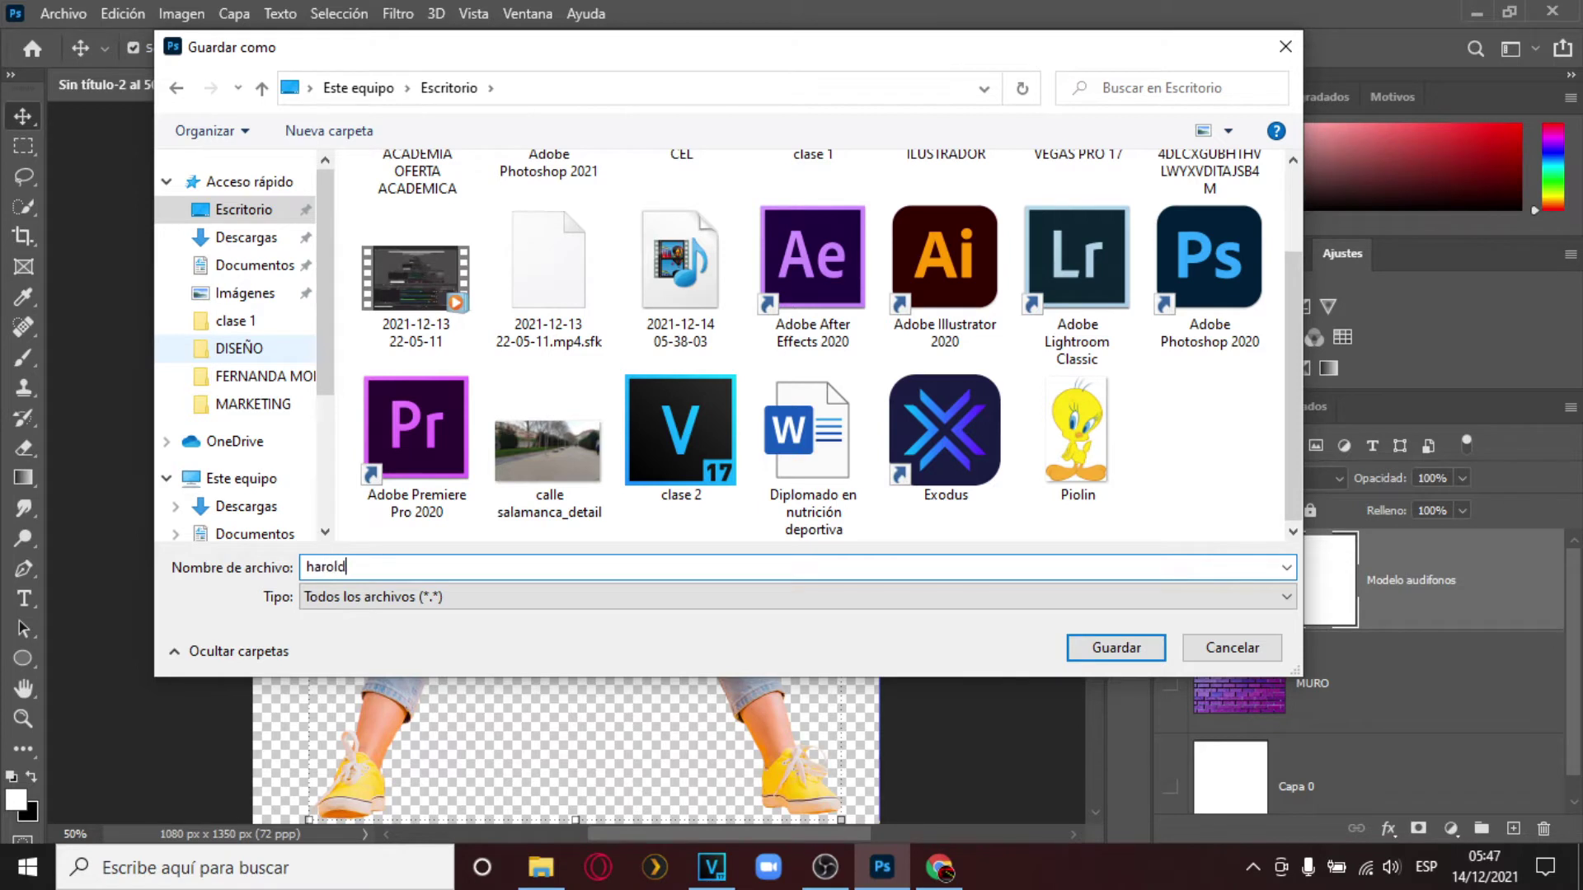
type(" png moe")
type("elo")
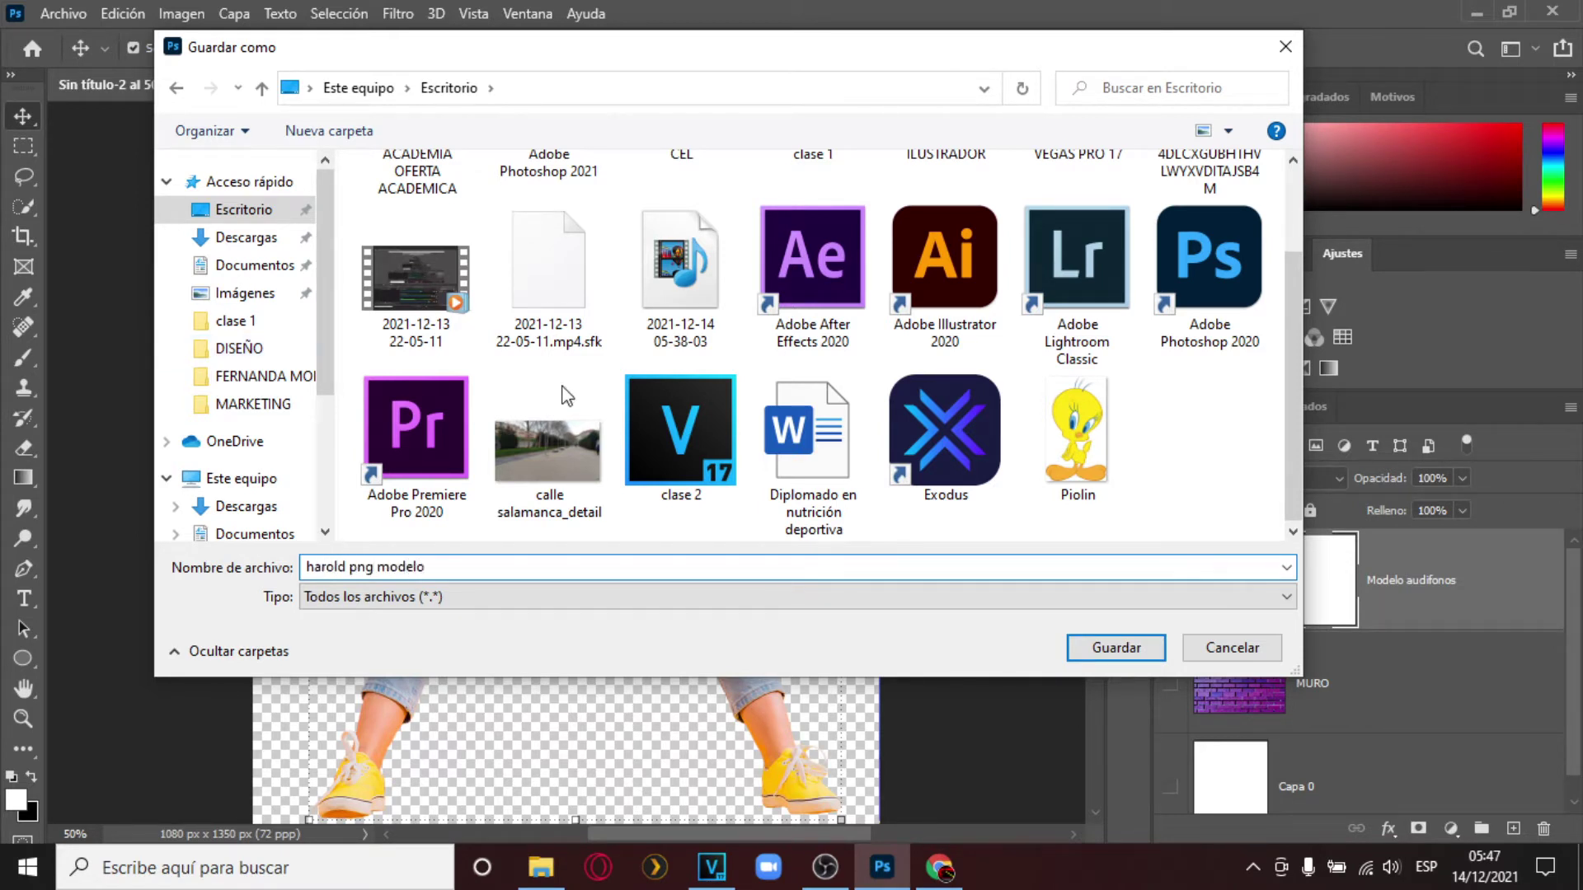
left_click(1089, 656)
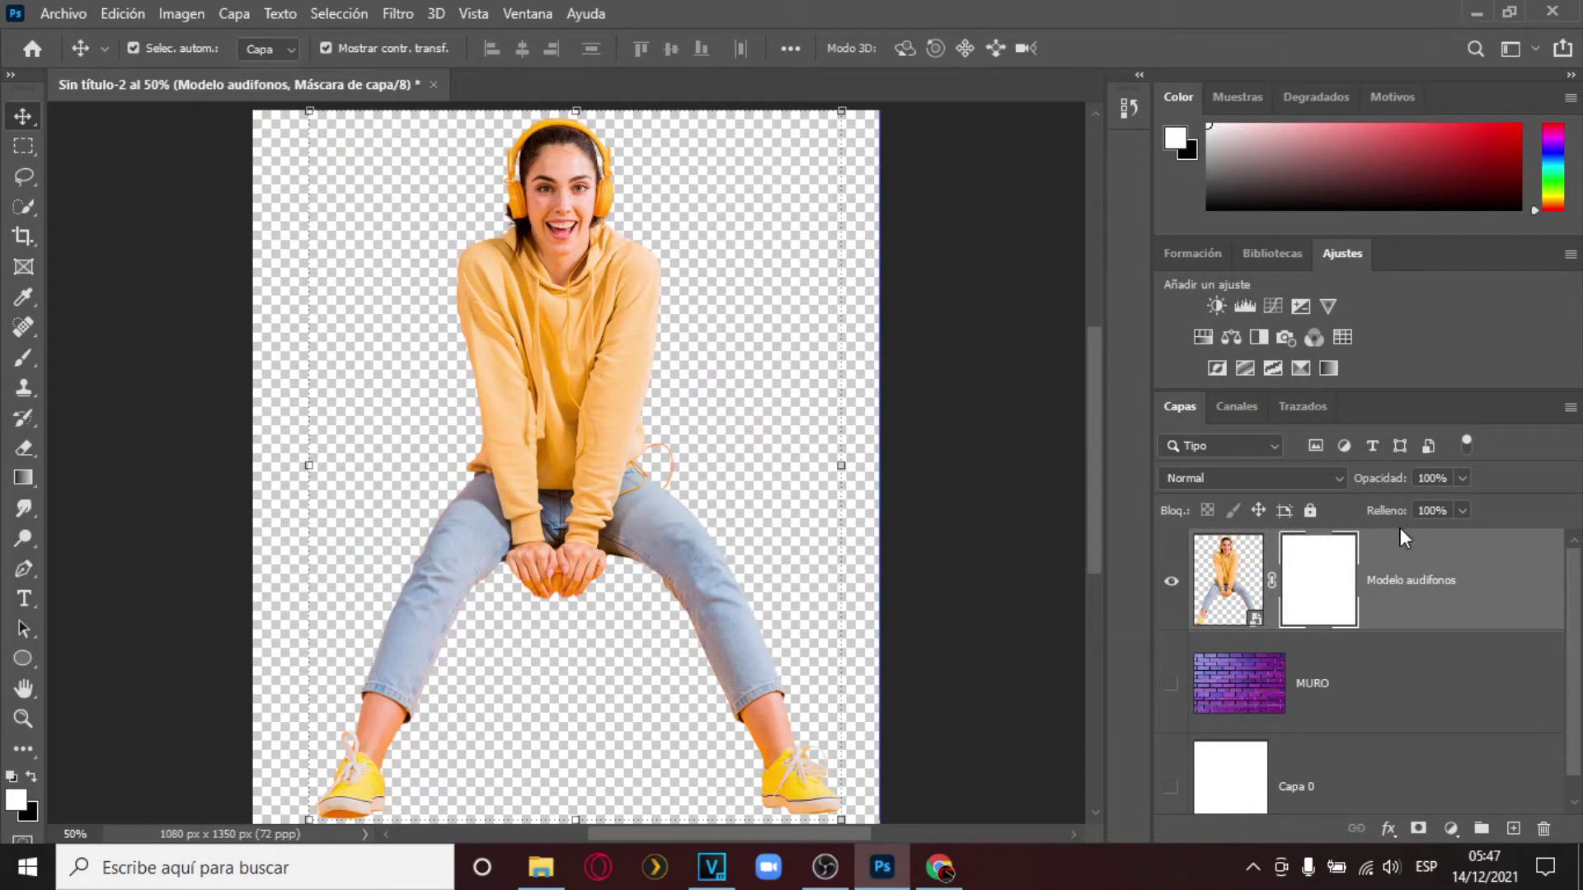
Show the MURO and Capa 0 layers again and delete the Modelo audifonos layer.
left_click(1171, 684)
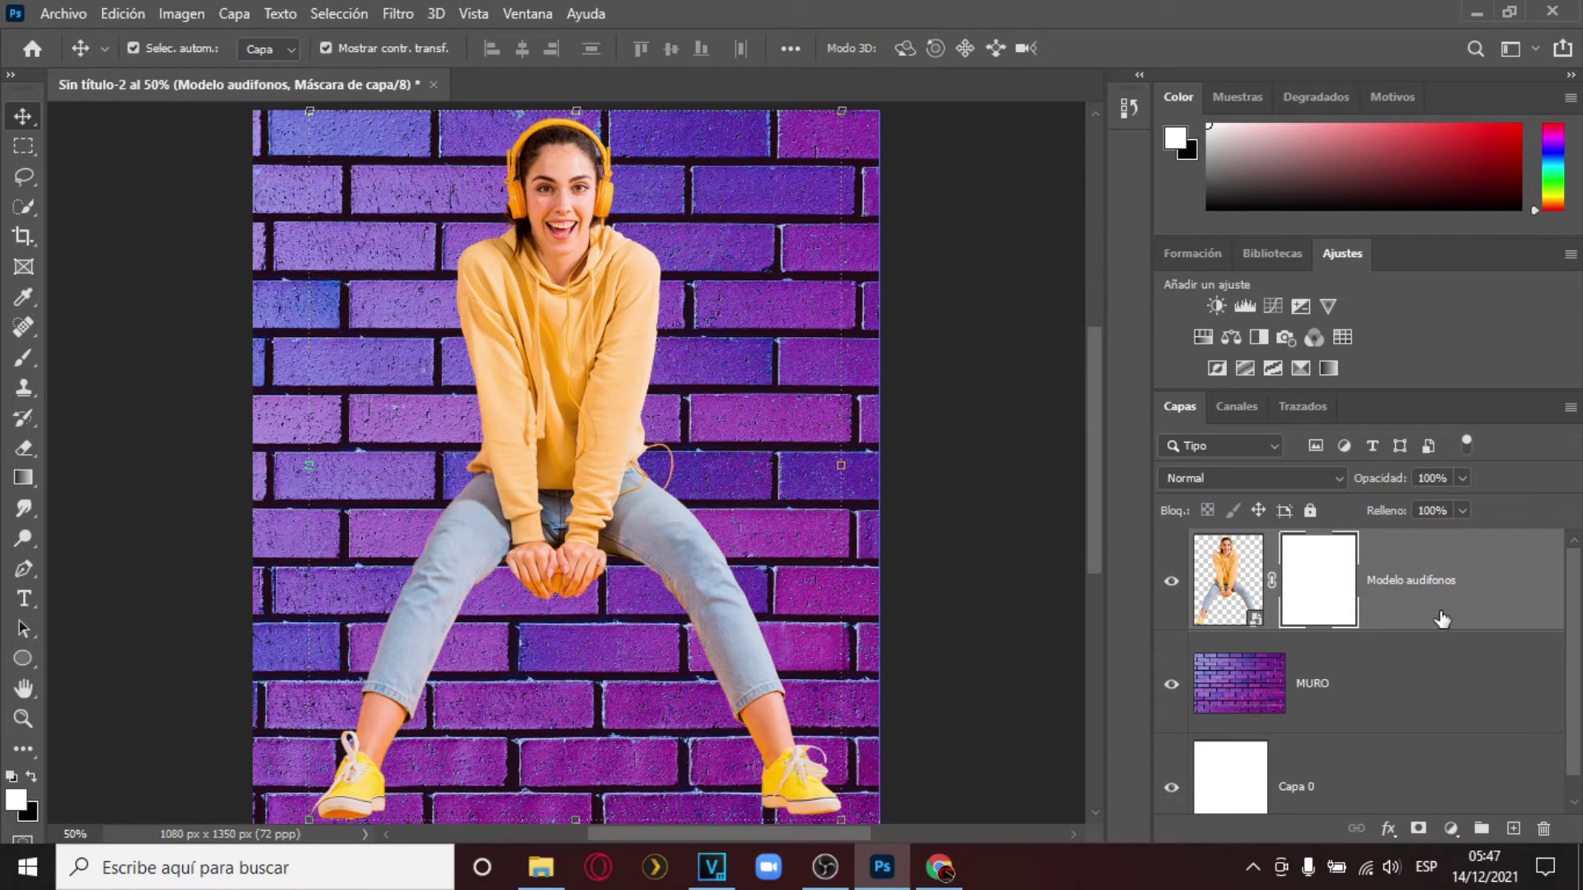
key("Delete")
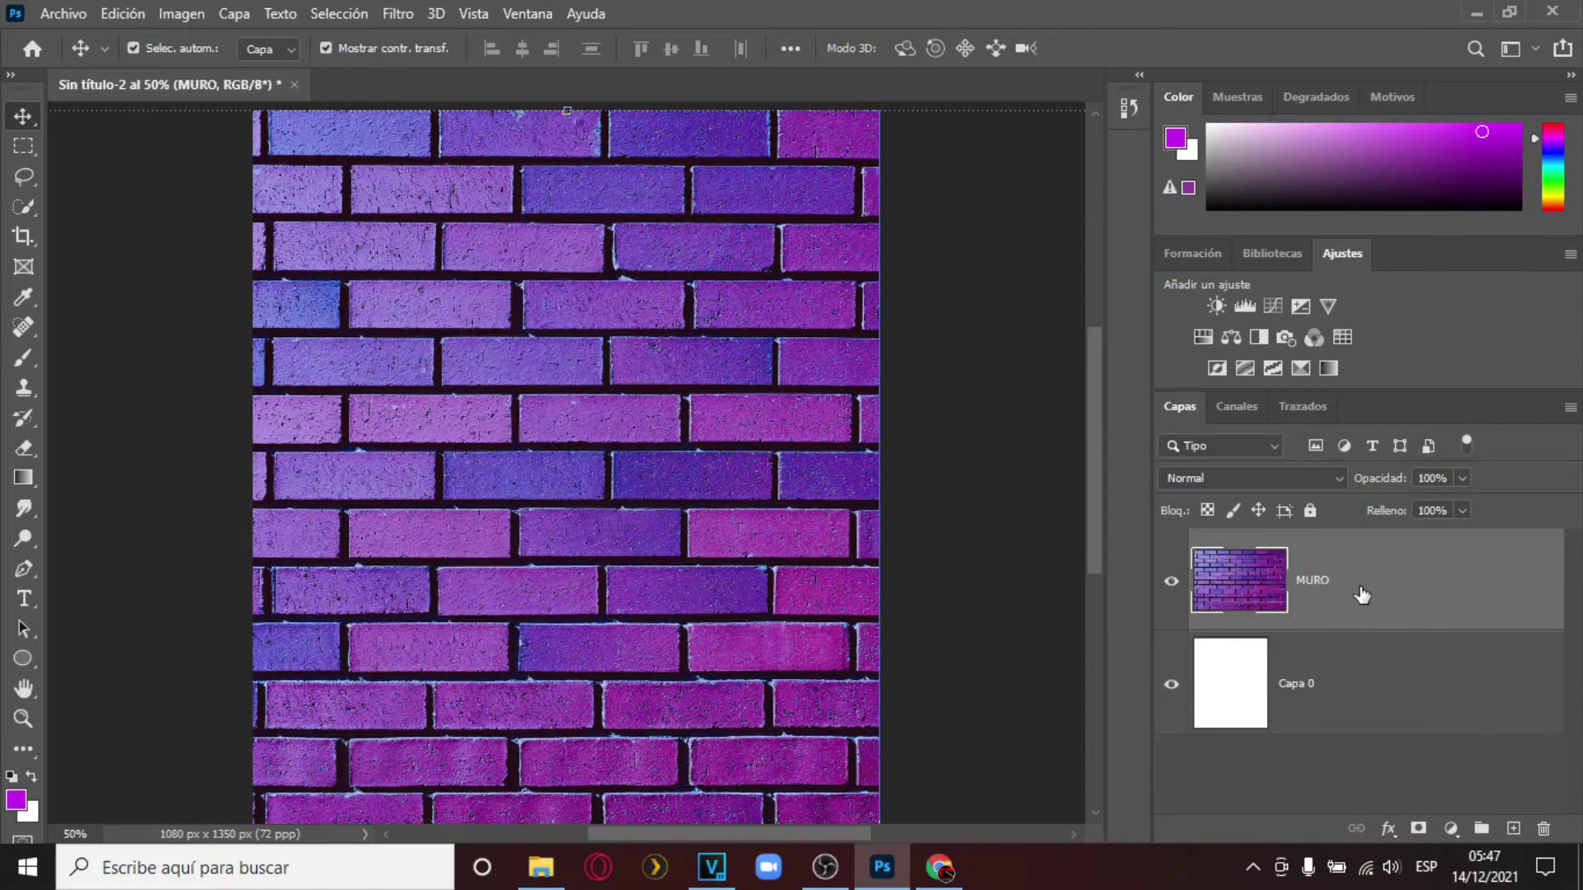
Place the exported transparent PNG of the model from the Escritorio folder into the composition as an embedded element.
left_click(64, 15)
left_click(173, 472)
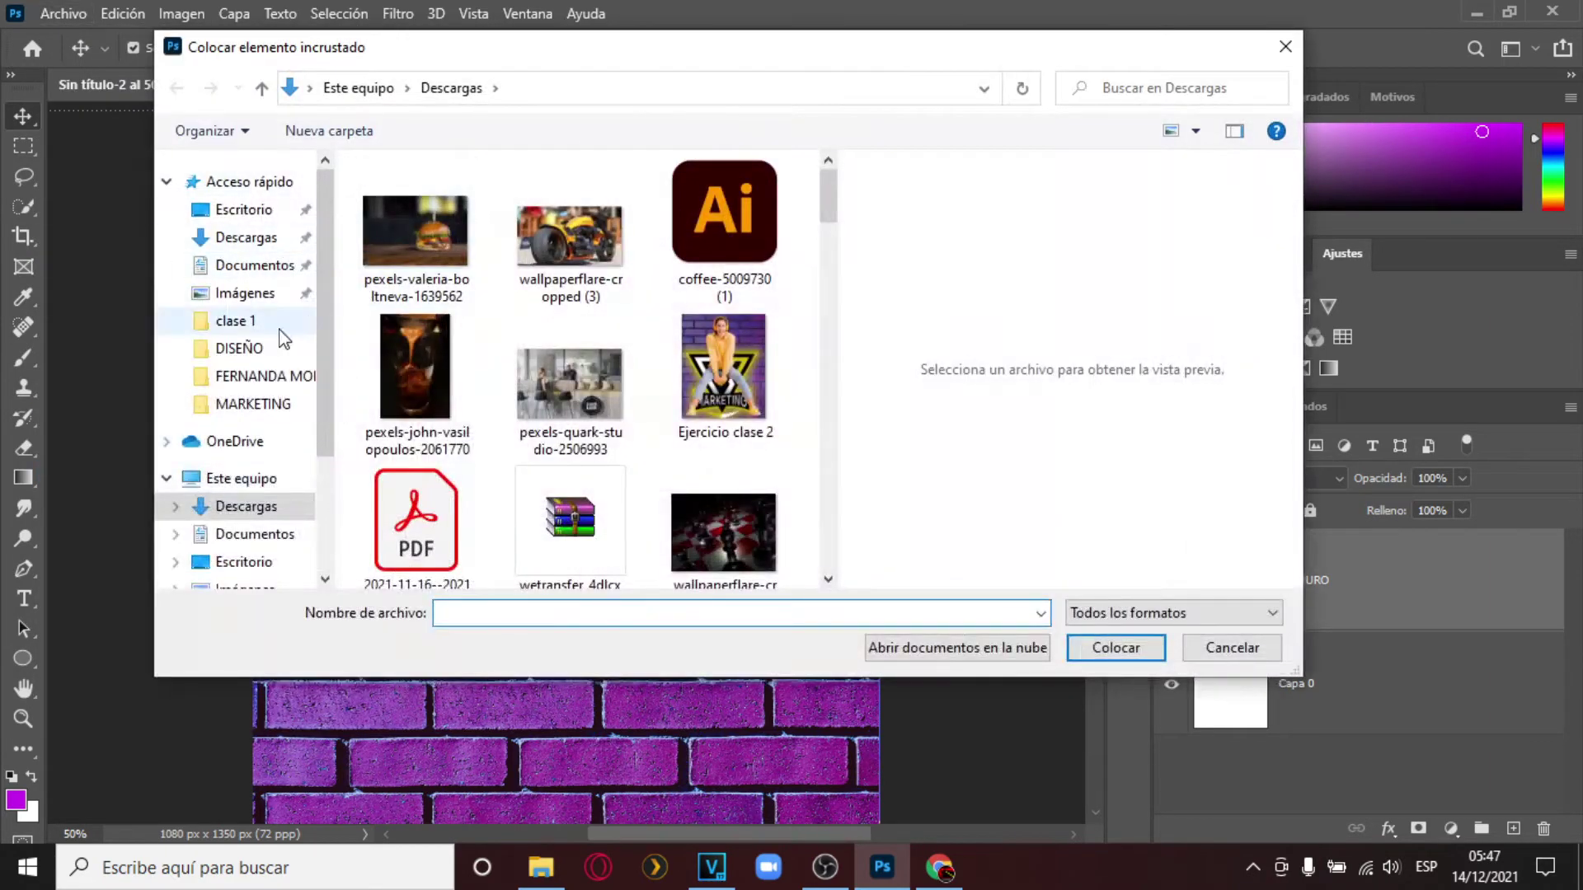
left_click(232, 216)
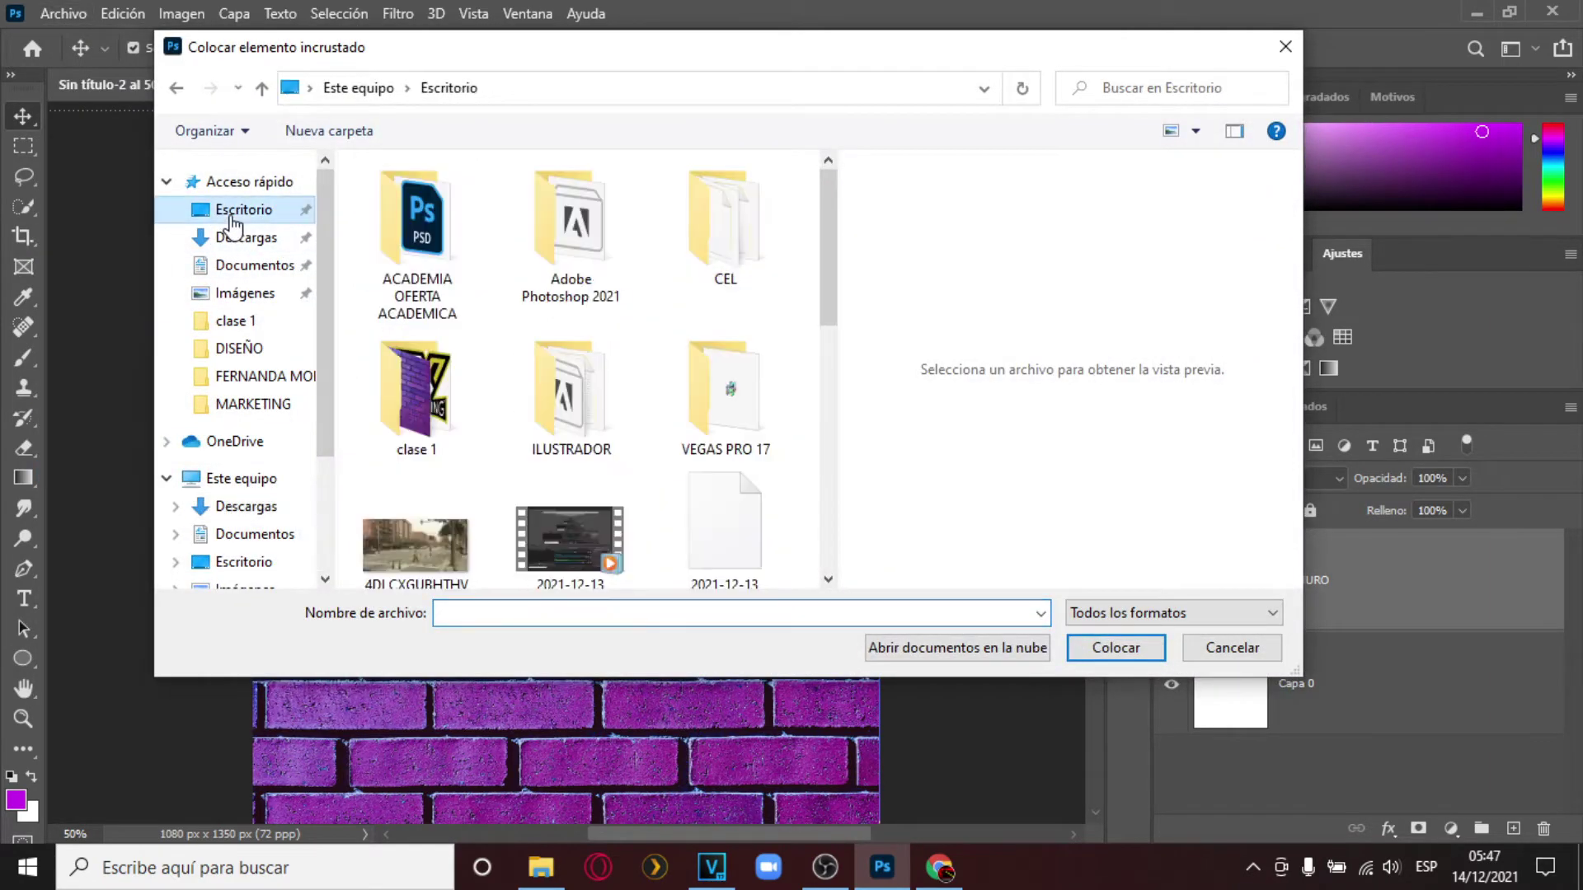
left_click_drag(863, 237, 862, 523)
left_click(580, 537)
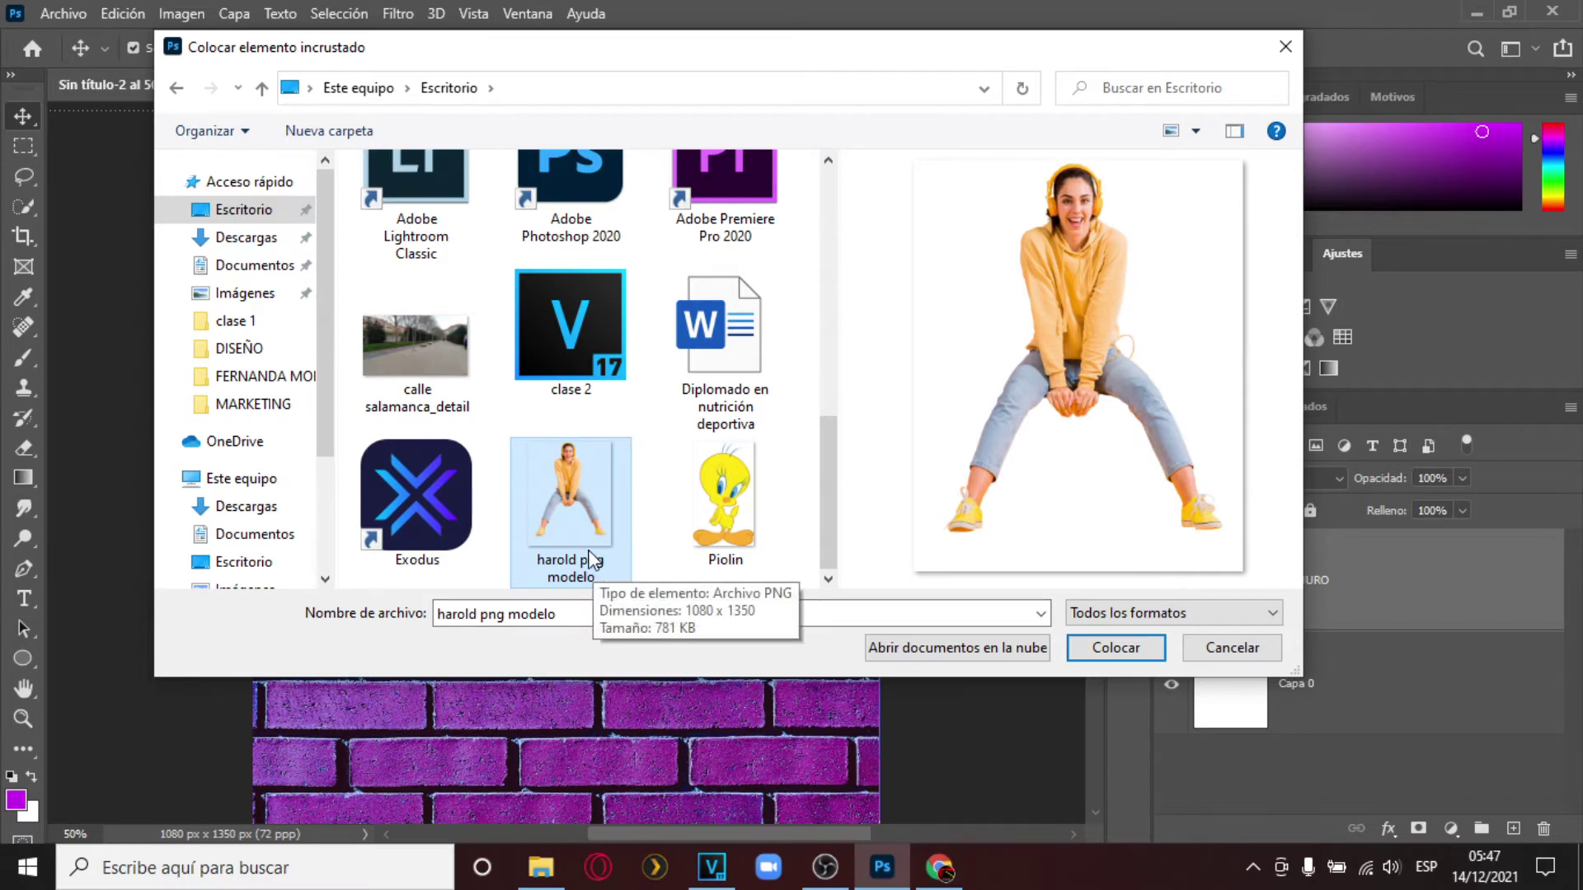
left_click(1135, 657)
Scale the placed model to 89.78% and position it over the wall at X 540 px, Y 691 px.
left_click_drag(585, 418, 587, 465)
left_click_drag(566, 142, 628, 193)
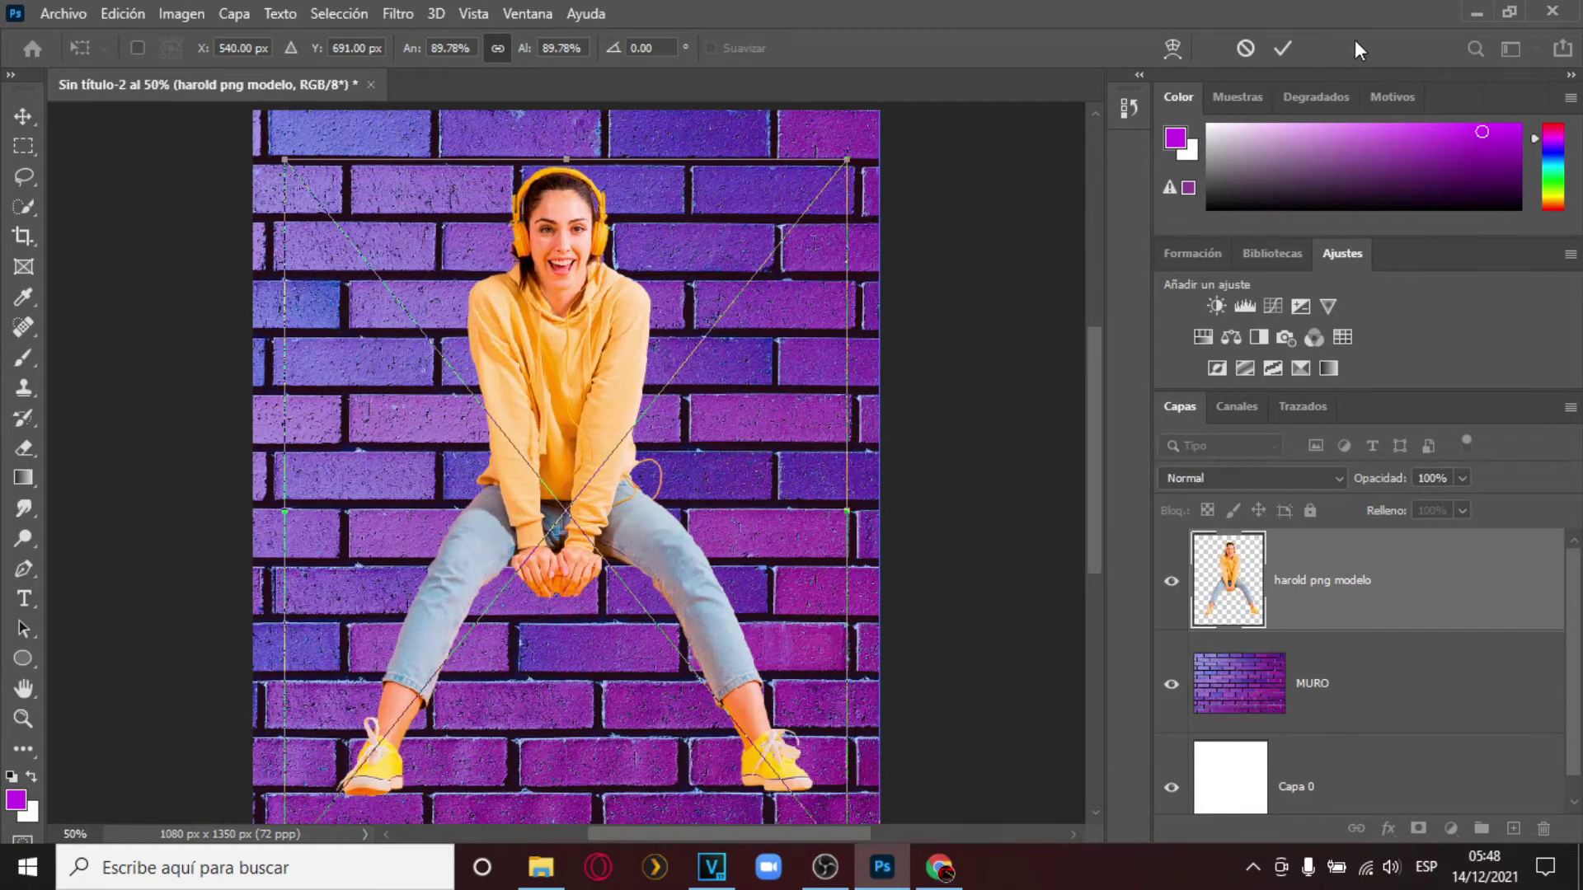
left_click(1283, 47)
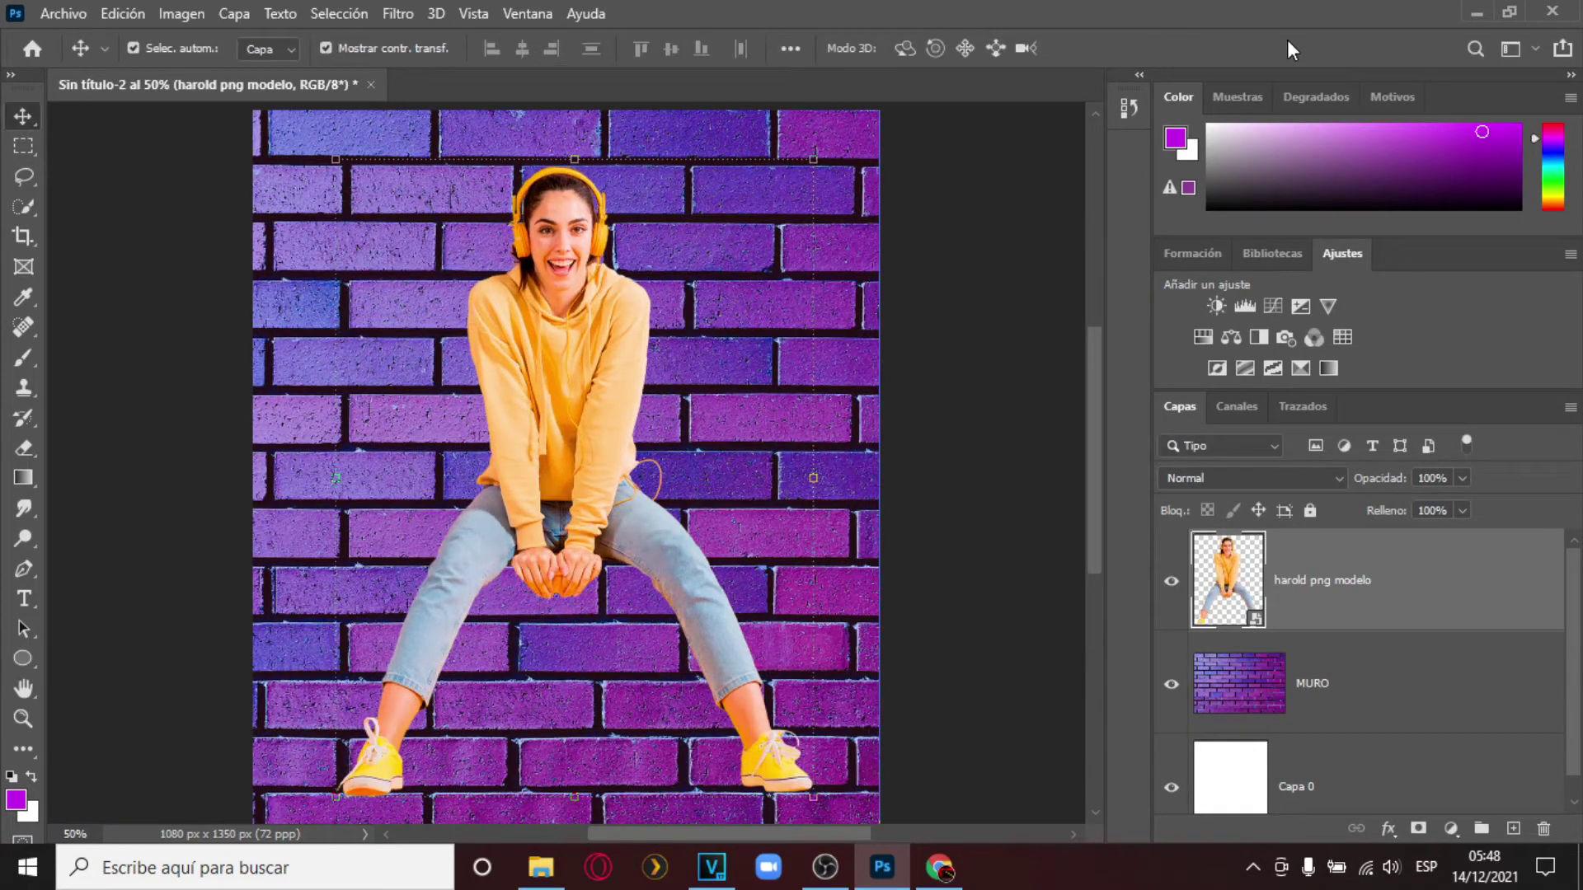
right_click(1312, 593)
left_click(1044, 431)
Place the AMARILLO SIN FONDO logo from the clase 1 folder on Escritorio as an embedded element.
left_click(48, 15)
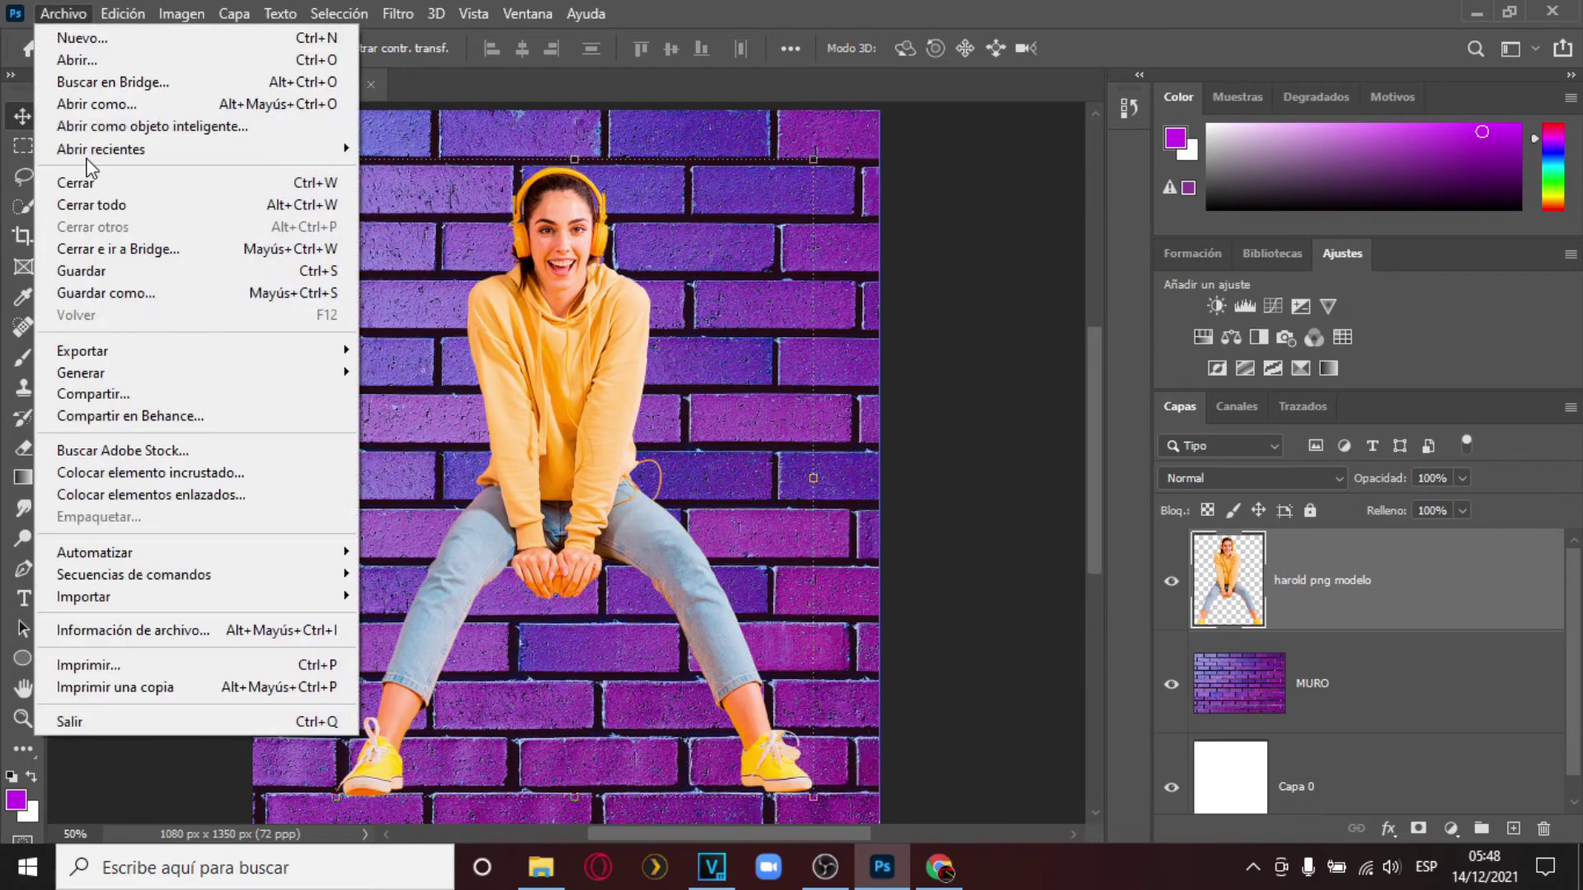
left_click(228, 472)
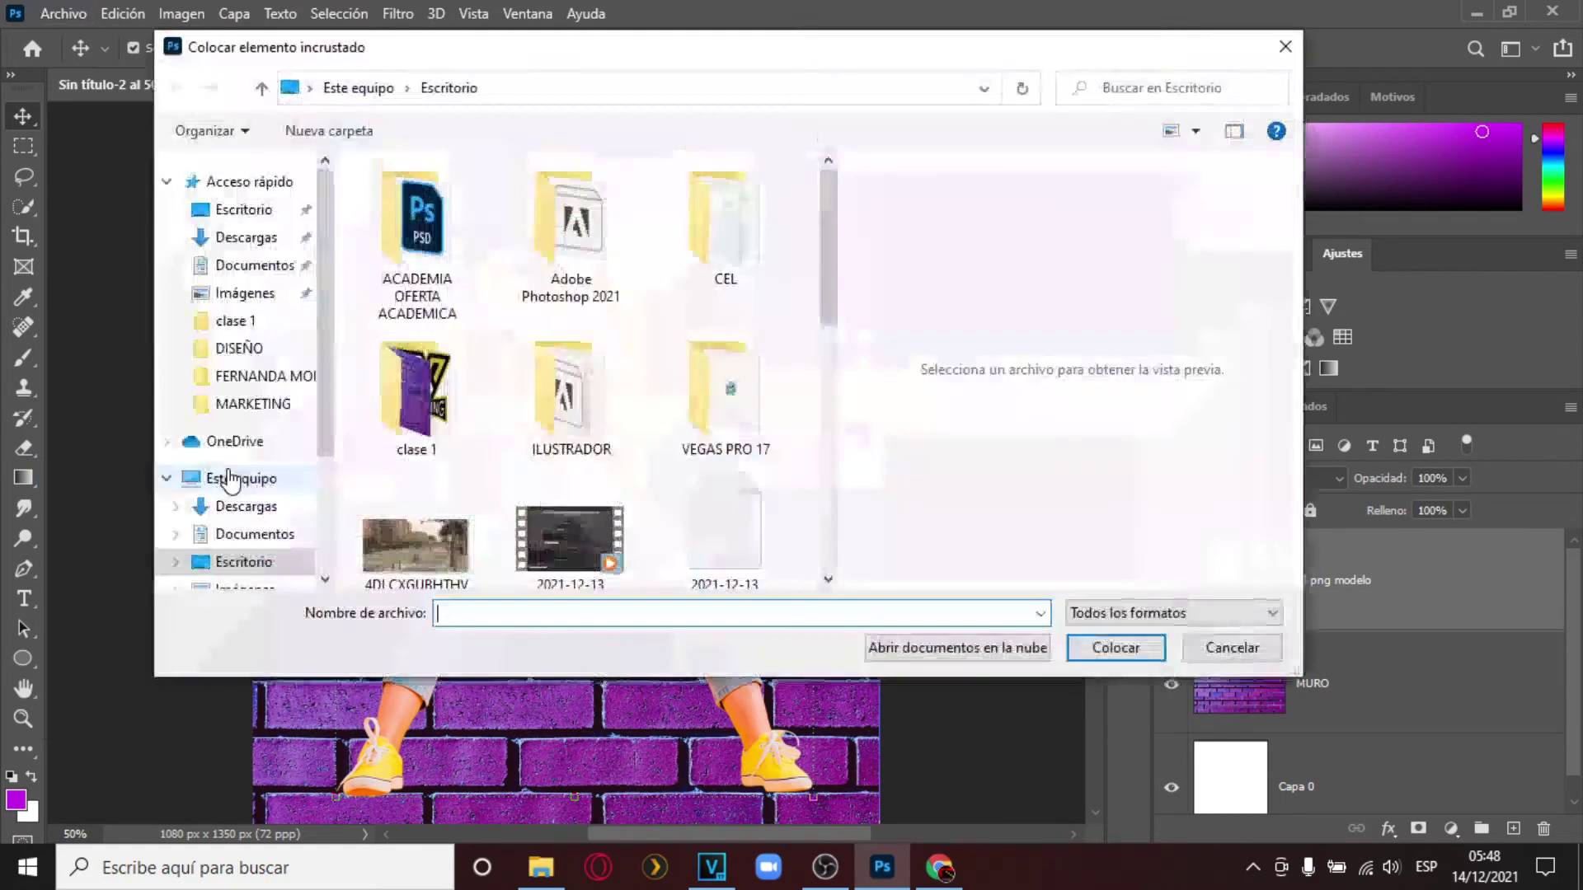
double_click(416, 395)
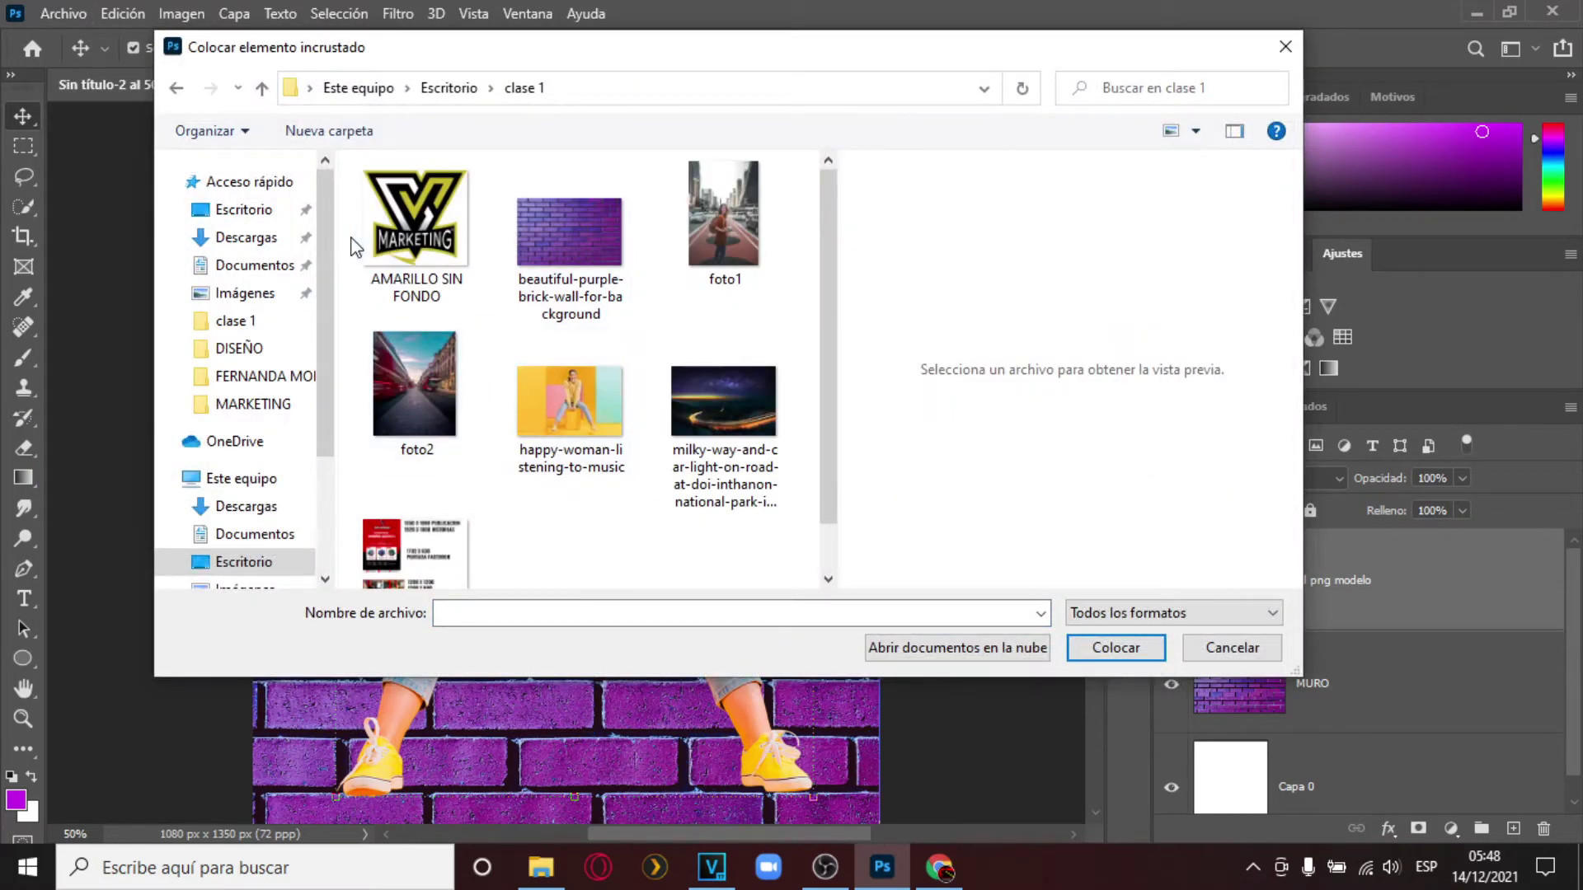
left_click(445, 264)
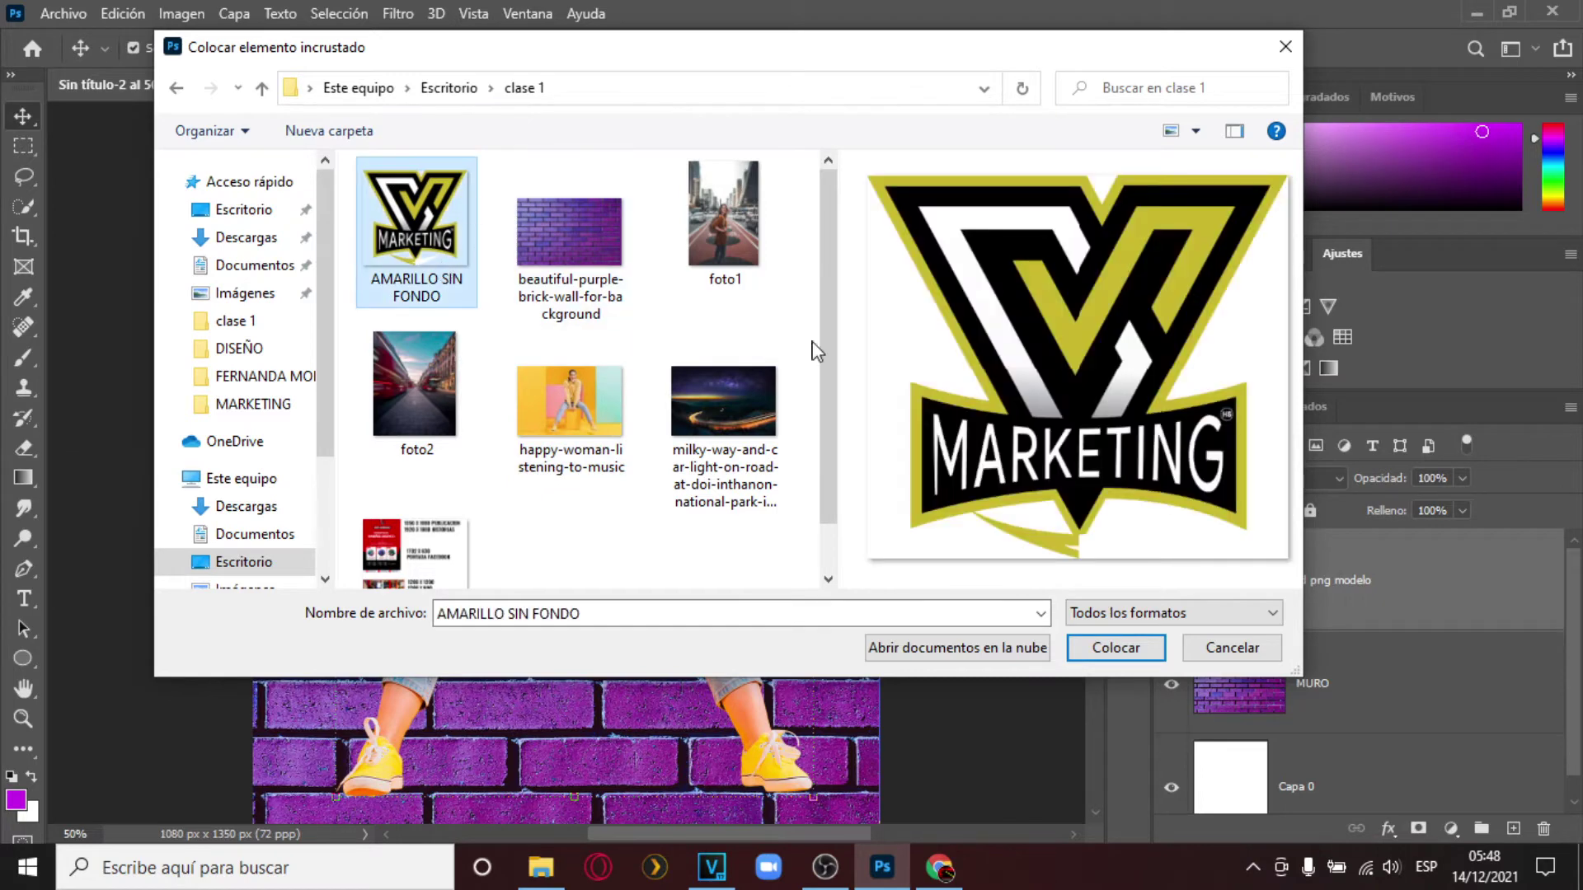
left_click(1122, 648)
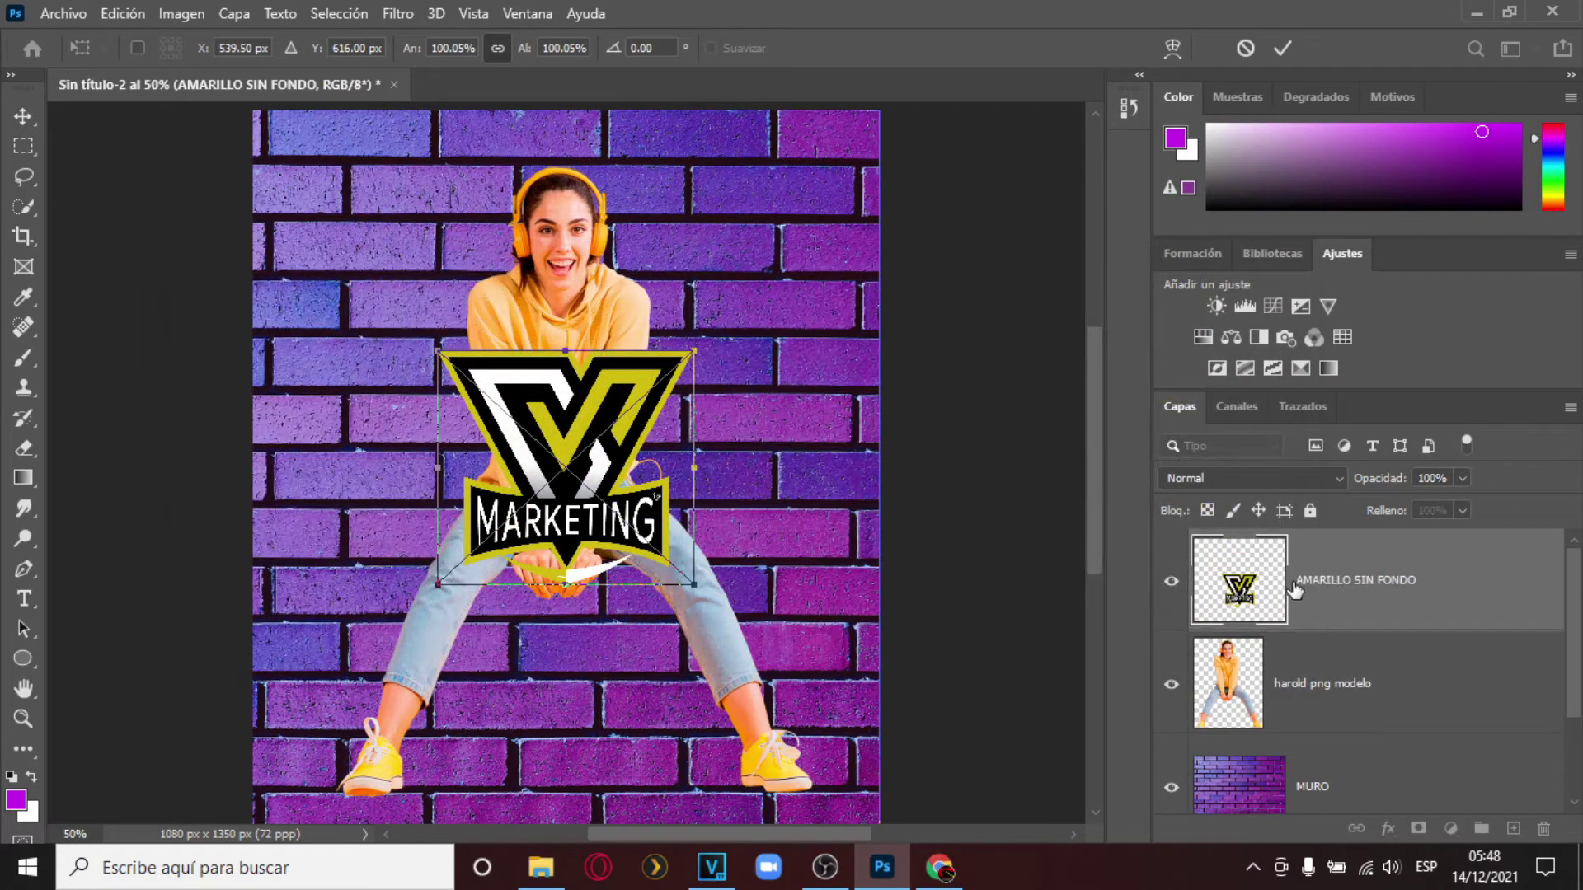
Enlarge the logo to 180.77% and move it over the model's legs at X 554 px, Y 867 px.
left_click_drag(579, 590, 587, 780)
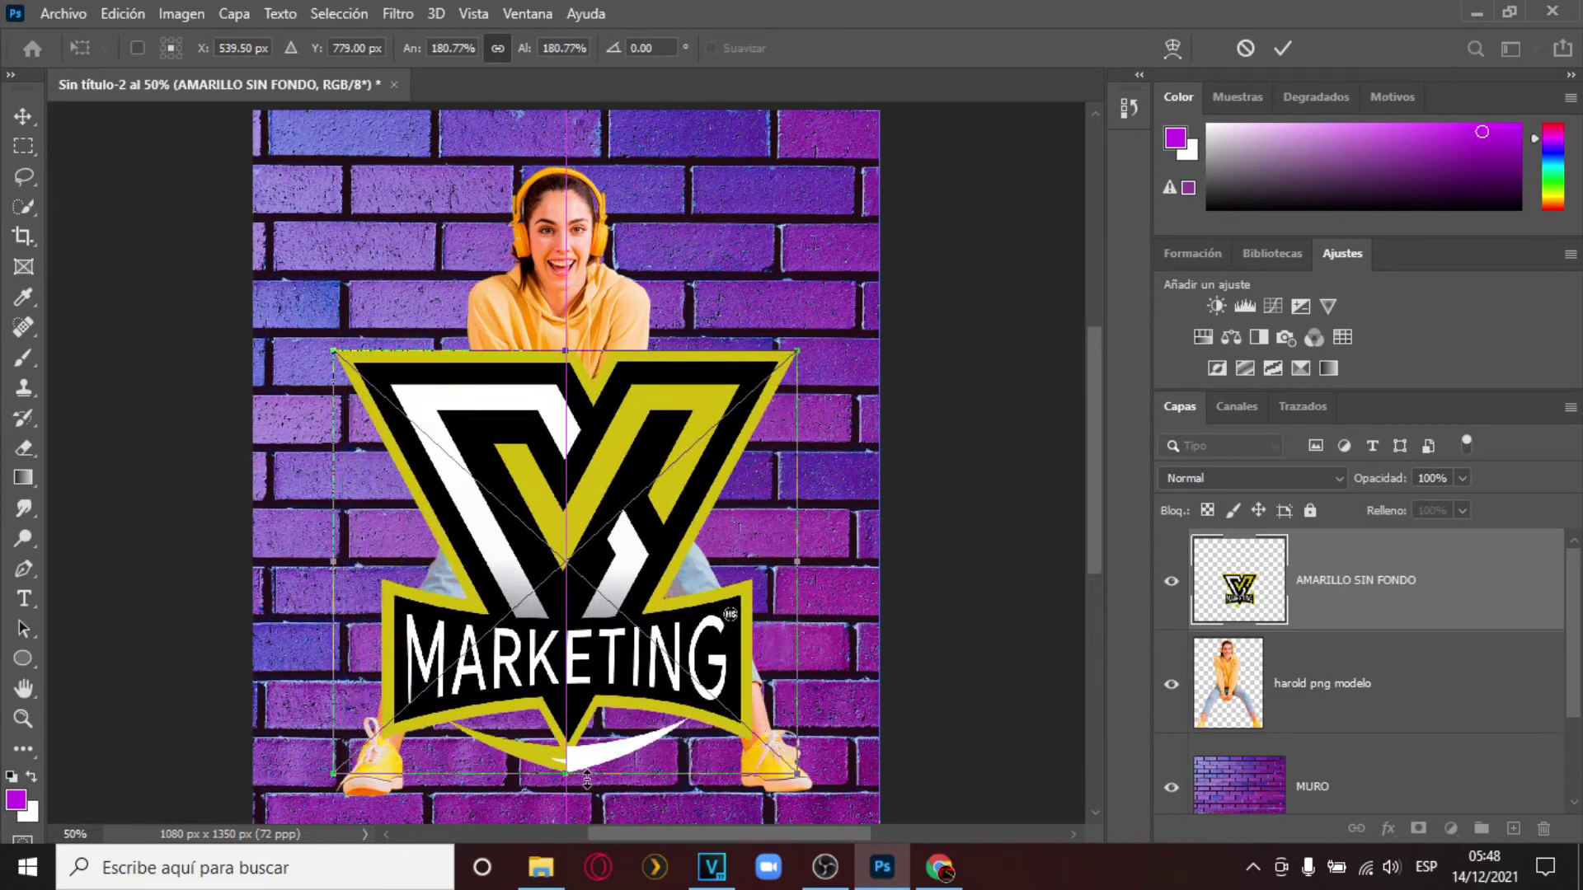
left_click_drag(579, 564, 585, 601)
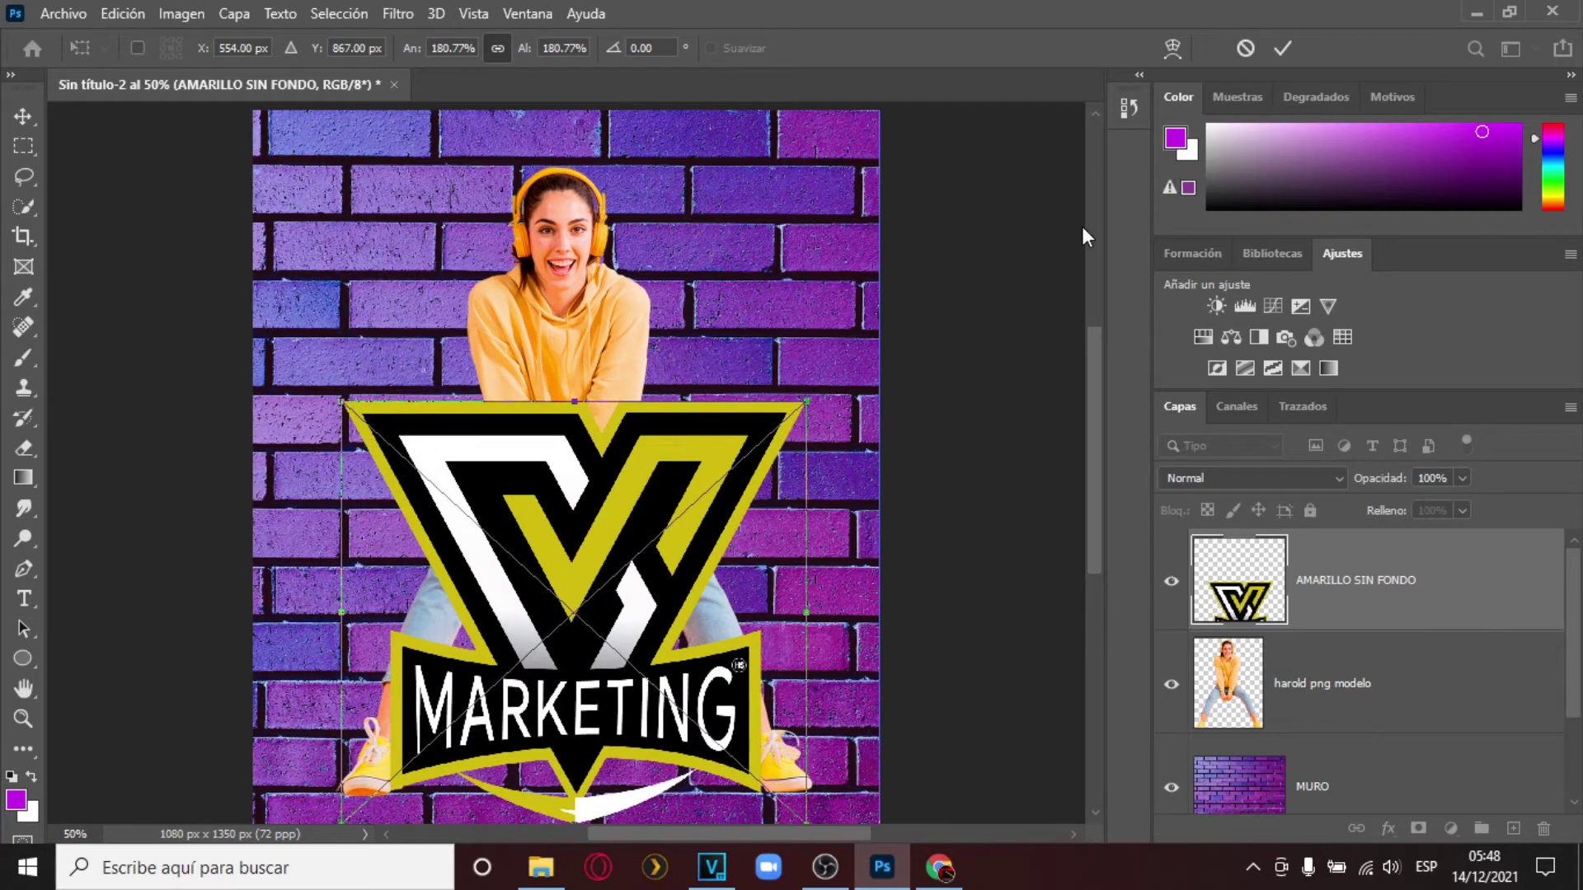
key("Return")
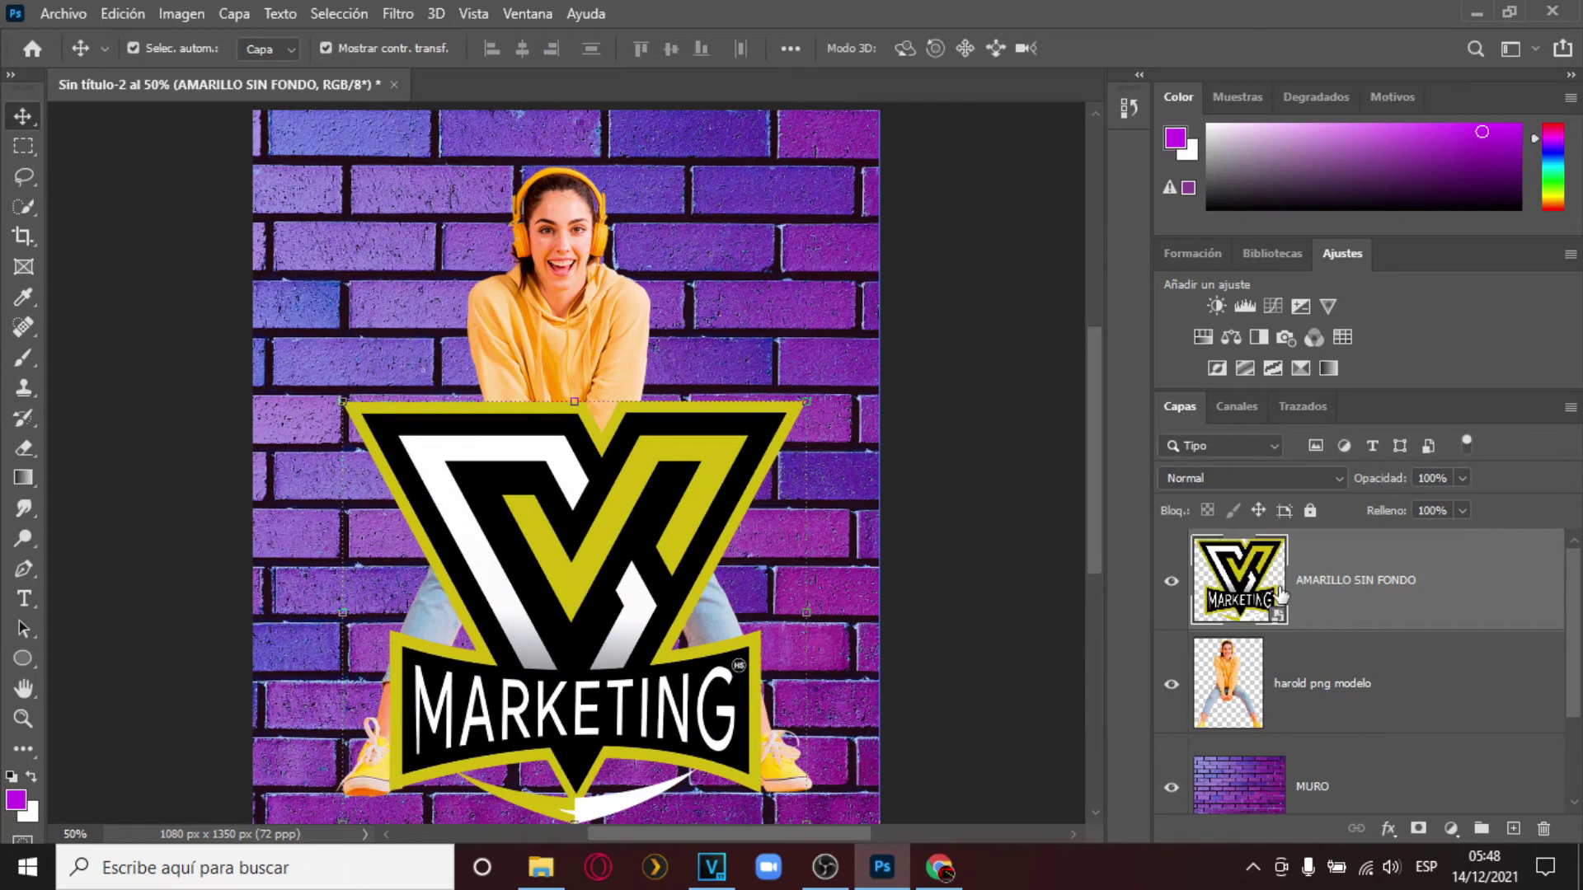
Stack the AMARILLO SIN FONDO layer beneath the model layer and shift the model upward so she appears seated on the logo.
left_click_drag(1280, 595, 1317, 714)
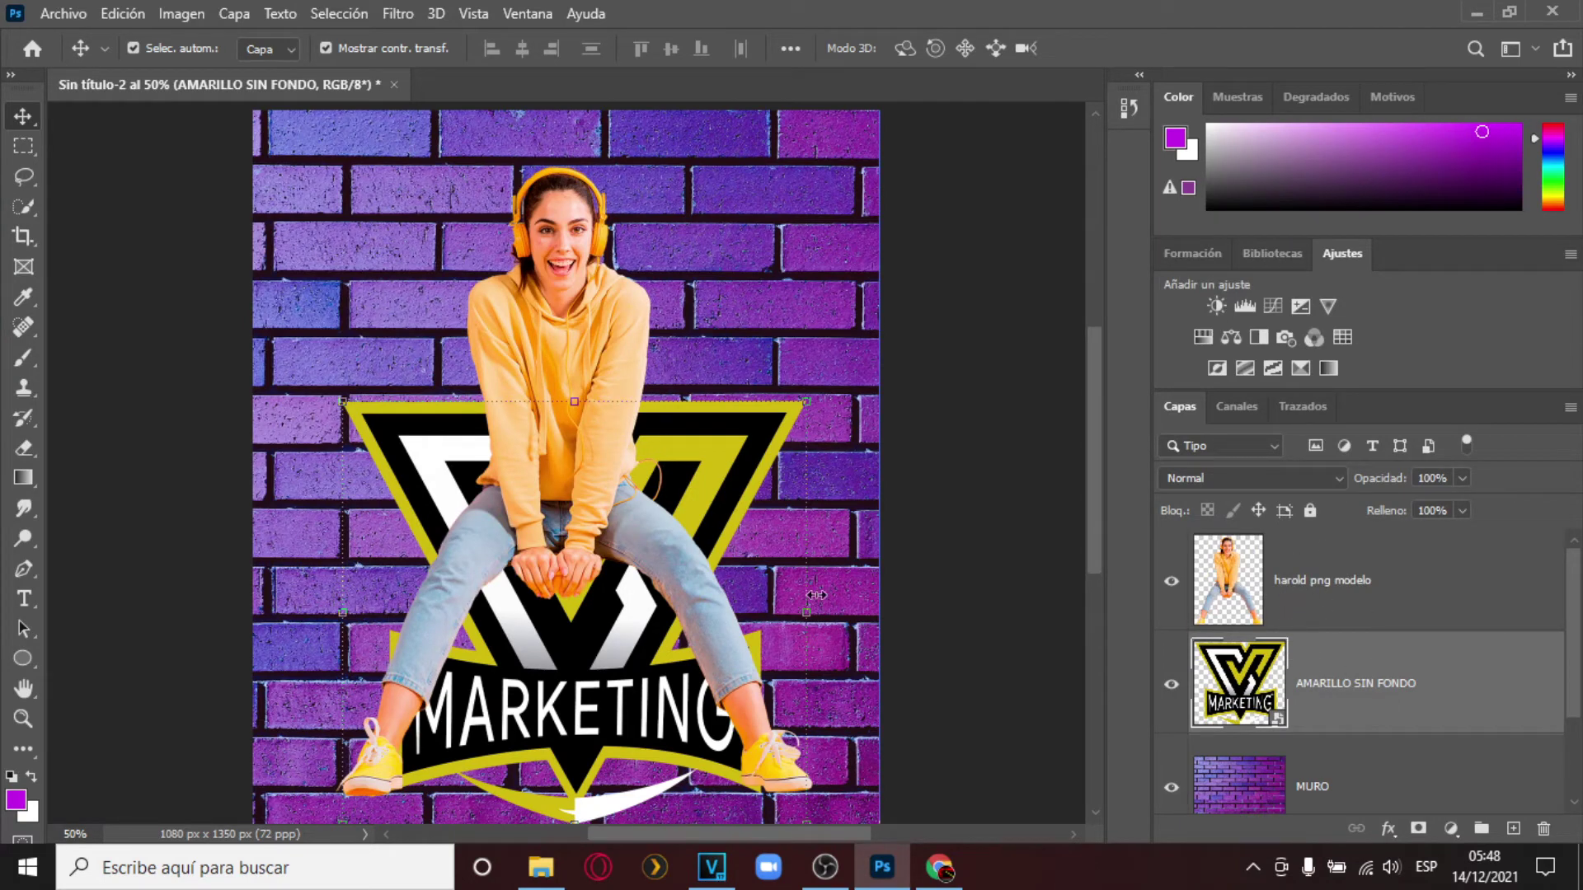
left_click_drag(600, 627, 591, 628)
left_click_drag(566, 353, 565, 303)
mouse_move(614, 621)
left_mouse_down()
mouse_move(610, 603)
mouse_move(605, 628)
left_mouse_up()
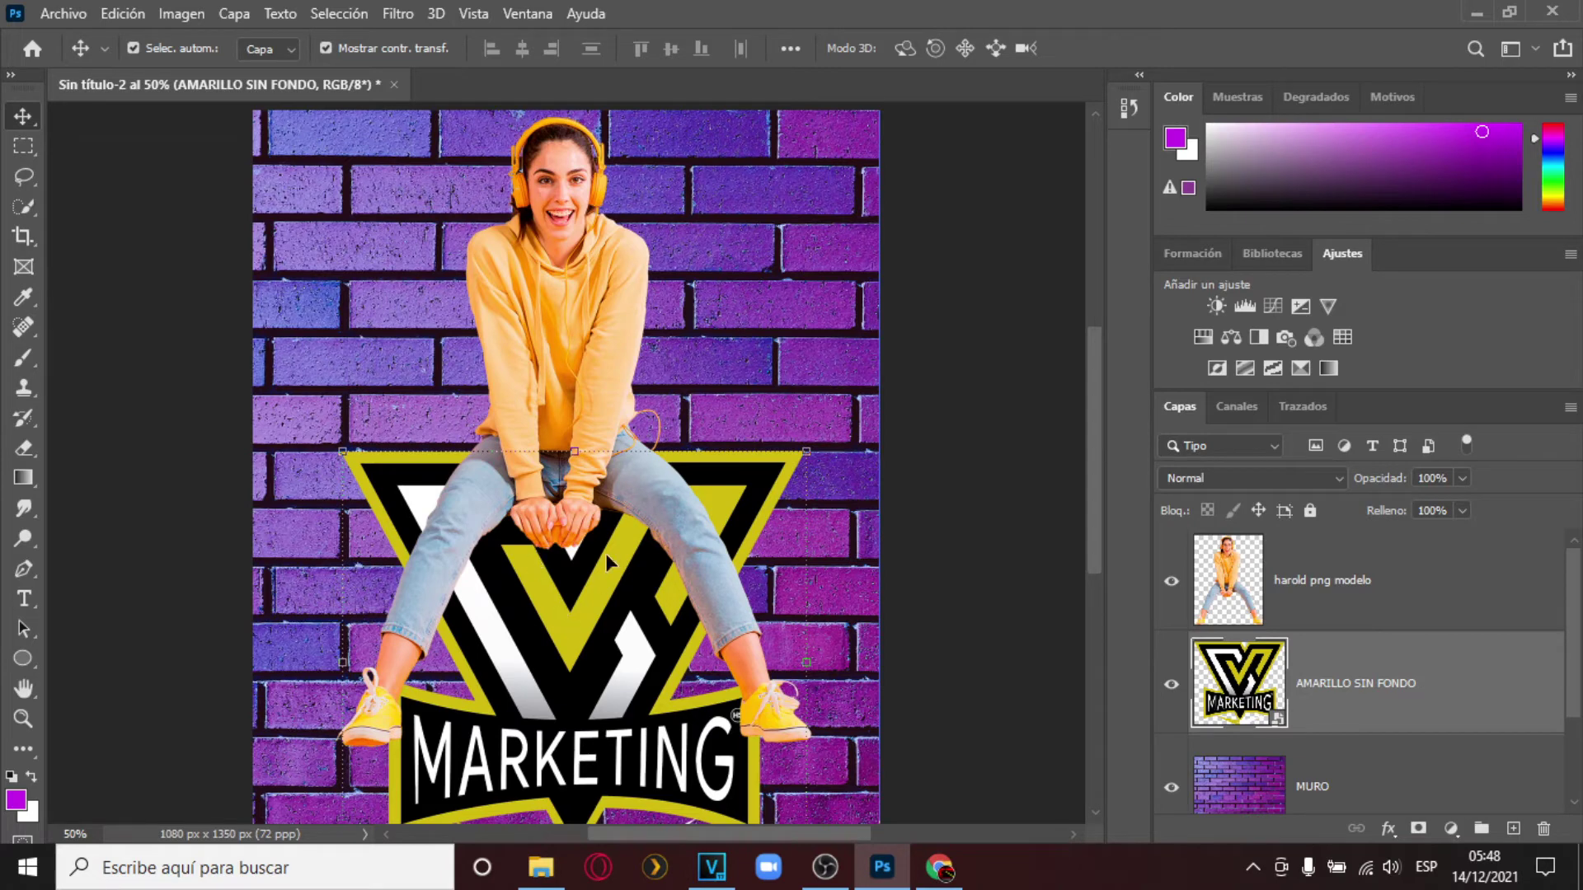
left_click_drag(598, 625, 597, 569)
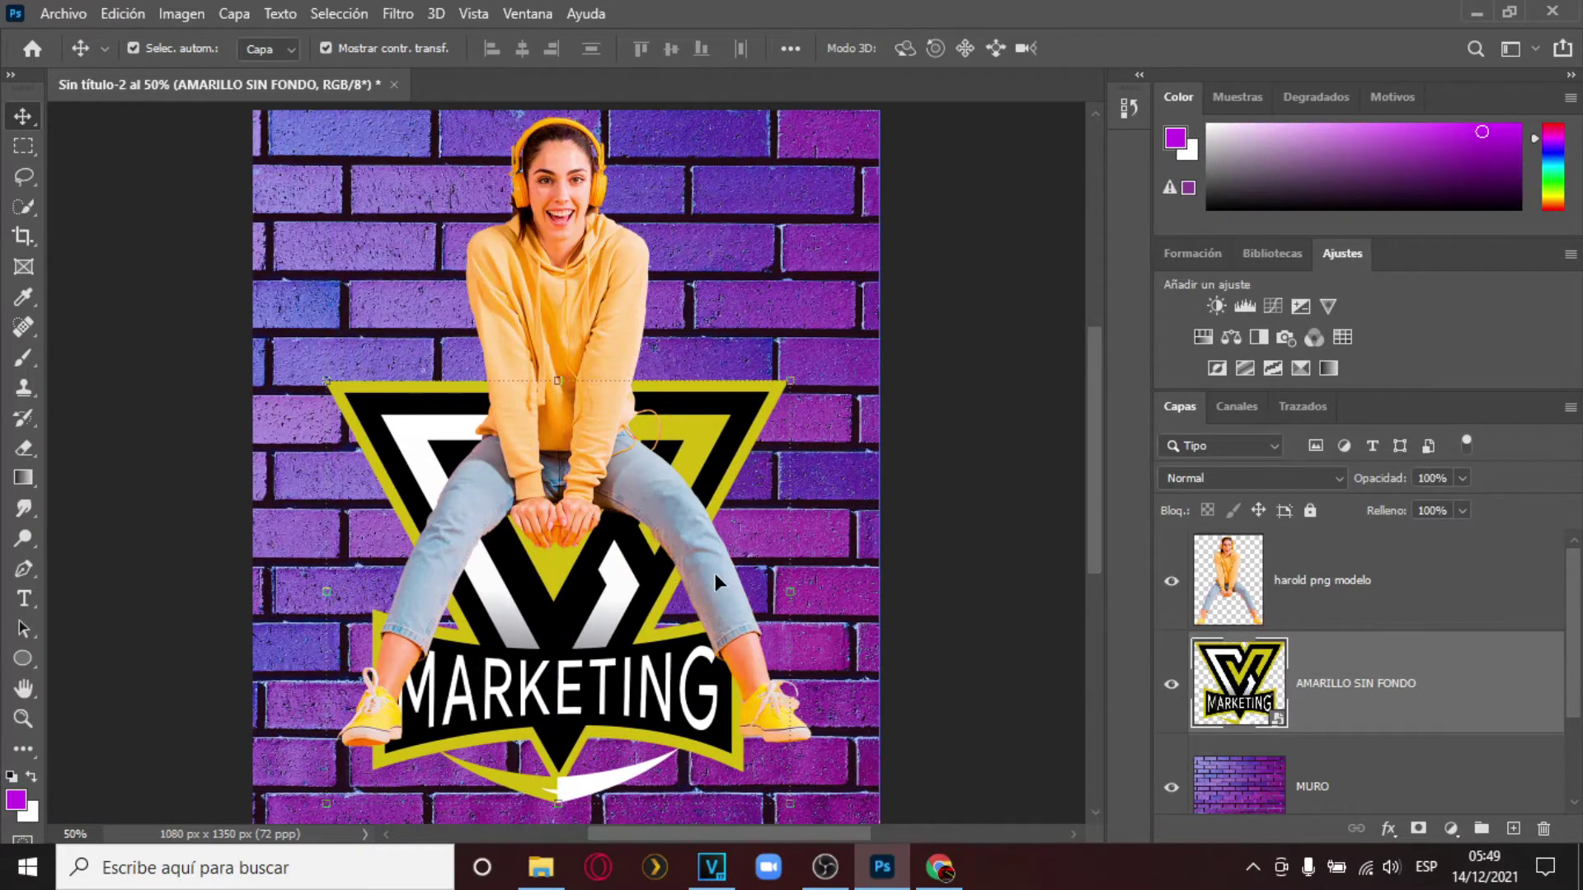
Enlarge the logo to 184.76% and center it behind the model's legs at X 523 px, Y 835 px.
left_click_drag(788, 586, 798, 540)
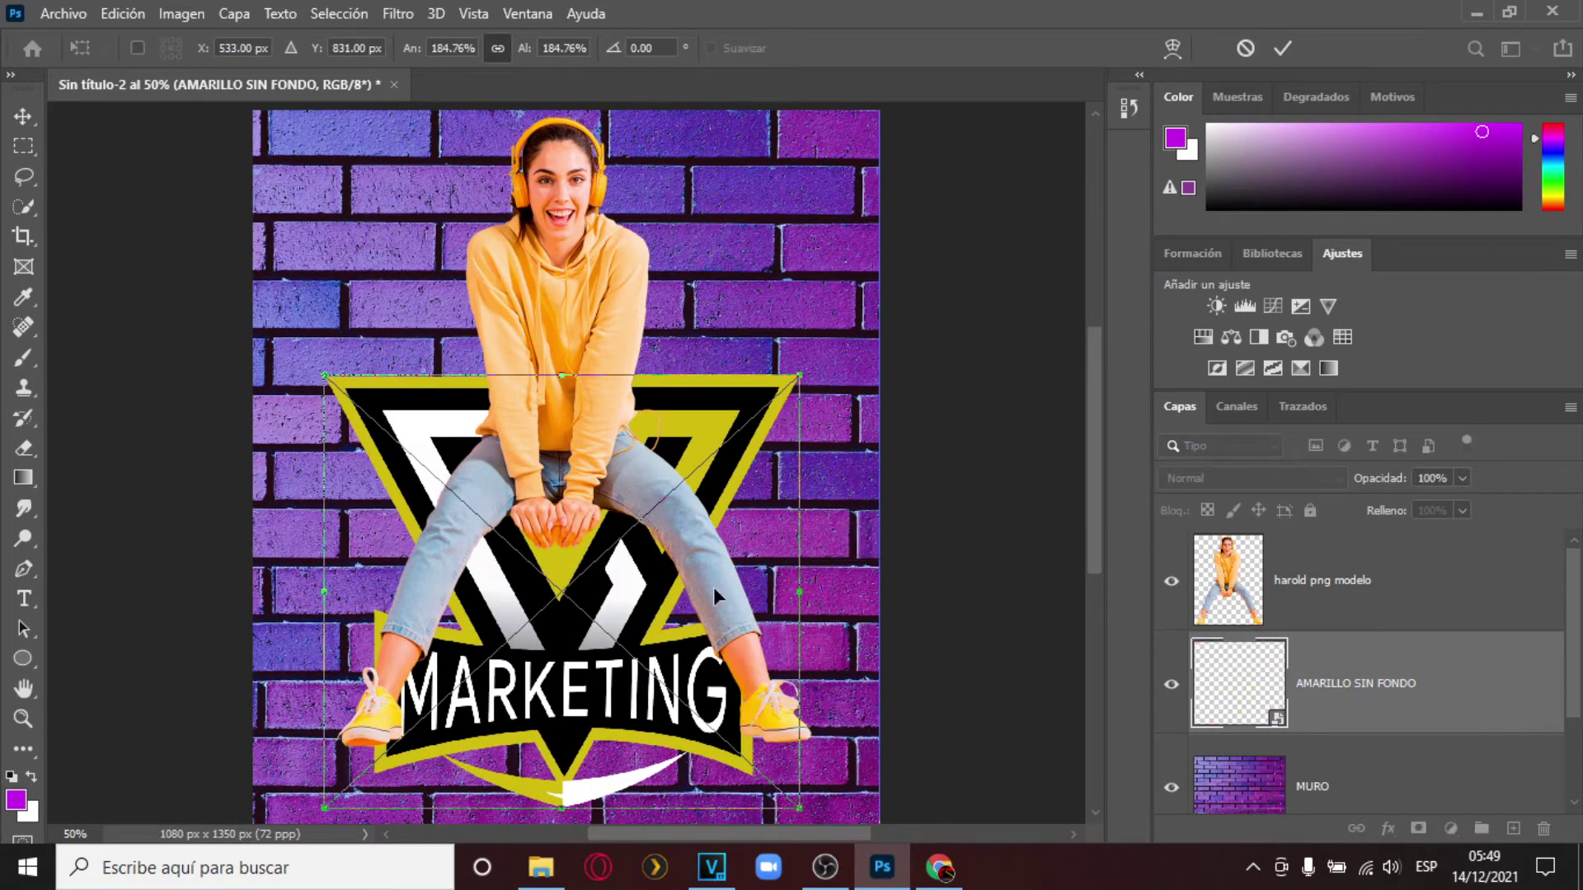
left_click_drag(660, 596, 652, 600)
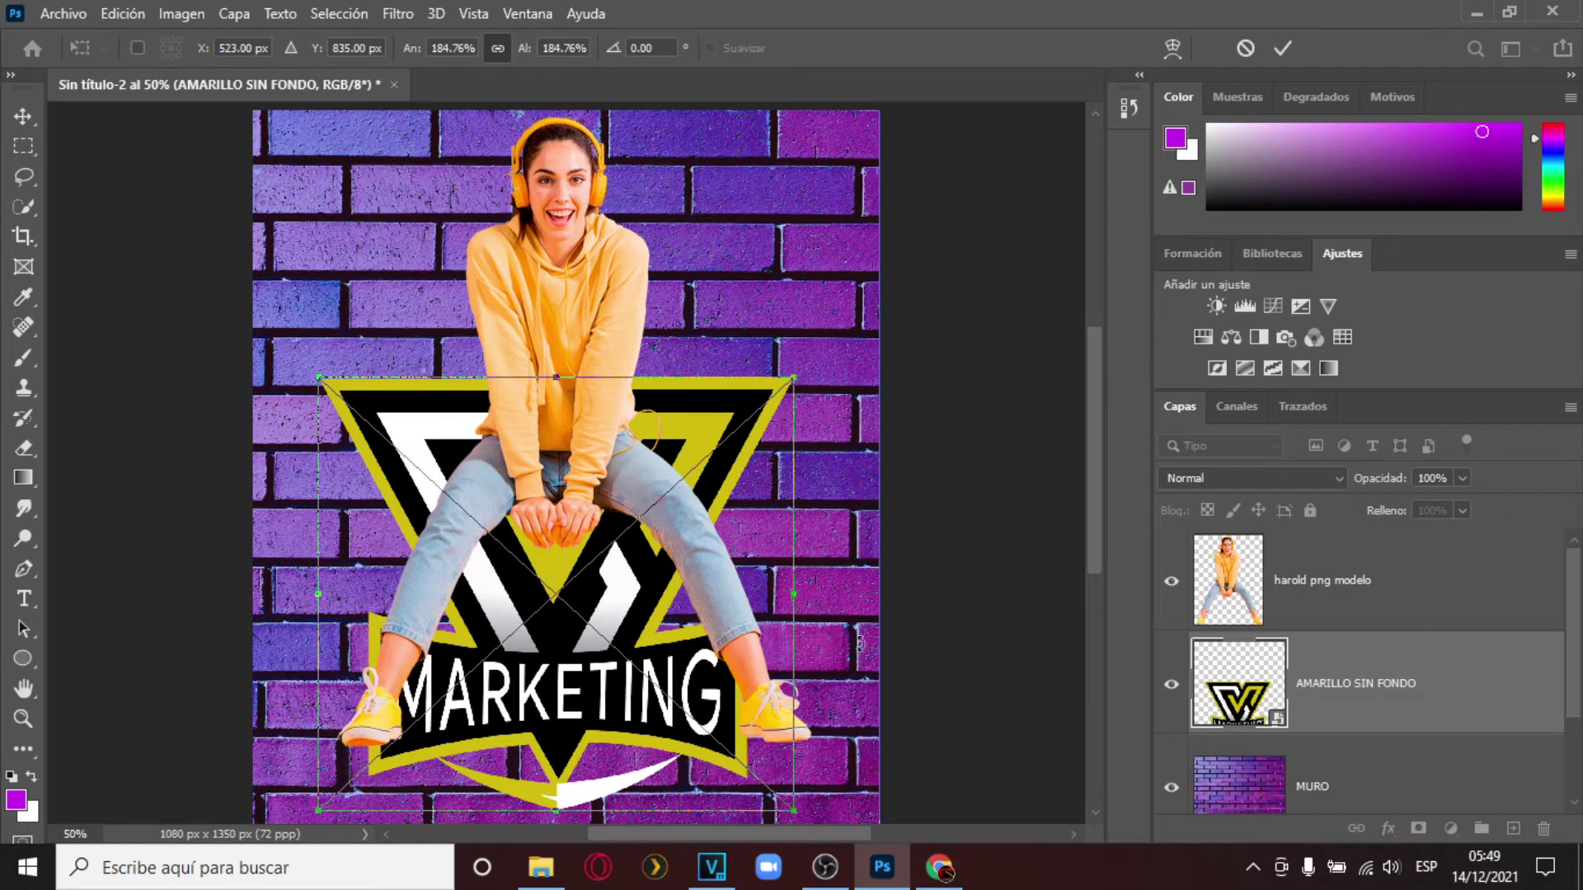
key("Return")
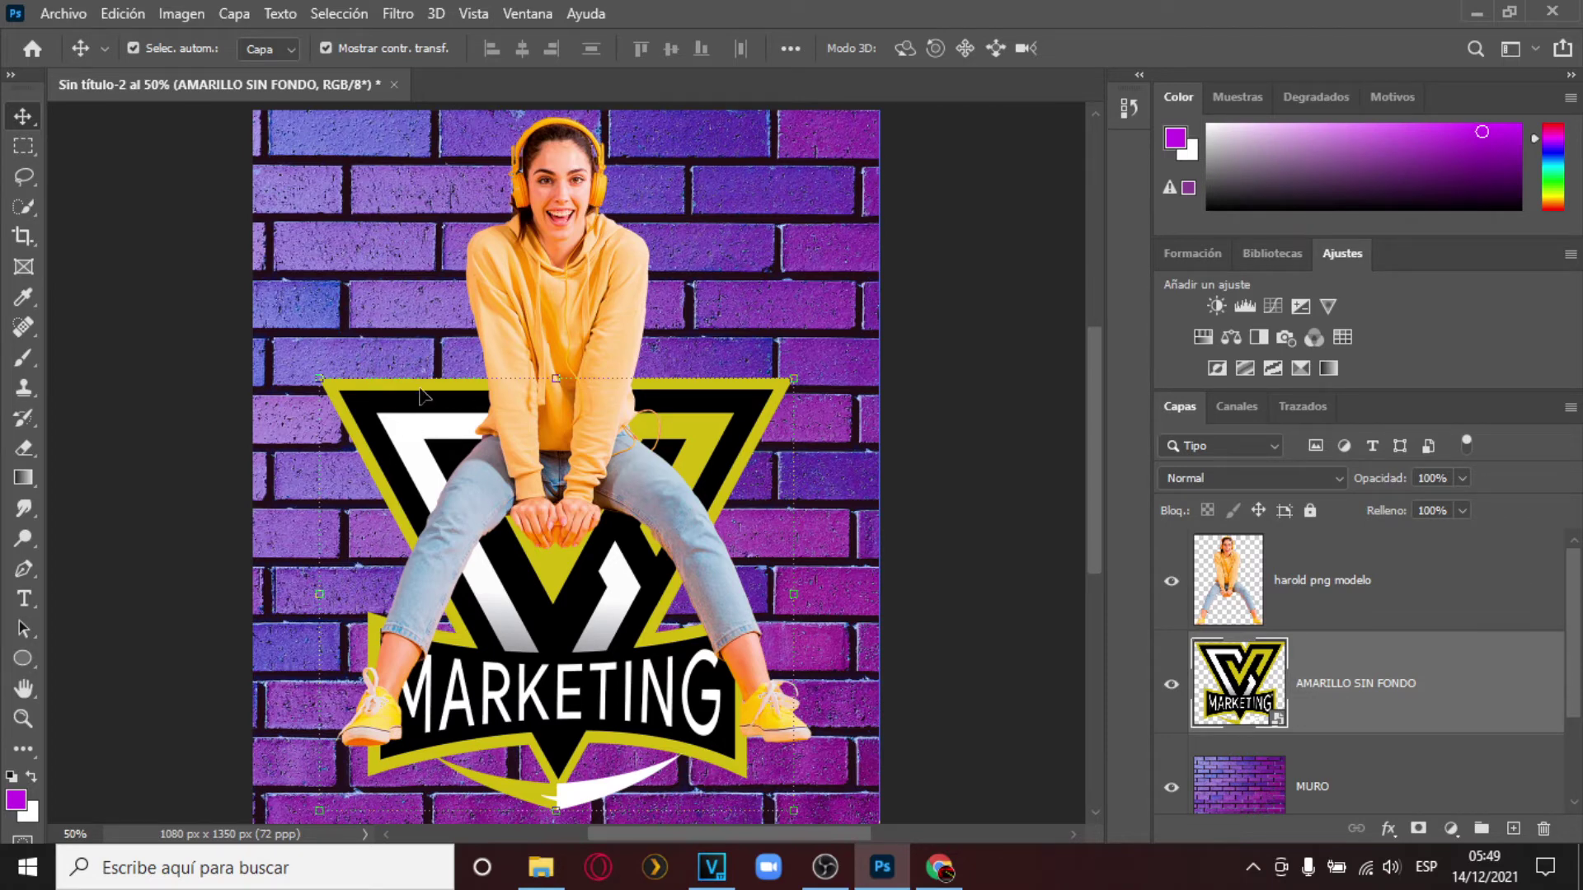
Add a Sombra paralela effect to the AMARILLO SIN FONDO layer with the Multiplicar blend mode.
scroll(1305, 681, "down", 1)
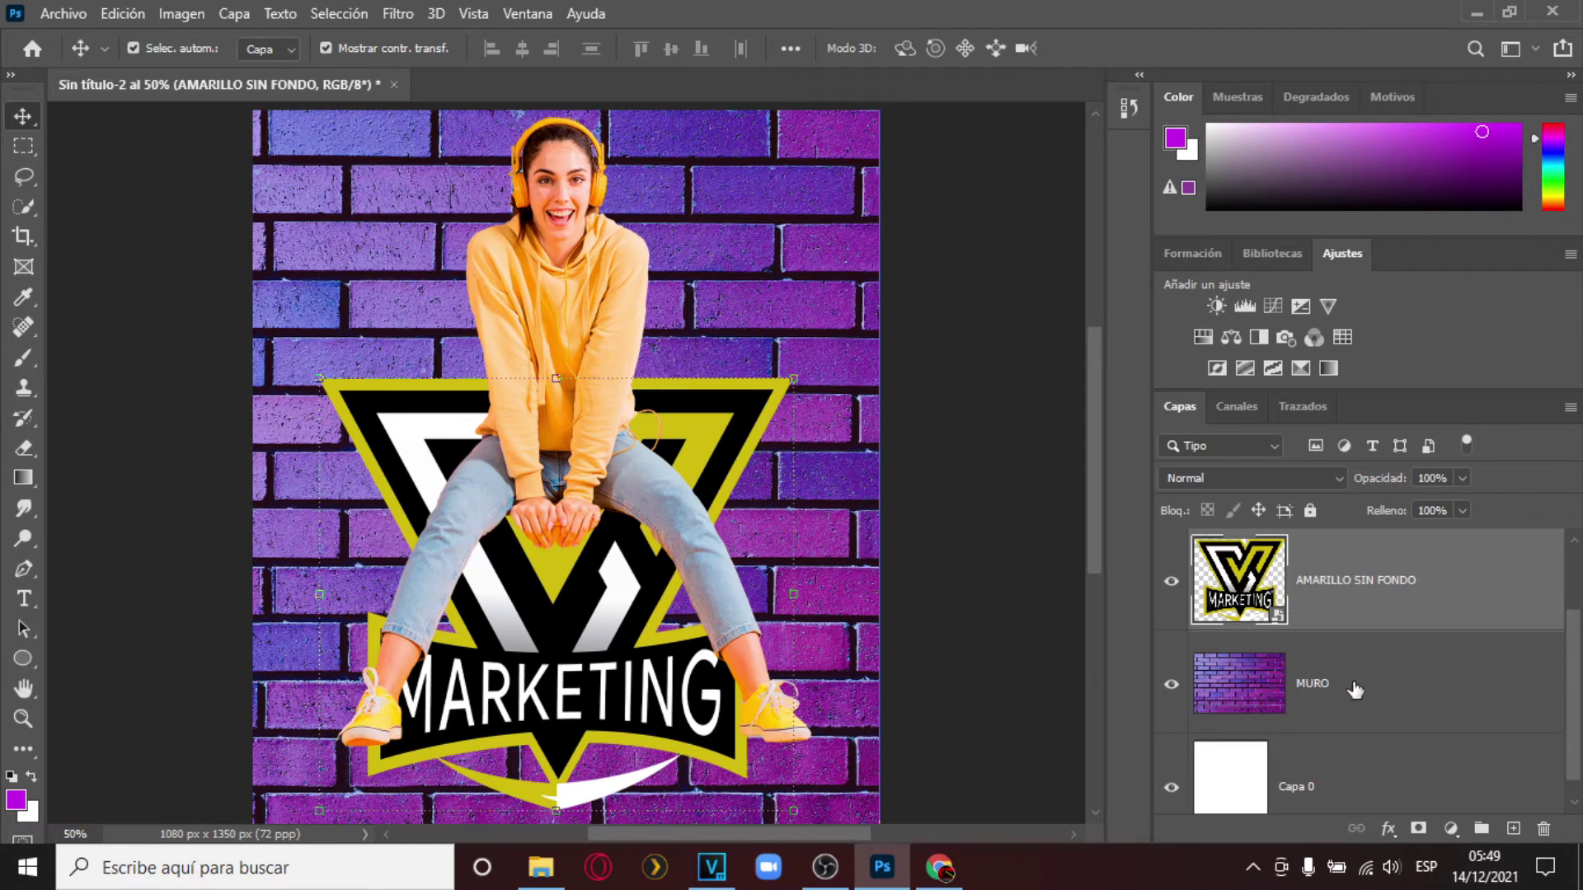
left_click(1387, 831)
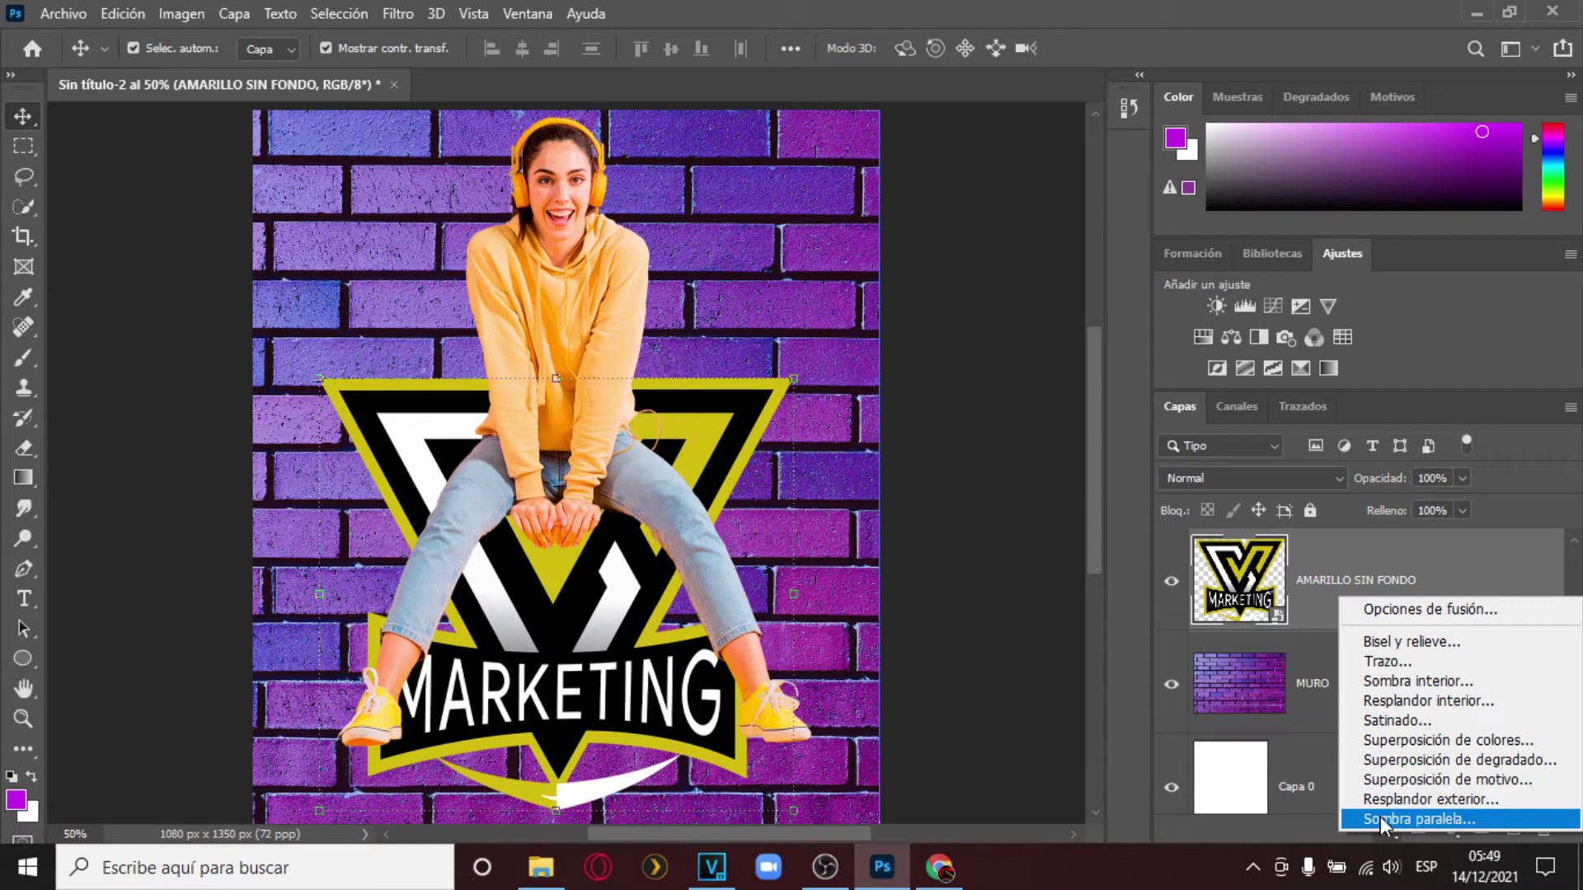
left_click(1471, 820)
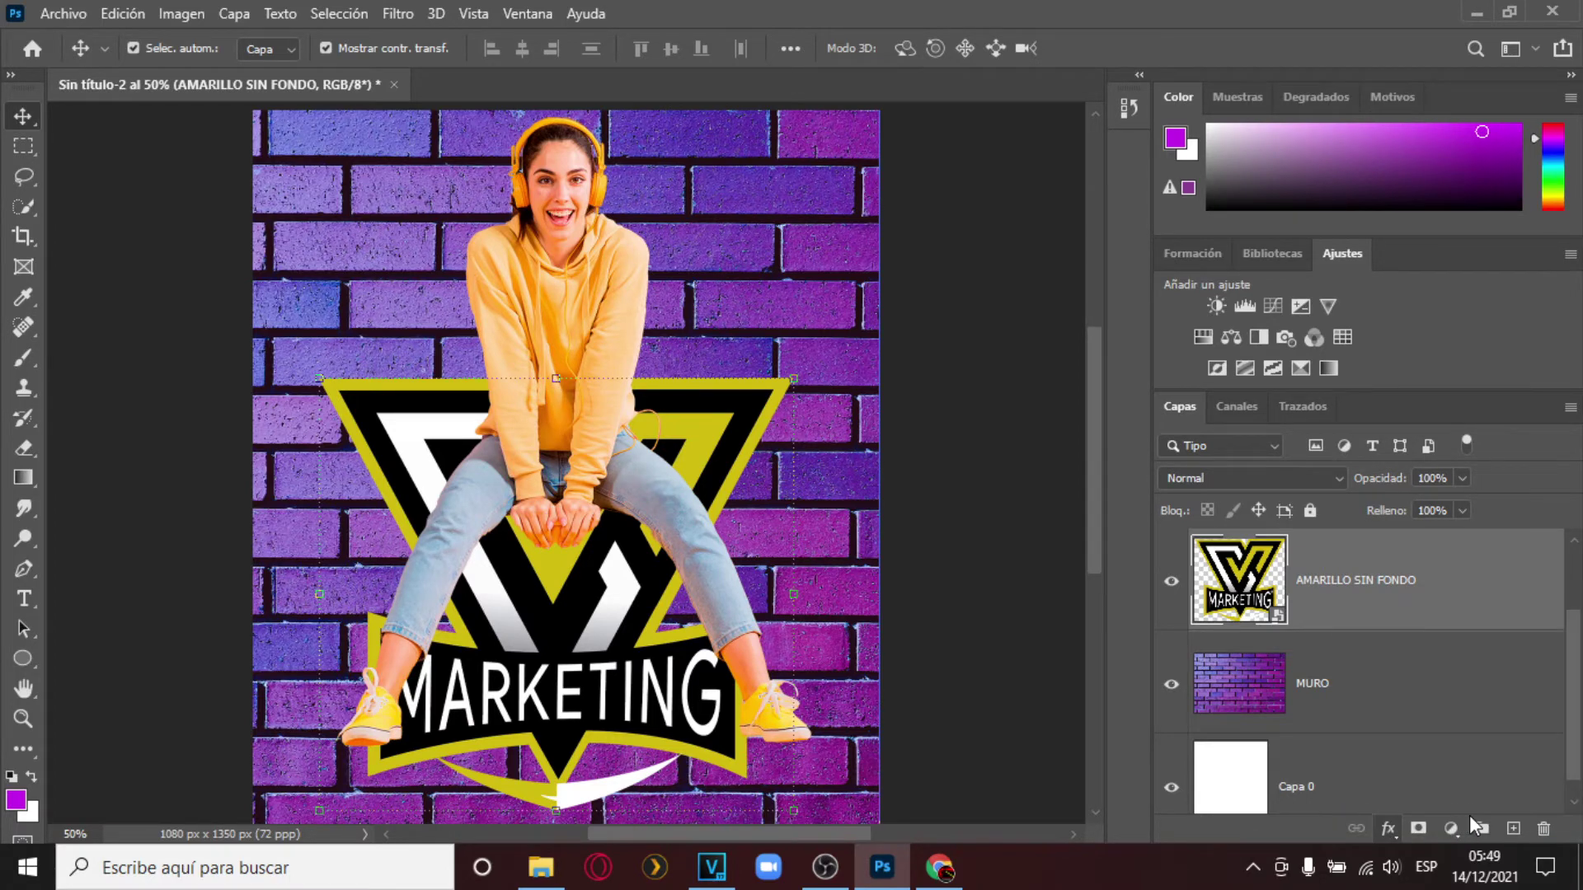
left_click_drag(886, 116, 627, 284)
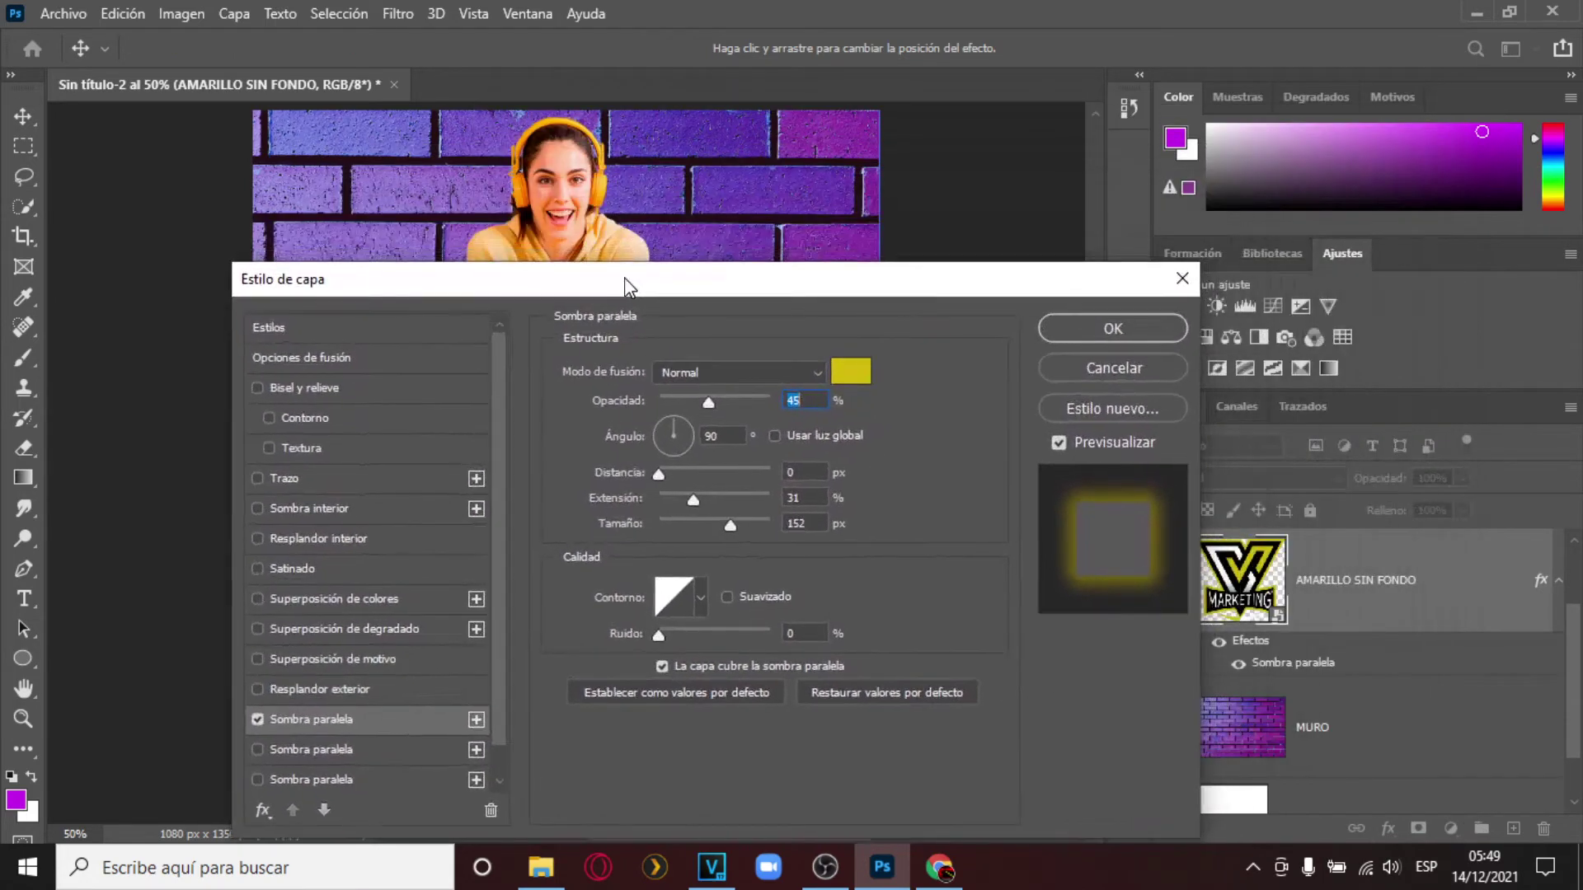
left_click(788, 377)
left_click(747, 353)
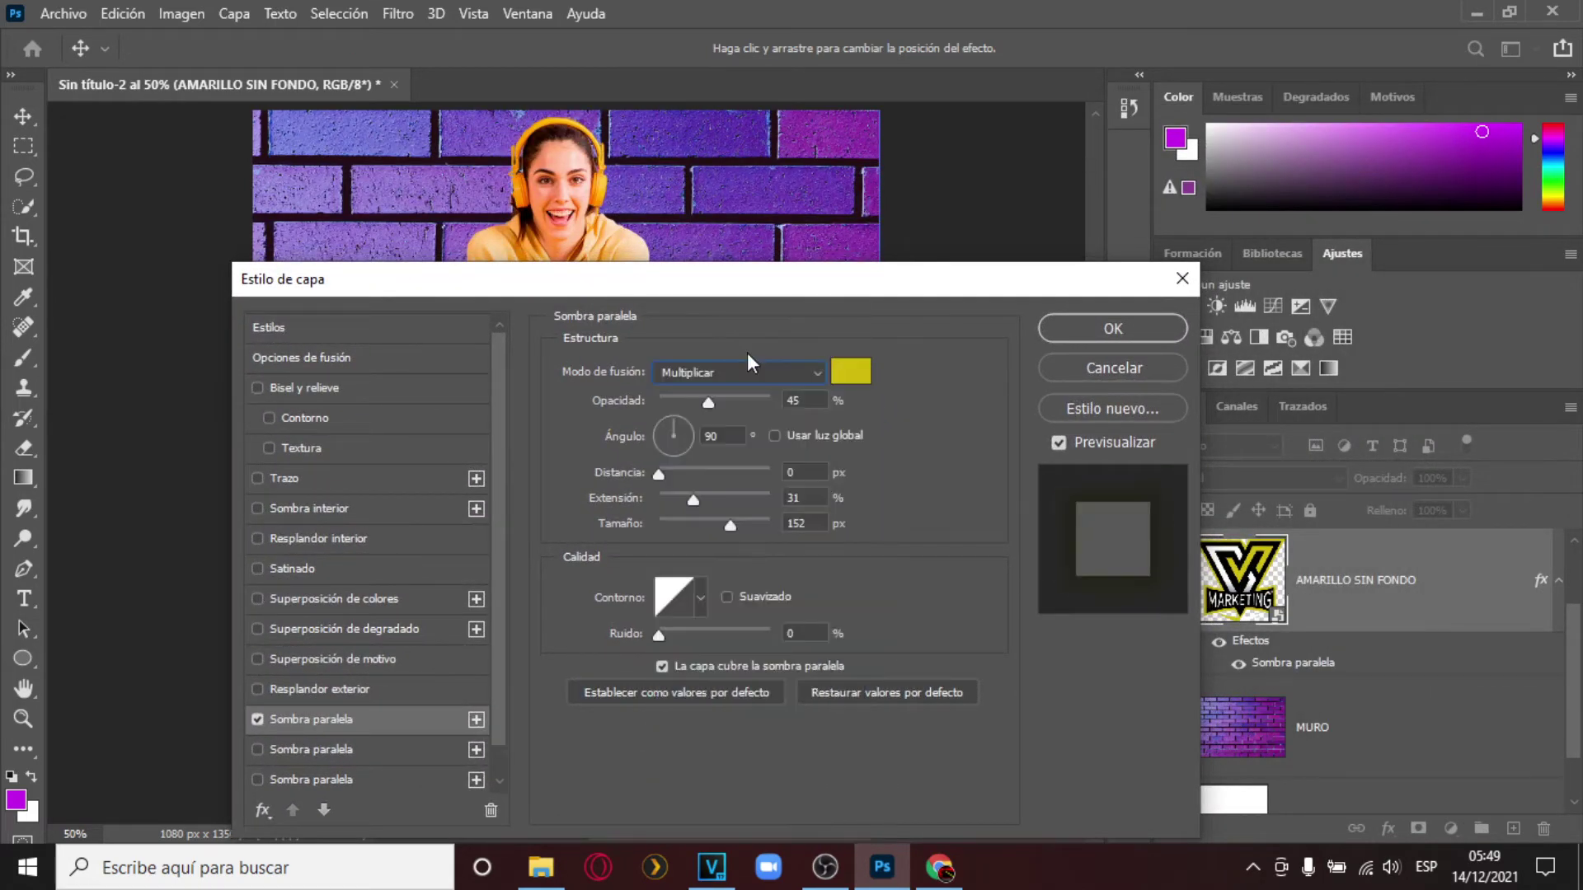
Set the logo's drop shadow color to black (000000) and its spread and size to 0.
left_click(850, 371)
left_click(845, 498)
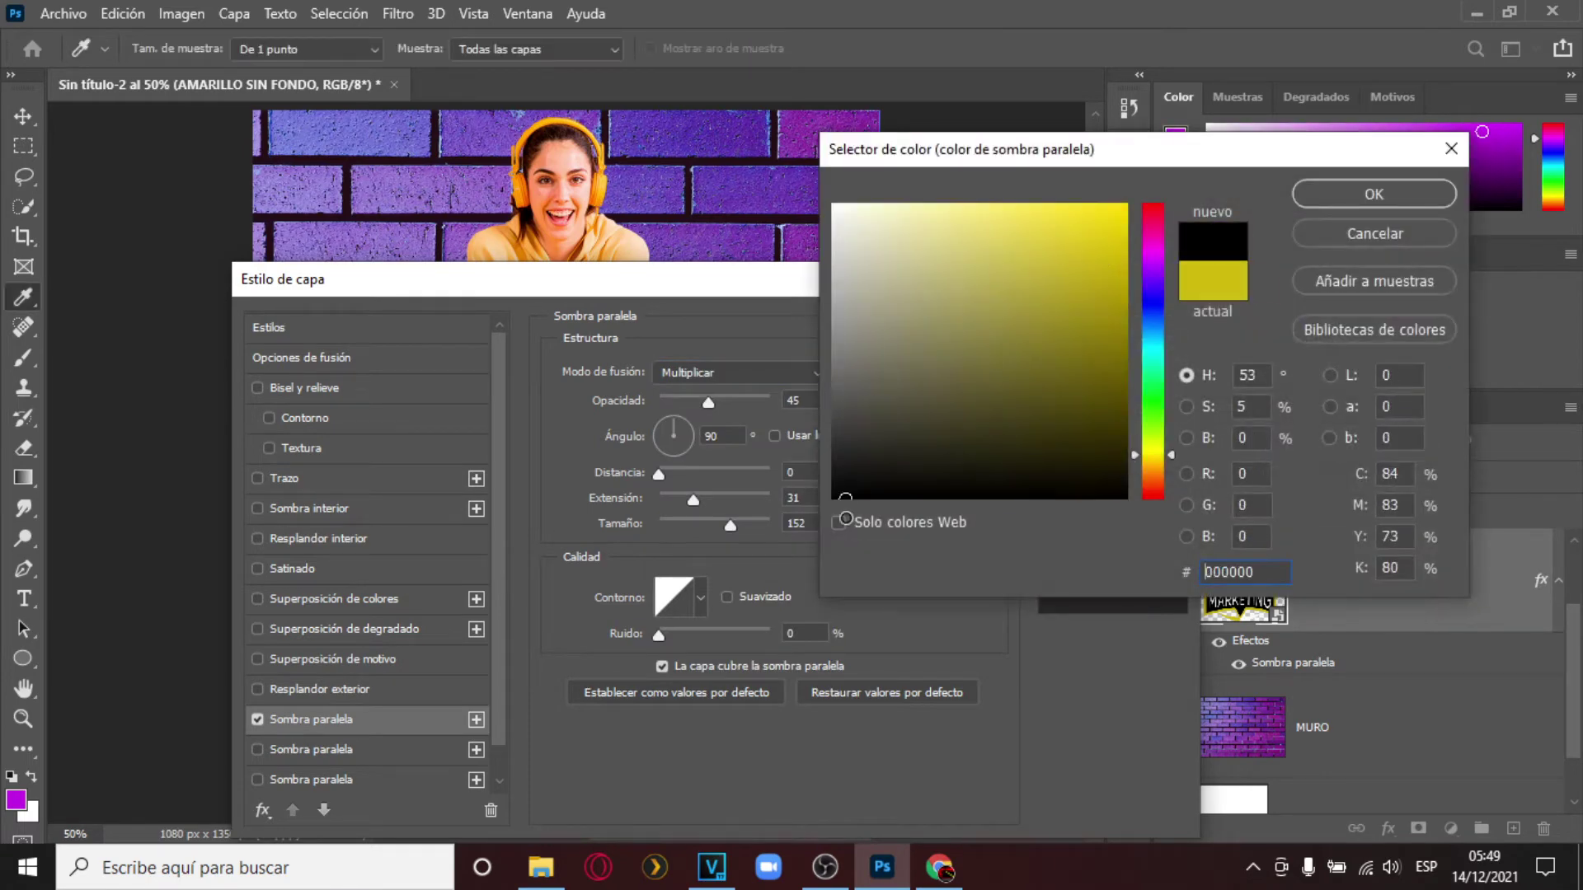
left_click(1369, 194)
left_click_drag(727, 521, 646, 522)
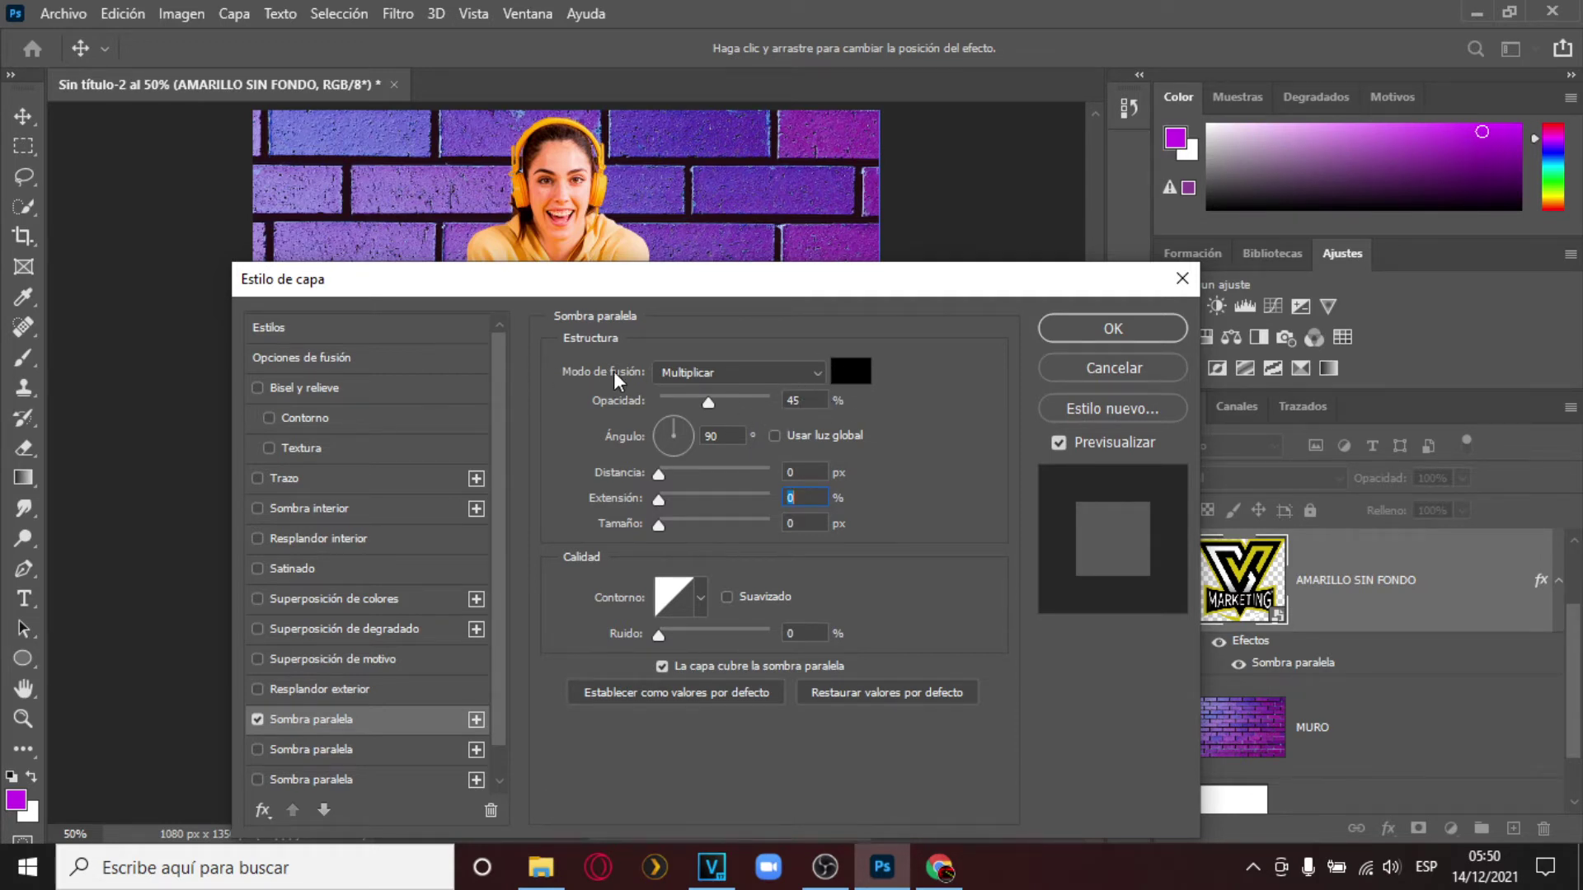
Set the drop shadow's blend mode to Normal and move the layer style dialog off the artwork.
left_click(735, 371)
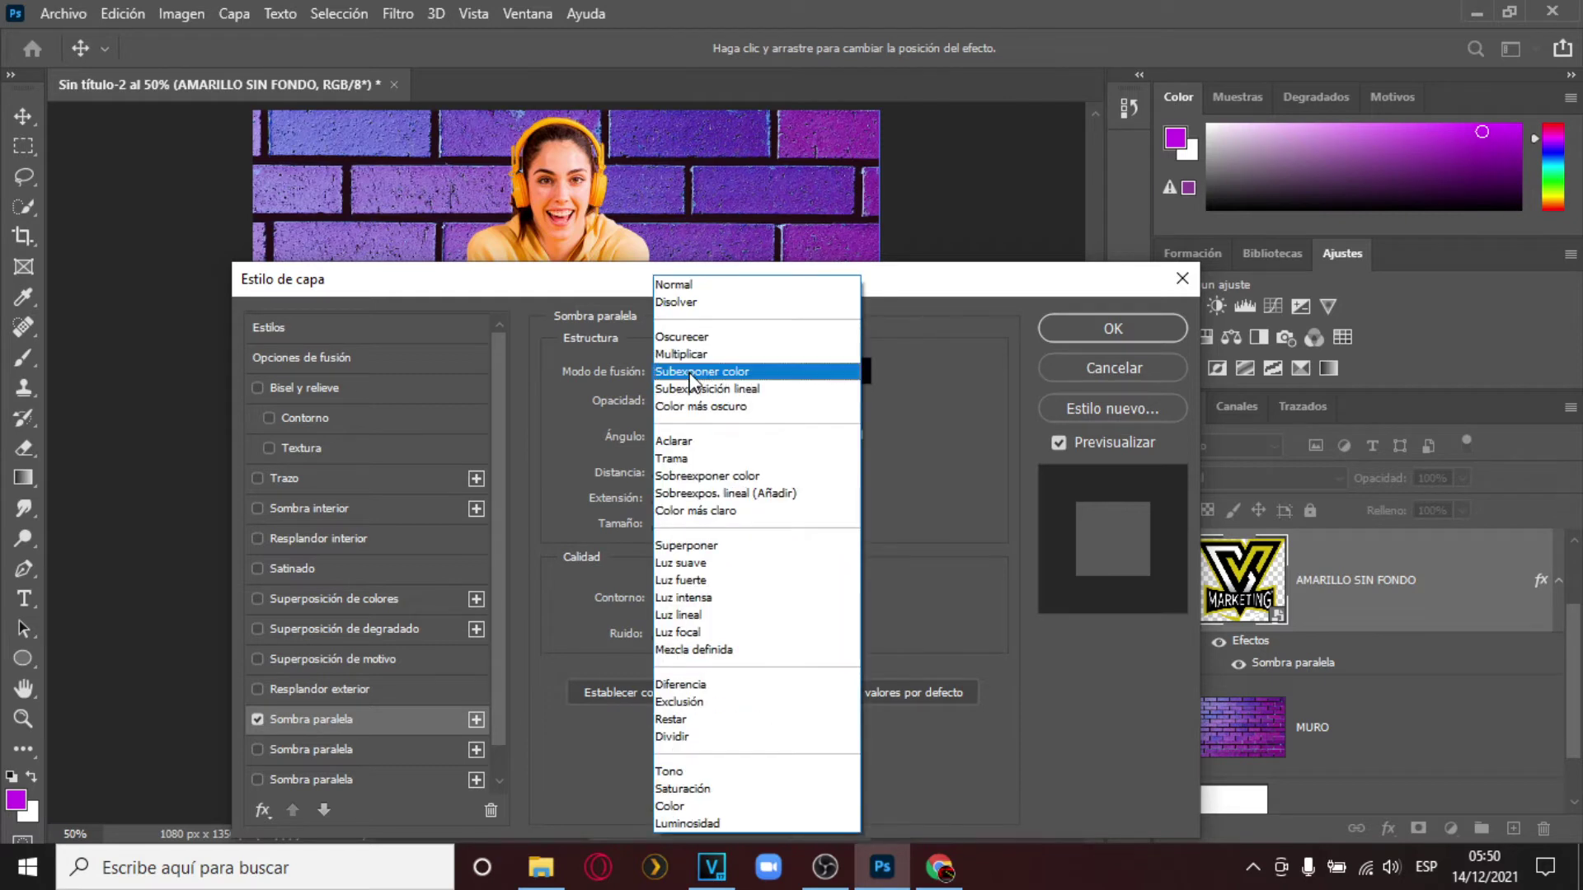
left_click(700, 384)
left_click(818, 376)
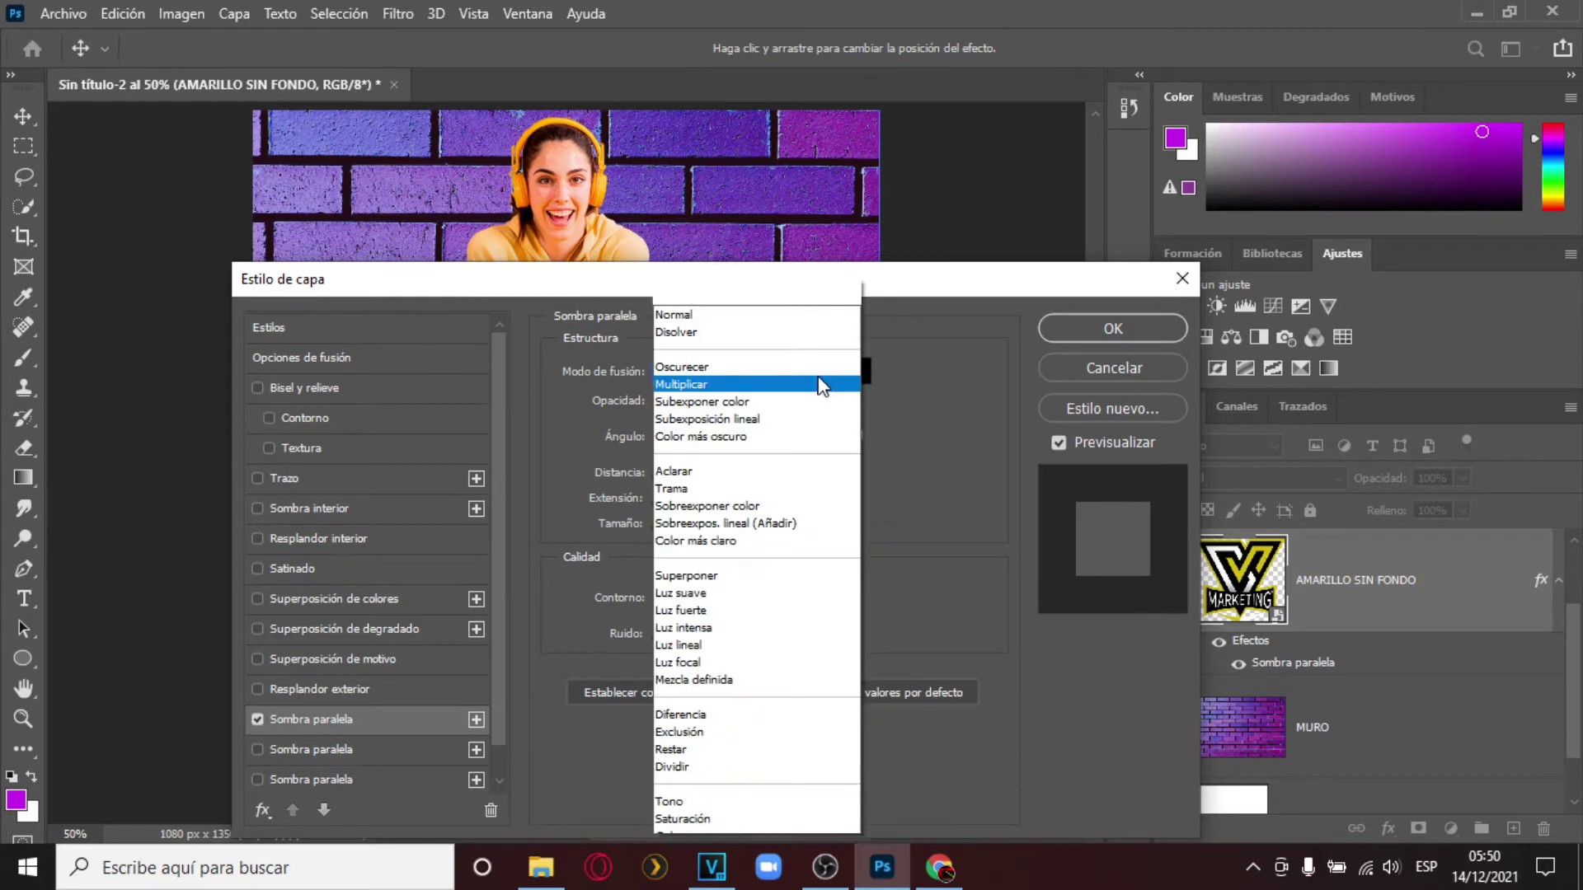
left_click(703, 285)
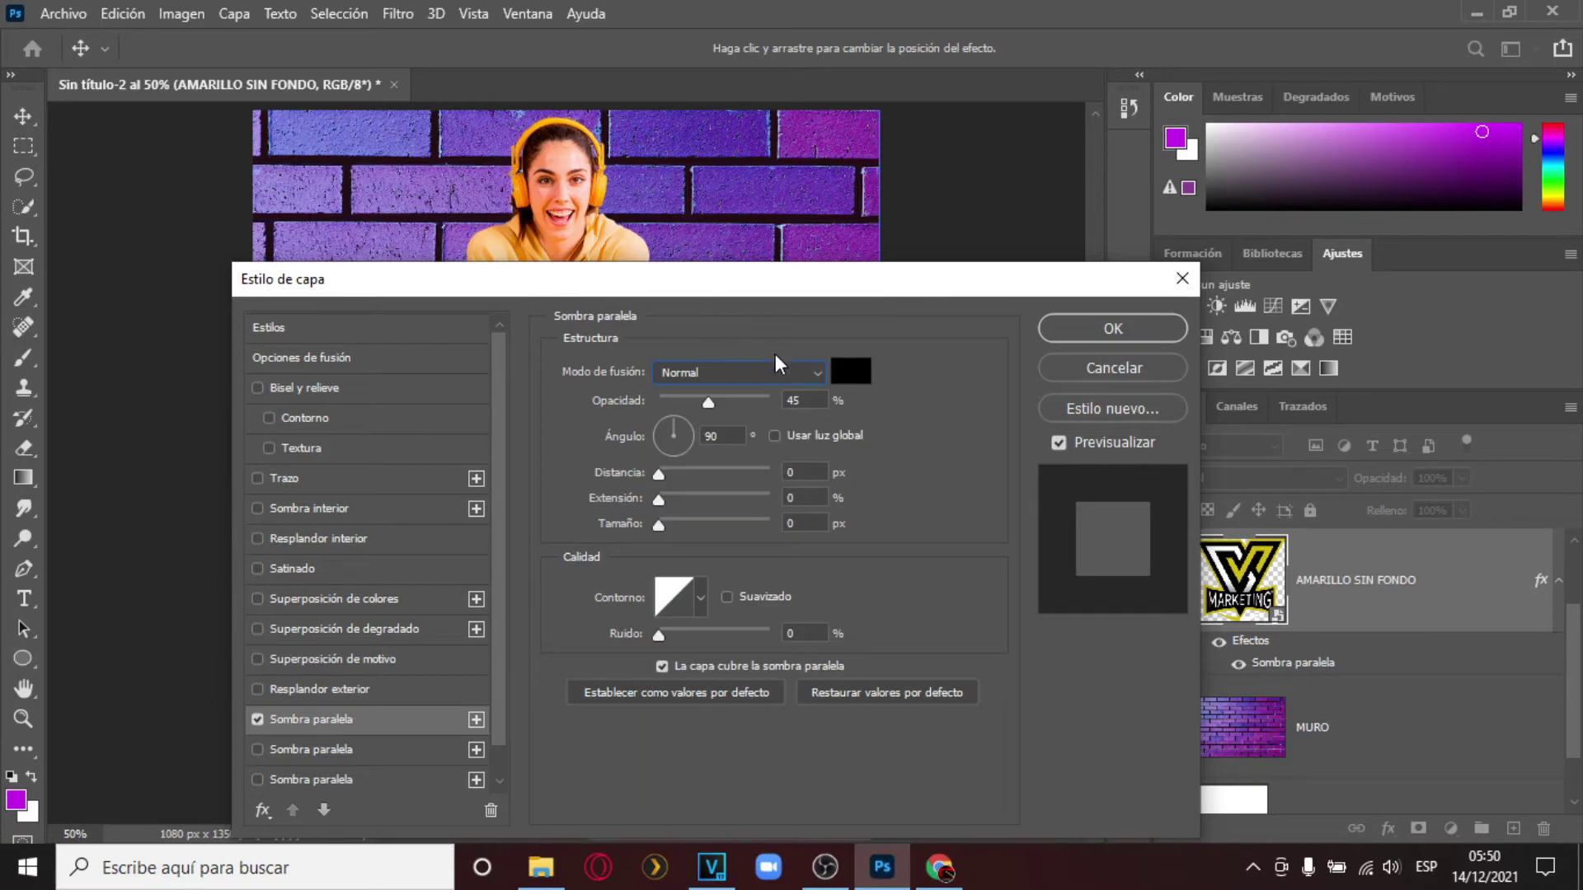
left_click_drag(844, 293, 1255, 226)
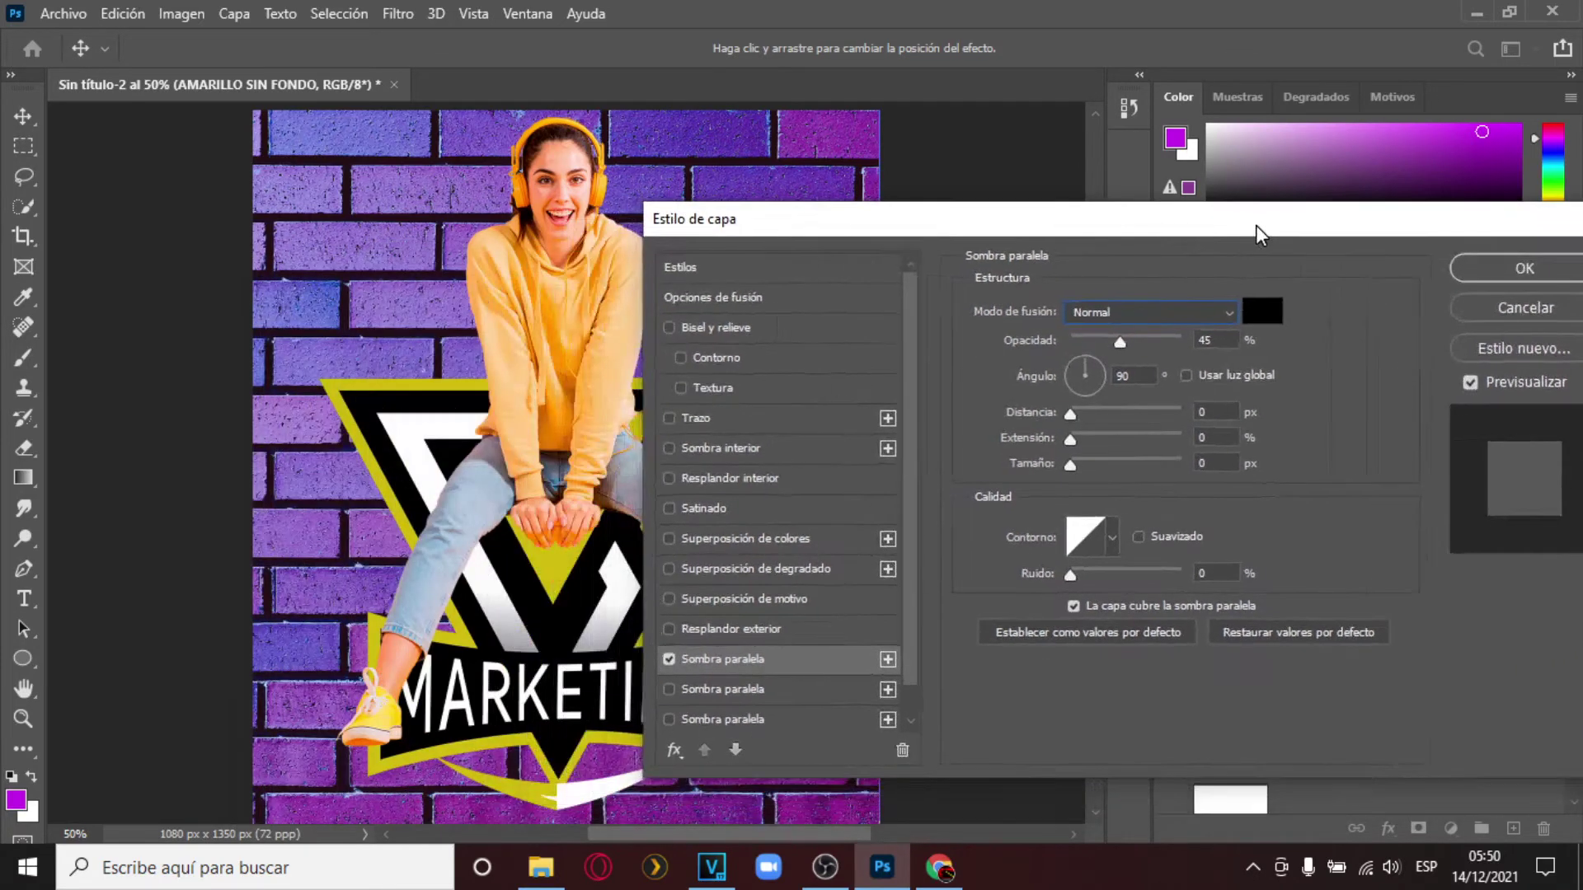
Set the drop shadow color to the yellow d0bb0e sampled from the logo's border.
left_click(1262, 311)
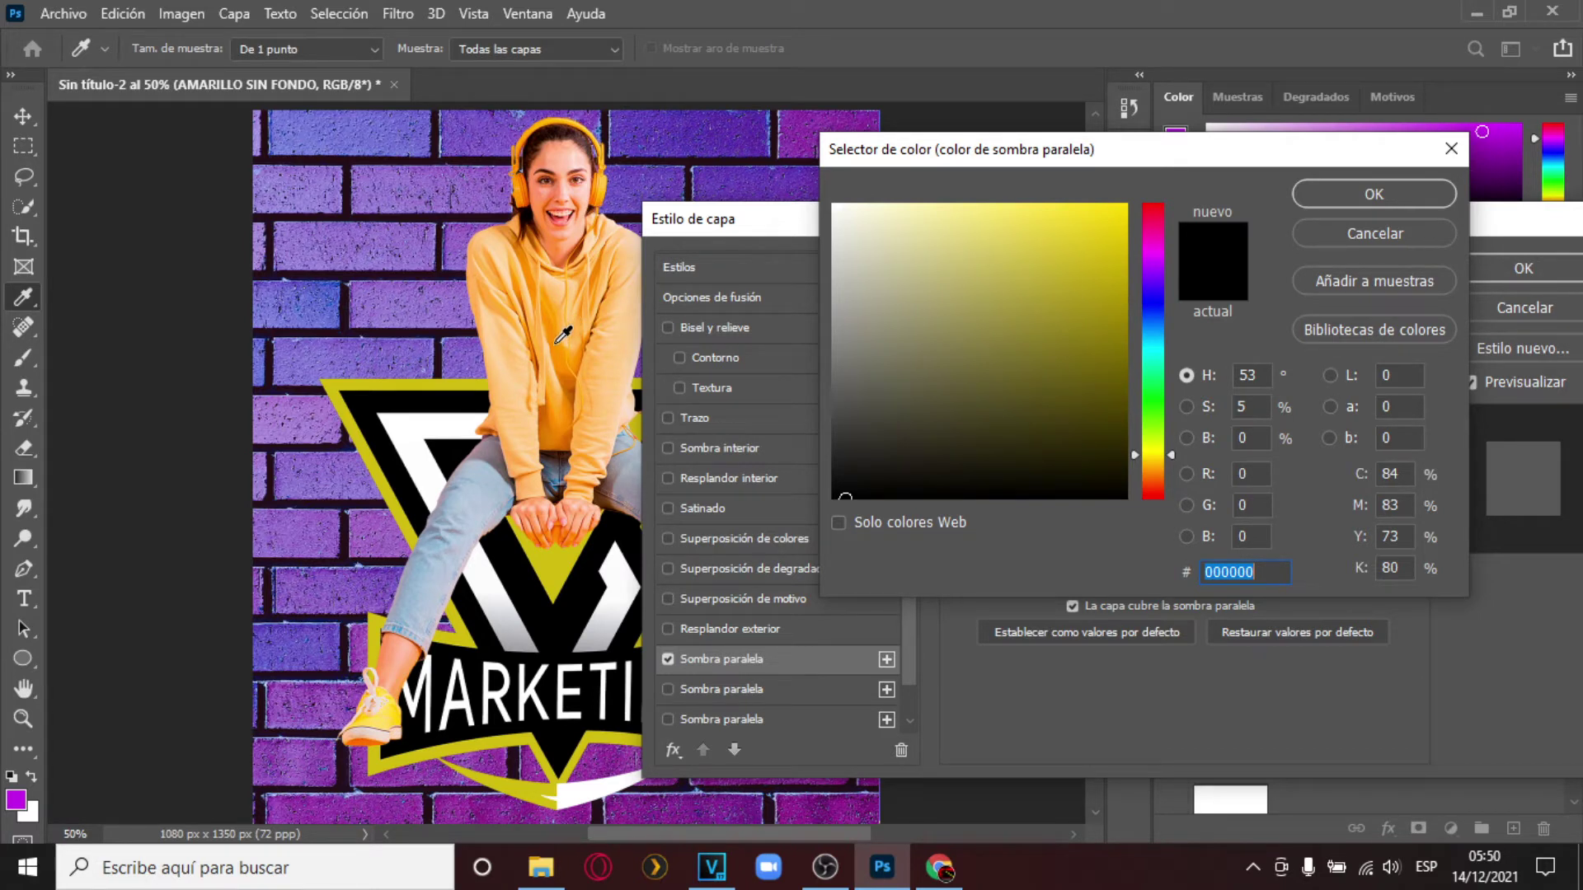
left_click(438, 376)
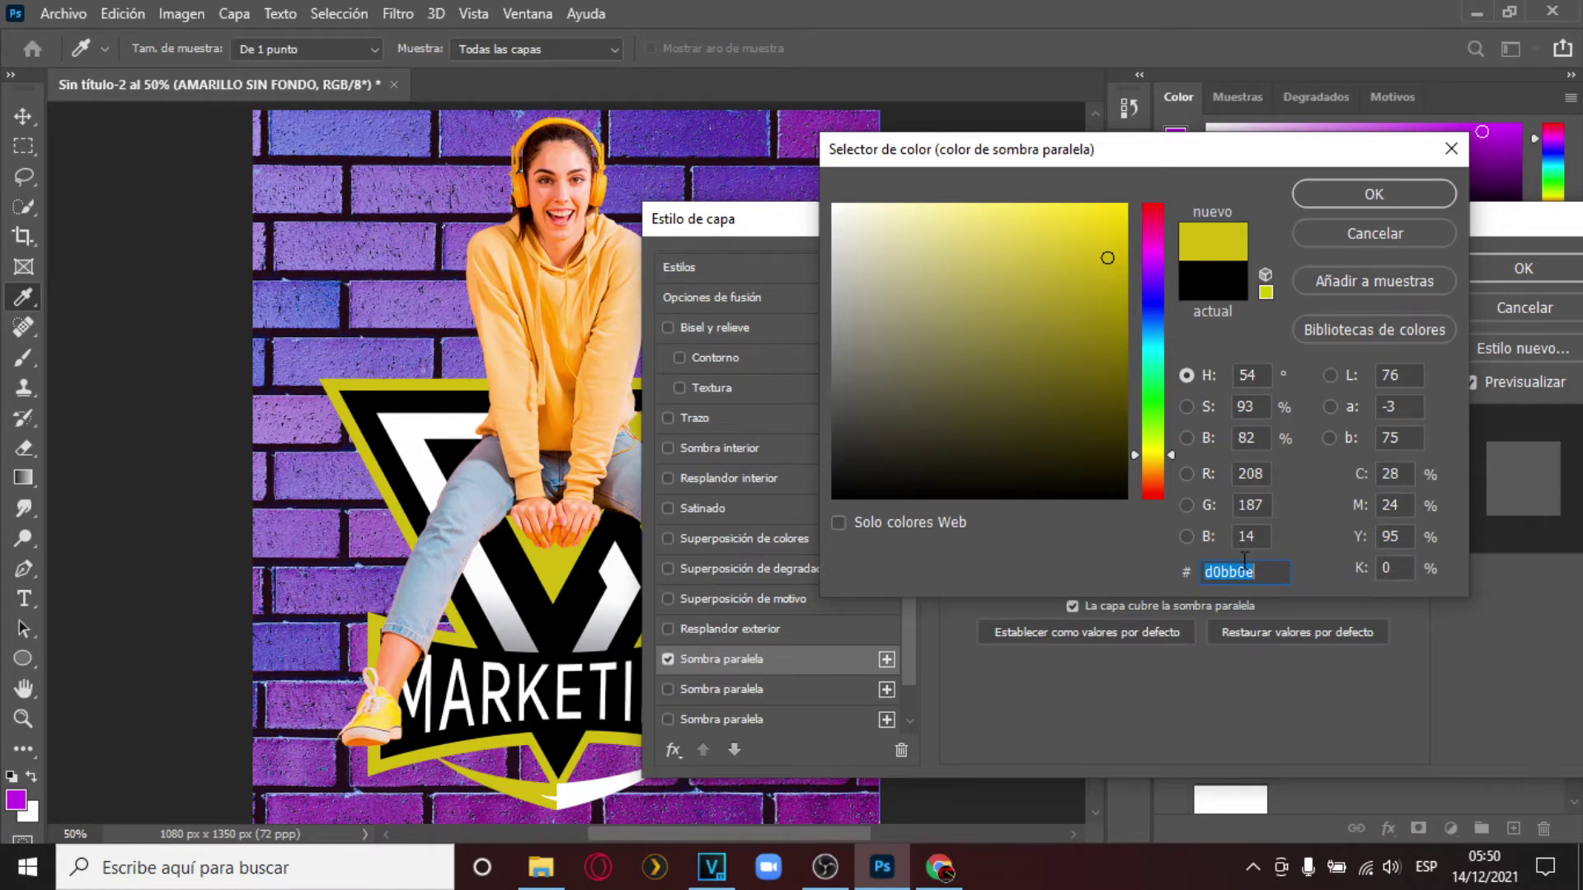
left_click(1338, 203)
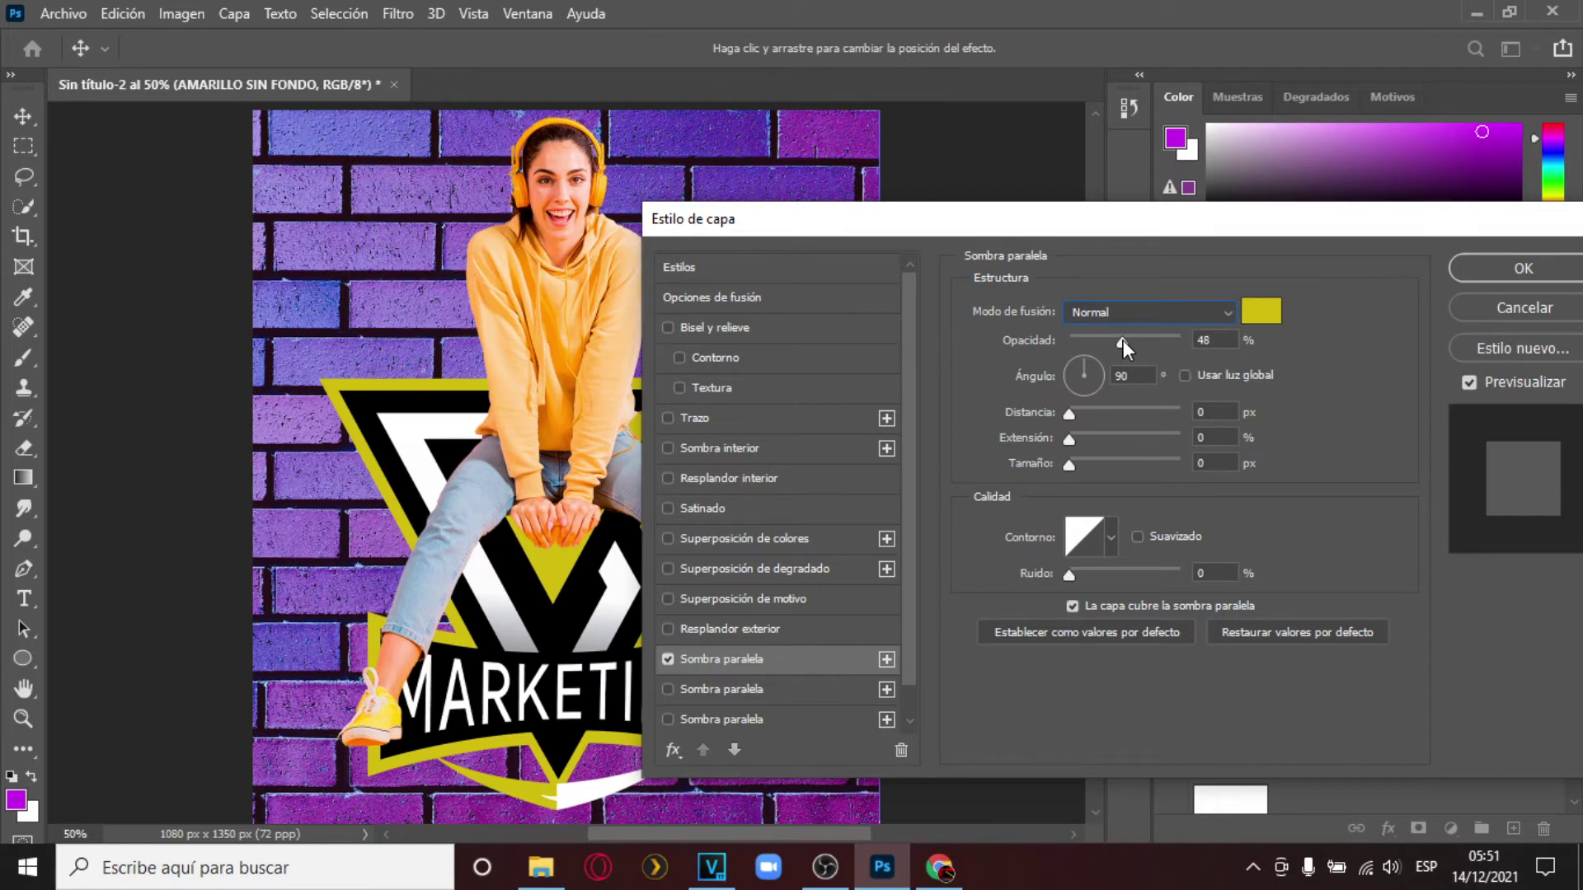
Set the logo drop shadow's opacity to 50%, spread to 60% and size to 190 px.
left_click_drag(1123, 340, 1124, 343)
left_click(1133, 438)
left_click_drag(1075, 464, 1137, 468)
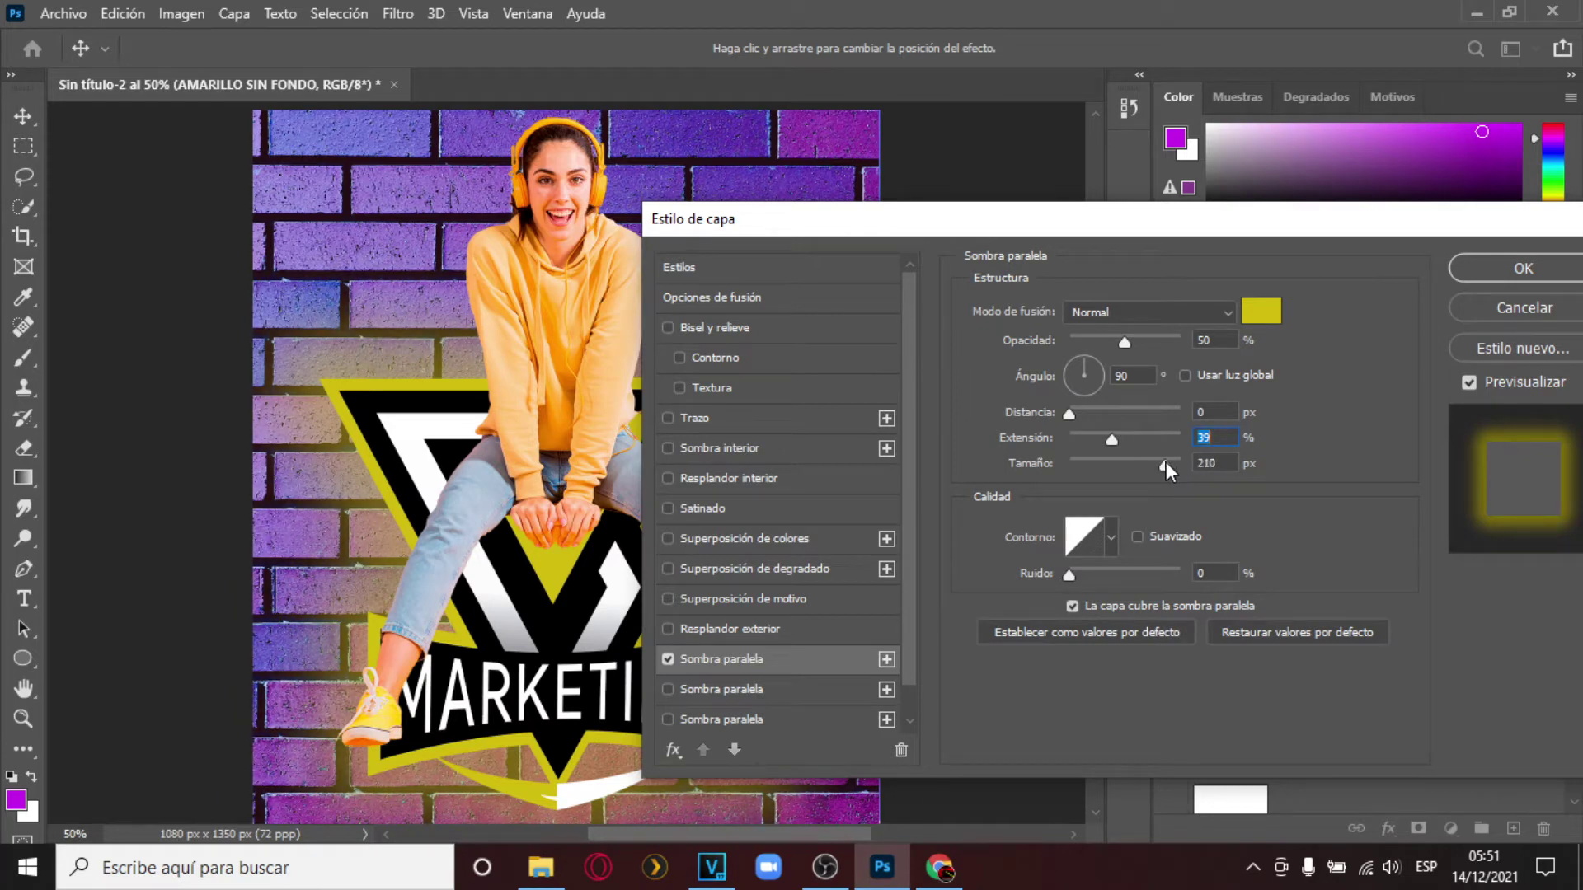
left_click_drag(1165, 462, 1138, 436)
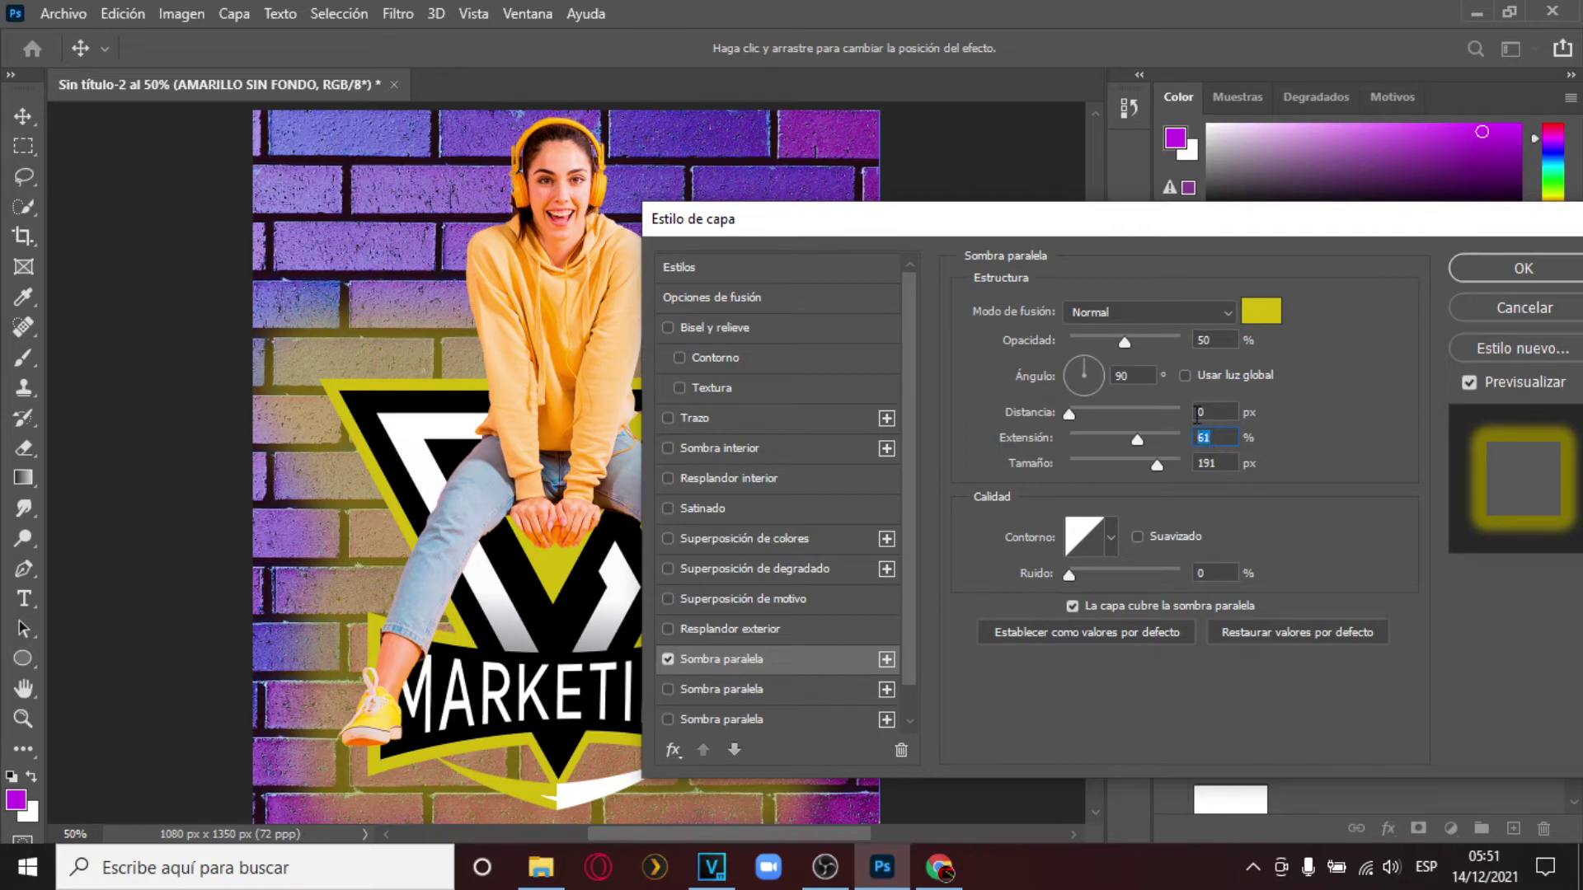
left_click(1186, 467)
type("1")
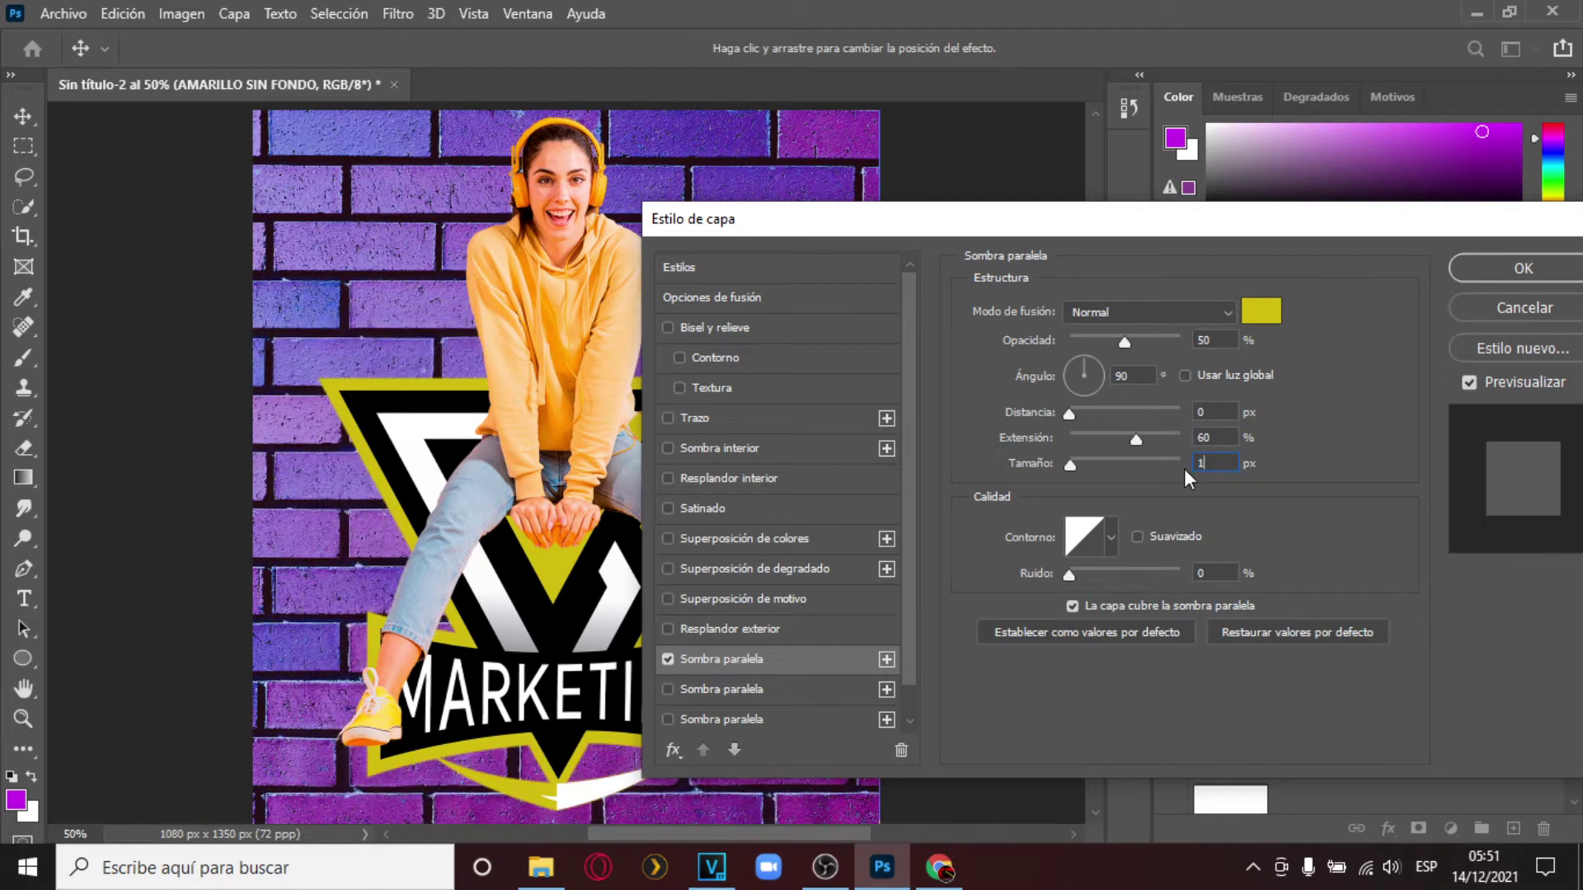
type("90")
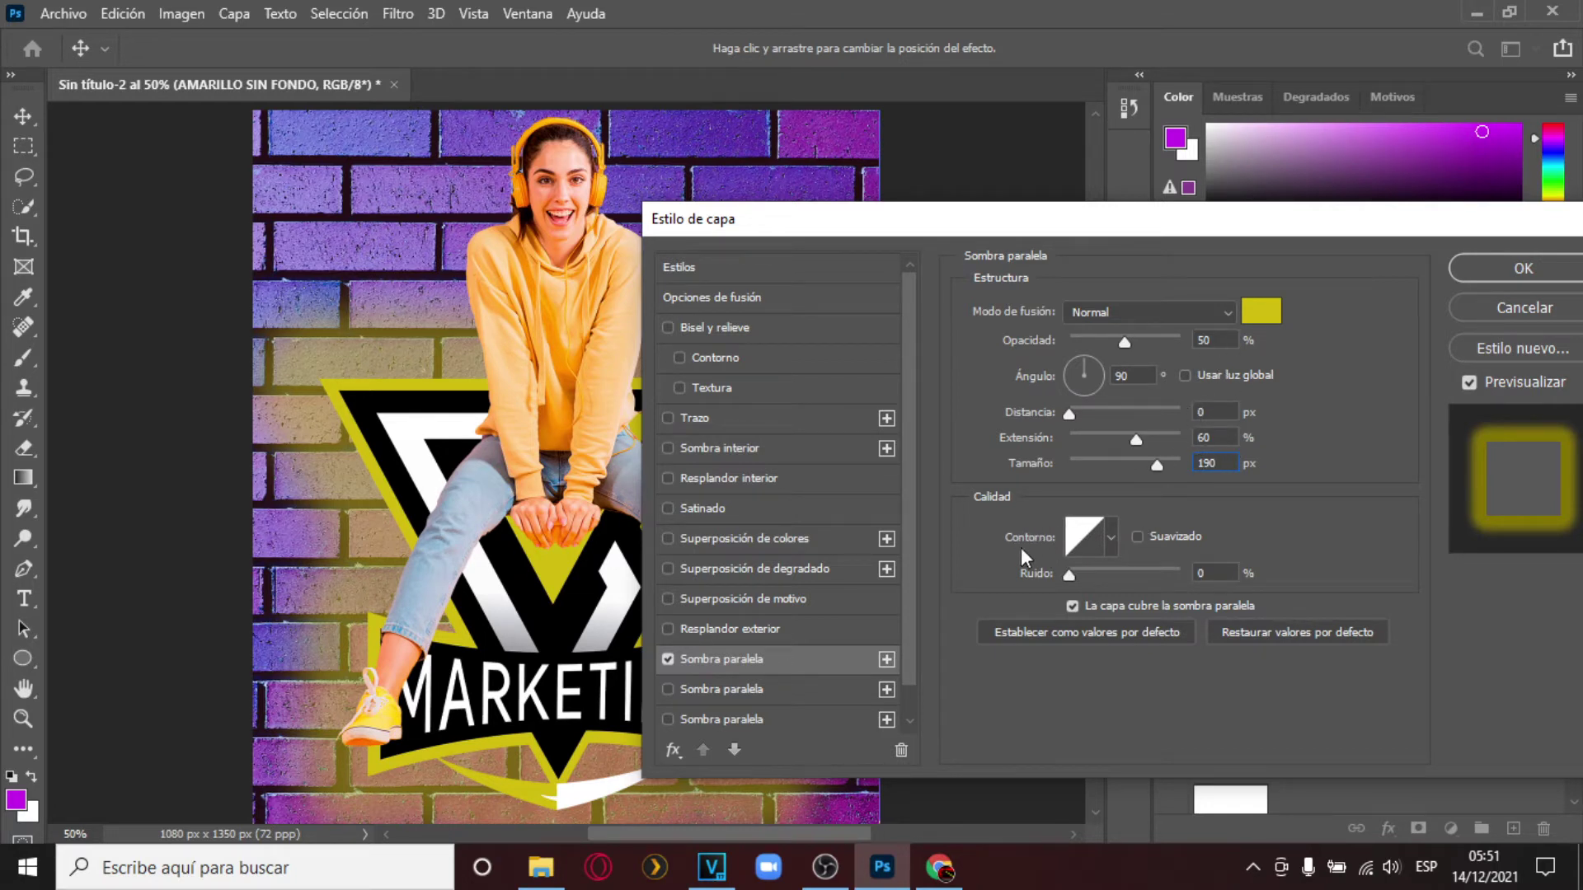
Try several contour presets on the logo's drop shadow, ending on the linear contour.
left_click(1110, 542)
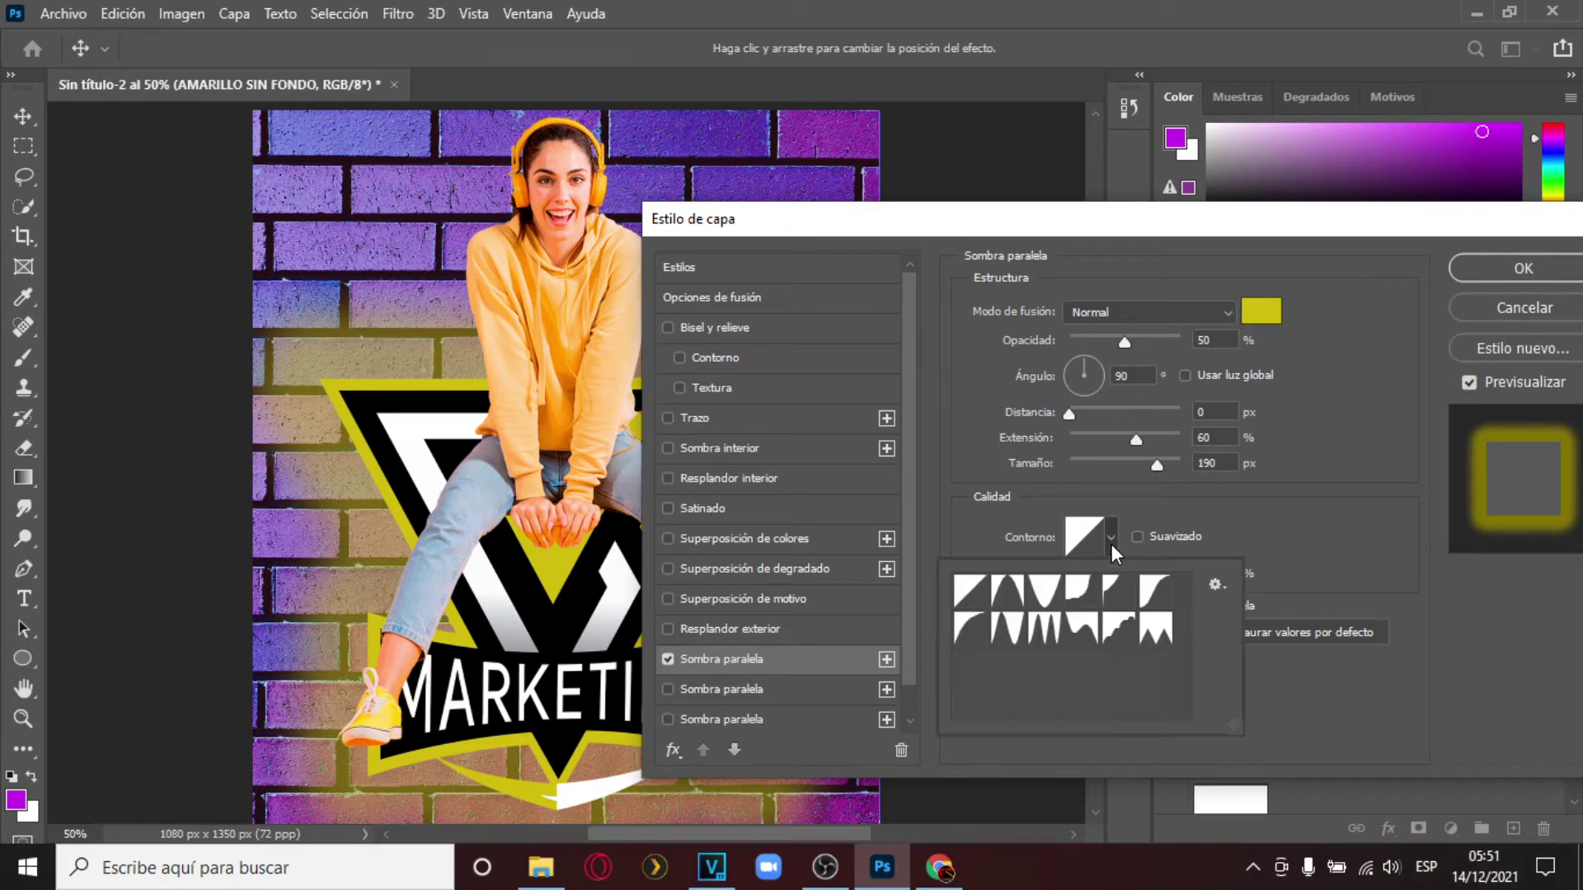
left_click(1022, 598)
left_click(1043, 592)
left_click(1080, 592)
left_click(1119, 601)
left_click(1154, 628)
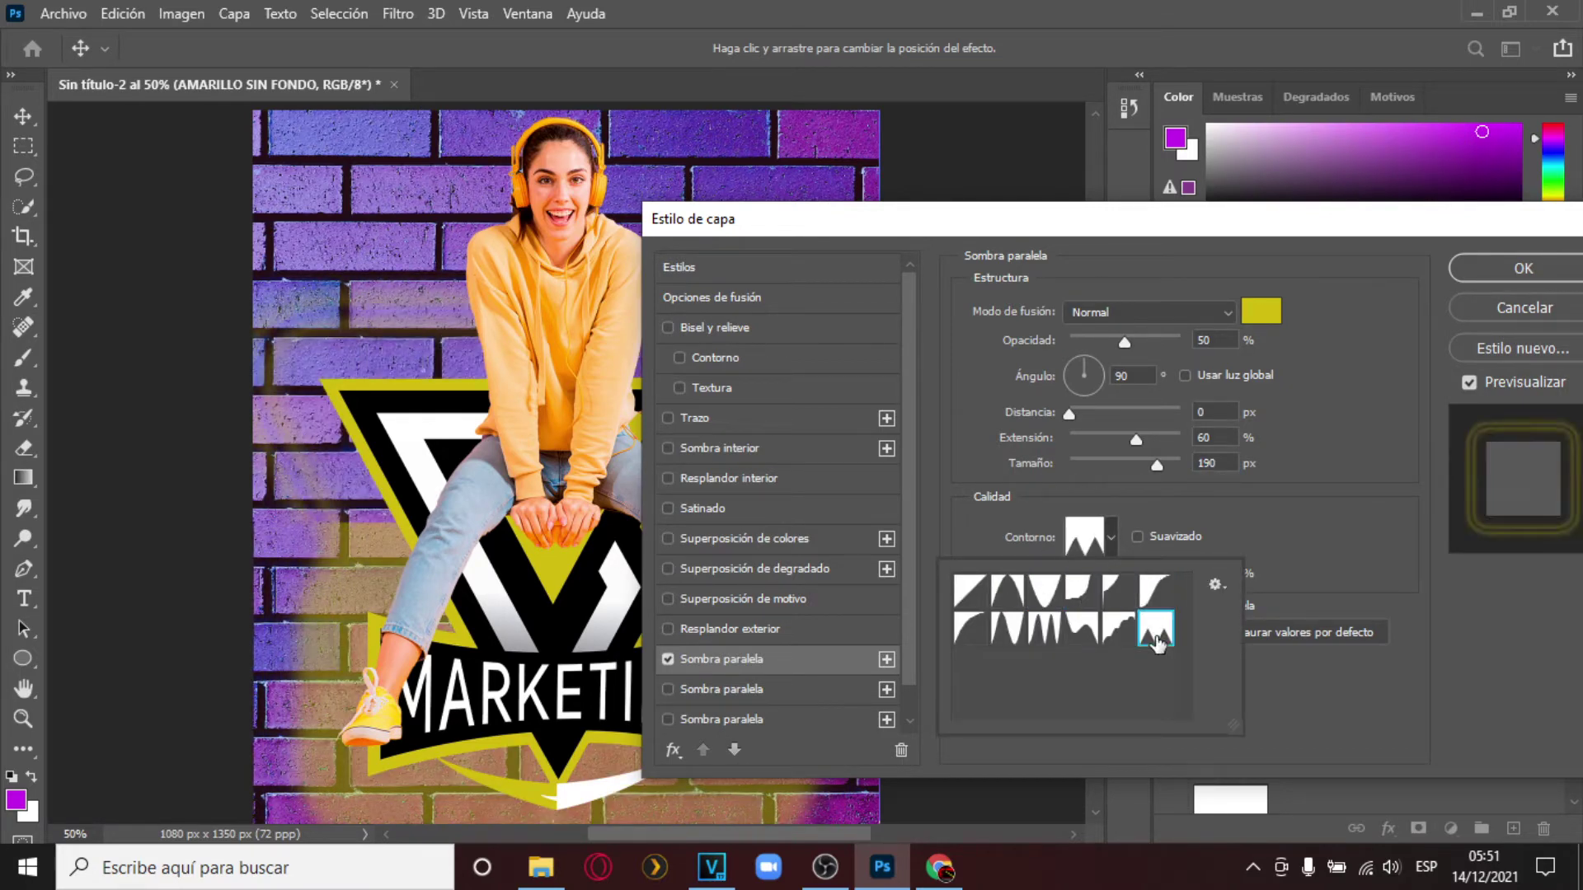
left_click(1117, 631)
left_click(1082, 628)
left_click(1040, 631)
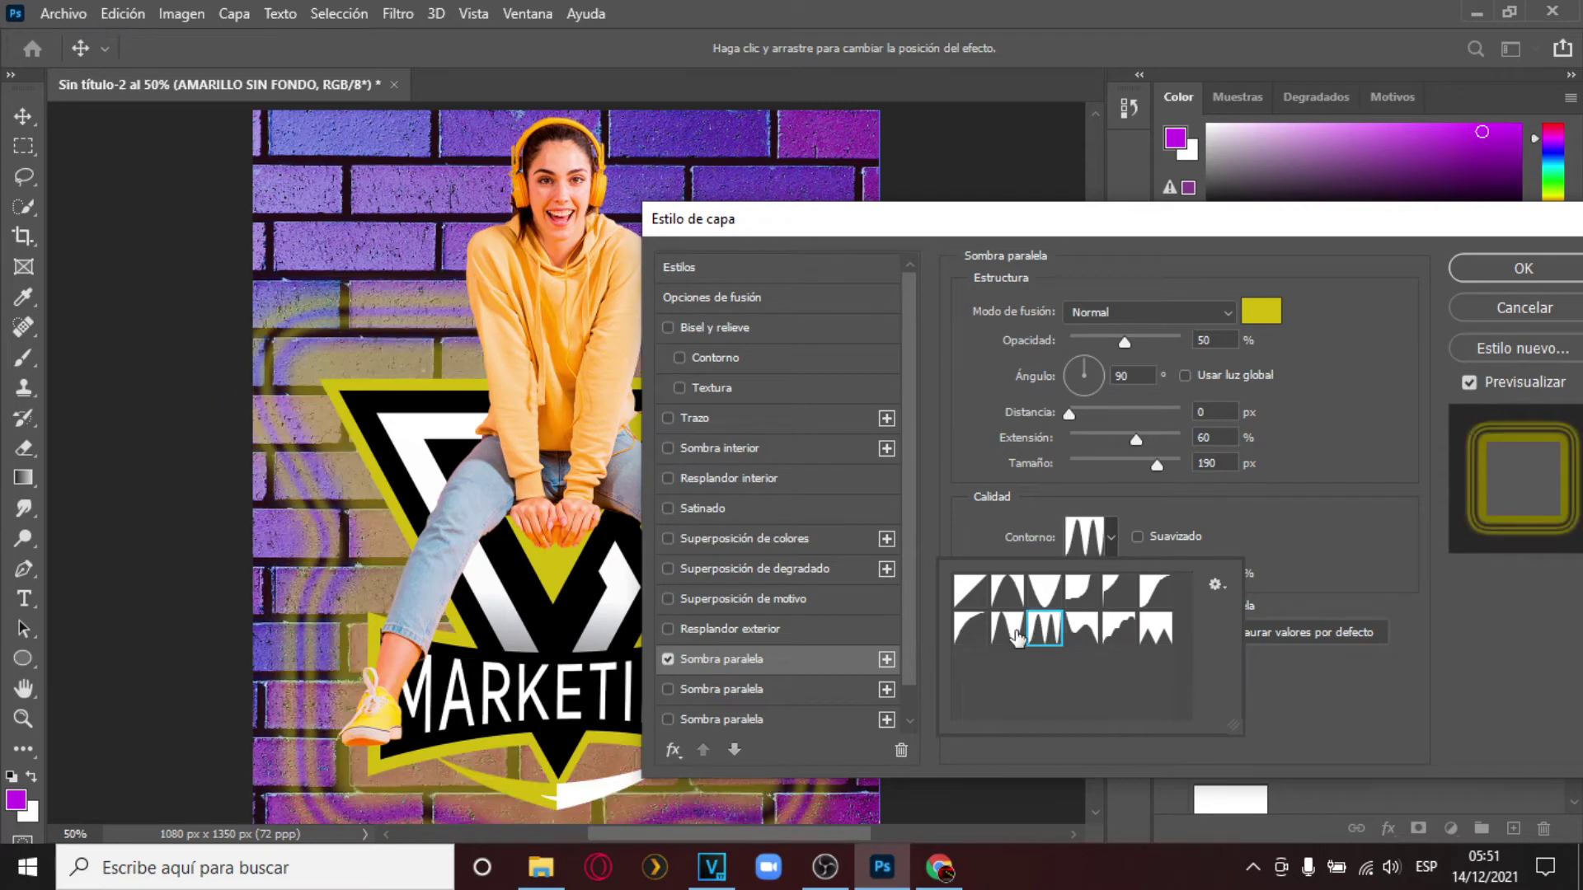
left_click(968, 631)
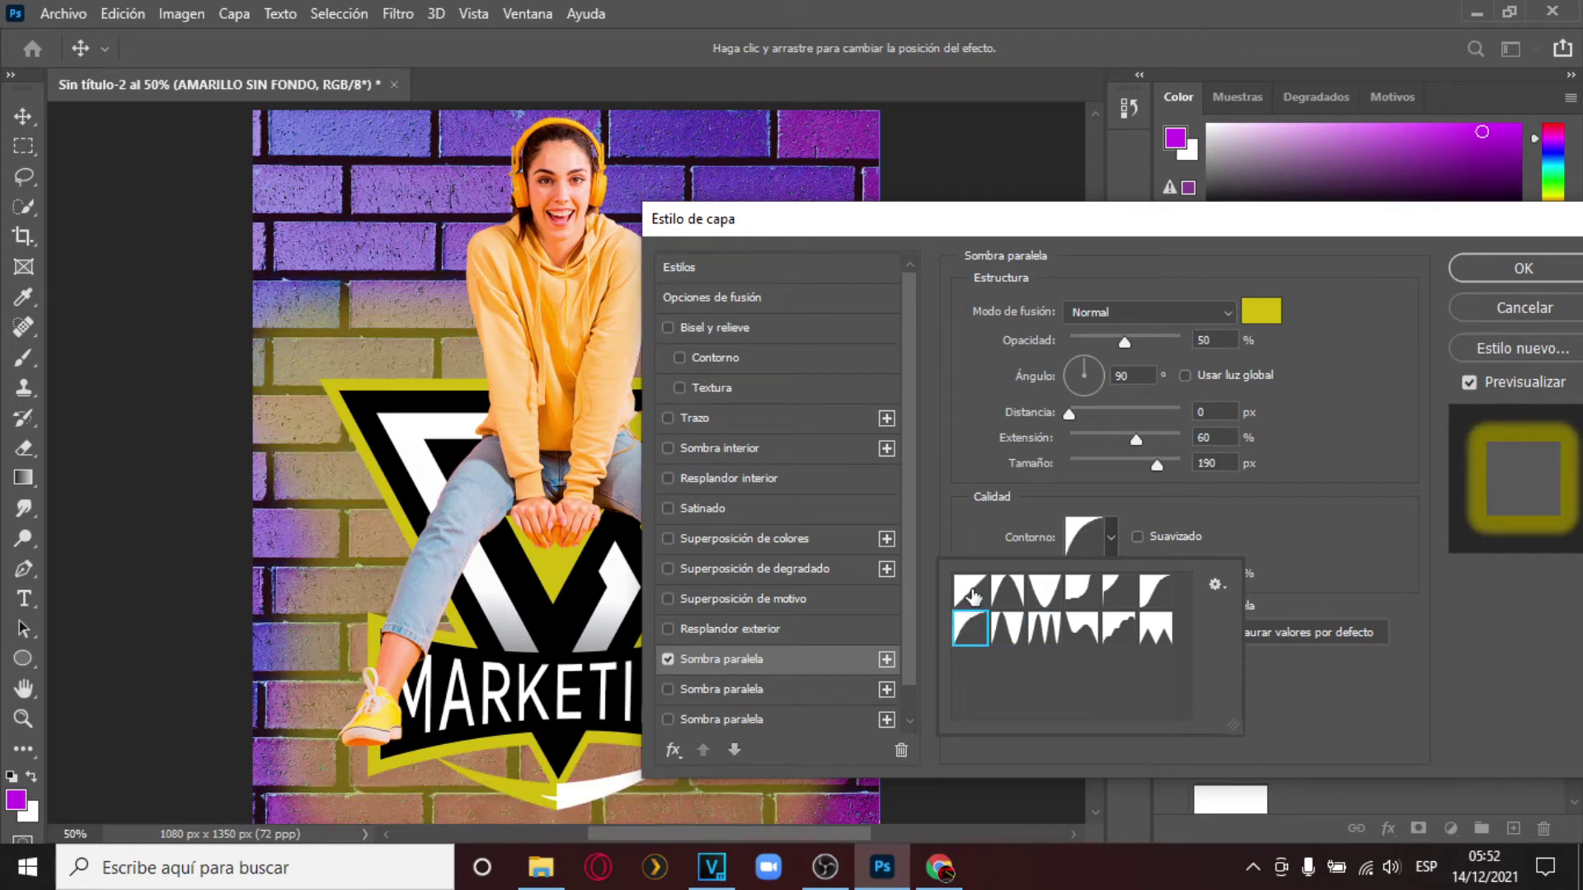
left_click(971, 590)
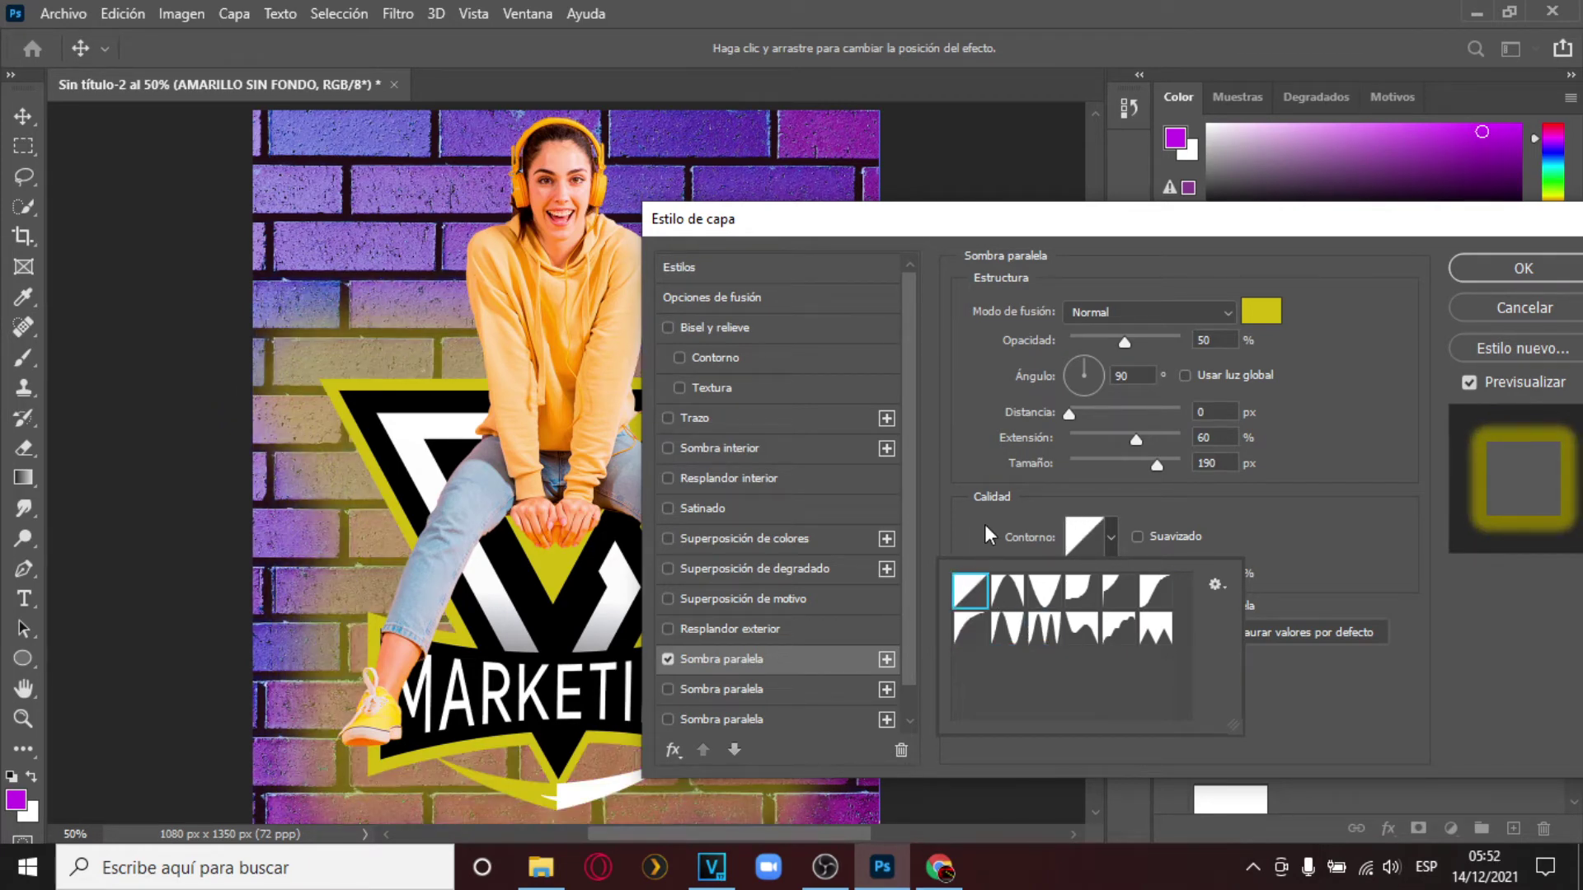
left_click(986, 528)
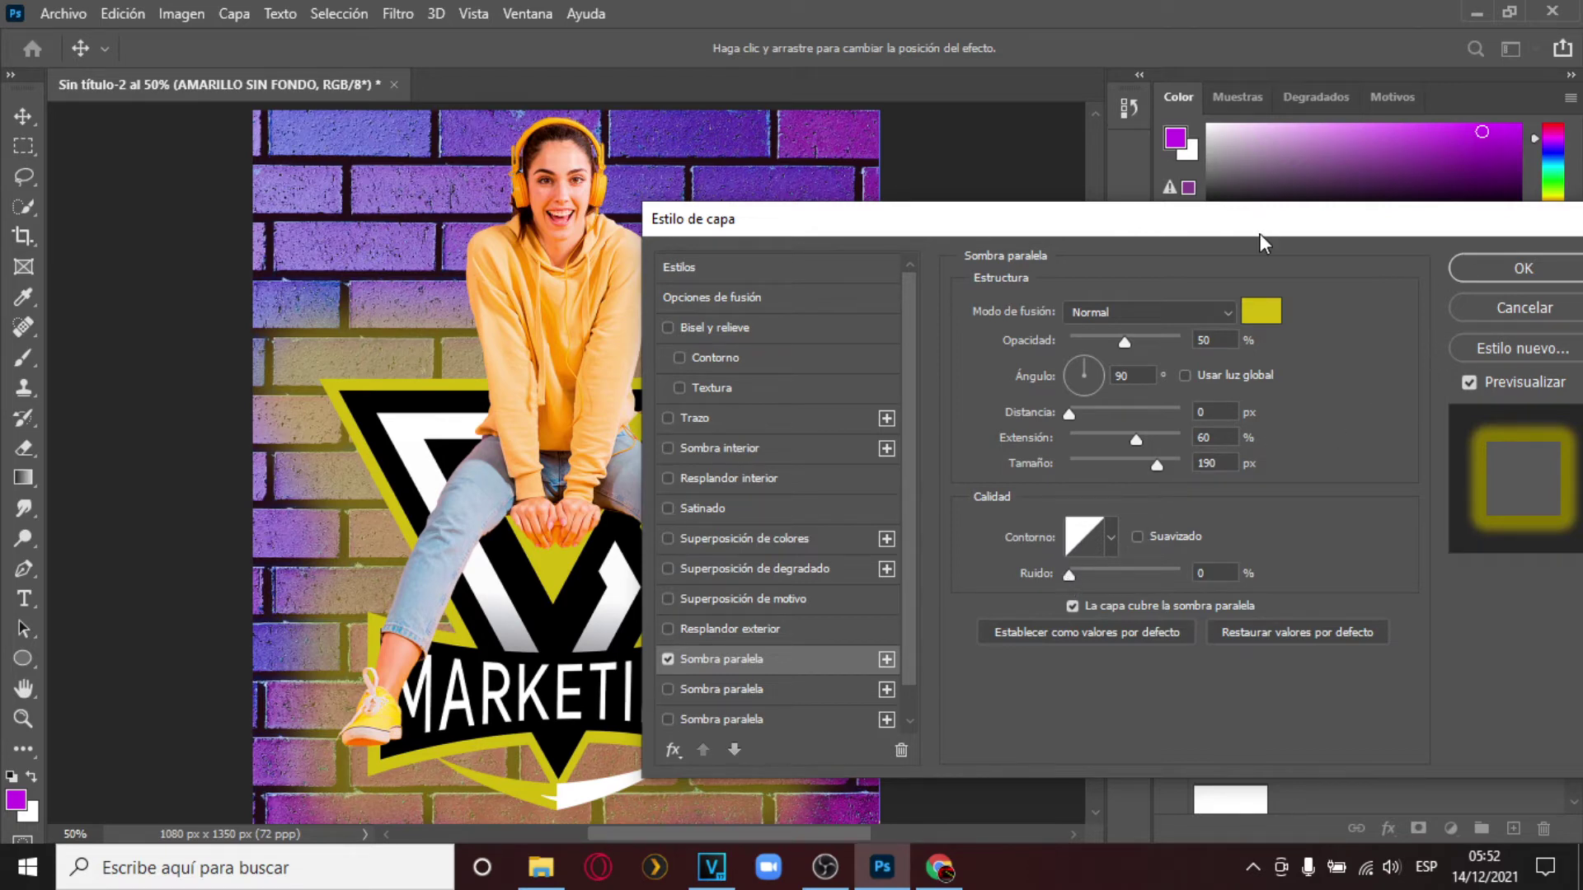
Apply the drop shadow settings to the logo layer and deselect all layers.
left_click_drag(1260, 235, 1065, 233)
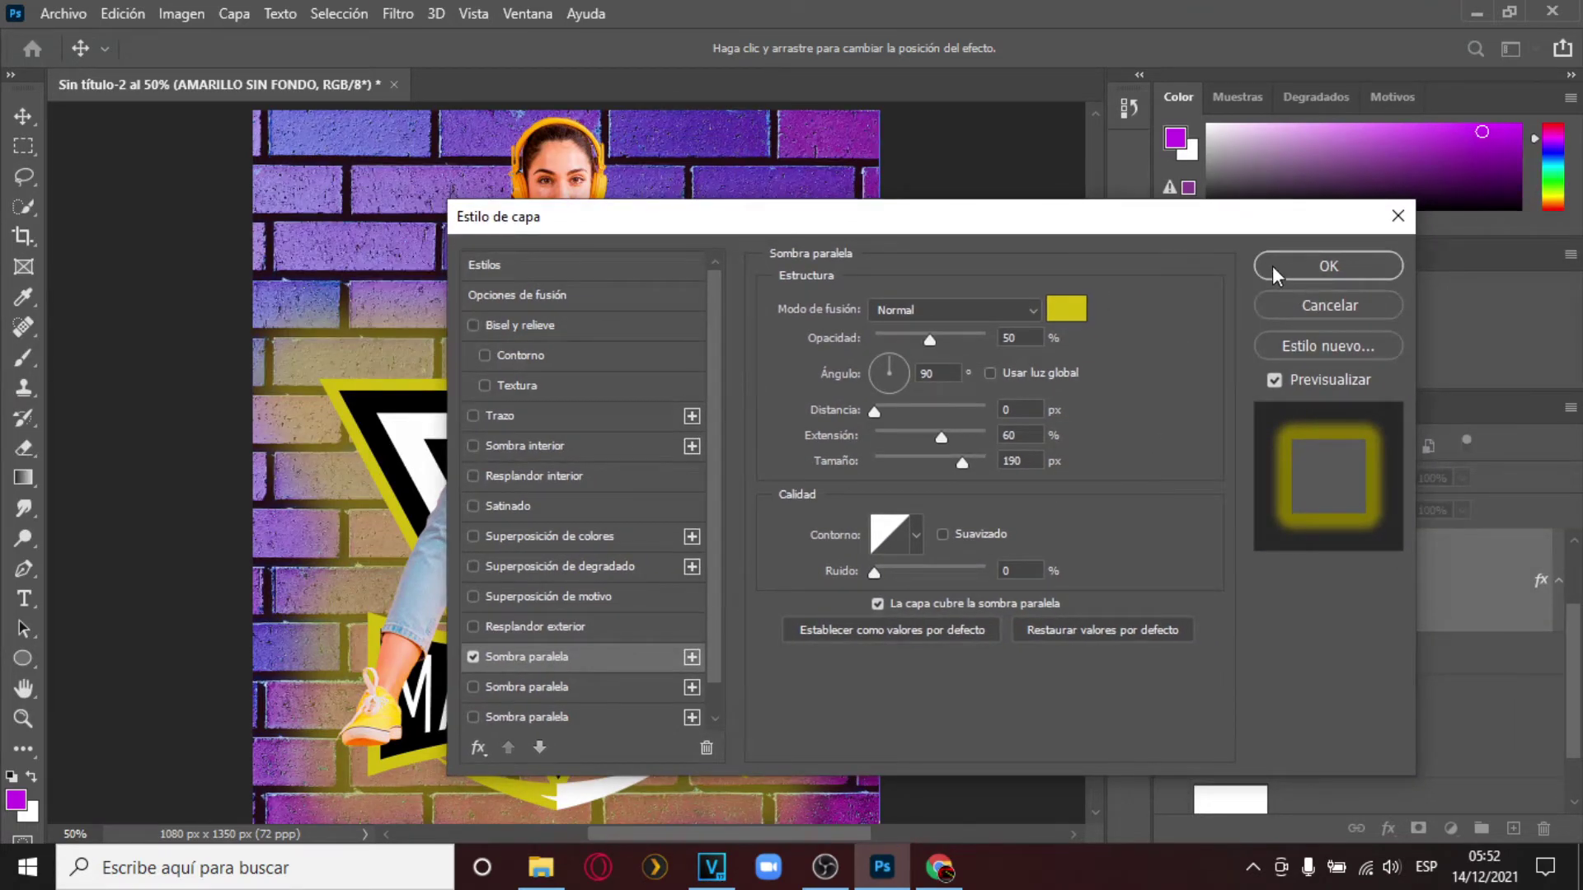
left_click(1273, 266)
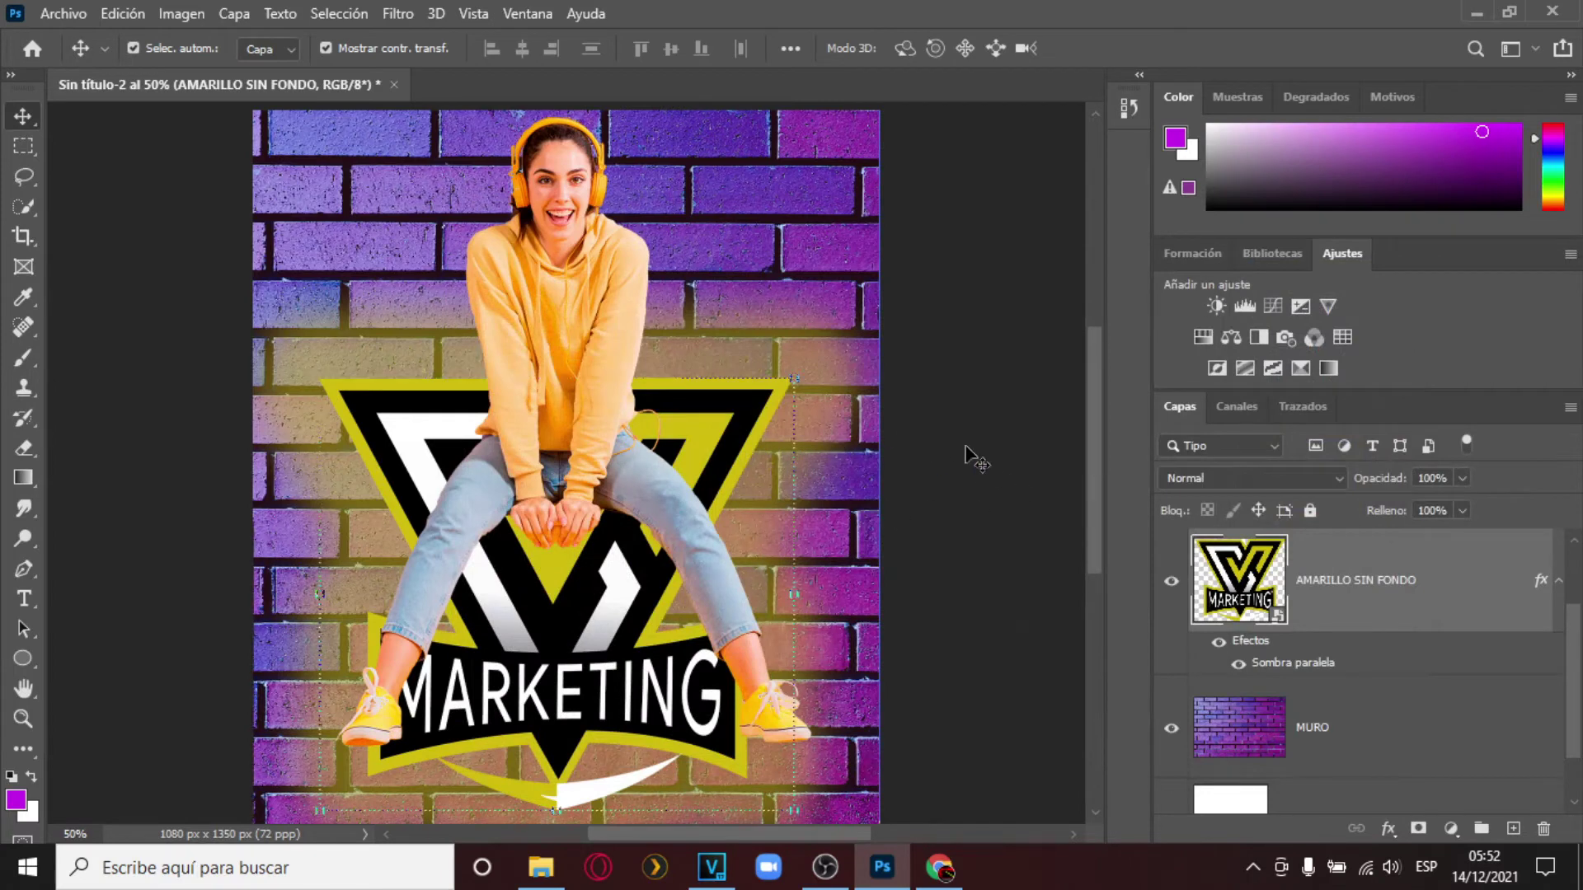
left_click(972, 456)
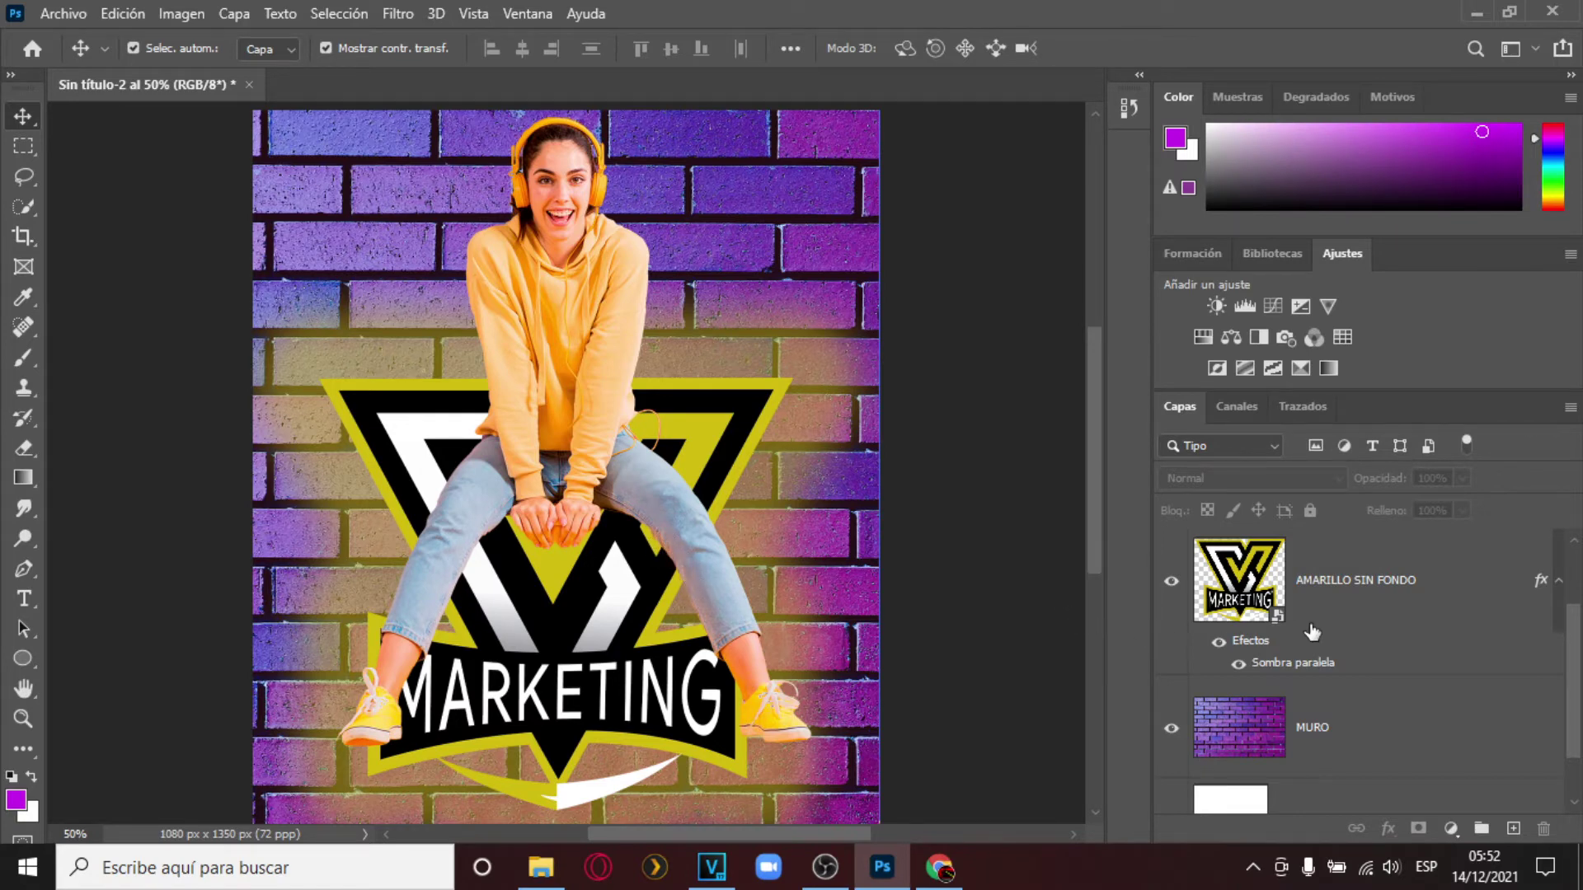
Place the milky-way-and-car-light image from the clase 1 folder as an embedded element directly above the MURO layer.
scroll(1315, 635, "up", 2)
scroll(1316, 635, "down", 2)
scroll(1316, 635, "up", 2)
scroll(1316, 635, "down", 2)
scroll(1316, 635, "up", 2)
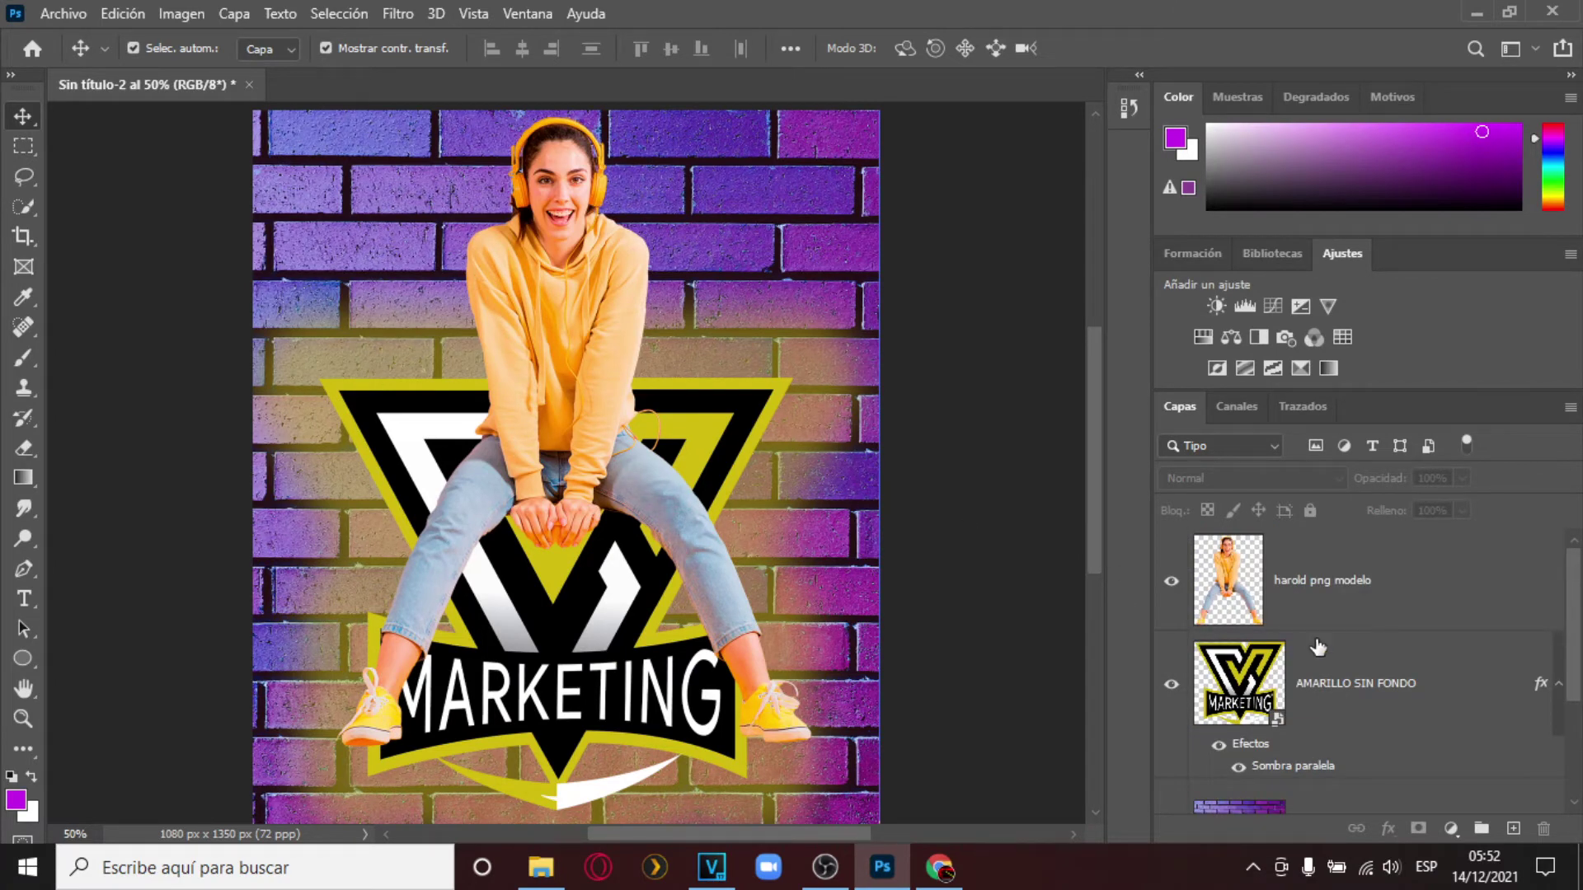
scroll(1317, 648, "down", 2)
left_click(1337, 674)
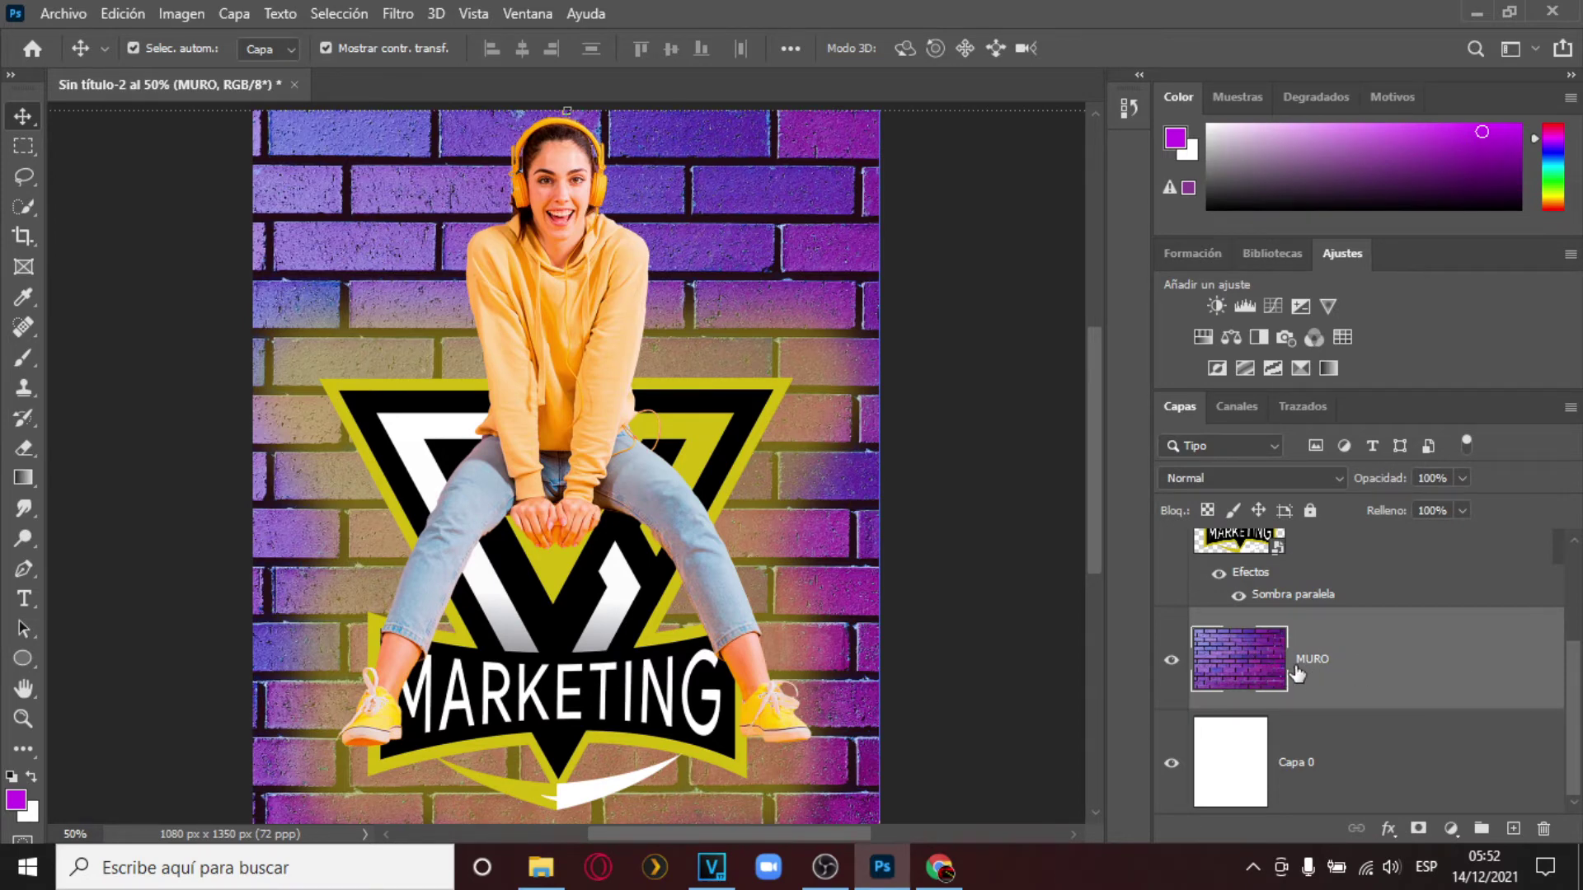
left_click(55, 12)
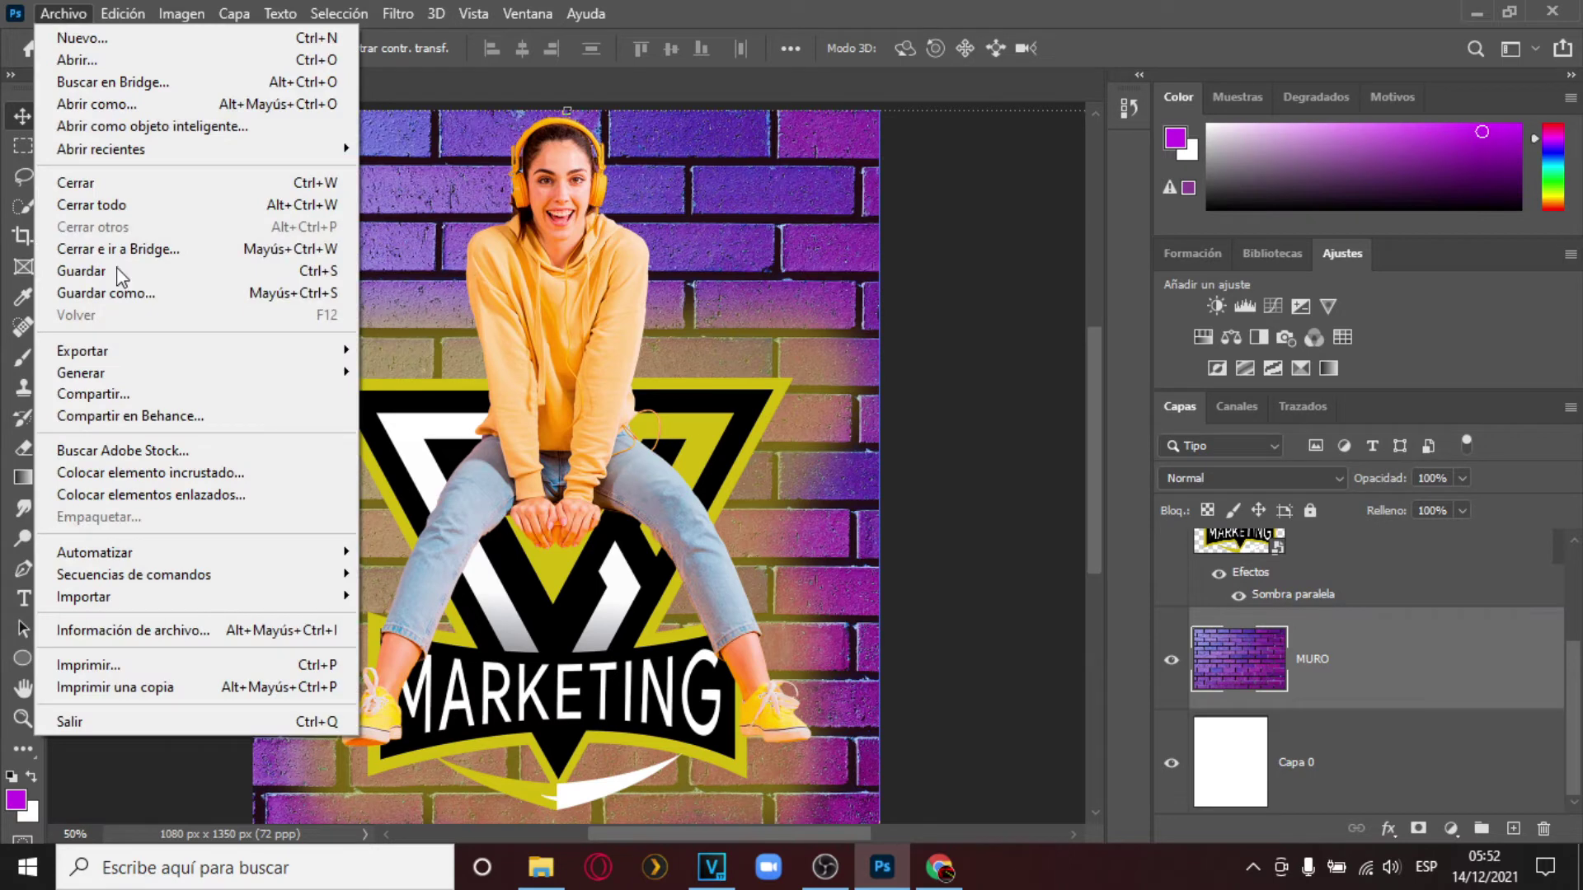
left_click(181, 474)
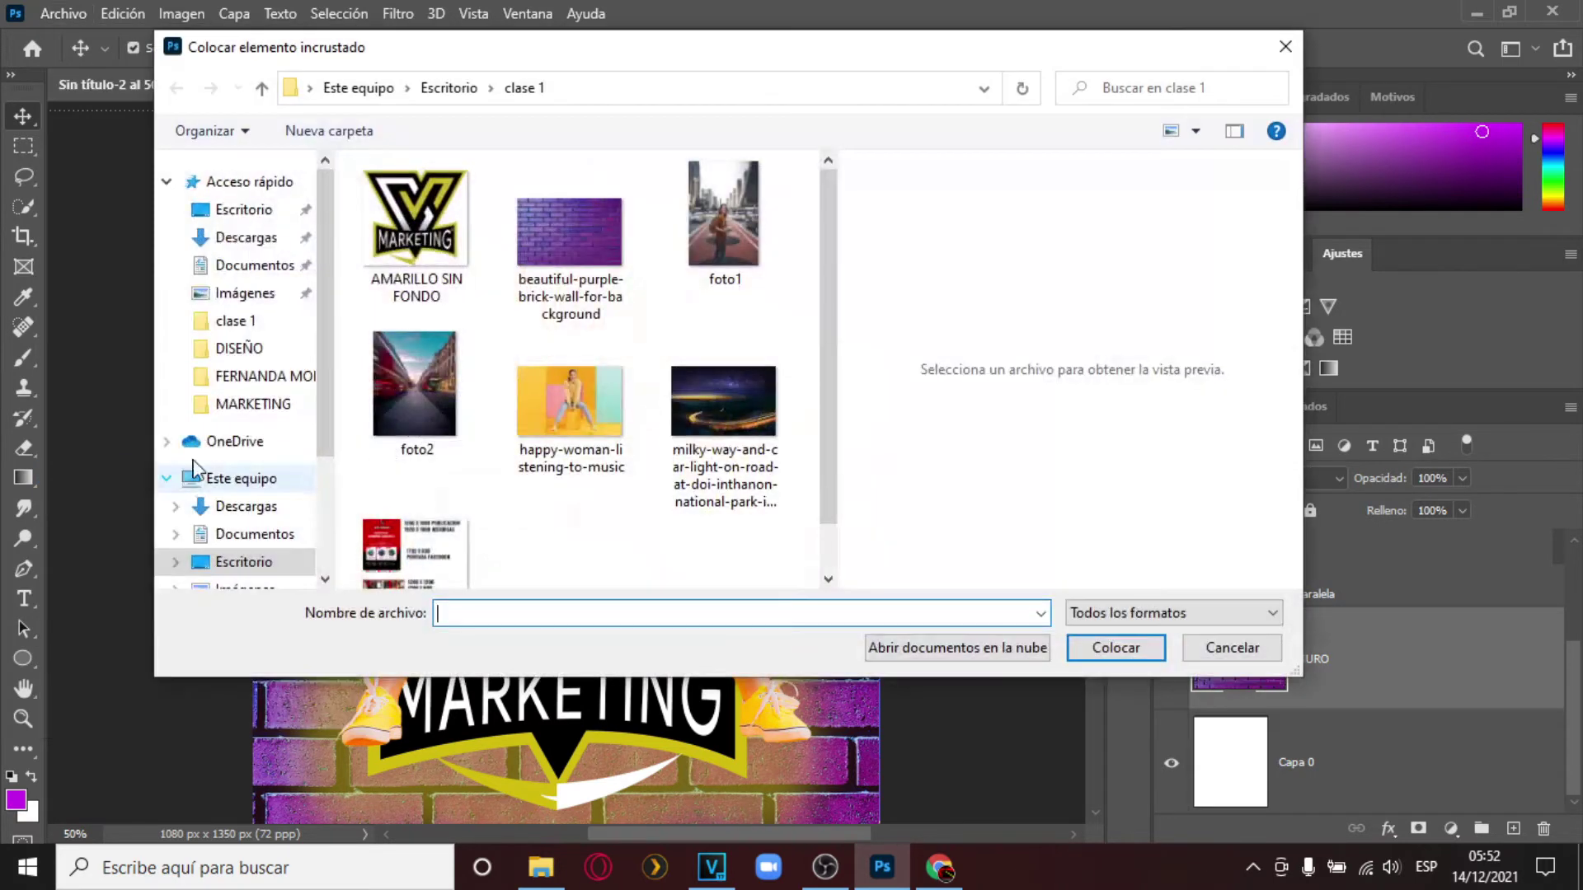
left_click(724, 408)
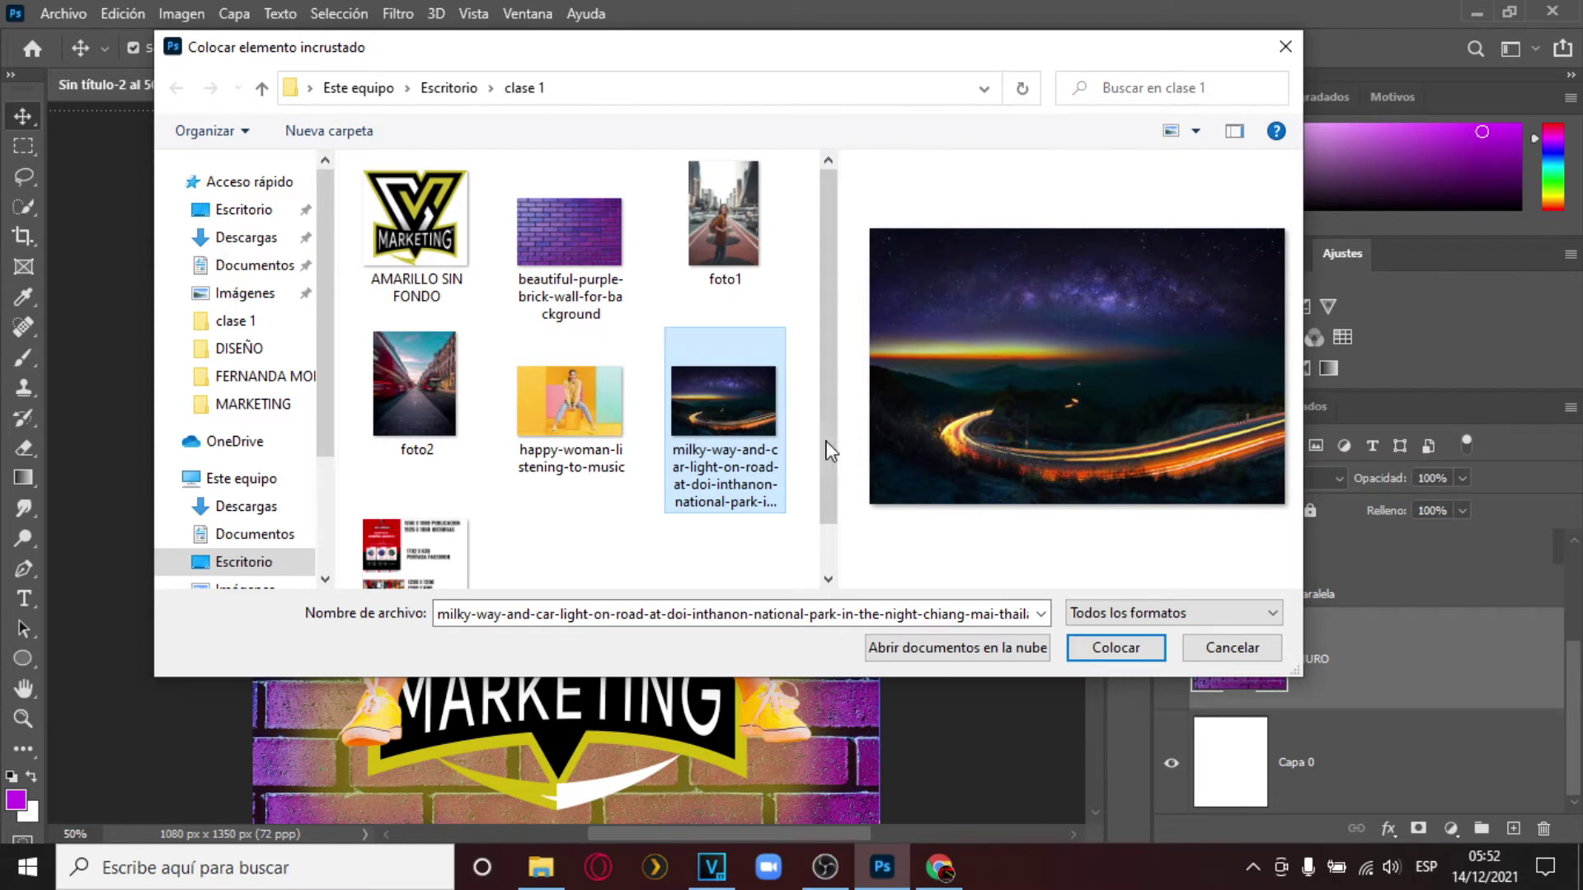
left_click(1117, 648)
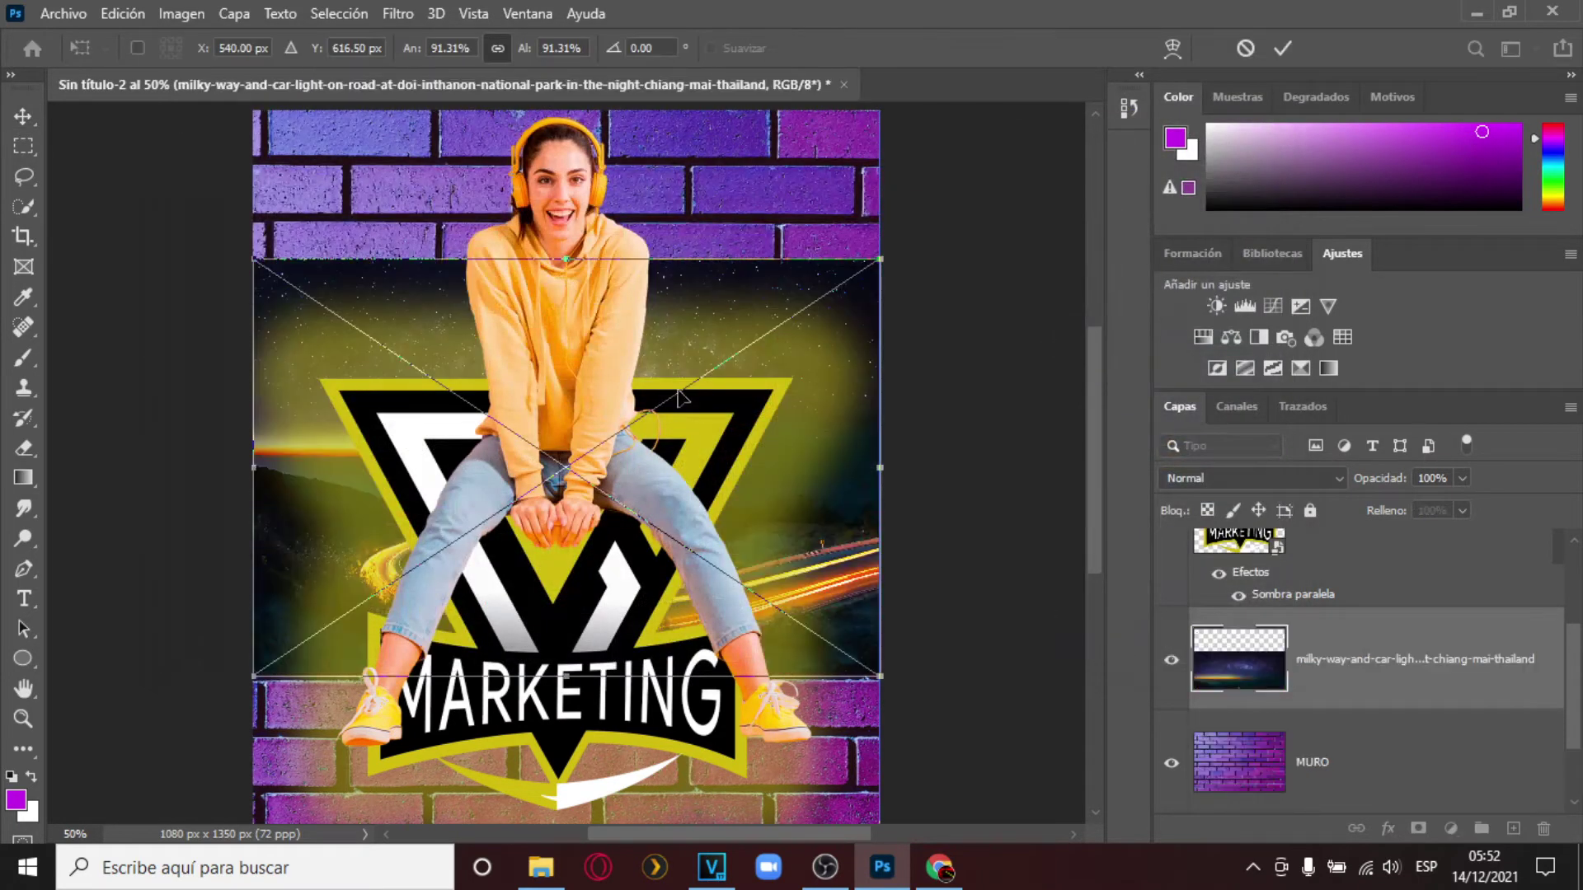
Scale the placed milky-way image to about 371% and position it so its starry sky covers the whole canvas.
left_click_drag(708, 312, 720, 781)
left_click_drag(577, 734, 622, 108)
left_click_drag(702, 407, 704, 795)
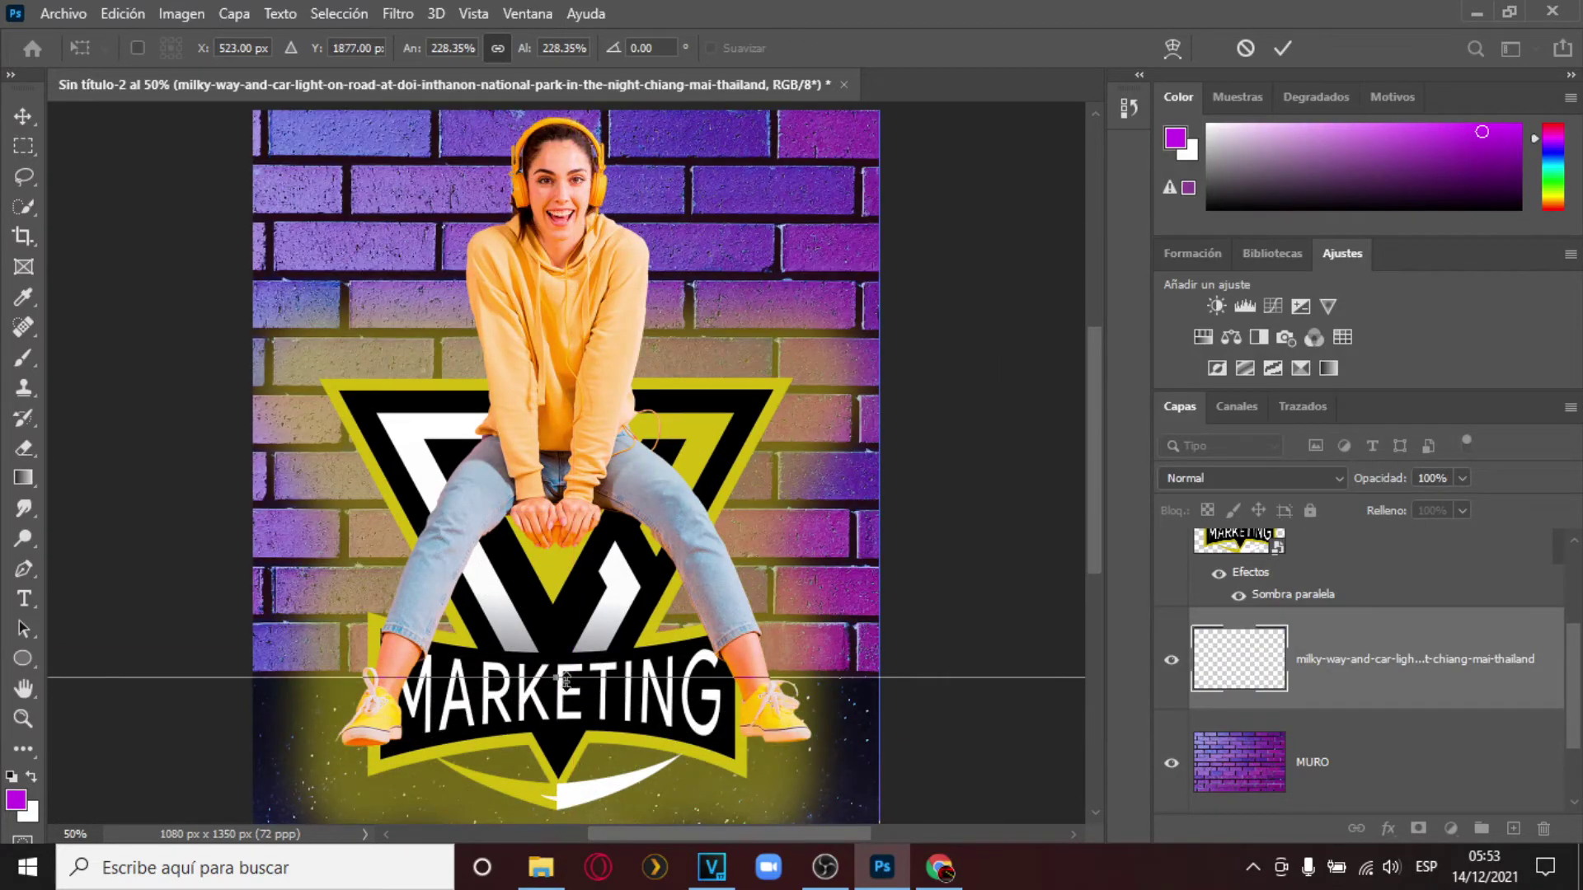
left_click_drag(561, 677, 579, 103)
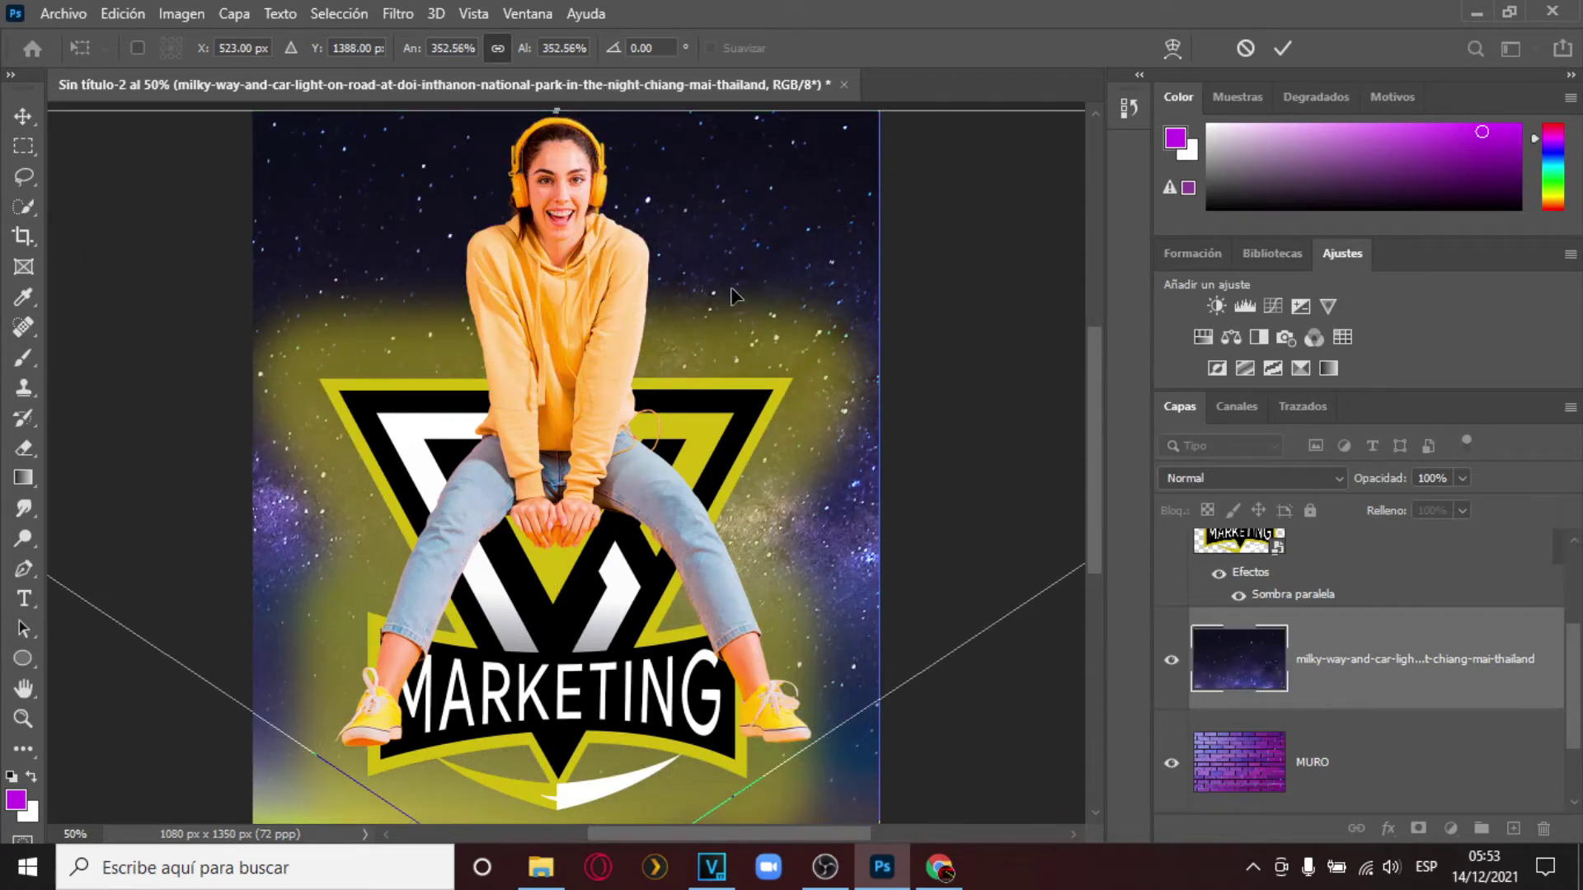
left_click_drag(571, 149, 537, 107)
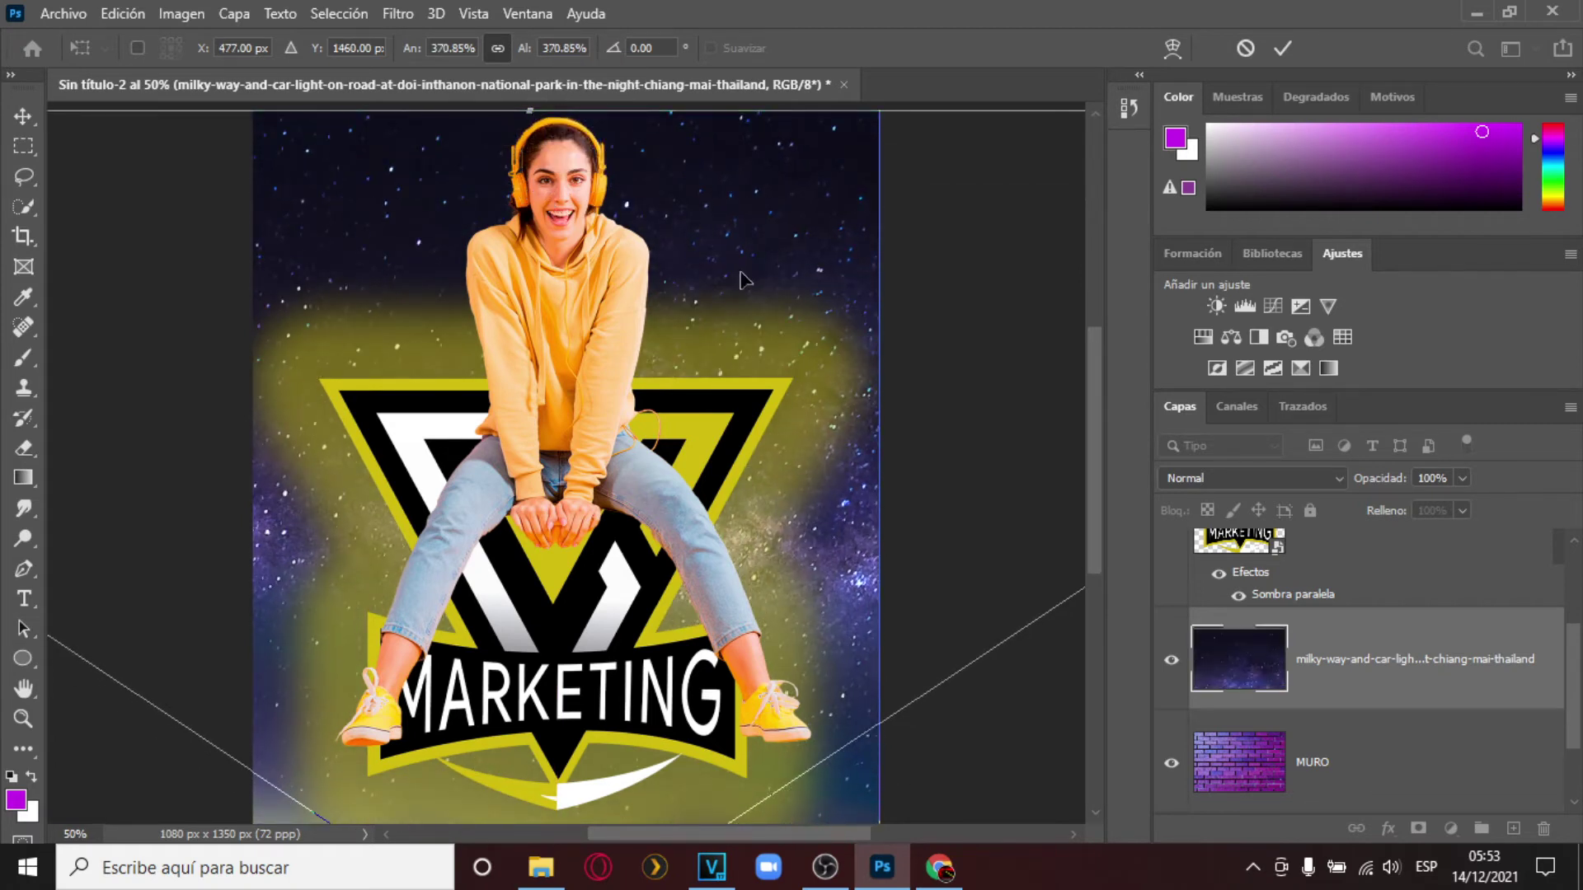
key("Return")
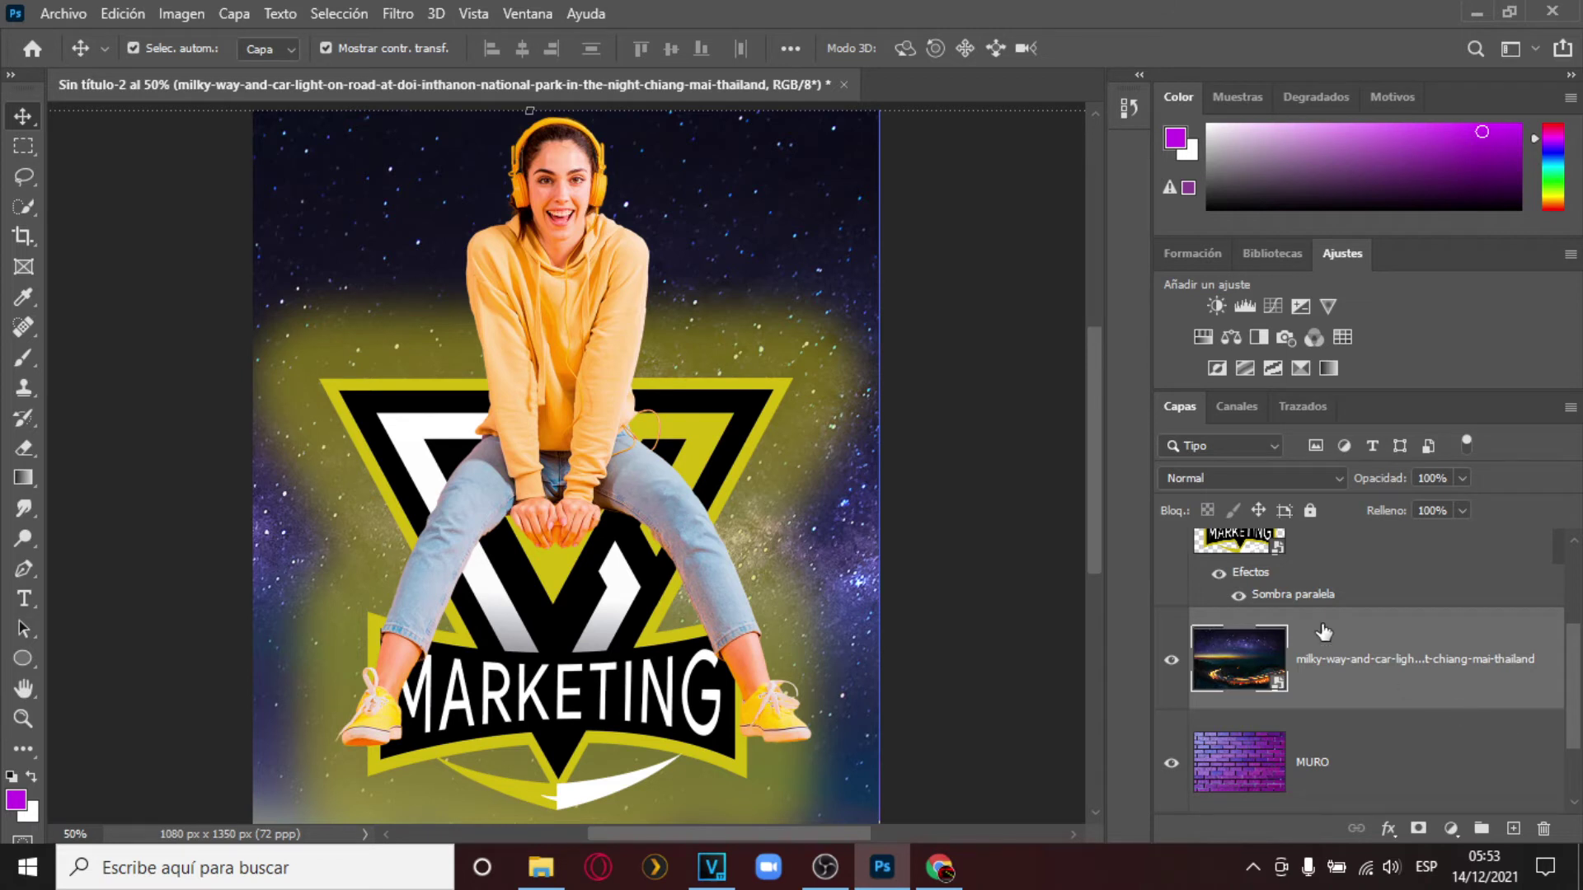
Rename the milky-way layer as ESTRELLAS and set its blend mode to Aclarar.
scroll(1324, 627, "down", 1)
scroll(1384, 589, "up", 1)
double_click(1350, 658)
type("ESTRELLAS")
left_click(1500, 678)
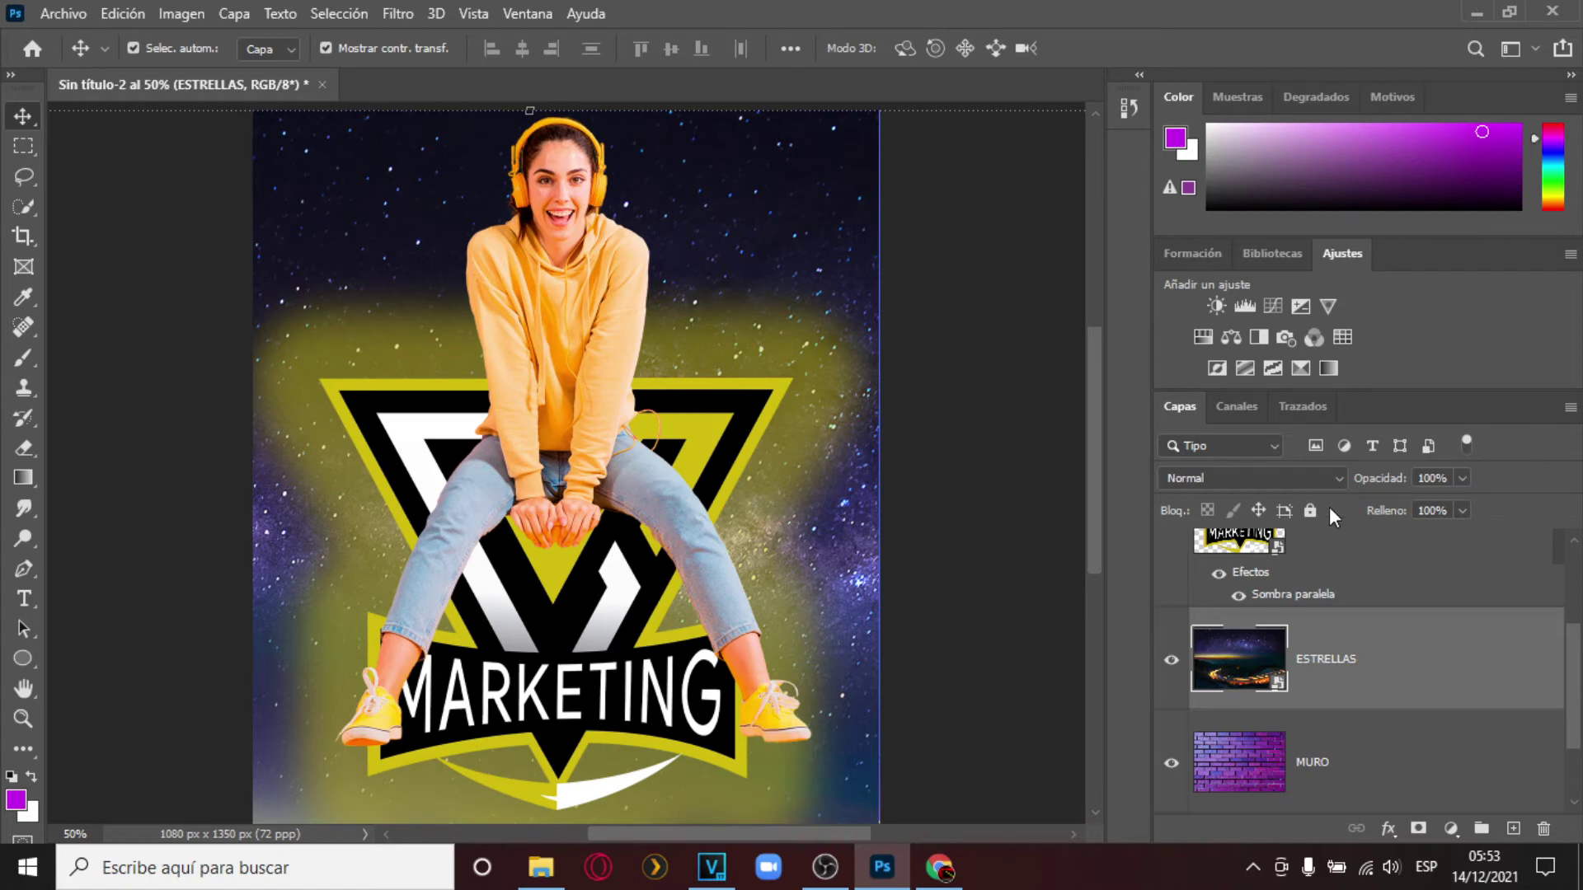
left_click(1301, 483)
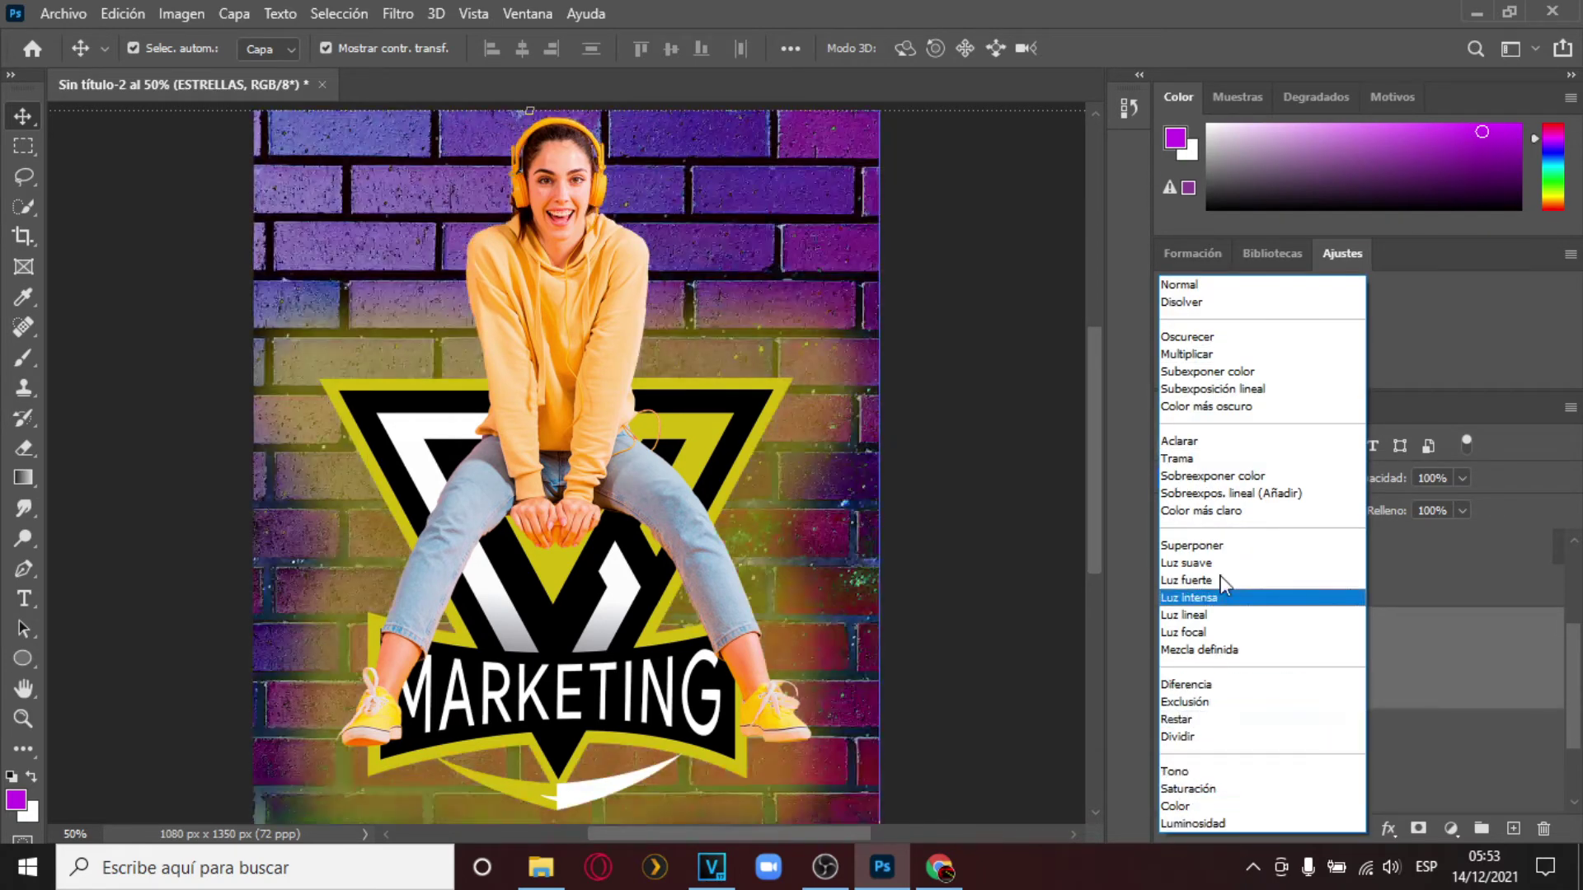
left_click(1202, 443)
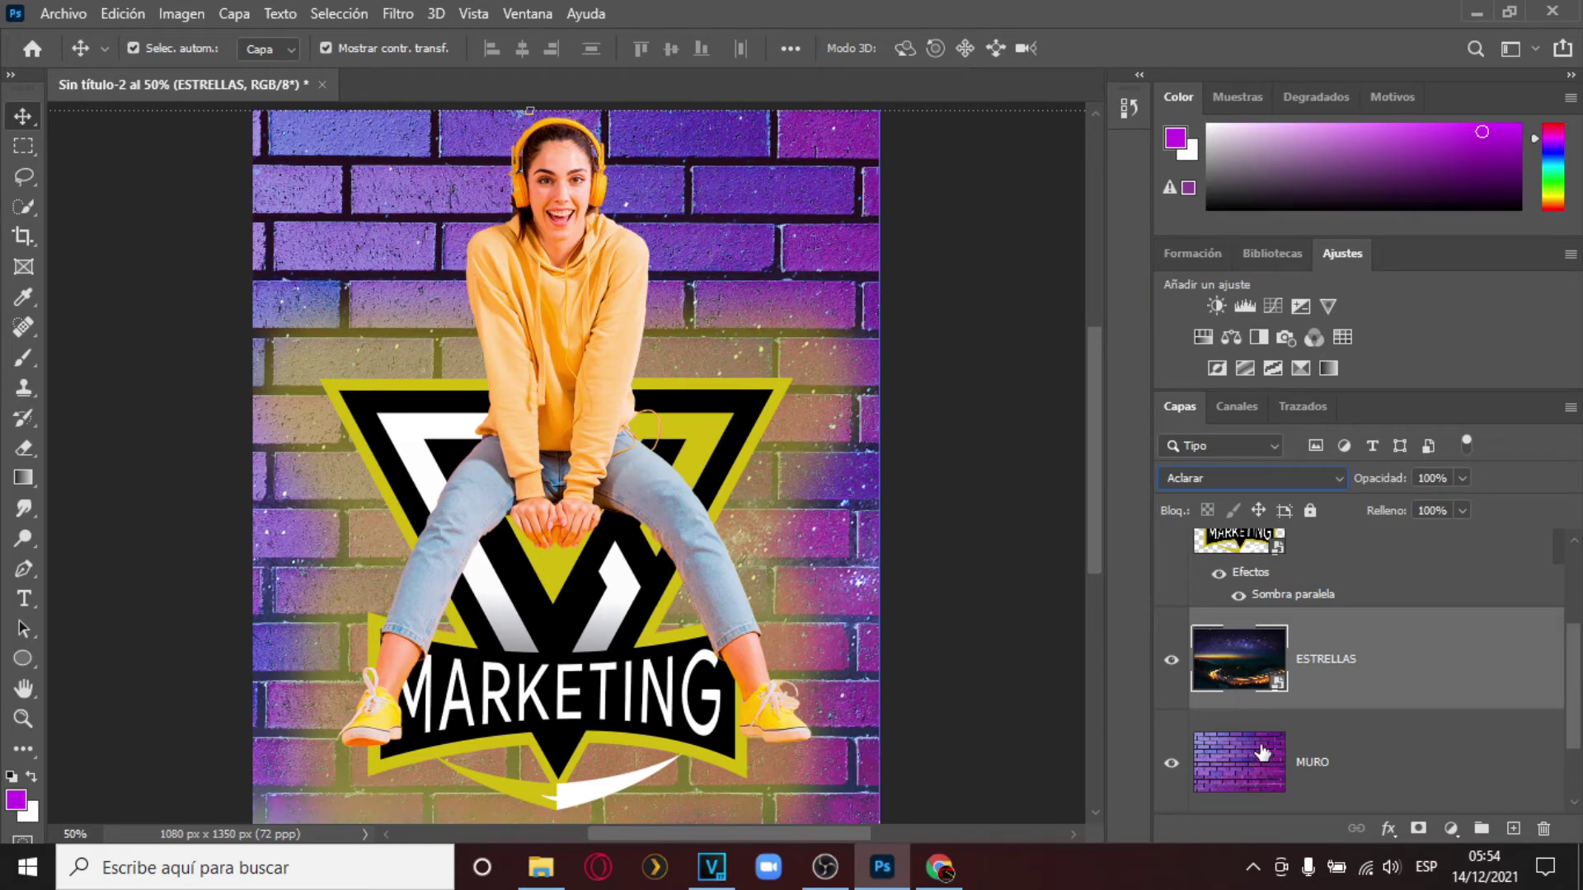
Add a Color uniforme fill layer in black (000000) directly above the MURO layer.
scroll(1375, 736, "down", 2)
left_click(1321, 651)
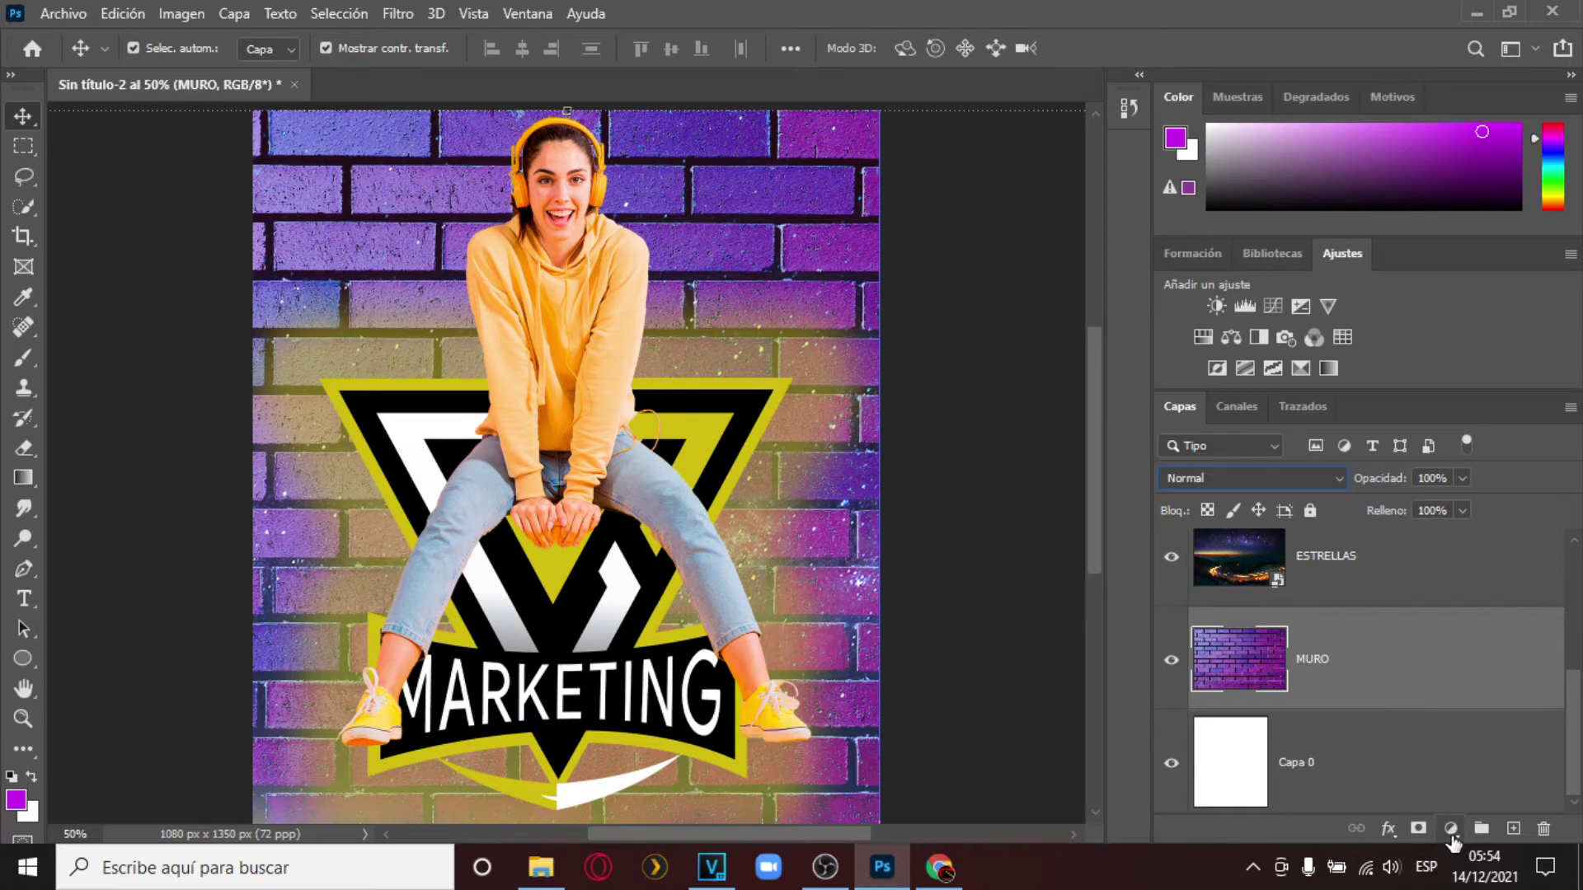
left_click(1451, 830)
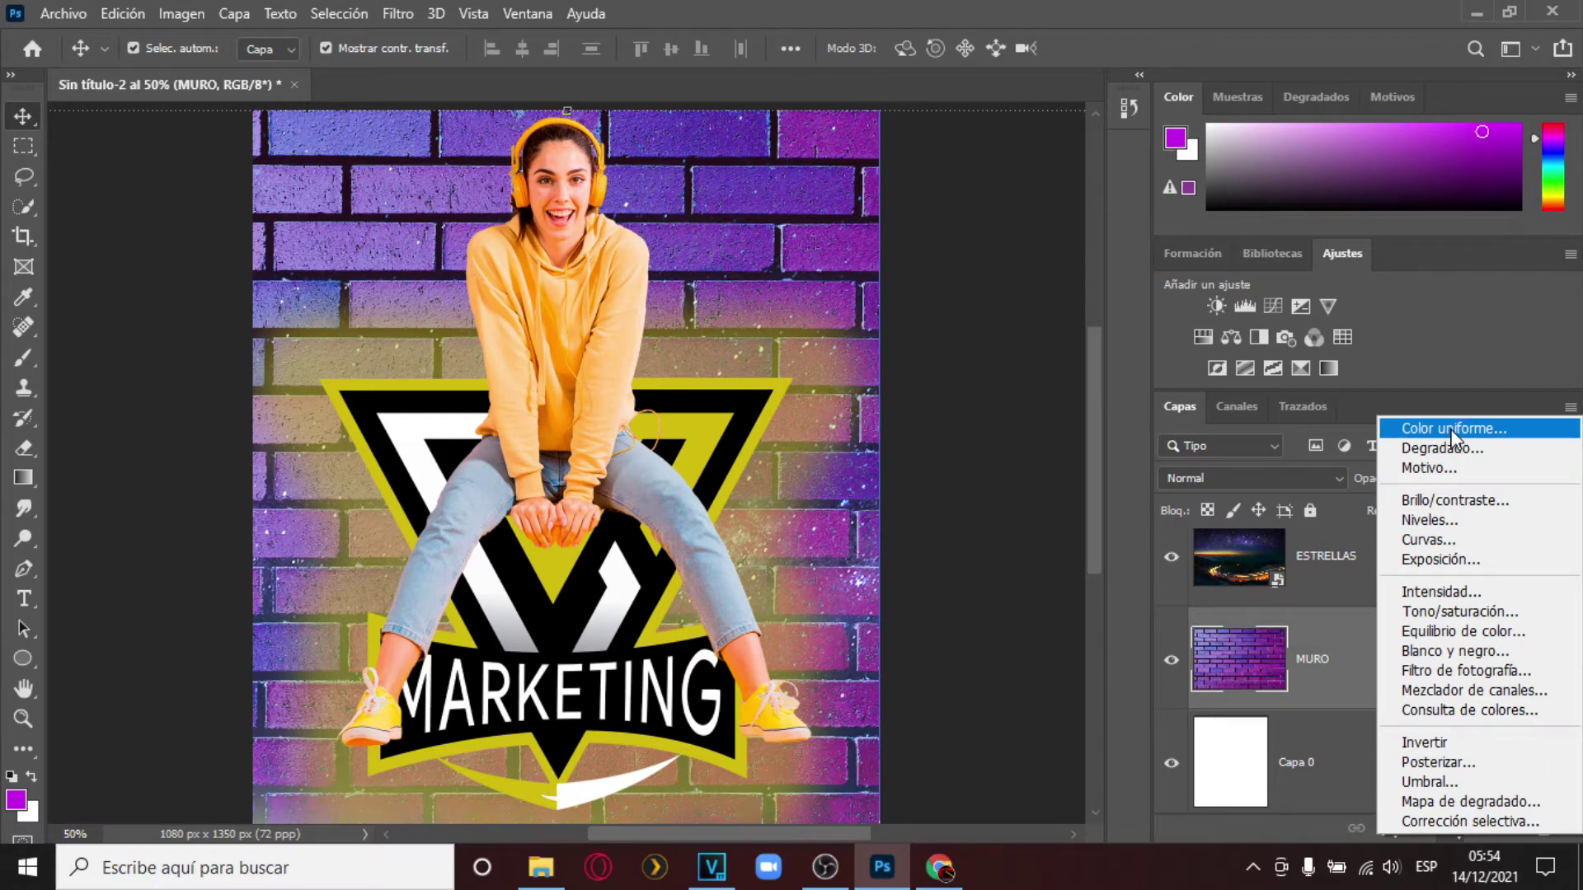
left_click(1512, 430)
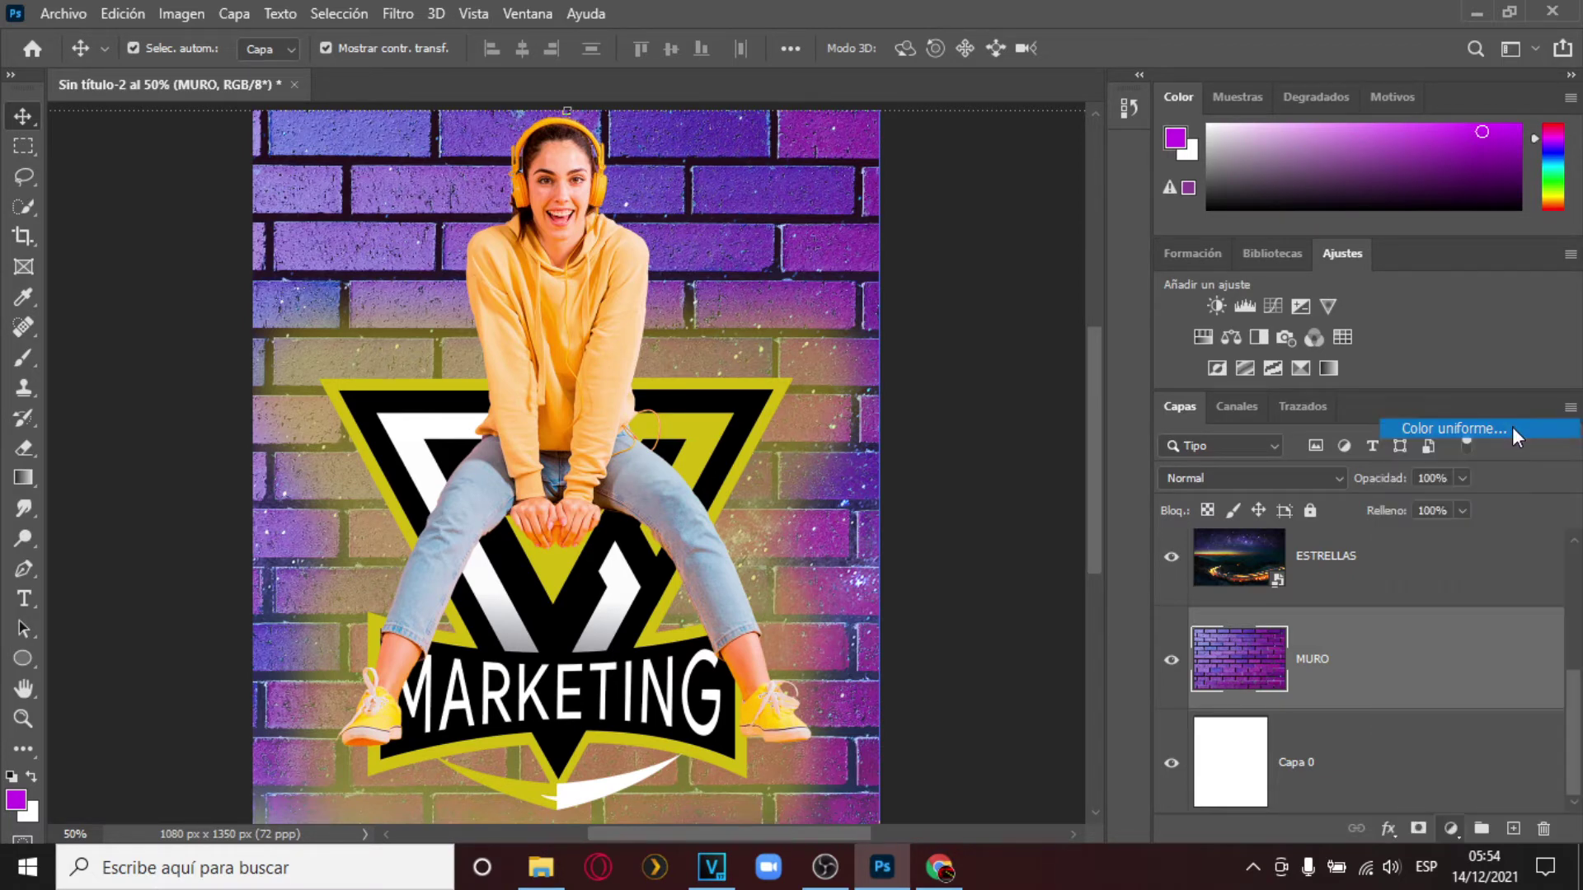
left_click(943, 310)
left_click_drag(942, 310, 853, 498)
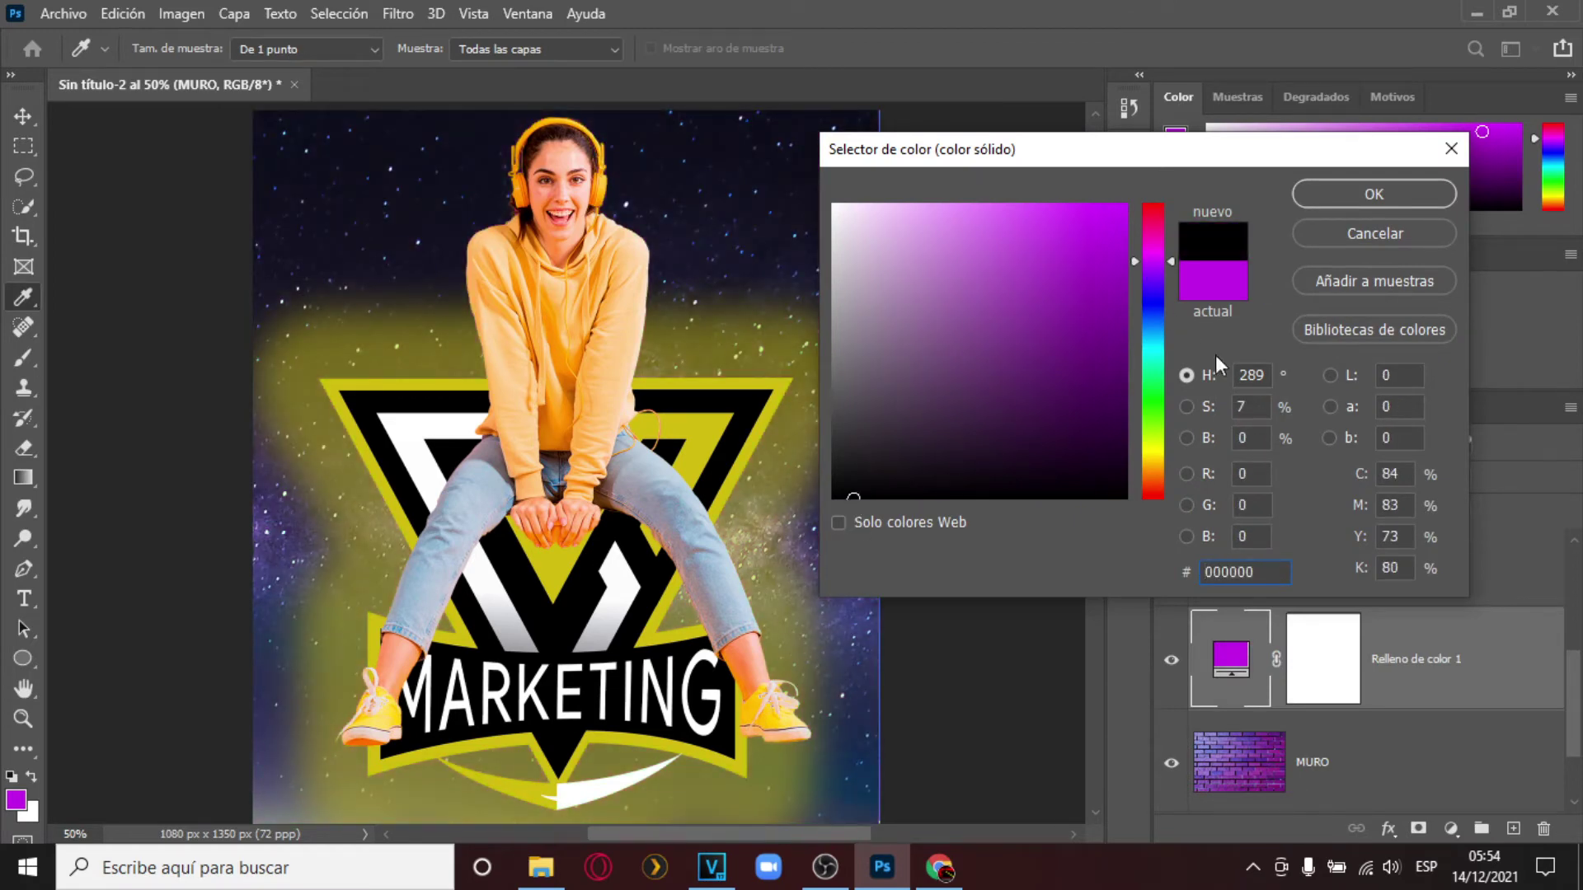
left_click(1334, 194)
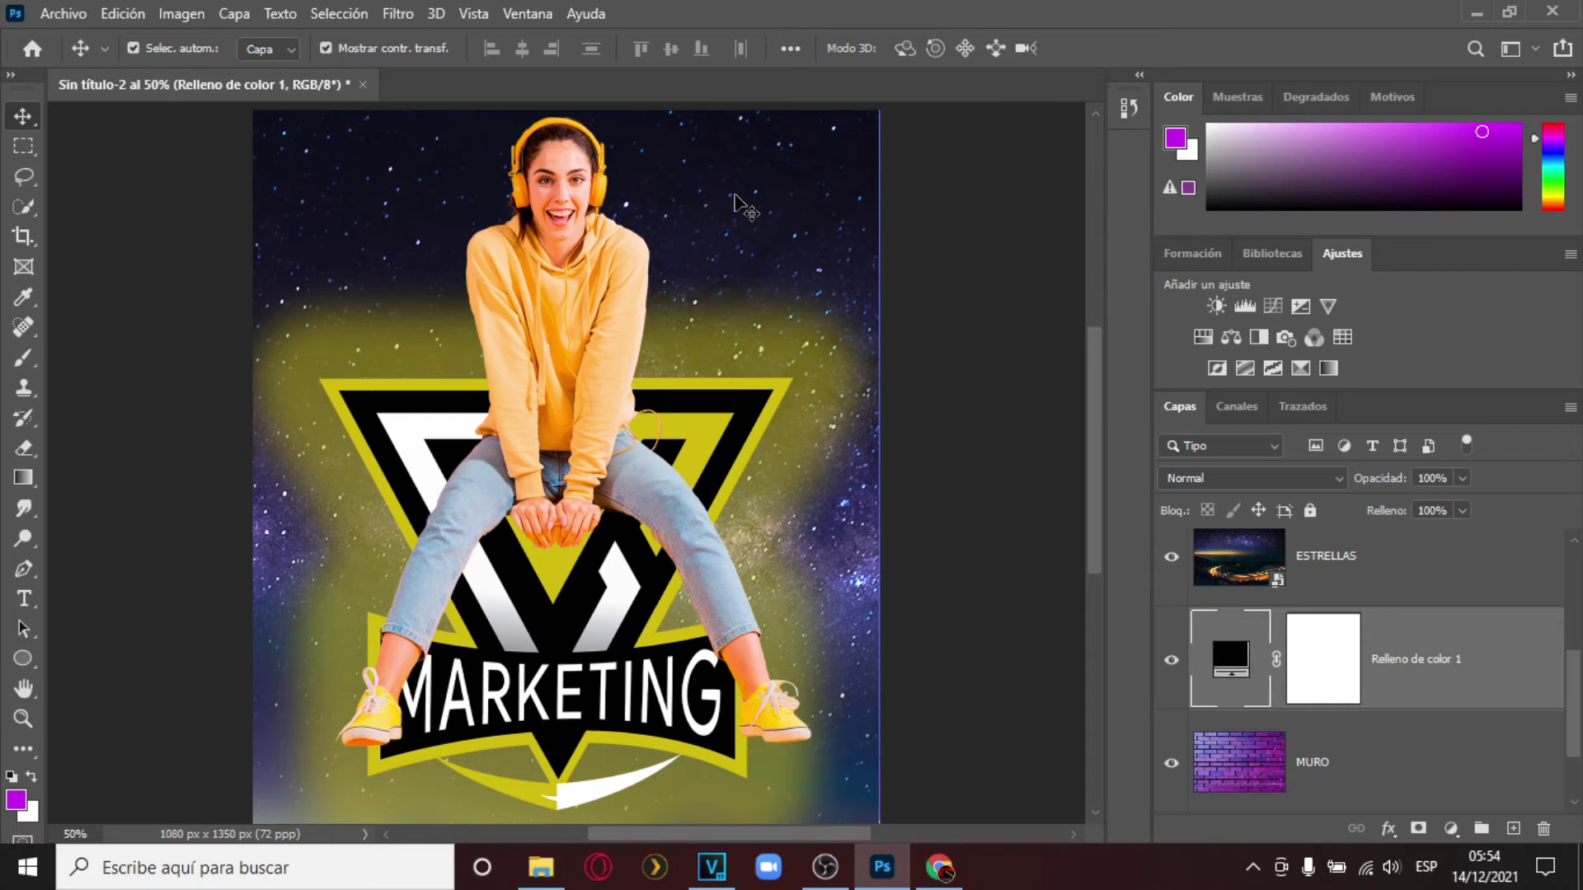
Hide the ESTRELLAS layer and toggle the black fill layer off and on to compare the wall, leaving the fill visible.
left_click(1171, 558)
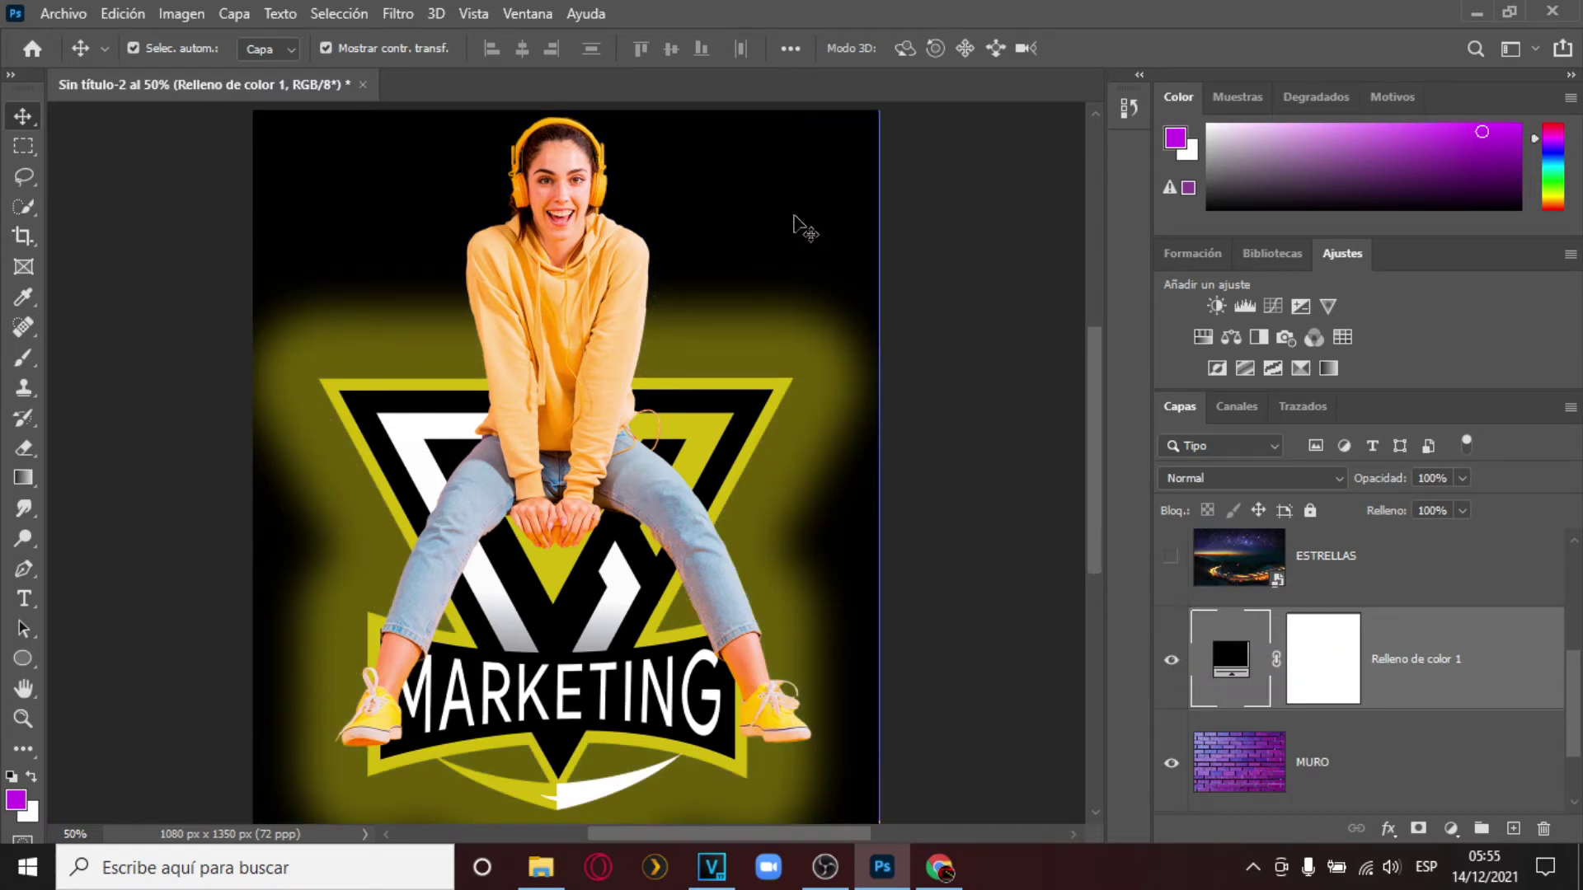
left_click(1172, 660)
left_click(1171, 660)
left_click(1171, 661)
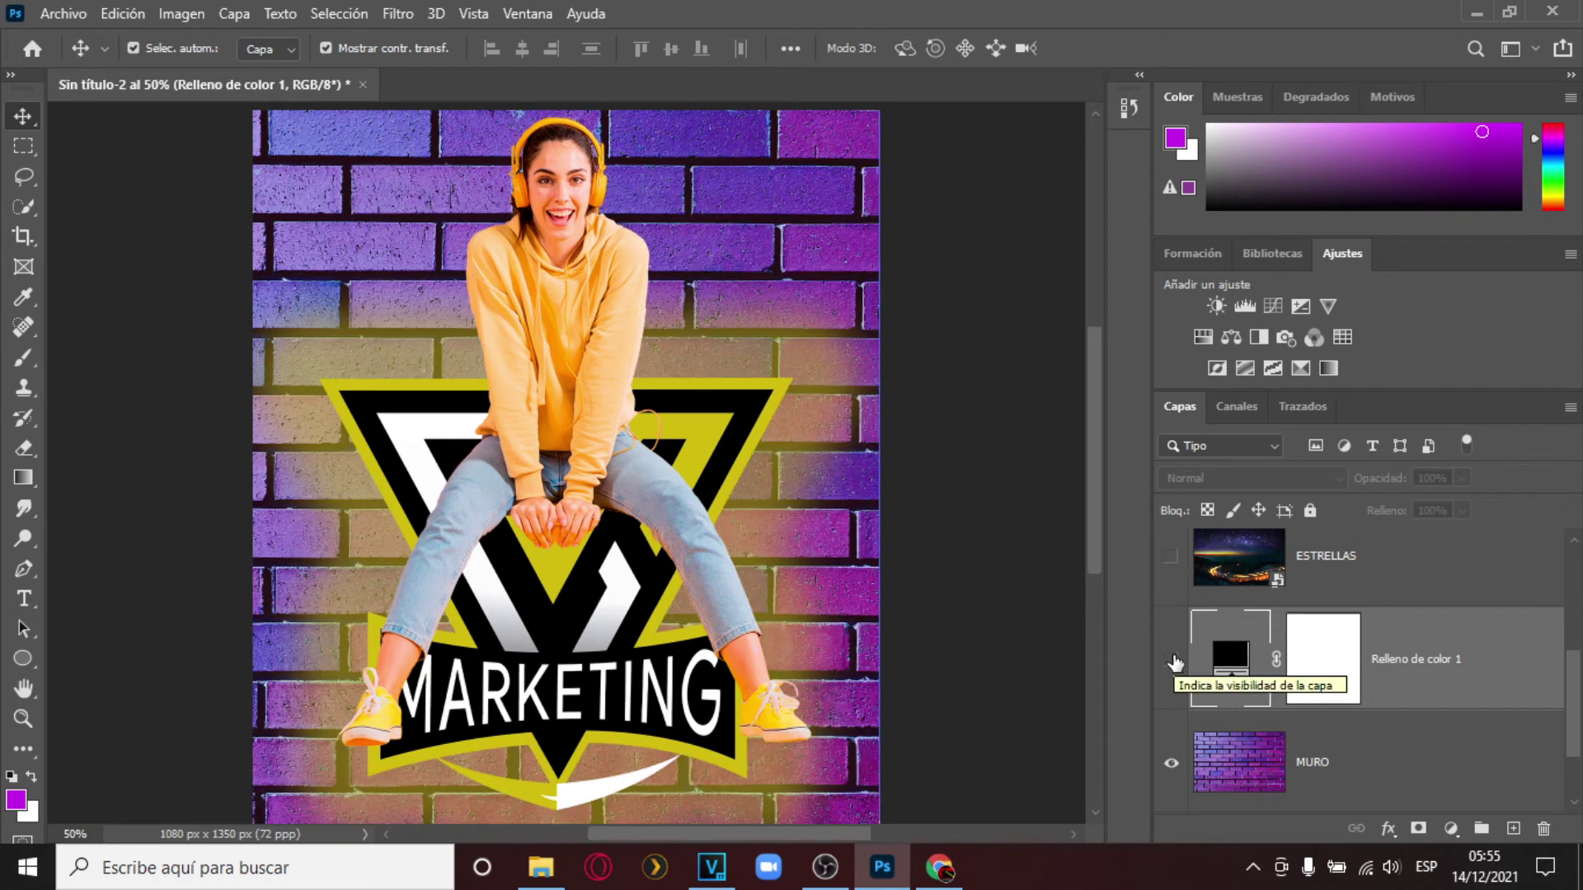
left_click(1172, 661)
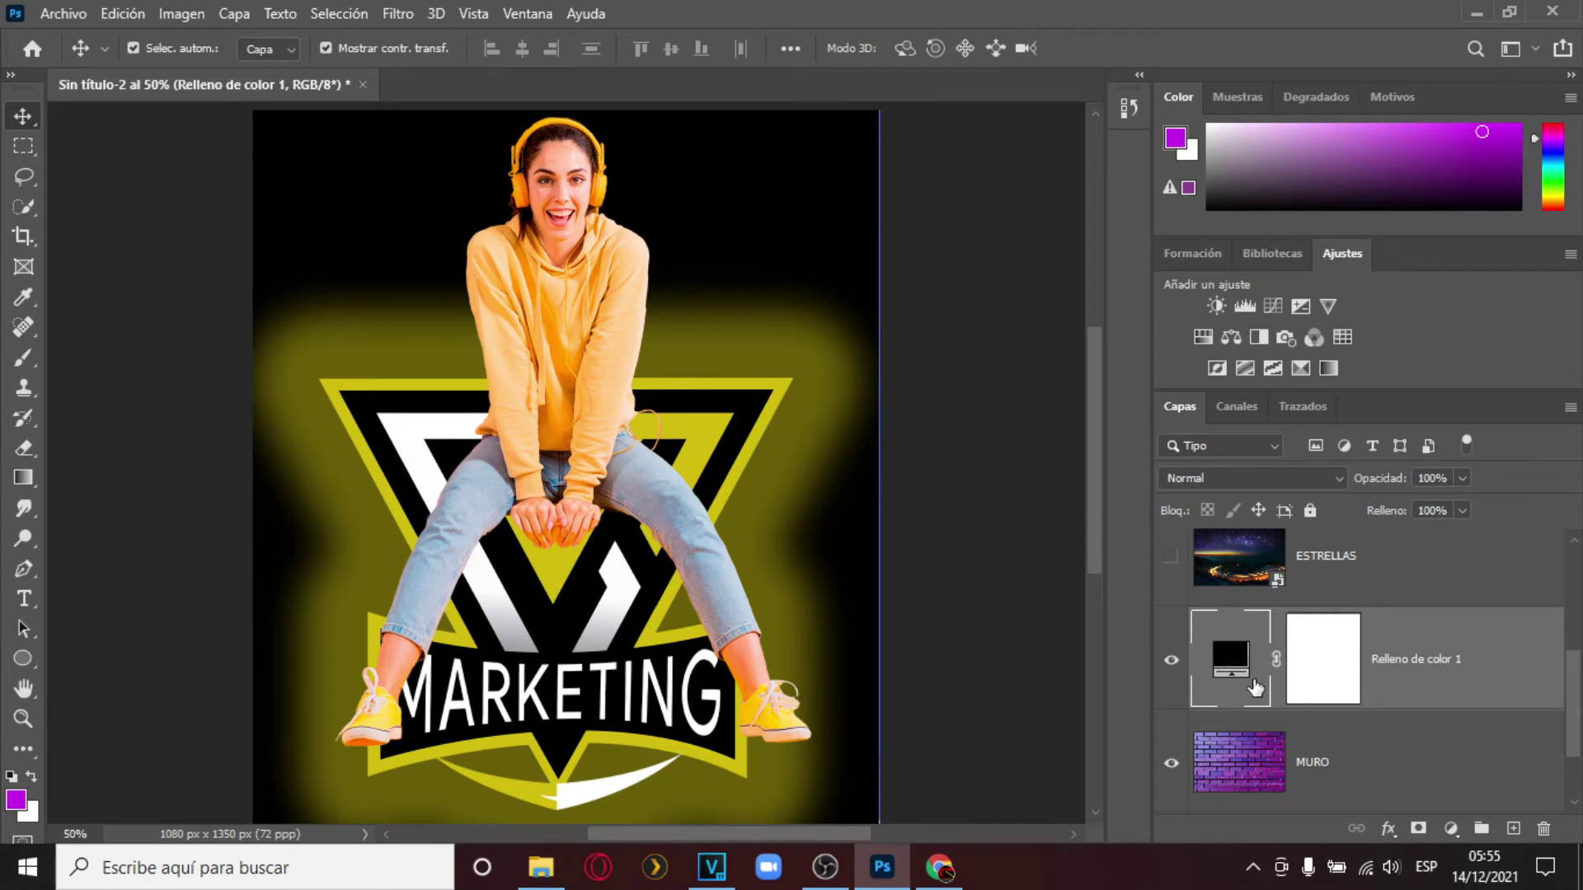
Try erasing a curved stroke on the black fill layer's mask to expose the brick wall, and undo the stroke.
left_click(1334, 680)
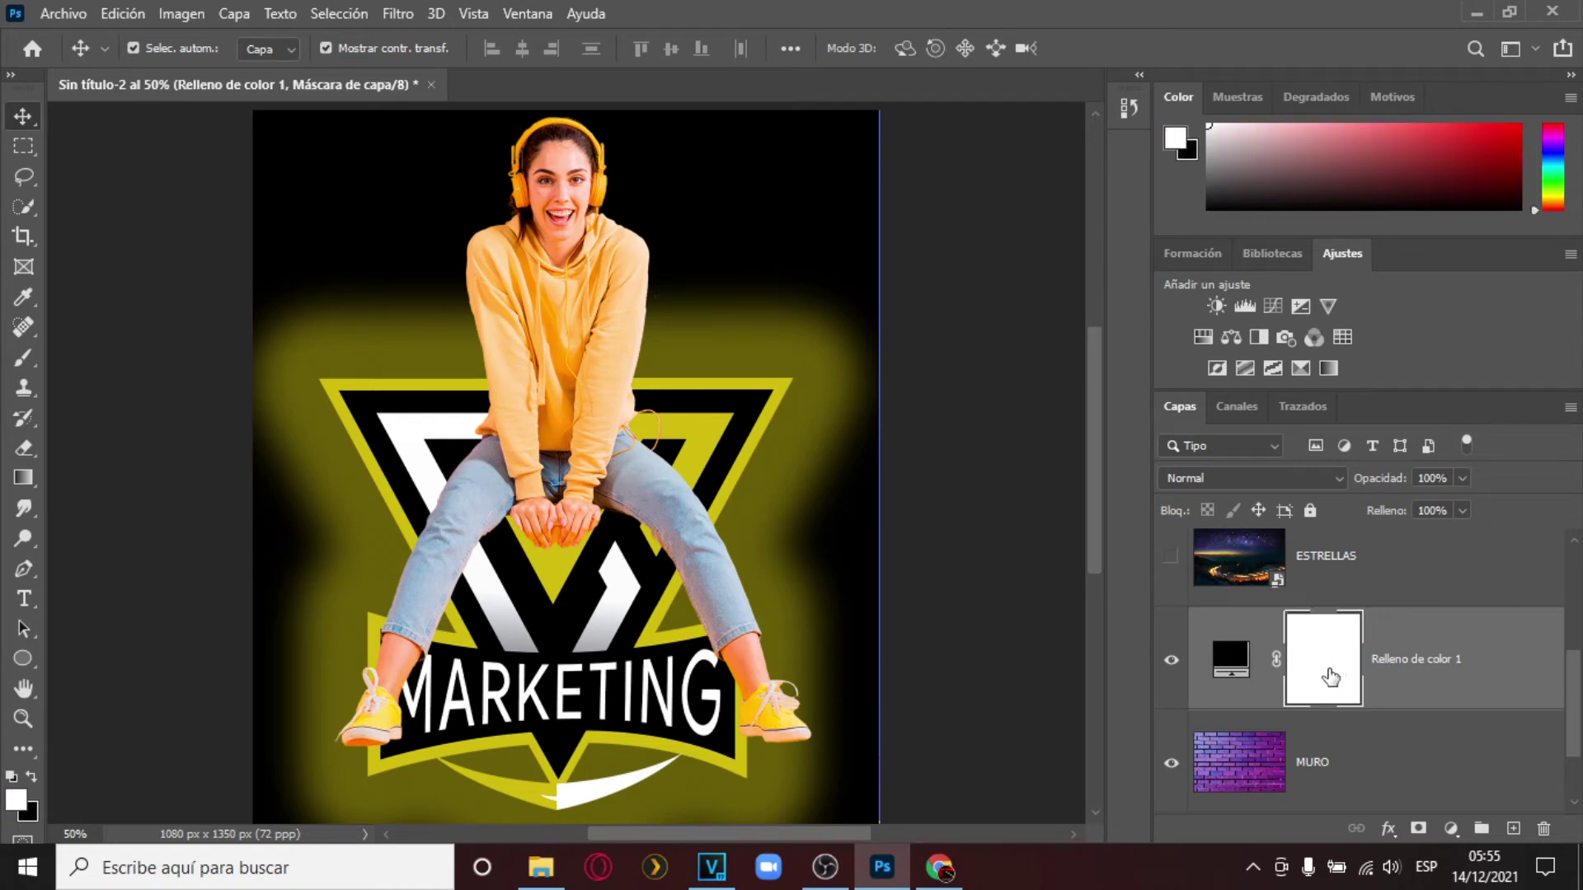
right_click(22, 365)
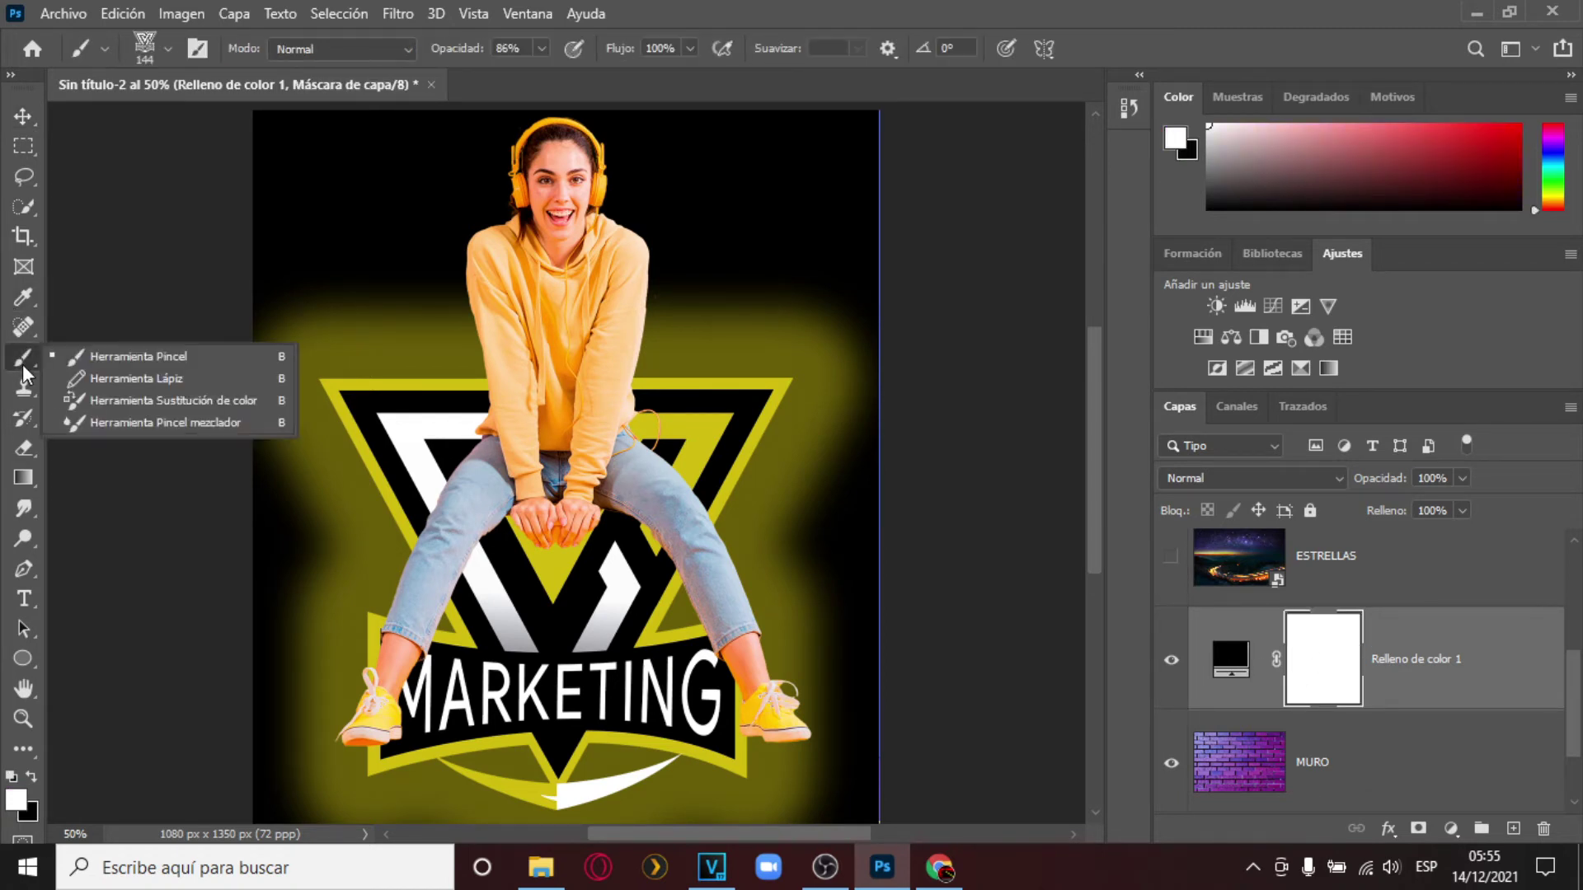
left_click(101, 357)
right_click(20, 448)
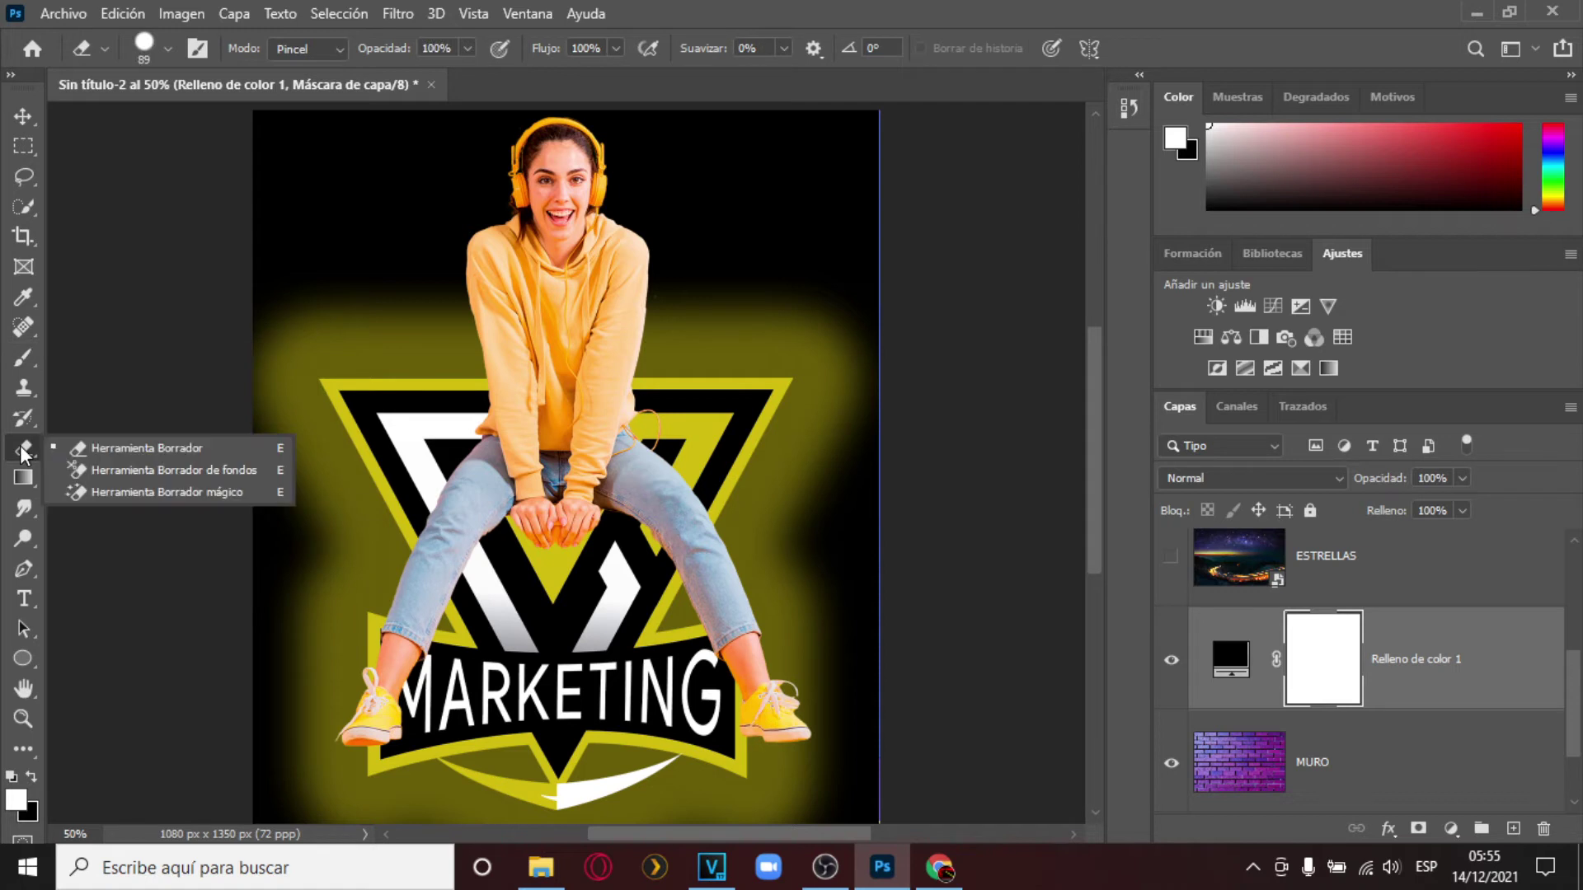
left_click(61, 447)
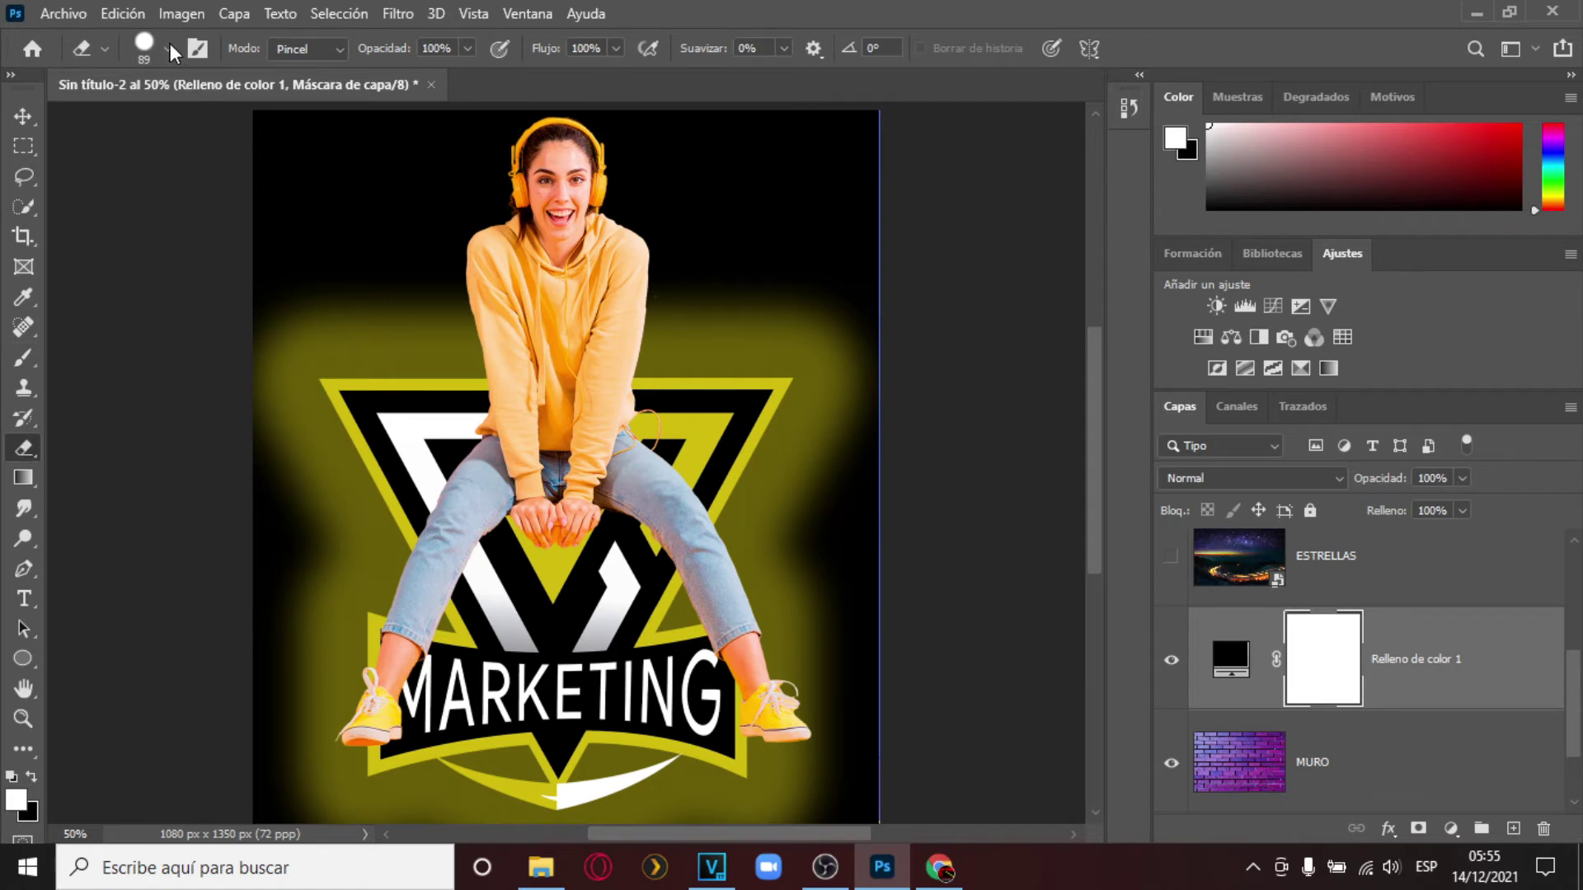
mouse_move(346, 206)
left_mouse_down()
mouse_move(399, 293)
mouse_move(737, 240)
mouse_move(822, 387)
mouse_move(845, 550)
mouse_move(791, 660)
mouse_move(337, 660)
mouse_move(288, 741)
mouse_move(287, 783)
left_mouse_up()
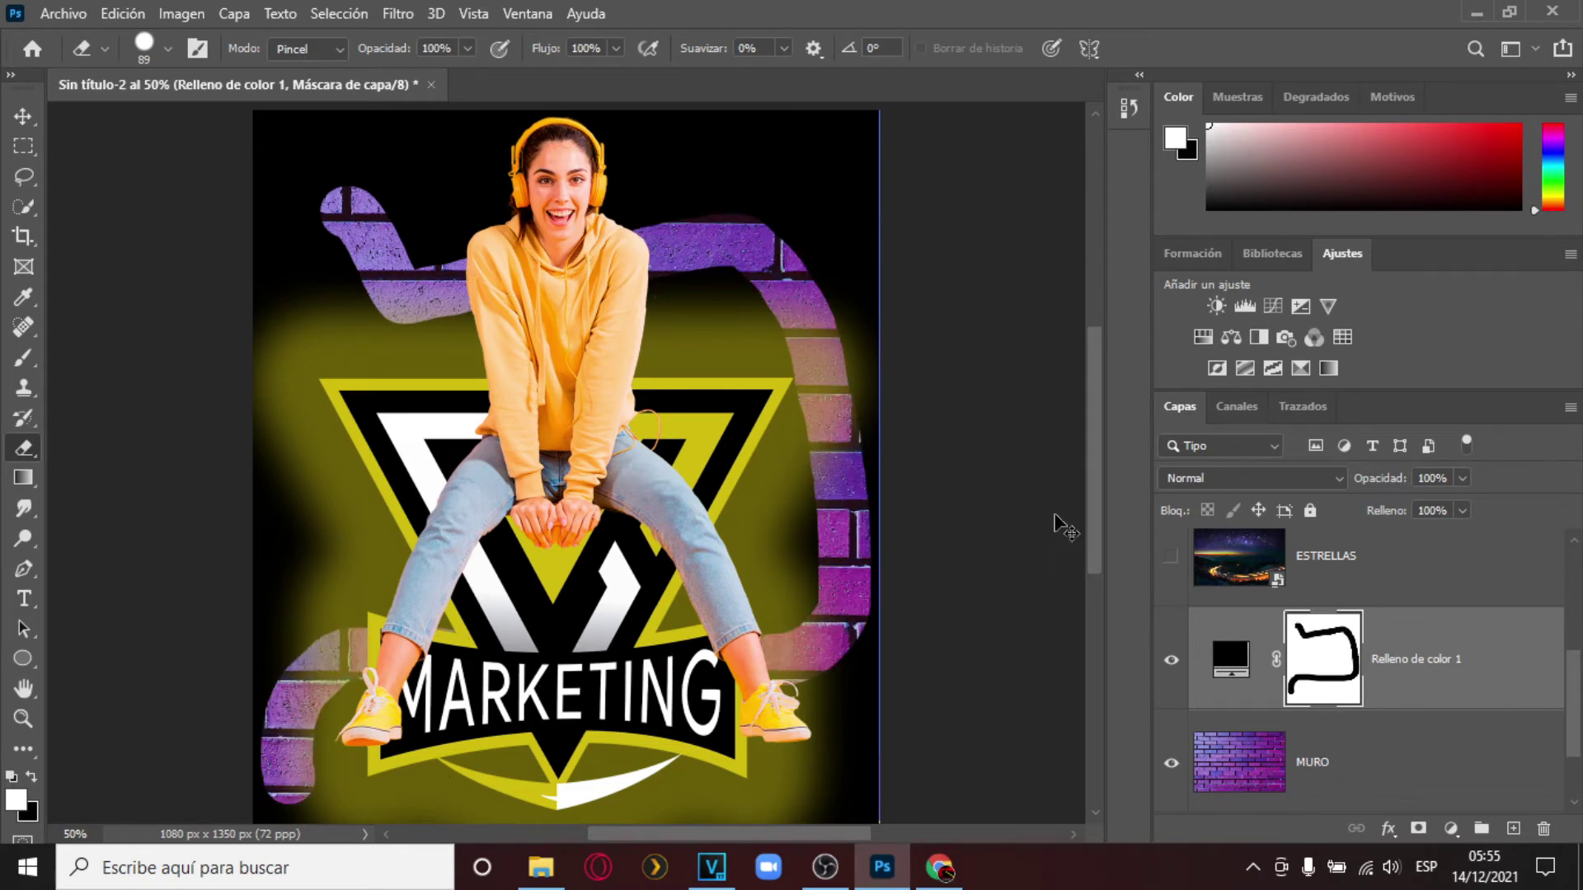
key("ctrl+z")
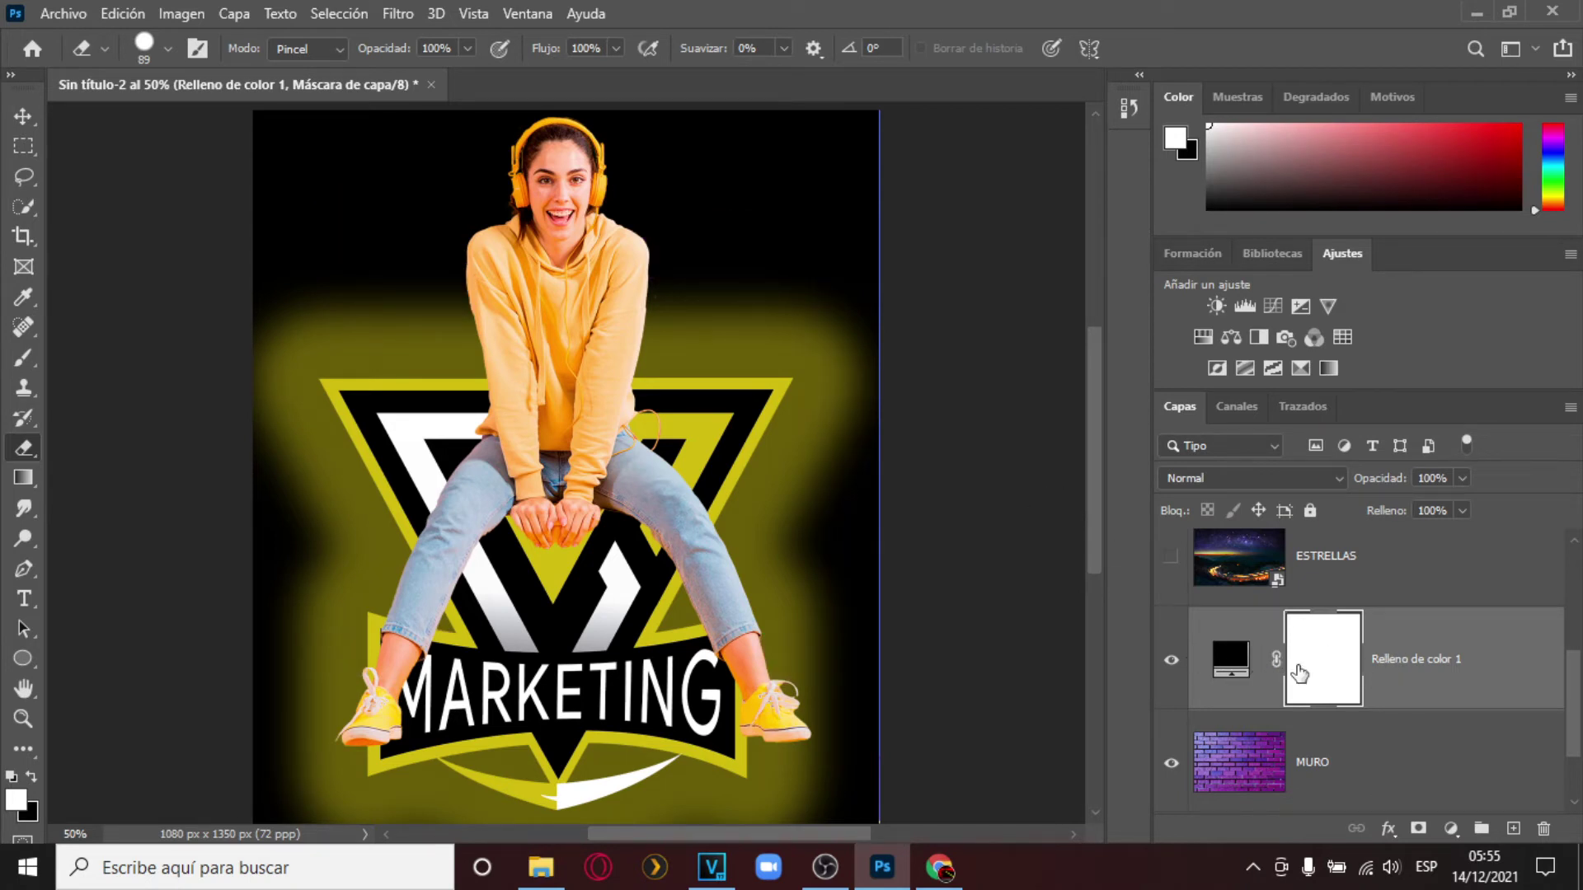
Rename the black fill layer above MURO as Color Uniforme negro.
double_click(1387, 663)
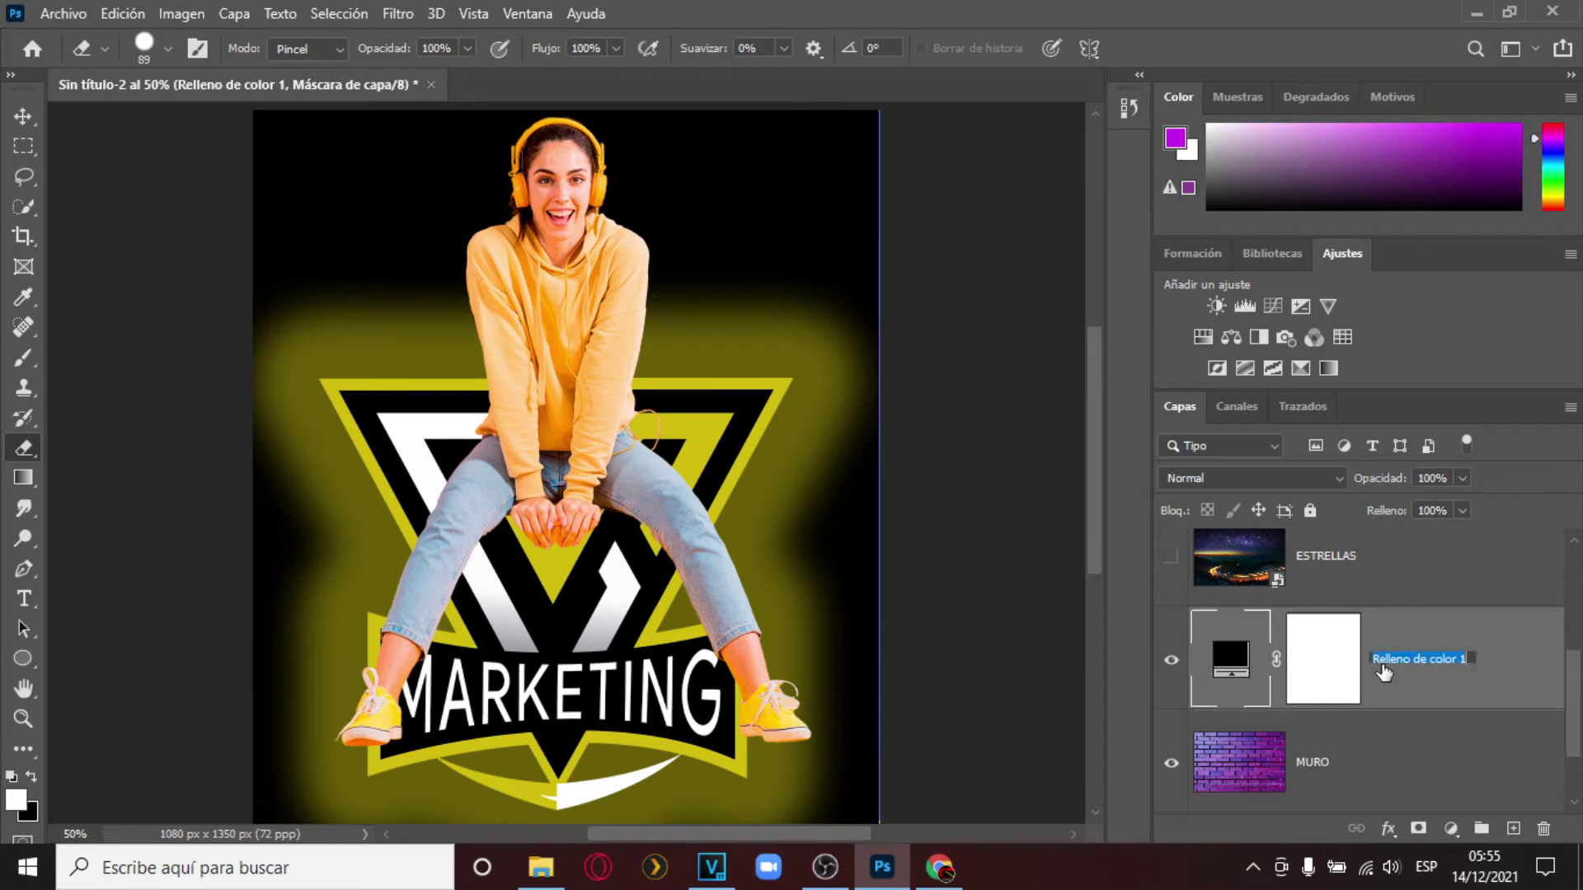
type("Uniforme negro")
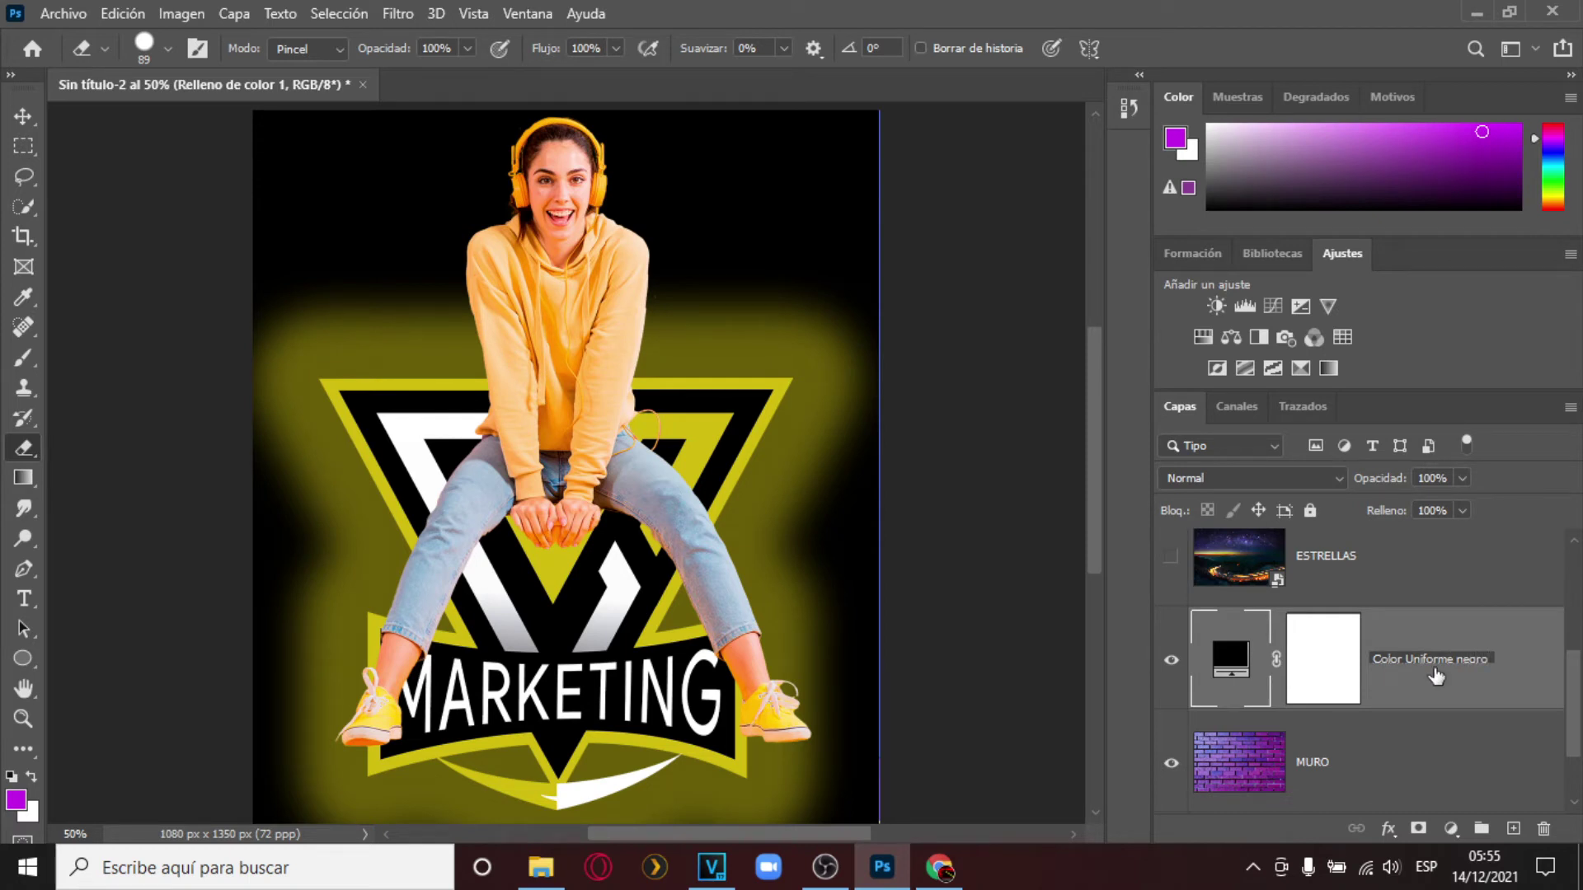
key("Return")
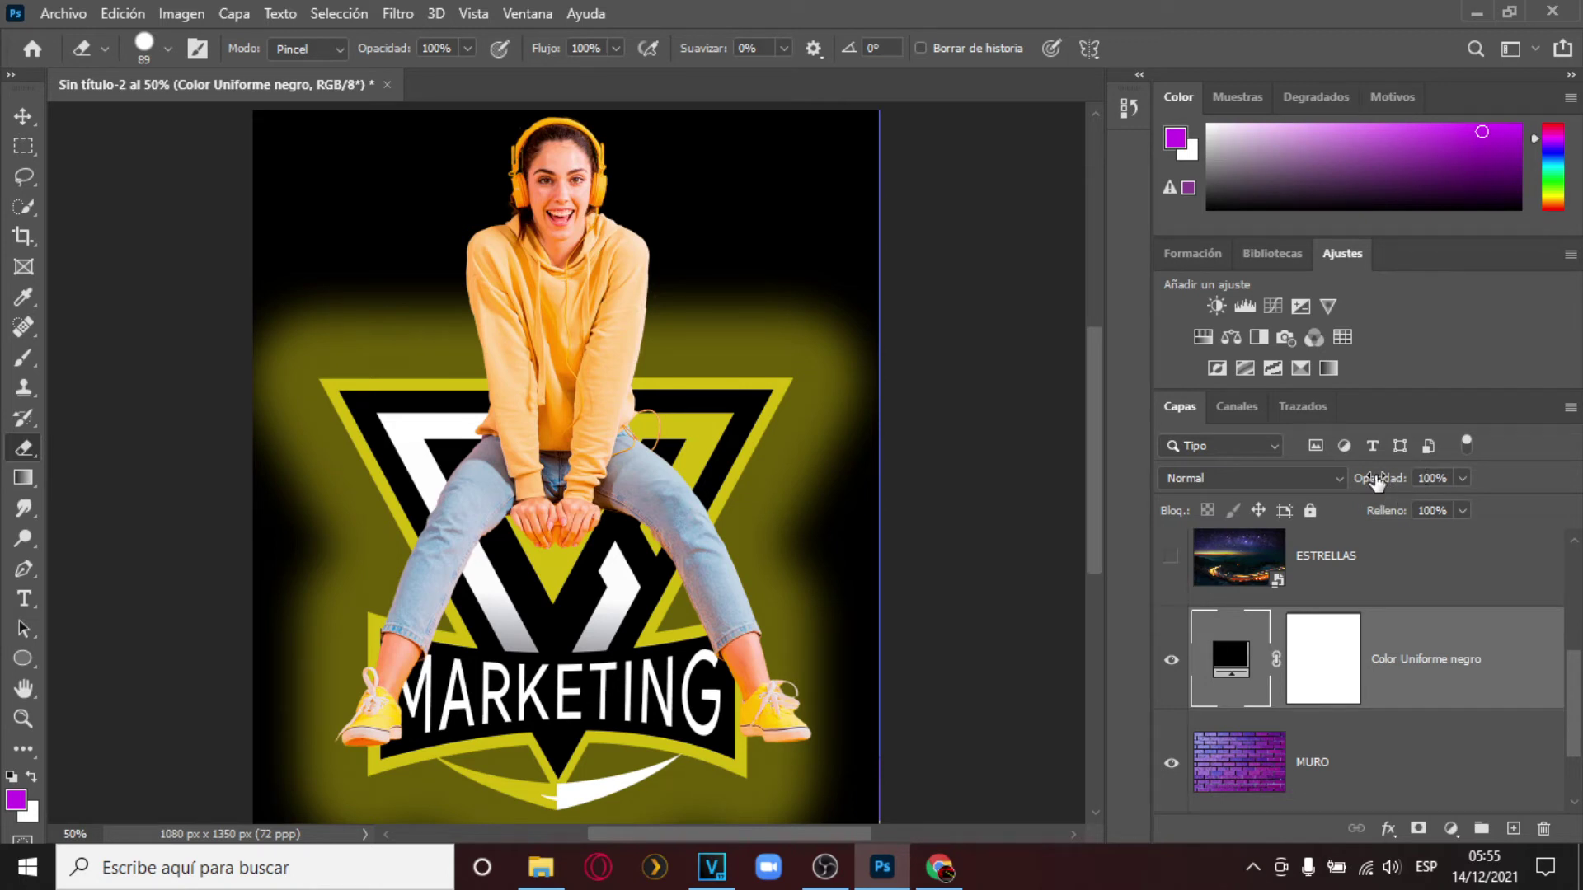
Set the Color Uniforme negro layer's opacity to 60% and show the ESTRELLAS layer again.
left_click(1463, 479)
left_click_drag(1427, 506, 1421, 506)
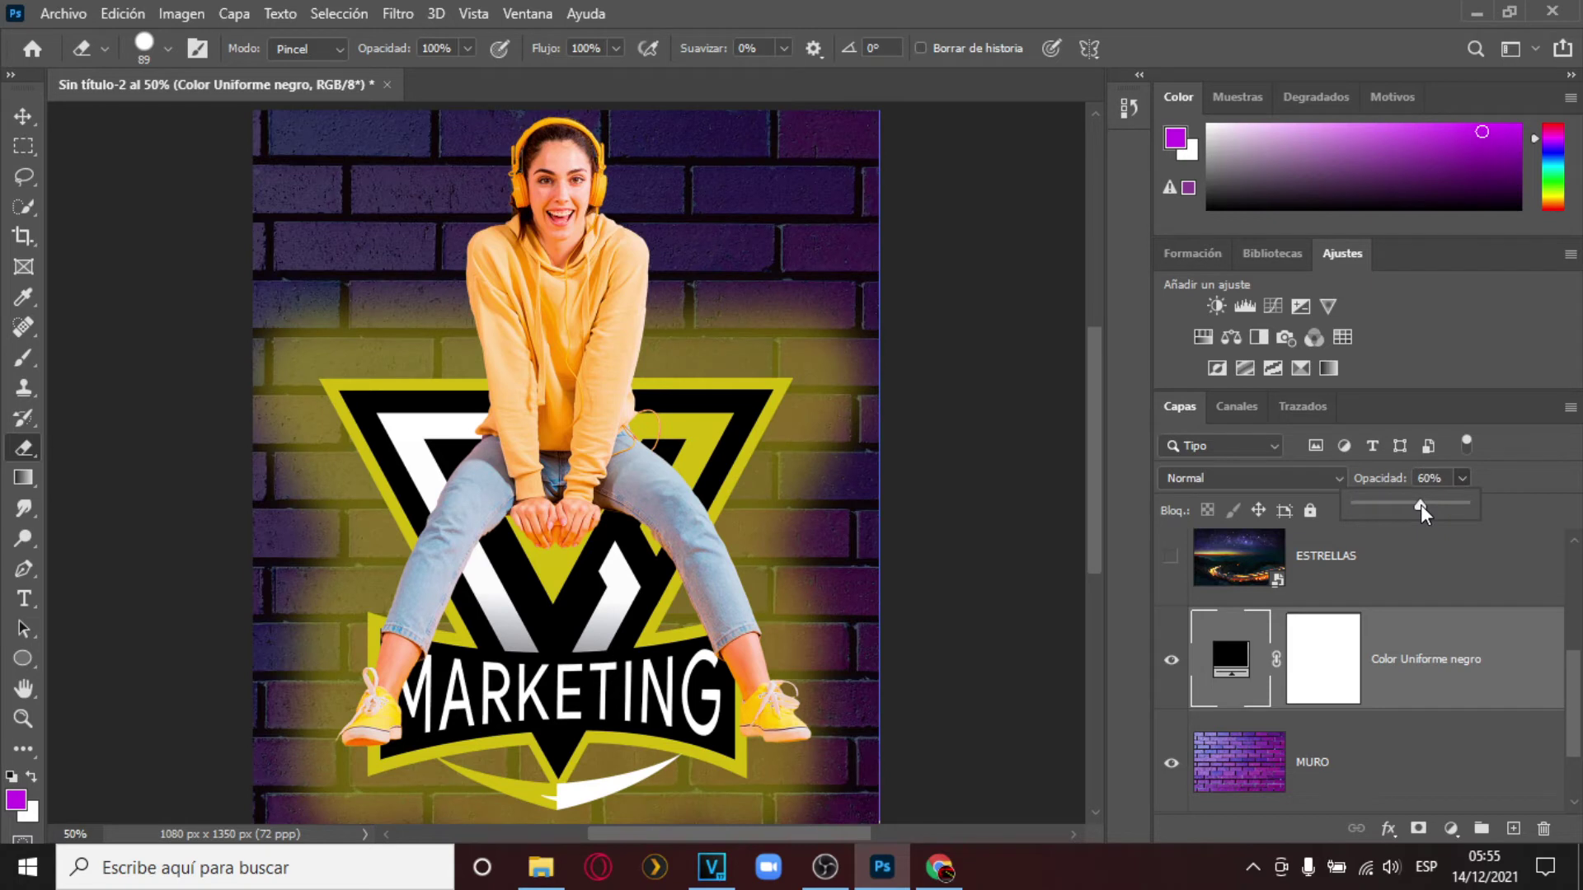
left_click(1501, 474)
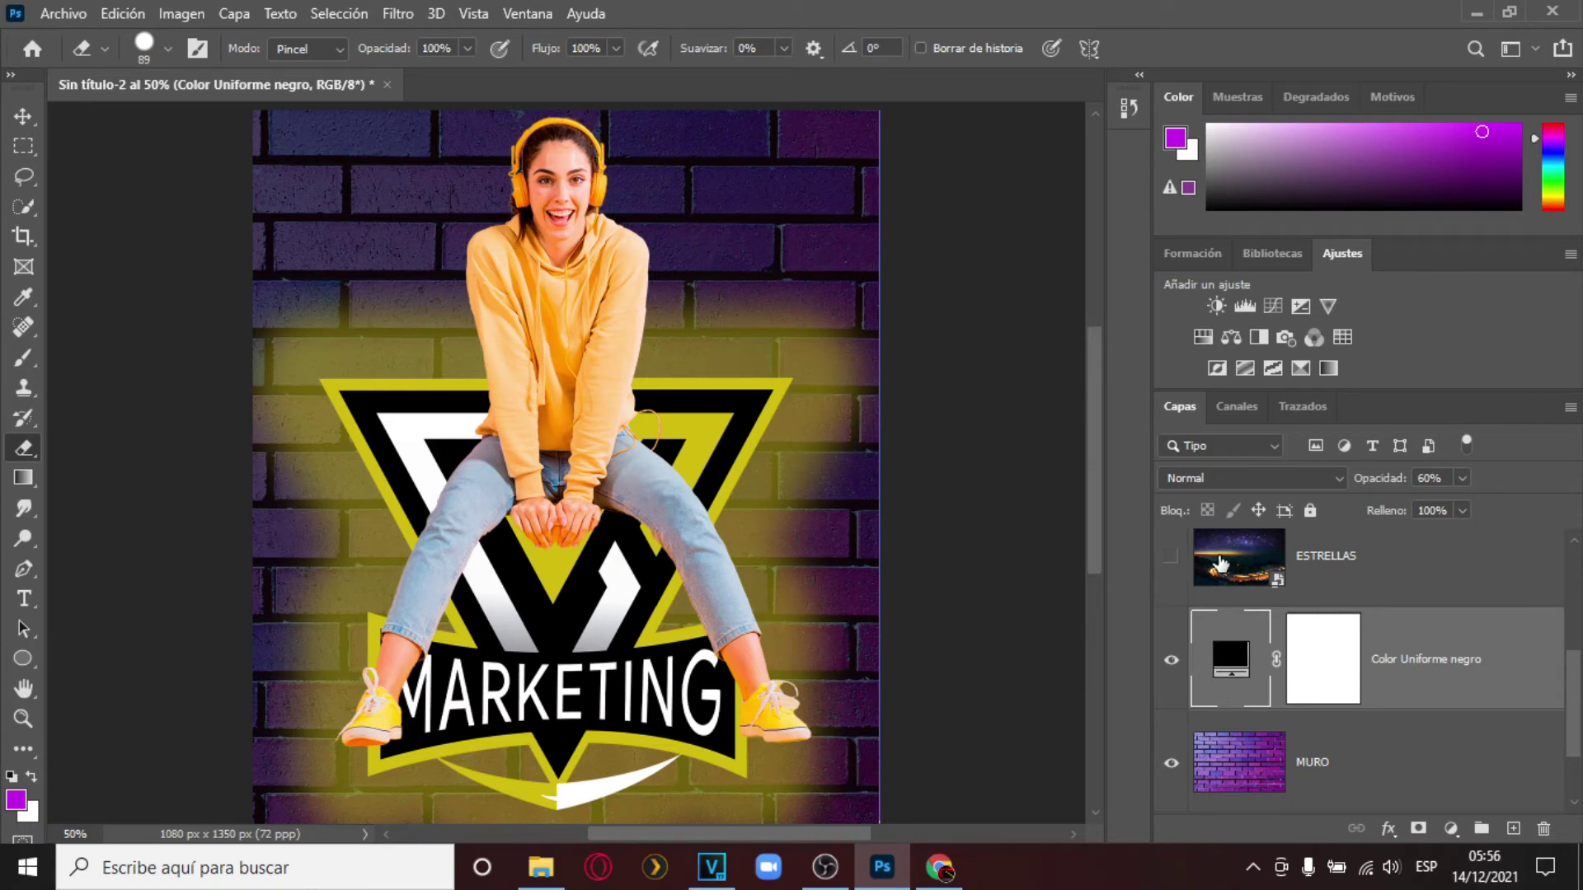
left_click(1171, 558)
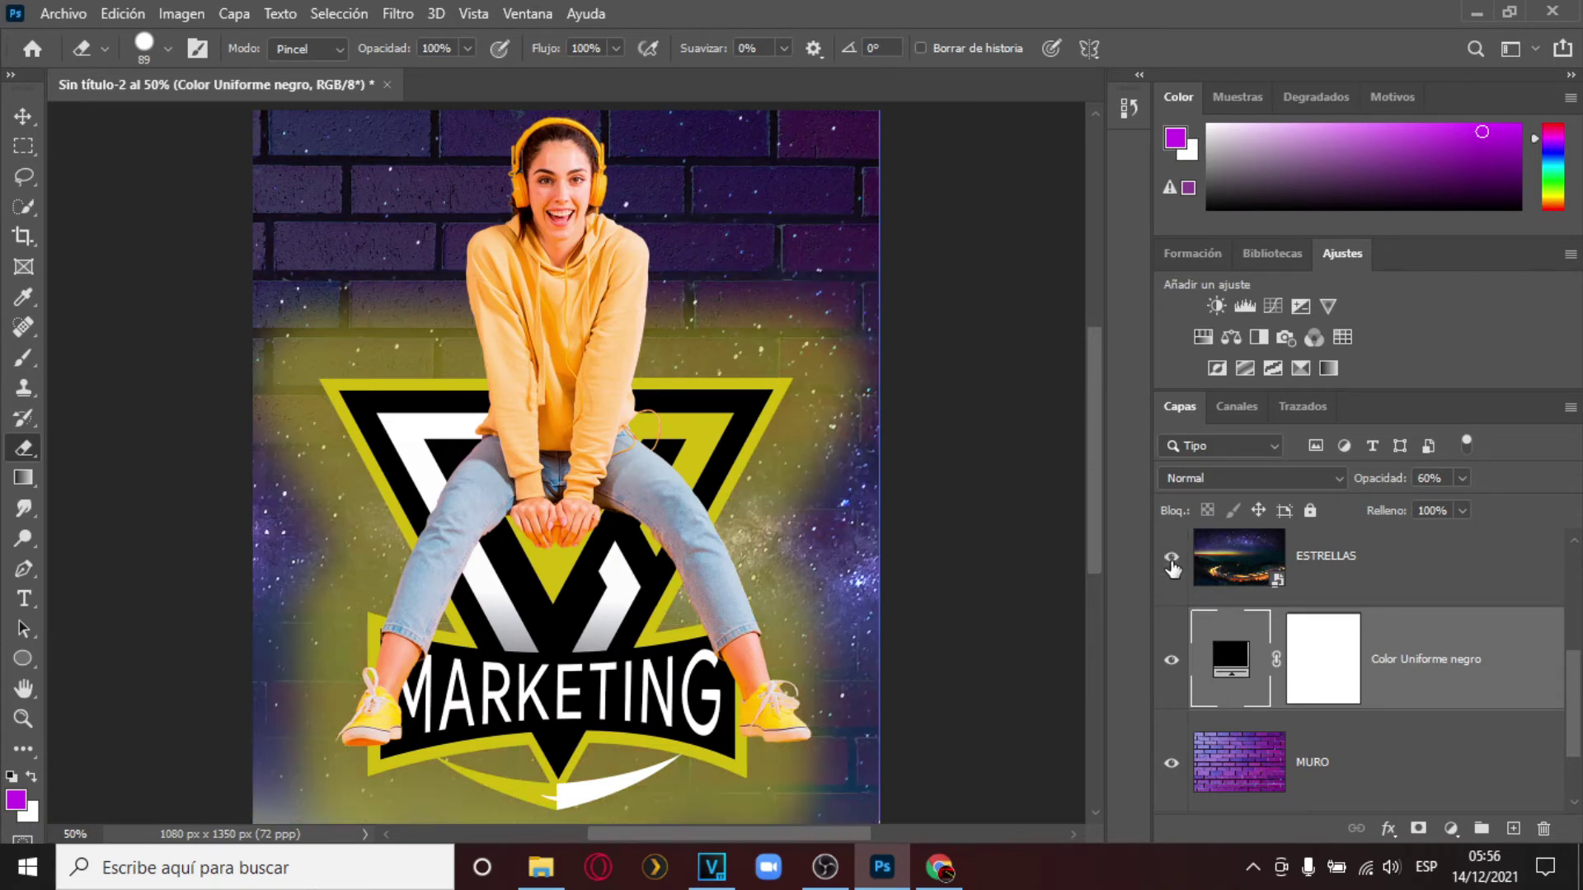
Review the ESTRELLAS, Color Uniforme negro and MURO layers, toggling the black fill off and on to compare the wall's brightness.
left_click(1348, 569)
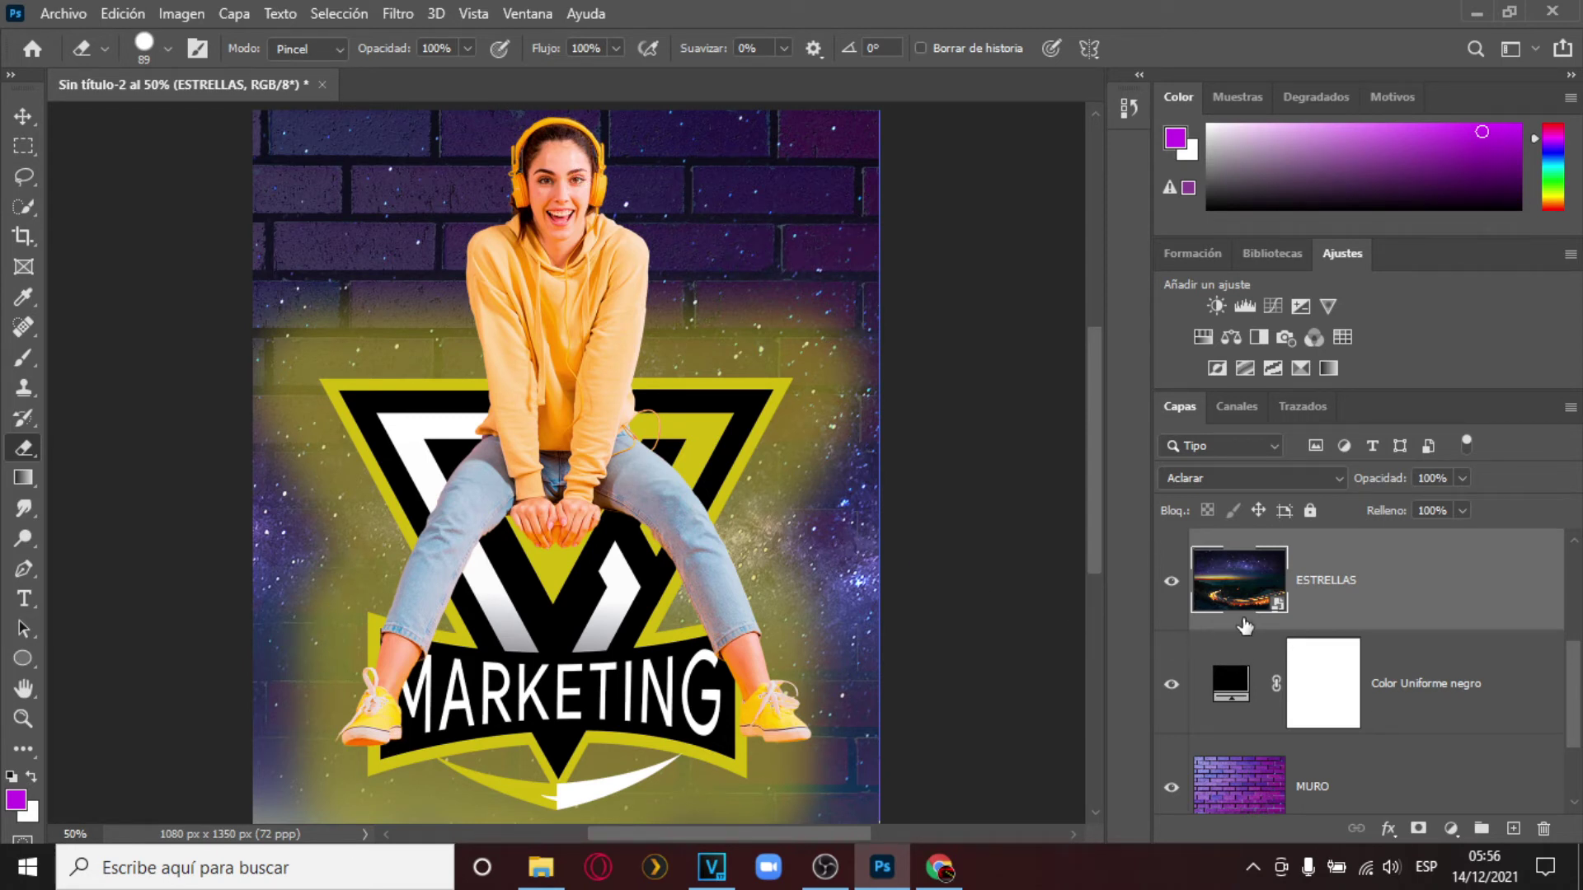
scroll(1355, 627, "down", 1)
scroll(1344, 635, "up", 1)
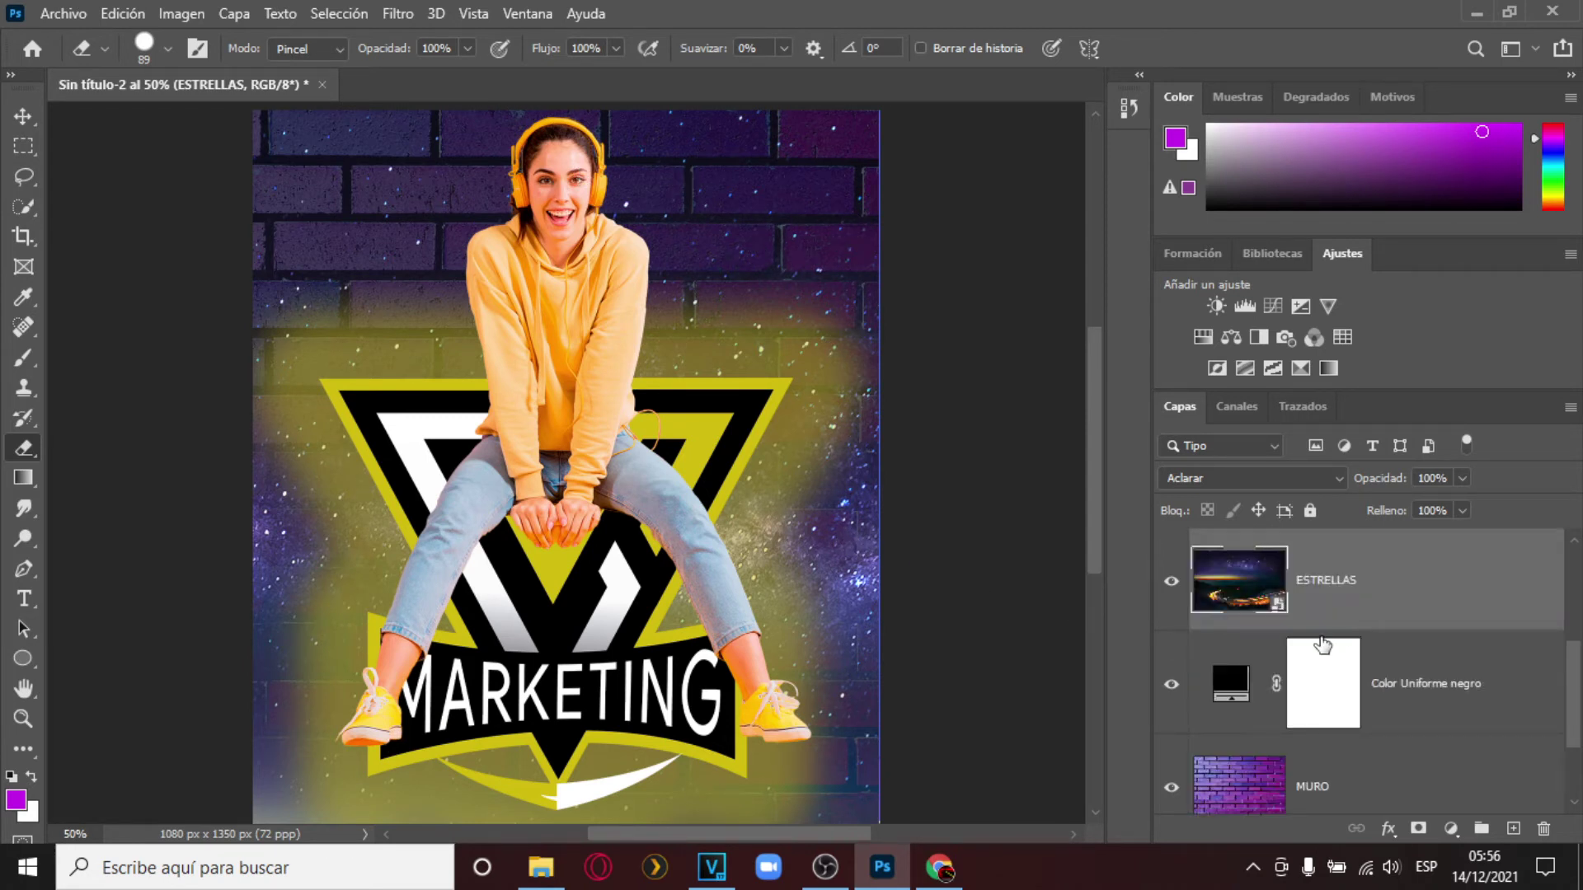
left_click(1399, 707)
scroll(1191, 689, "down", 1)
scroll(1191, 691, "up", 1)
scroll(1191, 691, "down", 1)
left_click(1483, 720)
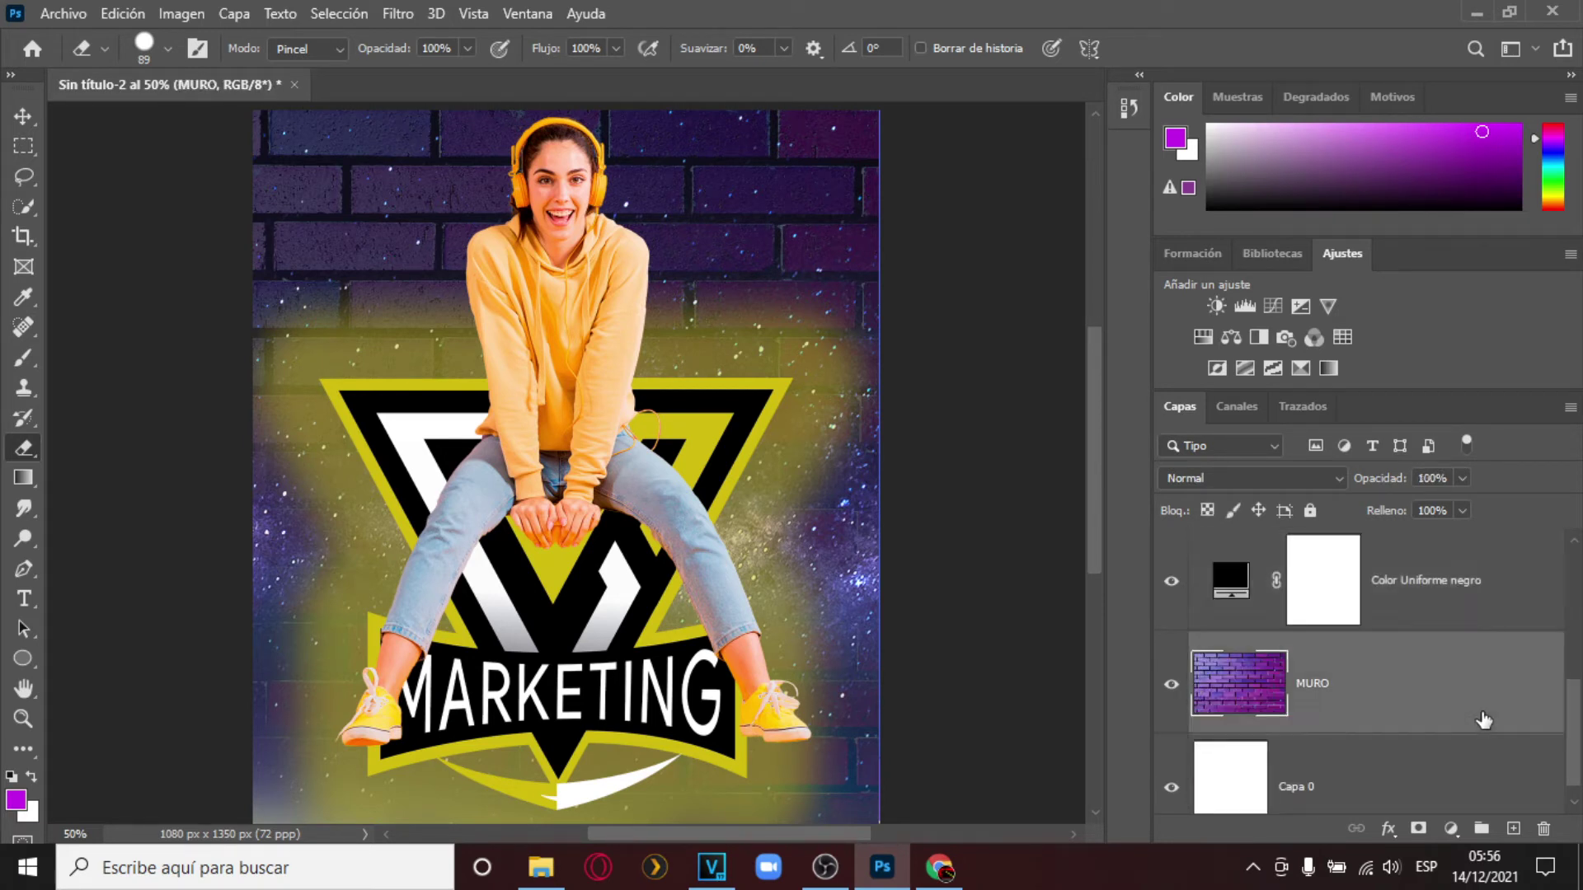
scroll(1325, 707, "up", 1)
scroll(1267, 707, "down", 1)
left_click(1172, 583)
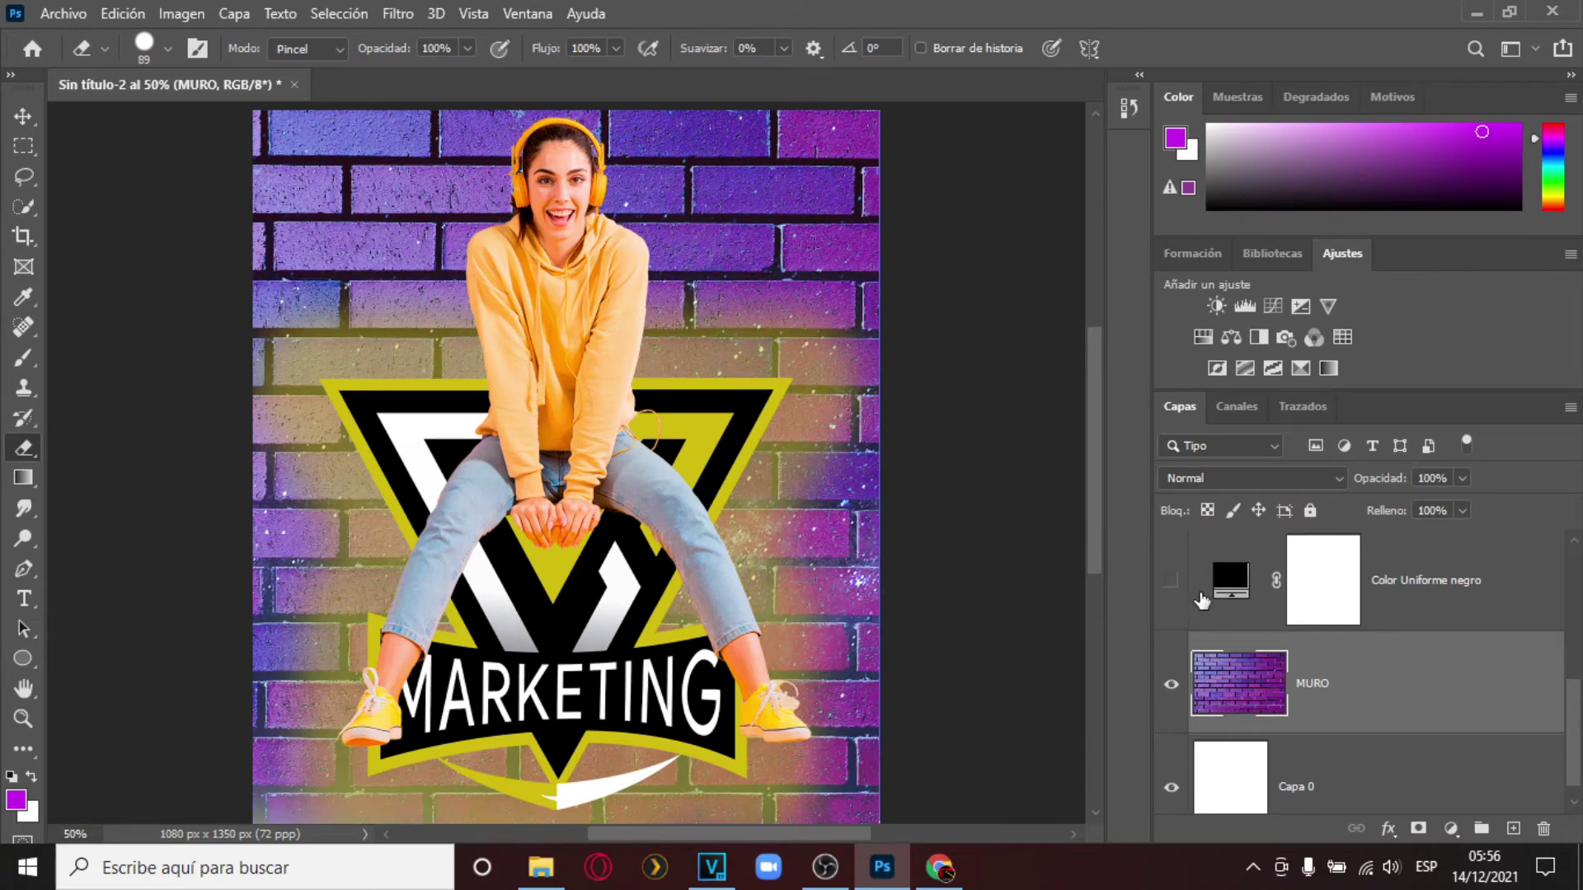
left_click(1172, 581)
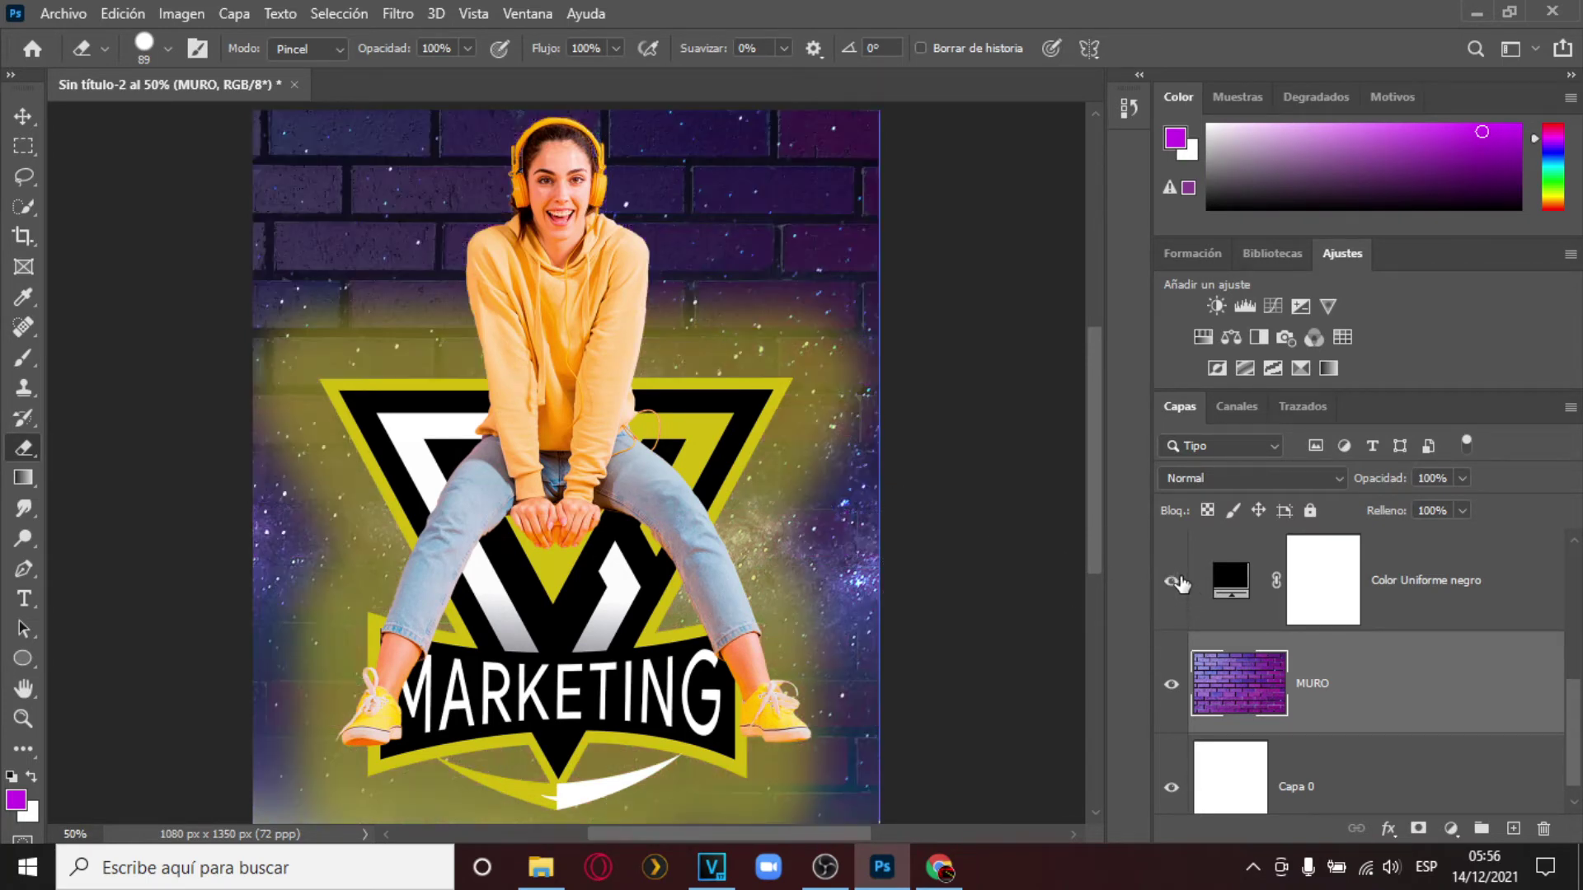
left_click(1373, 562)
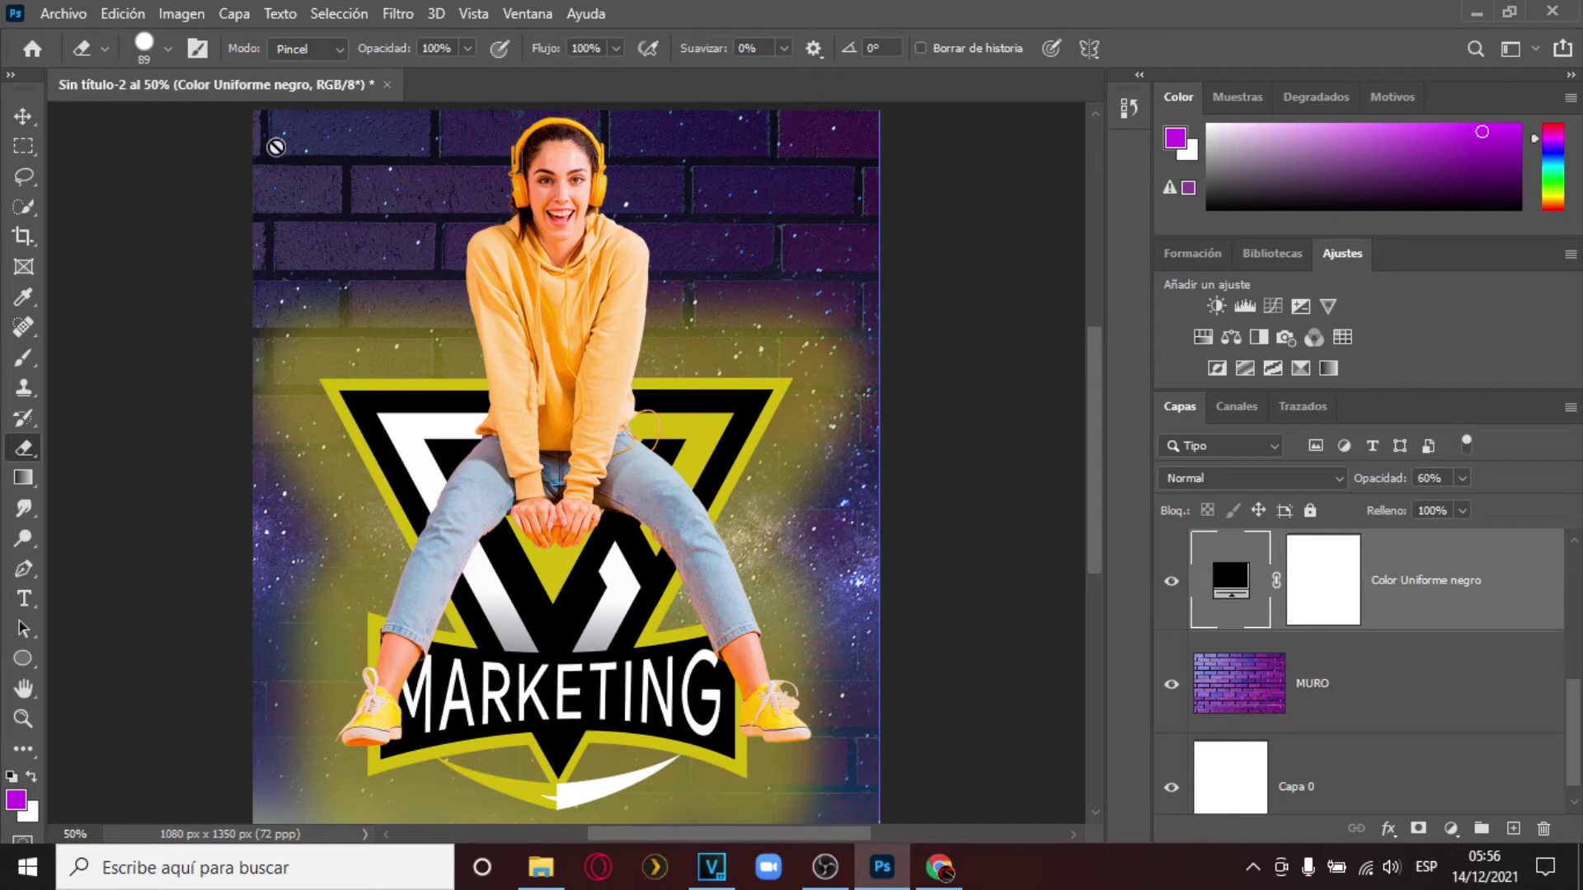
Open the composition in Guardar para Web and set the export to JPEG with Muy alta quality at 90.
left_click(81, 14)
mouse_move(127, 350)
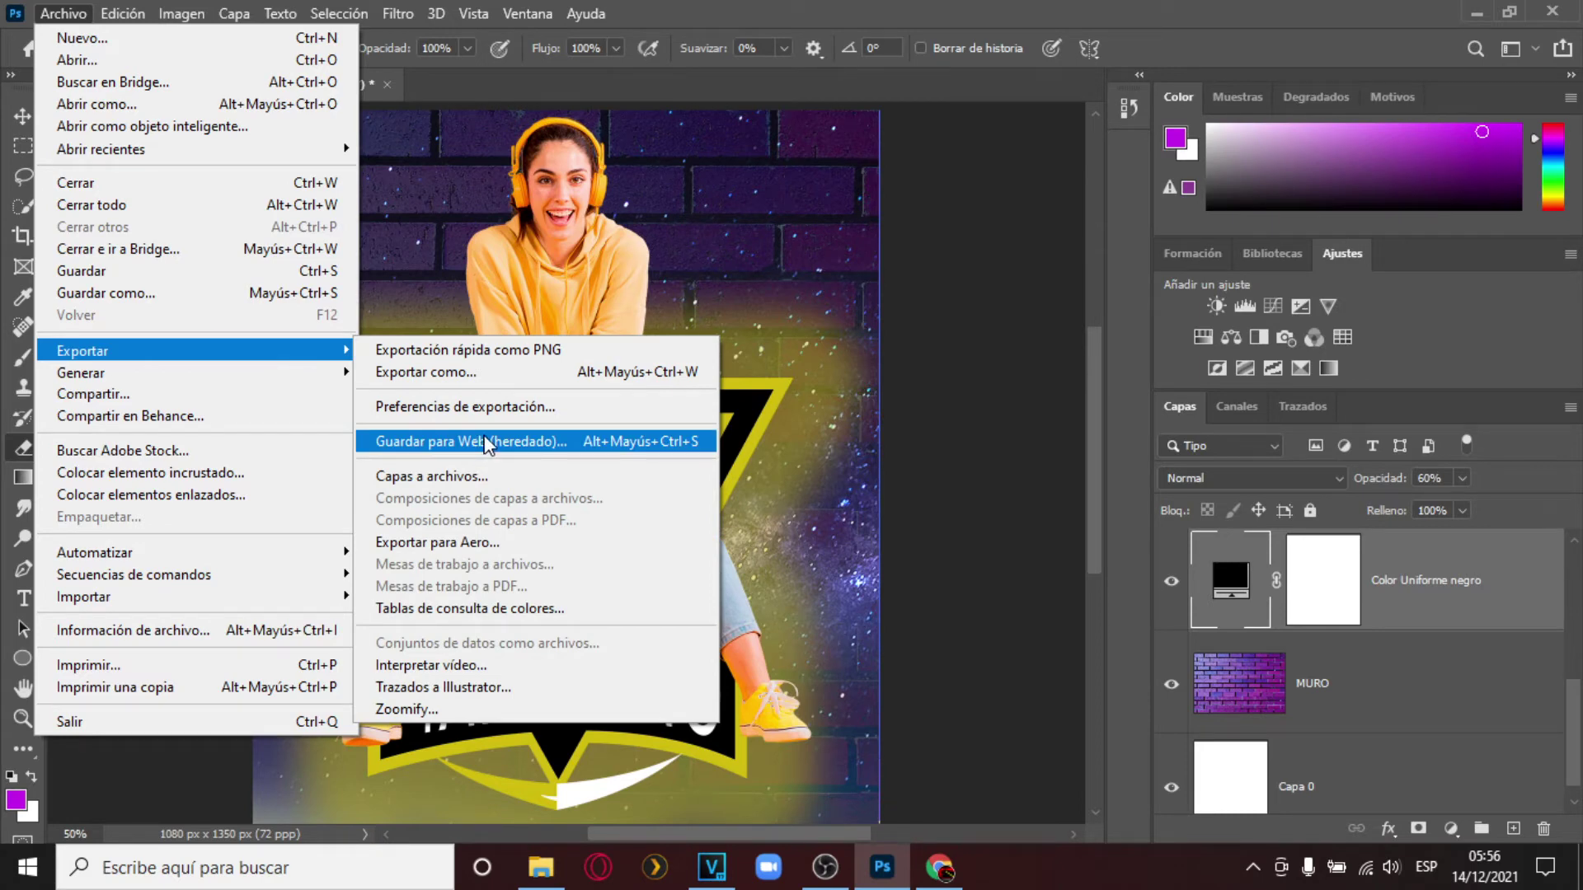
left_click(605, 443)
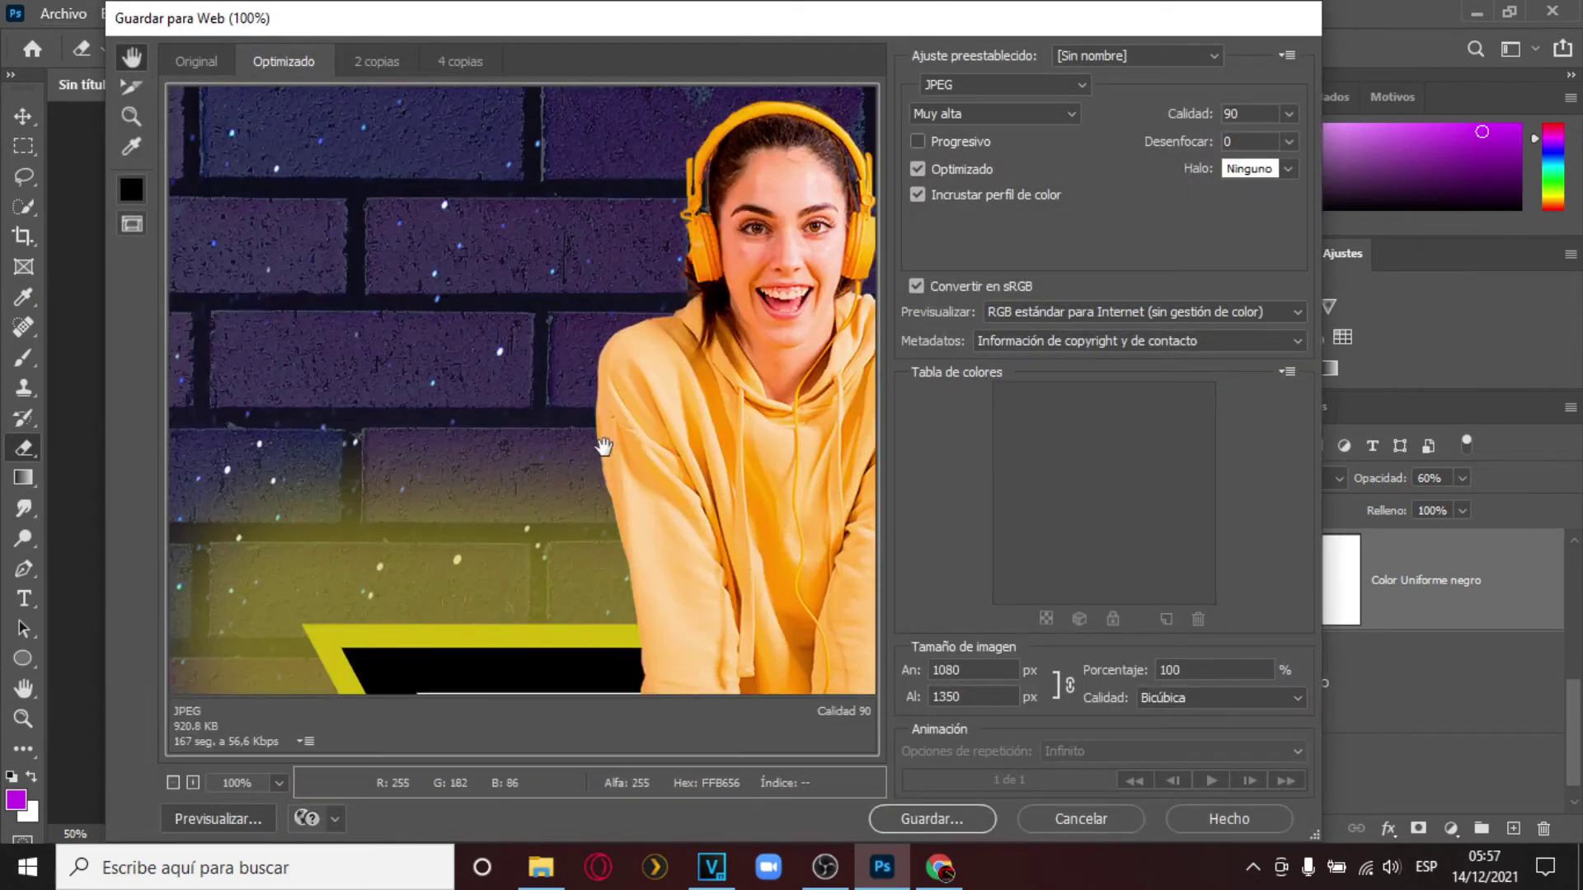
left_click_drag(608, 442, 362, 412)
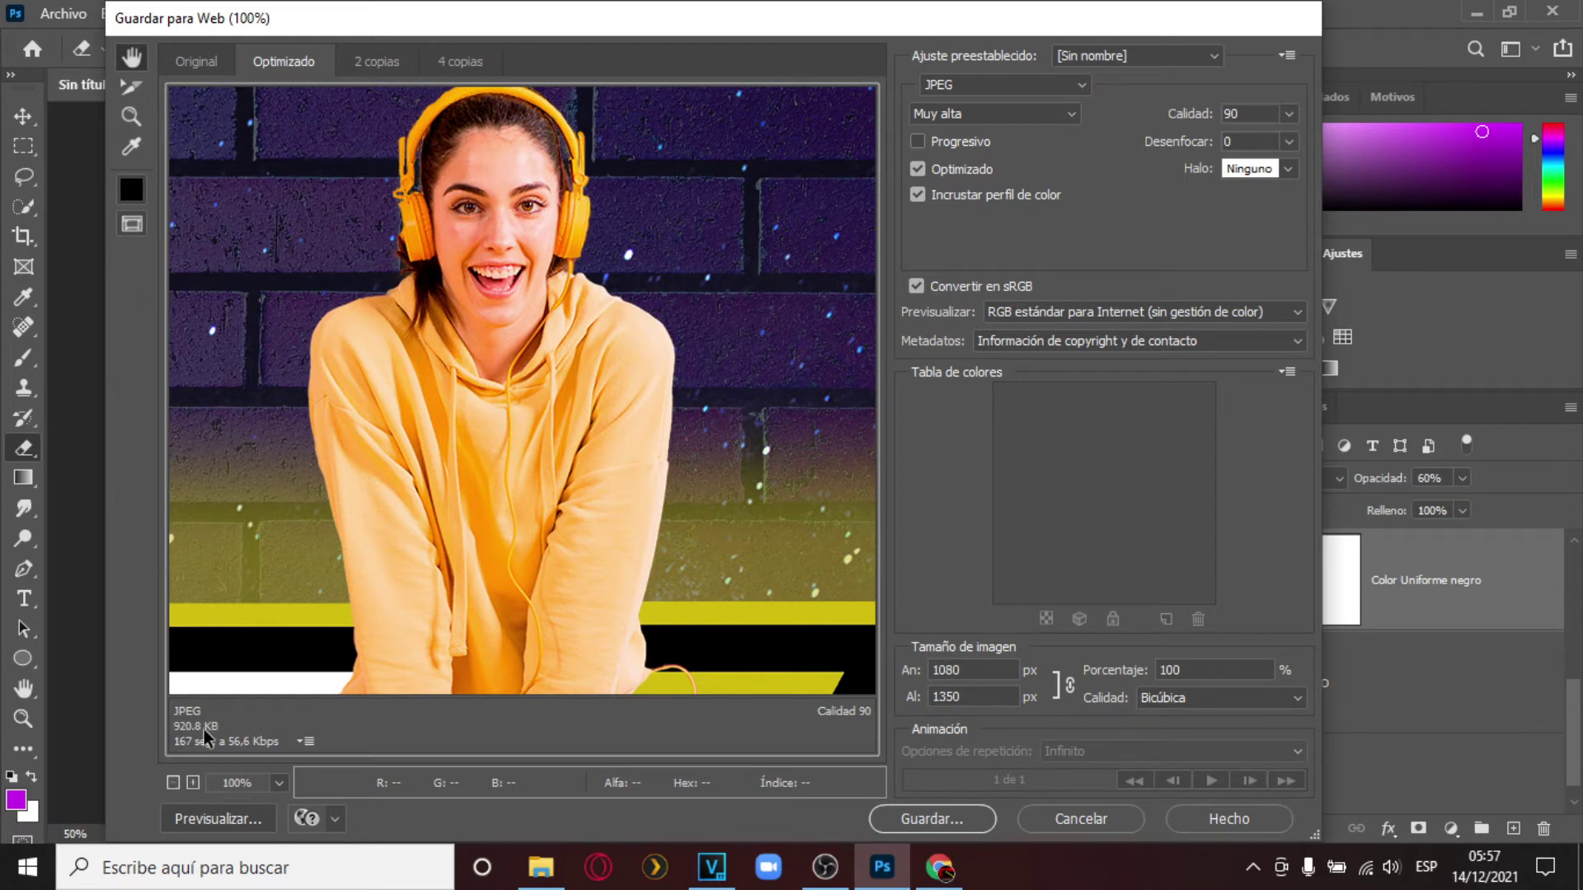
left_click(961, 94)
left_click(962, 122)
left_click(1003, 120)
left_click(993, 196)
left_click(1289, 119)
left_click_drag(1275, 139, 1279, 140)
Preview the image at 50% and save the optimized JPEG in Escritorio as Ejercicio 2 clase 2.
left_click(172, 782)
left_click(172, 783)
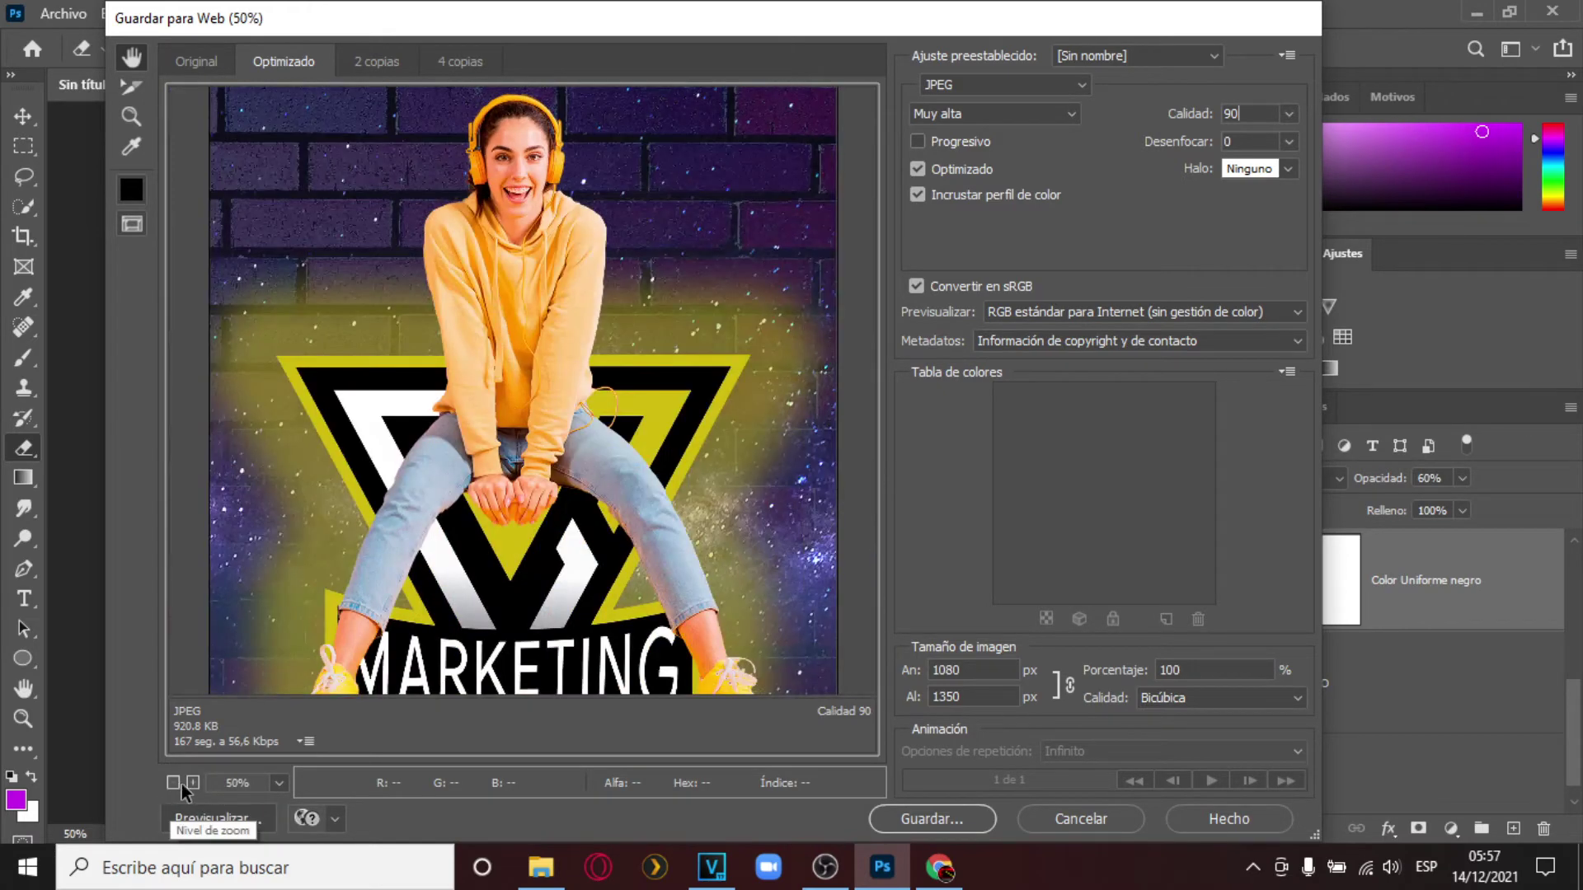
scroll(758, 582, "down", 2)
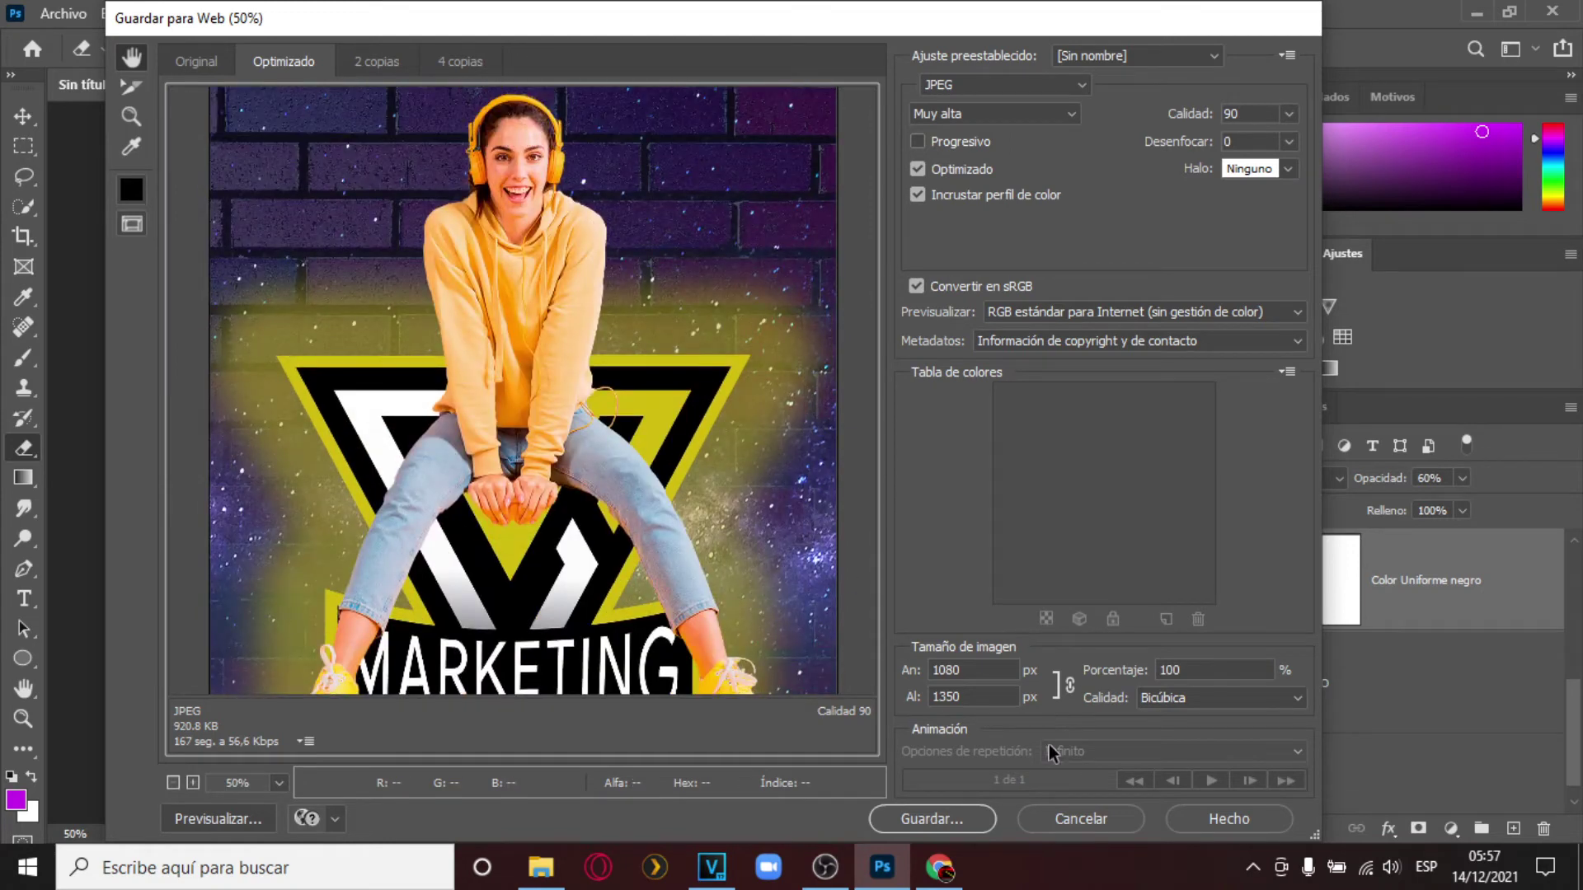
left_click(953, 820)
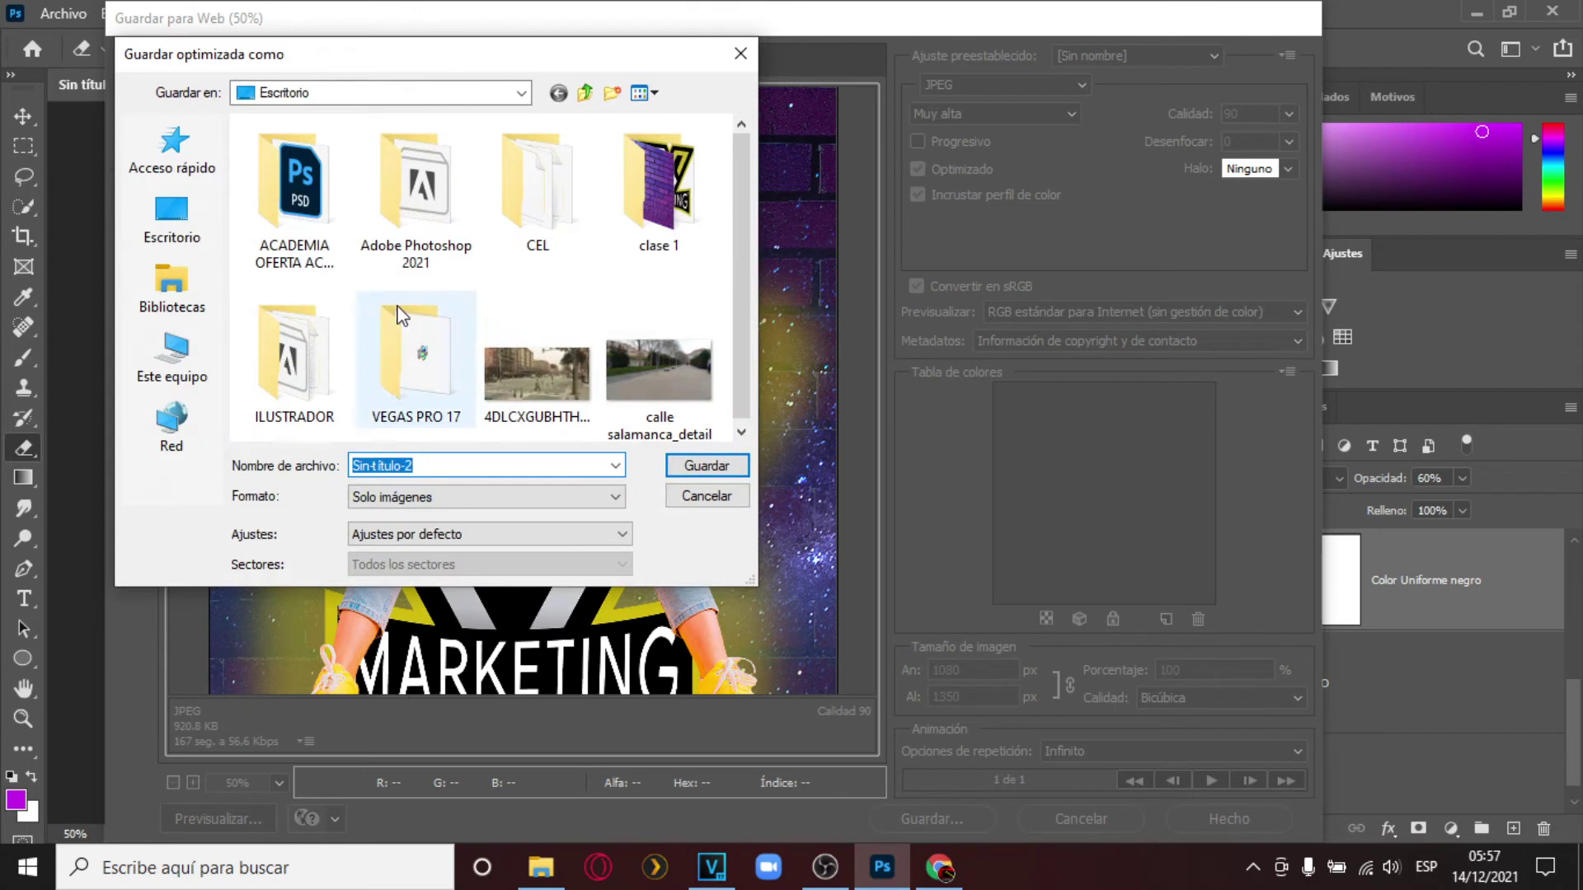
left_click(202, 235)
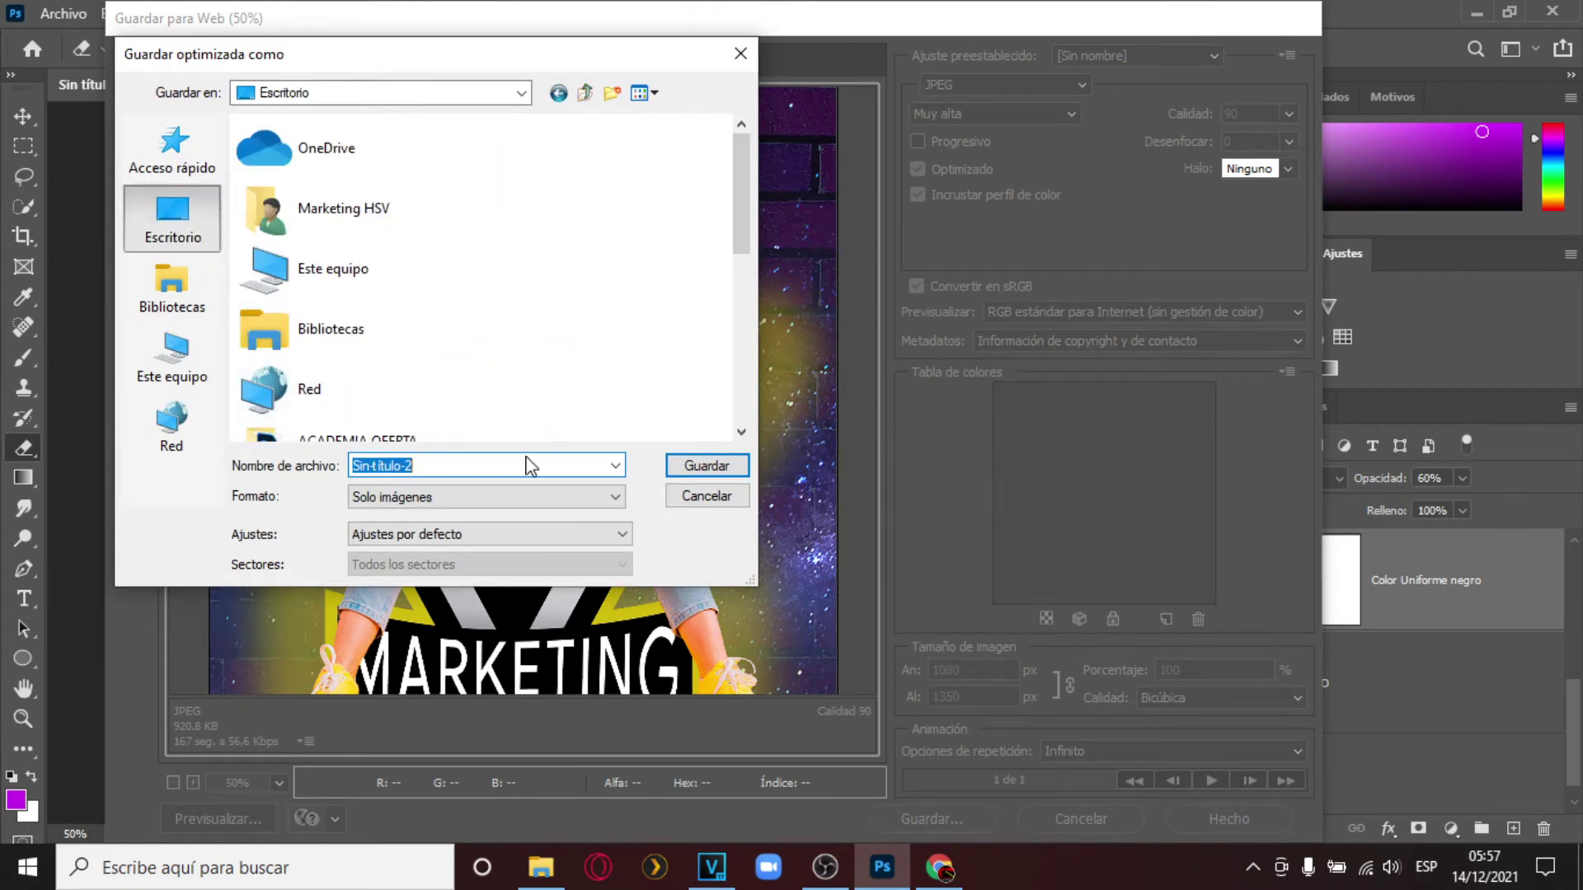
type("Ejercicio 2 clase 2")
left_click(692, 462)
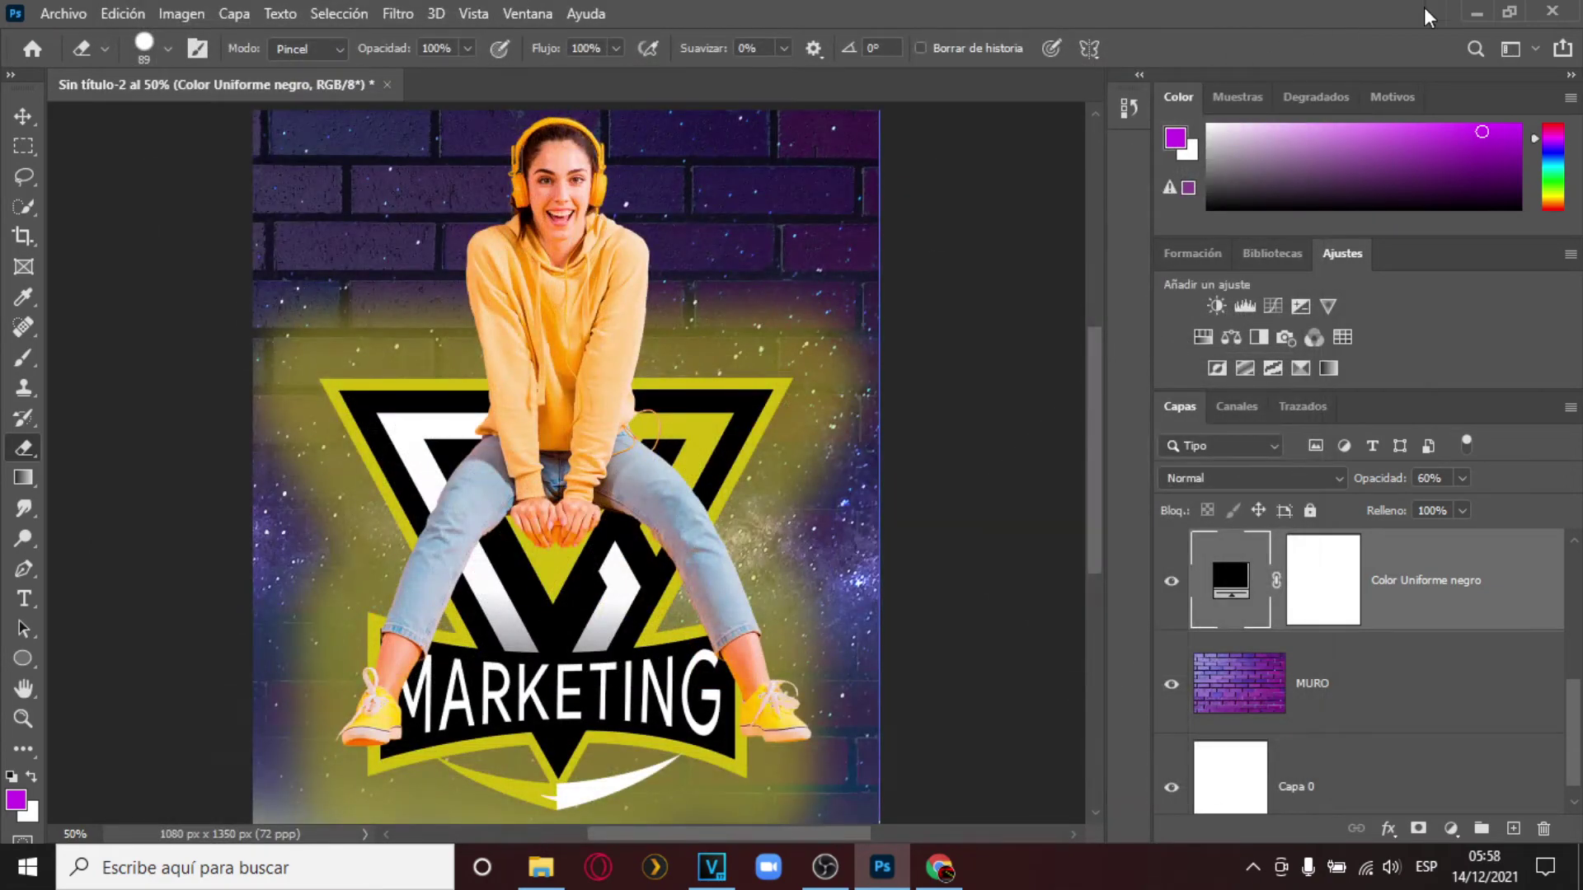
Minimize the open windows and move the exported Ejercicio-2-clase-2 image to an empty area of the desktop.
left_click(1464, 7)
left_click(1465, 9)
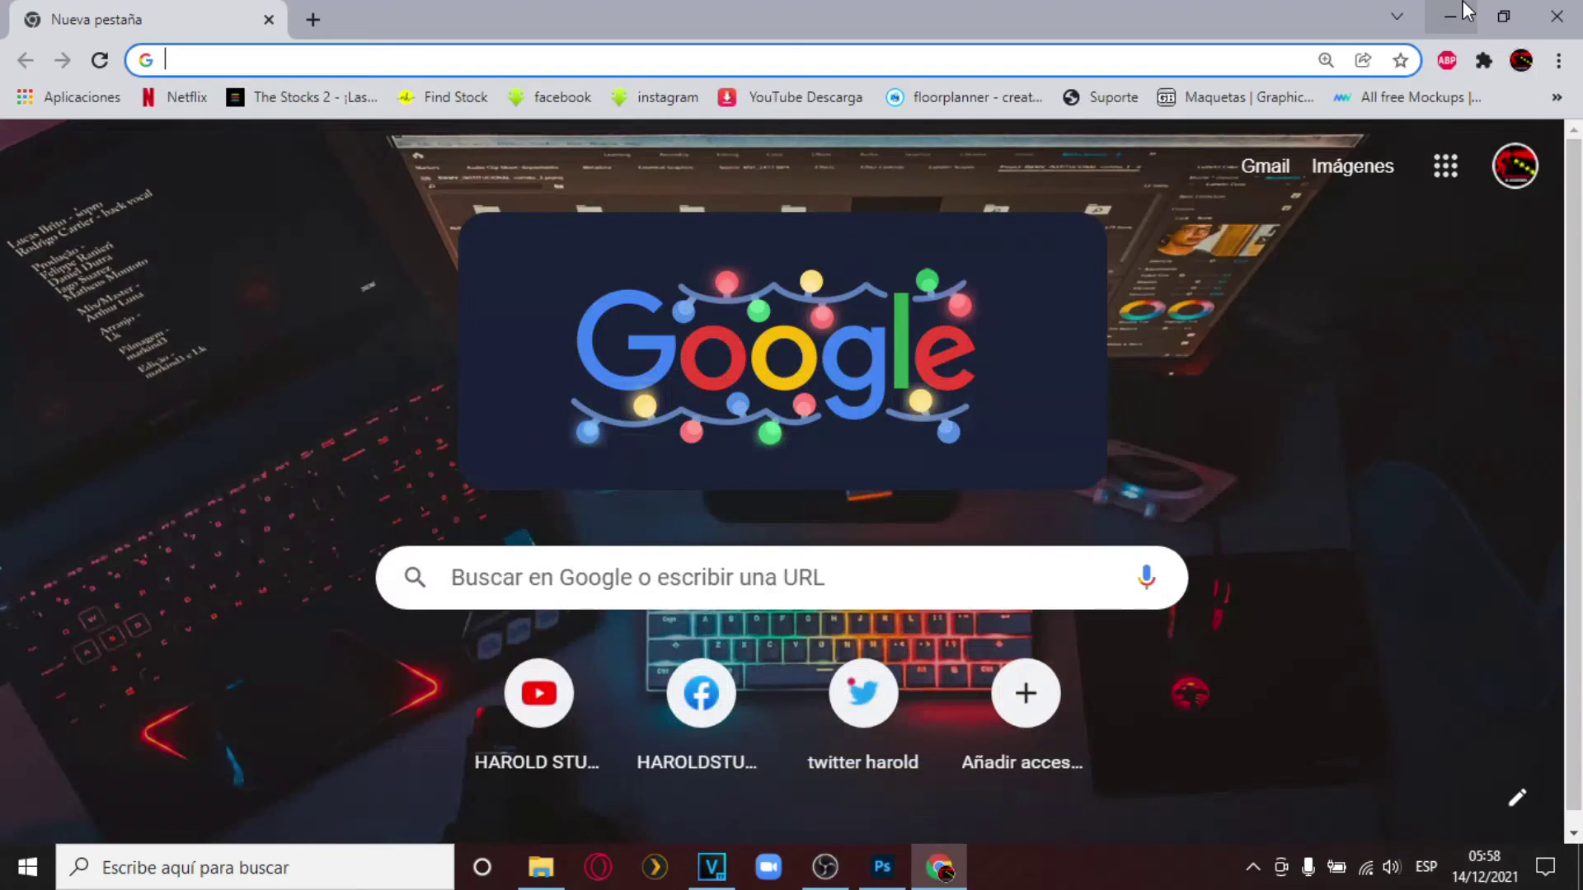
left_click(1466, 12)
left_click(1459, 13)
left_click_drag(221, 626, 825, 285)
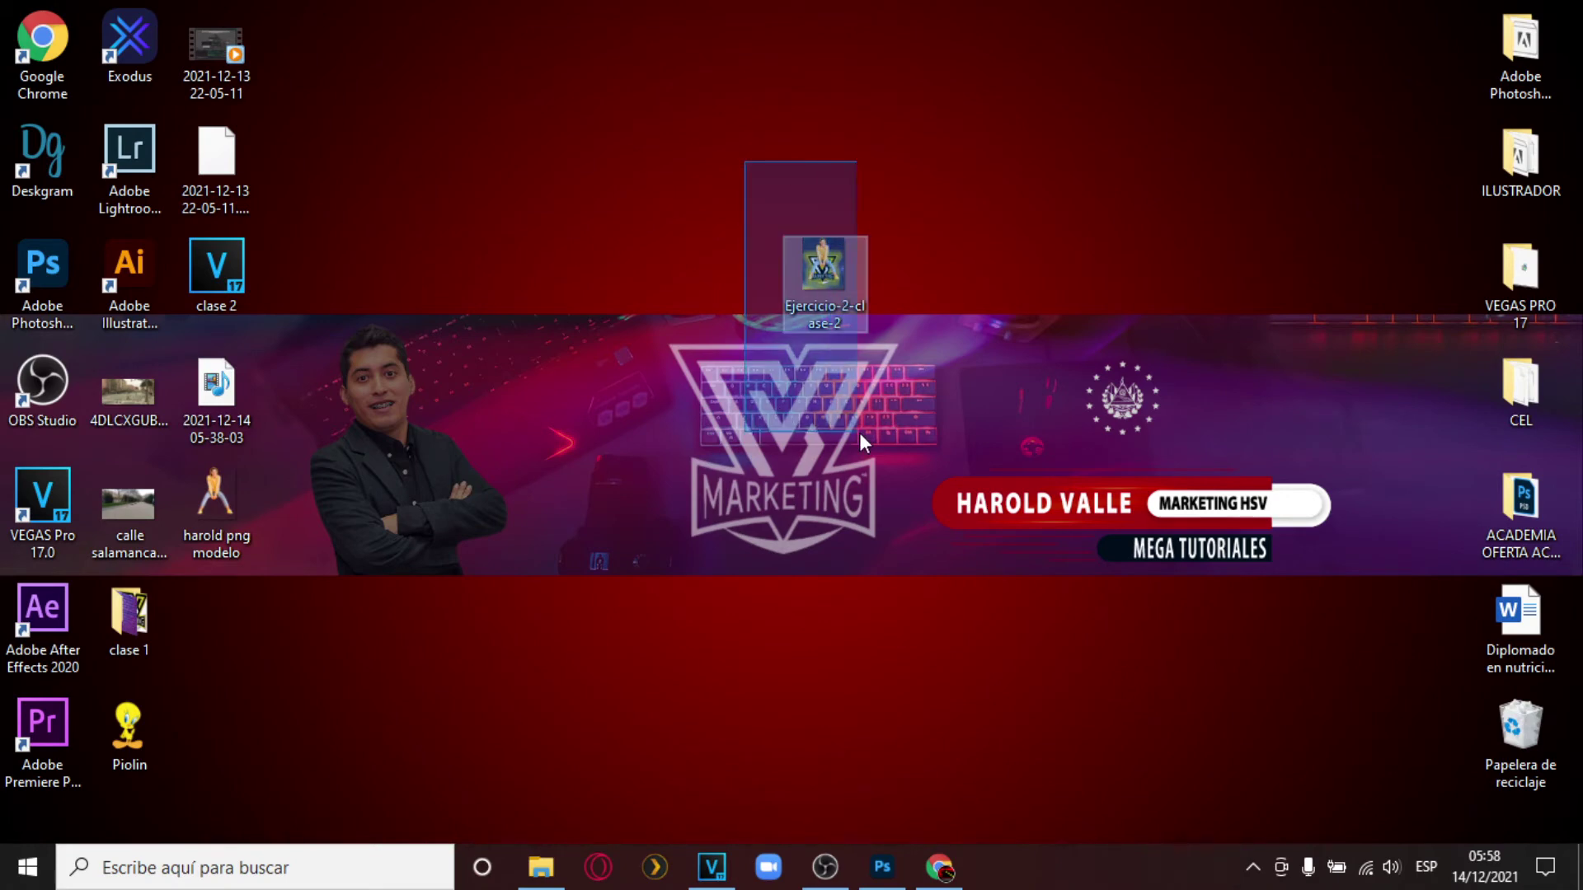
left_click_drag(849, 278, 886, 413)
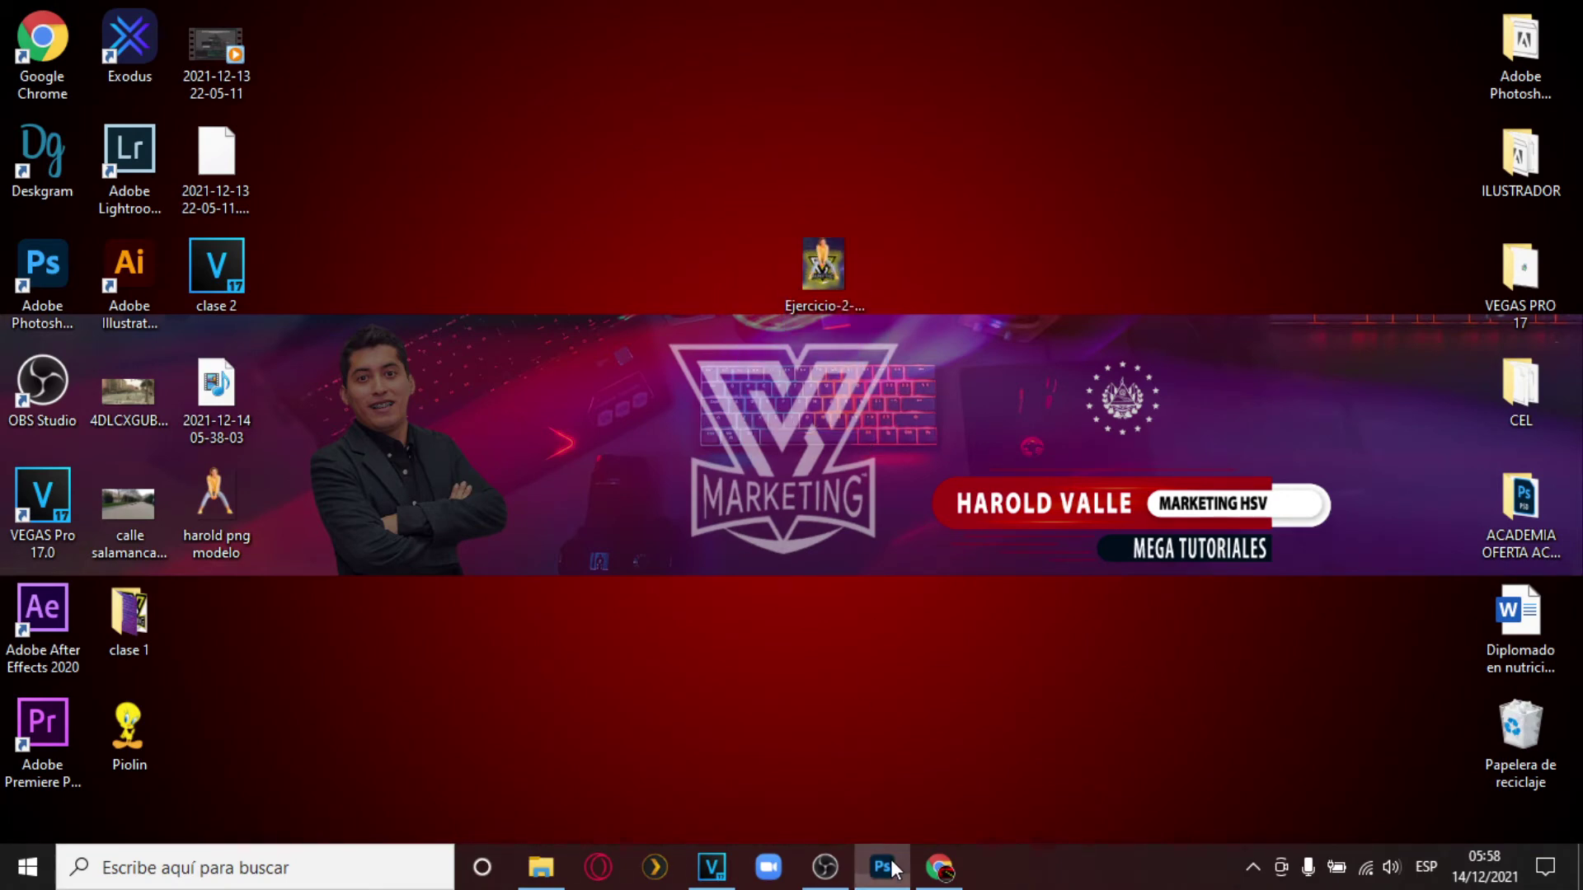
Return to Photoshop and save the composition on the computer in Escritorio as the layered PSD editable ejercicio 2, with maximum compatibility.
left_click(882, 868)
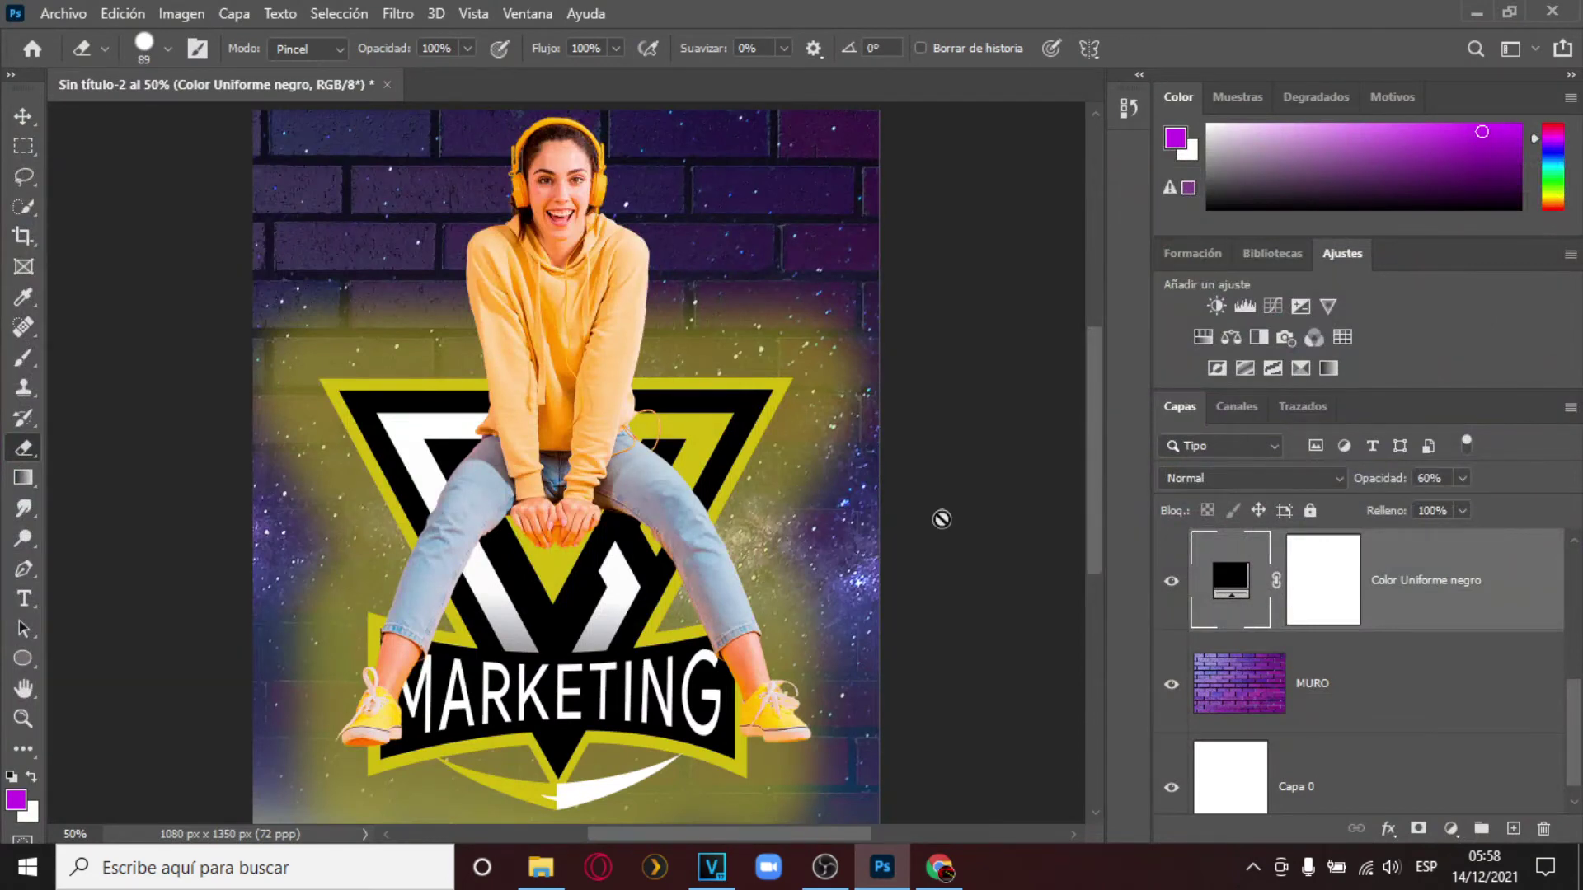
left_click(75, 16)
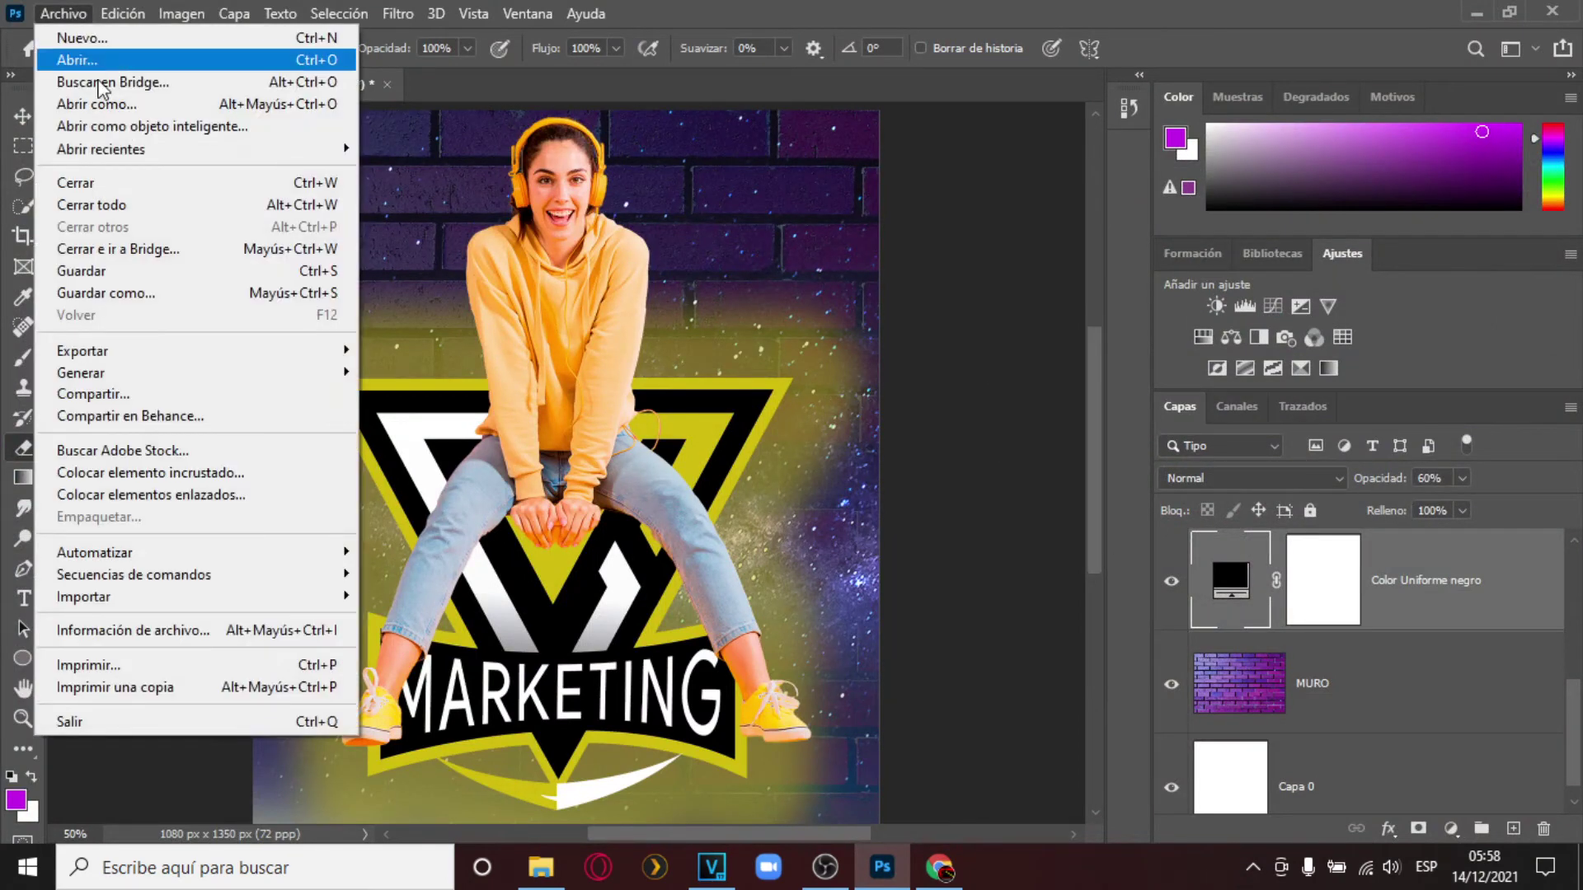
left_click(151, 289)
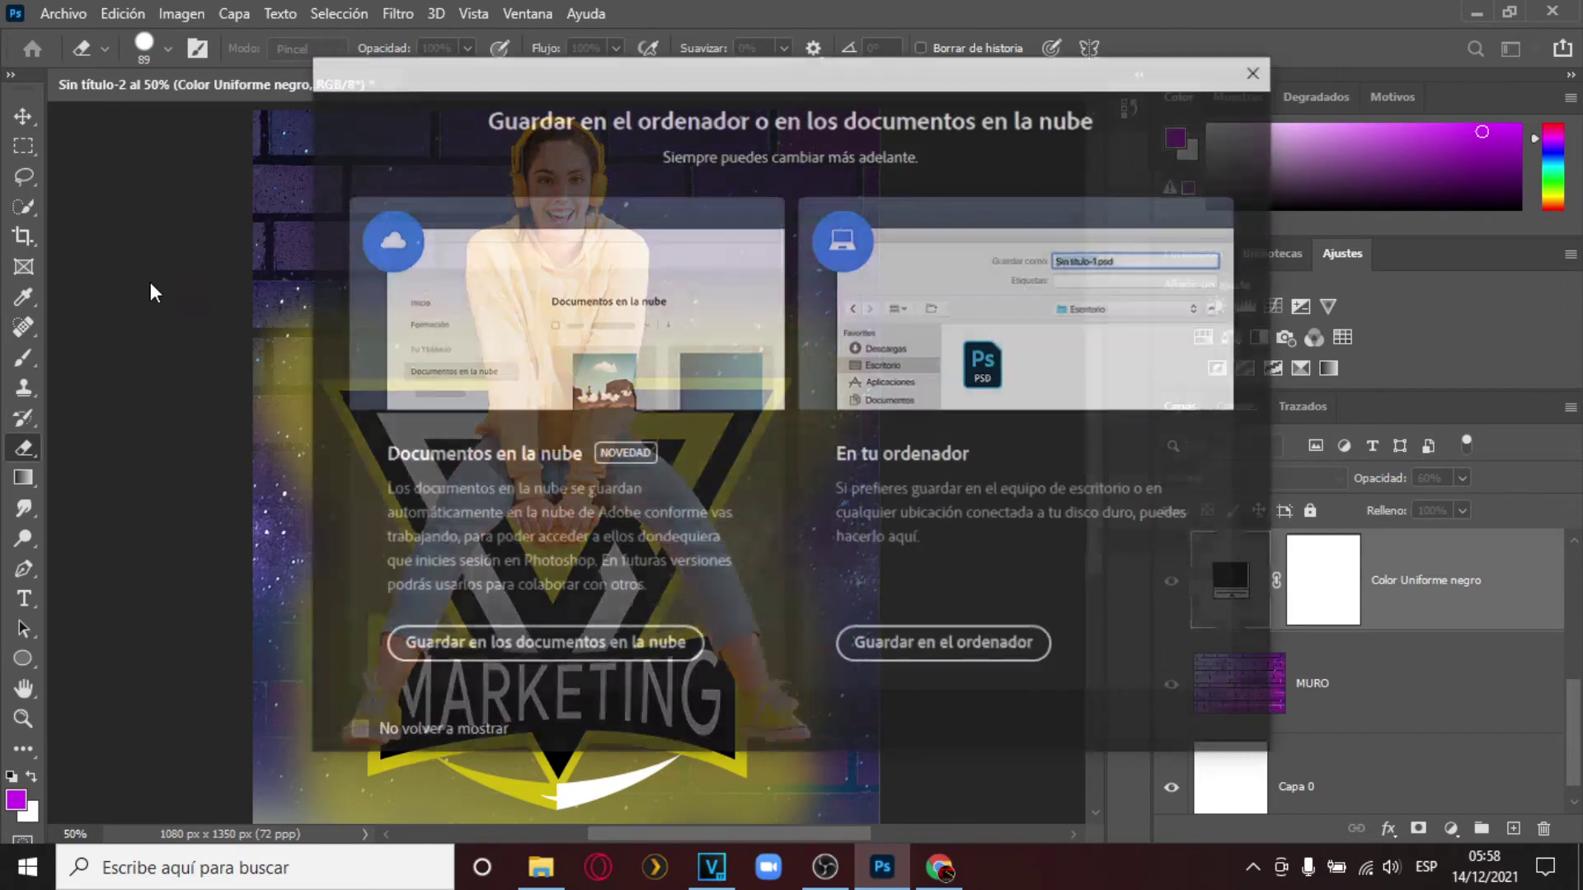
left_click(964, 646)
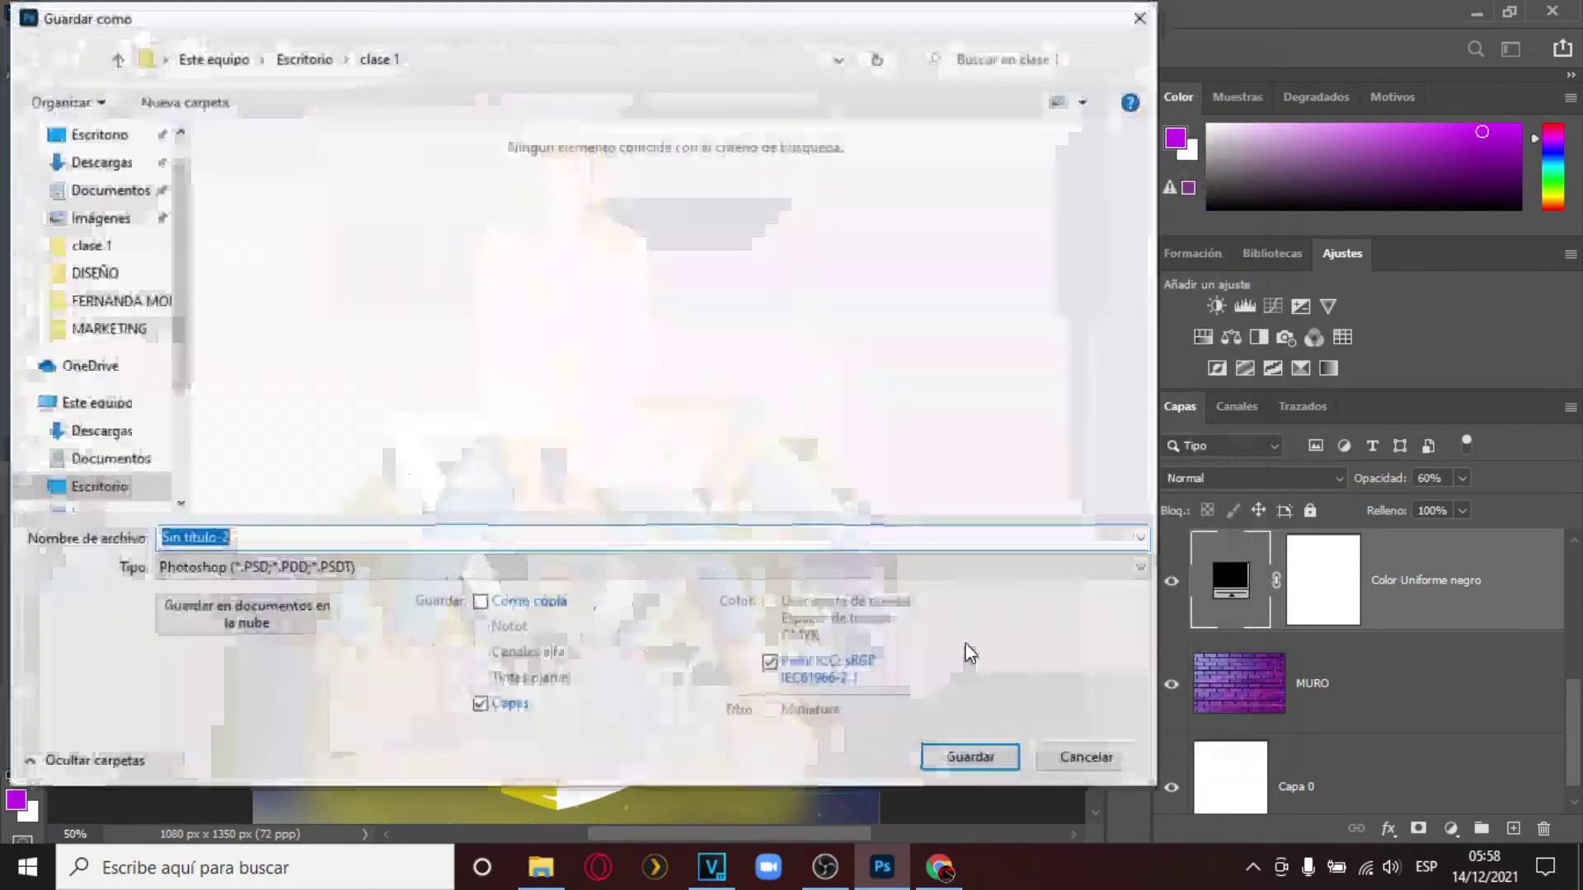
left_click(92, 136)
left_click(268, 536)
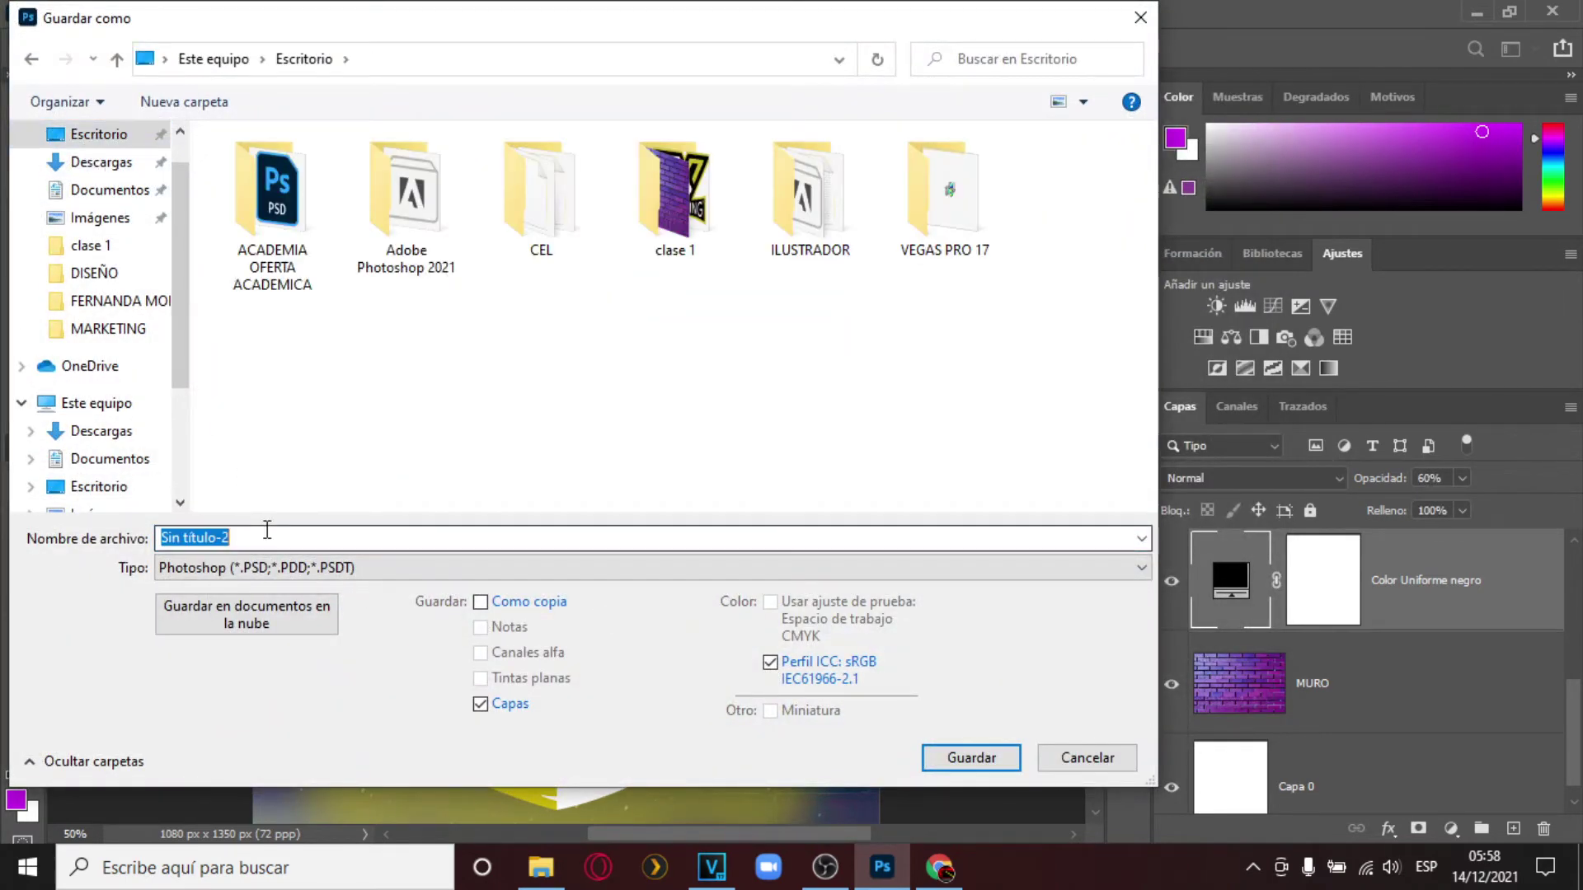
type("edit")
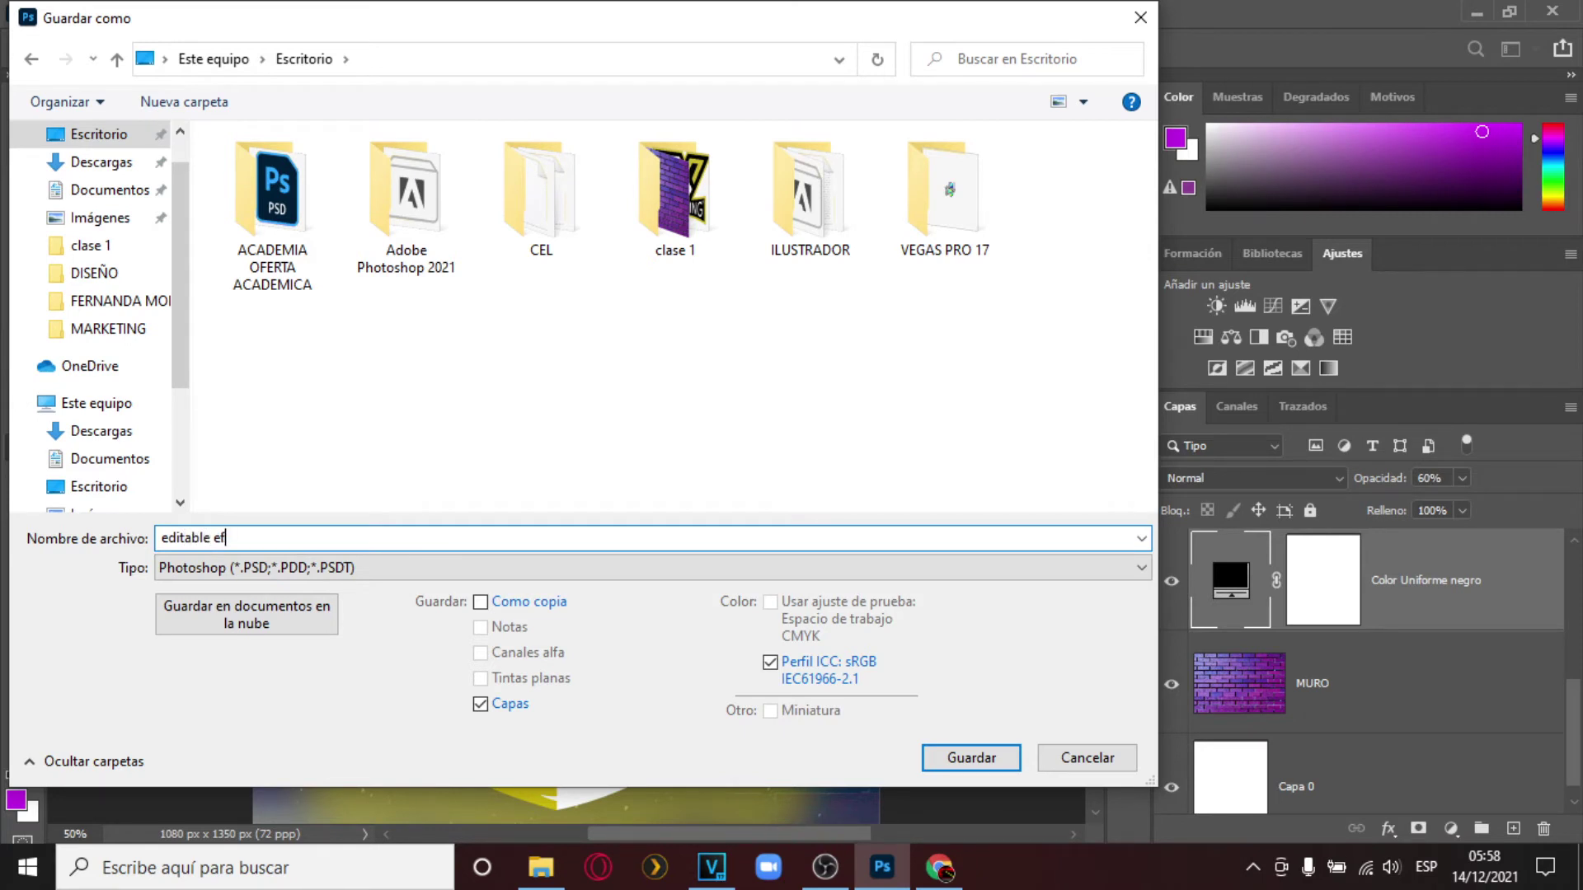
type("able ejercicio 2")
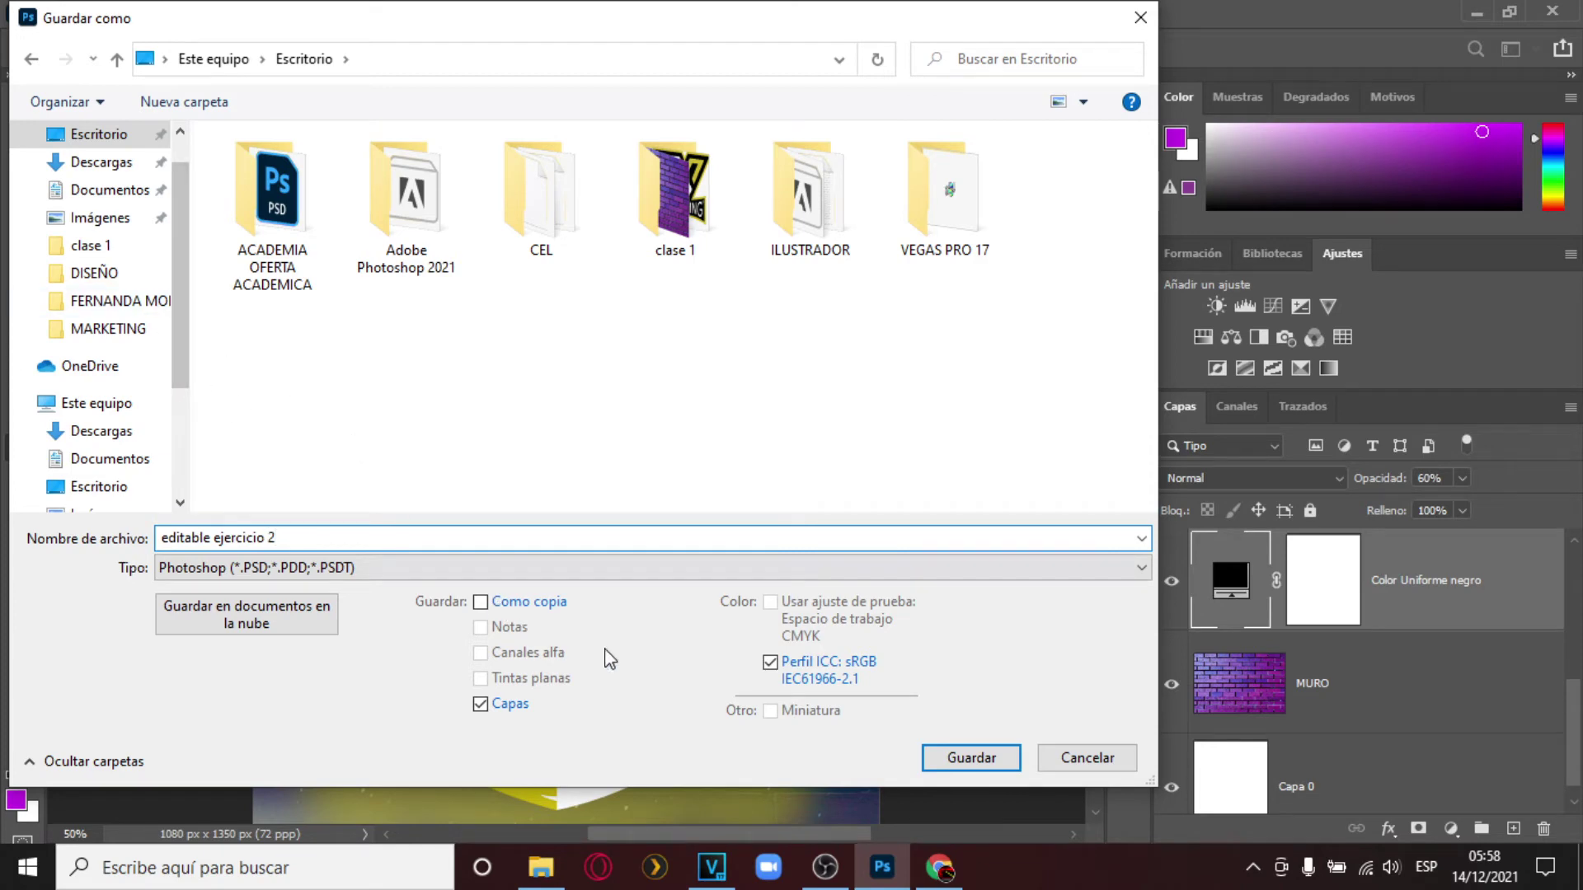
key("Tab")
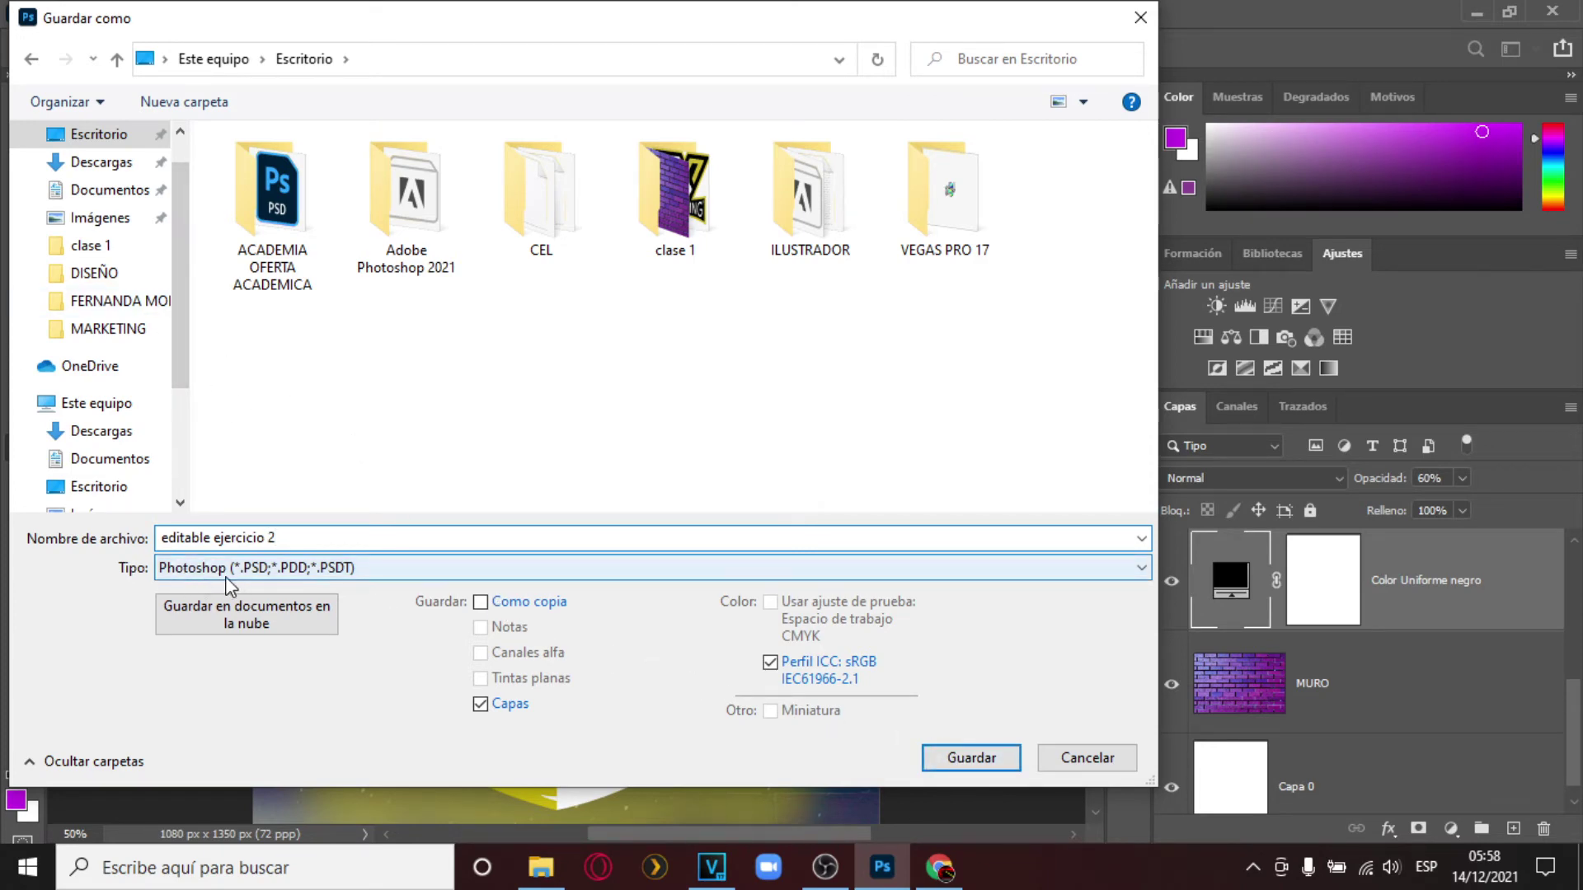
left_click(961, 757)
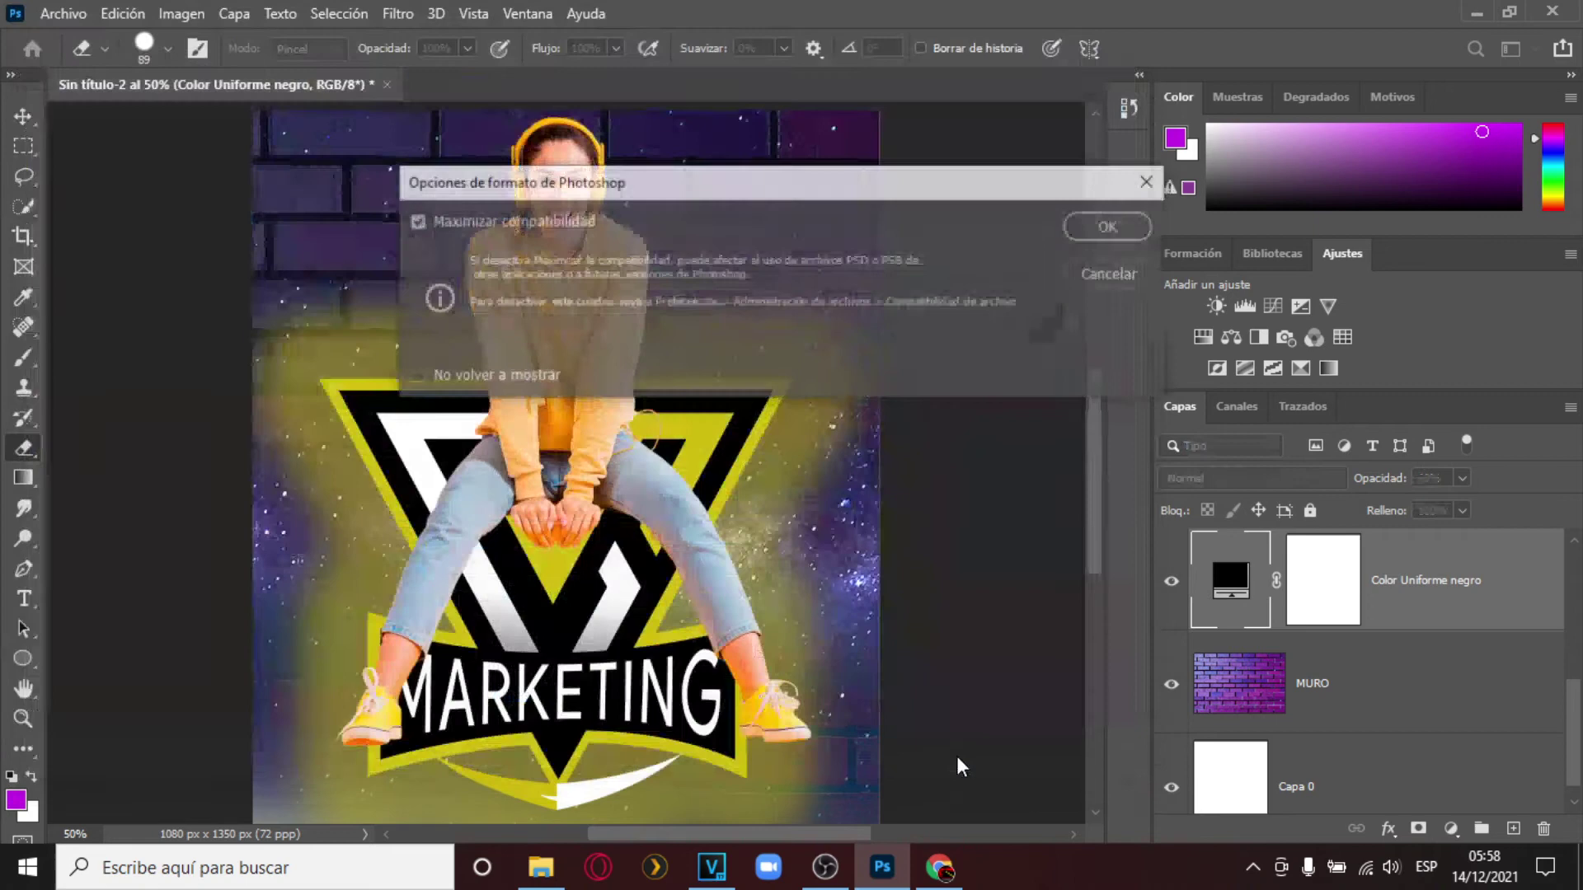
left_click(1110, 231)
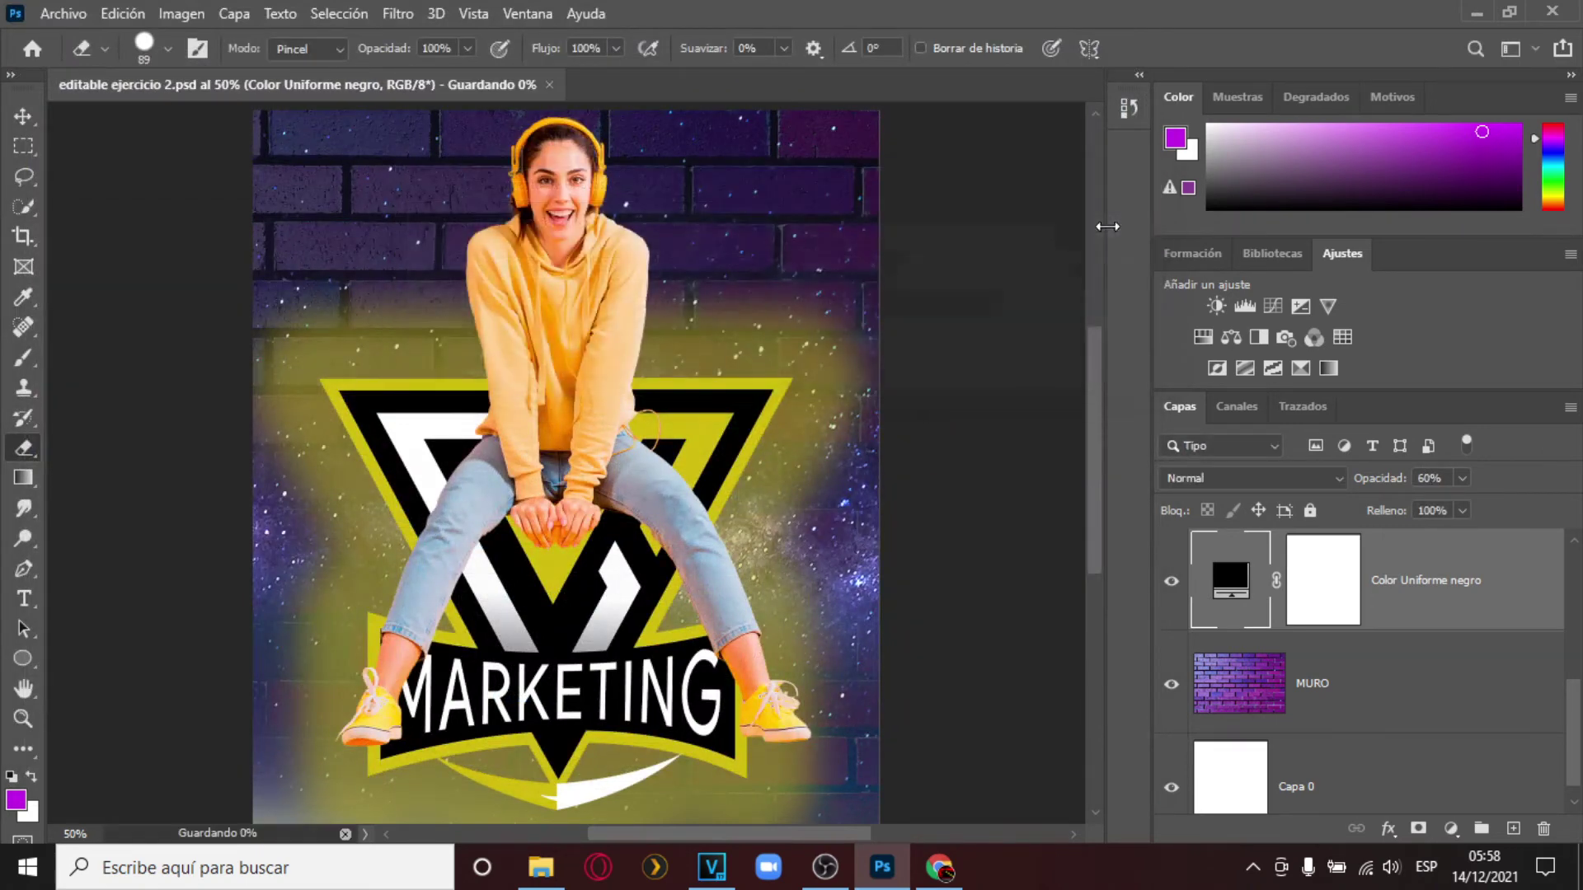
Minimize Photoshop and place the editable ejercicio 2 PSD beside the Ejercicio-2-clase-2 image on the desktop.
left_click(1474, 11)
left_click_drag(217, 610, 904, 252)
left_click_drag(813, 225, 898, 262)
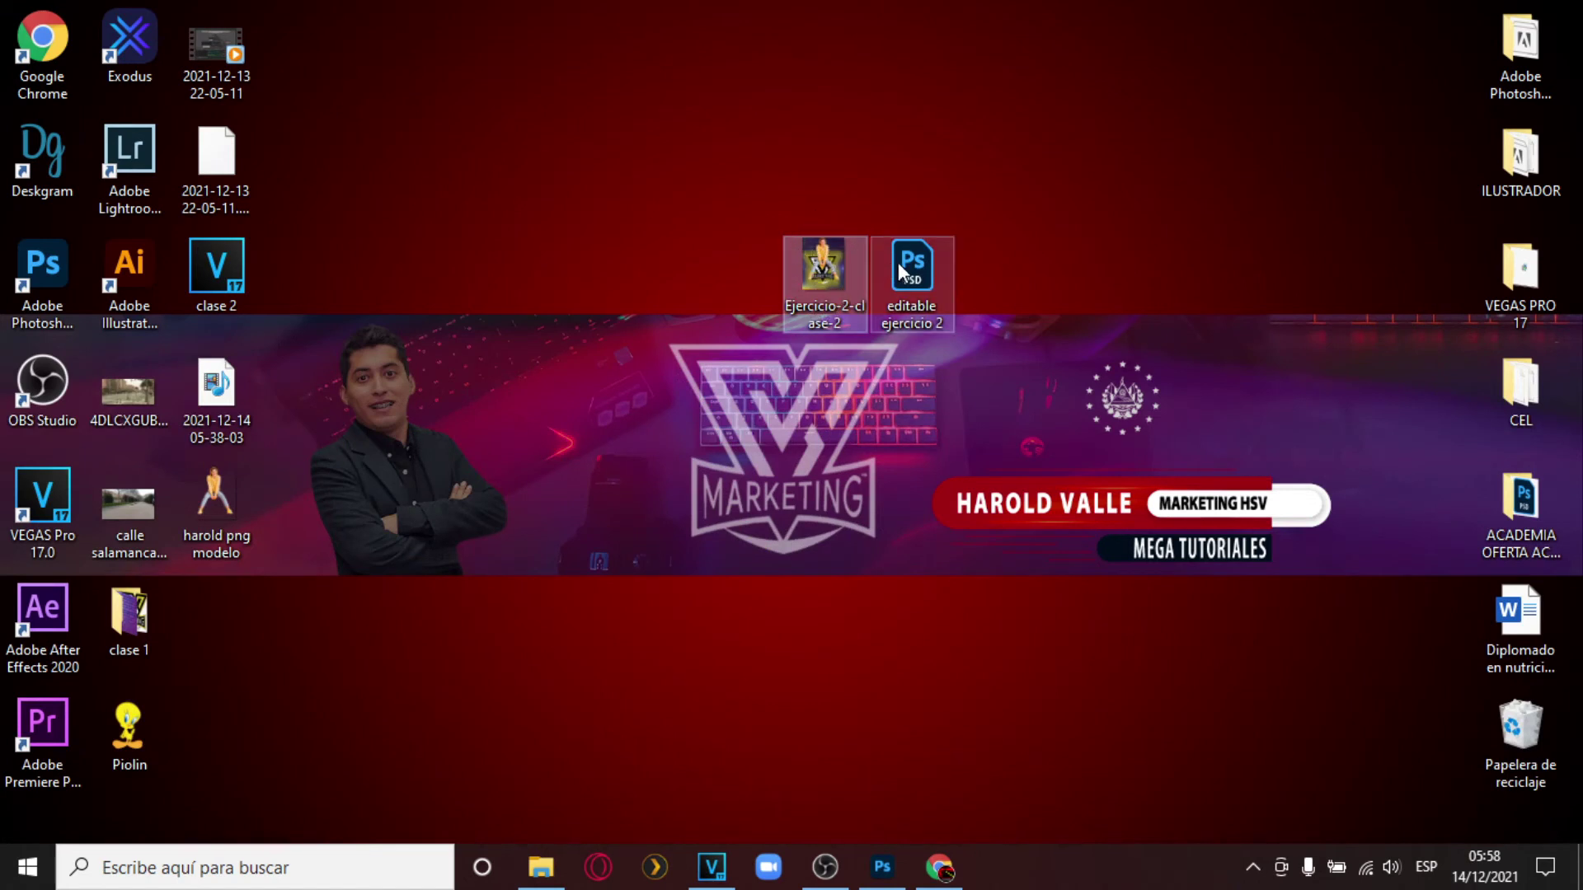
left_click(933, 272)
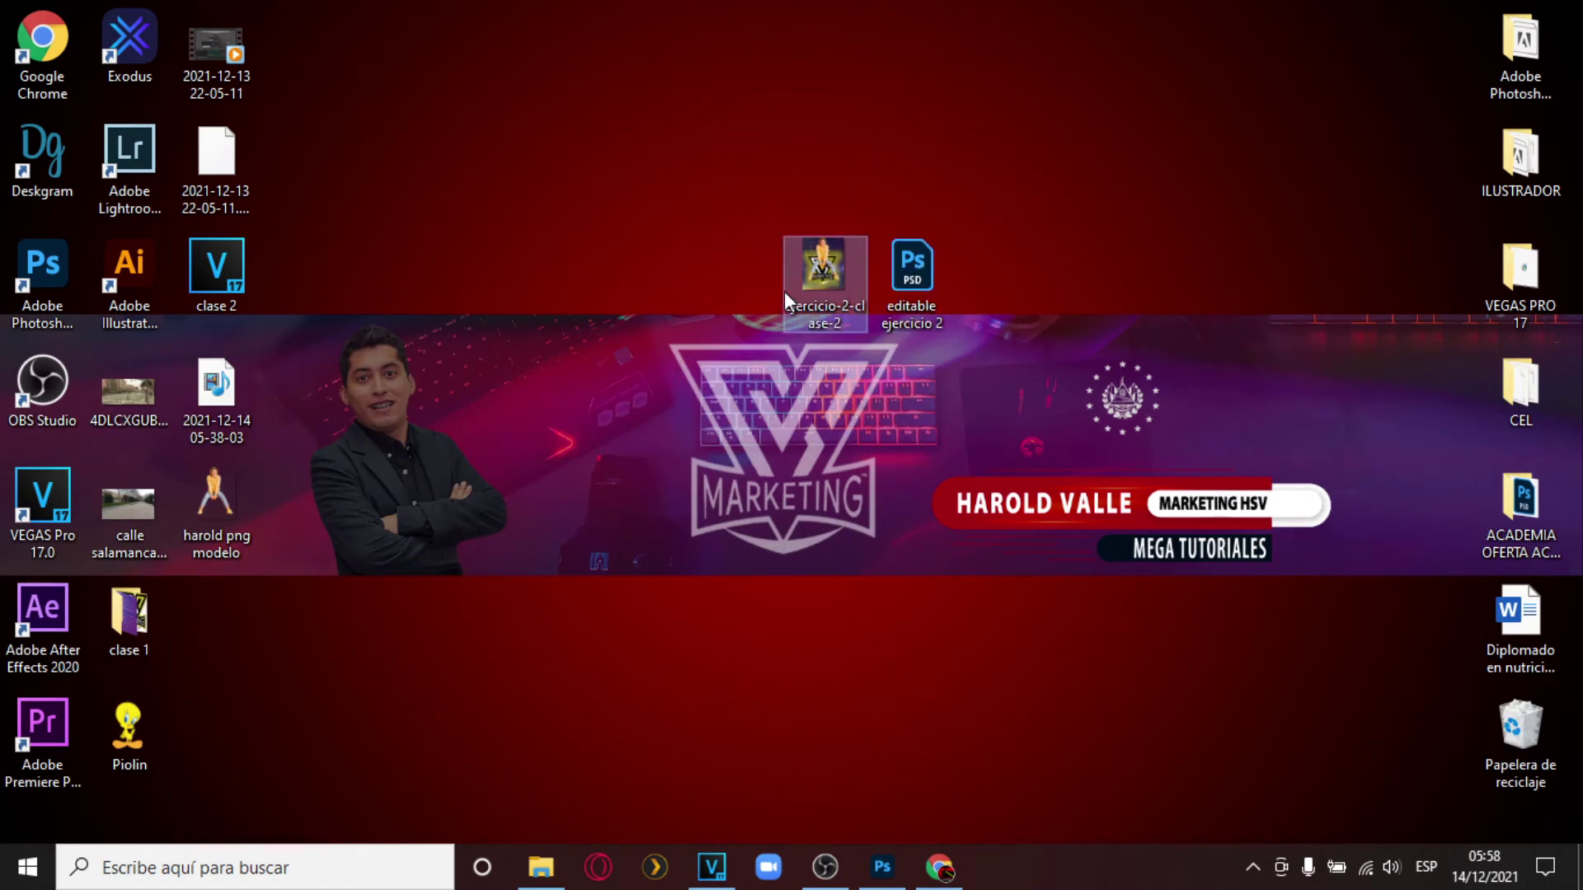
left_click(746, 247)
left_click_drag(724, 197, 1004, 384)
left_click(961, 382)
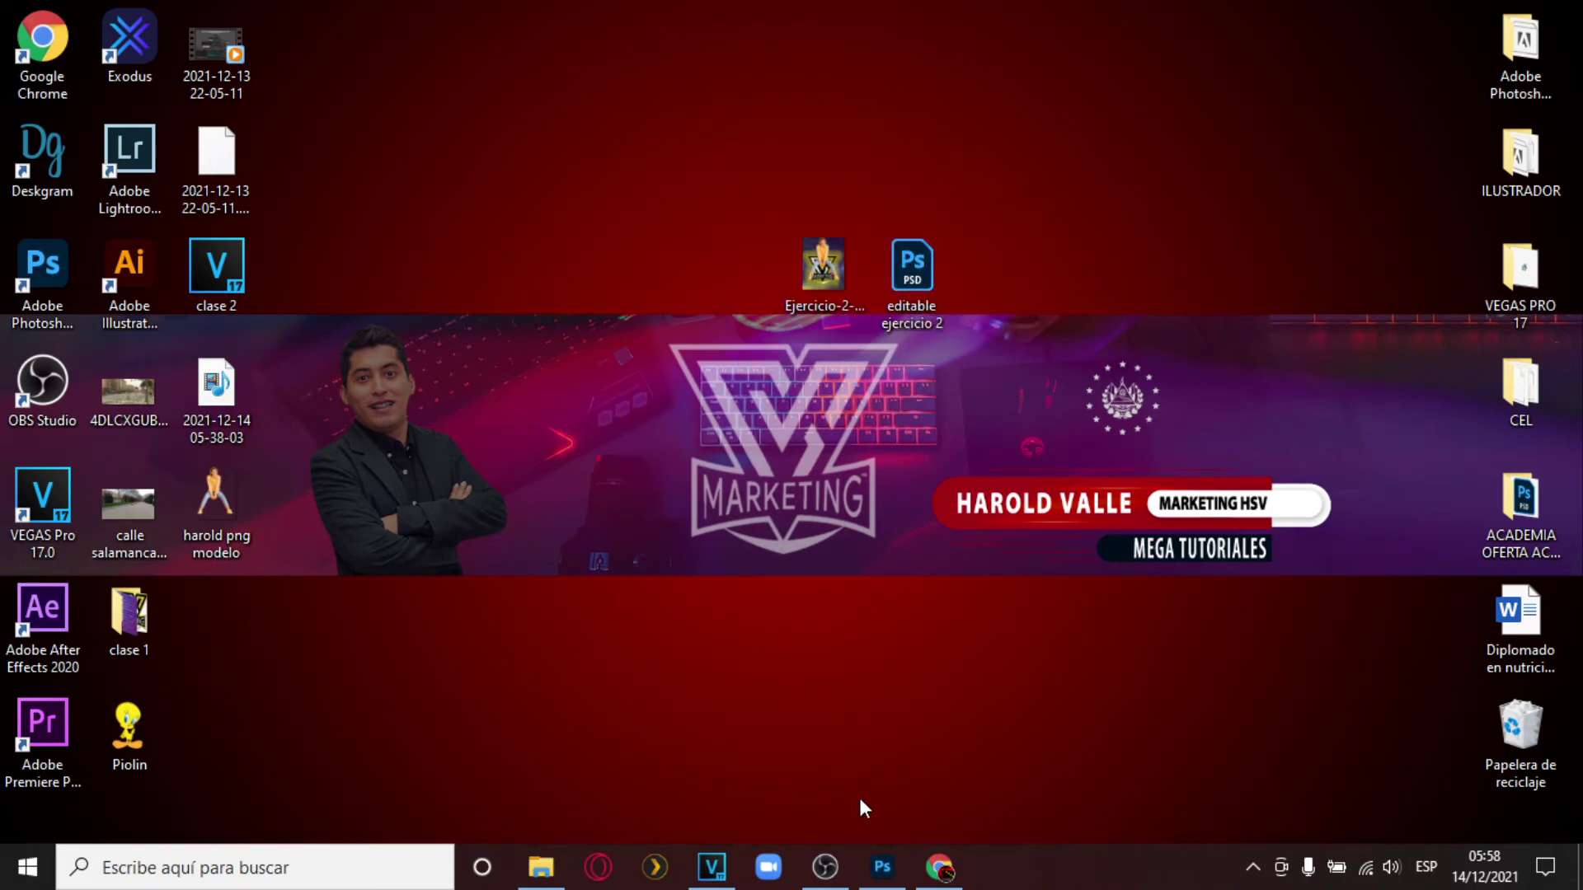
Switch to Chrome, search Google for pexeles, accept the corrected spelling pexels, and open the Pexels website.
left_click(937, 872)
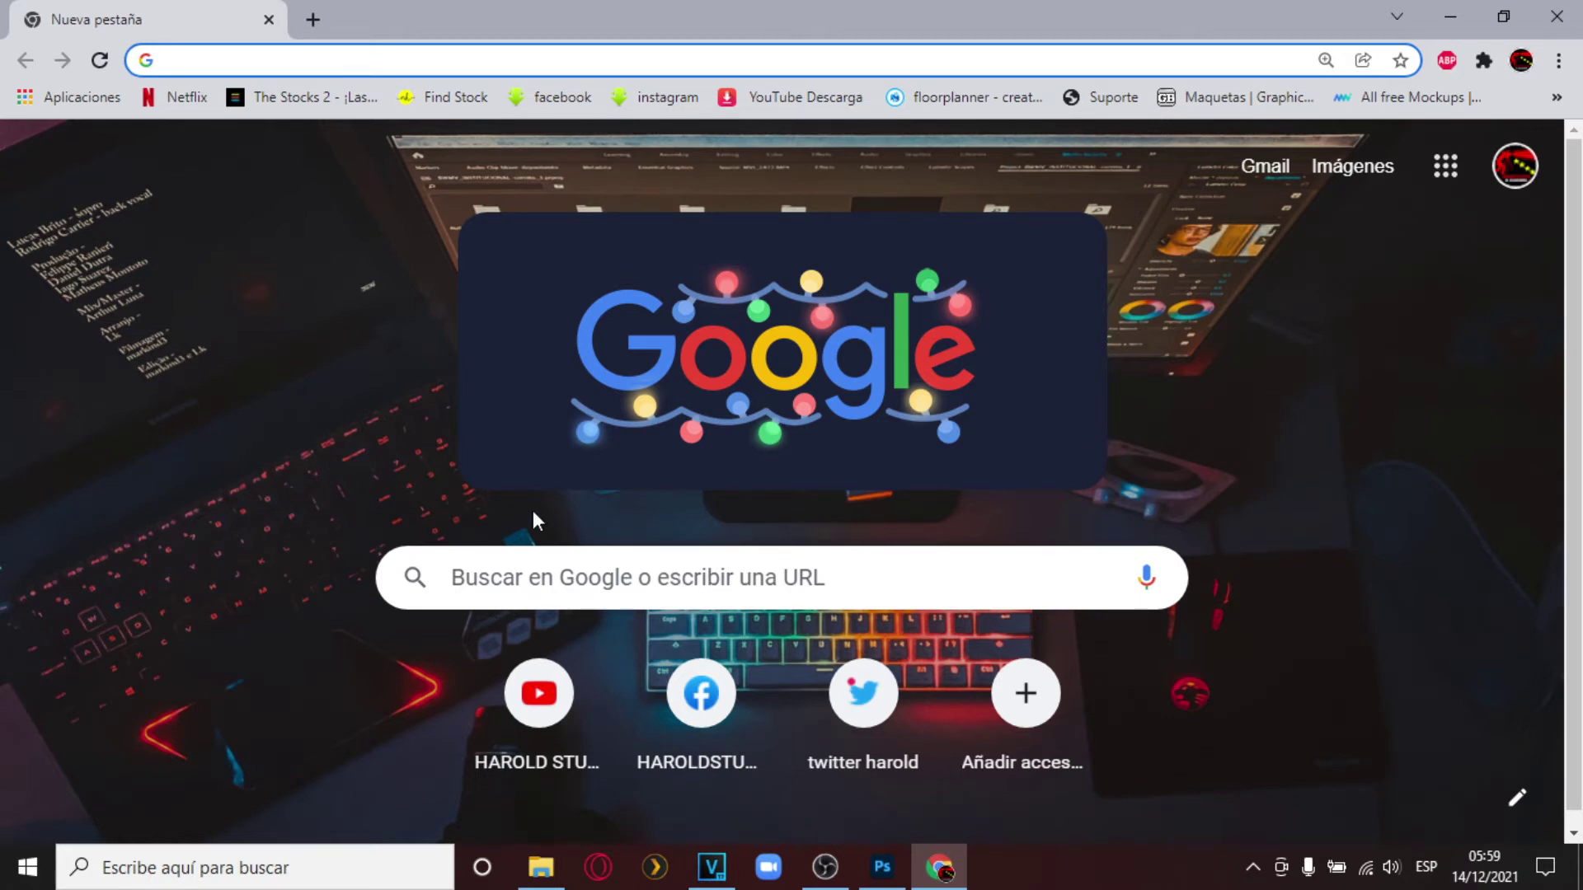
left_click(724, 575)
type("pexeles")
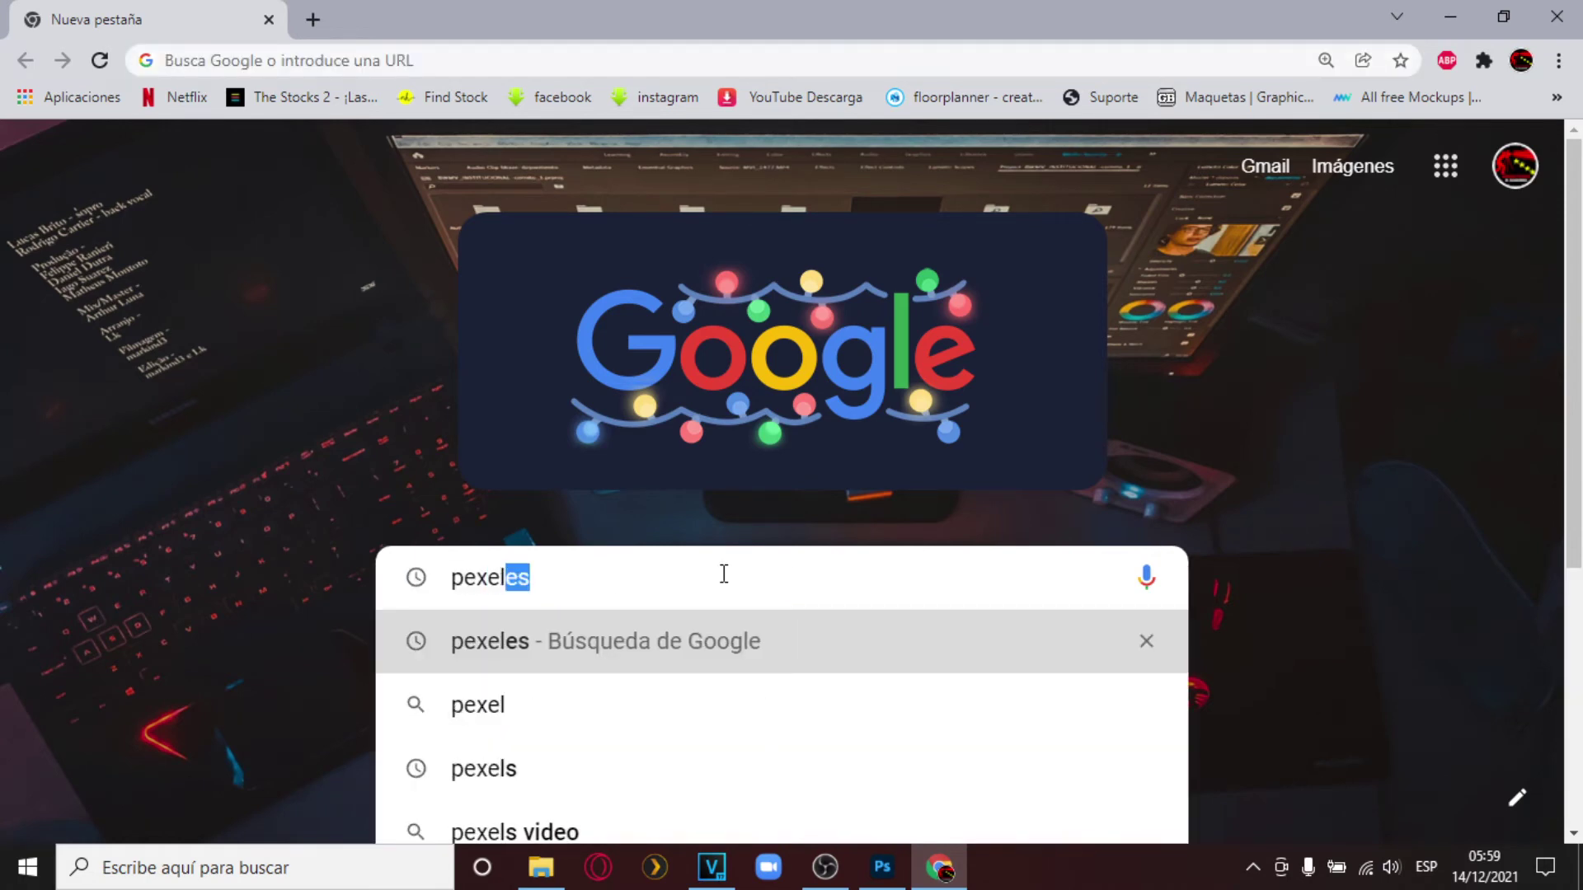
key("Return")
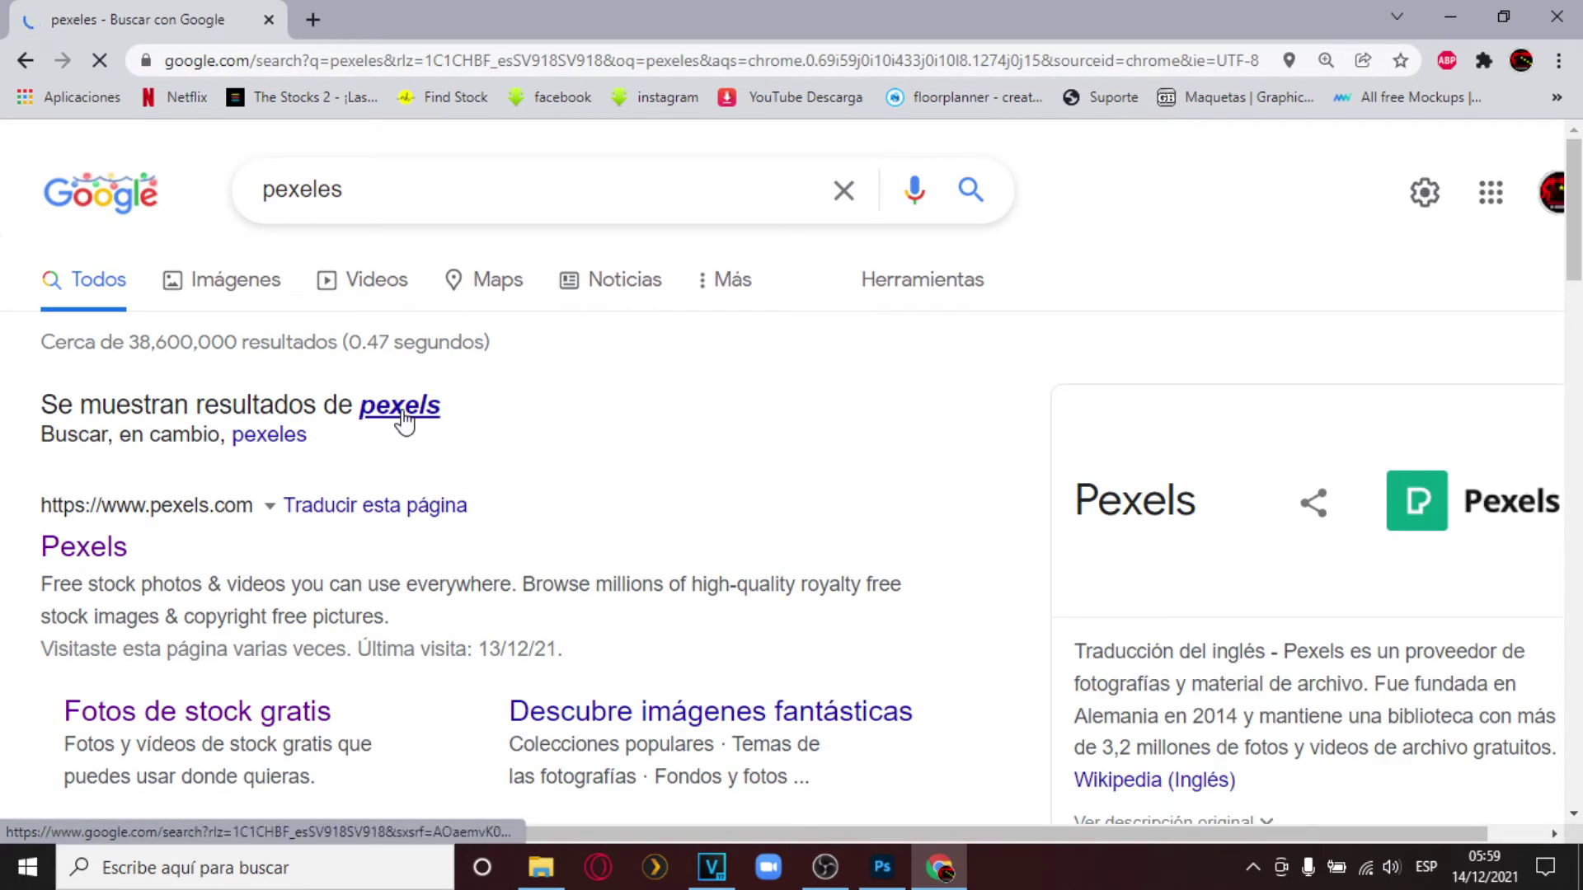
left_click(407, 410)
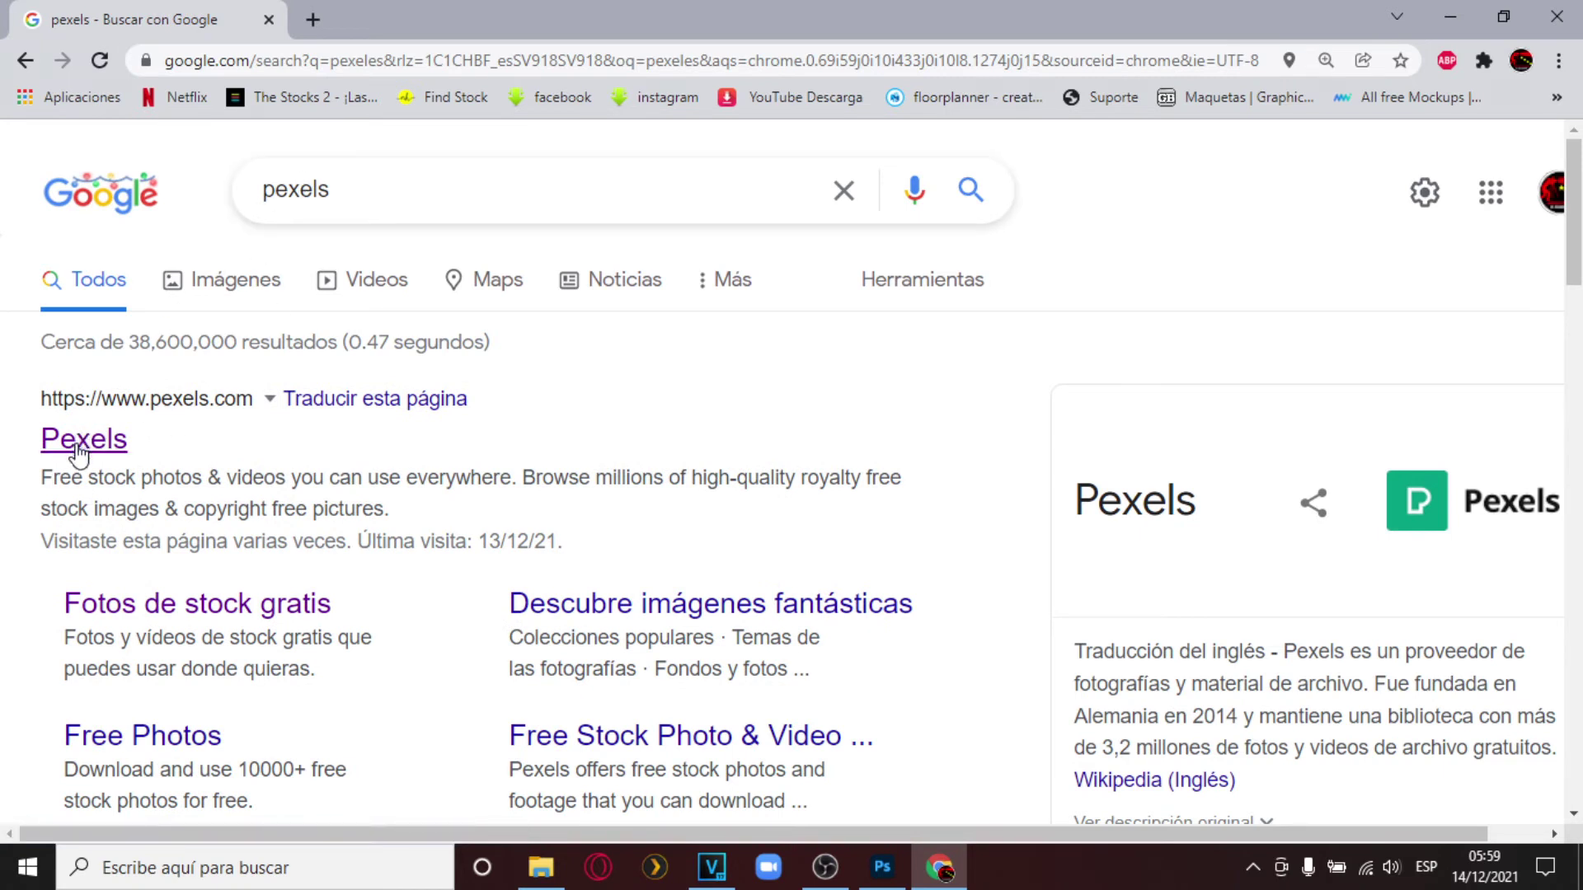
left_click_drag(1063, 507, 1212, 512)
left_click(1217, 512)
left_click(91, 454)
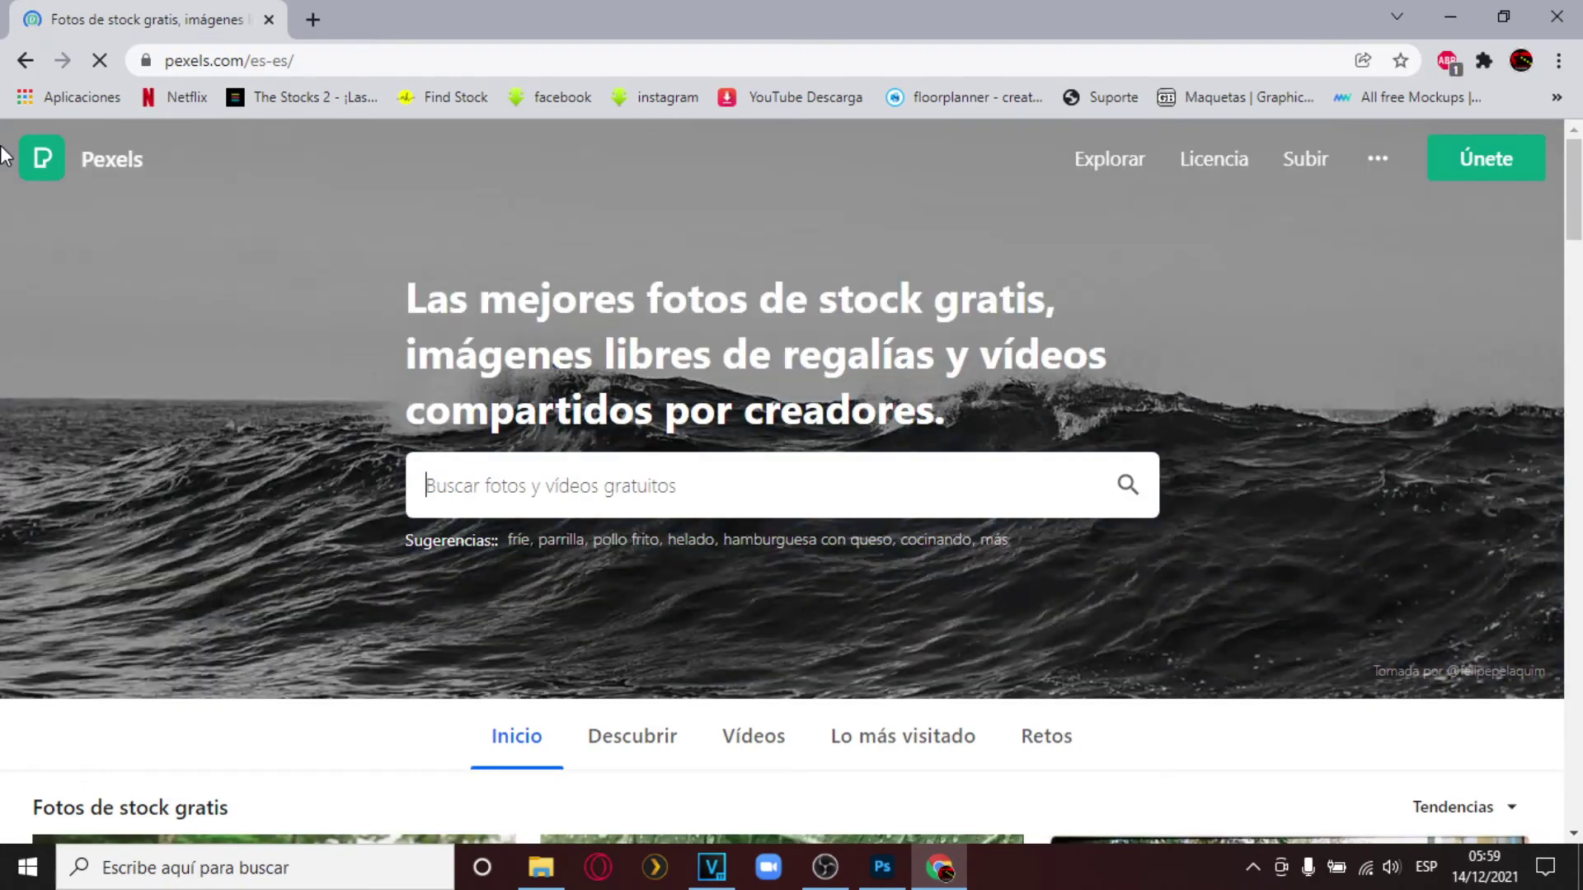
Show the Pexels page in full screen and search its free stock photos for cafe.
key("F11")
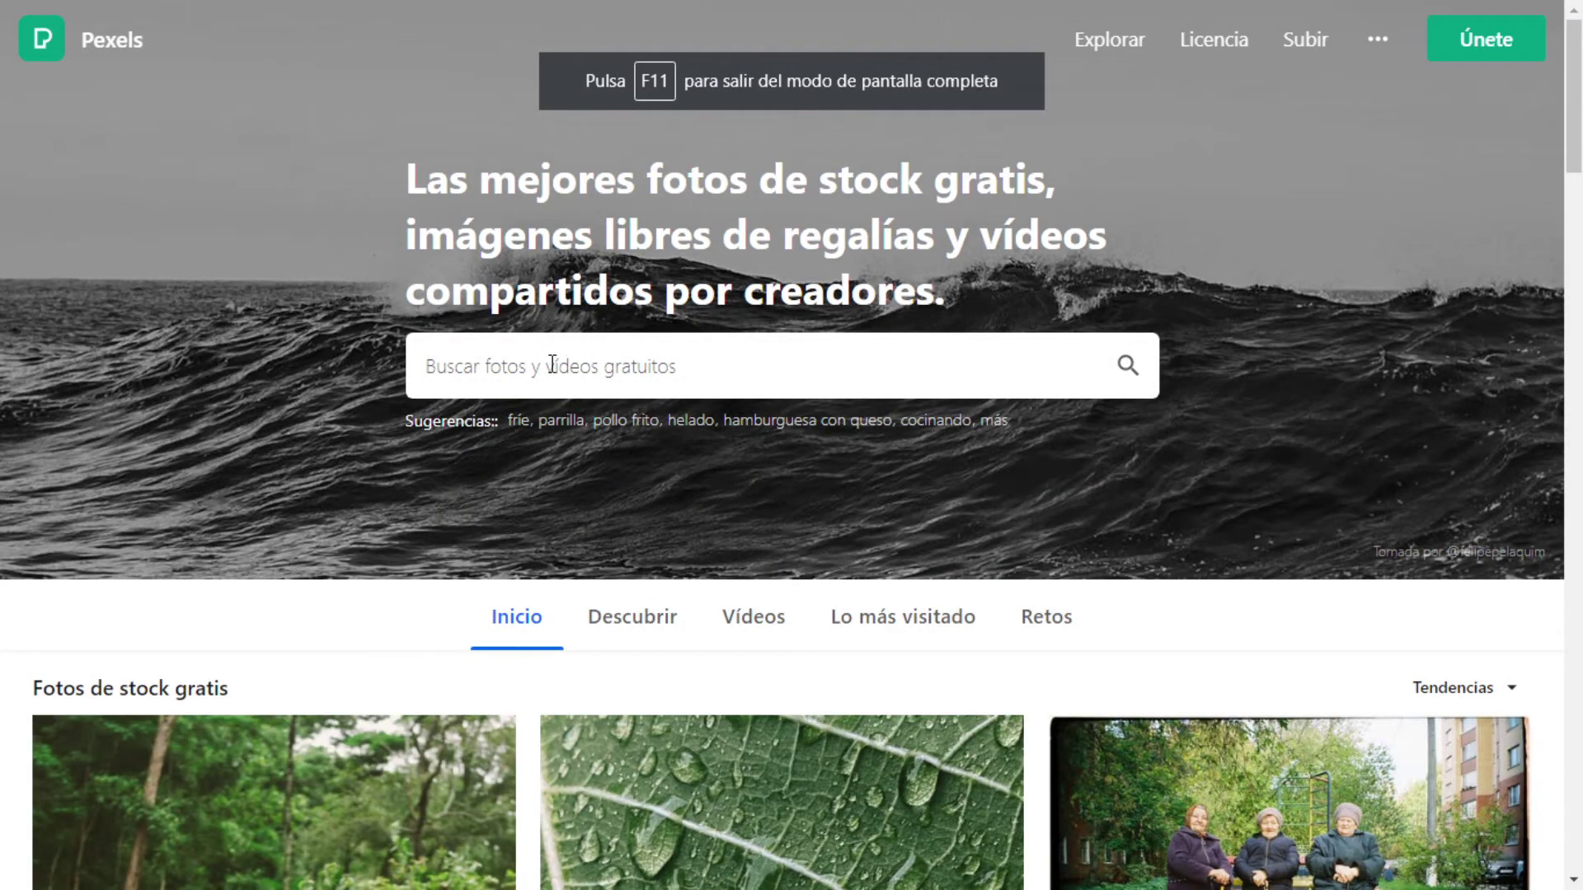
type("cafe")
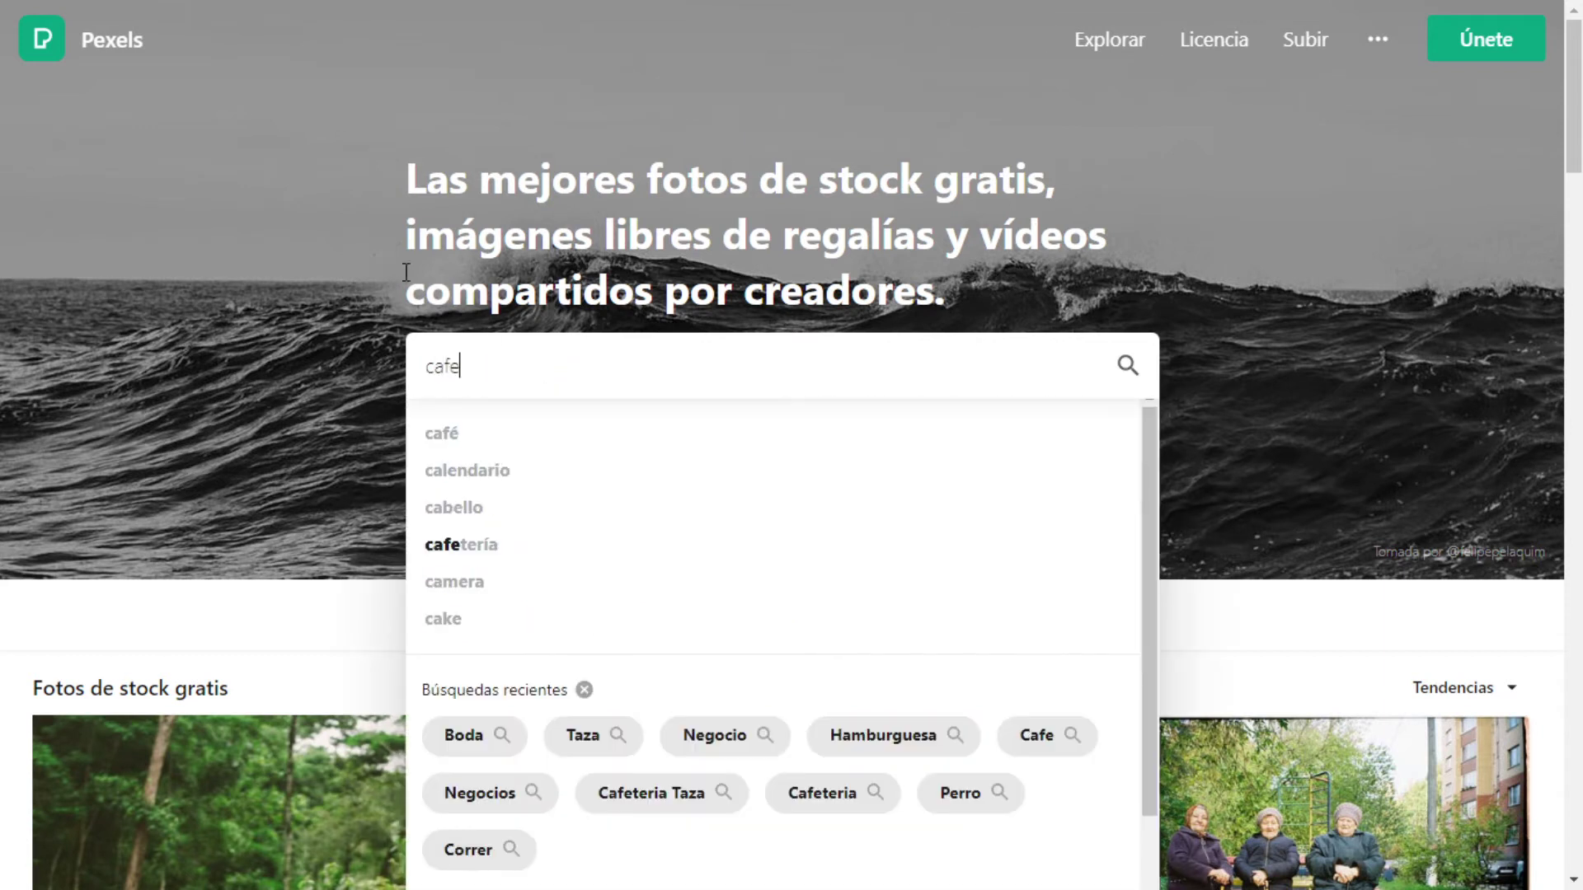
key("Return")
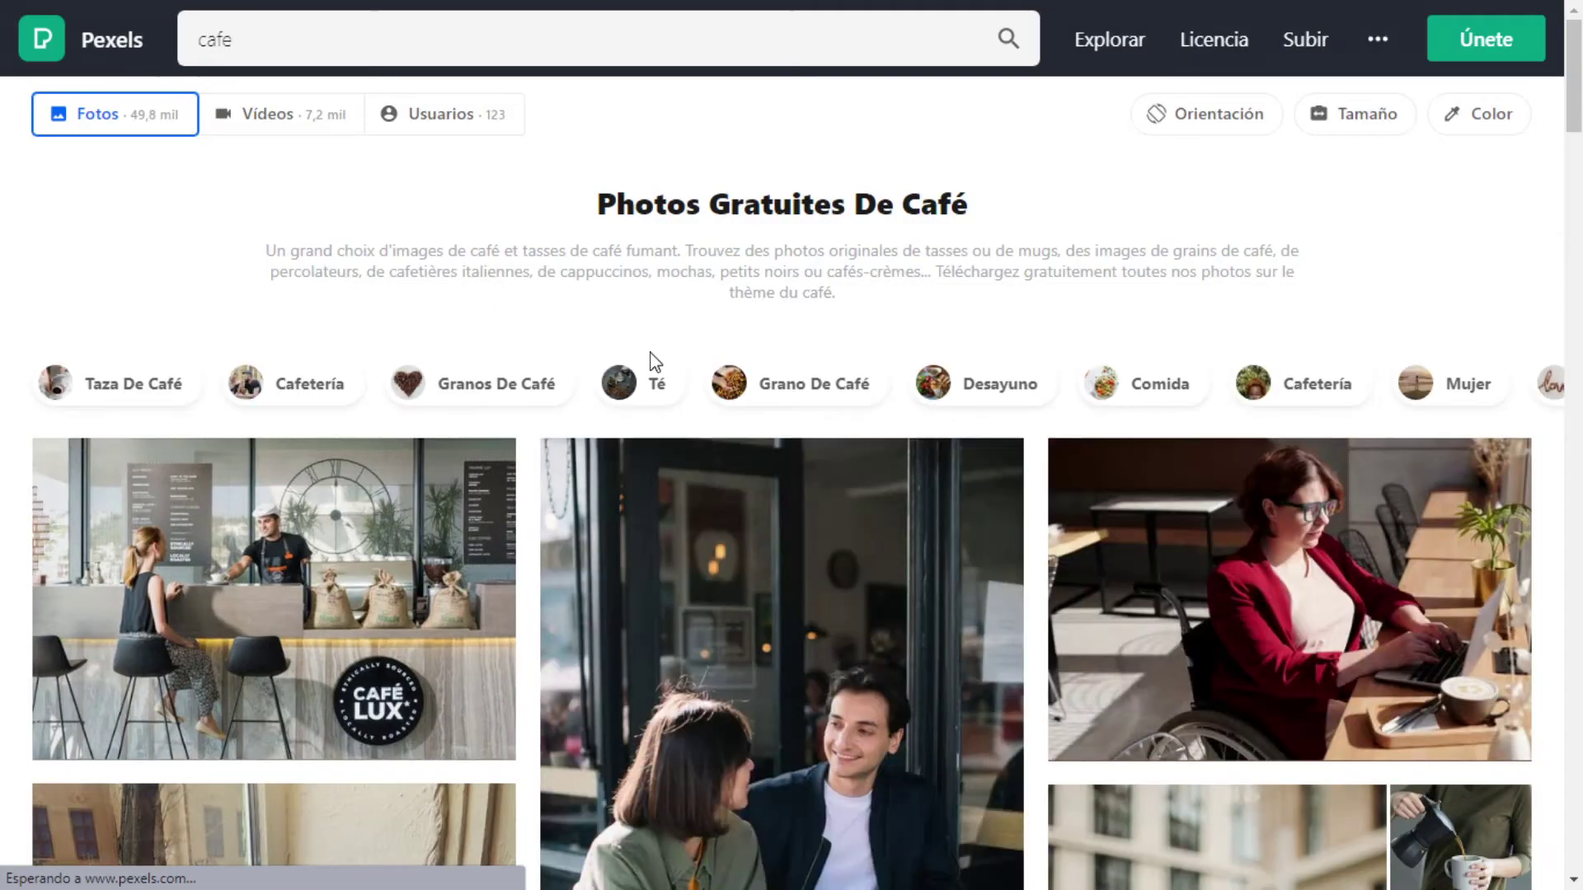
Browse the cafe photos and open the one of hands pouring coffee into a glass jug.
scroll(778, 427, "down", 15)
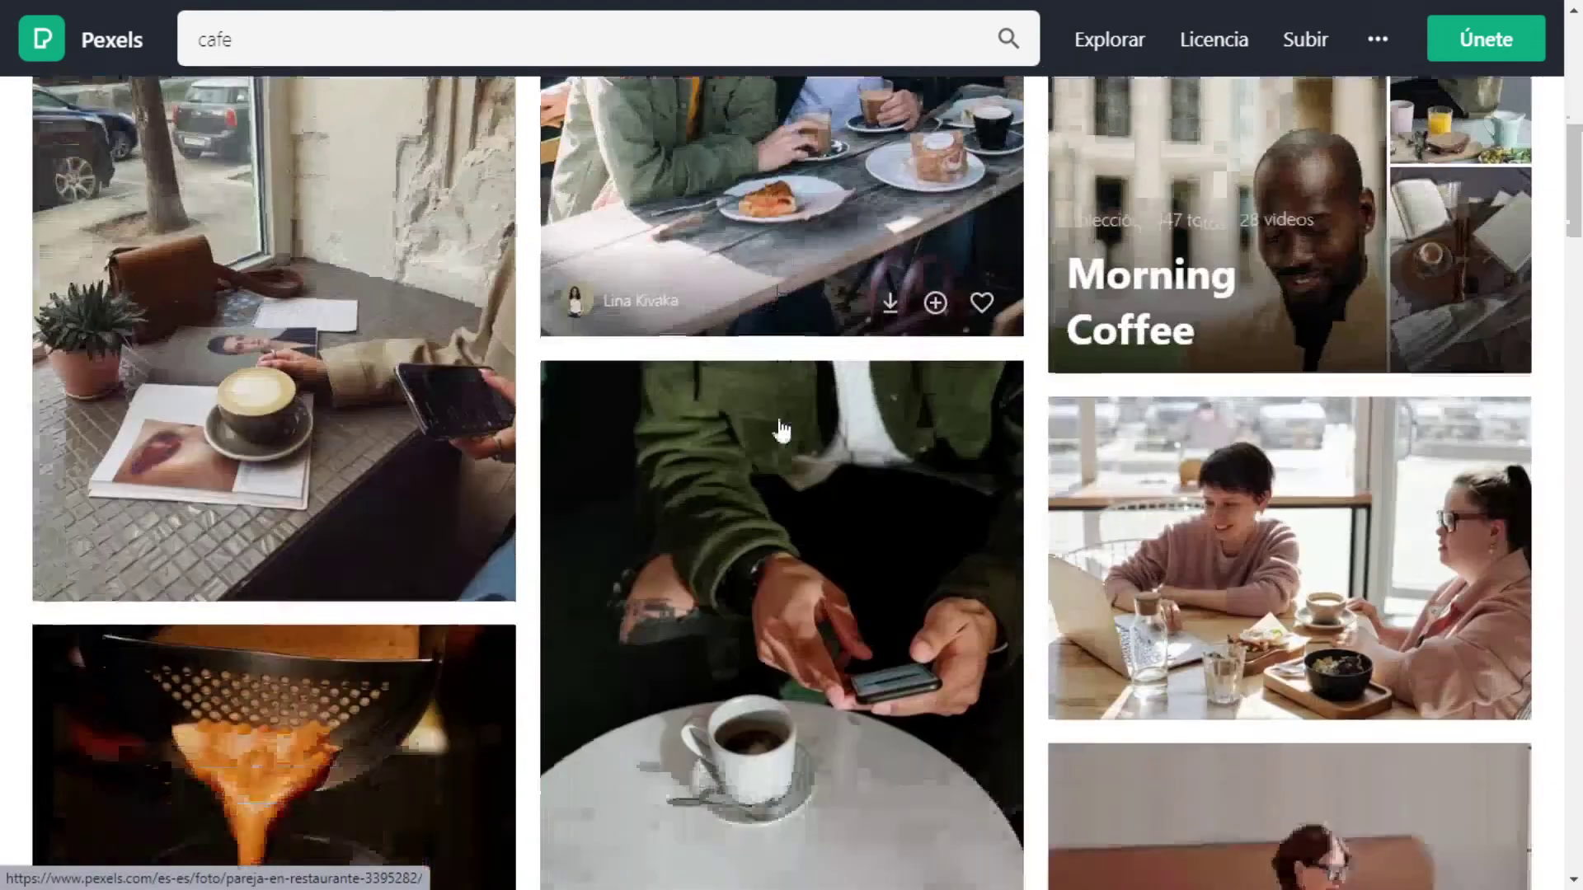
scroll(781, 429, "down", 5)
scroll(782, 429, "up", 3)
scroll(782, 429, "down", 11)
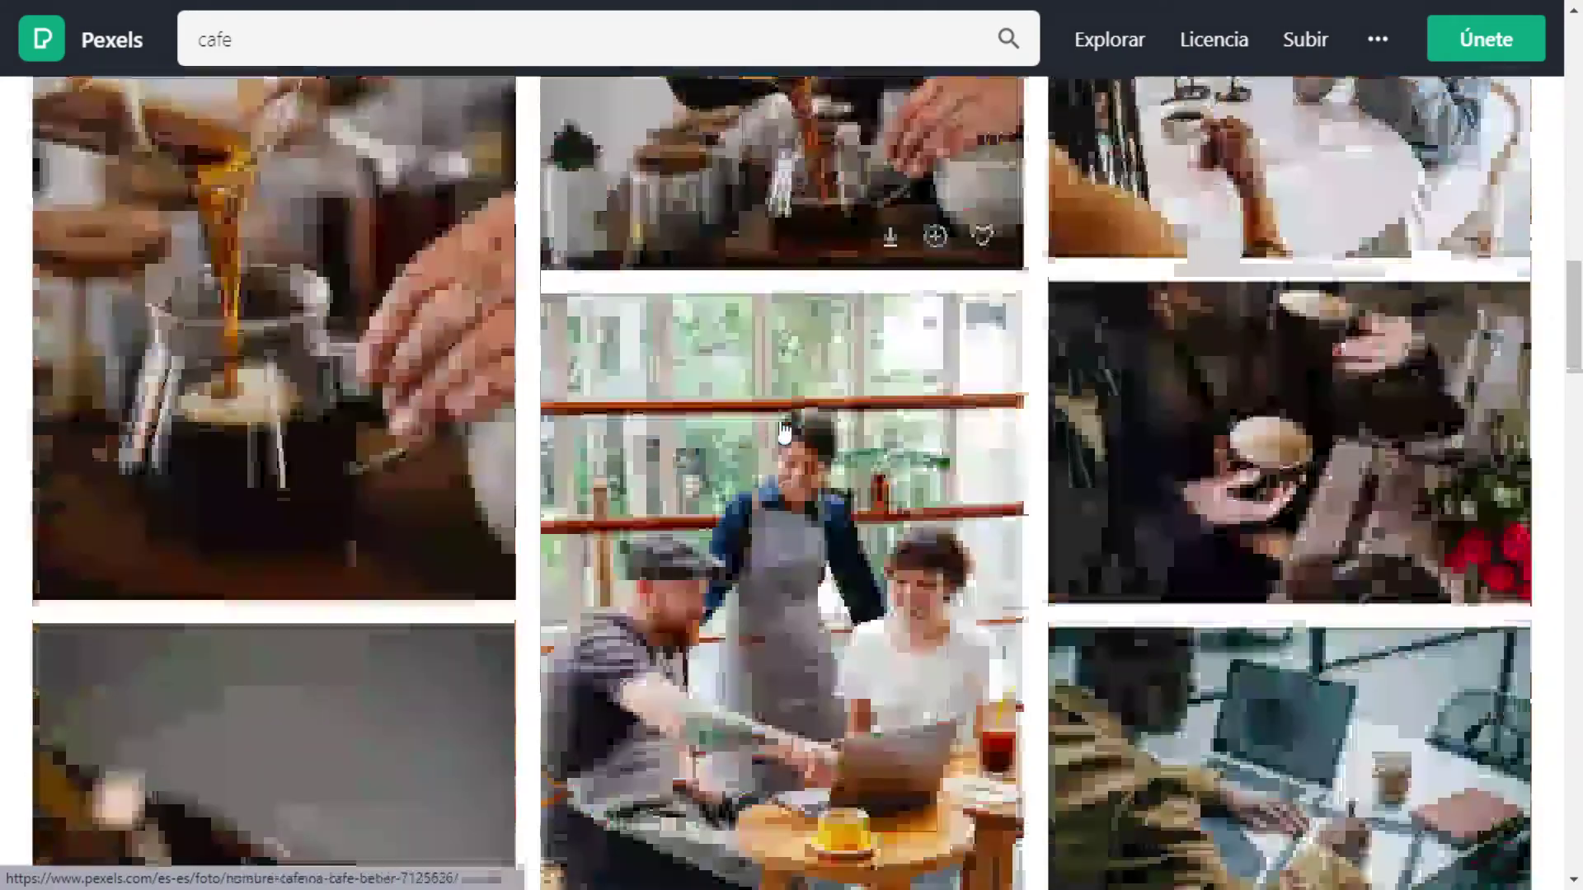
scroll(782, 429, "up", 5)
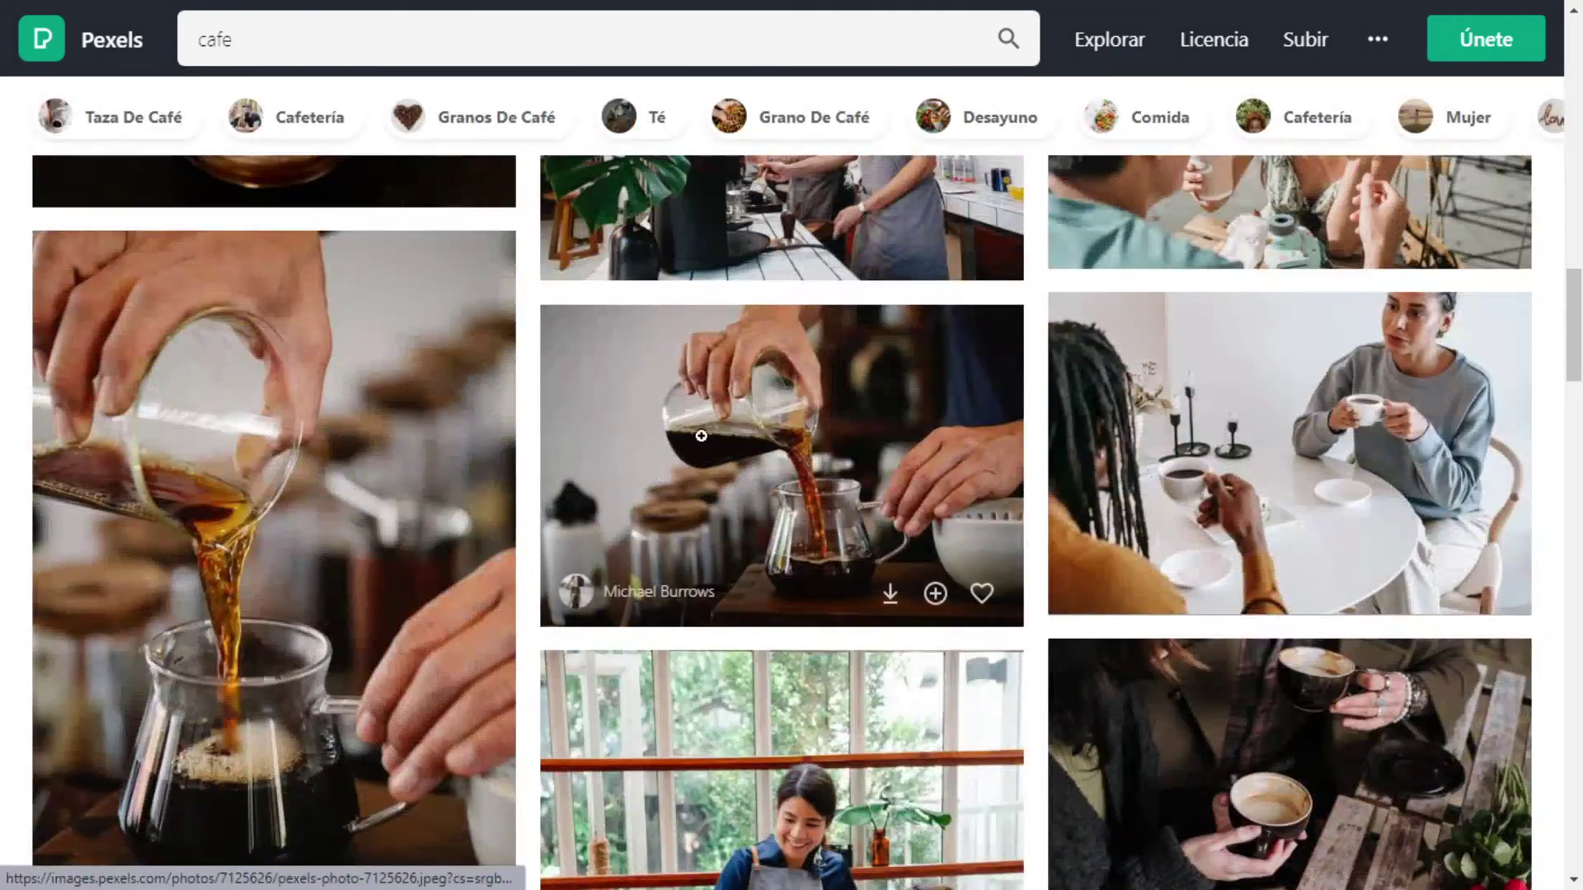
left_click(846, 400)
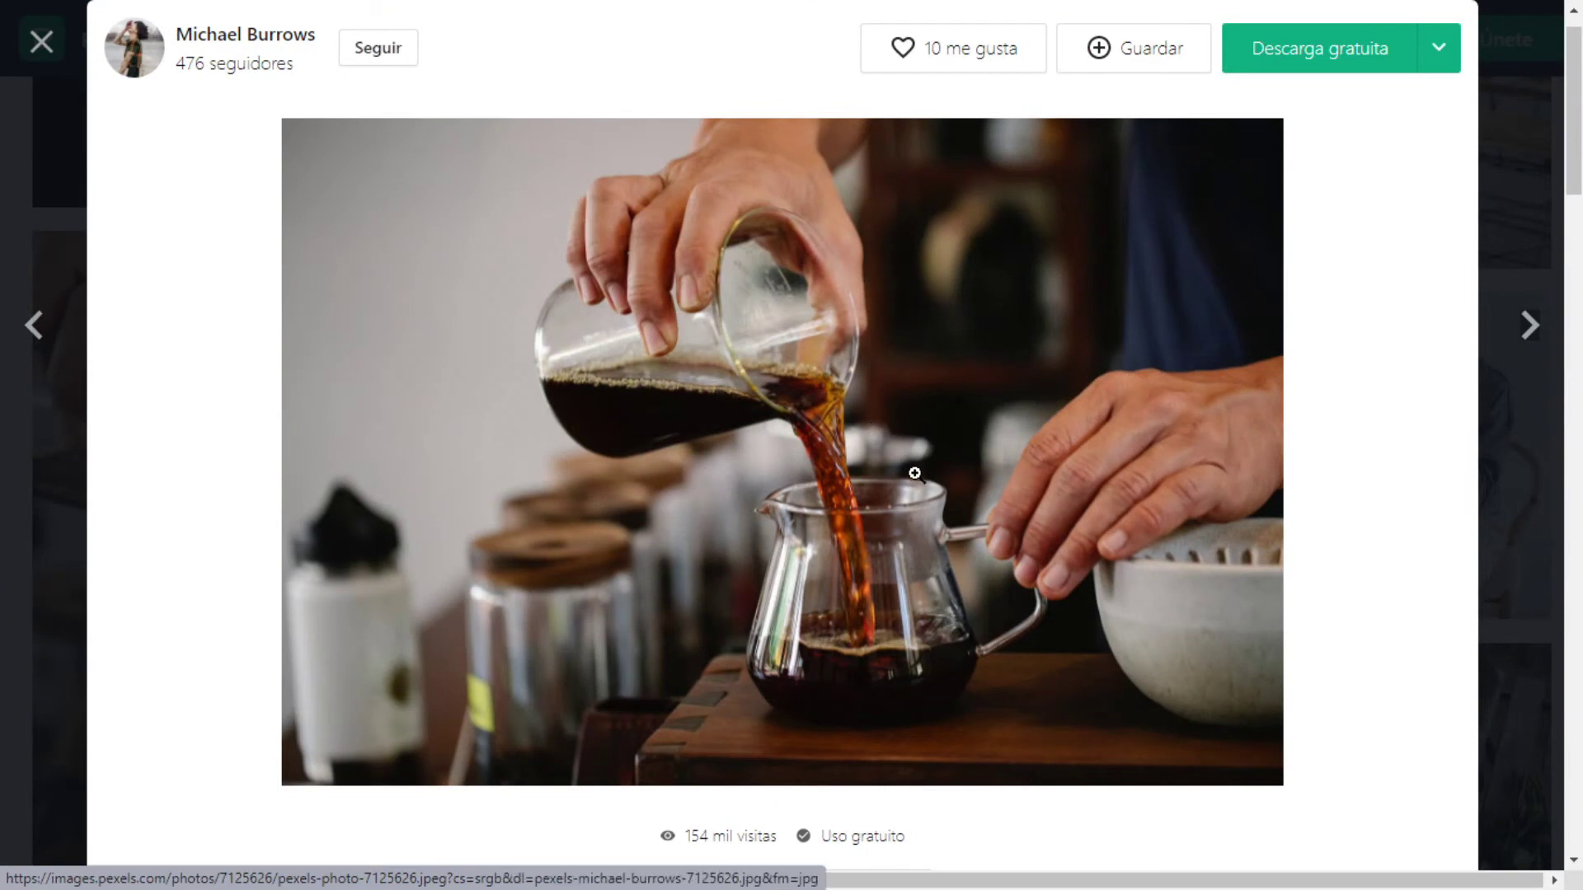